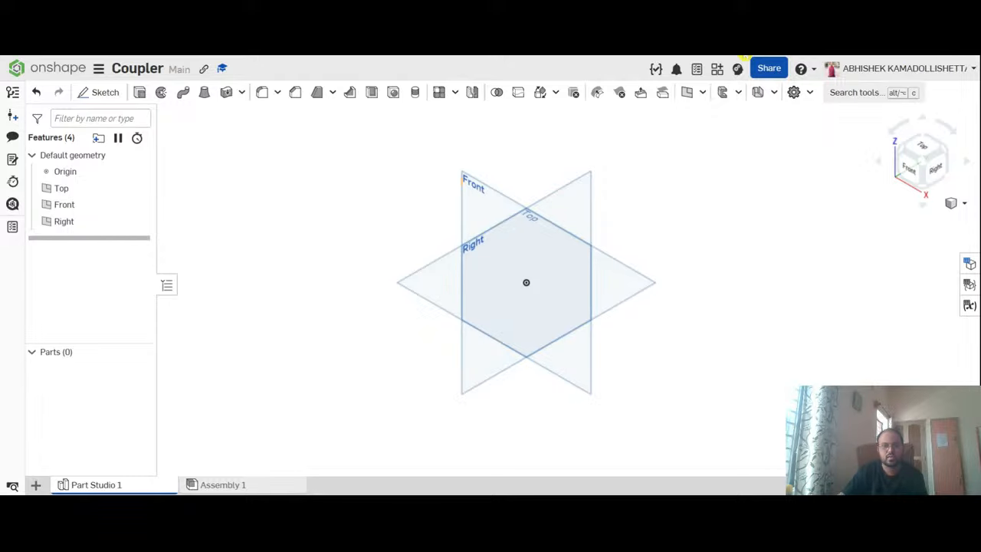
Step: Start a new sketch on the Front plane
{"action": "left_click", "coordinate": [909, 174]}
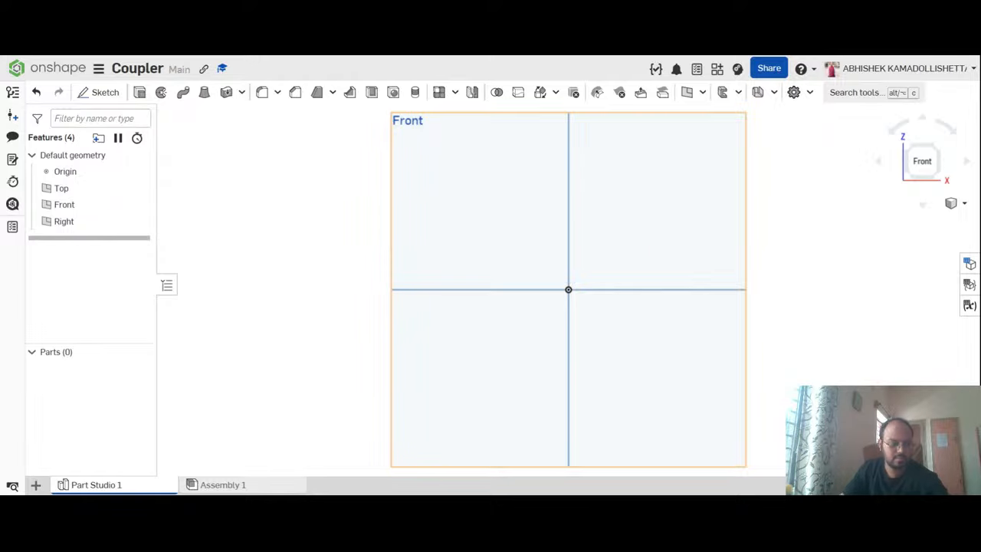
{"action": "left_click", "coordinate": [508, 197]}
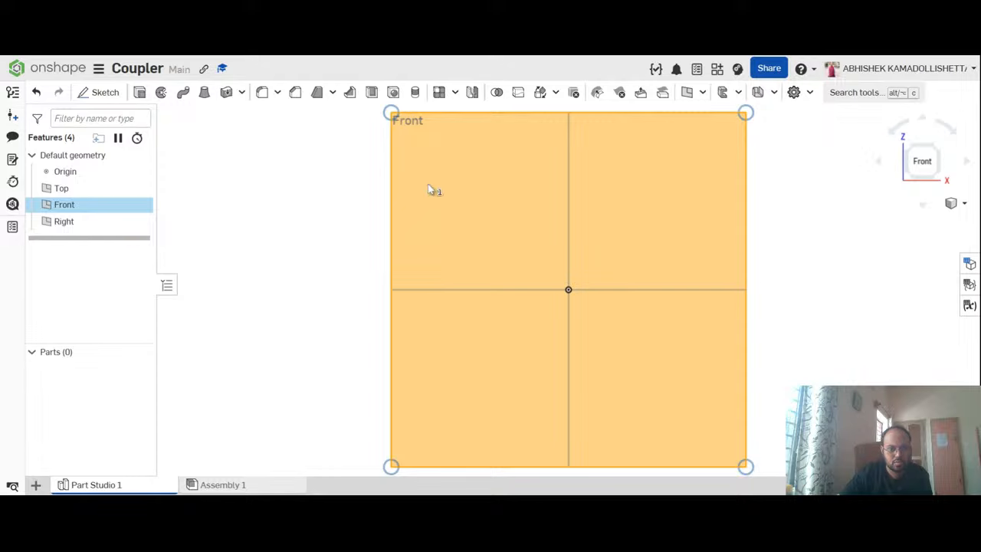
{"action": "left_click", "coordinate": [105, 93]}
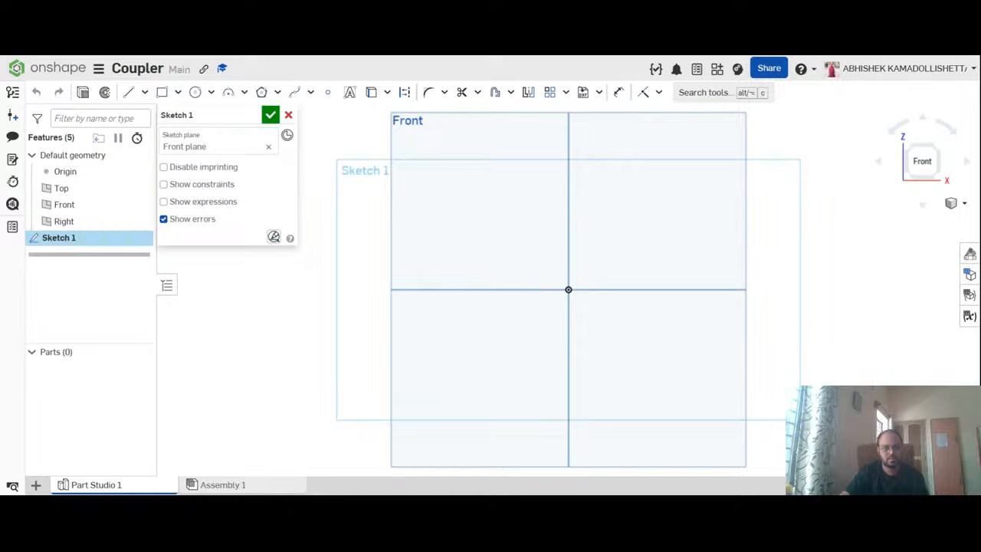
Step: Sketch a center point circle on the origin with a diameter of 100 mm
{"action": "left_click", "coordinate": [211, 93]}
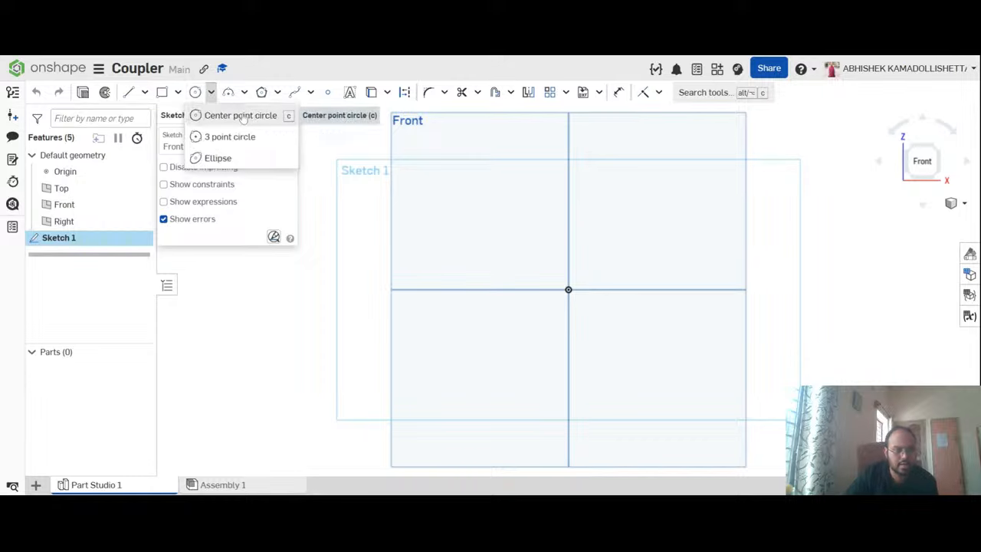
{"action": "left_click", "coordinate": [242, 117]}
{"action": "left_click", "coordinate": [568, 289]}
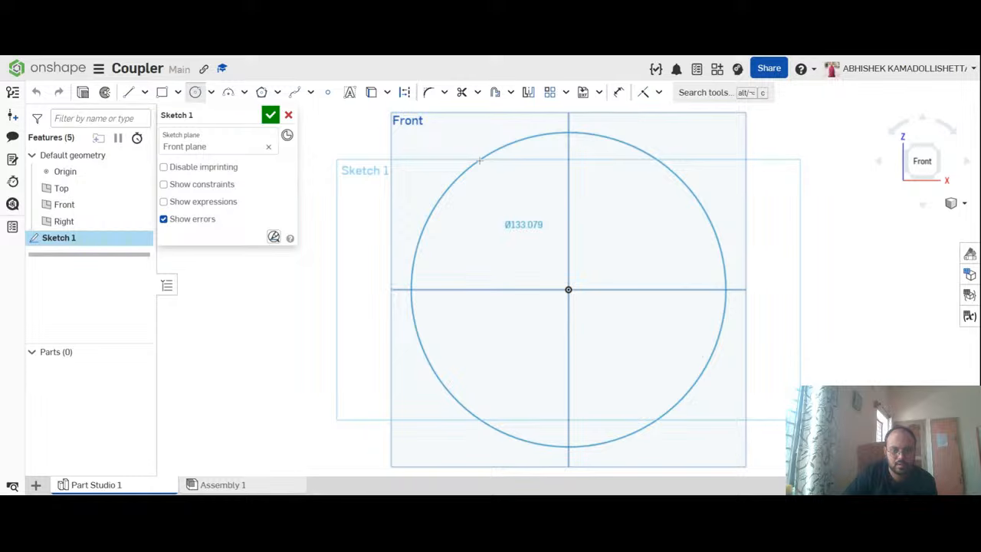
{"action": "left_click", "coordinate": [479, 159]}
{"action": "type", "text": "10"}
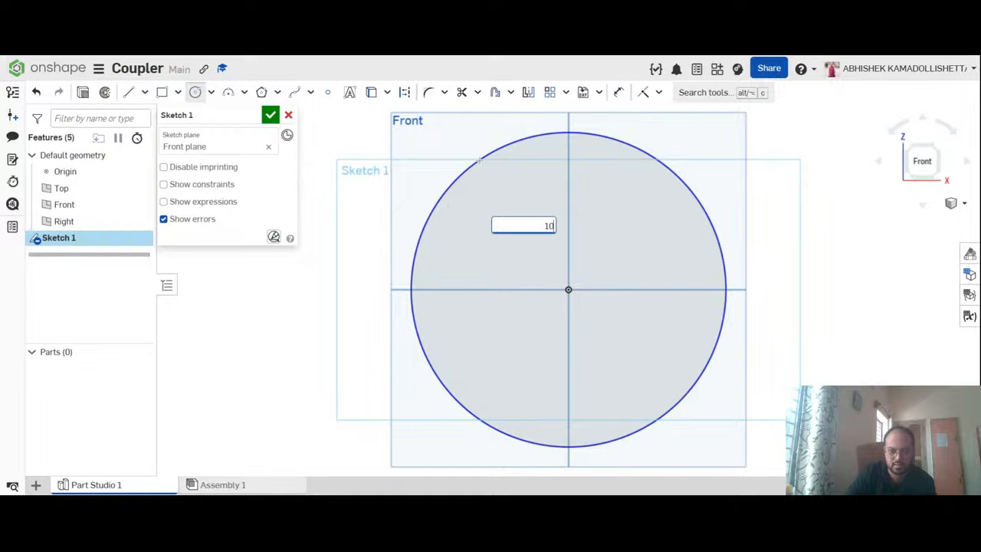
{"action": "type", "text": "0"}
{"action": "key", "text": "Return"}
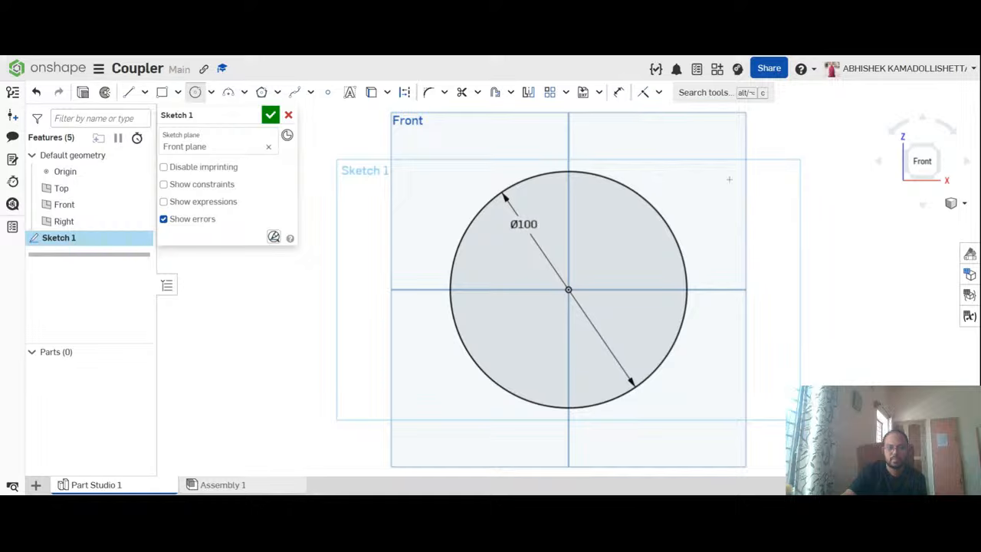
Step: Sketch a concentric center point circle on the origin with a diameter of 30 mm
{"action": "left_click", "coordinate": [210, 92]}
{"action": "left_click", "coordinate": [230, 114]}
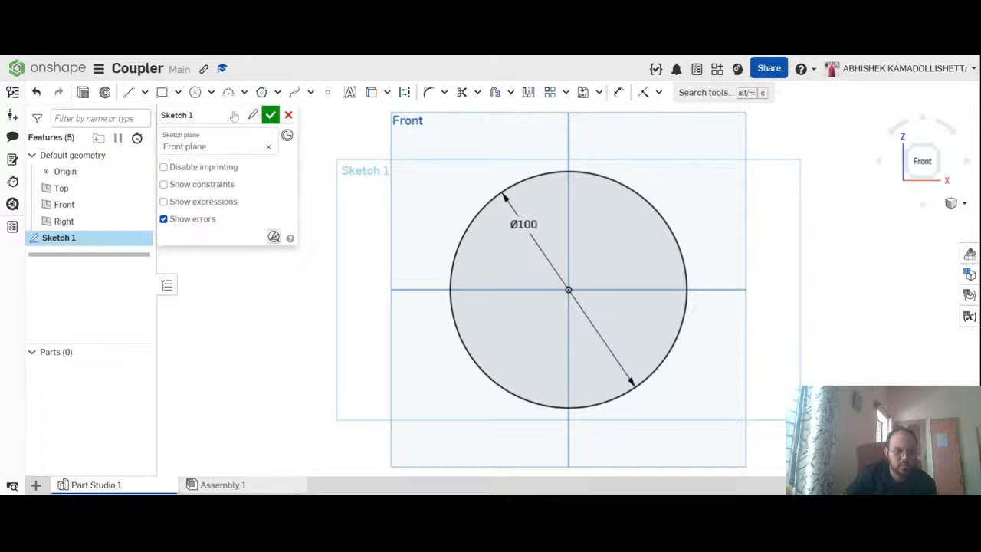
{"action": "left_click", "coordinate": [212, 92]}
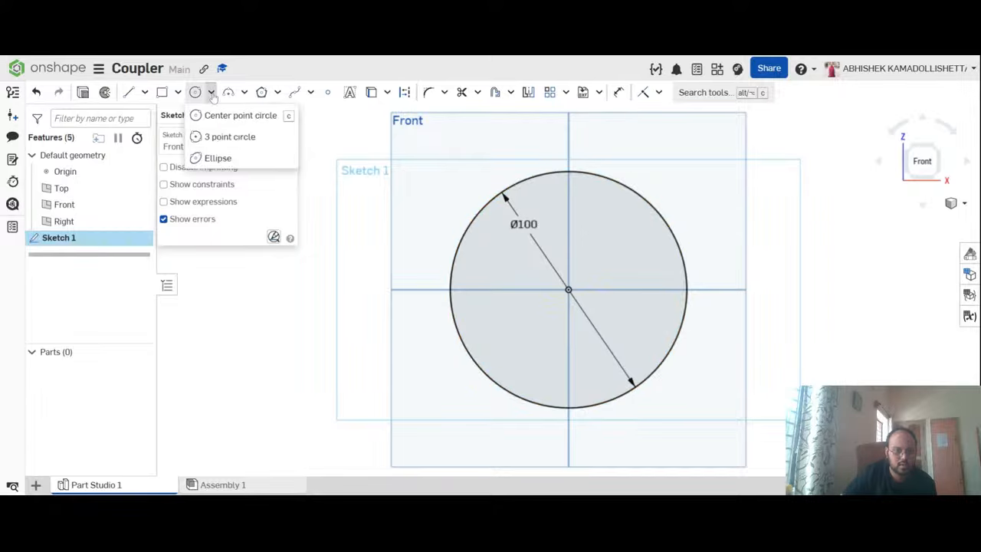
{"action": "left_click", "coordinate": [240, 114]}
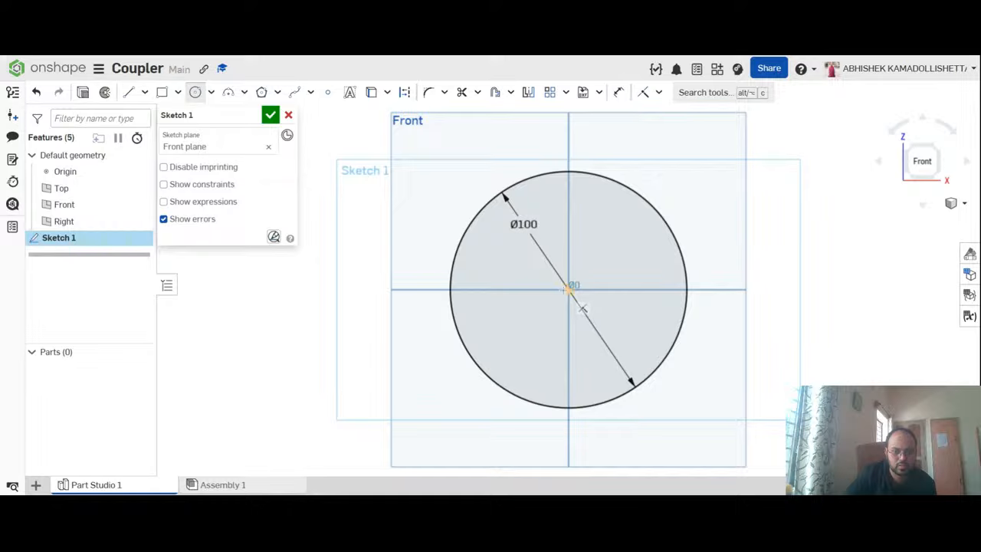
{"action": "left_click", "coordinate": [568, 290]}
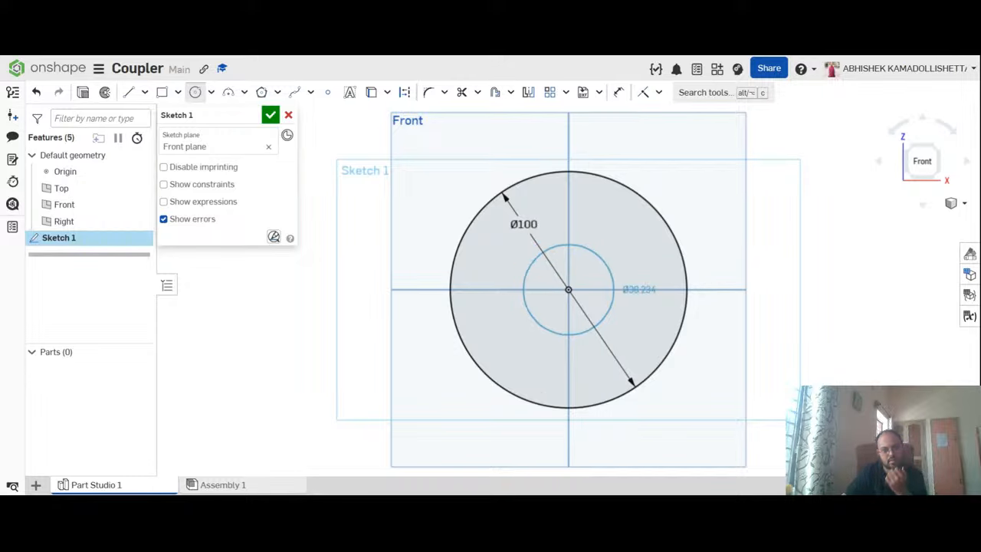
{"action": "left_click", "coordinate": [534, 262]}
{"action": "type", "text": "30"}
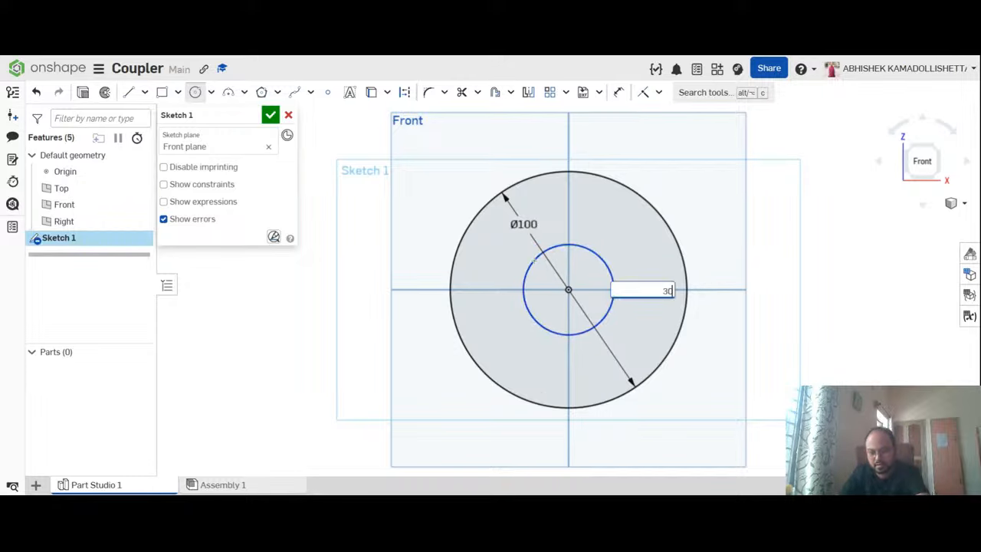
{"action": "key", "text": "Return"}
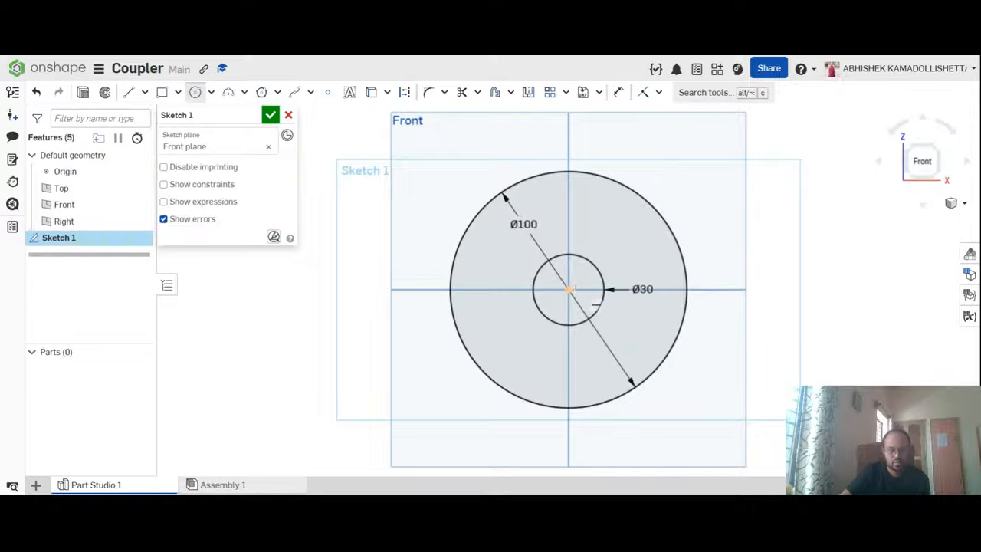
Step: Add a third circle centred on the origin with a diameter of 50 mm and finish the sketch
{"action": "left_click", "coordinate": [567, 288]}
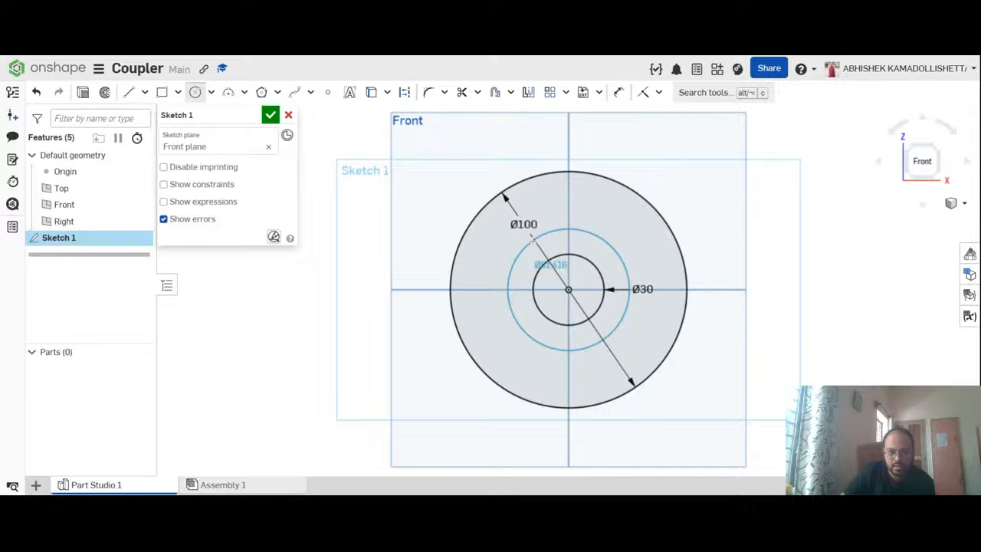
{"action": "left_click", "coordinate": [533, 241]}
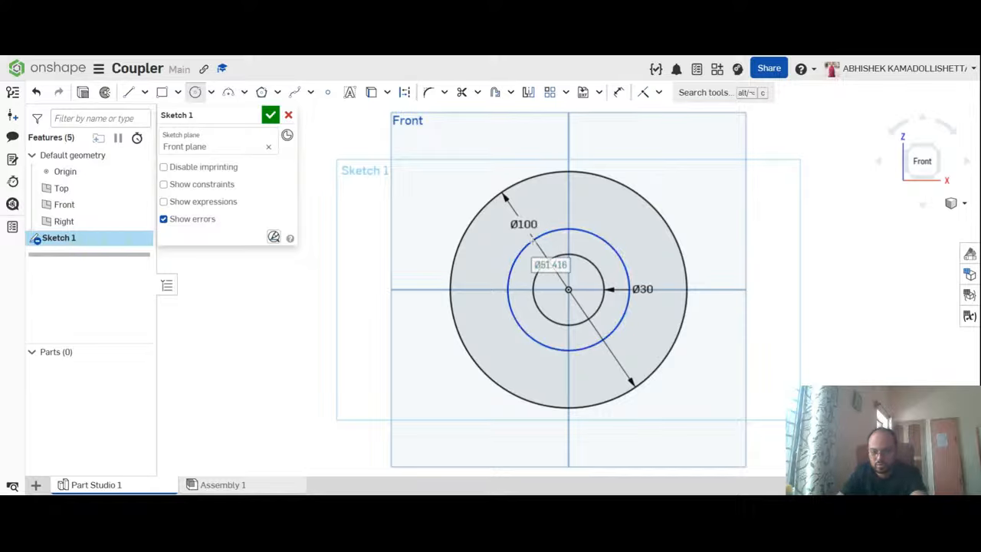
{"action": "type", "text": "50"}
{"action": "key", "text": "Return"}
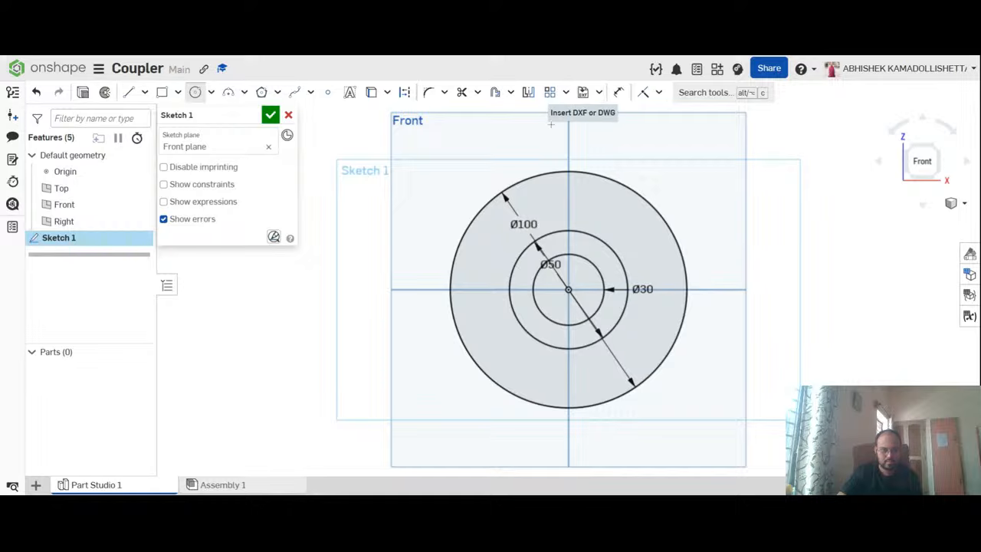
{"action": "left_click", "coordinate": [265, 116]}
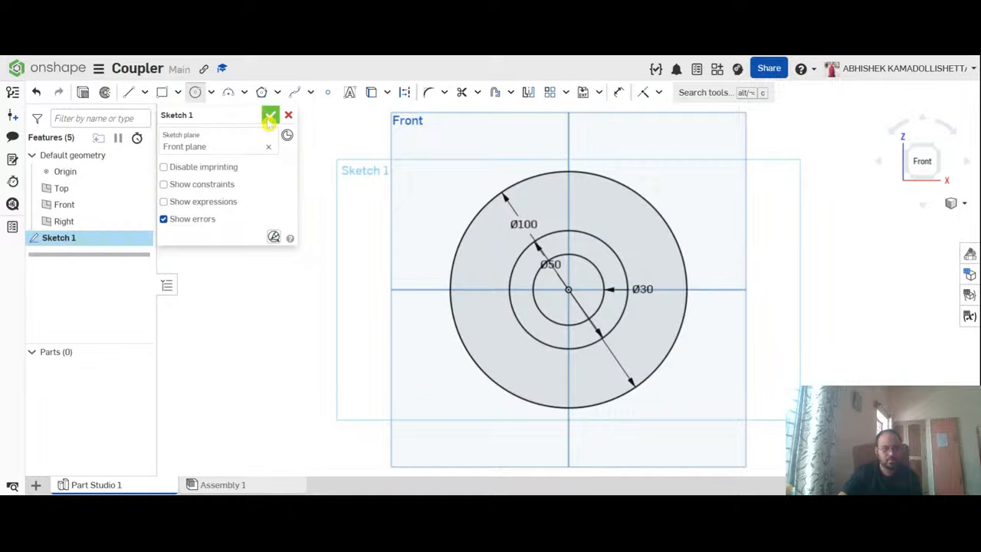
{"action": "left_click", "coordinate": [271, 116]}
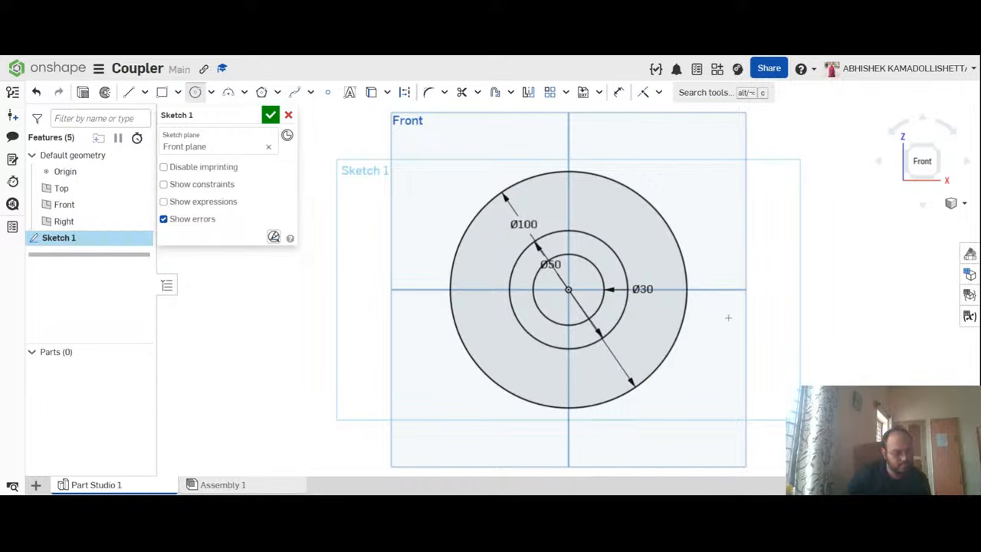
{"action": "left_click", "coordinate": [271, 116]}
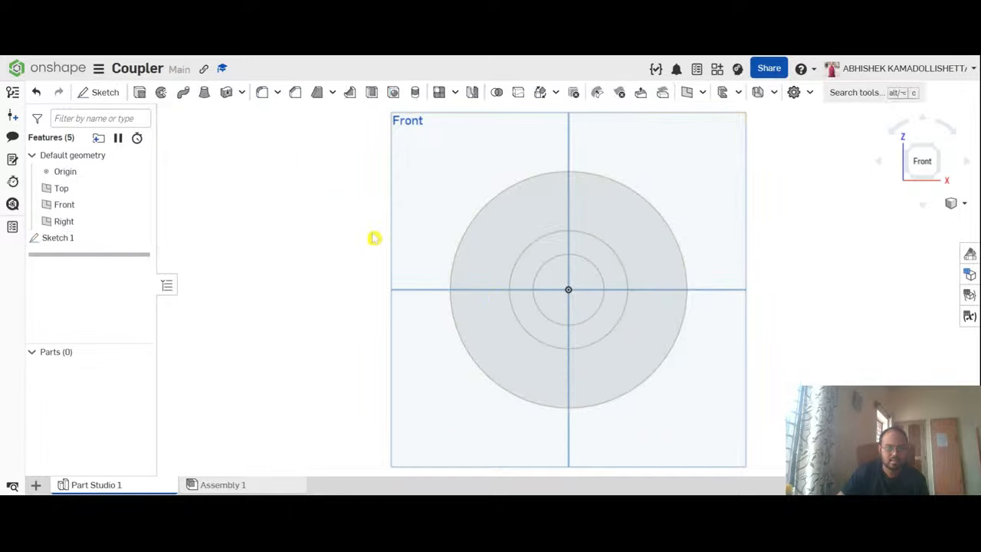
Step: Extrude the ring between the 30 mm and 50 mm circles as a new solid with a blind depth of 70 mm
{"action": "right_click_drag", "start_coordinate": [828, 349], "coordinate": [798, 354]}
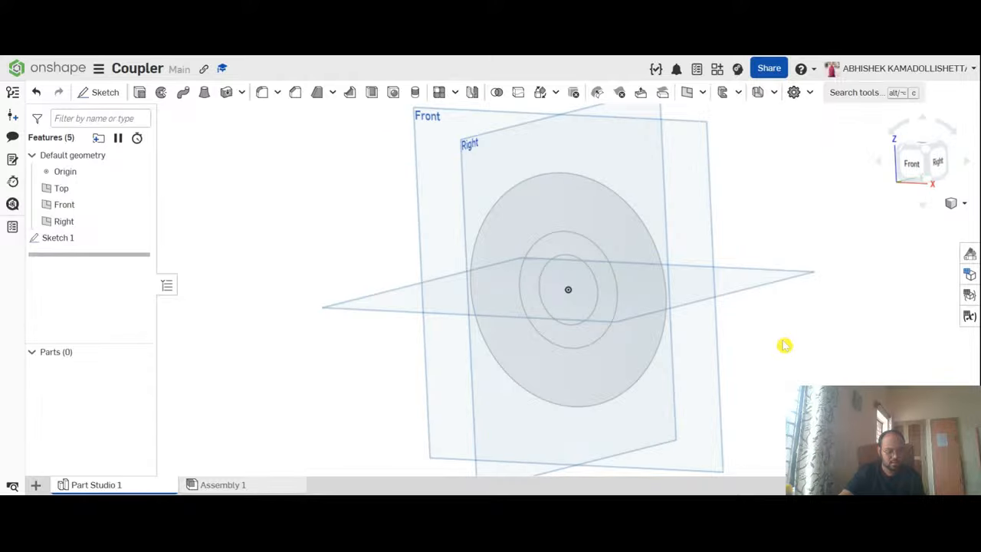
{"action": "scroll", "coordinate": [587, 284], "scroll_direction": "up", "scroll_amount": 5}
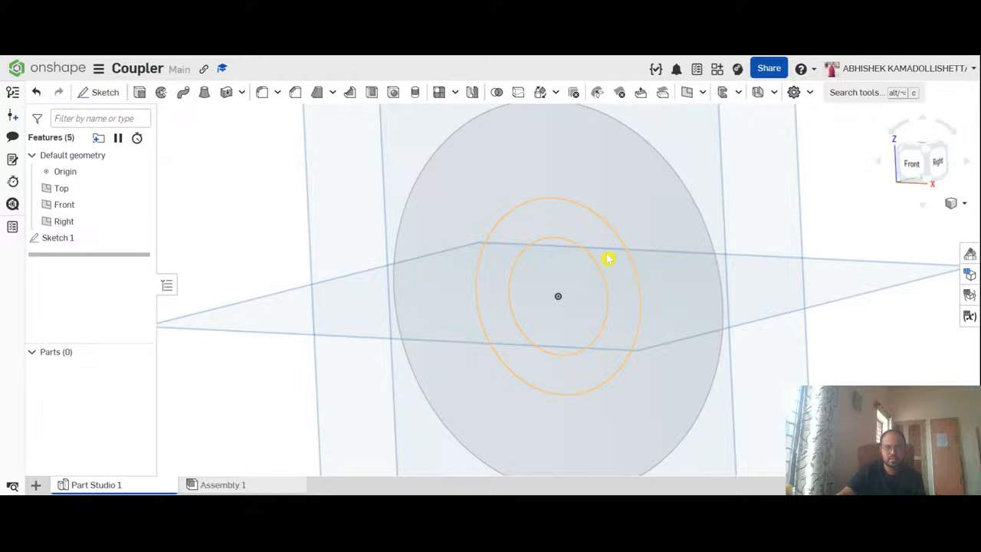
{"action": "scroll", "coordinate": [610, 245], "scroll_direction": "down", "scroll_amount": 3}
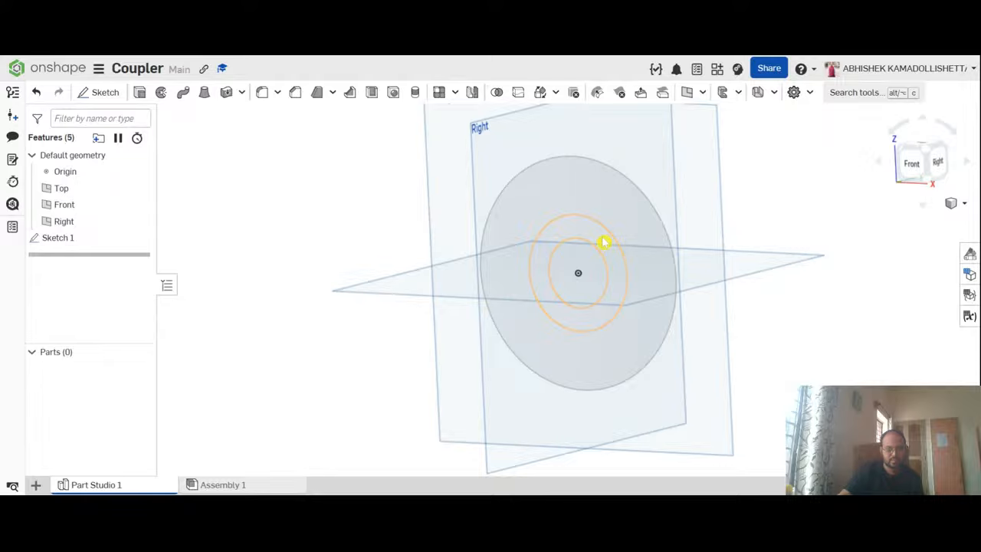
{"action": "left_click", "coordinate": [605, 241]}
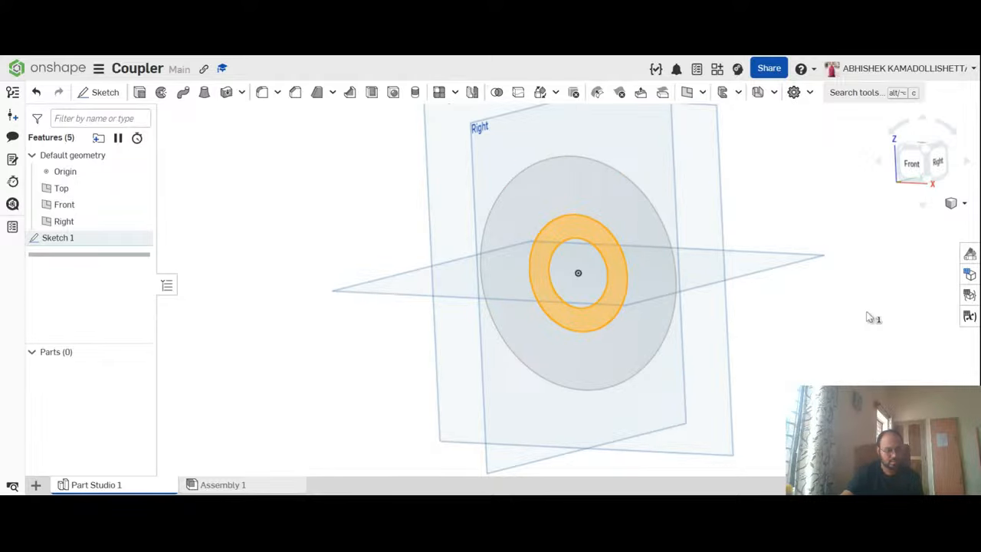
{"action": "right_click_drag", "start_coordinate": [871, 333], "coordinate": [884, 337]}
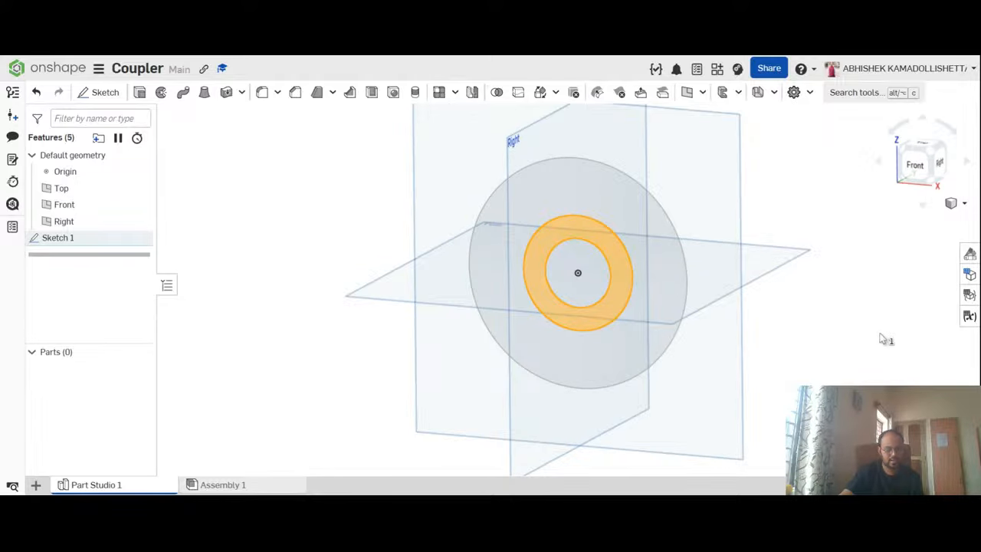
{"action": "left_click", "coordinate": [140, 91]}
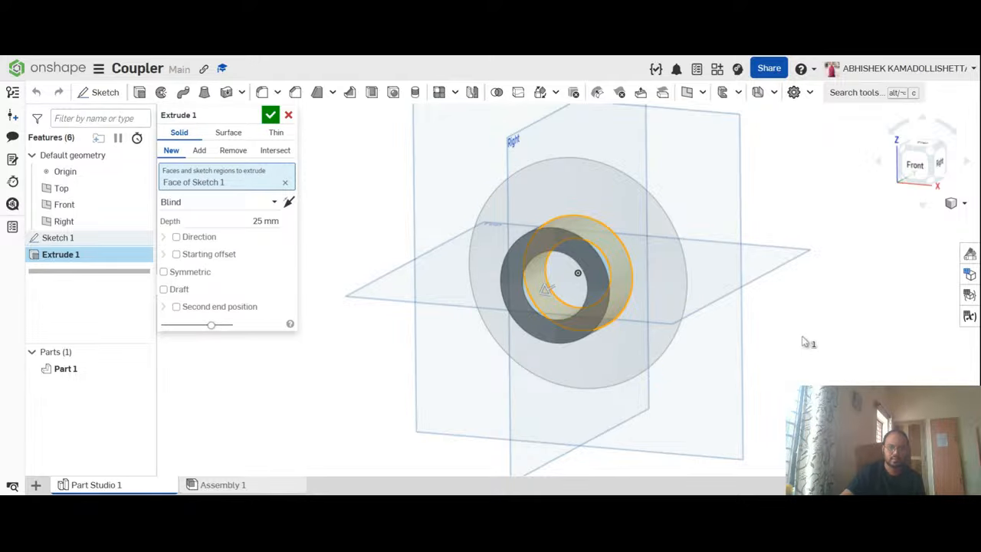
{"action": "right_click_drag", "start_coordinate": [814, 346], "coordinate": [809, 346]}
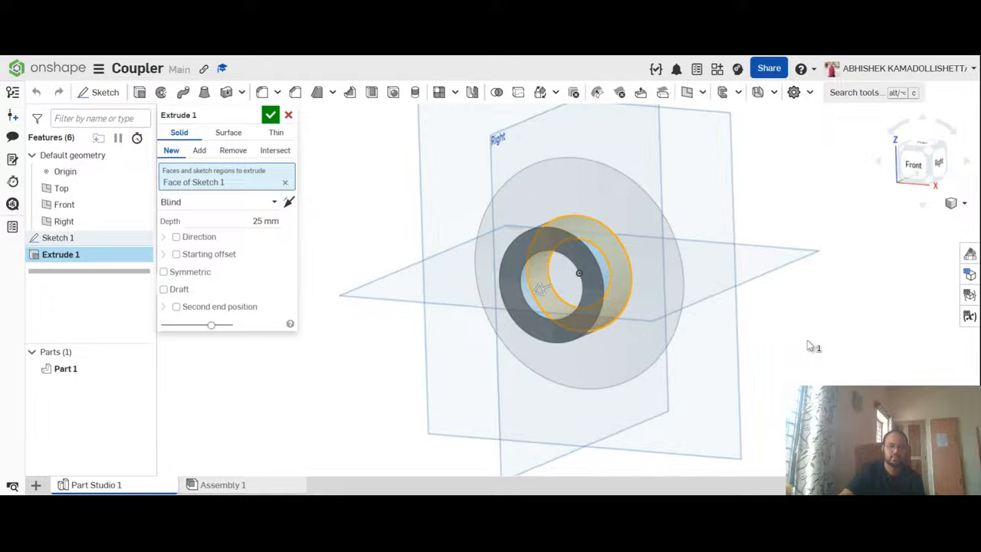
{"action": "left_click", "coordinate": [278, 224]}
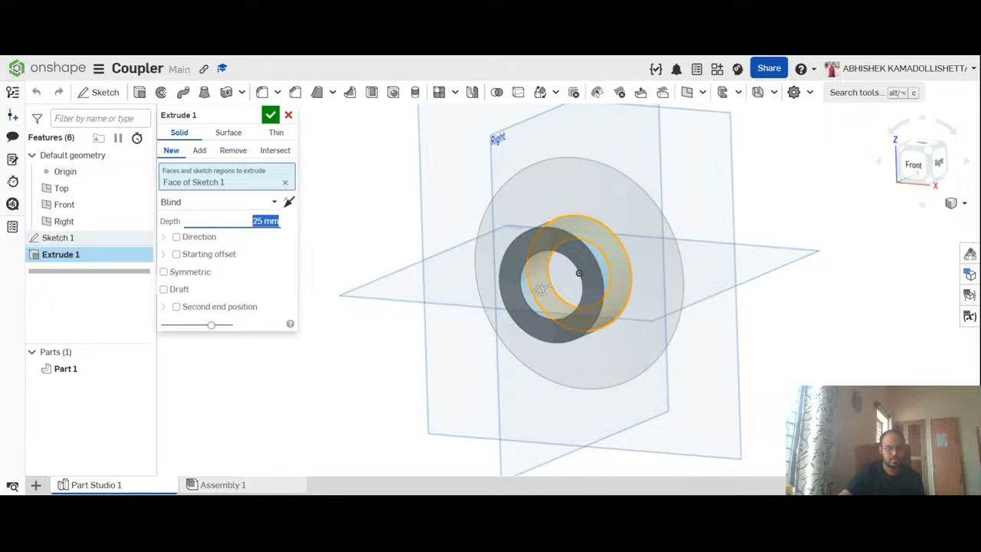
{"action": "type", "text": "70"}
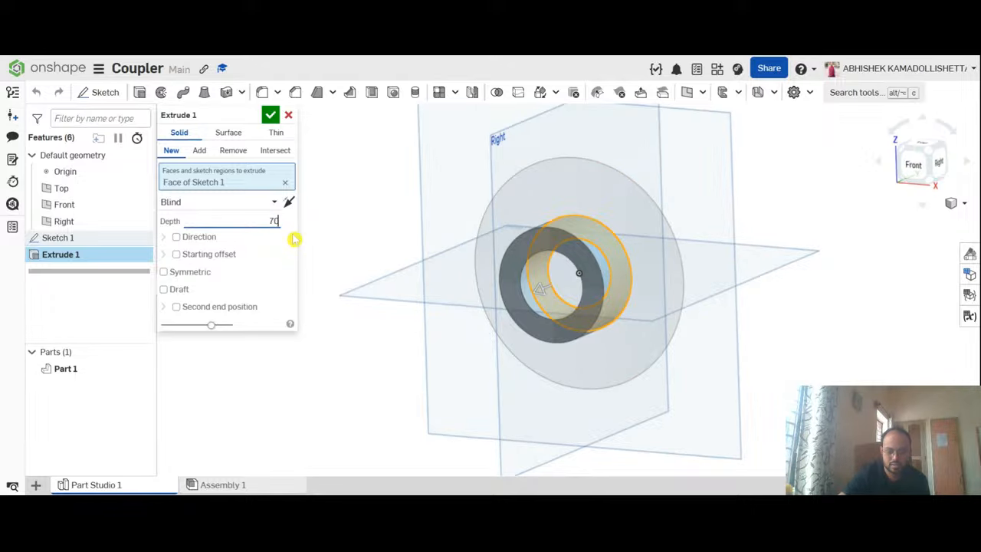
{"action": "key", "text": "Return"}
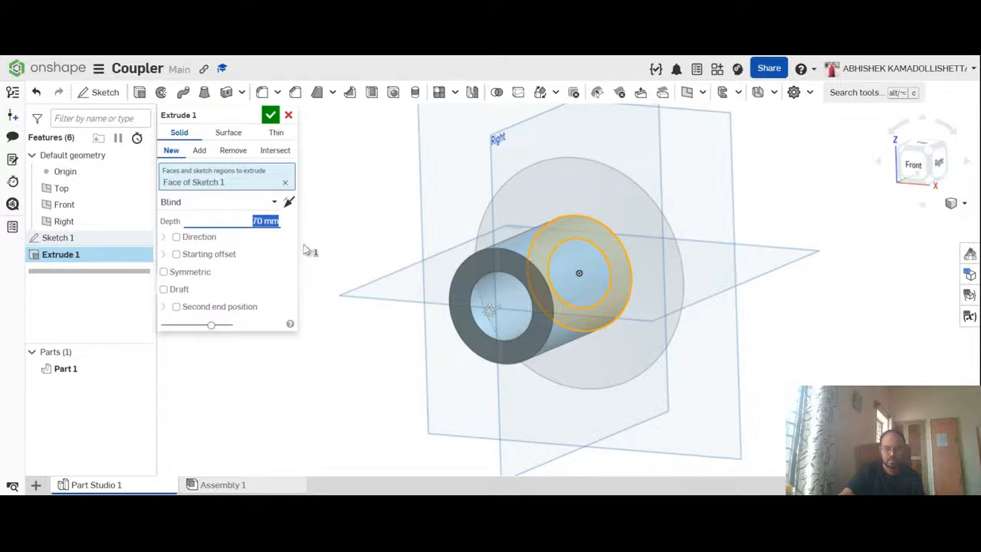
{"action": "left_click", "coordinate": [270, 114]}
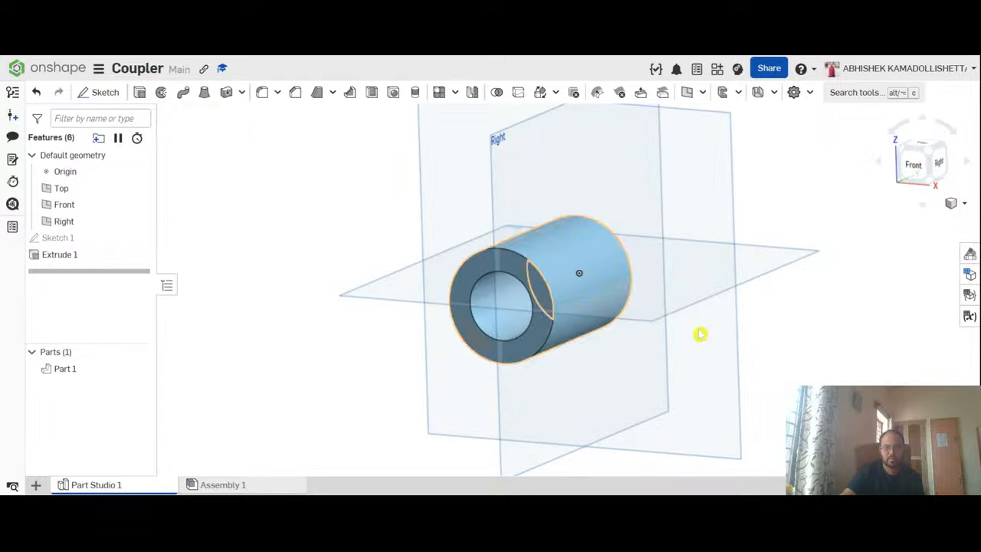
Step: Make Sketch 1 visible again so its outer ring region is available alongside the extruded tube
{"action": "left_click", "coordinate": [140, 237]}
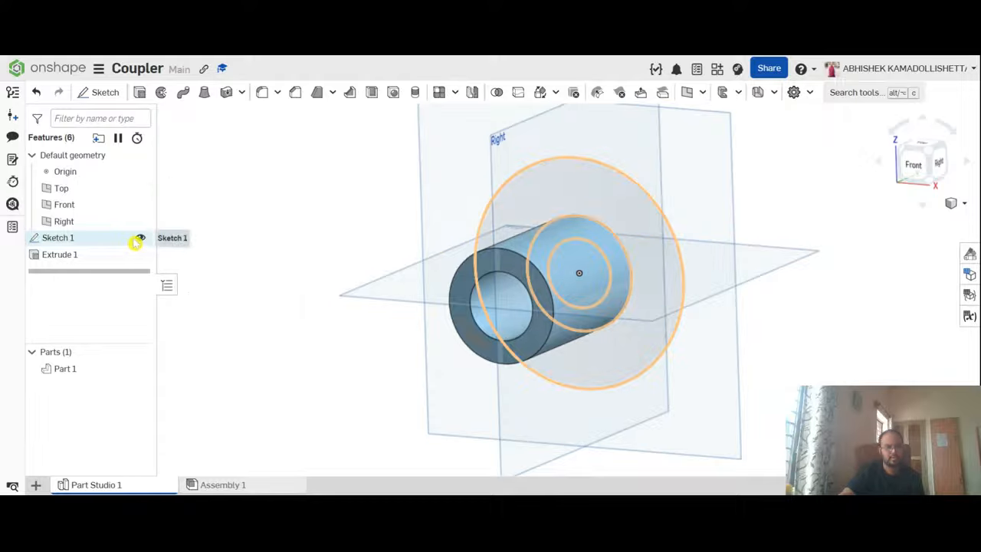
{"action": "left_click", "coordinate": [138, 238]}
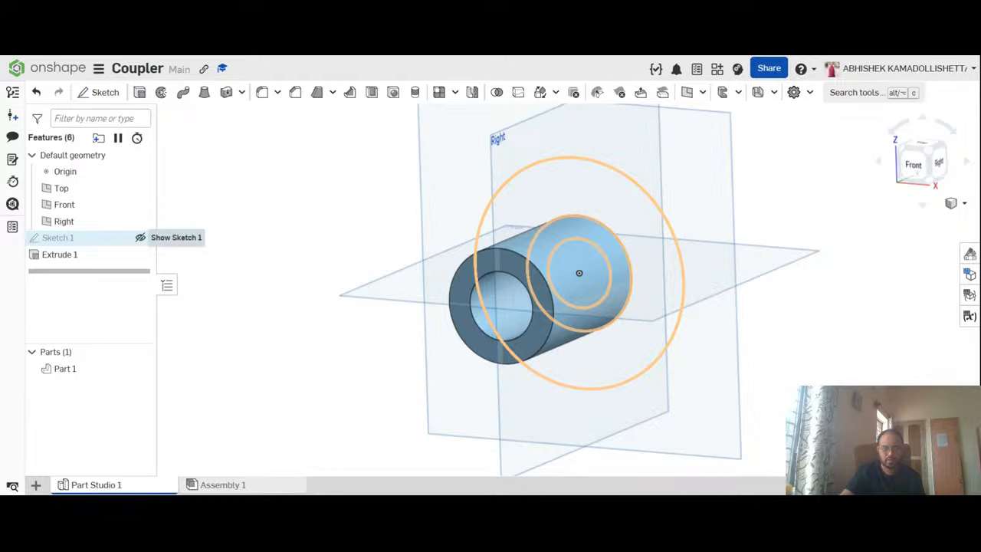
{"action": "left_click", "coordinate": [141, 238]}
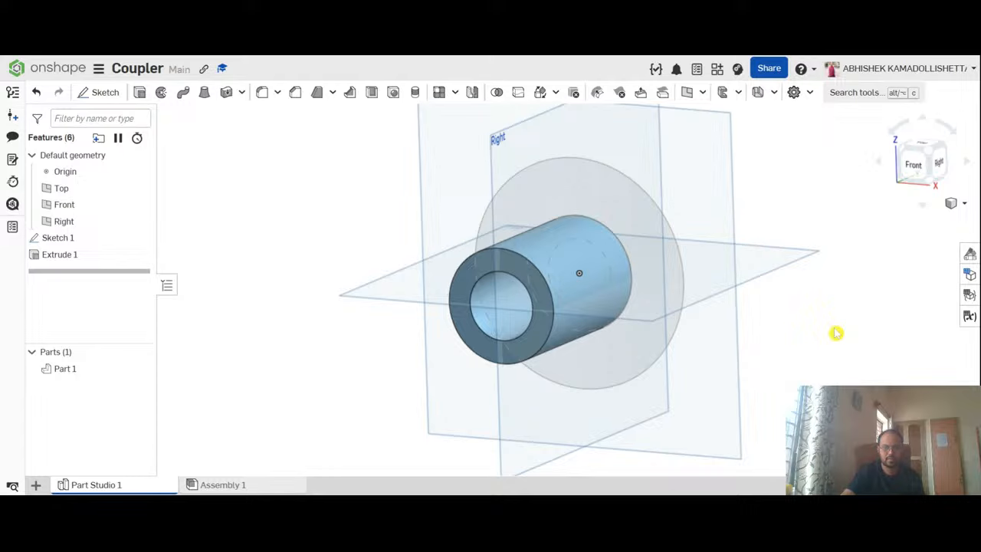
{"action": "key", "text": "shift+1"}
{"action": "right_click_drag", "start_coordinate": [865, 348], "coordinate": [854, 355]}
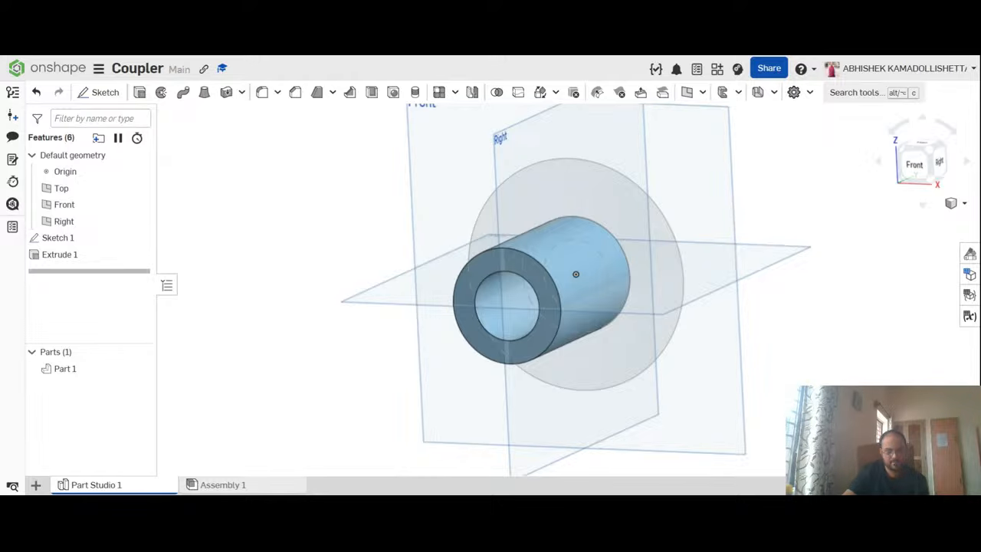
{"action": "right_click_drag", "start_coordinate": [862, 418], "coordinate": [808, 388]}
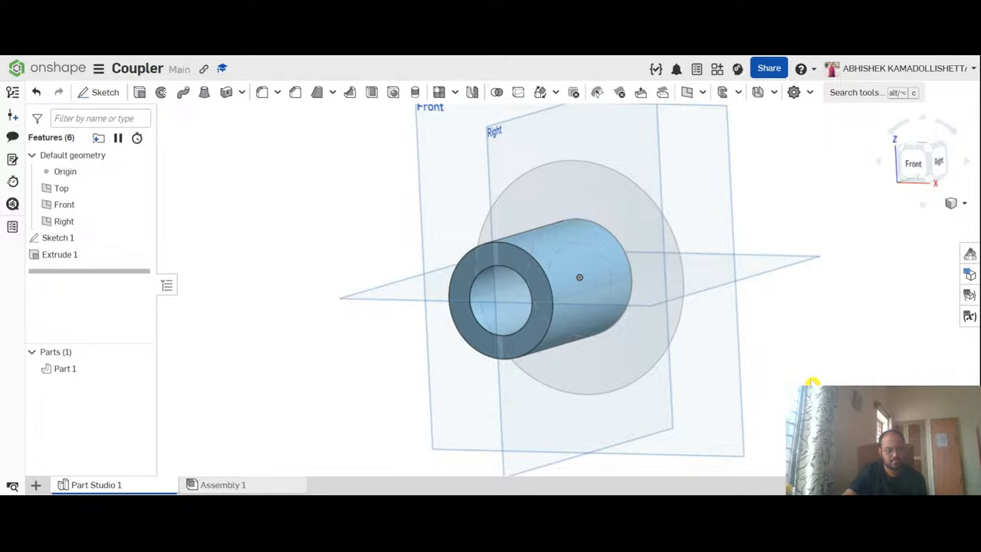
{"action": "scroll", "coordinate": [586, 275], "scroll_direction": "up", "scroll_amount": 2}
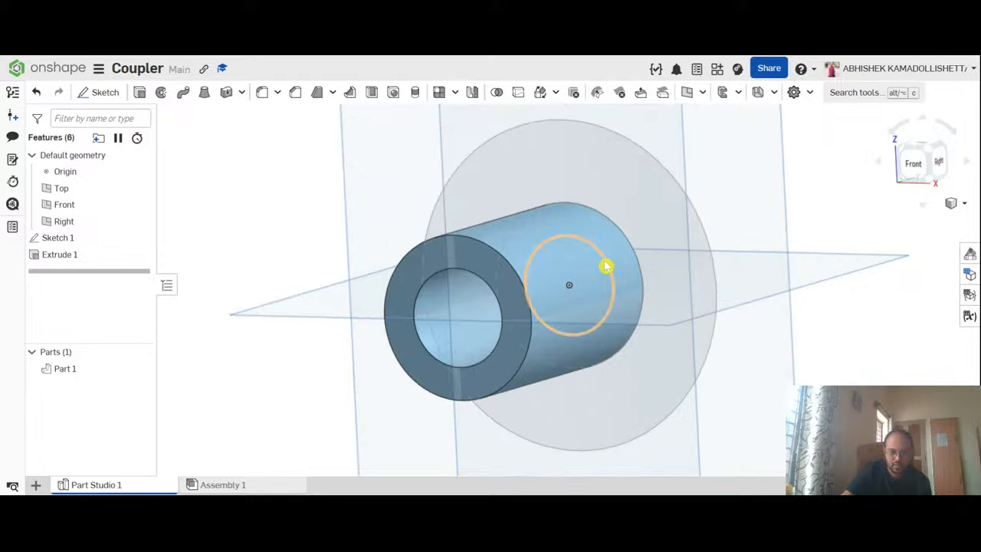
{"action": "scroll", "coordinate": [604, 264], "scroll_direction": "down", "scroll_amount": 4}
{"action": "right_click_drag", "start_coordinate": [799, 345], "coordinate": [681, 233]}
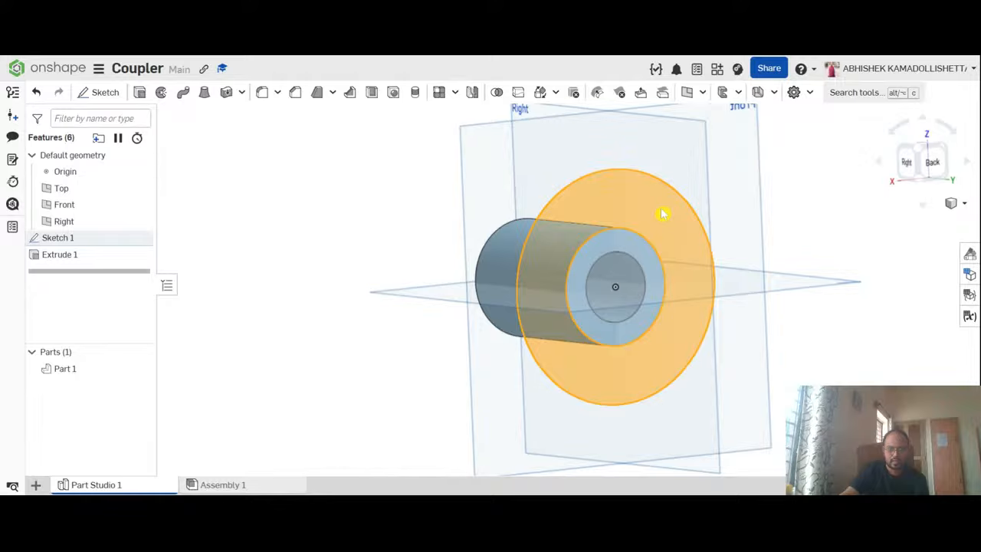
{"action": "left_click", "coordinate": [661, 210]}
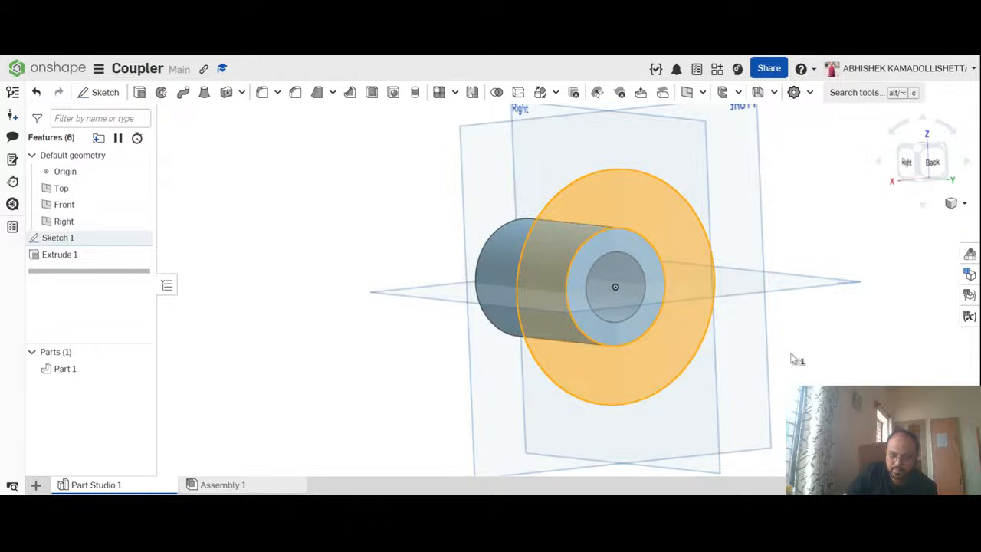
{"action": "mouse_move", "coordinate": [794, 360]}
{"action": "right_mouse_down"}
{"action": "mouse_move", "coordinate": [864, 357]}
{"action": "mouse_move", "coordinate": [801, 365]}
{"action": "right_mouse_up"}
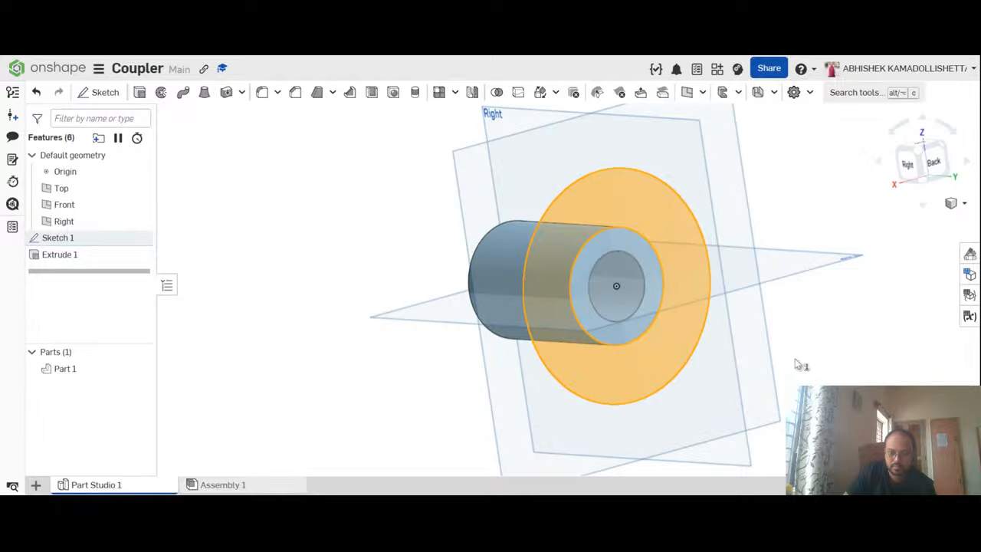
{"action": "left_click", "coordinate": [622, 249]}
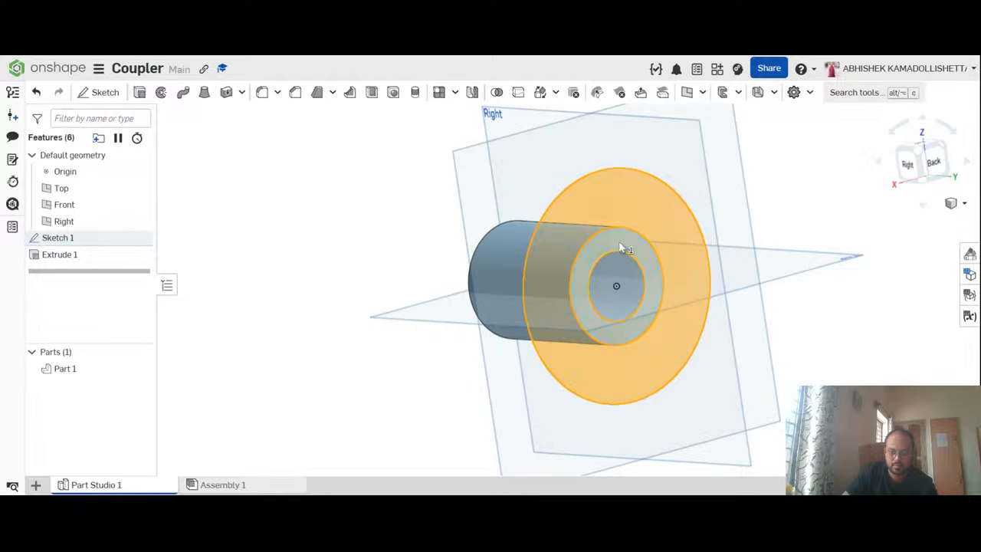
{"action": "left_click", "coordinate": [623, 285]}
{"action": "mouse_move", "coordinate": [799, 365]}
{"action": "right_mouse_down"}
{"action": "mouse_move", "coordinate": [820, 368]}
{"action": "mouse_move", "coordinate": [768, 353]}
{"action": "mouse_move", "coordinate": [781, 366]}
{"action": "right_mouse_up"}
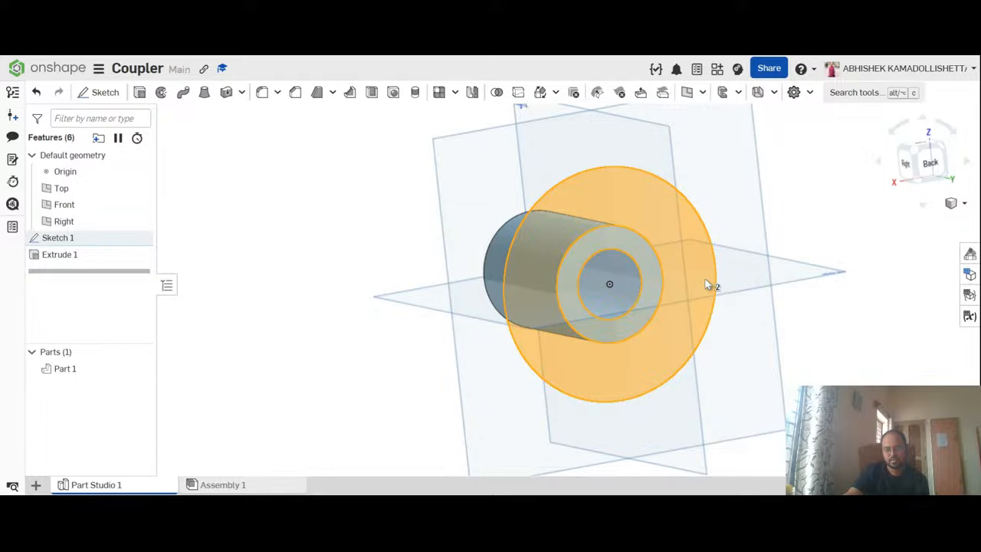
{"action": "scroll", "coordinate": [608, 301], "scroll_direction": "up", "scroll_amount": 2}
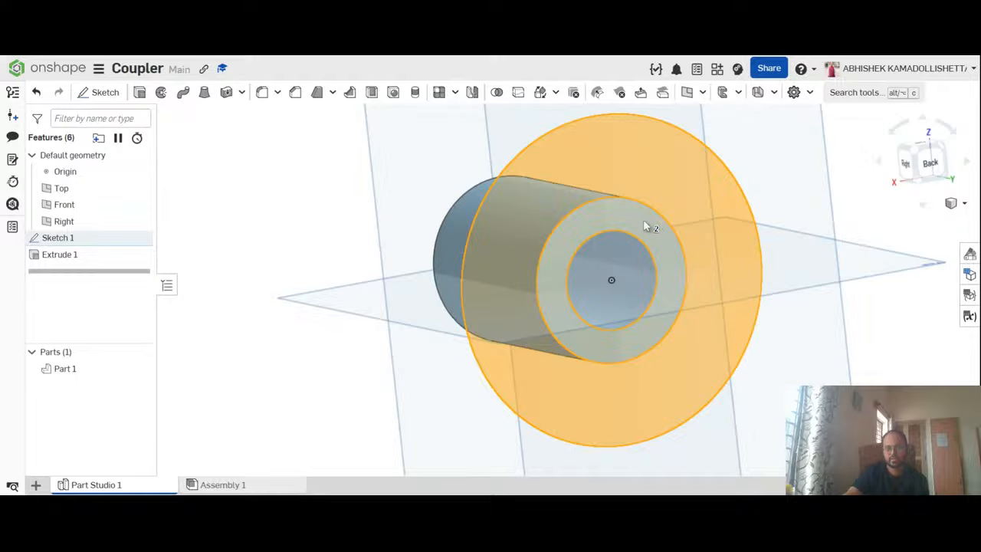
{"action": "right_click_drag", "start_coordinate": [713, 339], "coordinate": [766, 199]}
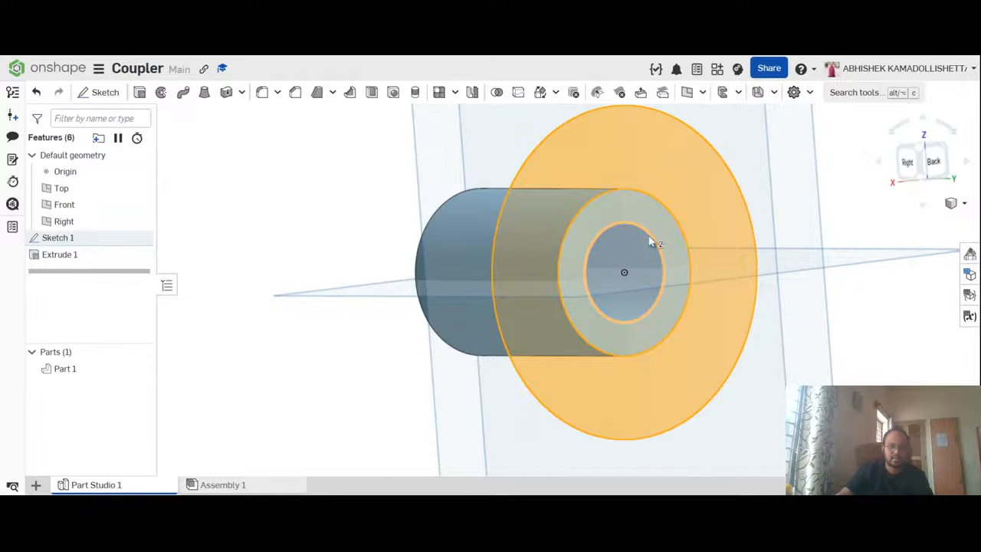
{"action": "left_click", "coordinate": [268, 202]}
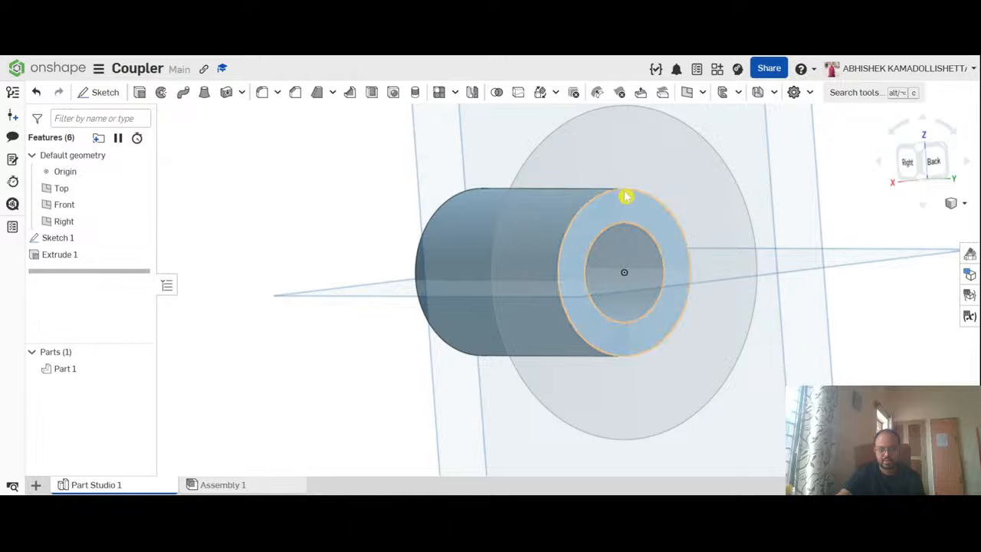
Step: Extrude the outer and middle ring regions of Sketch 1 by a blind 20 mm away from the tube, adding them to Part 1
{"action": "left_click", "coordinate": [647, 172]}
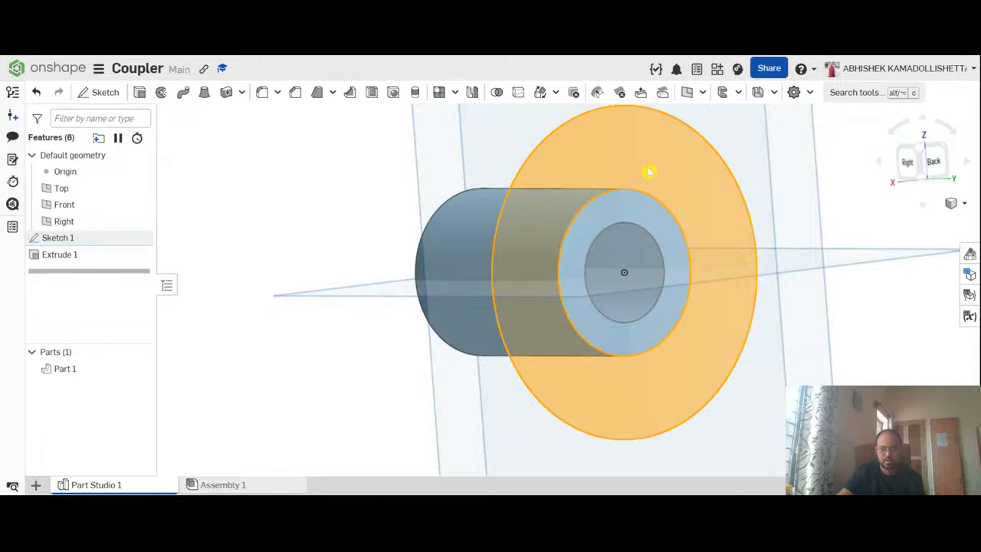
{"action": "left_click", "coordinate": [644, 207]}
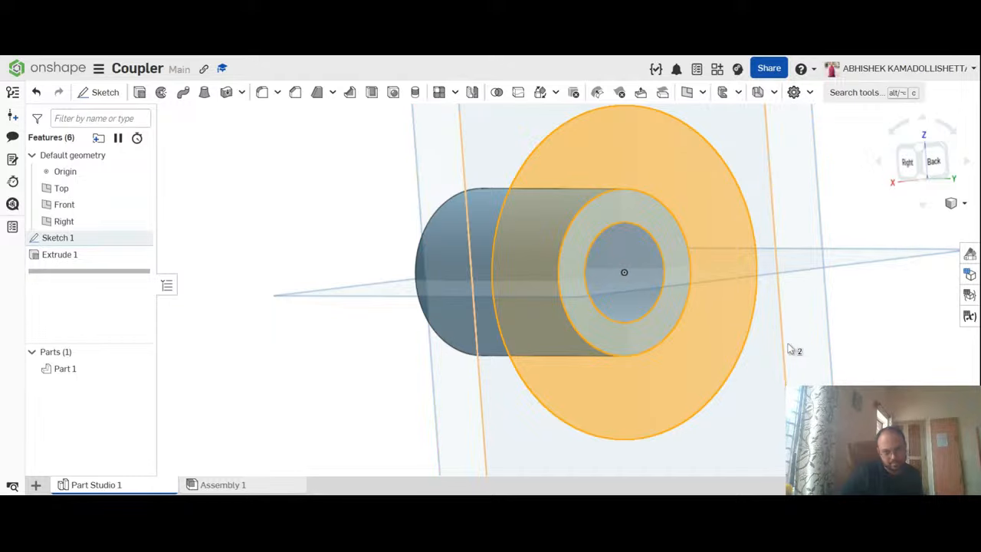
{"action": "scroll", "coordinate": [791, 347], "scroll_direction": "up", "scroll_amount": 1}
{"action": "scroll", "coordinate": [791, 347], "scroll_direction": "down", "scroll_amount": 1}
{"action": "scroll", "coordinate": [801, 361], "scroll_direction": "down", "scroll_amount": 1}
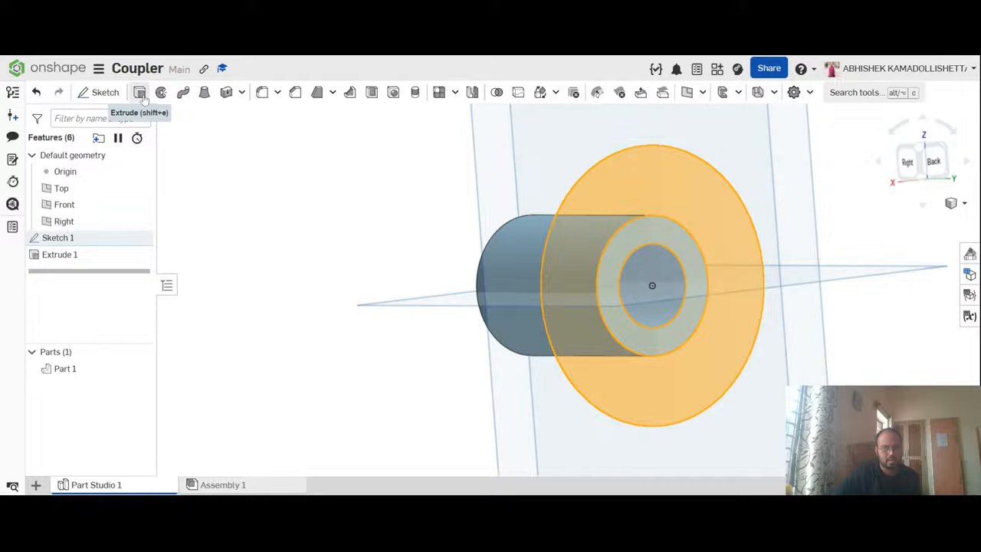
{"action": "left_click", "coordinate": [141, 92]}
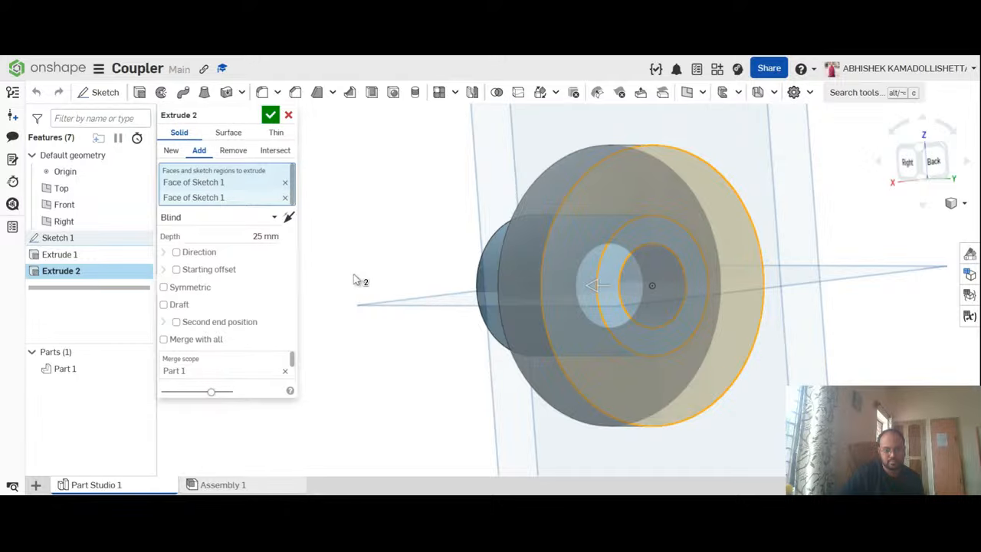
{"action": "right_click_drag", "start_coordinate": [355, 279], "coordinate": [386, 290]}
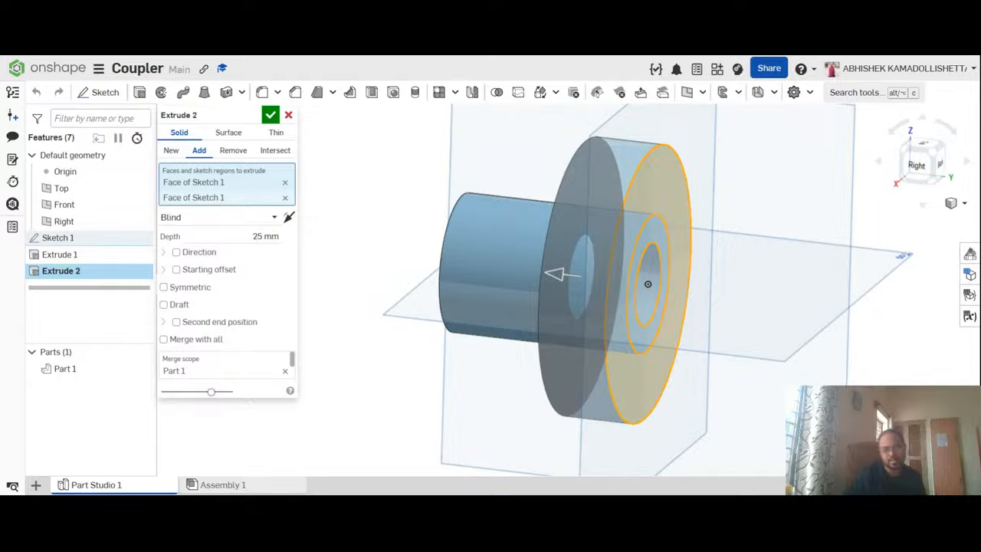
{"action": "left_click", "coordinate": [289, 219]}
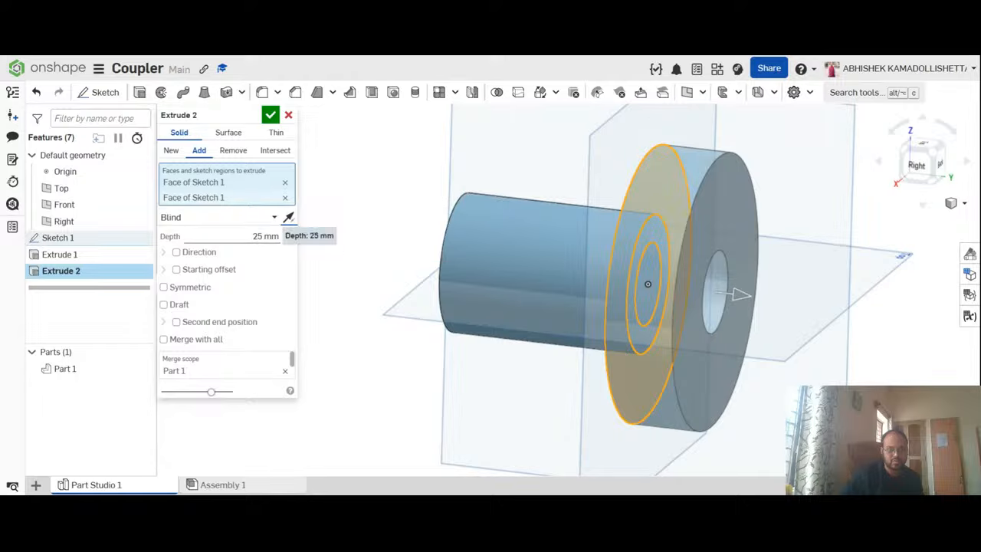
{"action": "left_click", "coordinate": [265, 236]}
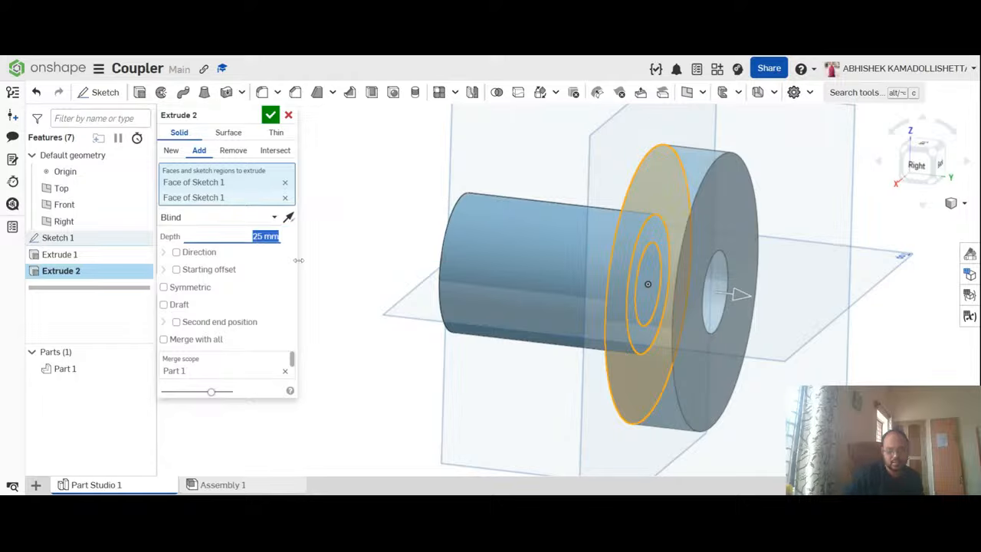
{"action": "type", "text": "20"}
{"action": "key", "text": "Return"}
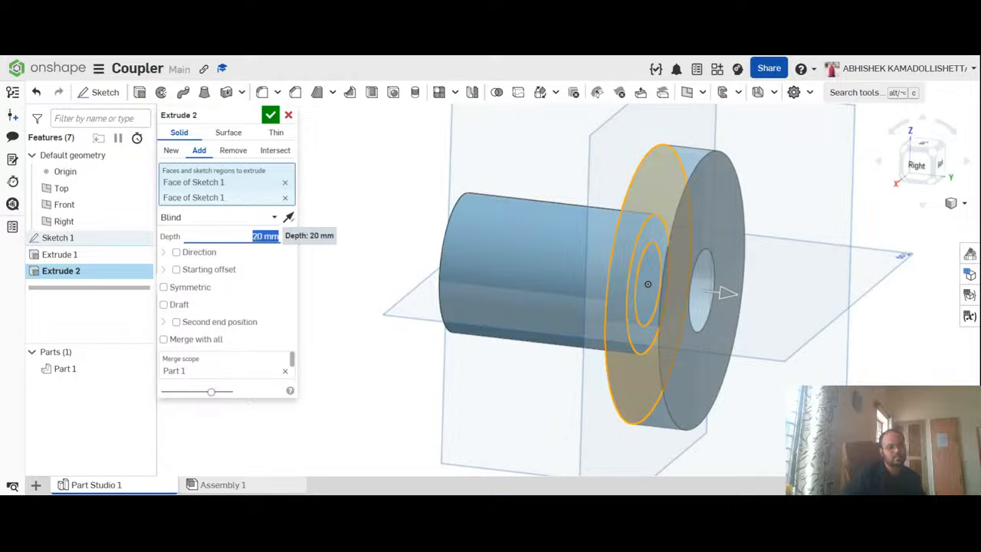
{"action": "left_click", "coordinate": [271, 116]}
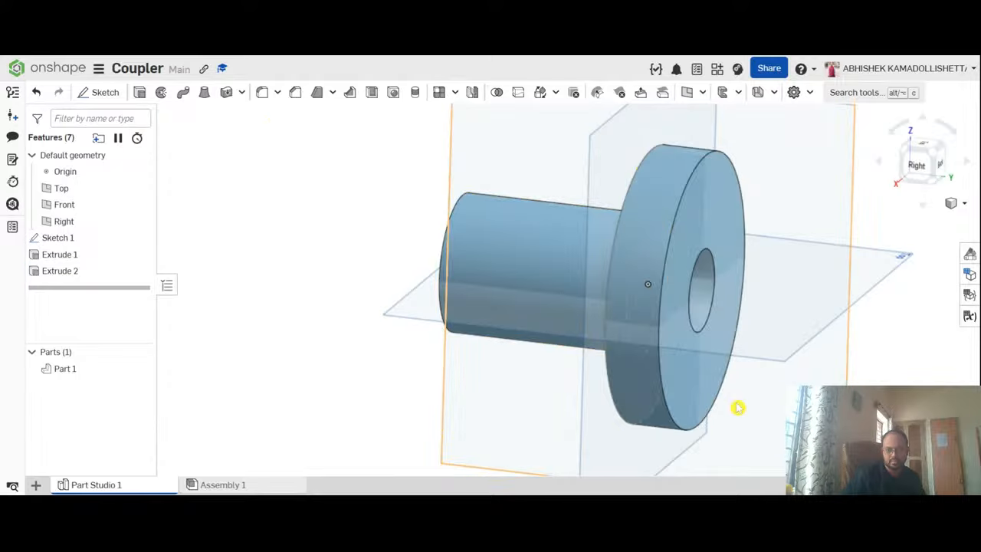
Step: Hide Sketch 1 so that only the solid tube and flange are displayed with the planes
{"action": "right_click_drag", "start_coordinate": [502, 412], "coordinate": [827, 415]}
{"action": "right_click_drag", "start_coordinate": [429, 406], "coordinate": [545, 433]}
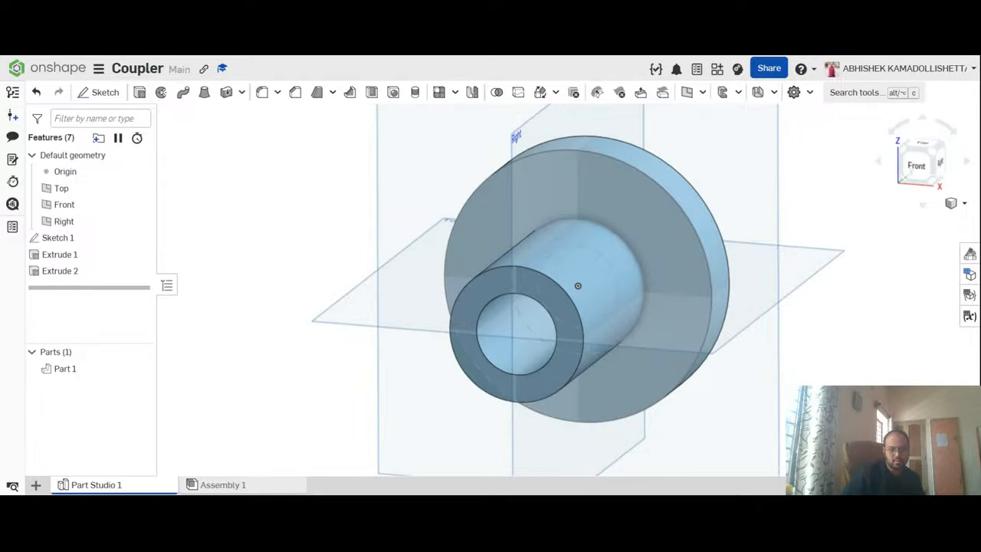
{"action": "scroll", "coordinate": [850, 360], "scroll_direction": "down", "scroll_amount": 3}
{"action": "scroll", "coordinate": [850, 361], "scroll_direction": "up", "scroll_amount": 2}
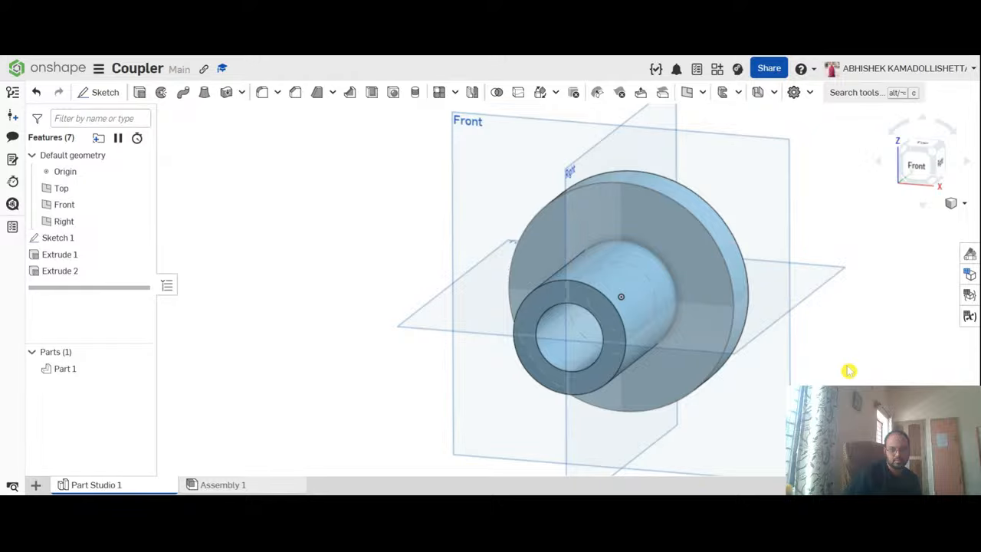
{"action": "right_click_drag", "start_coordinate": [849, 371], "coordinate": [817, 375]}
{"action": "scroll", "coordinate": [817, 375], "scroll_direction": "down", "scroll_amount": 2}
{"action": "scroll", "coordinate": [901, 382], "scroll_direction": "up", "scroll_amount": 2}
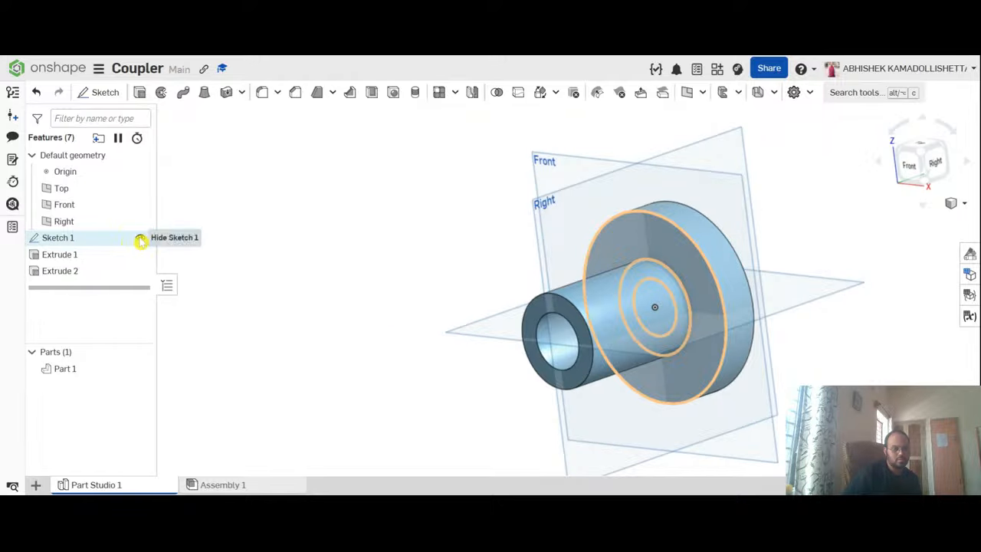
{"action": "left_click", "coordinate": [141, 241]}
Step: Examine the tube and flange from the back and in the isometric view
{"action": "mouse_move", "coordinate": [414, 215]}
{"action": "right_mouse_down"}
{"action": "mouse_move", "coordinate": [427, 211]}
{"action": "mouse_move", "coordinate": [409, 222]}
{"action": "right_mouse_up"}
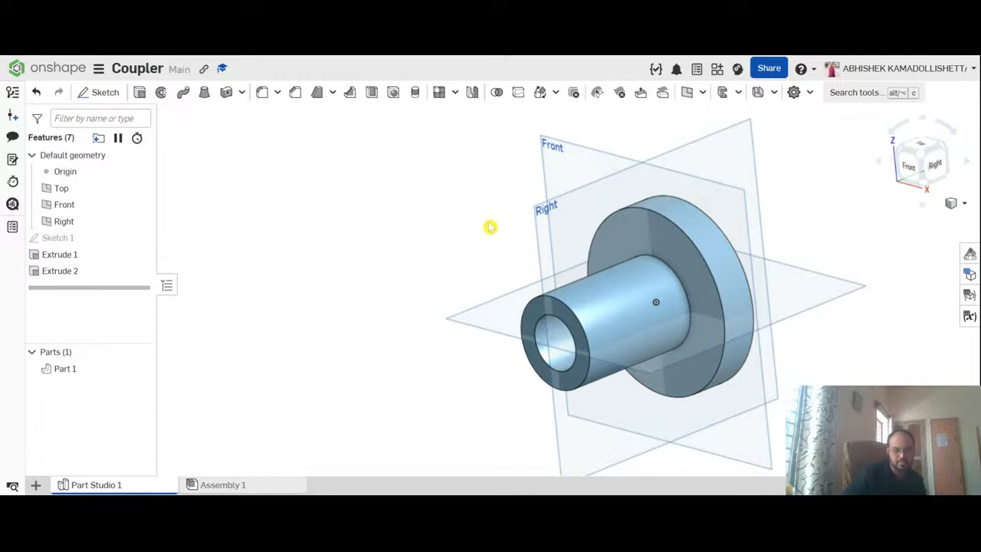
{"action": "right_click_drag", "start_coordinate": [488, 227], "coordinate": [388, 225]}
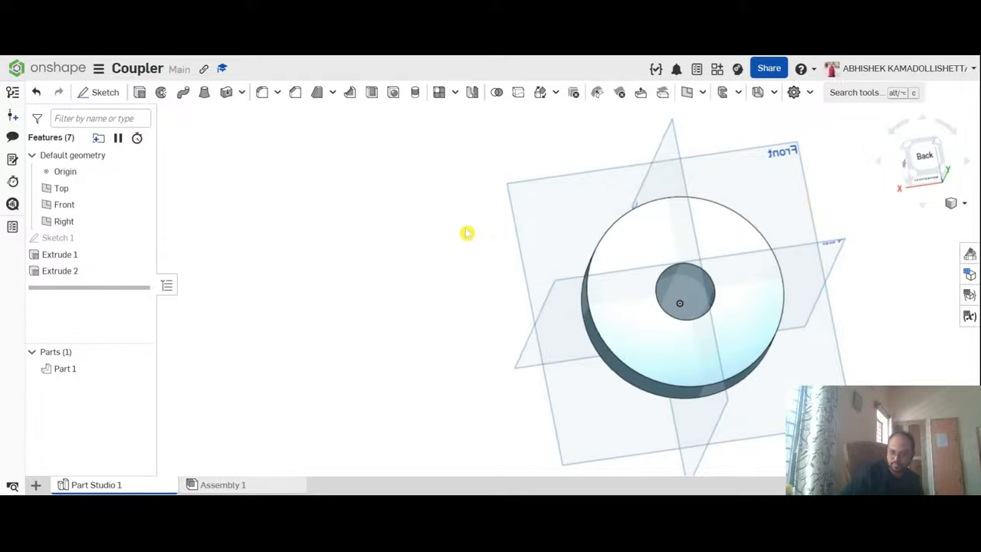
{"action": "left_click", "coordinate": [930, 155]}
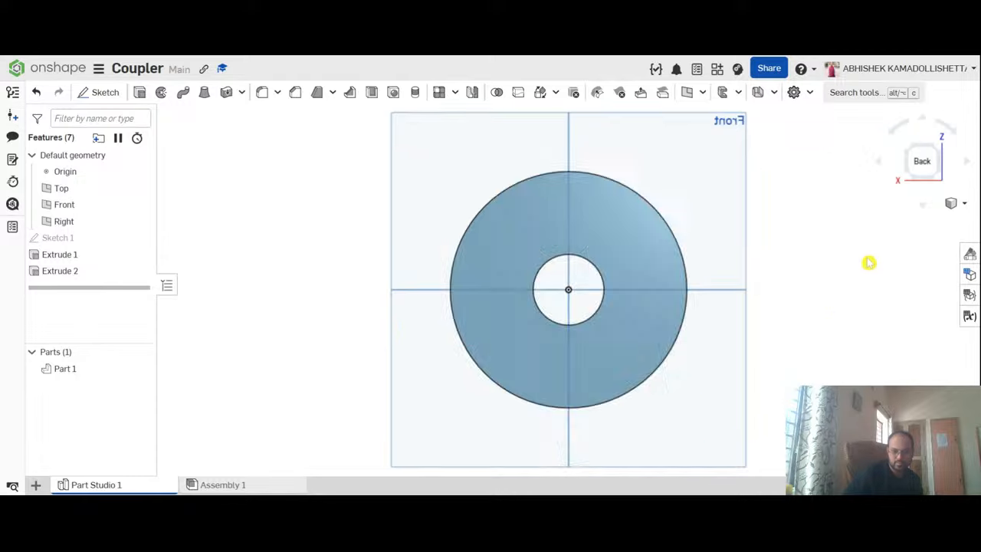
{"action": "right_click", "coordinate": [290, 209]}
{"action": "left_click", "coordinate": [261, 244]}
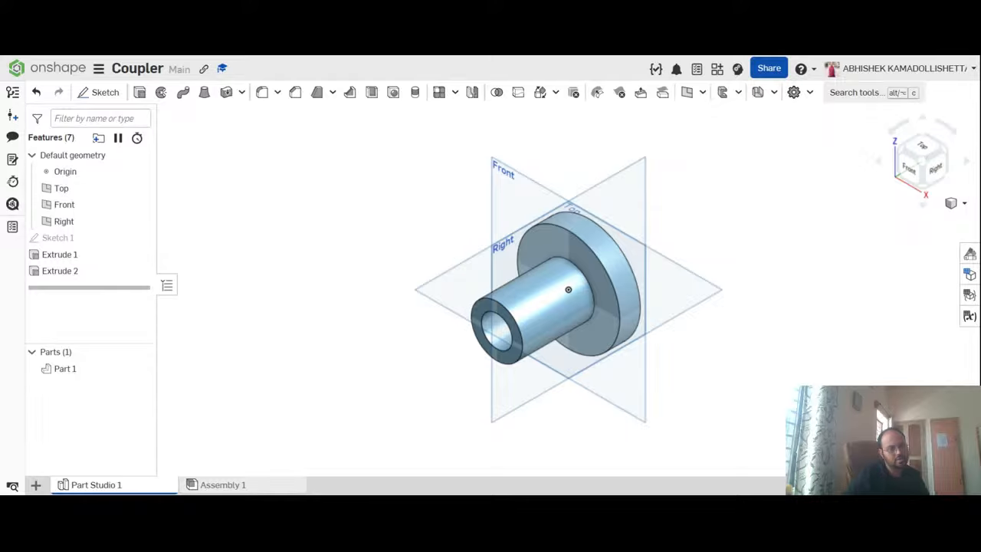
{"action": "scroll", "coordinate": [622, 288], "scroll_direction": "up", "scroll_amount": 2}
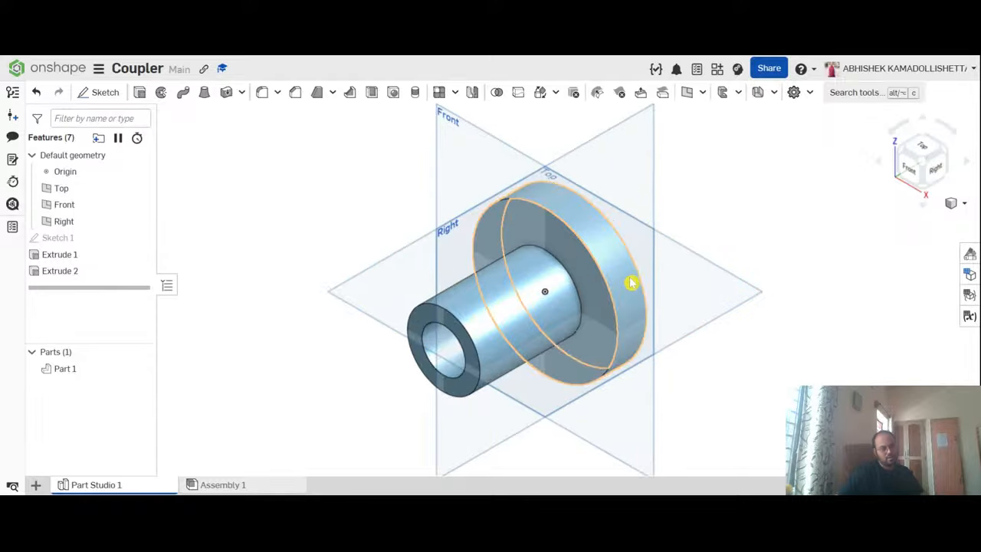
{"action": "scroll", "coordinate": [633, 275], "scroll_direction": "down", "scroll_amount": 2}
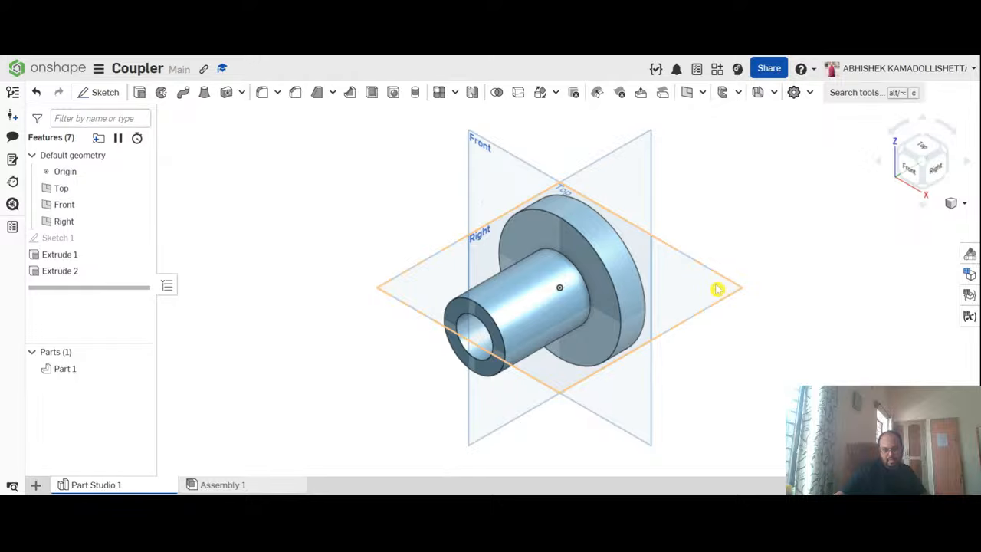
{"action": "right_click_drag", "start_coordinate": [773, 342], "coordinate": [611, 243]}
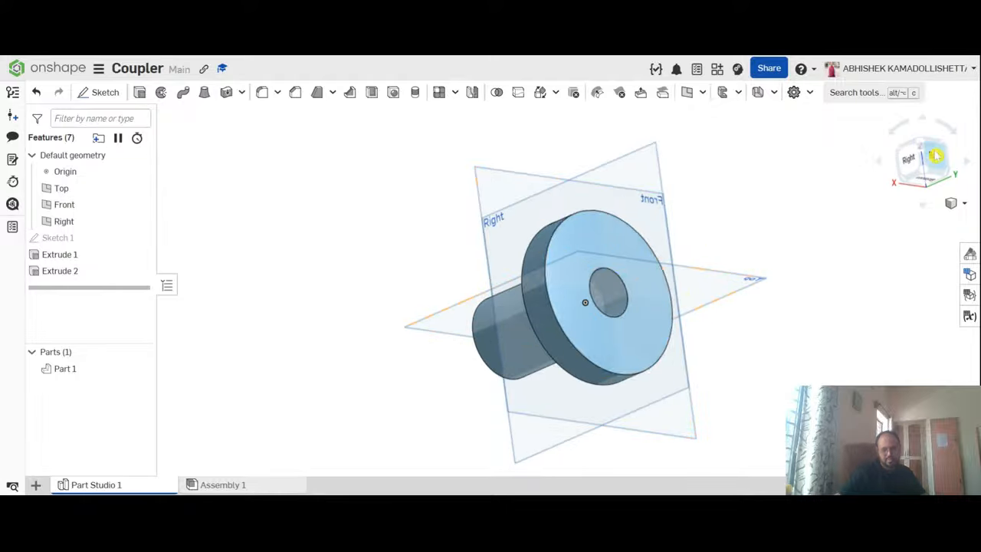
Step: Start a new sketch on the flange's flat ring face, viewed straight on from the back
{"action": "left_click", "coordinate": [600, 228]}
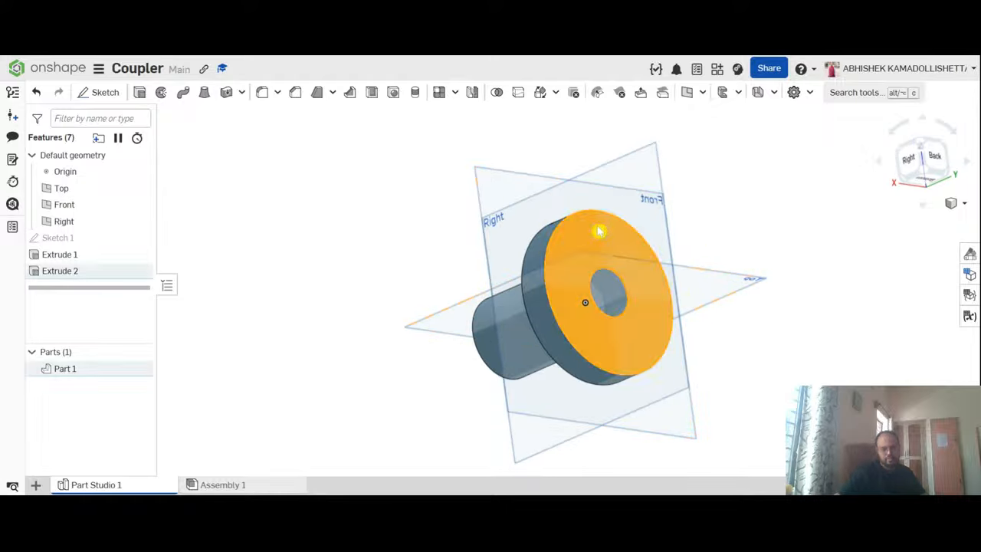
{"action": "left_click", "coordinate": [854, 276]}
{"action": "left_click", "coordinate": [931, 159]}
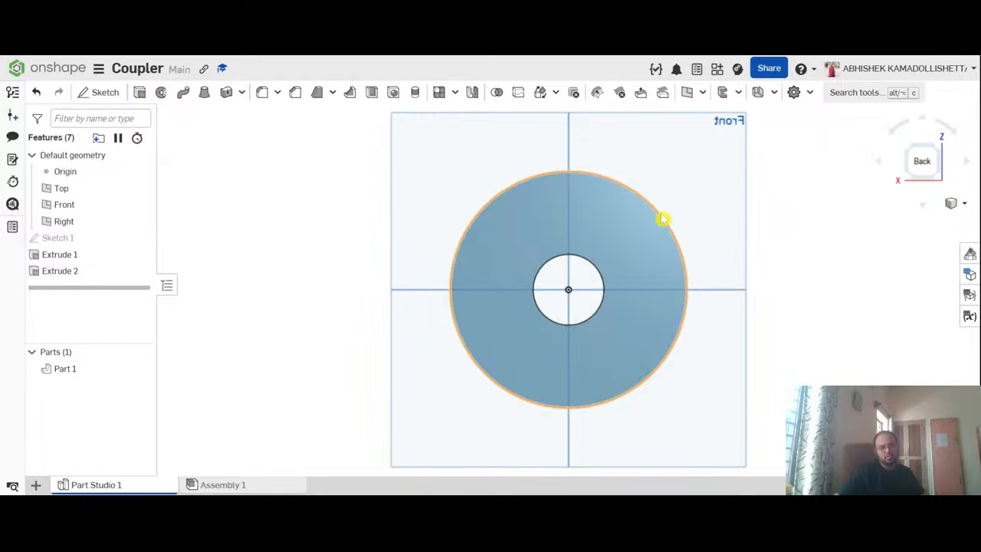
{"action": "left_click", "coordinate": [599, 274]}
{"action": "left_click", "coordinate": [893, 264]}
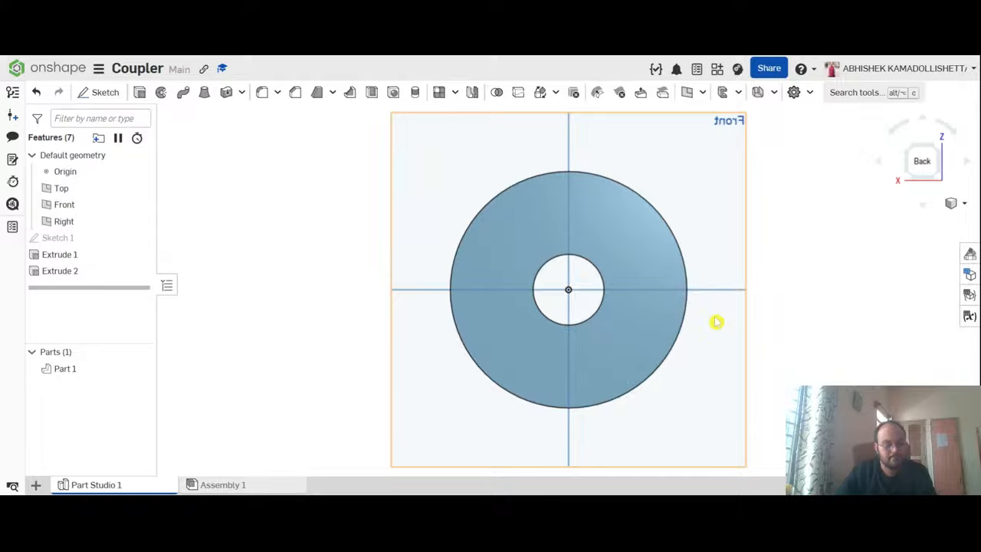
{"action": "left_click", "coordinate": [608, 240]}
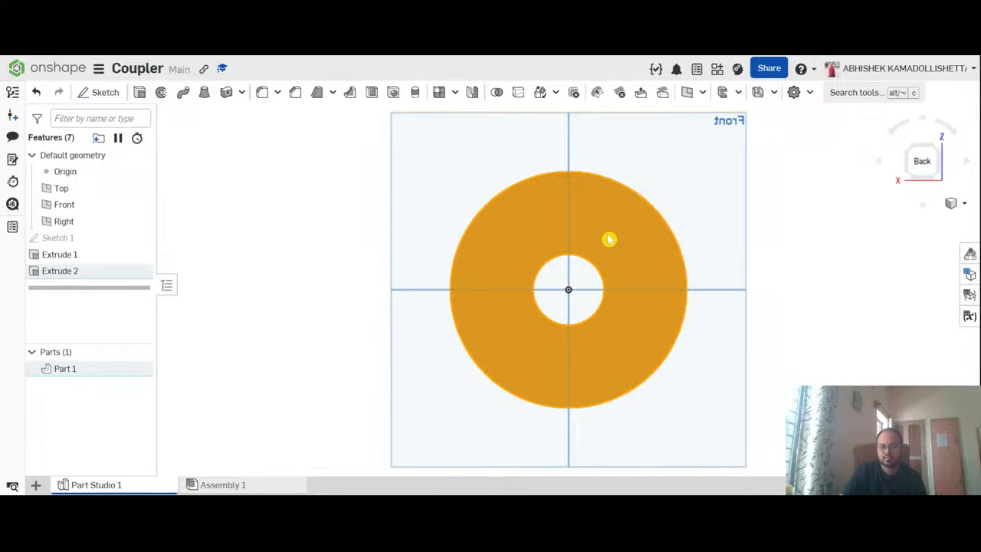
{"action": "left_click", "coordinate": [794, 335]}
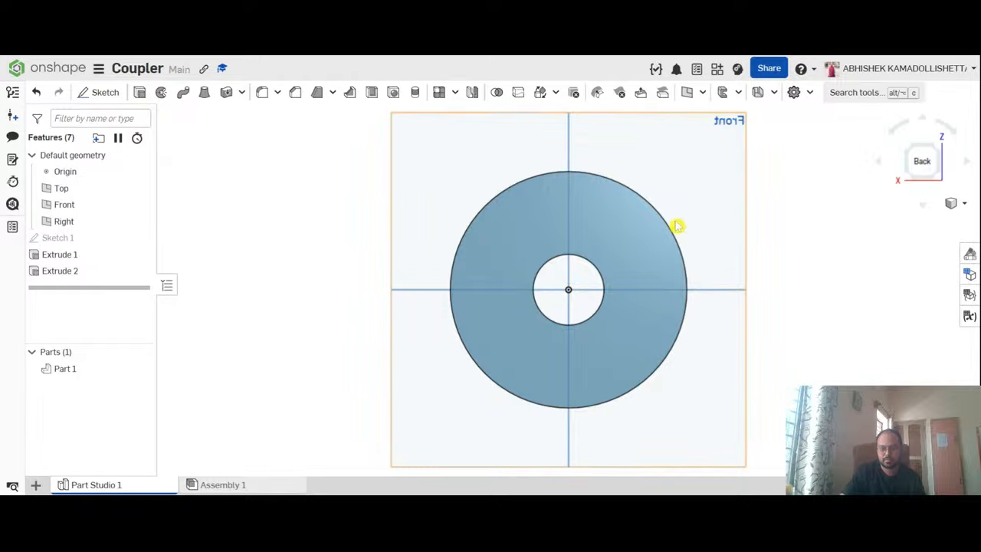
{"action": "left_click", "coordinate": [638, 251]}
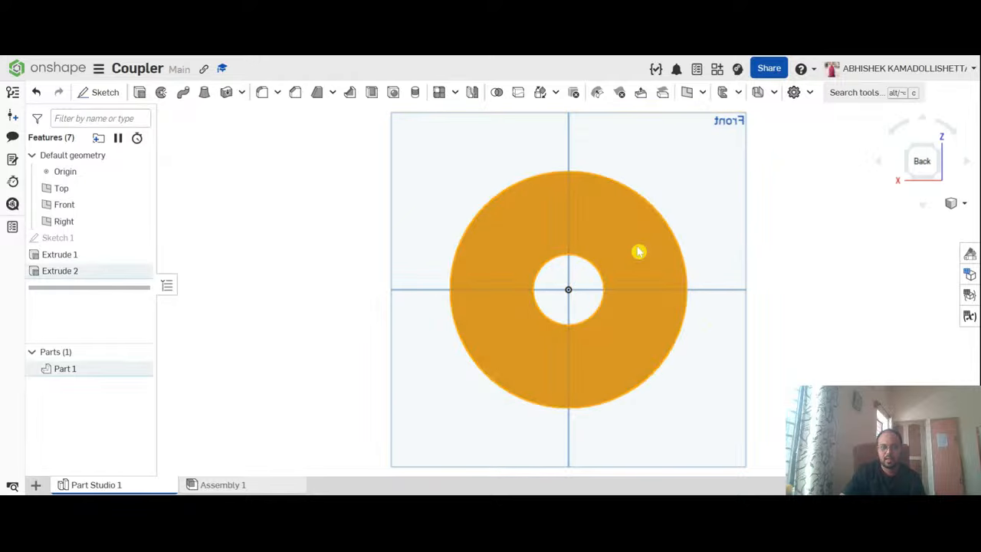
{"action": "left_click", "coordinate": [105, 93]}
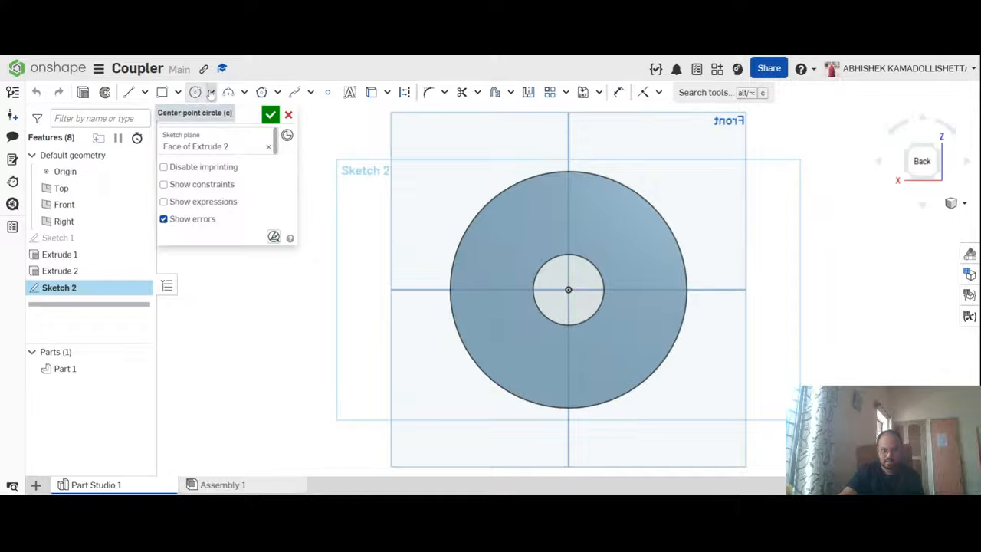
{"action": "left_click", "coordinate": [211, 93]}
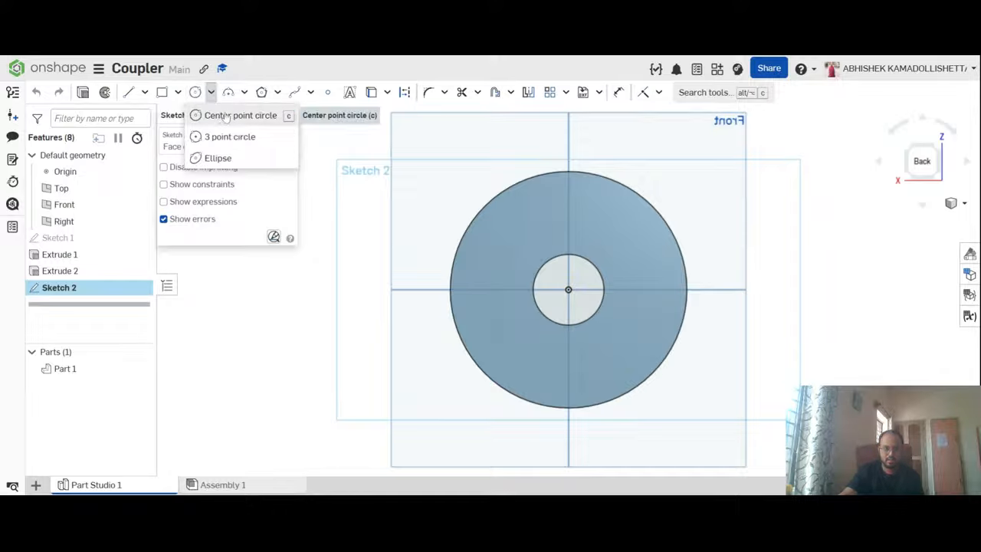
{"action": "left_click", "coordinate": [253, 277]}
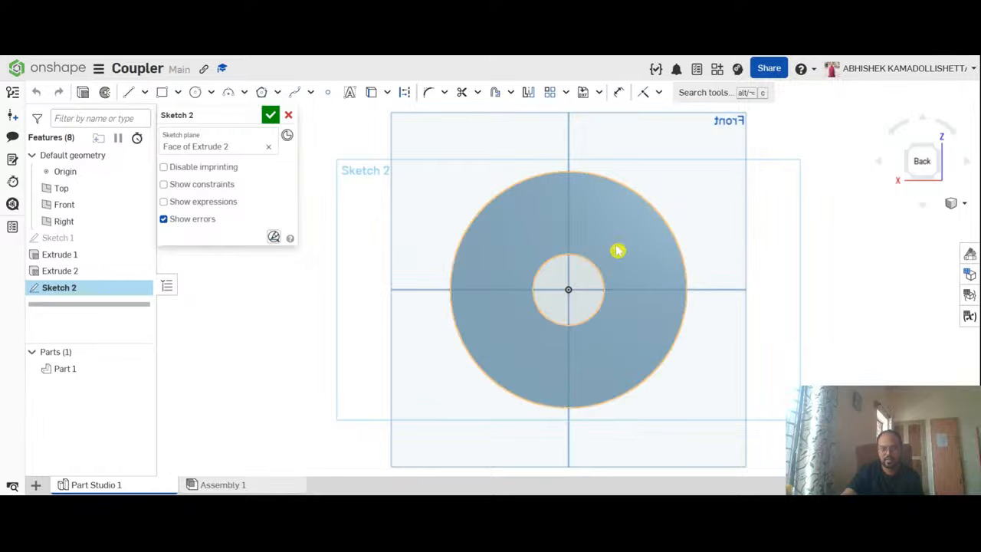
{"action": "left_click", "coordinate": [573, 178]}
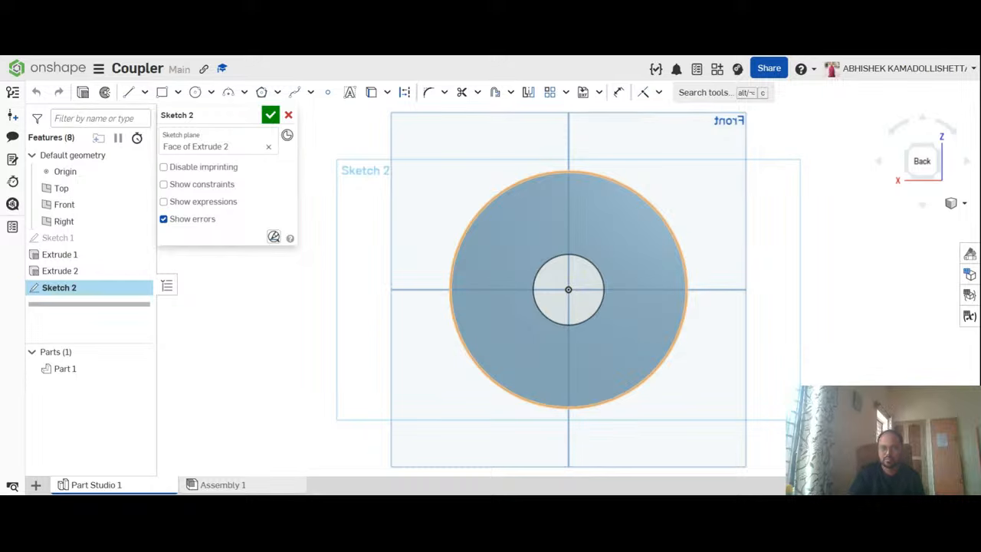
{"action": "left_click", "coordinate": [584, 240]}
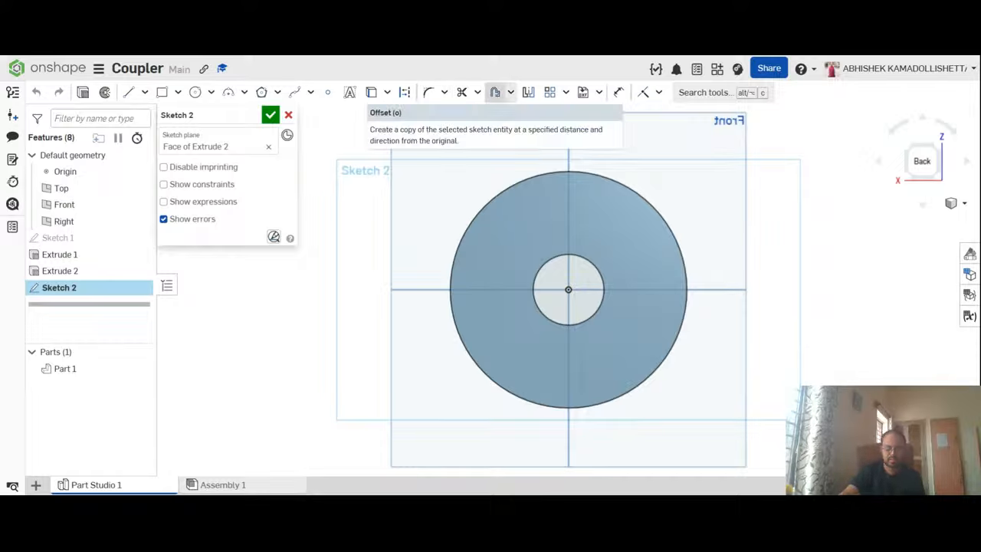
Step: Offset the central hole's edge outward by 30 mm in the flange-face sketch
{"action": "left_click", "coordinate": [499, 93]}
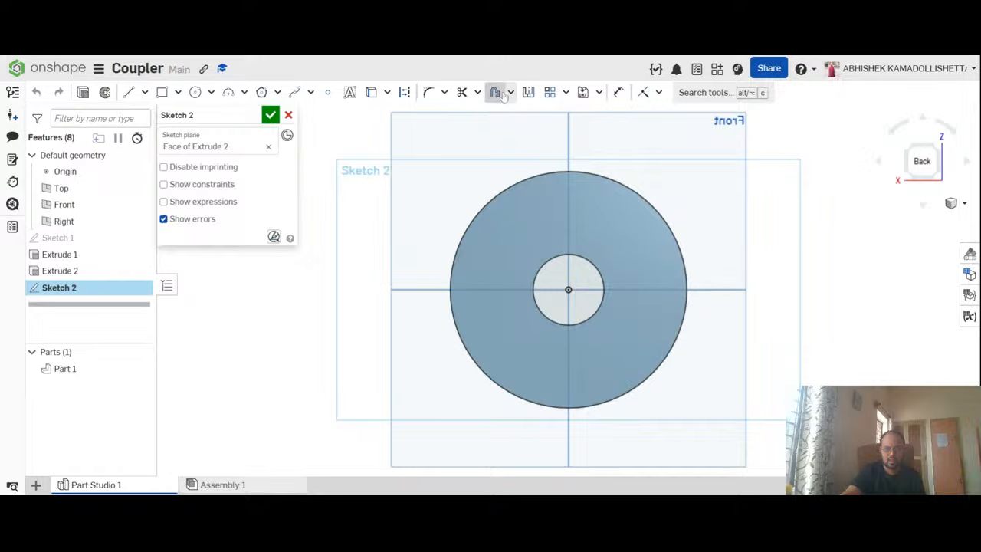
{"action": "left_click", "coordinate": [588, 259]}
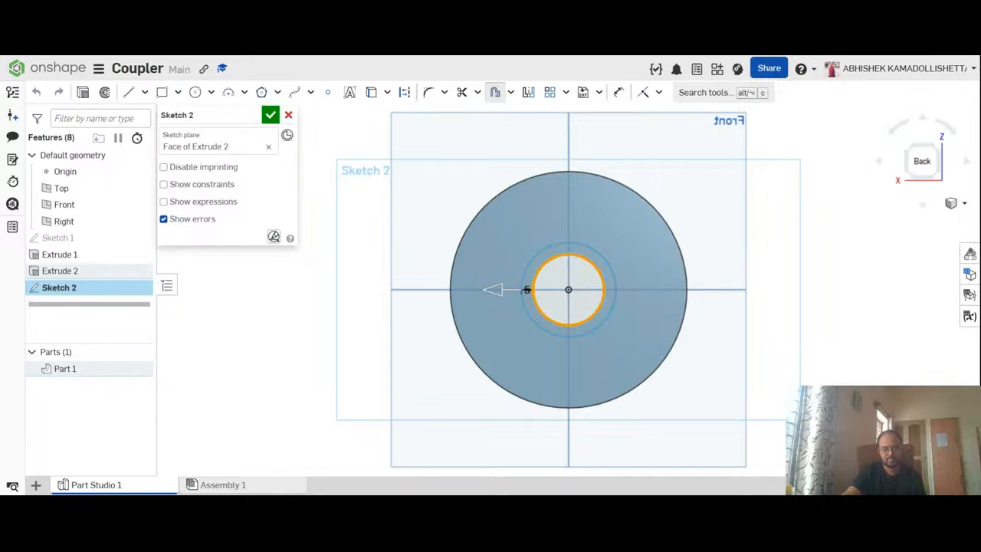
{"action": "scroll", "coordinate": [558, 307], "scroll_direction": "up", "scroll_amount": 2}
{"action": "scroll", "coordinate": [550, 308], "scroll_direction": "up", "scroll_amount": 2}
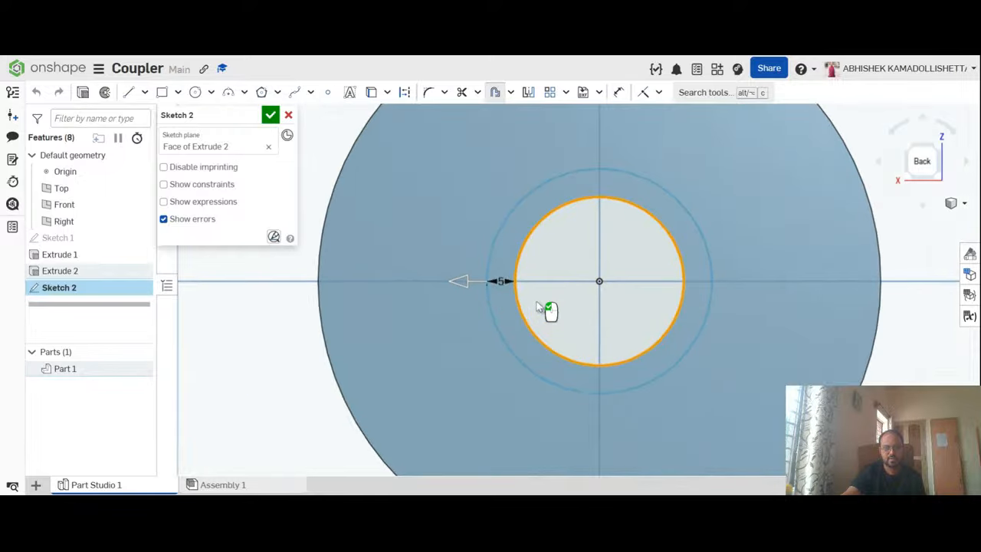
{"action": "scroll", "coordinate": [485, 278], "scroll_direction": "down", "scroll_amount": 2}
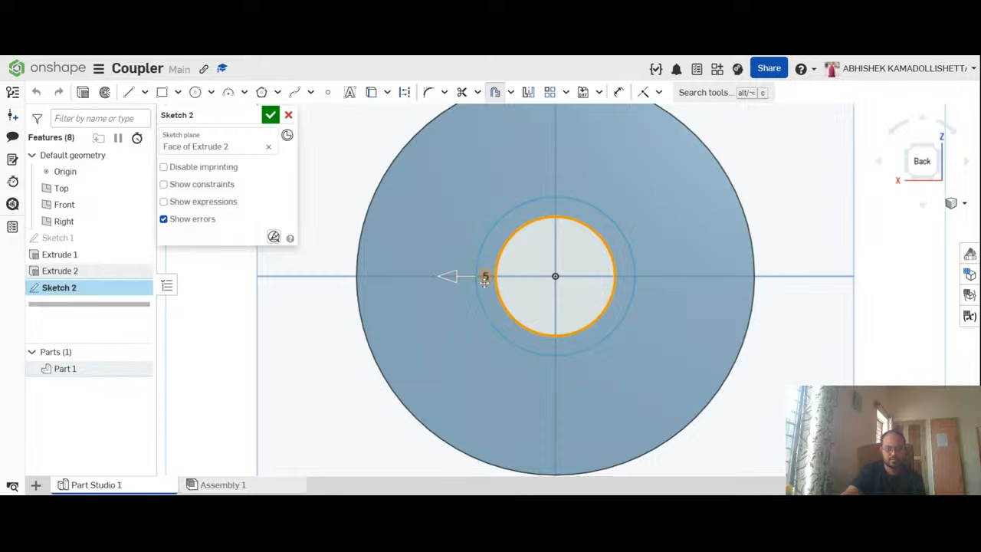
{"action": "scroll", "coordinate": [485, 278], "scroll_direction": "up", "scroll_amount": 1}
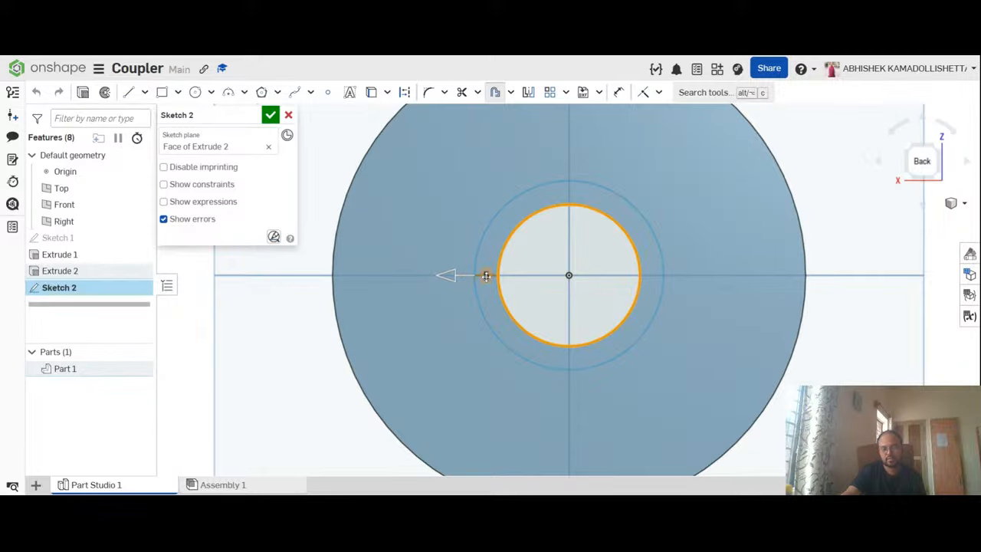
{"action": "scroll", "coordinate": [485, 276], "scroll_direction": "up", "scroll_amount": 1}
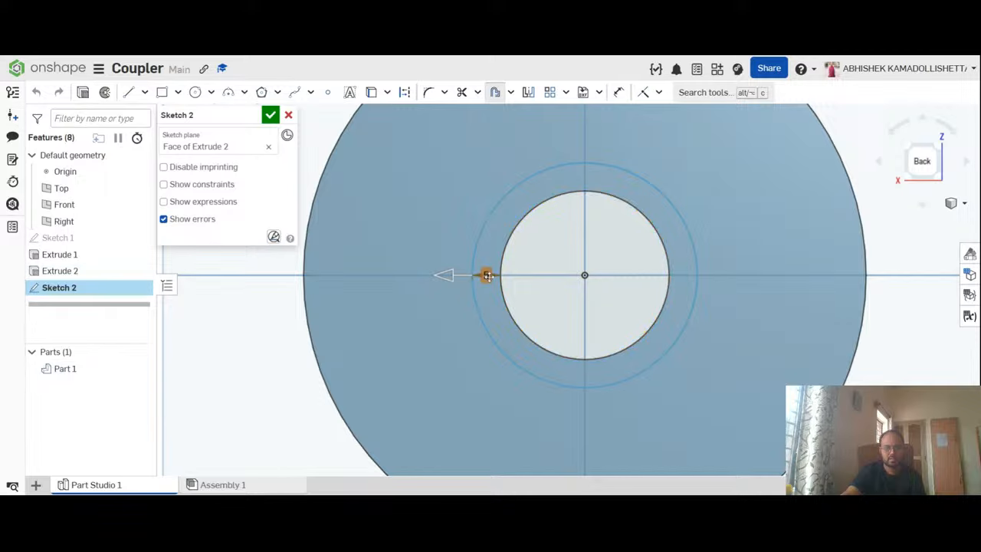
{"action": "double_click", "coordinate": [487, 276]}
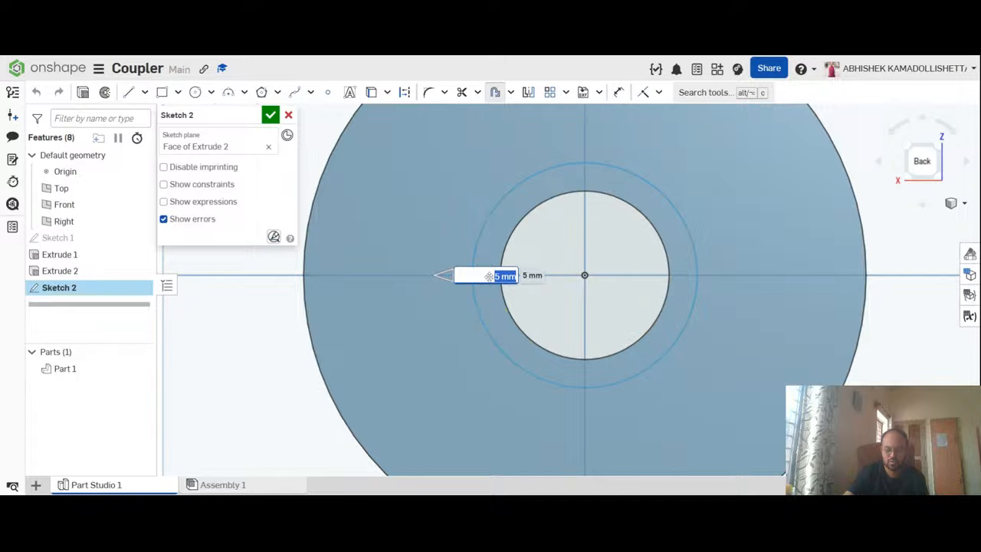
{"action": "type", "text": "30"}
{"action": "key", "text": "Return"}
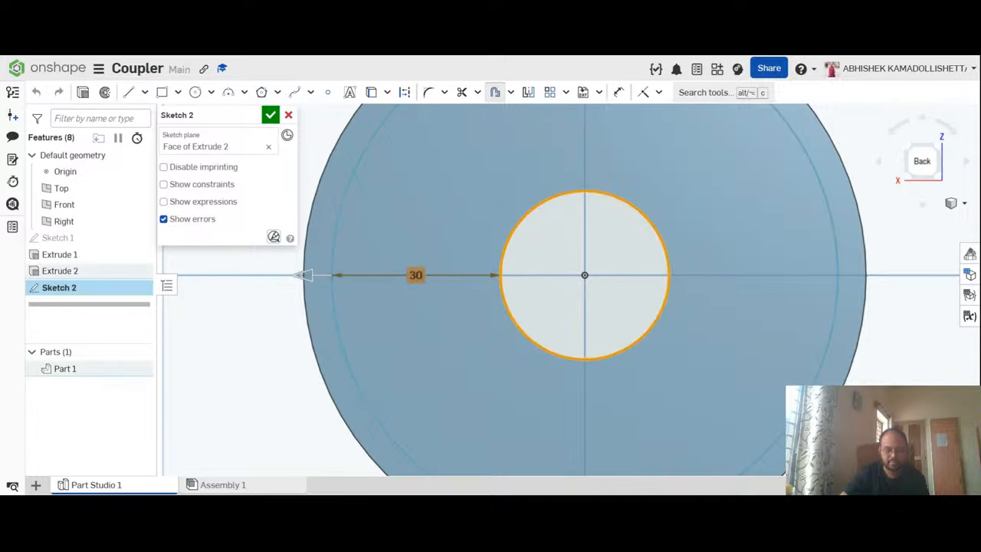
Step: Set the offset distance from the central hole's edge to 20 mm and place the offset circle
{"action": "double_click", "coordinate": [415, 275]}
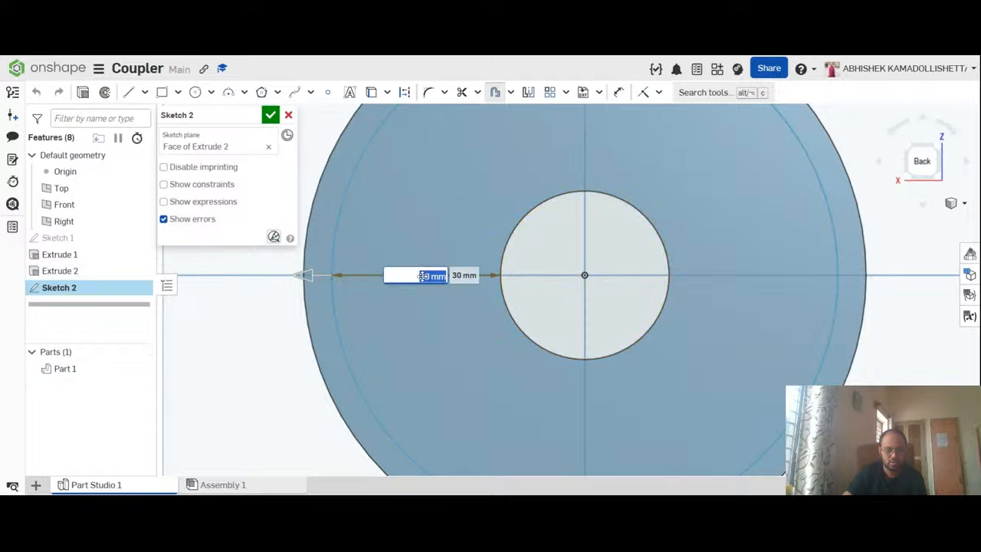
{"action": "type", "text": "20"}
{"action": "key", "text": "Return"}
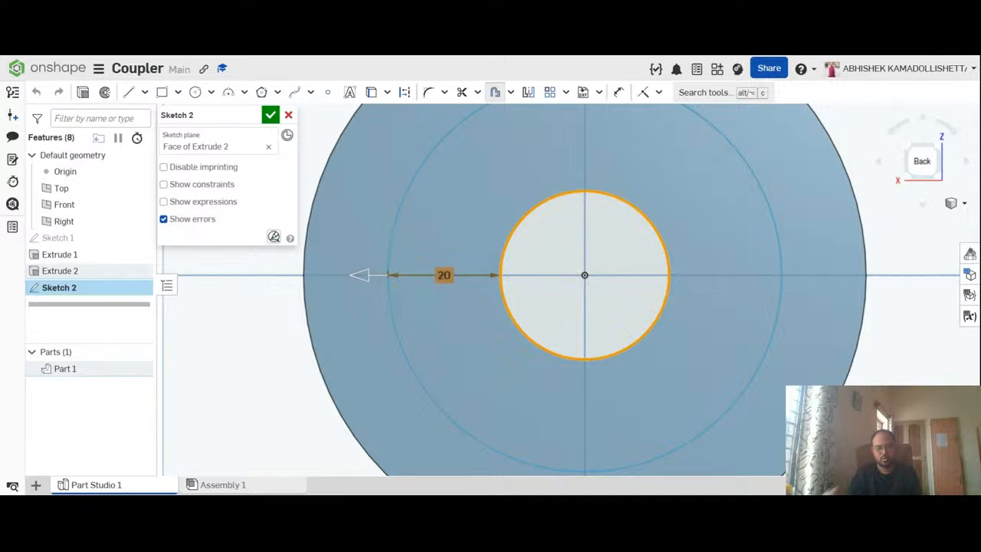
{"action": "scroll", "coordinate": [931, 233], "scroll_direction": "down", "scroll_amount": 5}
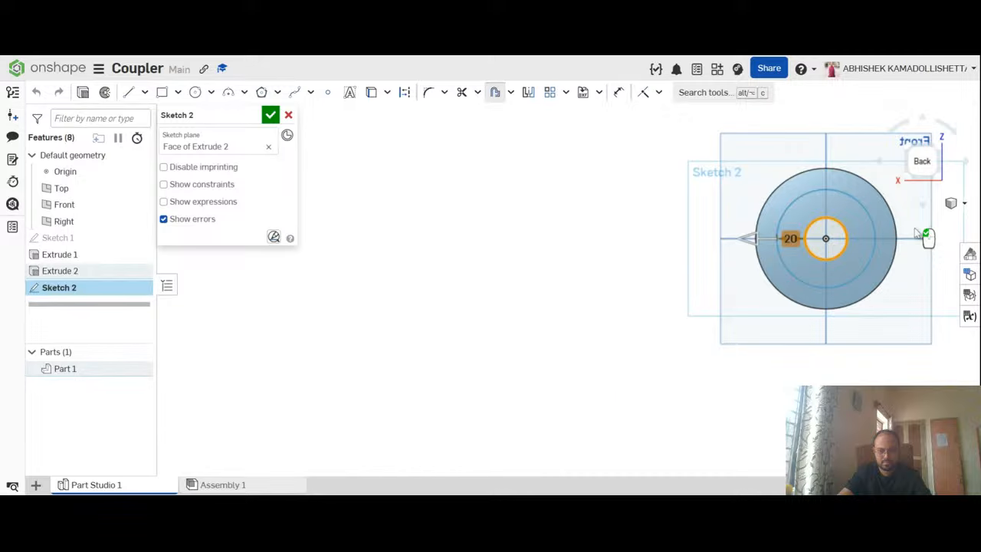
{"action": "middle_click_drag", "start_coordinate": [927, 237], "coordinate": [674, 293]}
{"action": "scroll", "coordinate": [674, 291], "scroll_direction": "up", "scroll_amount": 5}
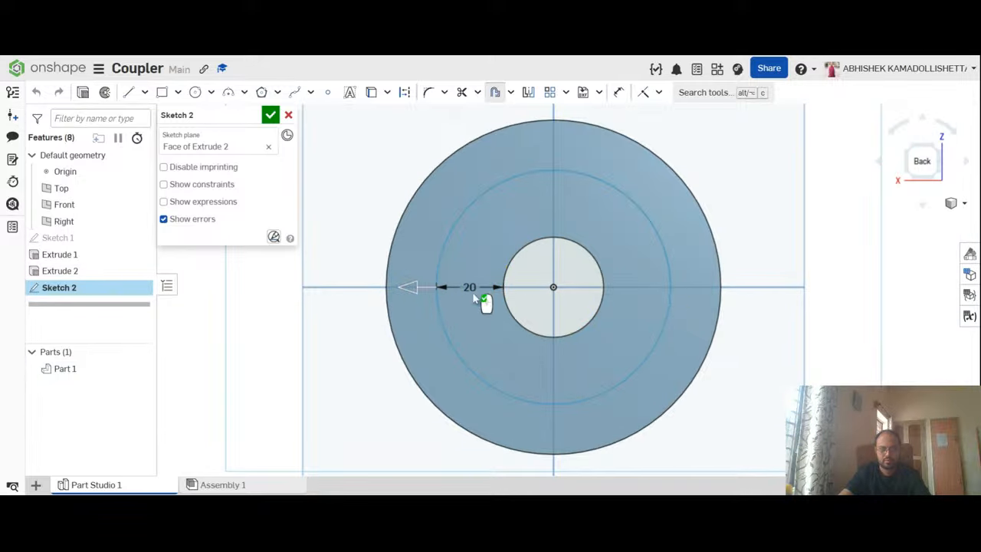
{"action": "left_click", "coordinate": [670, 307]}
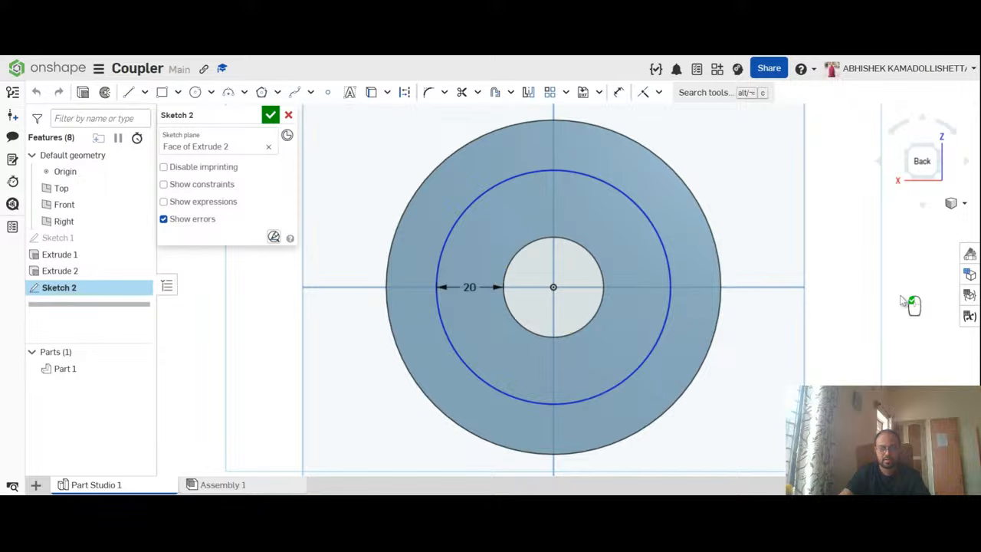
{"action": "key", "text": "q"}
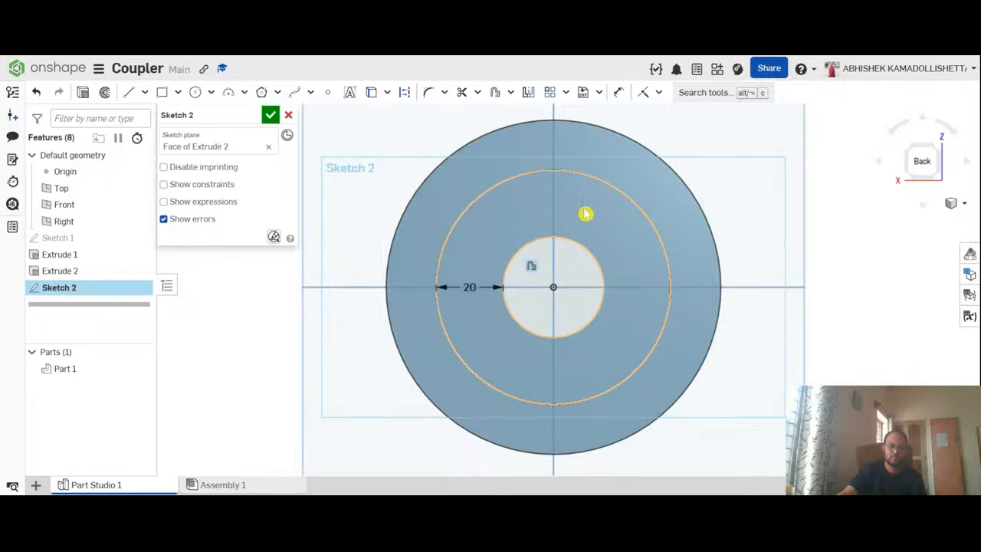
{"action": "left_click", "coordinate": [629, 201]}
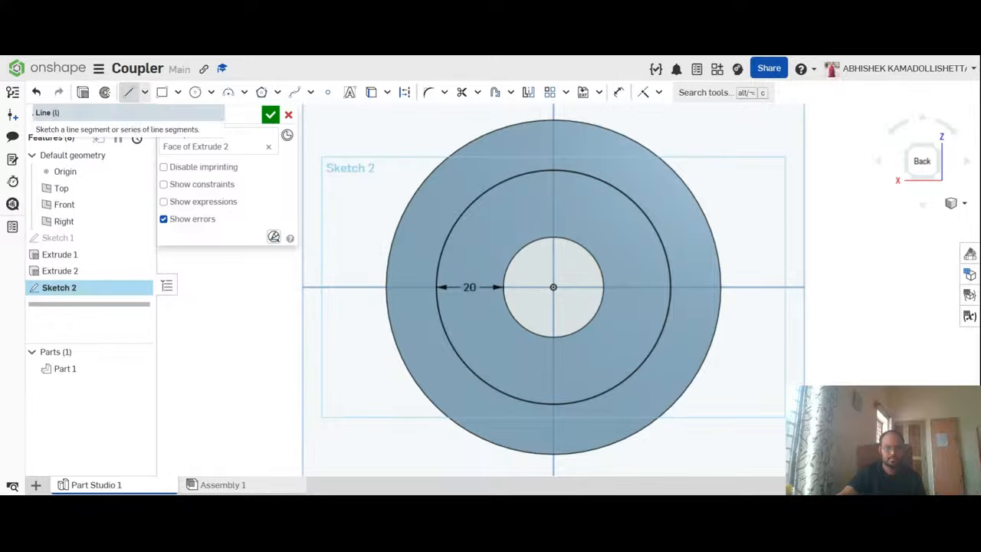
{"action": "left_click", "coordinate": [196, 93]}
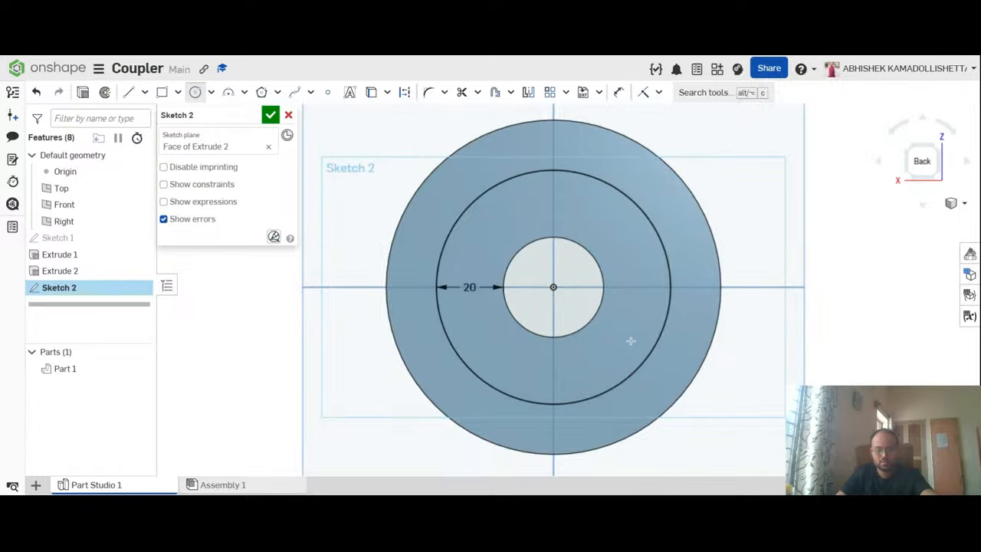
{"action": "key", "text": "Escape"}
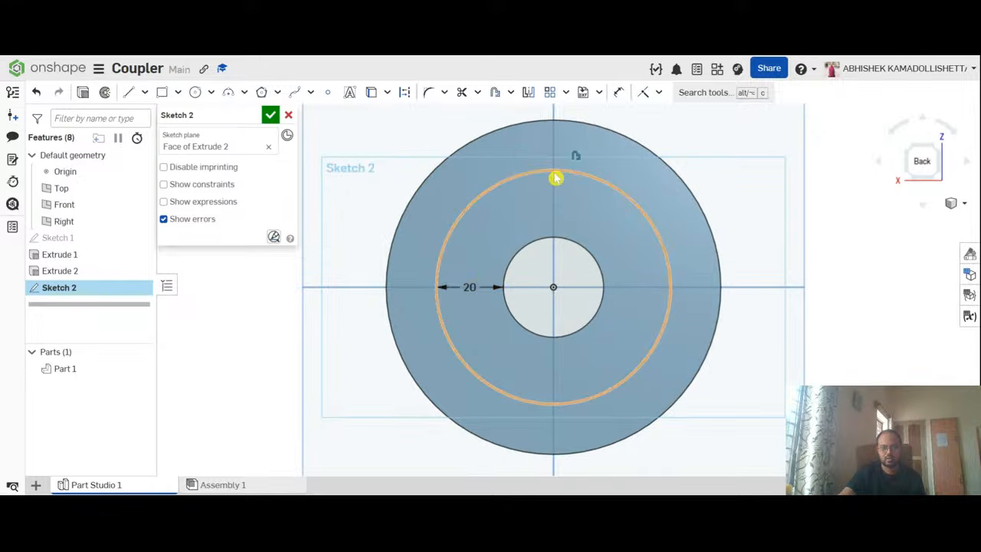
Step: Draw a 35 mm vertical line between the origin and the offset circle's top, continued by a chord about 49.5 mm long to its leftmost point
{"action": "left_click", "coordinate": [133, 93]}
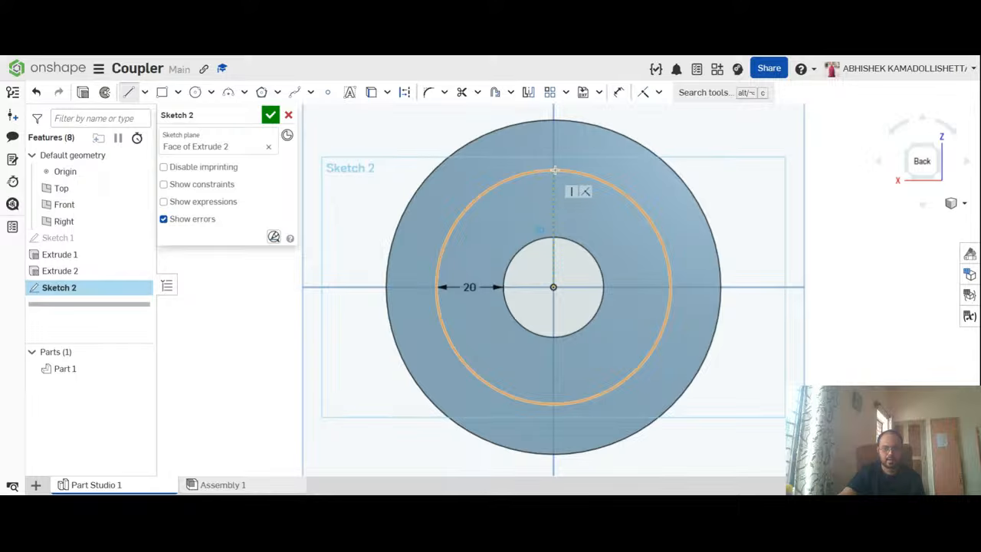
{"action": "left_click_drag", "start_coordinate": [552, 170], "coordinate": [552, 287]}
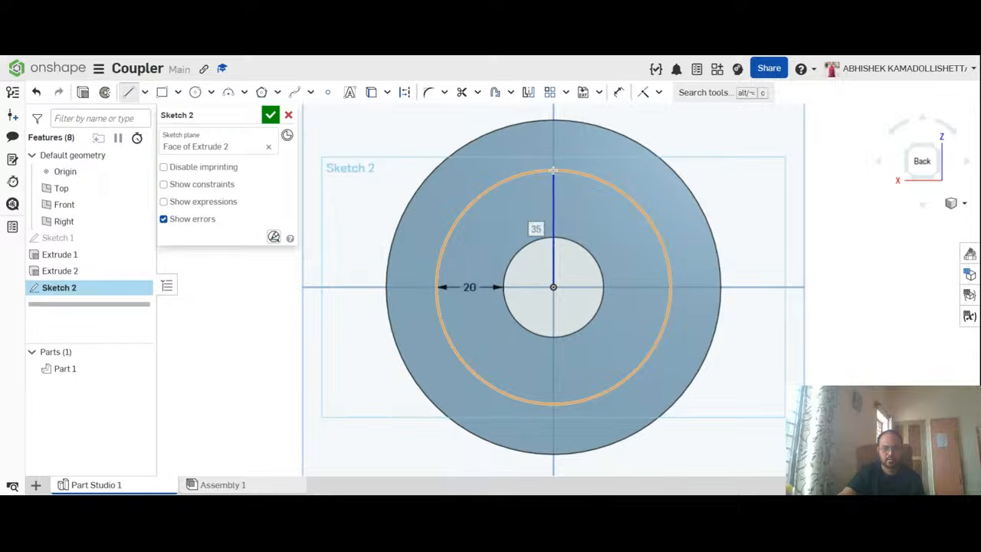
{"action": "left_click", "coordinate": [552, 170]}
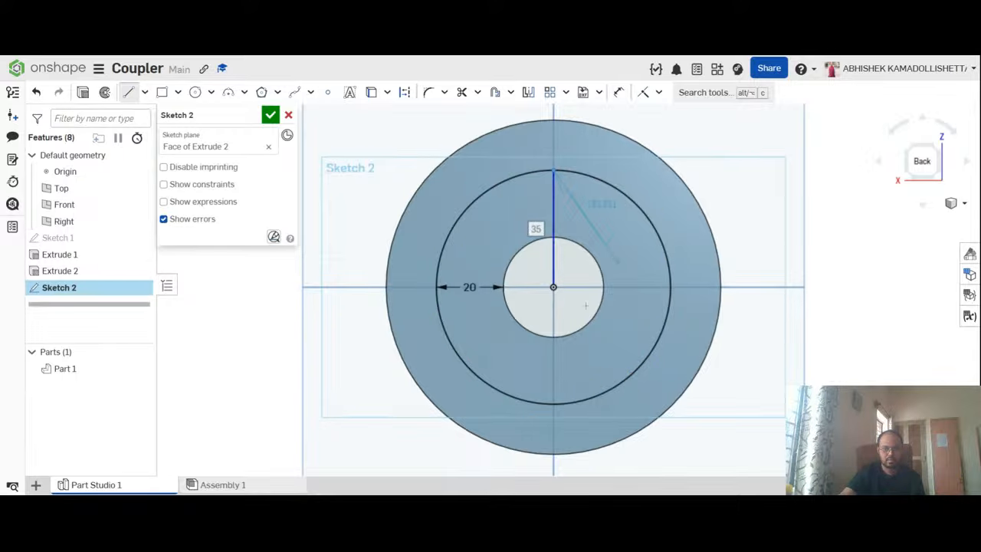
{"action": "left_click", "coordinate": [436, 287]}
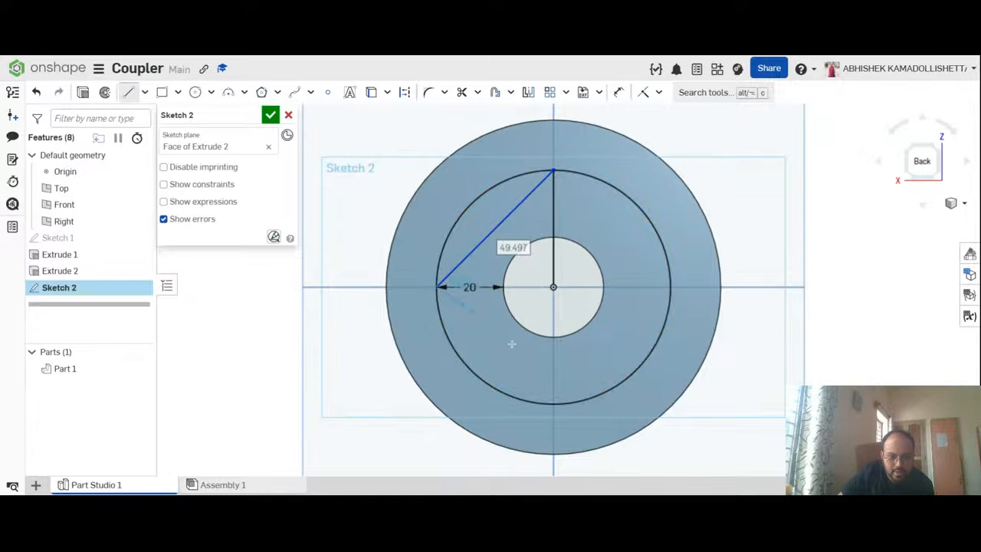
{"action": "key", "text": "a"}
{"action": "scroll", "coordinate": [435, 292], "scroll_direction": "up", "scroll_amount": 5}
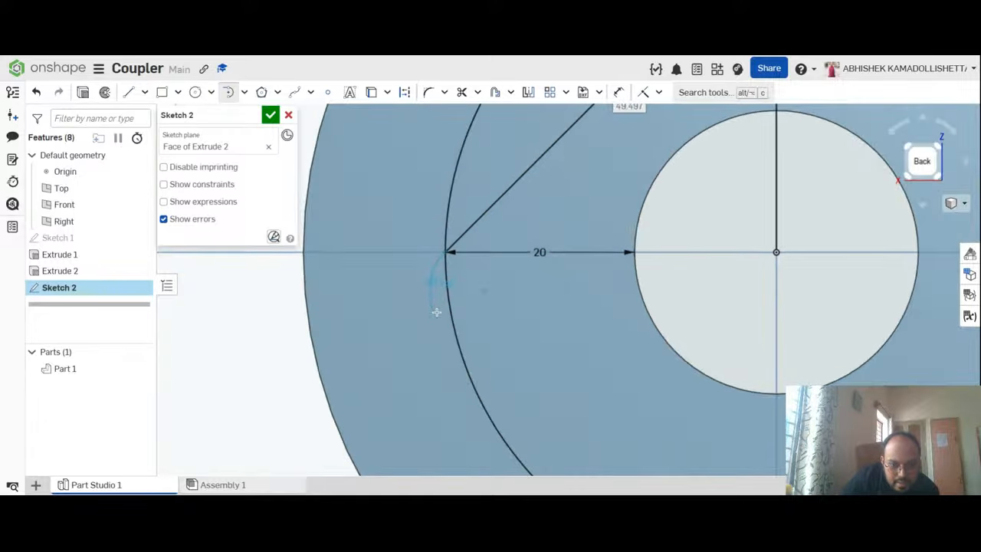
{"action": "scroll", "coordinate": [452, 276], "scroll_direction": "up", "scroll_amount": 3}
{"action": "scroll", "coordinate": [498, 284], "scroll_direction": "down", "scroll_amount": 8}
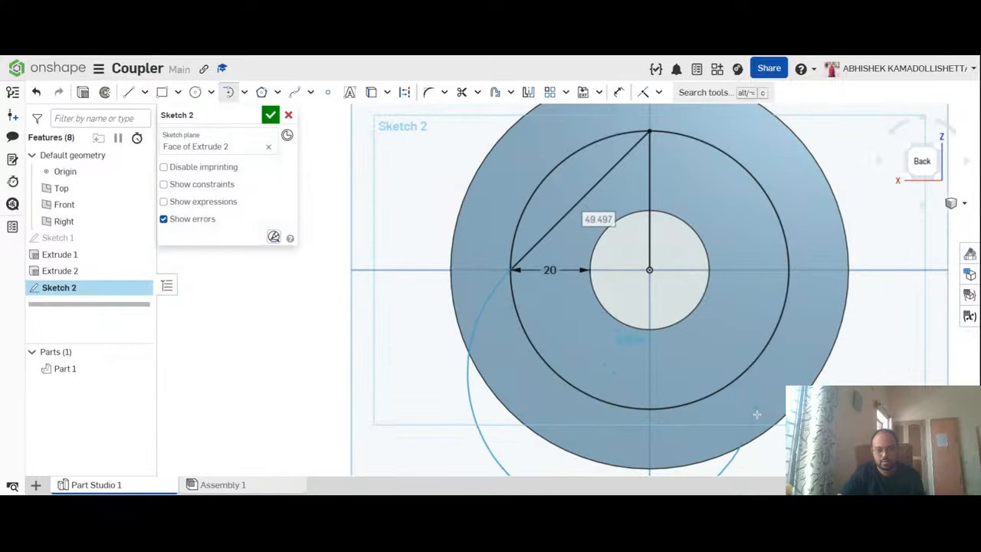
{"action": "key", "text": "Escape"}
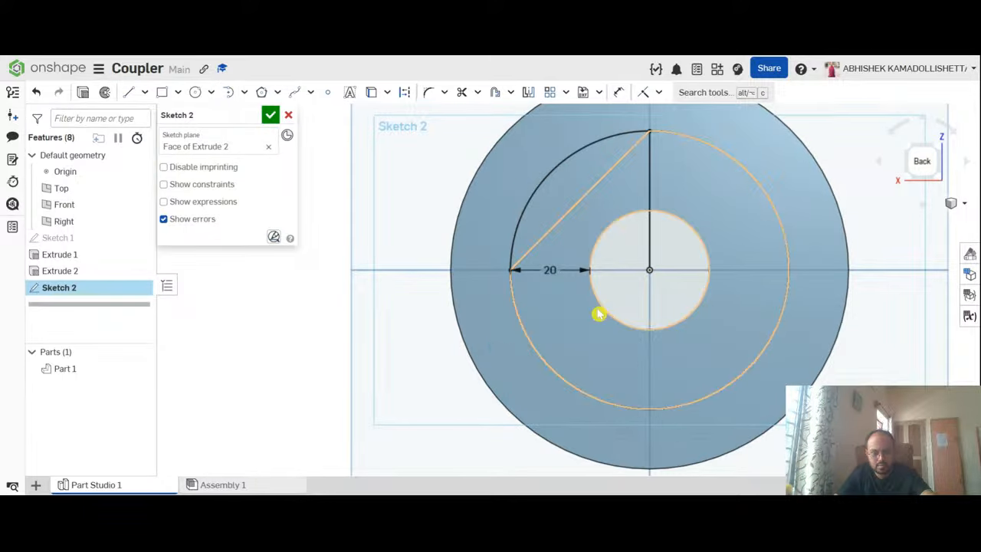
Step: Draw three chords about 49.5 mm long from the offset circle's leftmost point through its bottom and rightmost points to its top, closing the square
{"action": "scroll", "coordinate": [817, 353], "scroll_direction": "up", "scroll_amount": 1}
{"action": "scroll", "coordinate": [807, 352], "scroll_direction": "down", "scroll_amount": 1}
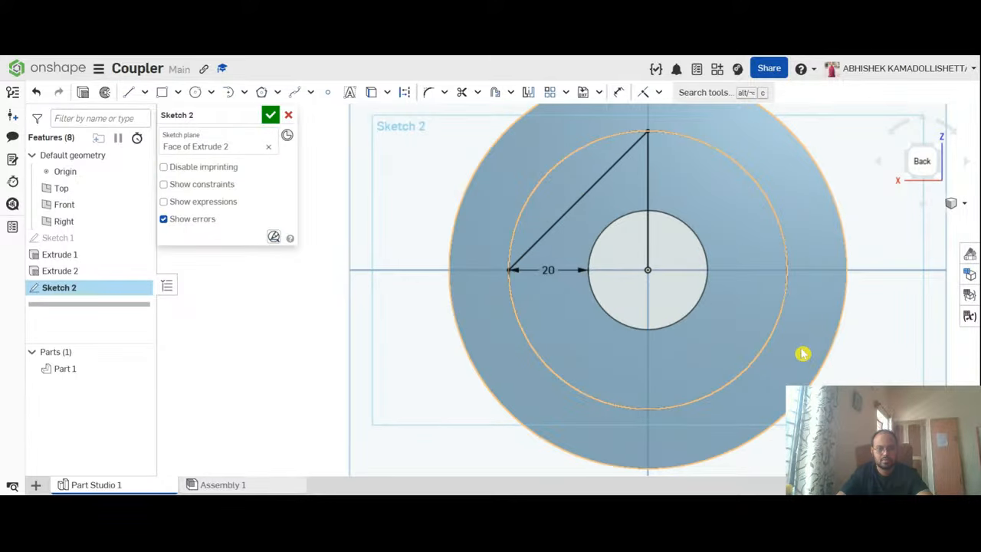
{"action": "left_click", "coordinate": [132, 92]}
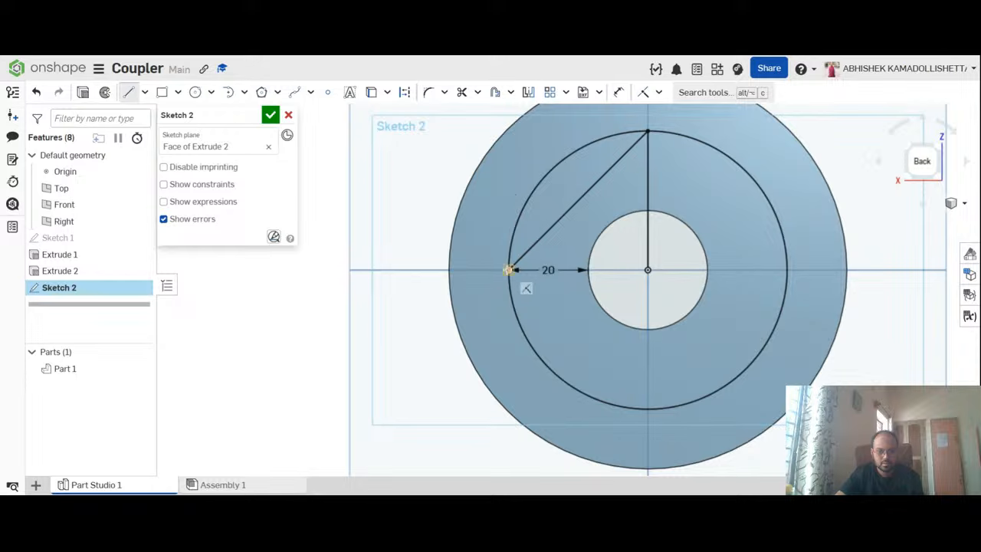
{"action": "left_click", "coordinate": [509, 270]}
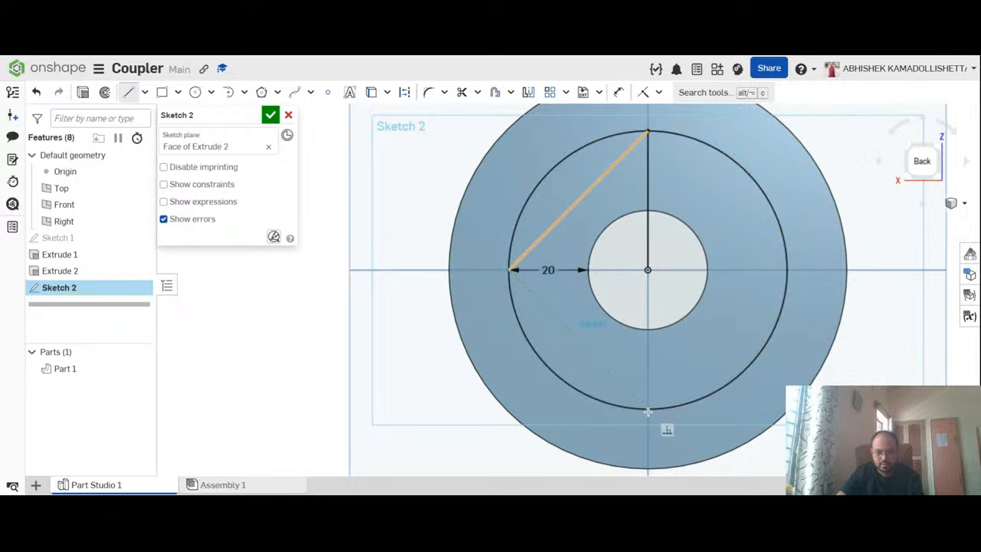
{"action": "left_click", "coordinate": [648, 407]}
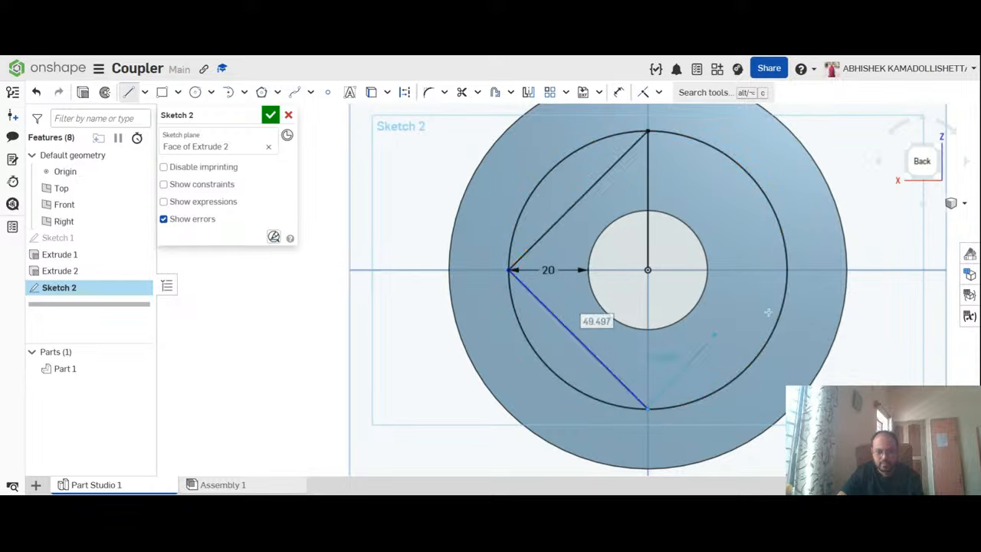
{"action": "left_click", "coordinate": [787, 270]}
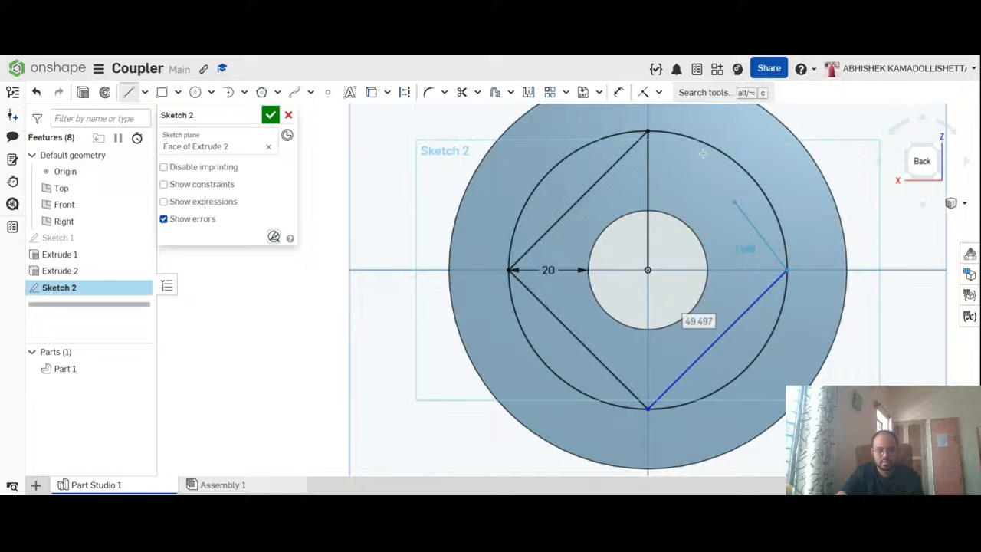
{"action": "left_click", "coordinate": [647, 133]}
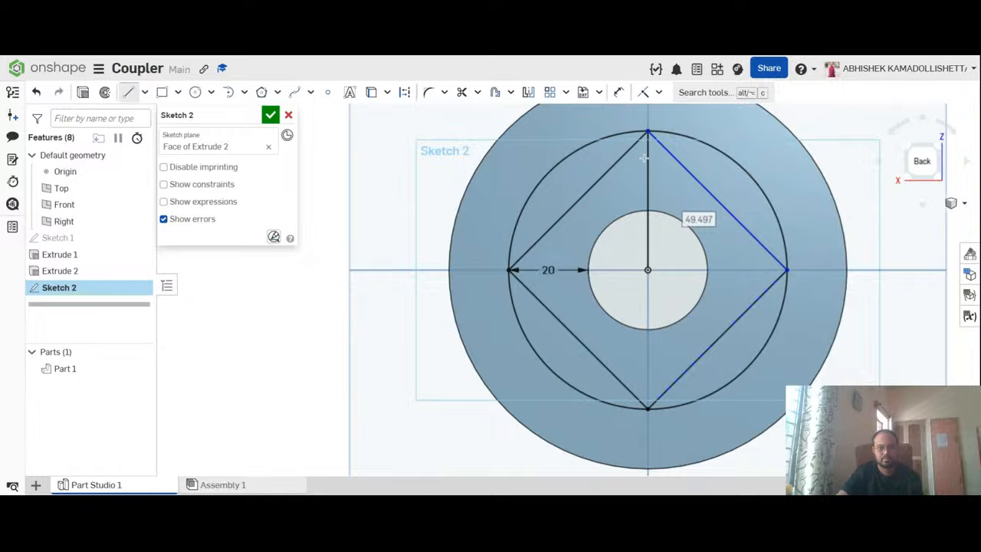
{"action": "key", "text": "Escape"}
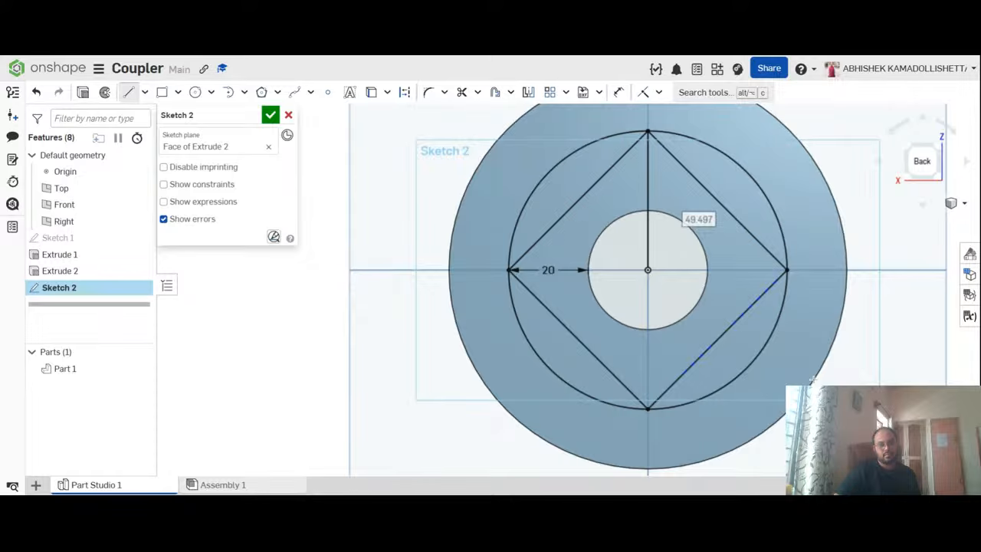
Step: Draw 10 mm diameter circles centred on the top and left corners of the inscribed square
{"action": "scroll", "coordinate": [646, 141], "scroll_direction": "up", "scroll_amount": 5}
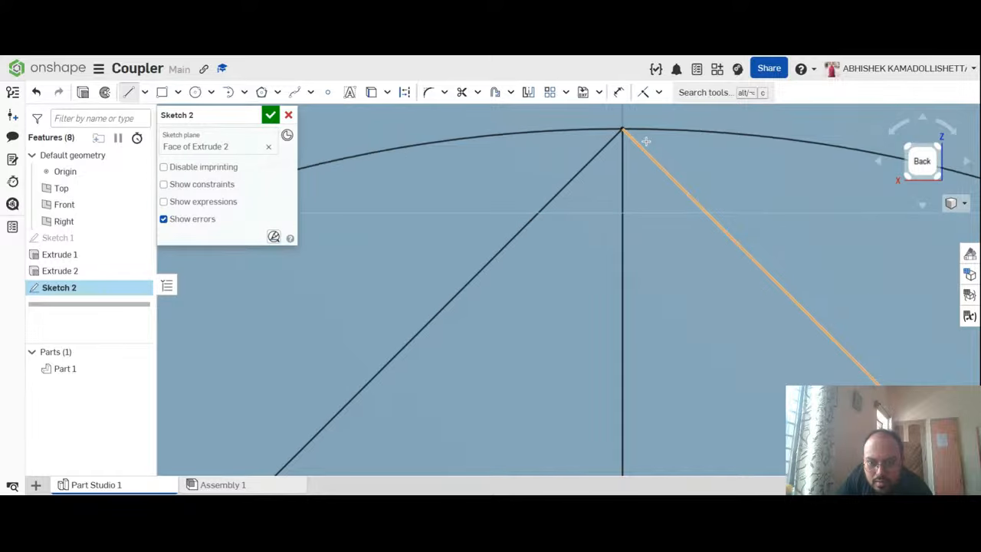
{"action": "scroll", "coordinate": [663, 160], "scroll_direction": "down", "scroll_amount": 5}
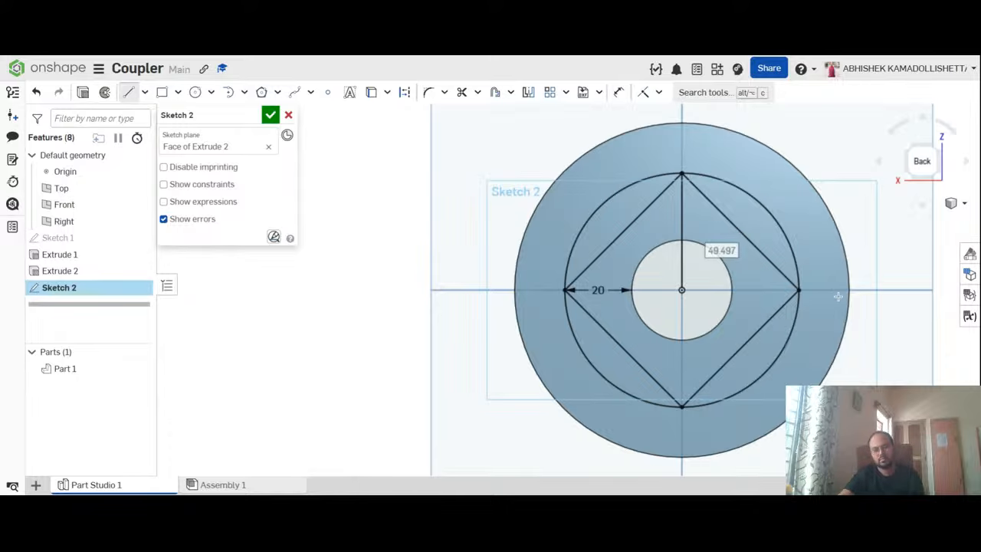
{"action": "scroll", "coordinate": [902, 305], "scroll_direction": "up", "scroll_amount": 1}
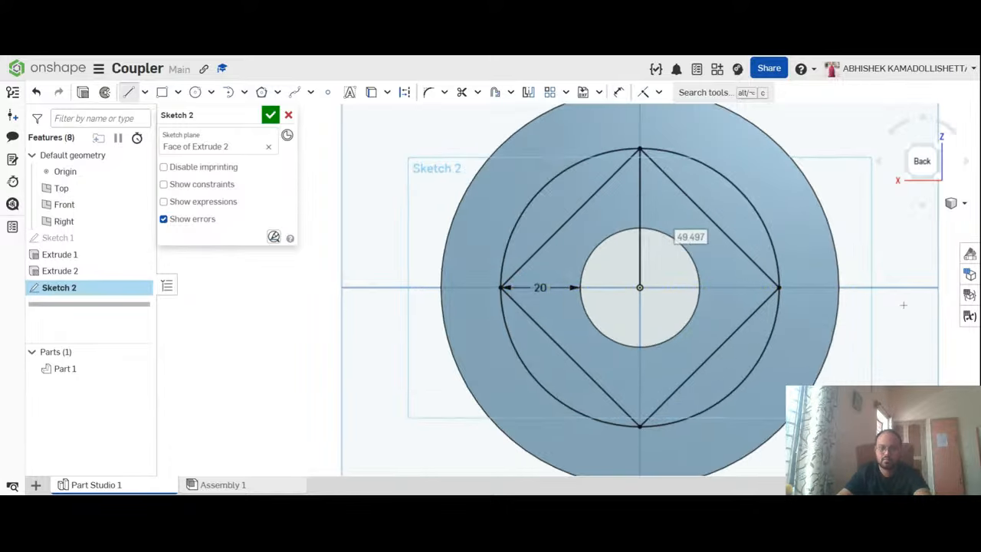
{"action": "scroll", "coordinate": [903, 305], "scroll_direction": "down", "scroll_amount": 1}
{"action": "scroll", "coordinate": [941, 318], "scroll_direction": "up", "scroll_amount": 1}
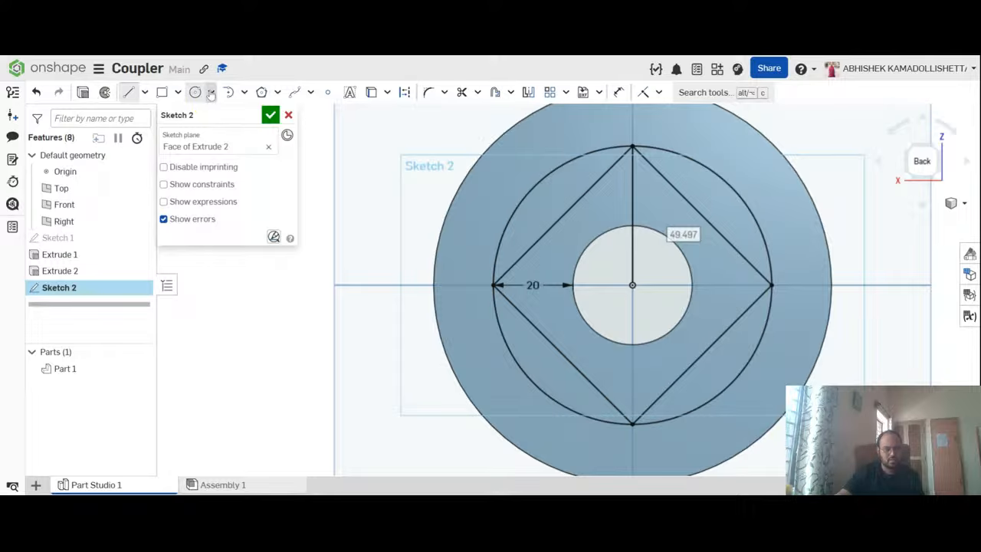
{"action": "left_click", "coordinate": [210, 92]}
{"action": "left_click", "coordinate": [222, 114]}
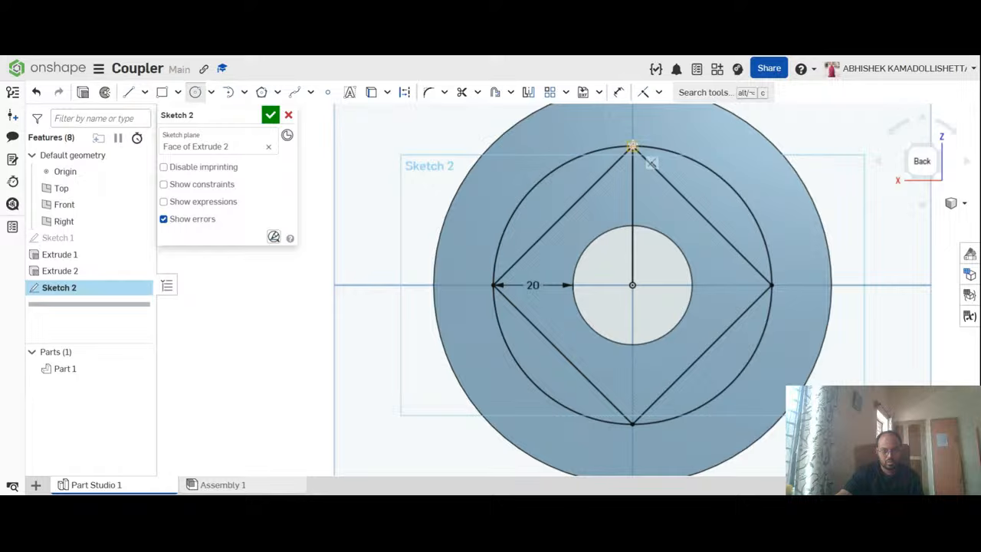
{"action": "left_click", "coordinate": [633, 145]}
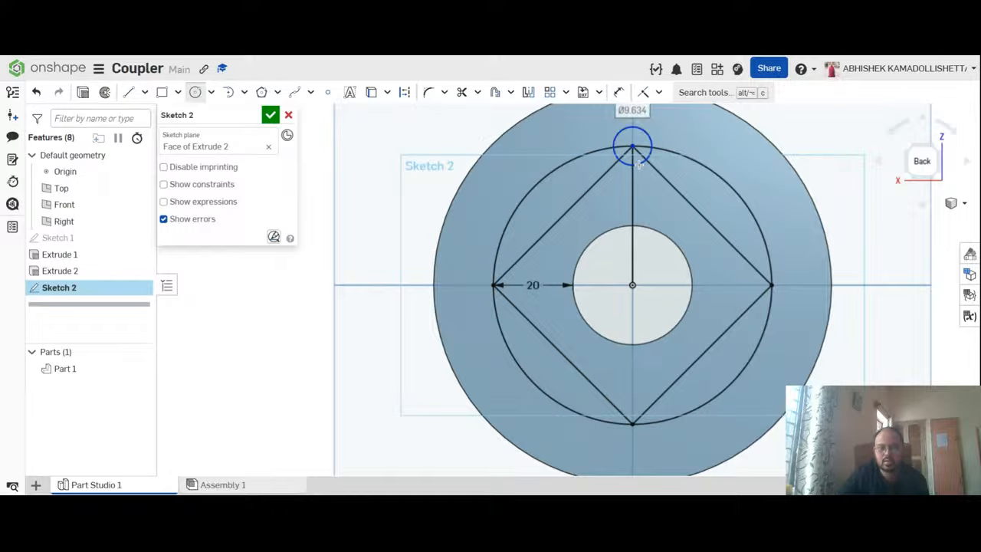
{"action": "left_click", "coordinate": [638, 164]}
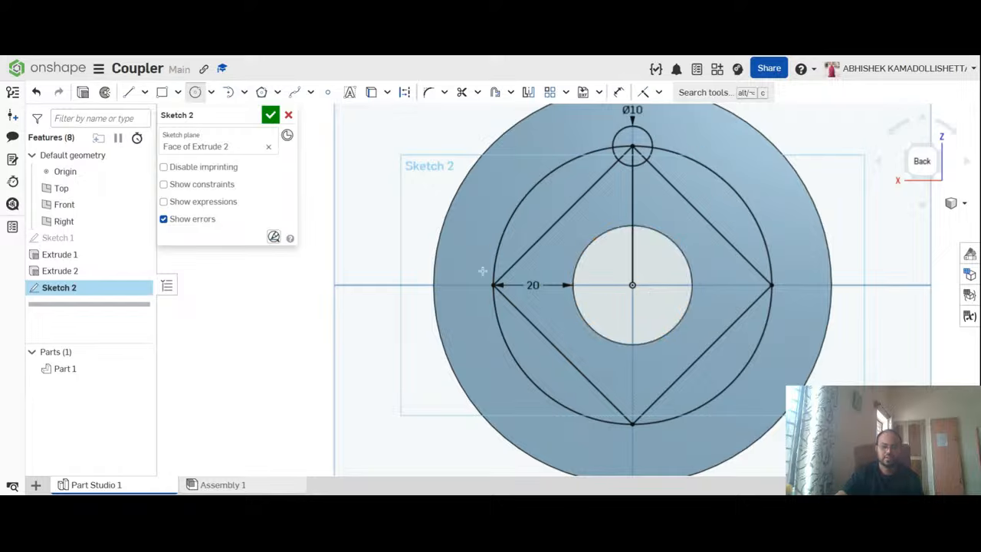
{"action": "left_click", "coordinate": [494, 285]}
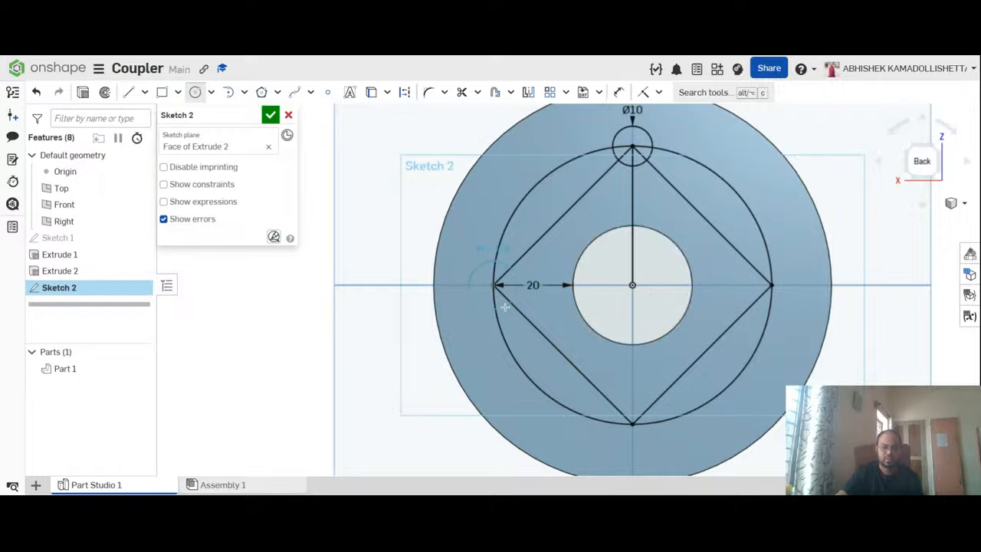
{"action": "left_click", "coordinate": [505, 306]}
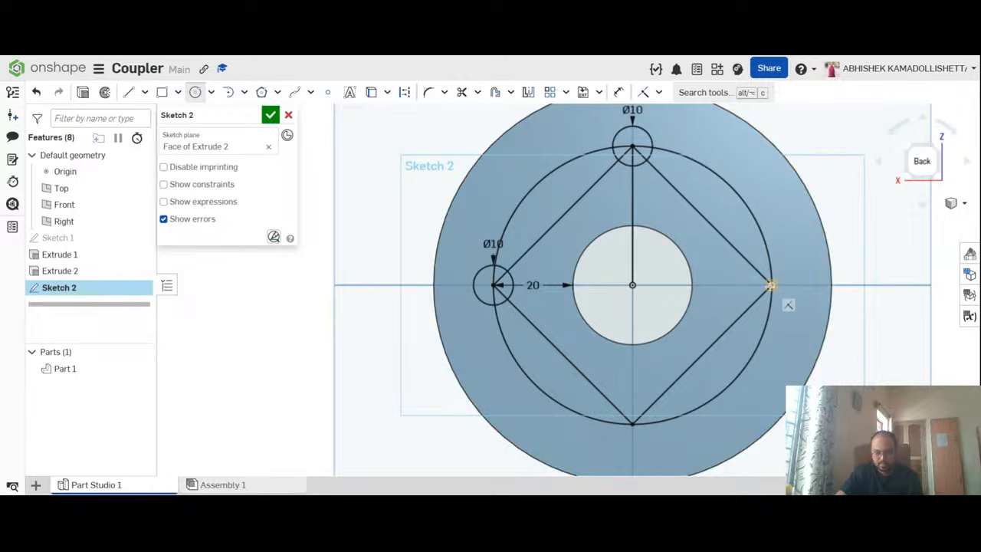
Step: Draw 10 mm diameter circles centred on the right and bottom corners of the inscribed square
{"action": "left_click", "coordinate": [770, 285]}
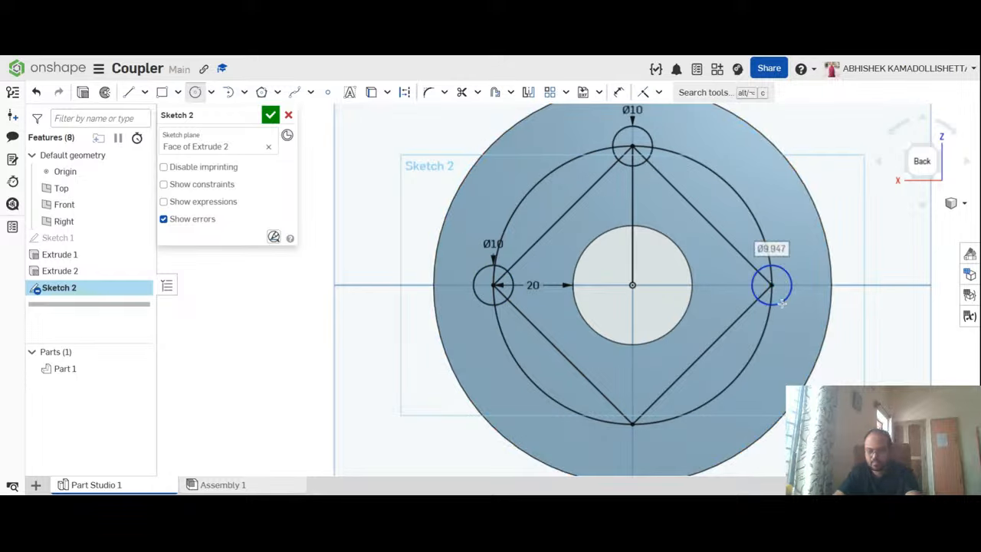
{"action": "type", "text": "10"}
{"action": "key", "text": "Return"}
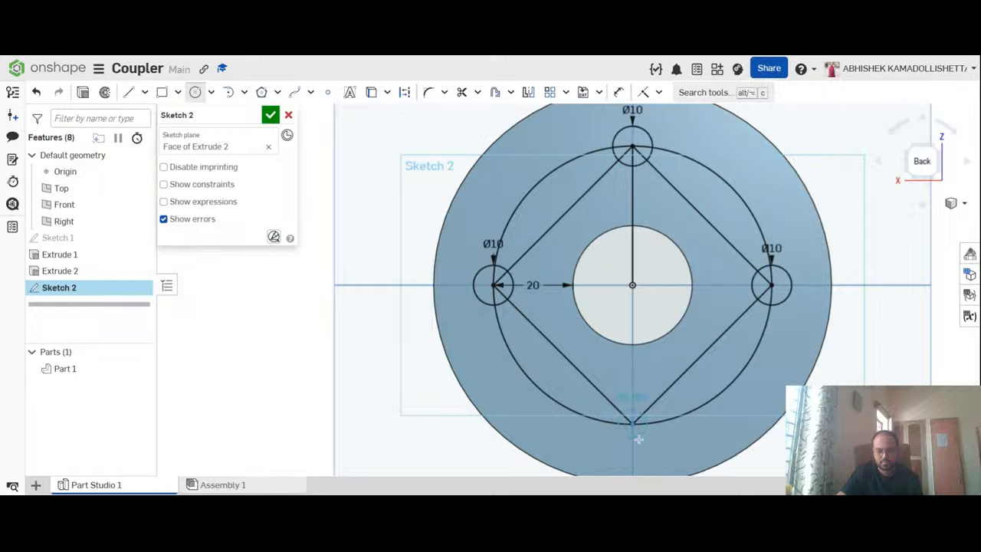
{"action": "type", "text": "1"}
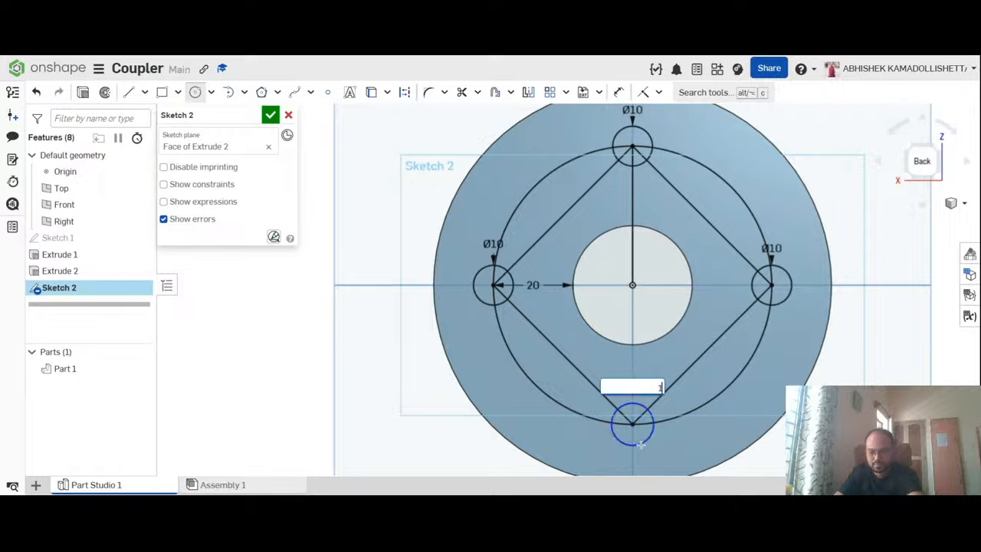
{"action": "type", "text": "0"}
{"action": "key", "text": "Return"}
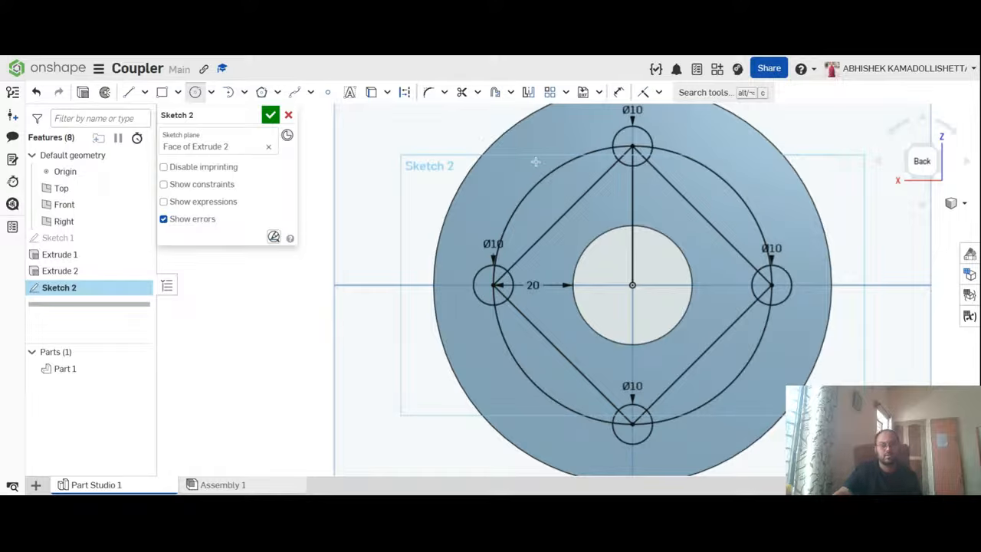
Step: Trim the four sides of the inscribed square between the small circles
{"action": "key", "text": "m"}
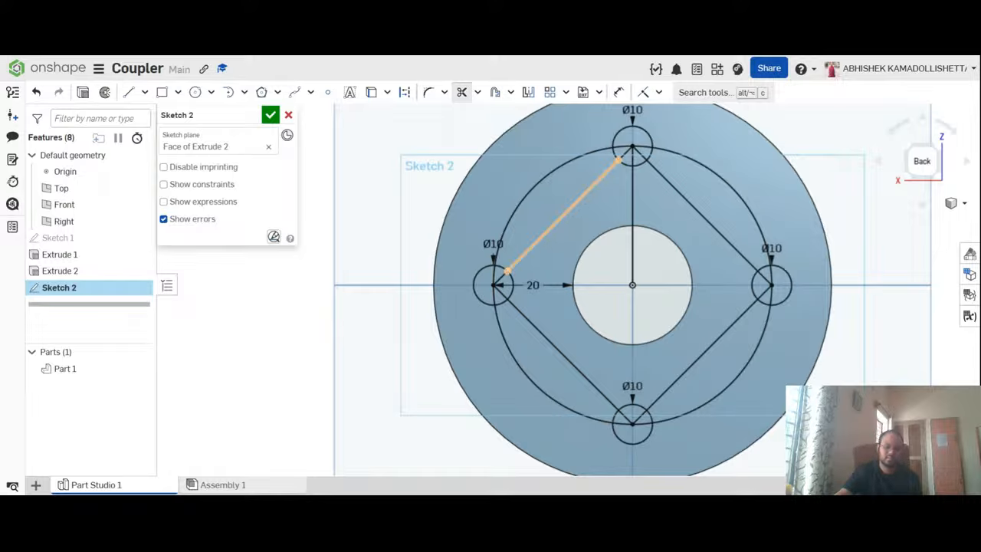
{"action": "left_click", "coordinate": [581, 195]}
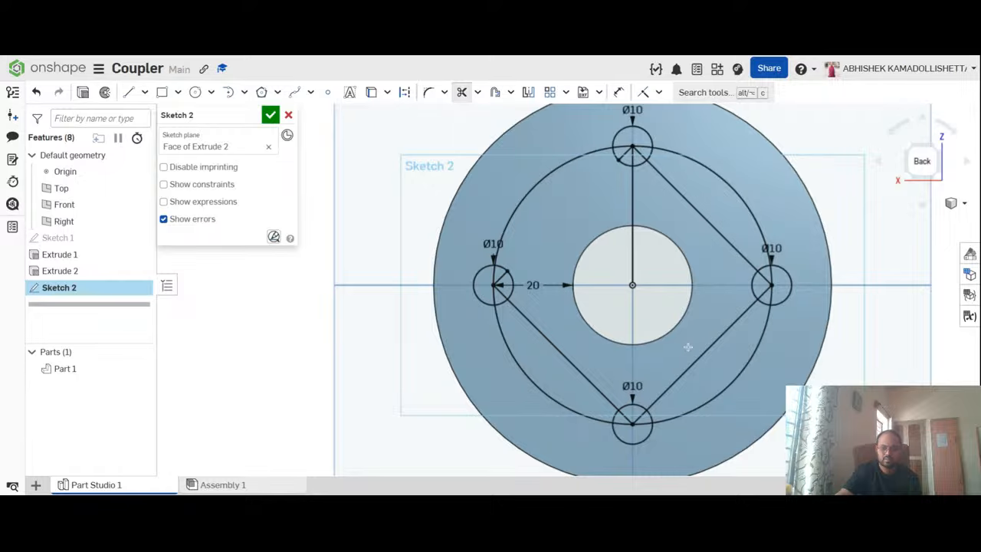
{"action": "left_click", "coordinate": [549, 340]}
{"action": "left_click", "coordinate": [730, 274]}
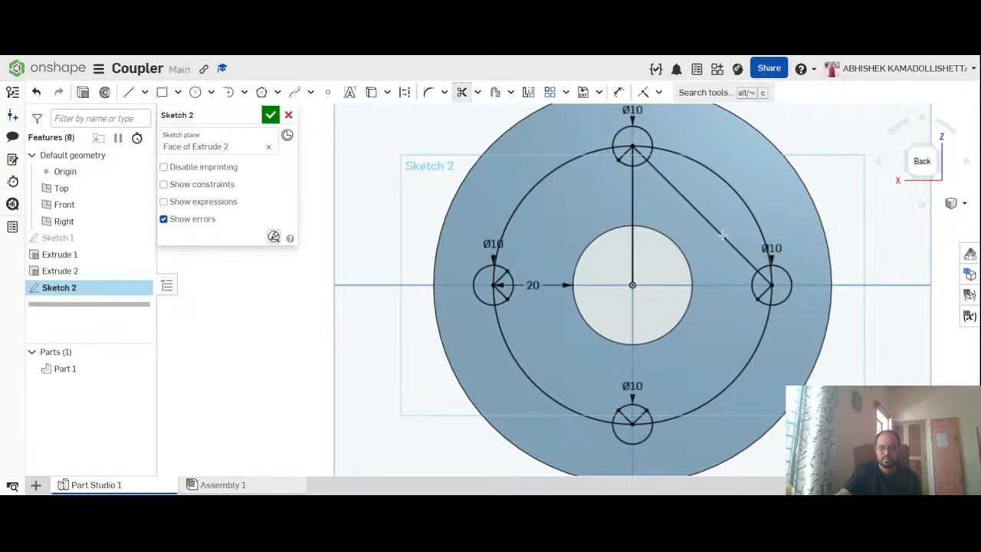
{"action": "left_click", "coordinate": [721, 238]}
Step: Trim the two leftover chord stubs inside the right 10 mm circle
{"action": "scroll", "coordinate": [724, 253], "scroll_direction": "up", "scroll_amount": 5}
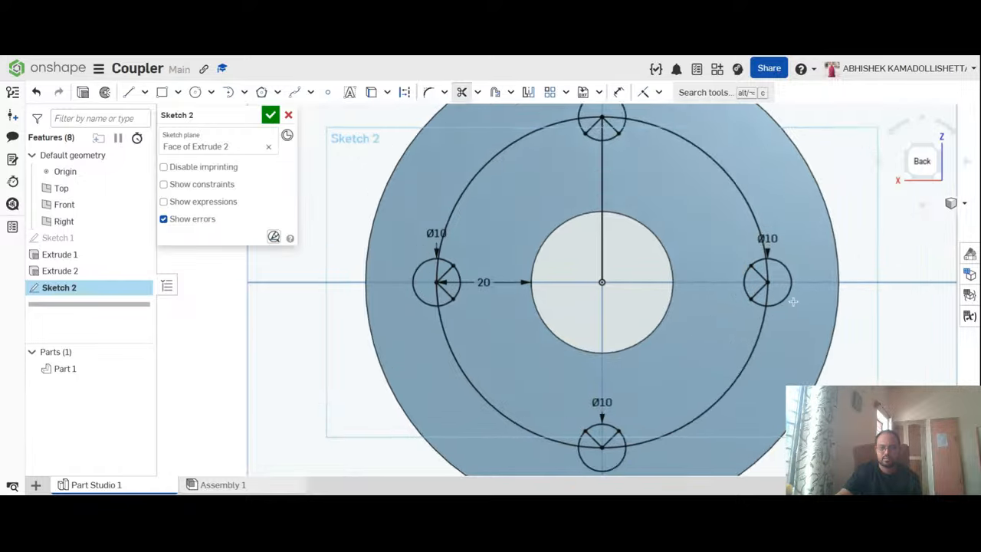
{"action": "left_click", "coordinate": [711, 278]}
{"action": "left_click", "coordinate": [711, 238]}
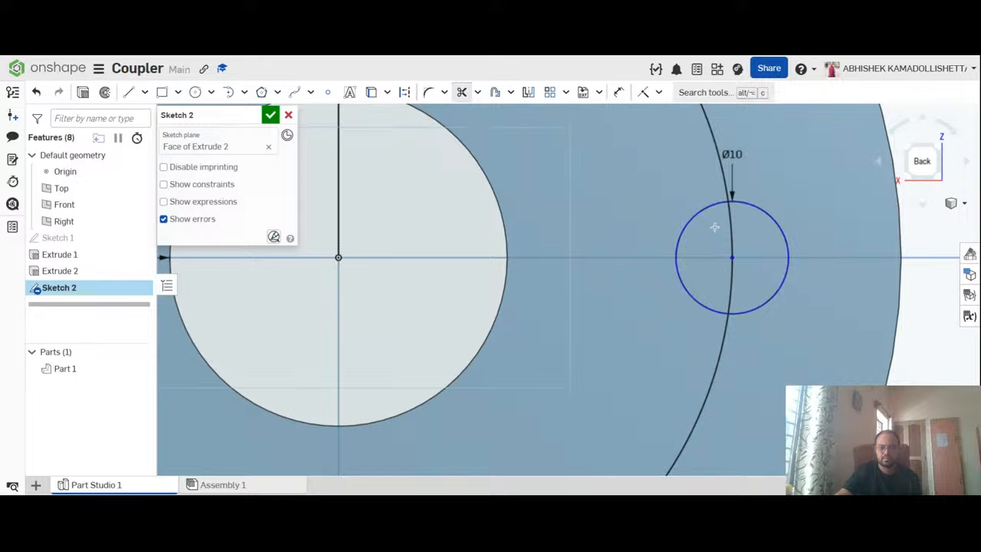
Step: Trim the two chord stubs inside the top 10 mm circle and remove the vertical line down to the origin
{"action": "scroll", "coordinate": [615, 308], "scroll_direction": "down", "scroll_amount": 5}
{"action": "scroll", "coordinate": [536, 162], "scroll_direction": "up", "scroll_amount": 5}
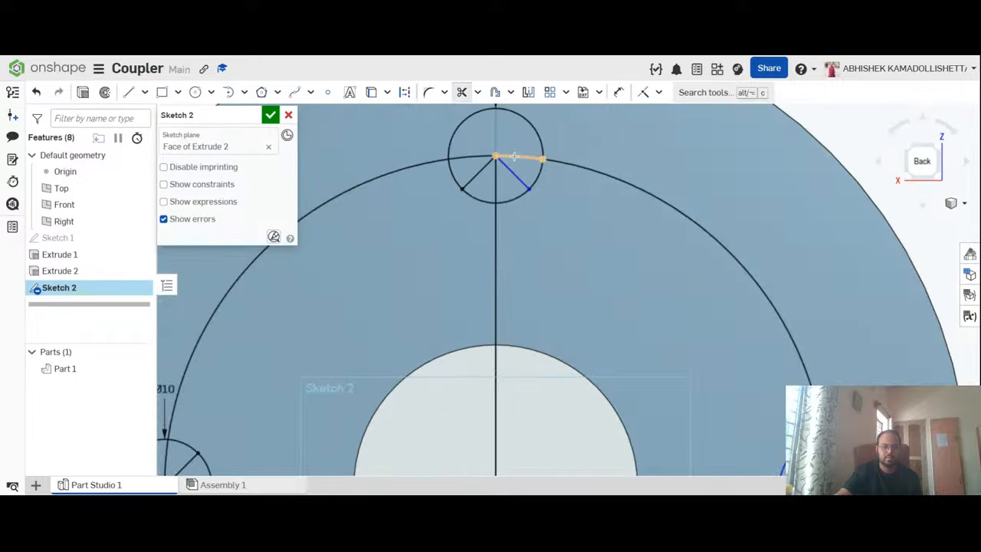
{"action": "left_click", "coordinate": [493, 174]}
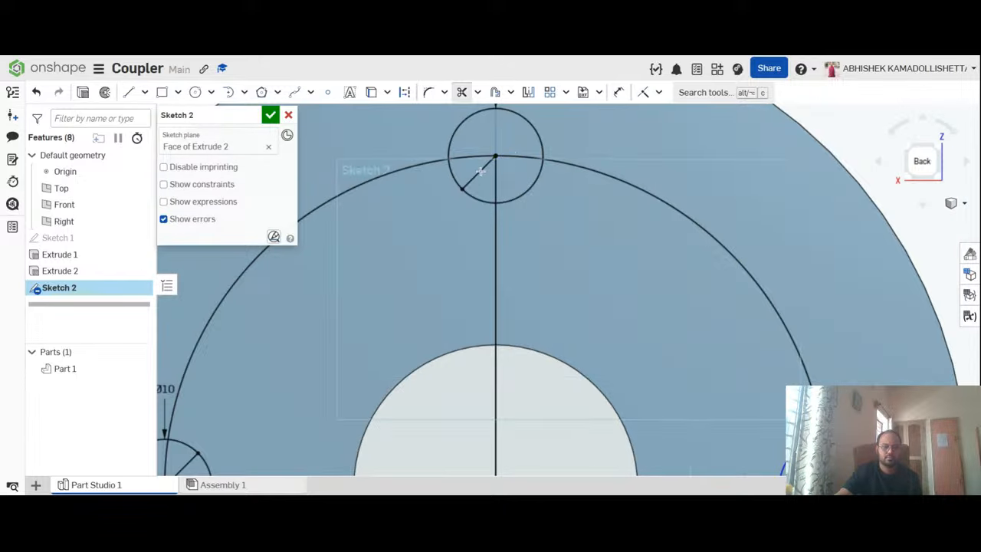
{"action": "left_click", "coordinate": [481, 175]}
{"action": "left_click", "coordinate": [497, 184]}
{"action": "left_click", "coordinate": [495, 232]}
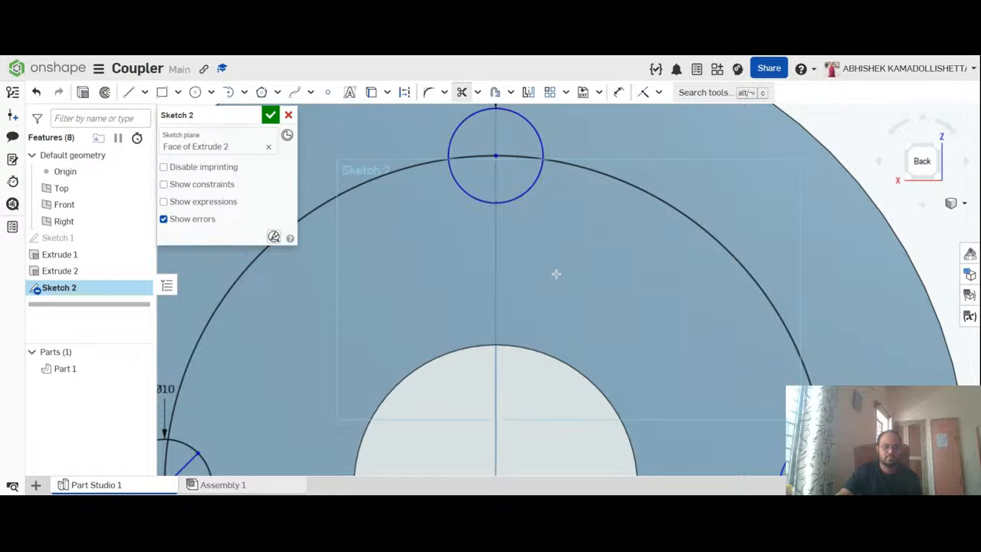
Step: Trim the two chord stubs and the offset circle's arc inside the left 10 mm circle
{"action": "scroll", "coordinate": [554, 274], "scroll_direction": "down", "scroll_amount": 5}
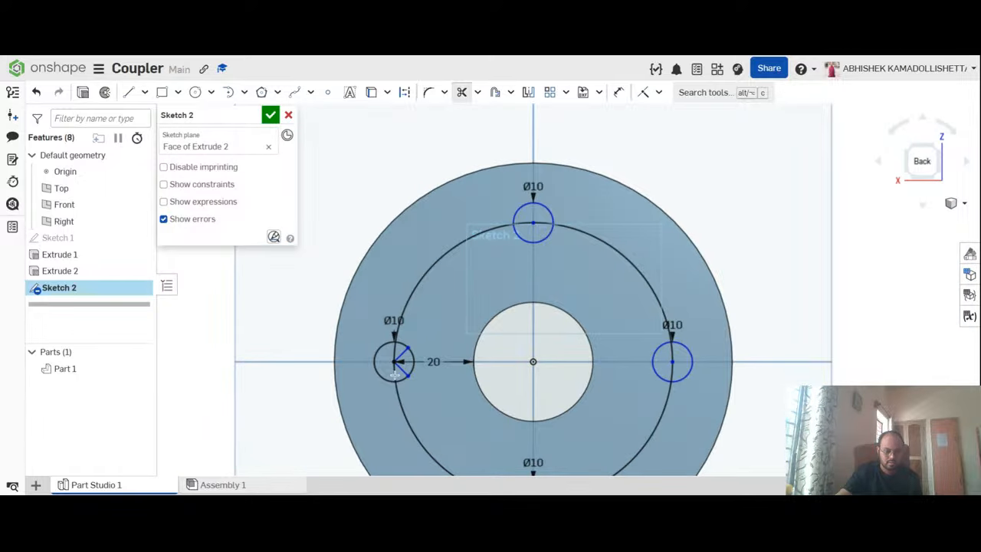
{"action": "scroll", "coordinate": [404, 351], "scroll_direction": "up", "scroll_amount": 5}
{"action": "left_click", "coordinate": [413, 329]}
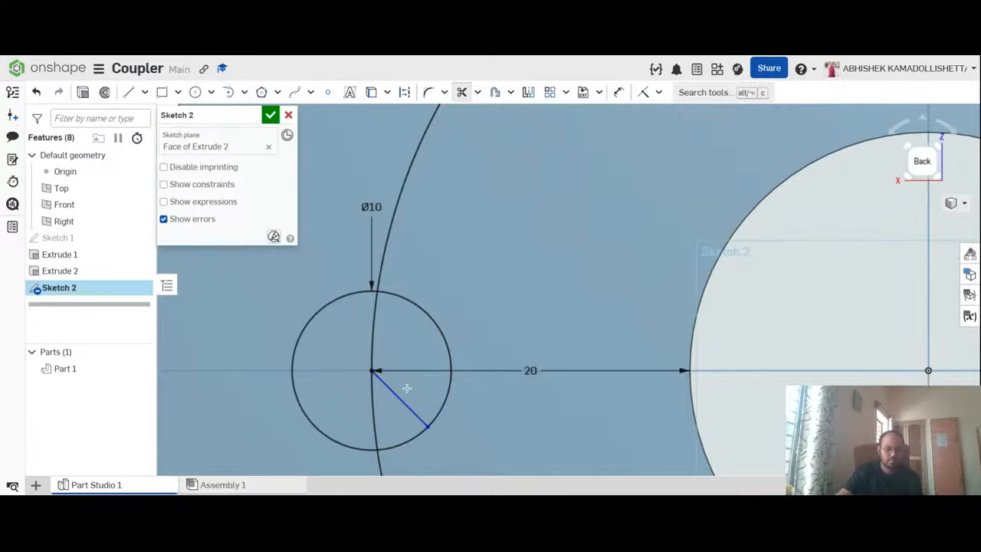
{"action": "left_click", "coordinate": [403, 401]}
{"action": "left_click", "coordinate": [374, 337]}
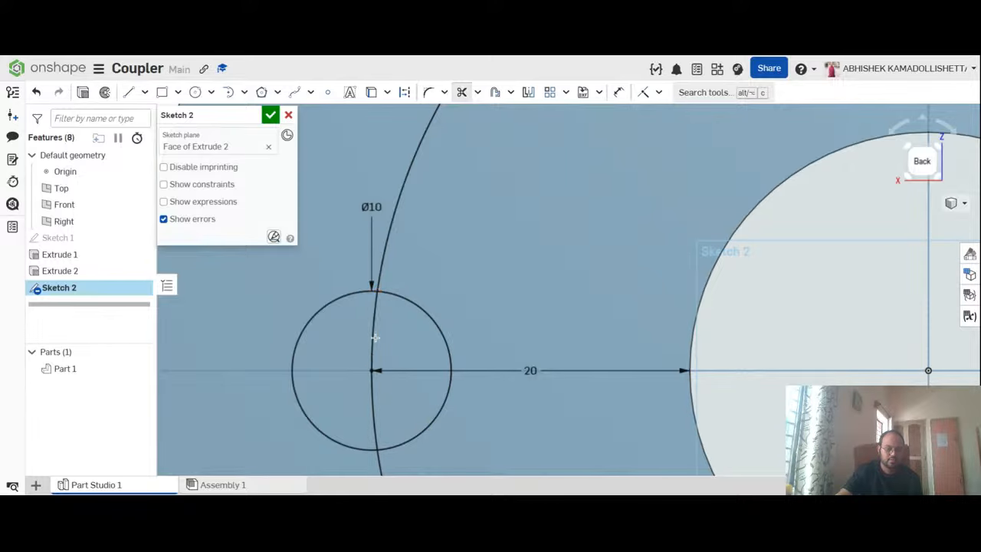
{"action": "left_click", "coordinate": [372, 400]}
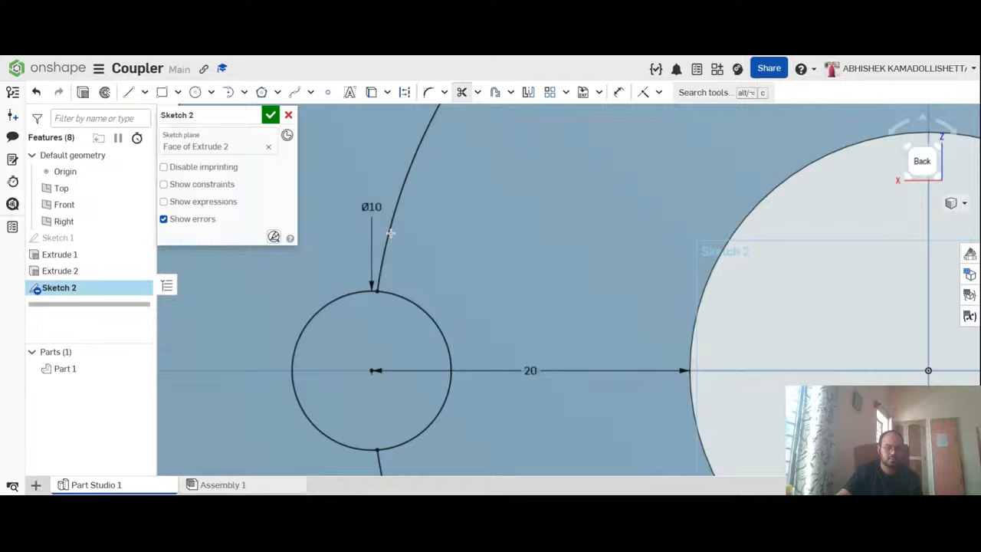
Step: Trim the offset circle's arcs between the four 10 mm circles
{"action": "scroll", "coordinate": [400, 227], "scroll_direction": "down", "scroll_amount": 5}
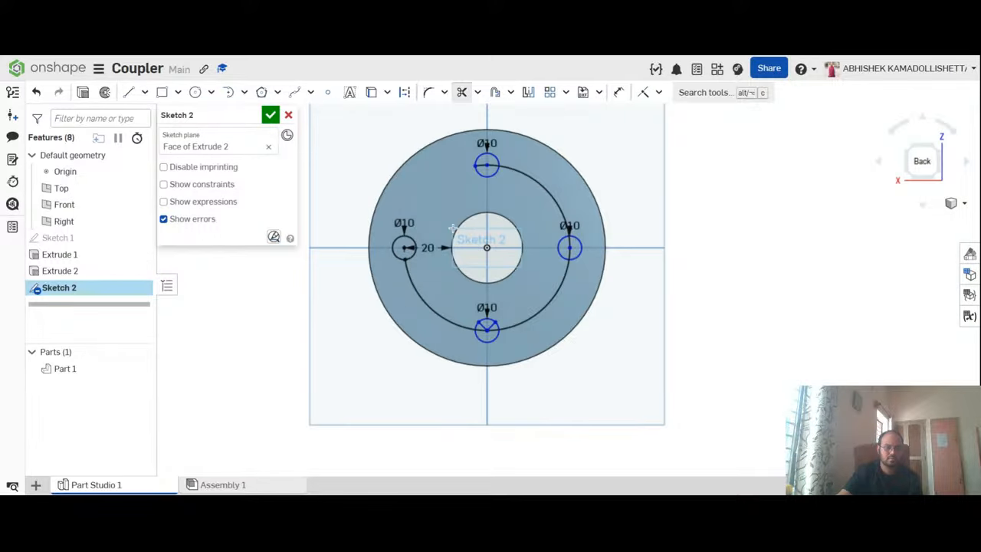
{"action": "left_click", "coordinate": [559, 249]}
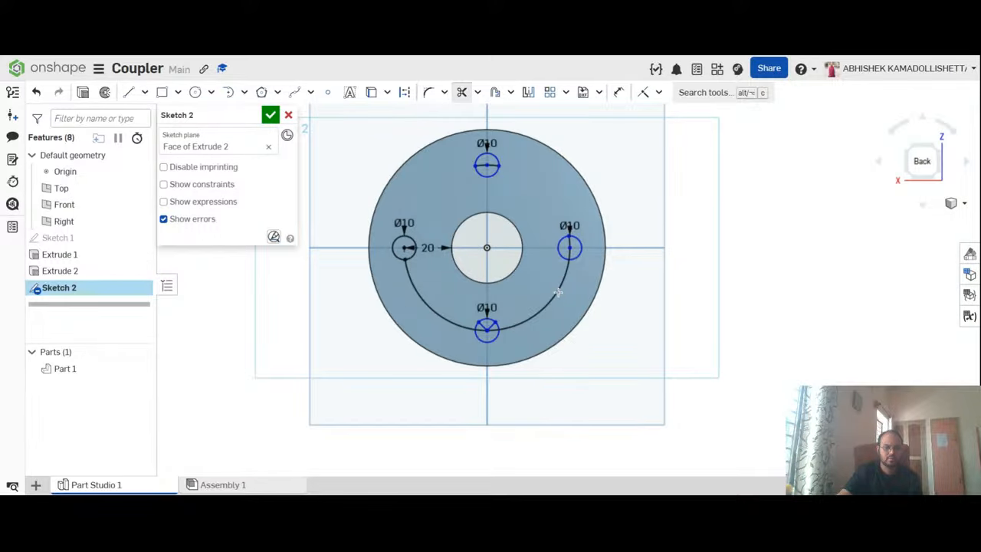
{"action": "left_click", "coordinate": [559, 291]}
{"action": "left_click", "coordinate": [438, 320]}
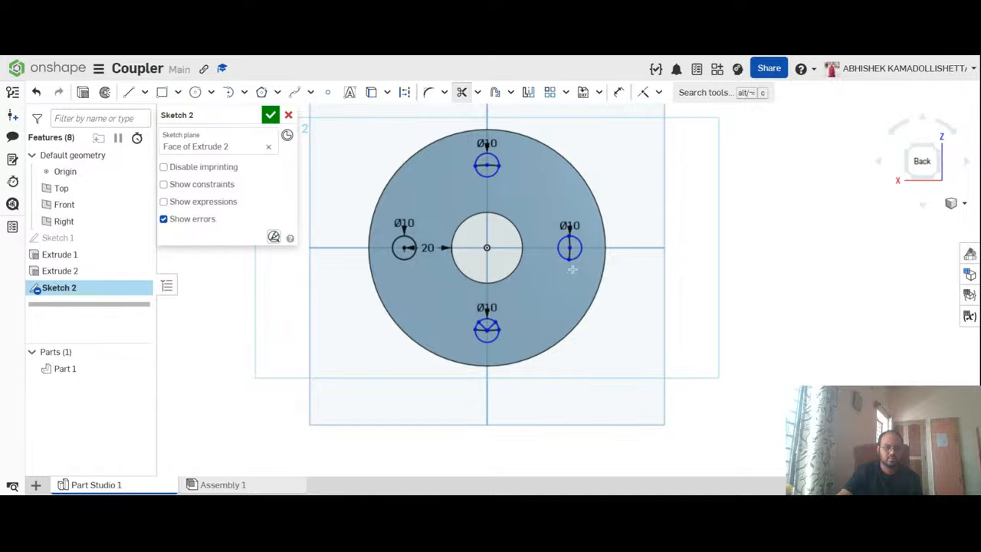
Step: Trim the two leftover vertical arc stubs inside the right 10 mm circle
{"action": "scroll", "coordinate": [572, 269], "scroll_direction": "up", "scroll_amount": 5}
{"action": "left_click", "coordinate": [582, 232]}
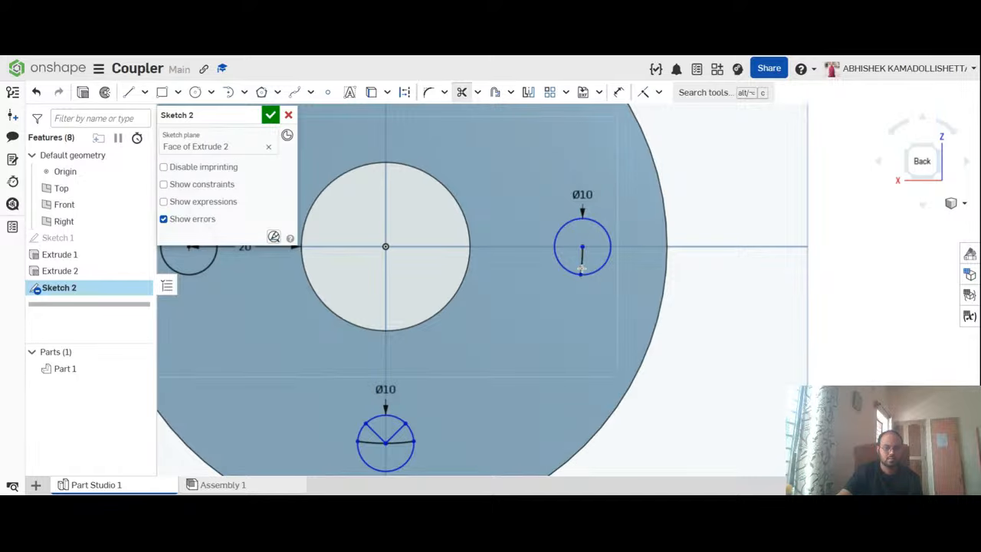
{"action": "left_click", "coordinate": [582, 261]}
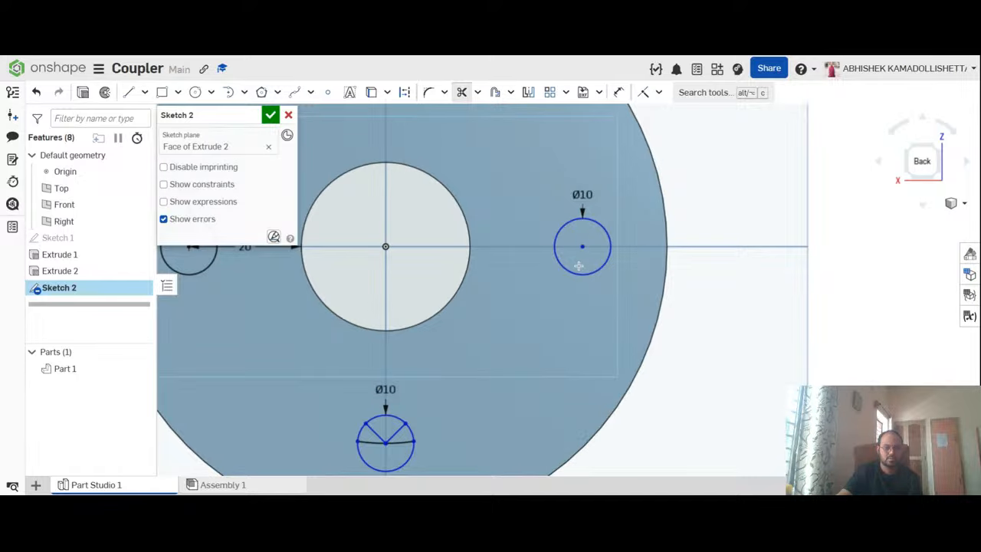
Step: Trim the two slanted chord stubs and the two arc stubs inside the bottom 10 mm circle
{"action": "scroll", "coordinate": [402, 434], "scroll_direction": "up", "scroll_amount": 5}
{"action": "left_click", "coordinate": [399, 418]}
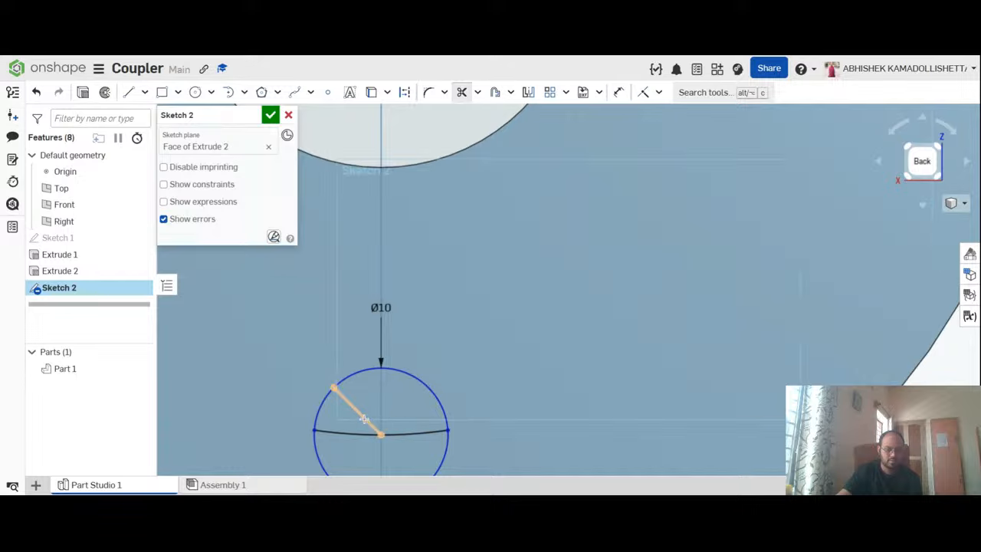
{"action": "left_click", "coordinate": [359, 414]}
{"action": "left_click", "coordinate": [352, 434]}
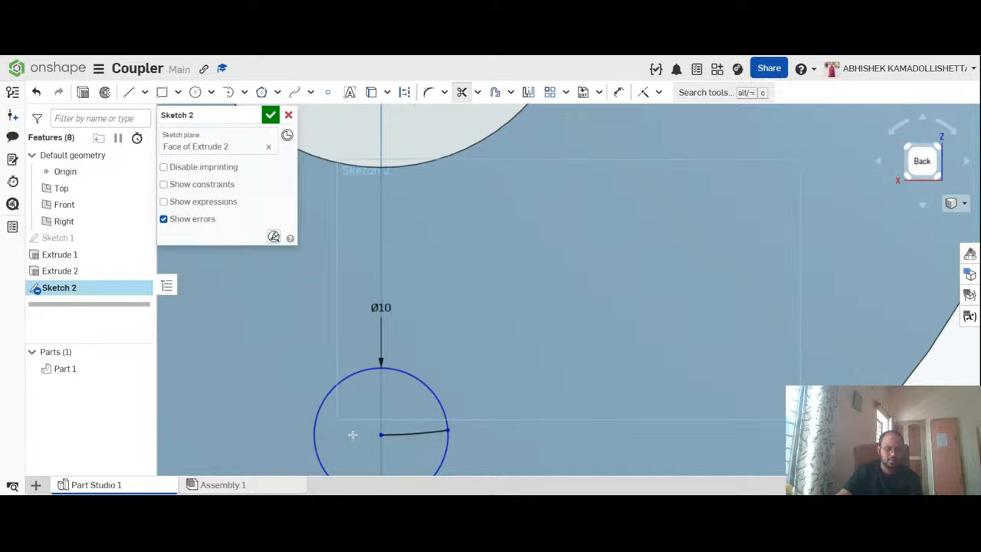
{"action": "left_click", "coordinate": [406, 435]}
Step: Trim the remaining arc stubs inside the top 10 mm circle and finish the sketch
{"action": "scroll", "coordinate": [605, 383], "scroll_direction": "down", "scroll_amount": 5}
{"action": "scroll", "coordinate": [460, 261], "scroll_direction": "down", "scroll_amount": 5}
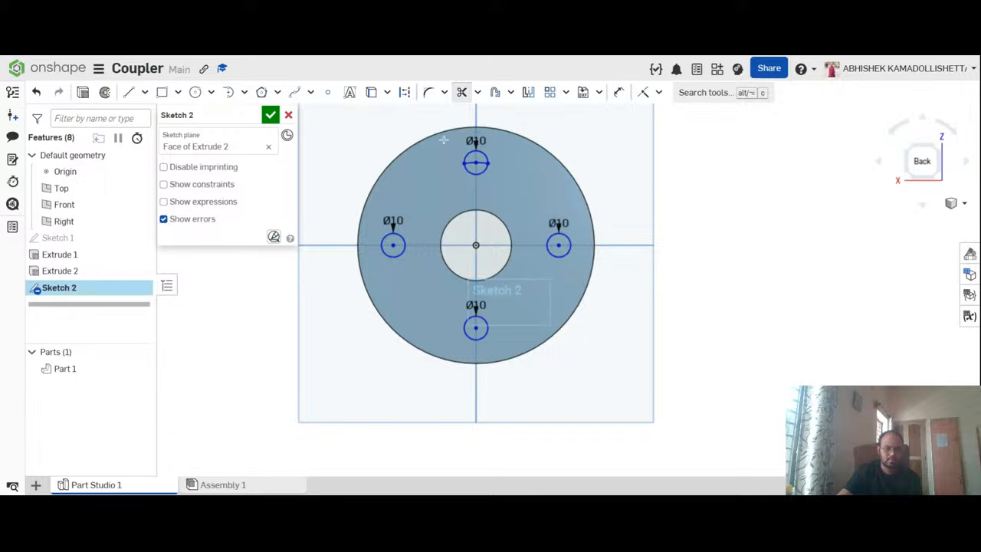
{"action": "scroll", "coordinate": [444, 141], "scroll_direction": "up", "scroll_amount": 5}
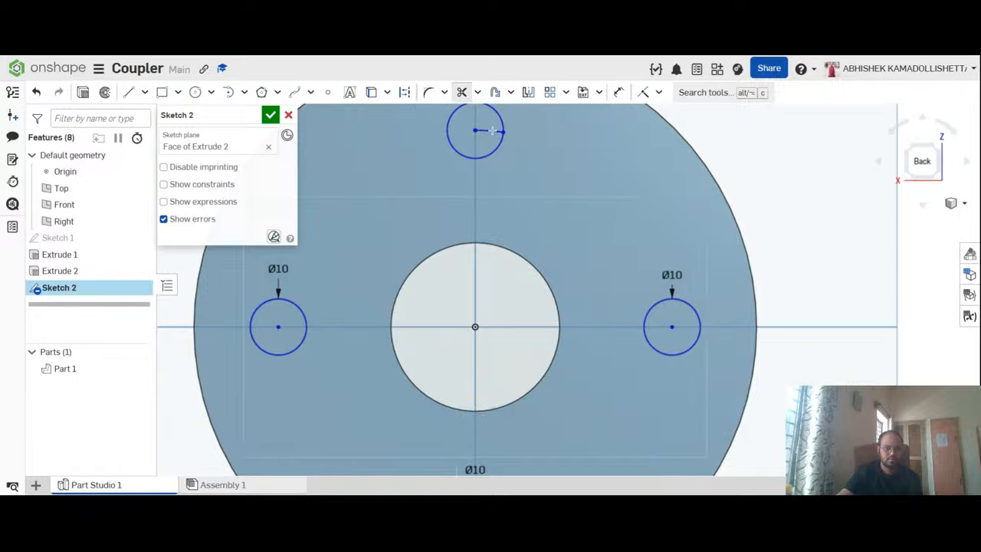
{"action": "scroll", "coordinate": [590, 266], "scroll_direction": "down", "scroll_amount": 5}
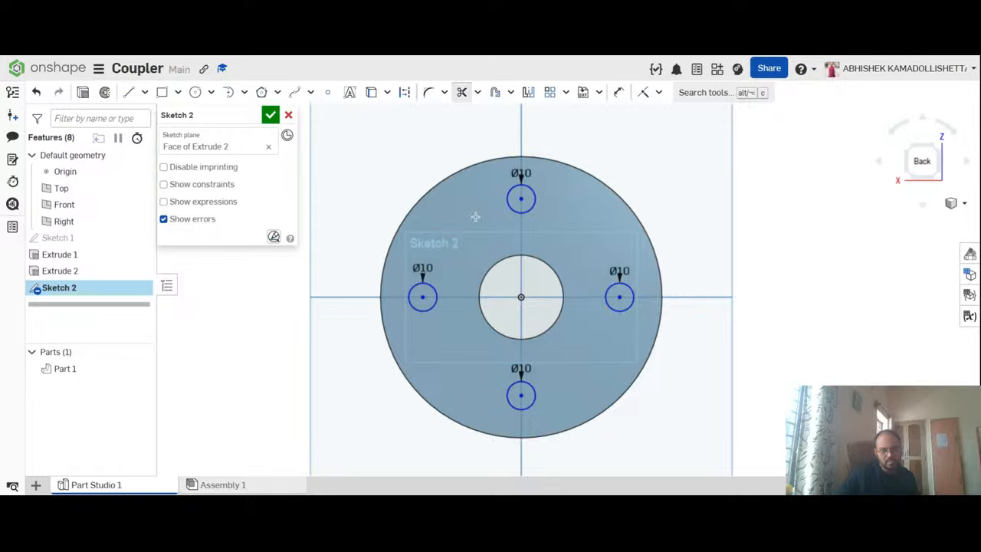
{"action": "left_click", "coordinate": [272, 115]}
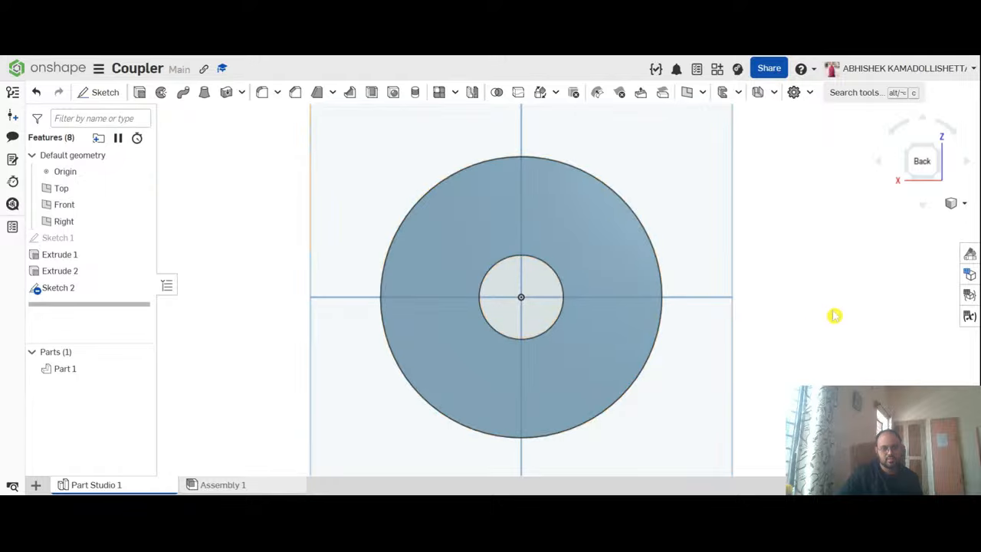
Step: Extrude the four 10 mm circle regions sketched on the flange face
{"action": "right_click_drag", "start_coordinate": [835, 315], "coordinate": [829, 315]}
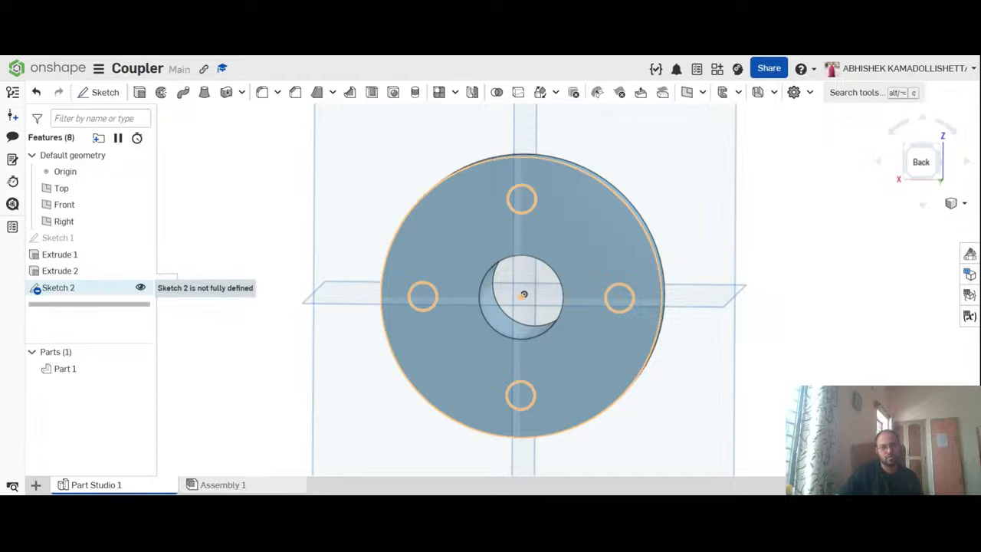
{"action": "left_click", "coordinate": [140, 287]}
{"action": "left_click", "coordinate": [919, 165]}
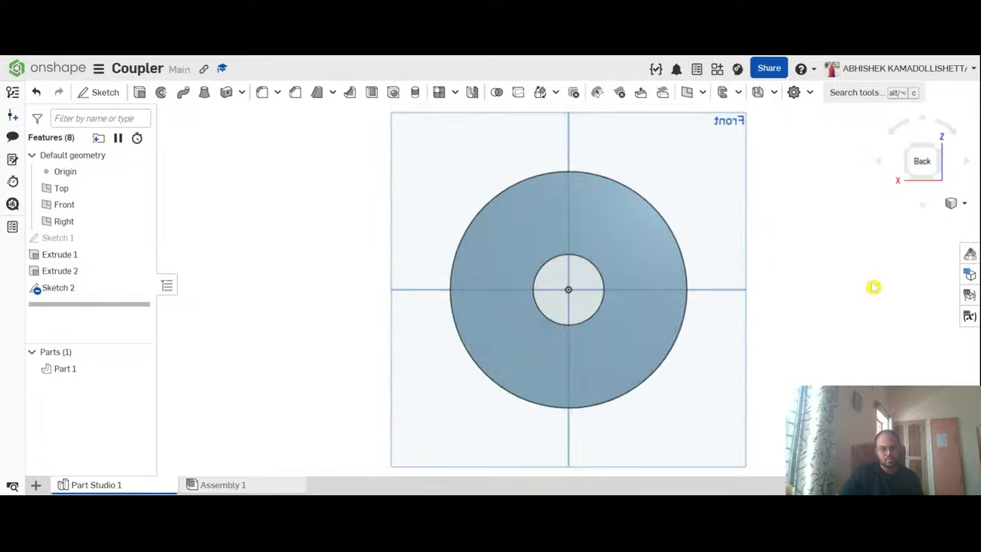
{"action": "right_click_drag", "start_coordinate": [874, 286], "coordinate": [849, 306]}
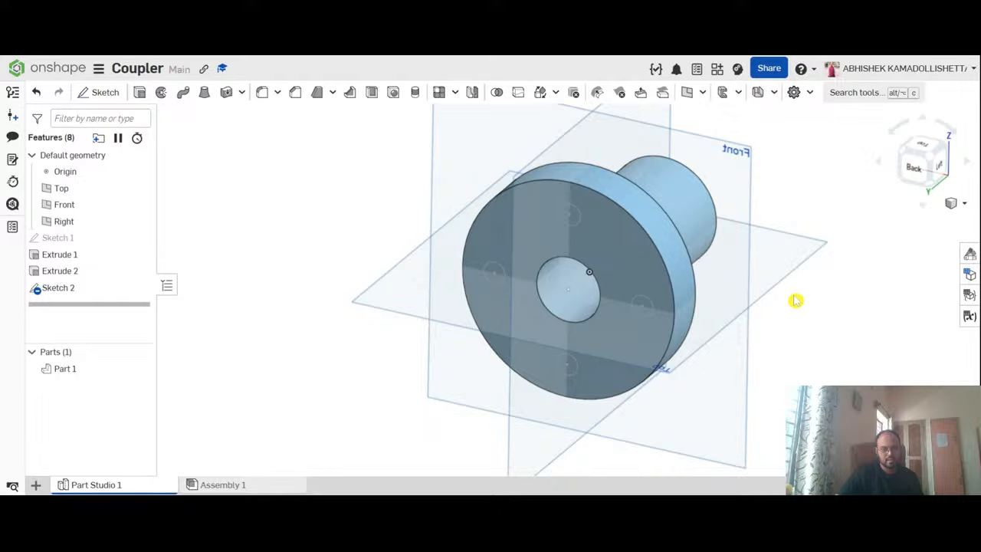
{"action": "scroll", "coordinate": [571, 218], "scroll_direction": "up", "scroll_amount": 5}
{"action": "left_click", "coordinate": [572, 226]}
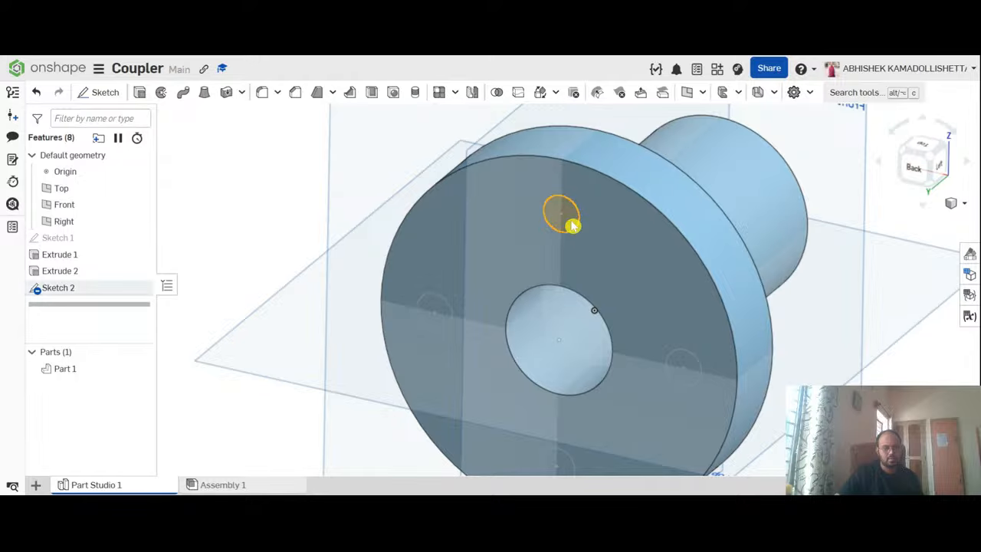
{"action": "scroll", "coordinate": [573, 224], "scroll_direction": "down", "scroll_amount": 3}
{"action": "scroll", "coordinate": [634, 323], "scroll_direction": "up", "scroll_amount": 2}
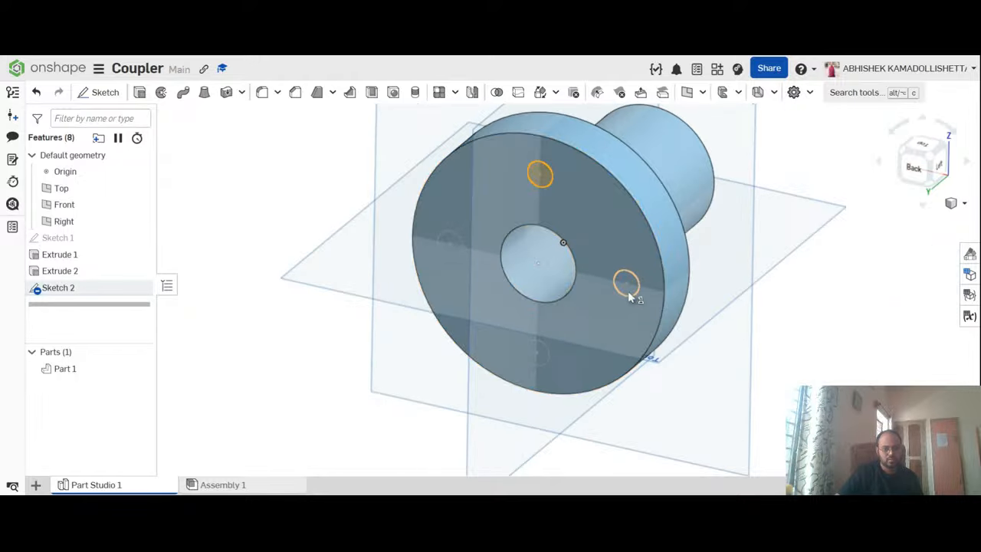
{"action": "left_click", "coordinate": [627, 290]}
{"action": "left_click", "coordinate": [541, 356]}
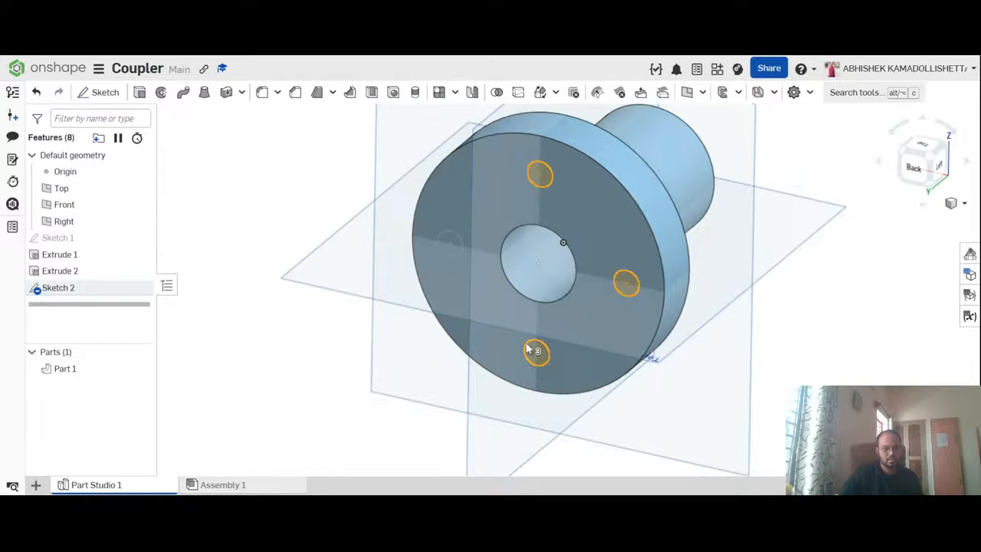
{"action": "left_click", "coordinate": [453, 255]}
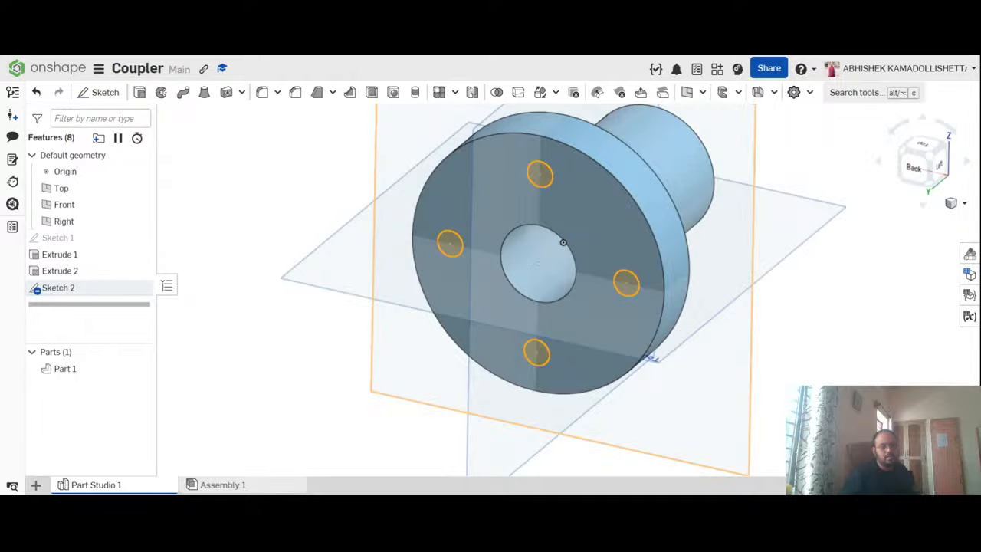
{"action": "left_click", "coordinate": [139, 92]}
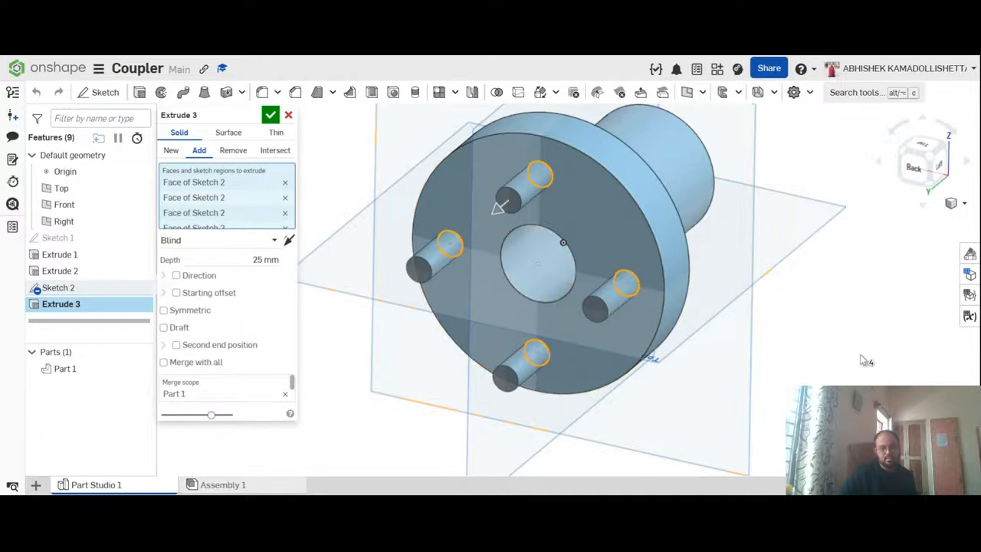
{"action": "mouse_move", "coordinate": [866, 360]}
{"action": "right_mouse_down"}
{"action": "mouse_move", "coordinate": [843, 350]}
{"action": "mouse_move", "coordinate": [844, 360]}
{"action": "right_mouse_up"}
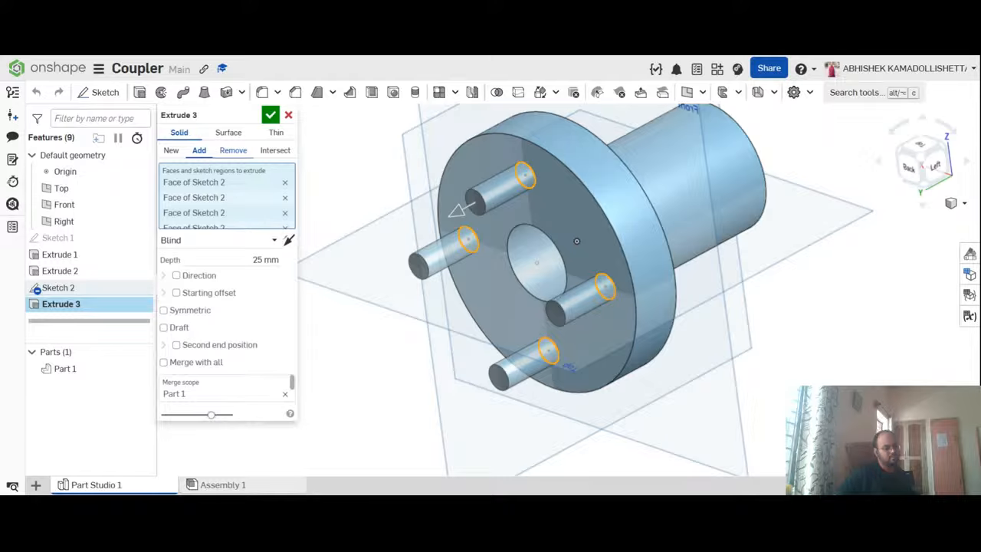
Step: Change the circles' extrusion to remove material with the end type Through all, and accept it
{"action": "left_click", "coordinate": [233, 150]}
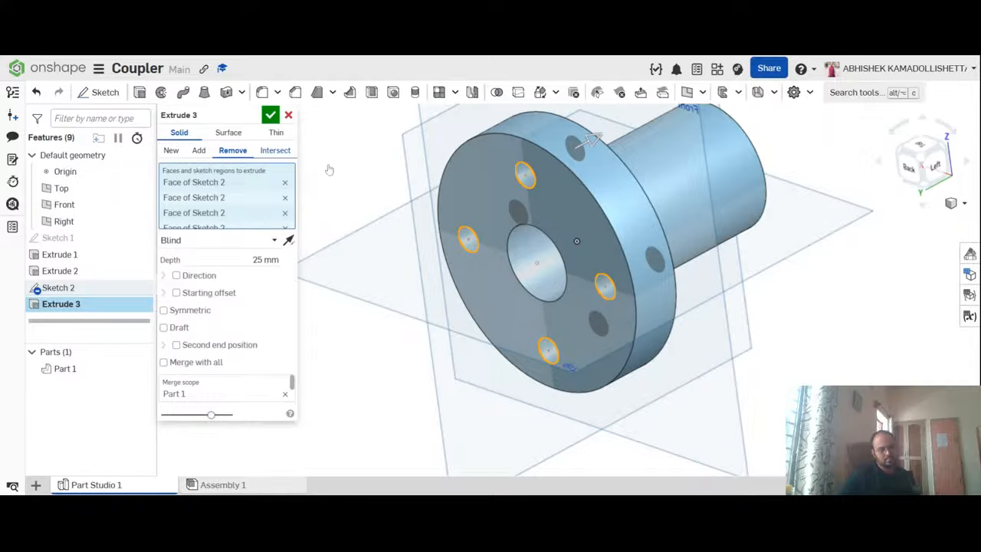
{"action": "right_click_drag", "start_coordinate": [613, 181], "coordinate": [895, 371]}
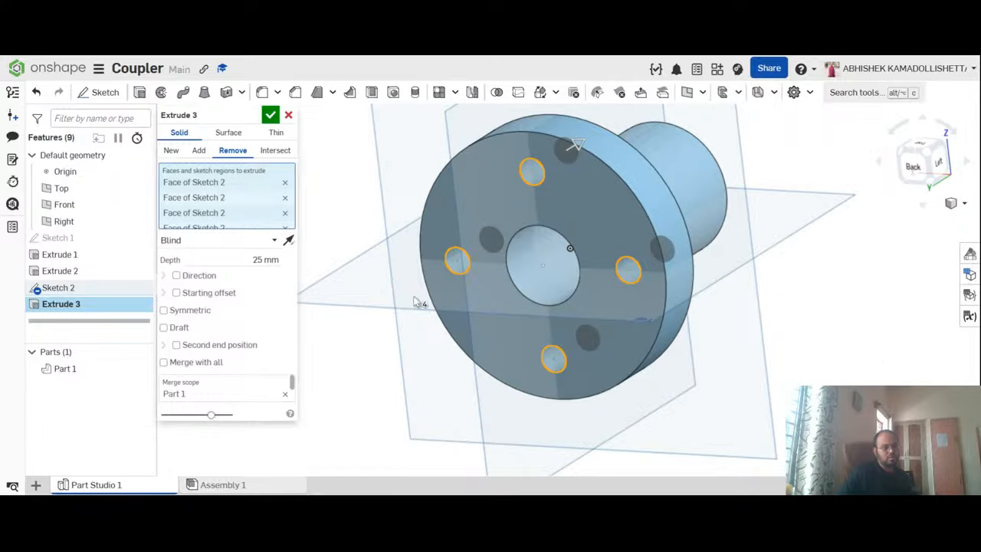
{"action": "left_click", "coordinate": [216, 244]}
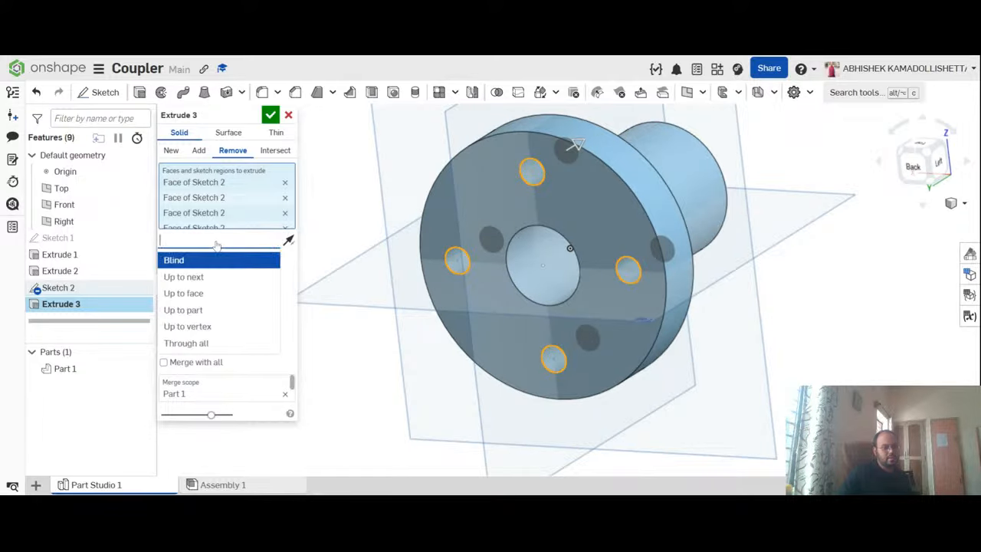
{"action": "left_click", "coordinate": [205, 348]}
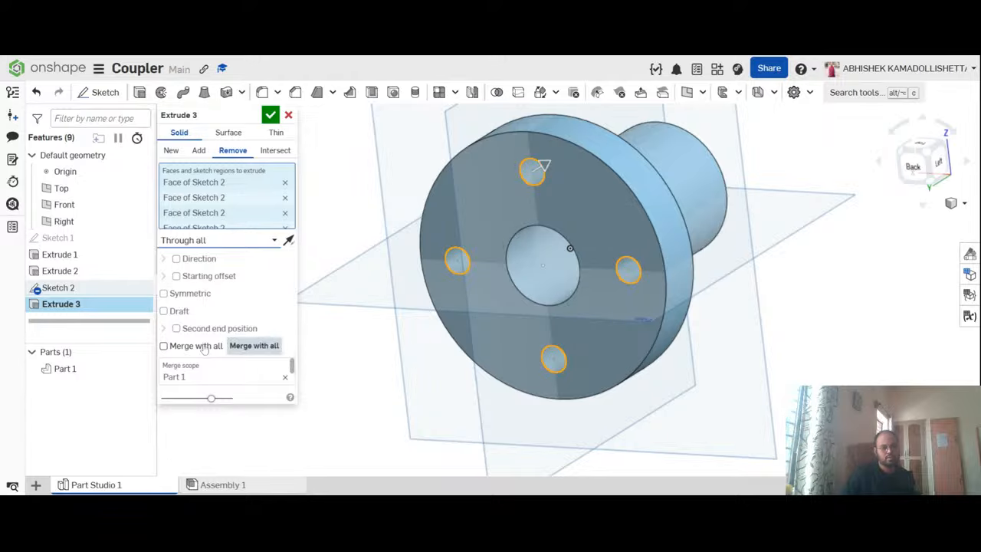
{"action": "right_click_drag", "start_coordinate": [843, 346], "coordinate": [789, 347]}
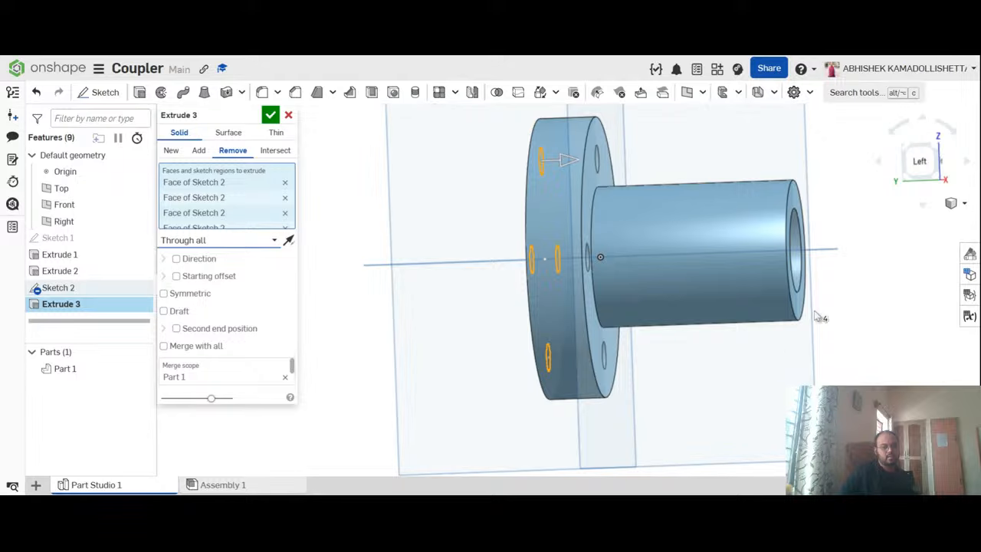
{"action": "left_click", "coordinate": [269, 114]}
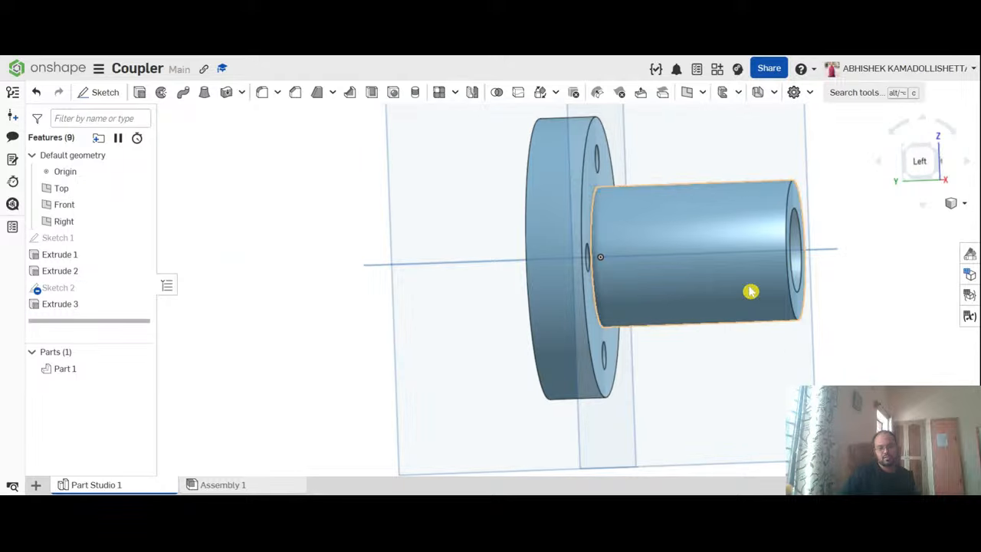
Step: Examine the coupler's flange, bolt holes and hub from the back, isometric and right side views
{"action": "right_click_drag", "start_coordinate": [880, 313], "coordinate": [962, 308]}
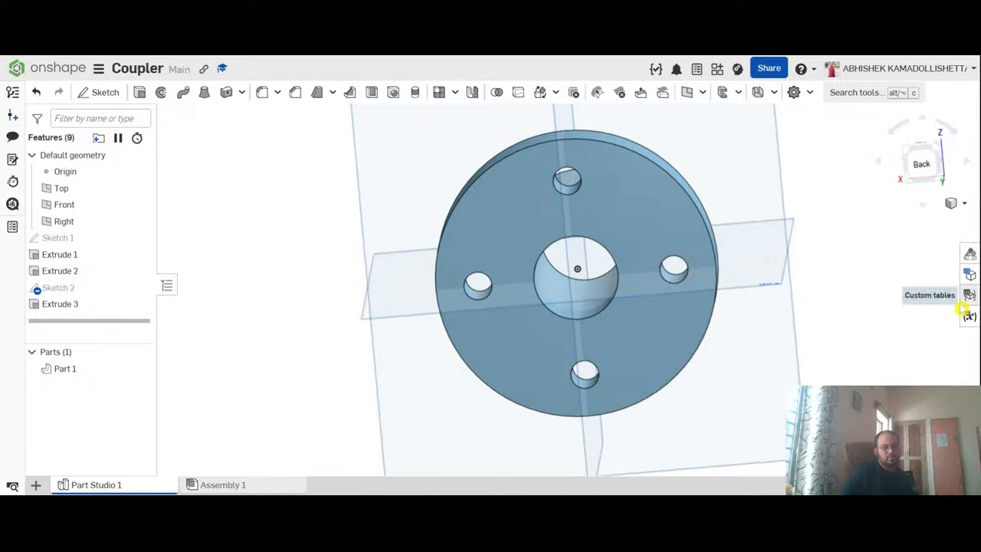
{"action": "right_click", "coordinate": [219, 149]}
{"action": "left_click", "coordinate": [242, 197]}
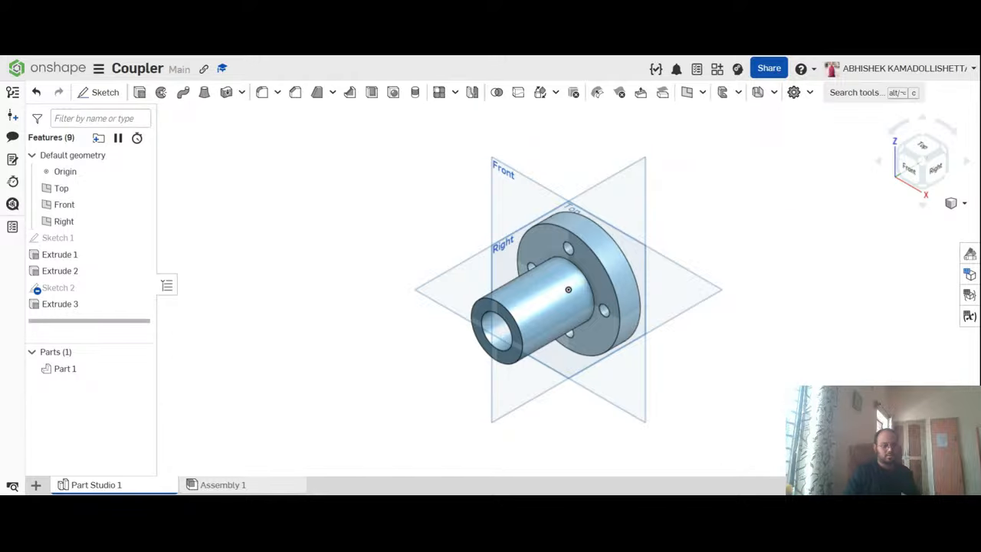
{"action": "scroll", "coordinate": [440, 400], "scroll_direction": "up", "scroll_amount": 5}
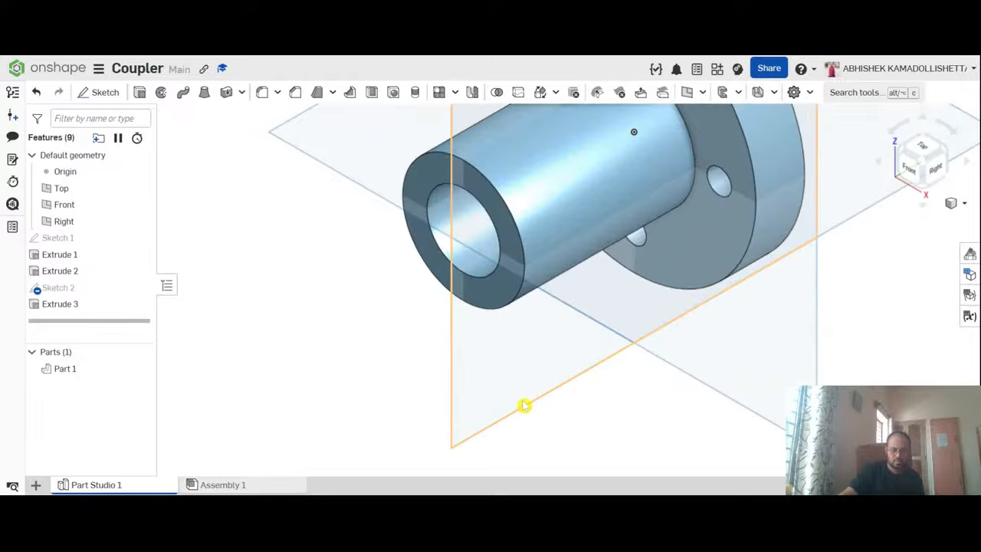
{"action": "scroll", "coordinate": [560, 376], "scroll_direction": "down", "scroll_amount": 5}
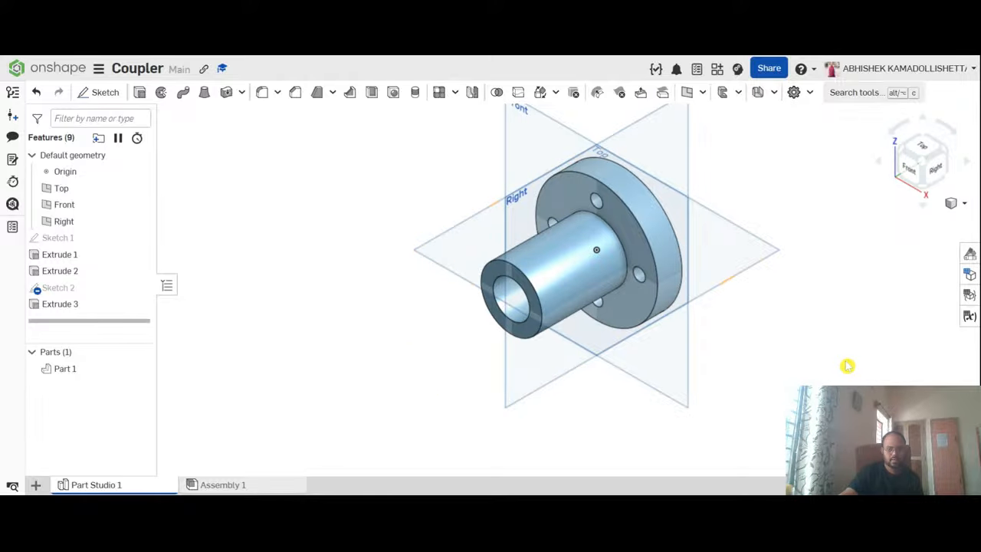
{"action": "right_click_drag", "start_coordinate": [848, 366], "coordinate": [740, 372]}
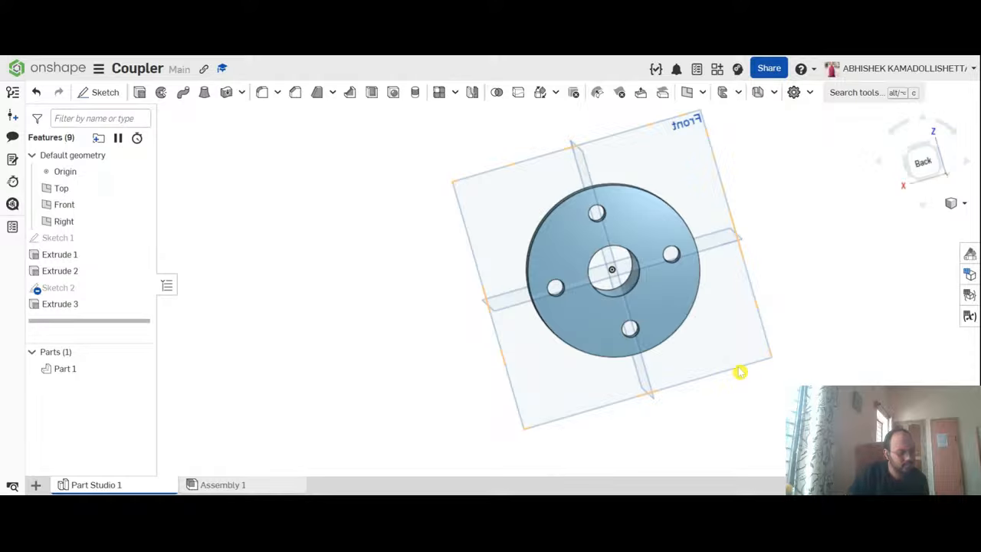
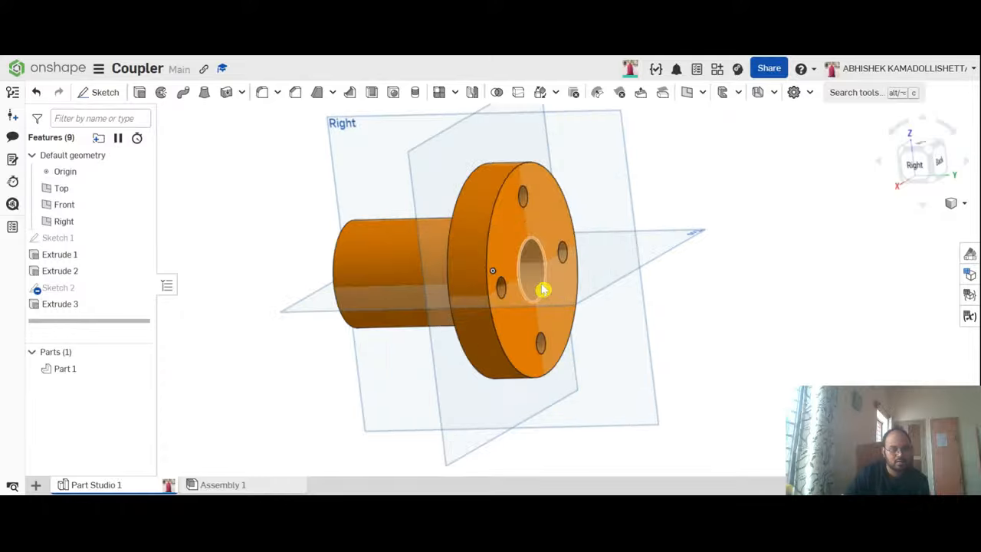
{"action": "scroll", "coordinate": [303, 201], "scroll_direction": "down", "scroll_amount": 4}
{"action": "scroll", "coordinate": [307, 211], "scroll_direction": "up", "scroll_amount": 5}
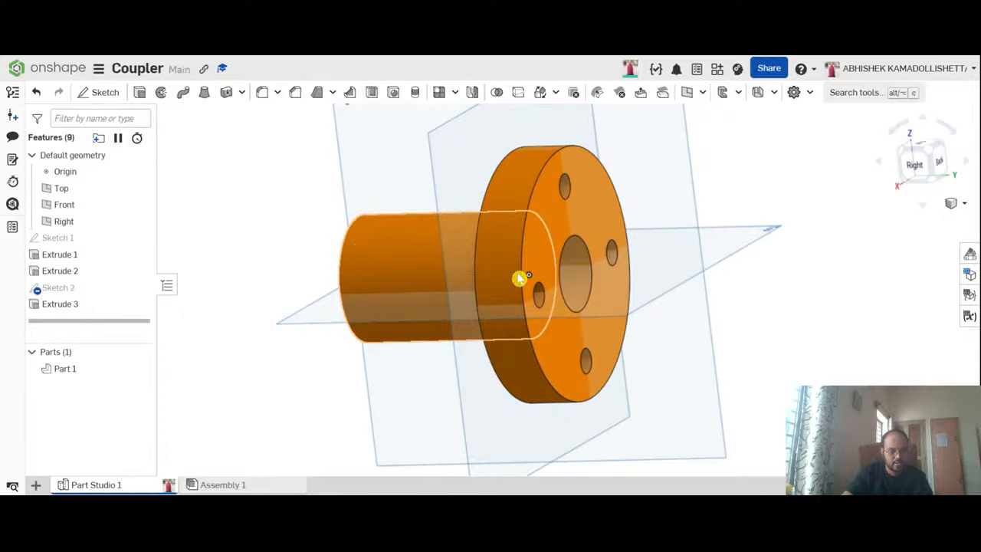
{"action": "middle_click_drag", "start_coordinate": [788, 344], "coordinate": [805, 329]}
{"action": "right_click_drag", "start_coordinate": [805, 330], "coordinate": [801, 343]}
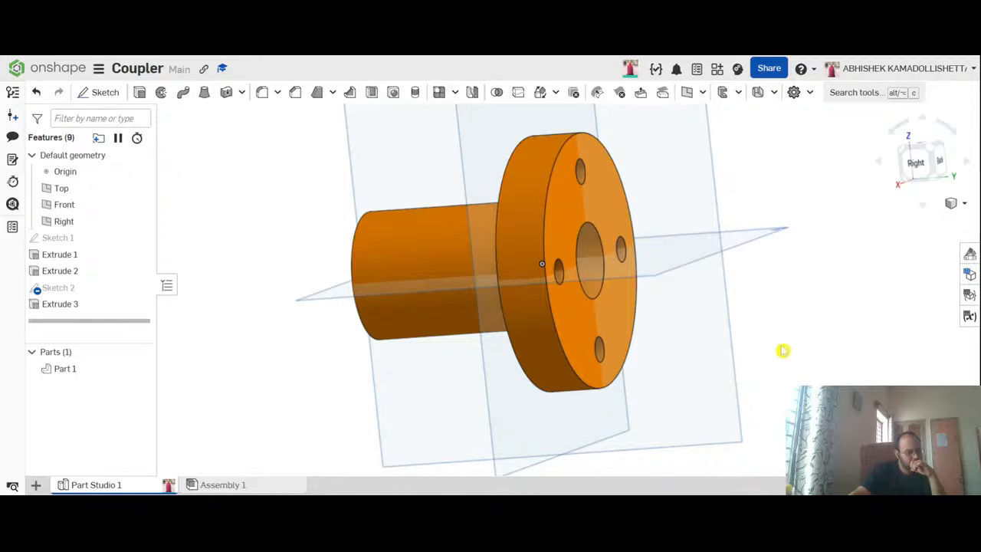
{"action": "scroll", "coordinate": [759, 314], "scroll_direction": "down", "scroll_amount": 2}
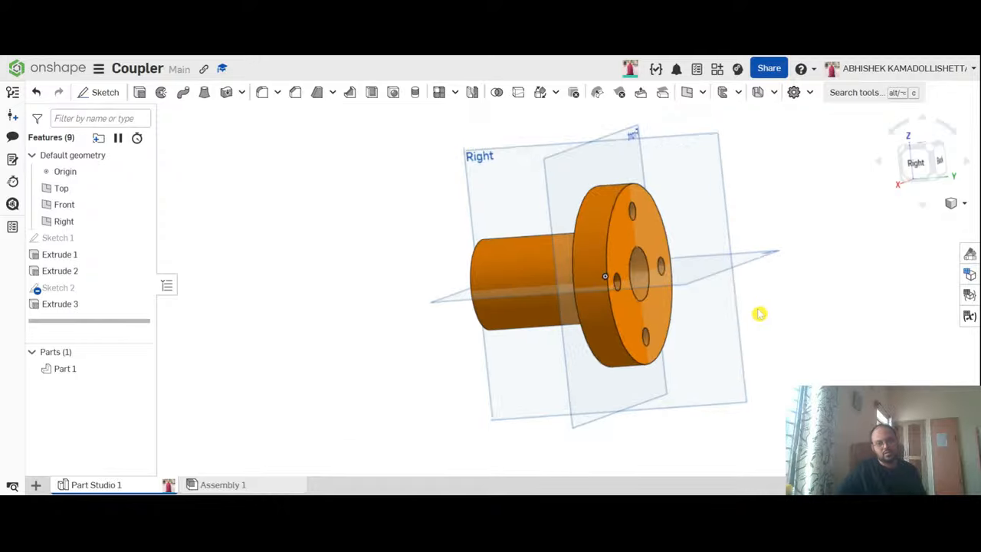
{"action": "key", "text": "shift+4"}
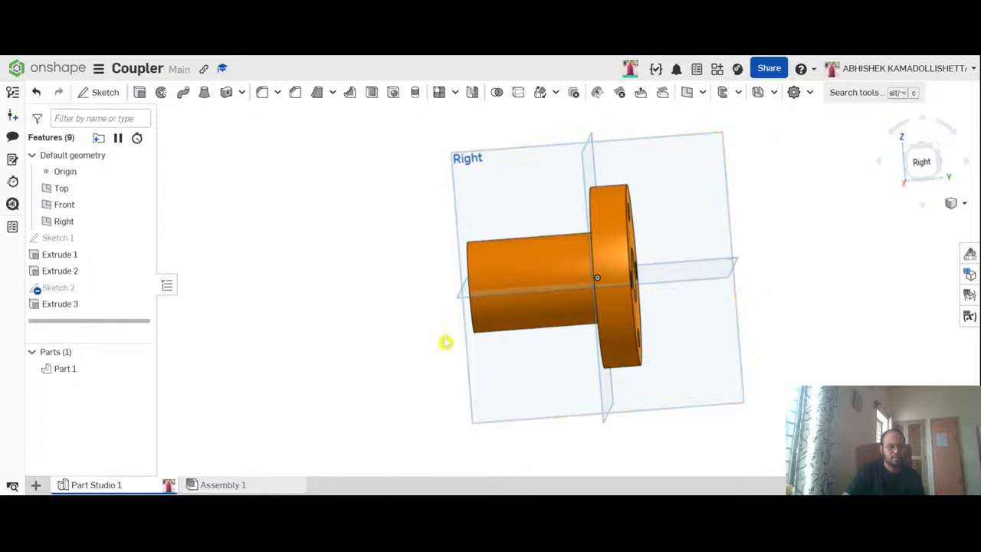
{"action": "key", "text": "Left"}
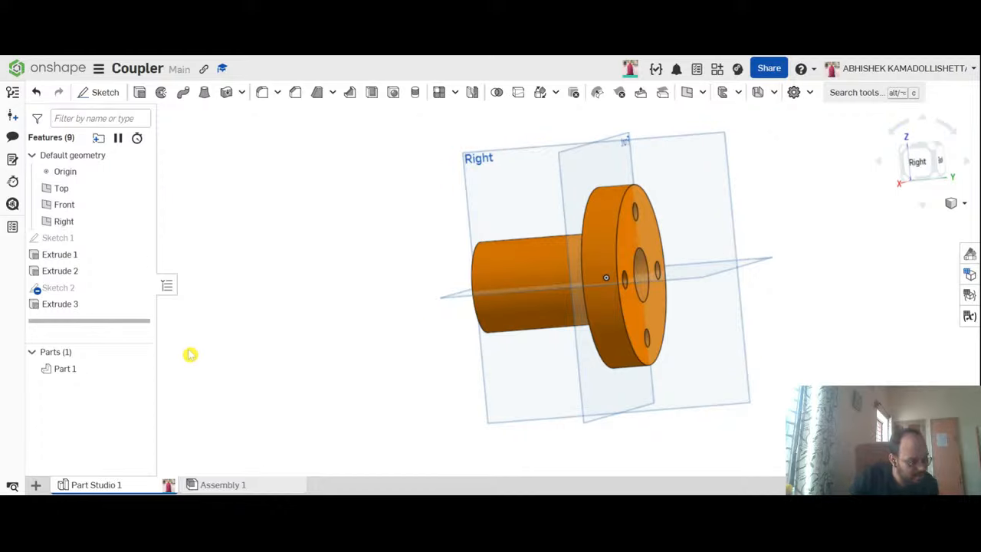
Step: Create a second Part Studio in the Coupler document
{"action": "left_click", "coordinate": [35, 484]}
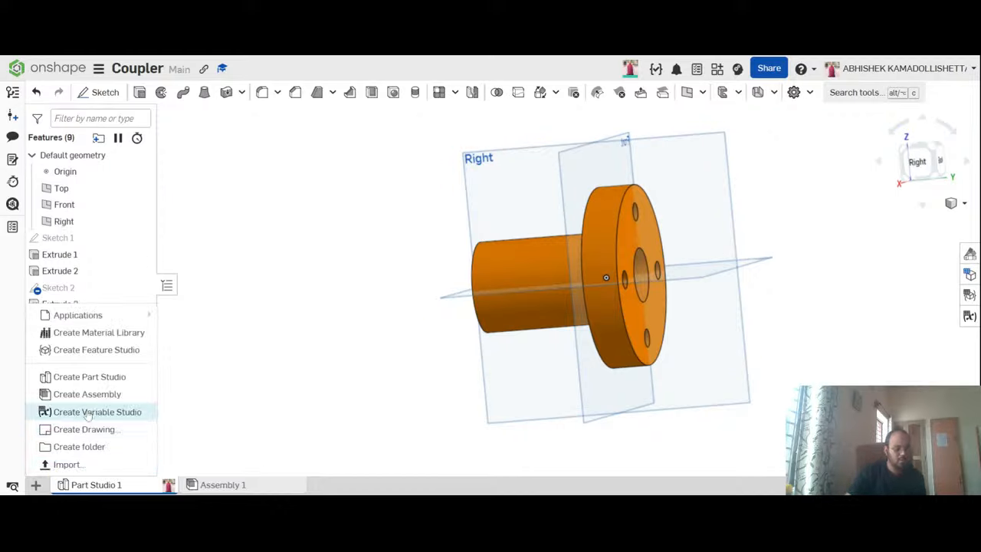
{"action": "left_click", "coordinate": [113, 379]}
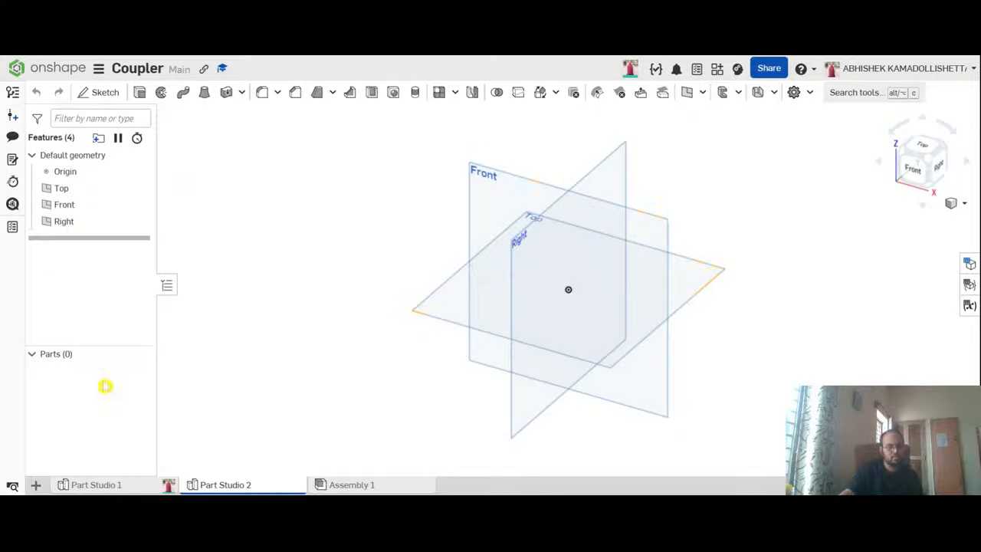
Step: Examine the coupler's hub, flange and bolt holes in Part Studio 1 from angled back and right views
{"action": "mouse_move", "coordinate": [145, 487]}
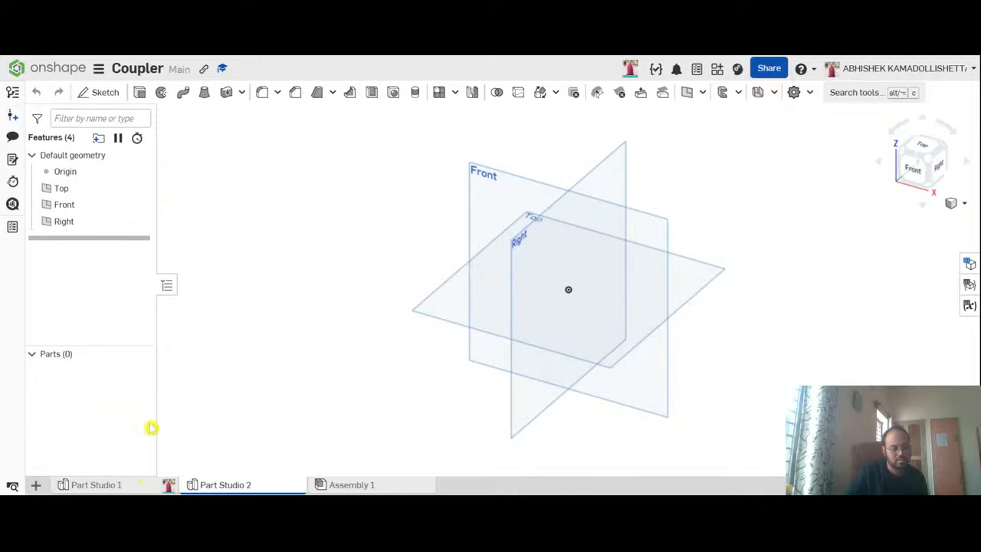
{"action": "left_click", "coordinate": [114, 489]}
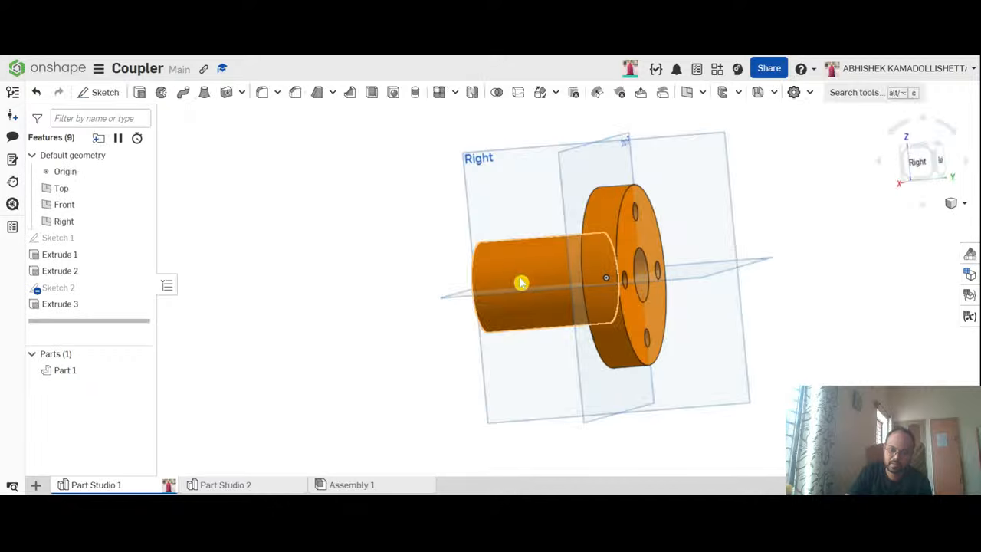
{"action": "right_click_drag", "start_coordinate": [774, 365], "coordinate": [737, 377]}
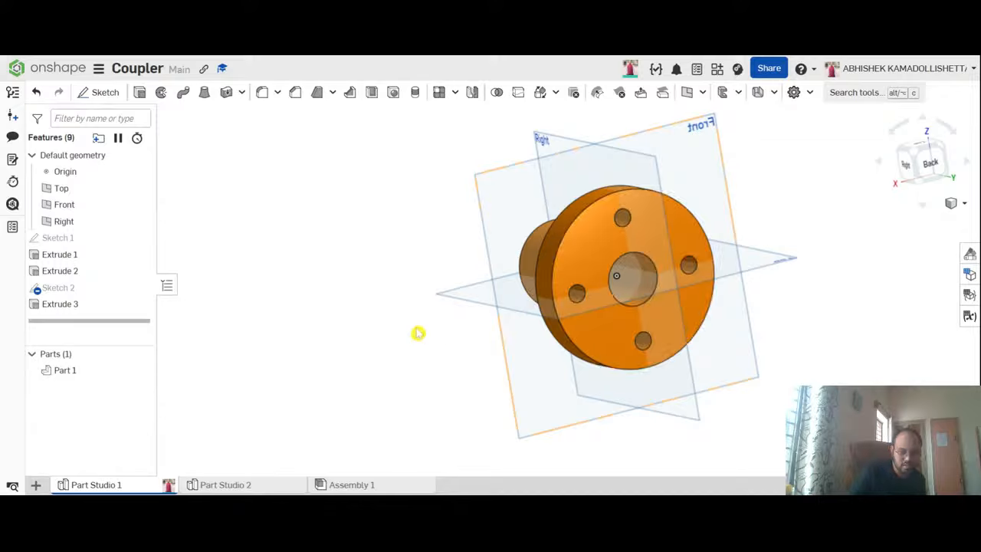
{"action": "right_click_drag", "start_coordinate": [418, 333], "coordinate": [444, 337]}
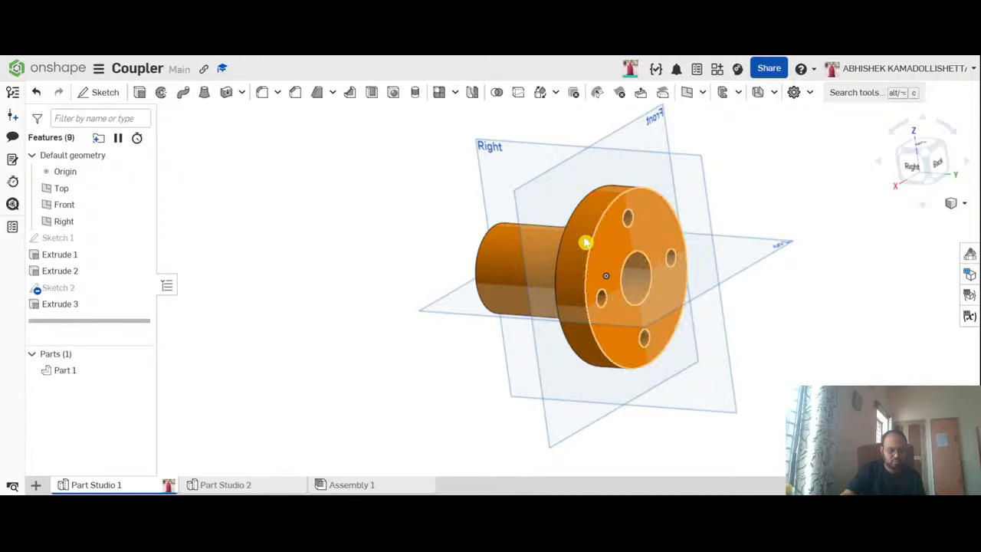
Step: Examine the default planes in Part Studio 2, viewing the Right plane face-on and all planes in isometric view
{"action": "left_click", "coordinate": [222, 484]}
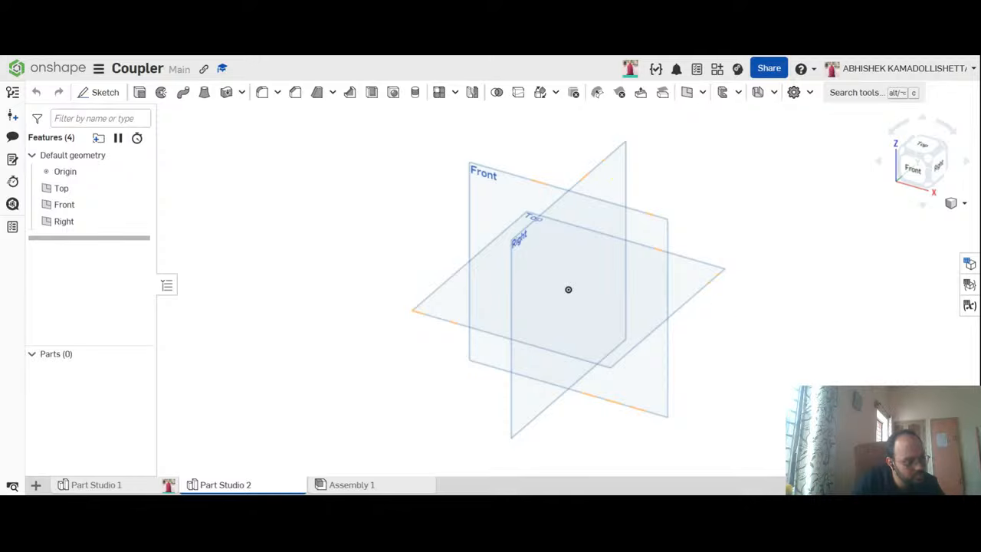
{"action": "left_click", "coordinate": [624, 178]}
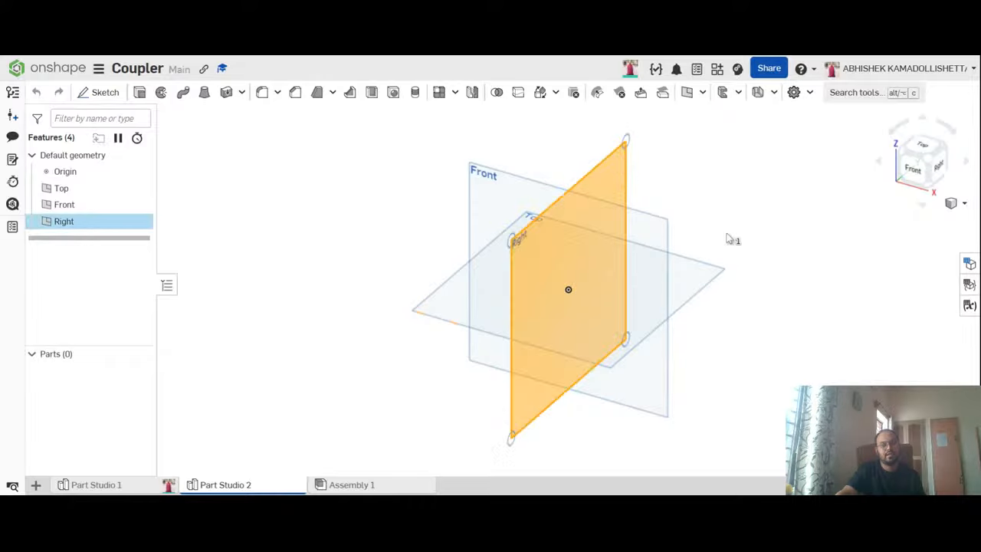
{"action": "left_click", "coordinate": [939, 167]}
{"action": "left_click", "coordinate": [872, 259]}
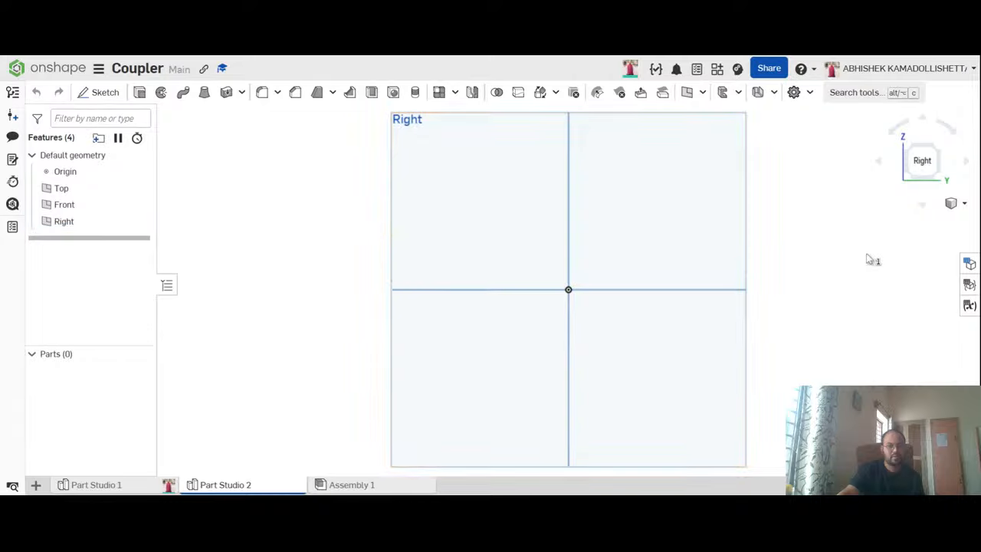
{"action": "right_click", "coordinate": [236, 178]}
{"action": "left_click", "coordinate": [265, 221]}
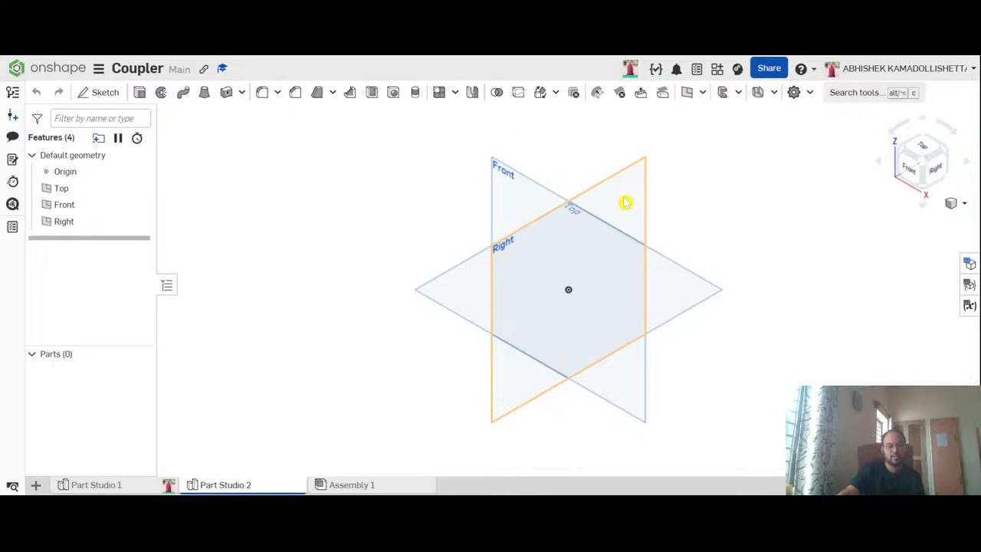
{"action": "right_click_drag", "start_coordinate": [753, 232], "coordinate": [370, 331]}
Step: Examine the coupler in Part Studio 1 in isometric view to check its orientation against the default planes
{"action": "left_click", "coordinate": [110, 485]}
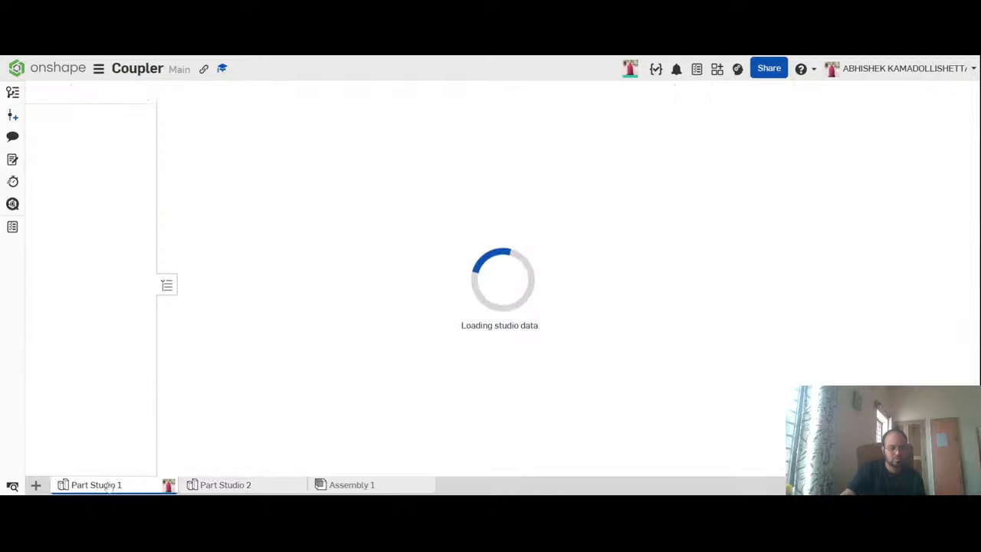
{"action": "right_click", "coordinate": [243, 190]}
{"action": "left_click", "coordinate": [270, 241]}
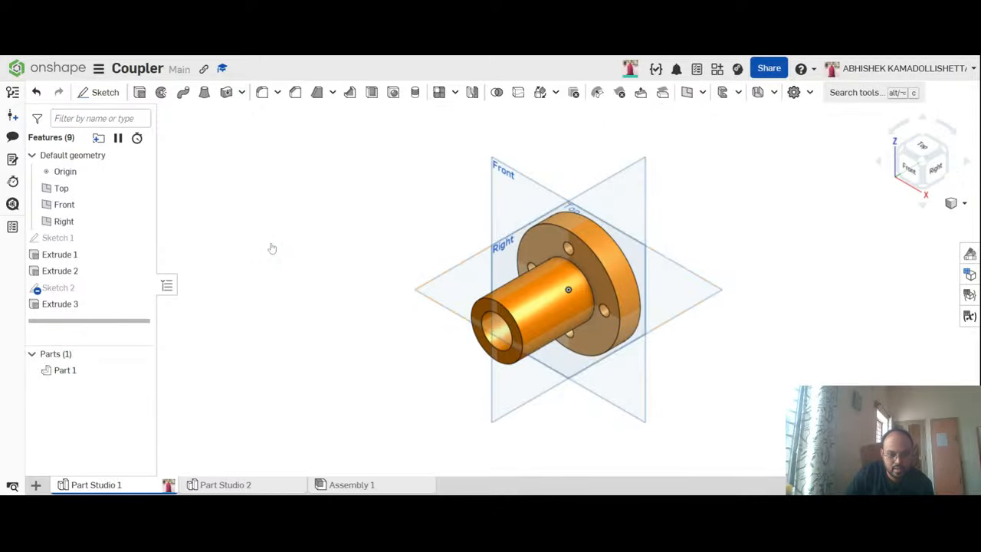
{"action": "left_click", "coordinate": [552, 201]}
{"action": "left_click", "coordinate": [789, 356]}
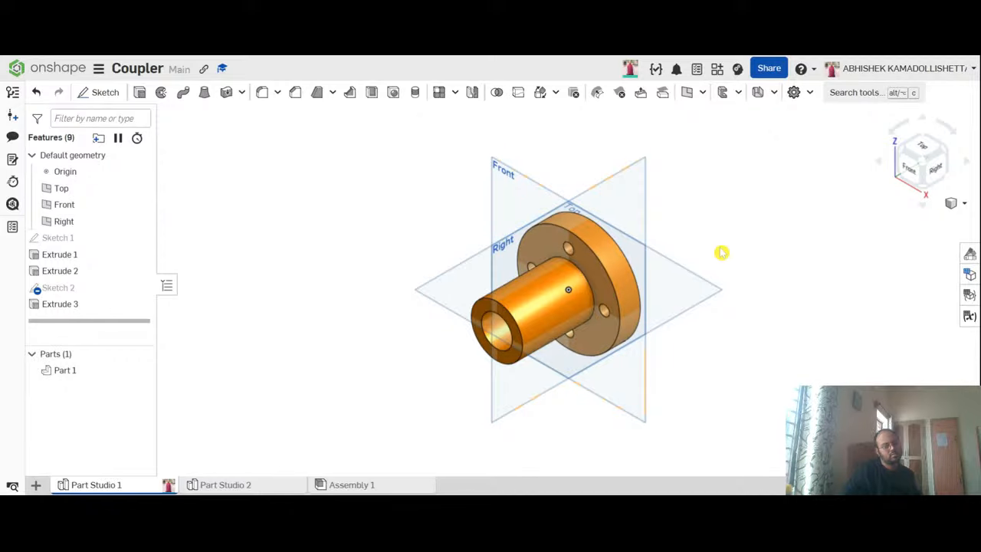
Step: Start a sketch on the Front plane of Part Studio 2, viewed normal to the plane
{"action": "left_click", "coordinate": [239, 487]}
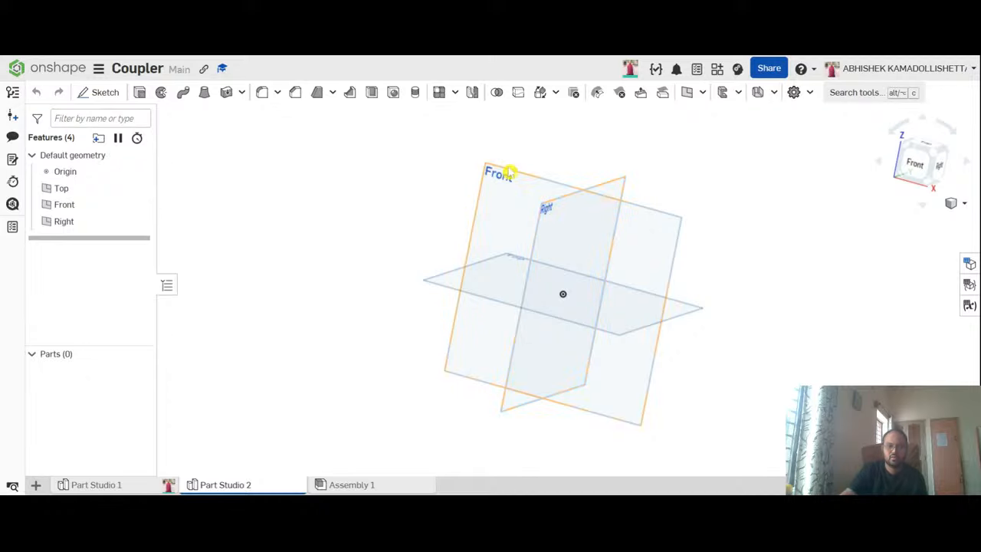
{"action": "left_click", "coordinate": [508, 173]}
{"action": "key", "text": "n"}
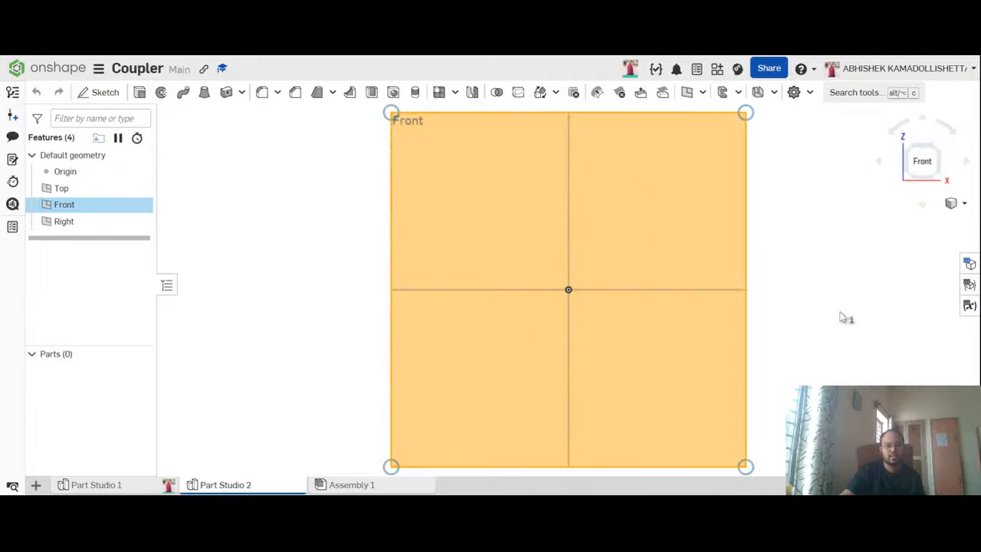
{"action": "left_click", "coordinate": [843, 318]}
{"action": "left_click", "coordinate": [679, 248]}
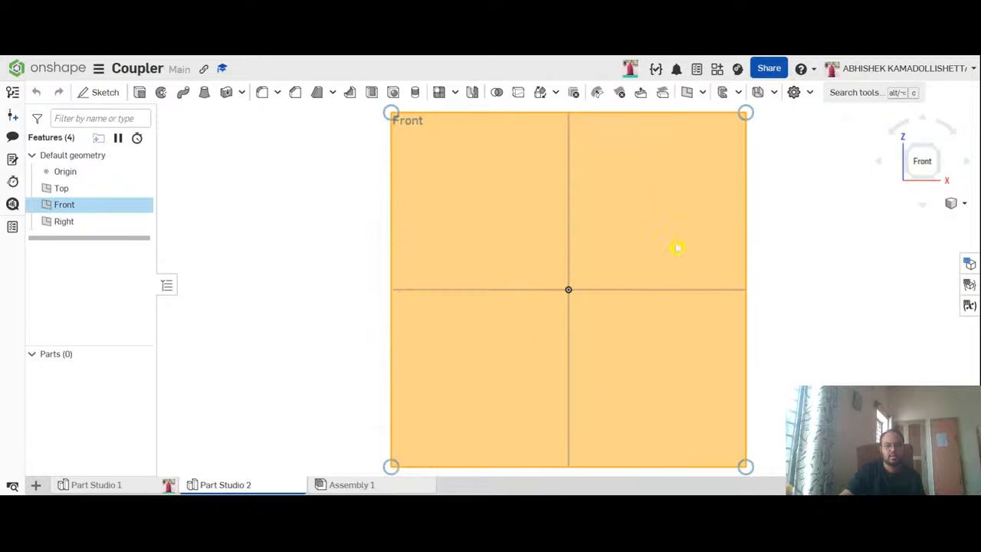
{"action": "left_click", "coordinate": [85, 93]}
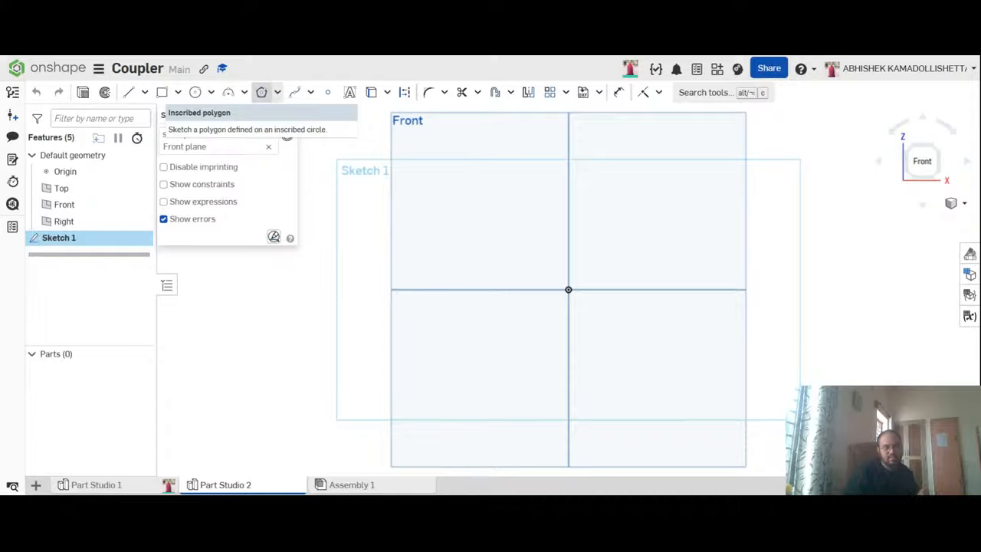
{"action": "left_click", "coordinate": [278, 93]}
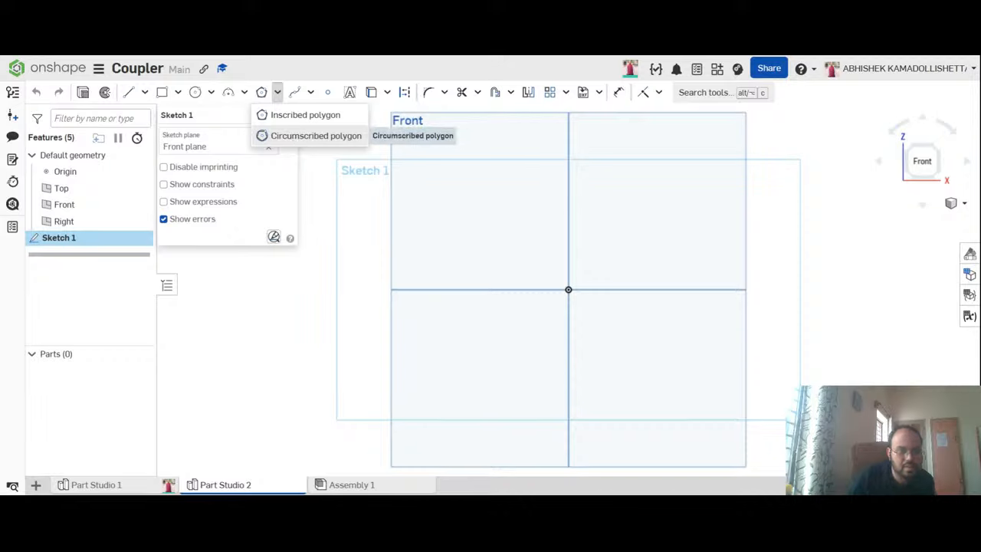
{"action": "left_click", "coordinate": [295, 137]}
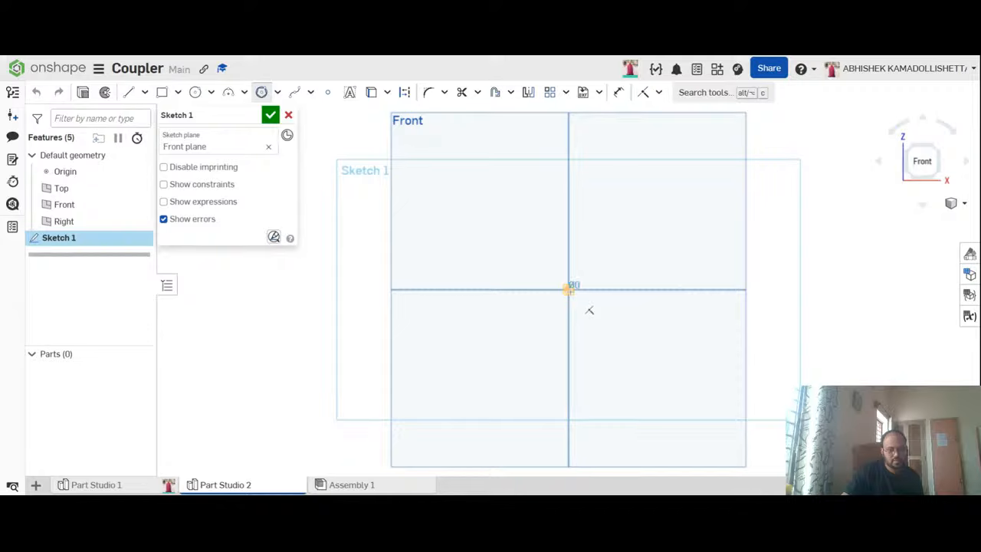
{"action": "left_click", "coordinate": [568, 289]}
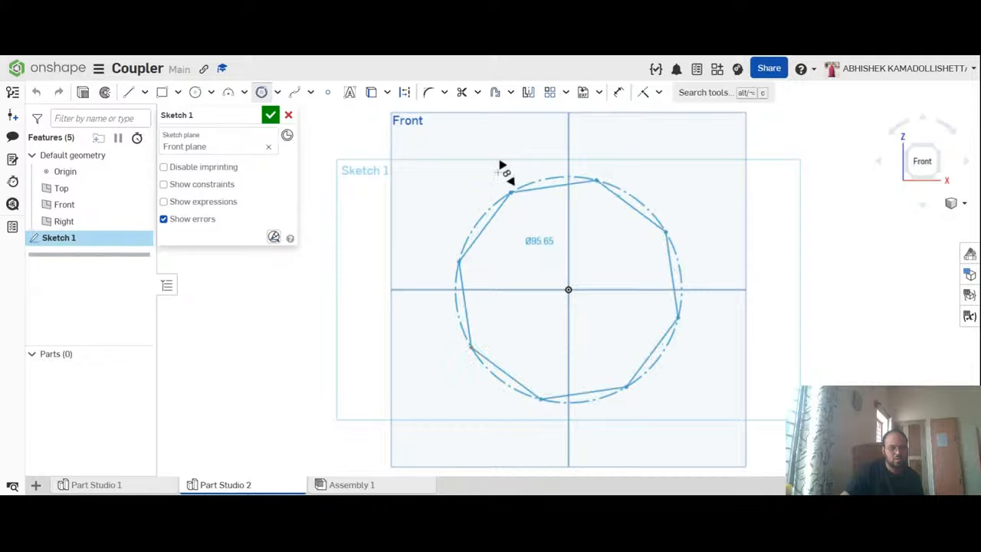
{"action": "scroll", "coordinate": [502, 166], "scroll_direction": "down", "scroll_amount": 4}
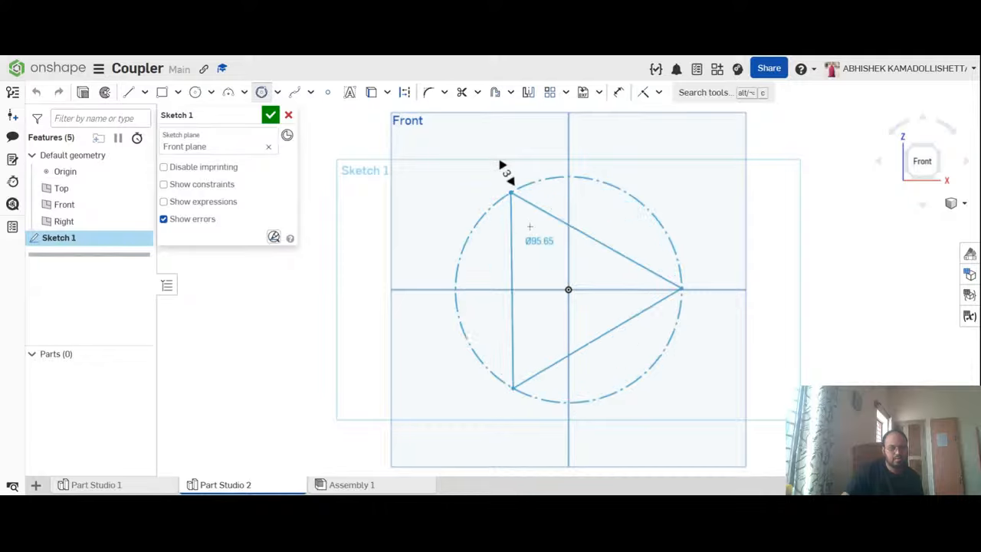
{"action": "scroll", "coordinate": [502, 166], "scroll_direction": "up", "scroll_amount": 2}
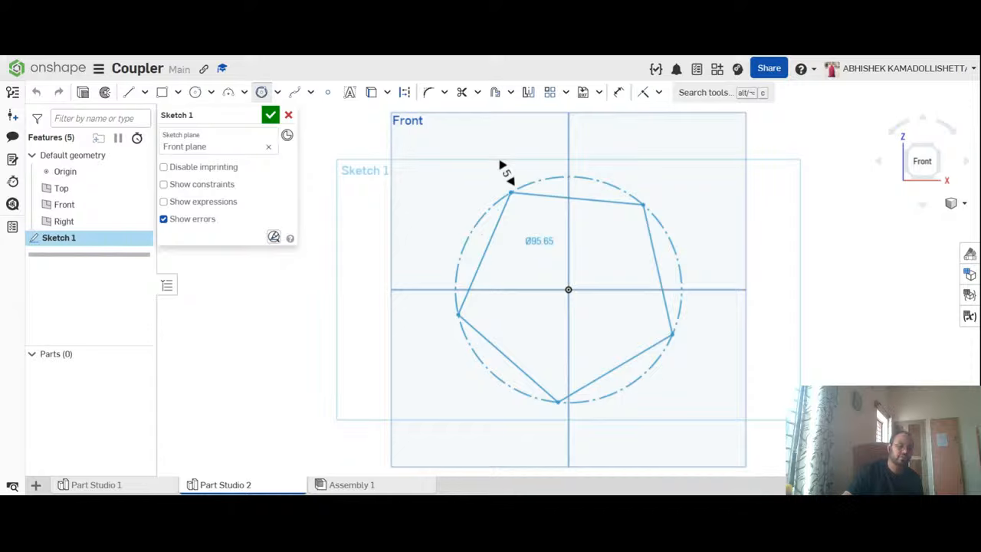
{"action": "scroll", "coordinate": [501, 166], "scroll_direction": "up", "scroll_amount": 2}
{"action": "scroll", "coordinate": [502, 165], "scroll_direction": "up", "scroll_amount": 1}
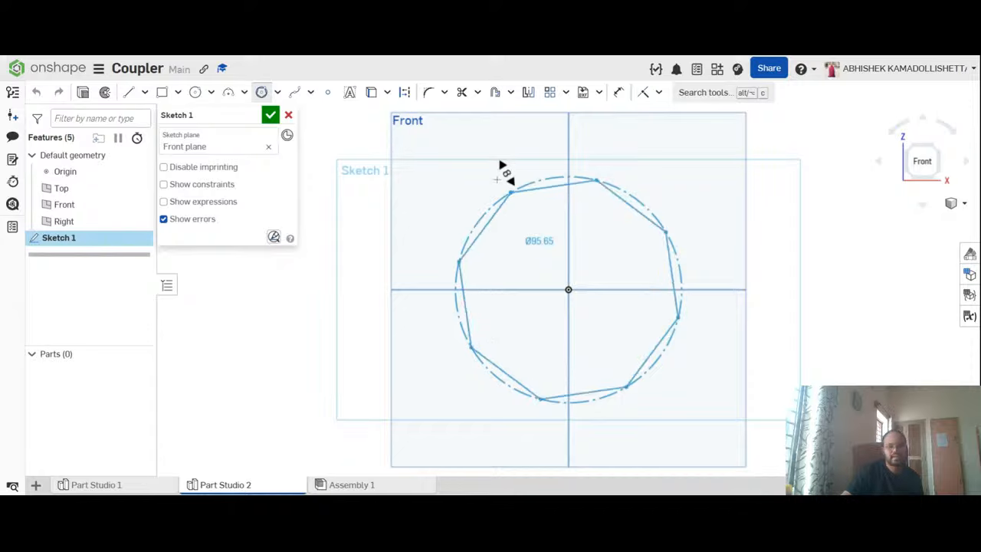
{"action": "scroll", "coordinate": [502, 165], "scroll_direction": "down", "scroll_amount": 2}
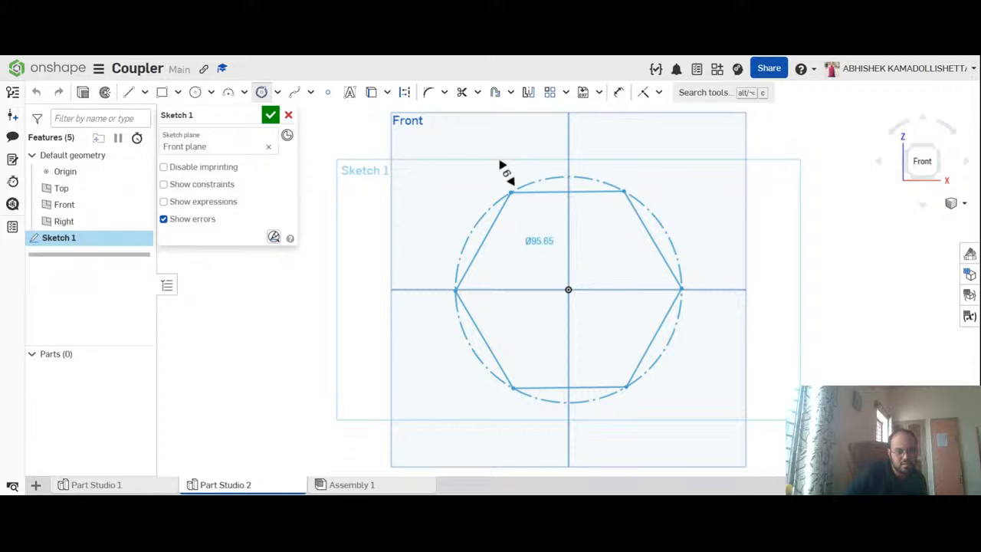
{"action": "scroll", "coordinate": [502, 165], "scroll_direction": "down", "scroll_amount": 3}
{"action": "scroll", "coordinate": [502, 166], "scroll_direction": "up", "scroll_amount": 2}
{"action": "scroll", "coordinate": [503, 198], "scroll_direction": "up", "scroll_amount": 4}
{"action": "scroll", "coordinate": [502, 198], "scroll_direction": "down", "scroll_amount": 6}
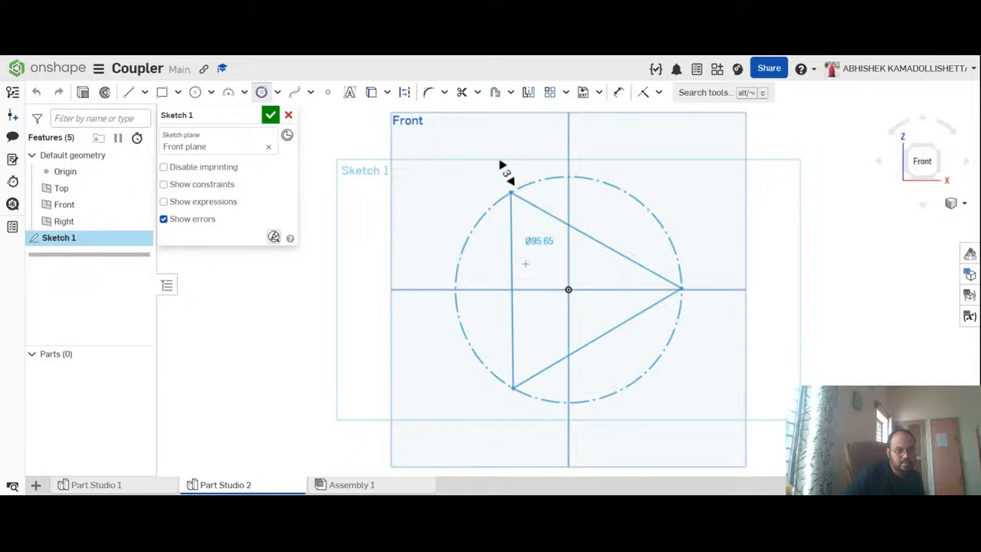
{"action": "scroll", "coordinate": [462, 170], "scroll_direction": "up", "scroll_amount": 9}
{"action": "scroll", "coordinate": [463, 171], "scroll_direction": "down", "scroll_amount": 2}
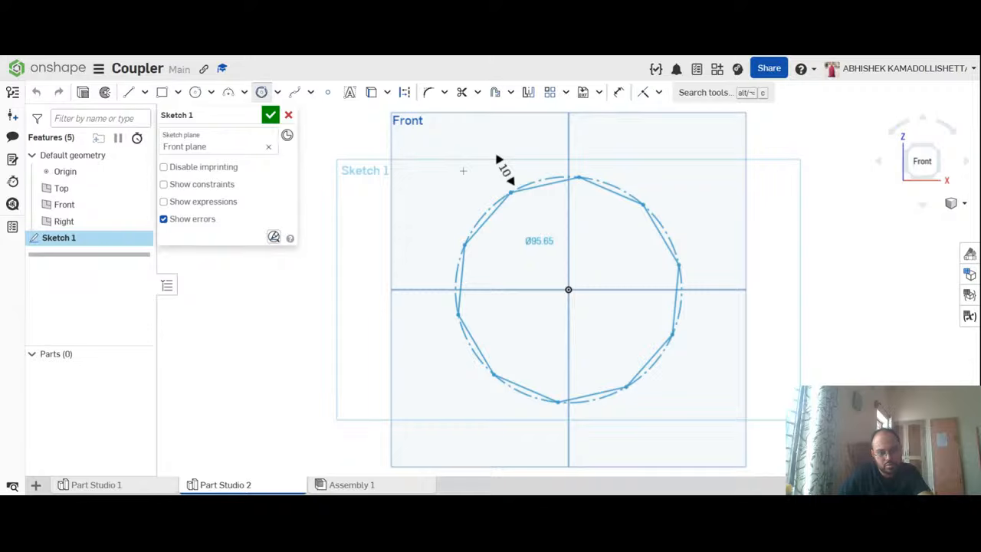
{"action": "scroll", "coordinate": [463, 170], "scroll_direction": "down", "scroll_amount": 7}
{"action": "key", "text": "Escape"}
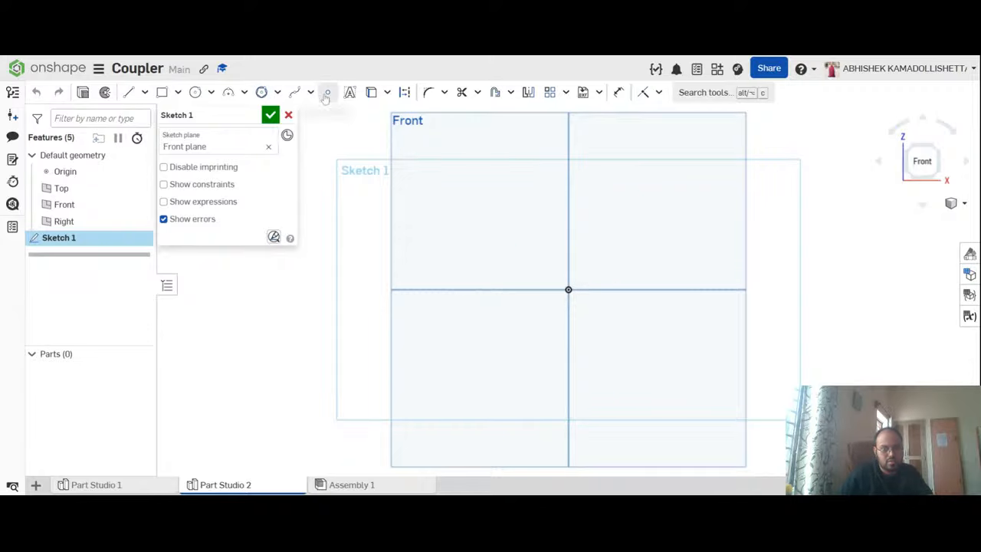
{"action": "left_click", "coordinate": [277, 92]}
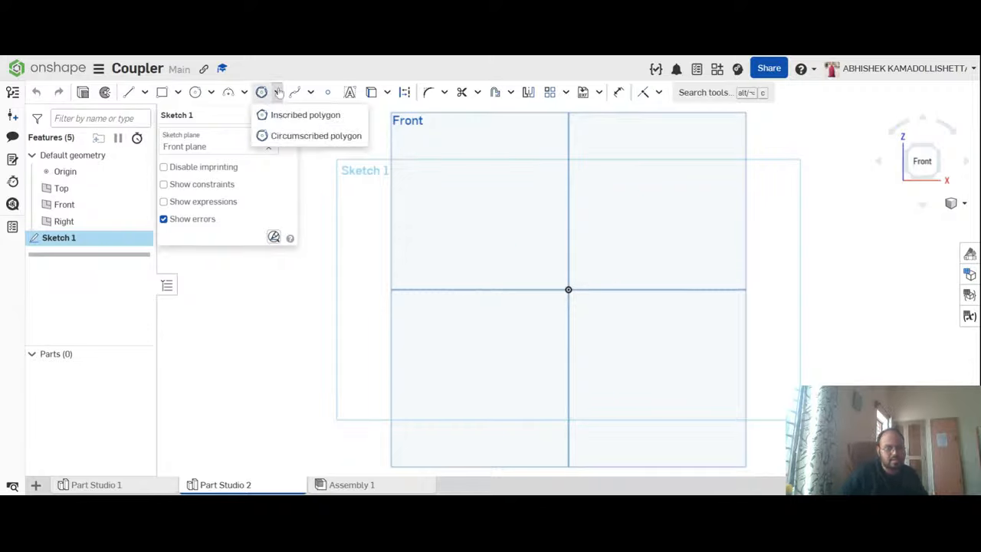
{"action": "left_click", "coordinate": [309, 141]}
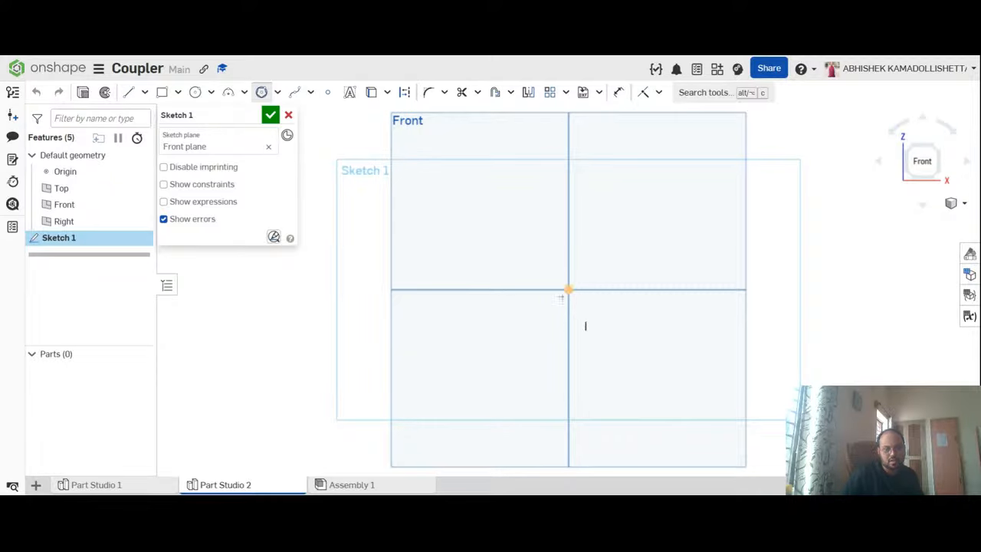
{"action": "left_click", "coordinate": [568, 289]}
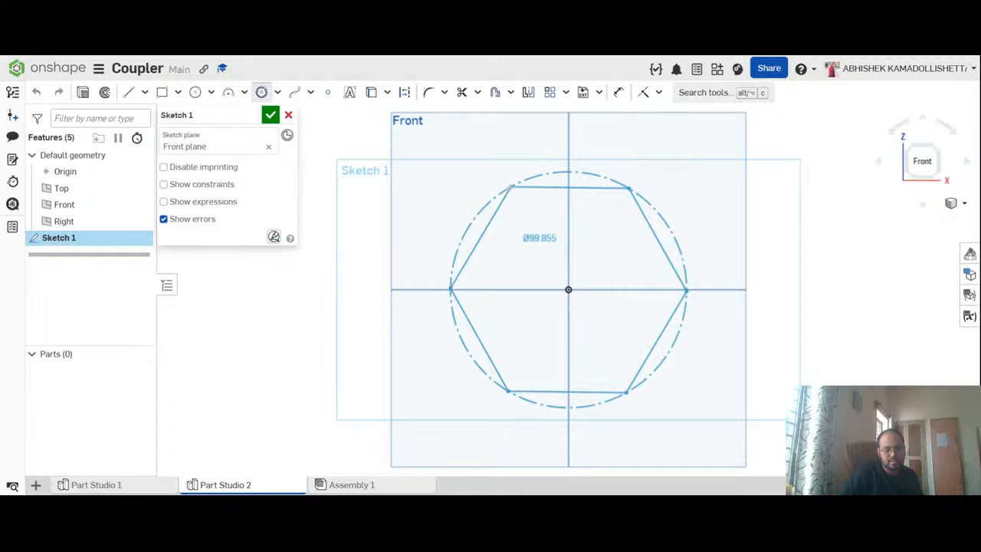
{"action": "left_click", "coordinate": [511, 187]}
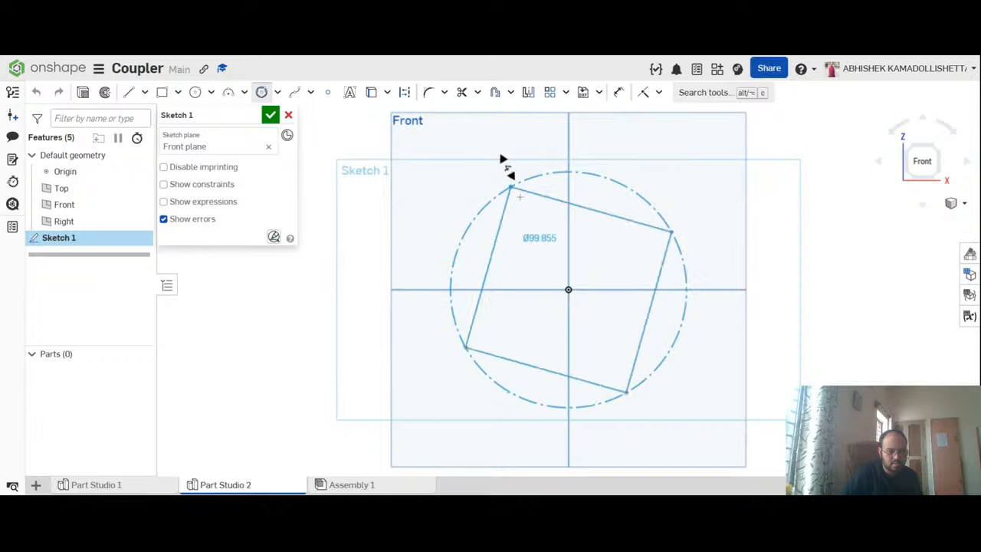
{"action": "scroll", "coordinate": [501, 159], "scroll_direction": "up", "scroll_amount": 2}
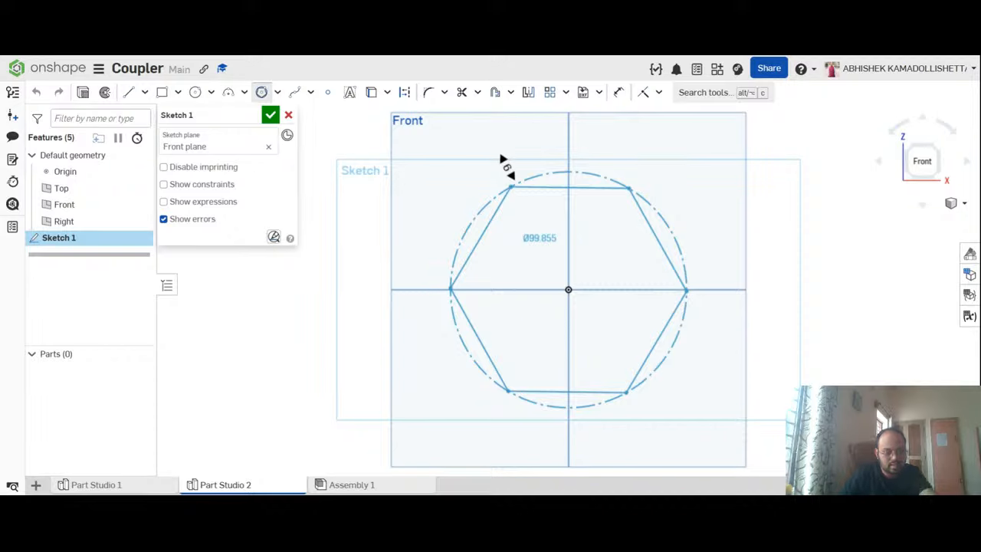
{"action": "key", "text": "Escape"}
Step: Sketch a six-sided polygon centred on the origin, with its corners on a construction circle about 94 mm in diameter
{"action": "left_click", "coordinate": [278, 92]}
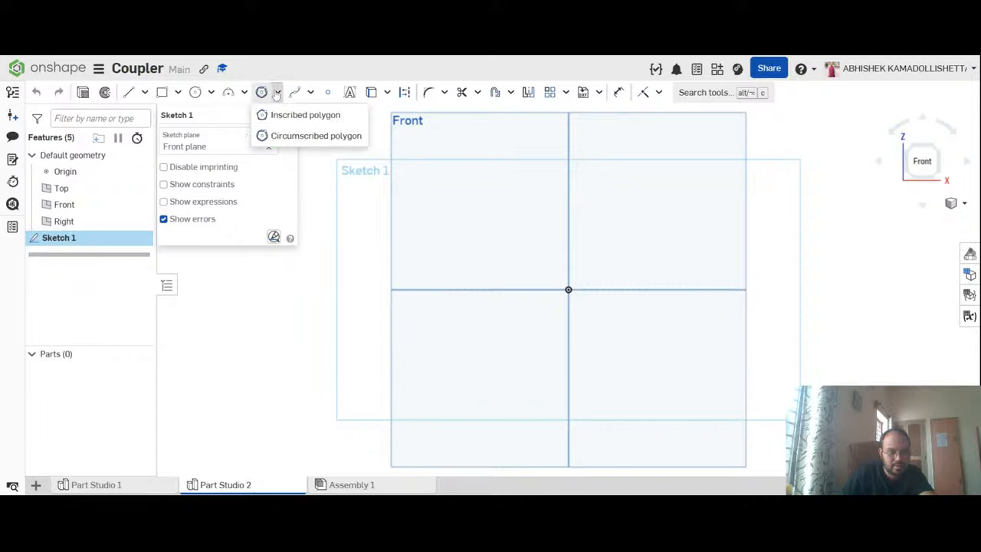
{"action": "left_click", "coordinate": [277, 135]}
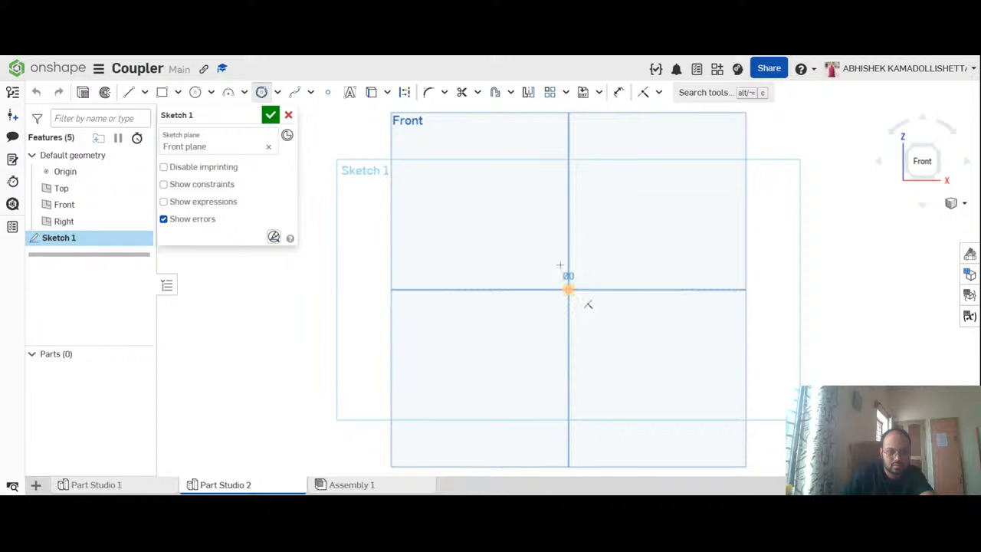
{"action": "left_click", "coordinate": [568, 289]}
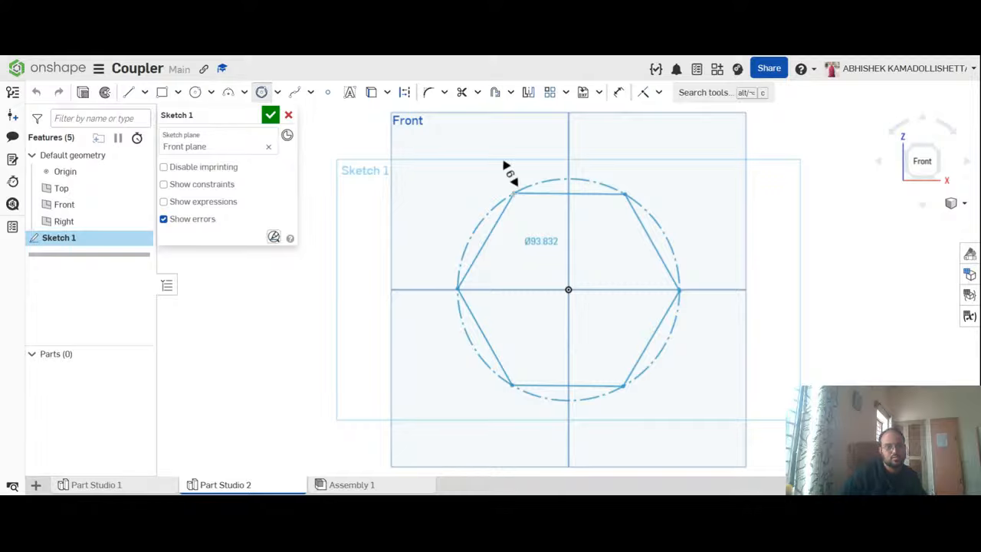
{"action": "scroll", "coordinate": [507, 169], "scroll_direction": "up", "scroll_amount": 8}
{"action": "scroll", "coordinate": [506, 167], "scroll_direction": "down", "scroll_amount": 8}
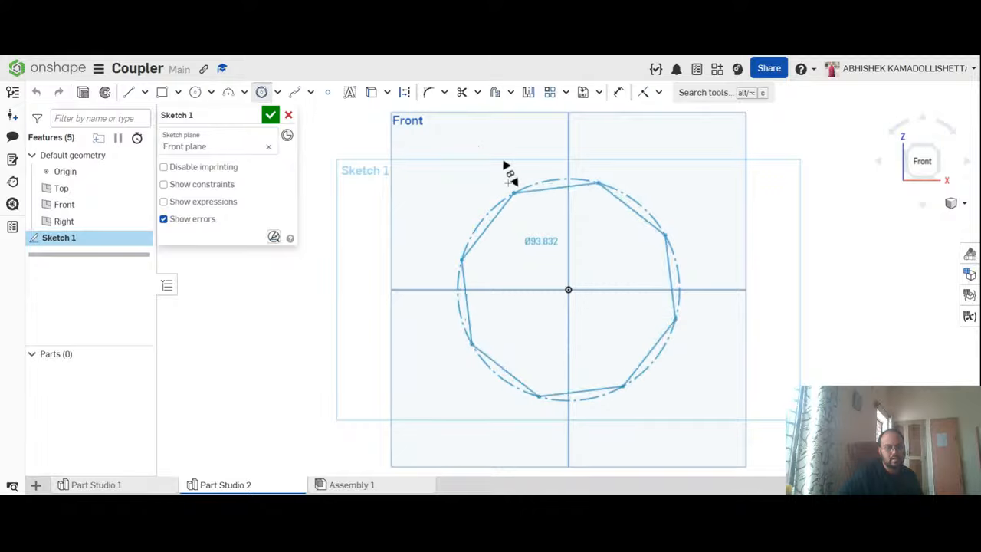
{"action": "left_click", "coordinate": [513, 193]}
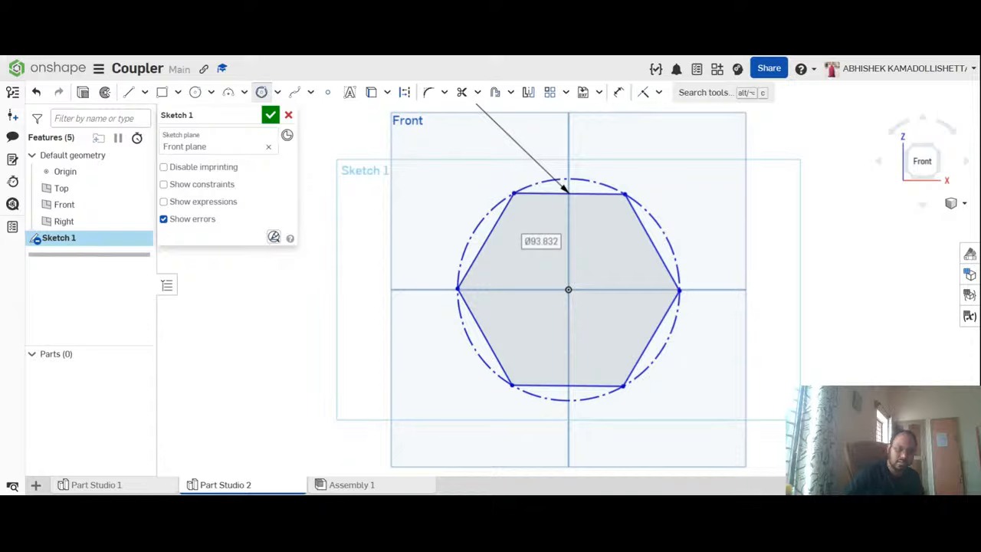
Step: Set the diameter of the hexagon's construction circle to 50 mm and finish the sketch
{"action": "double_click", "coordinate": [541, 240]}
{"action": "type", "text": "50"}
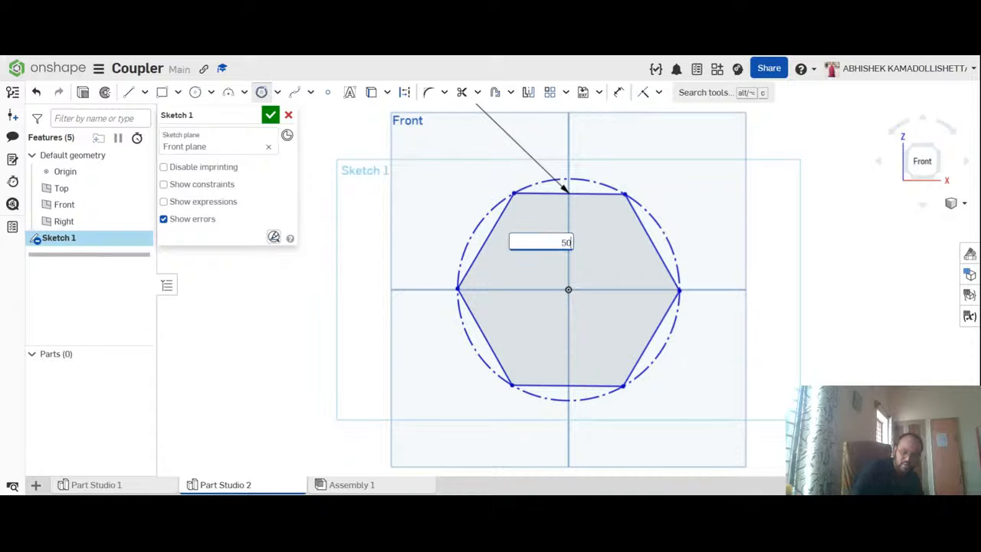
{"action": "key", "text": "Return"}
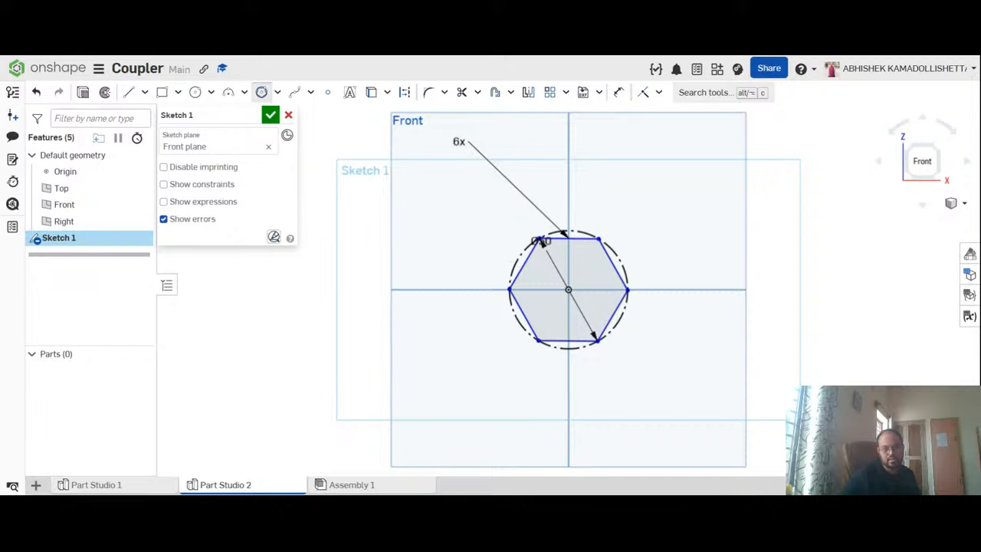
{"action": "scroll", "coordinate": [575, 266], "scroll_direction": "up", "scroll_amount": 5}
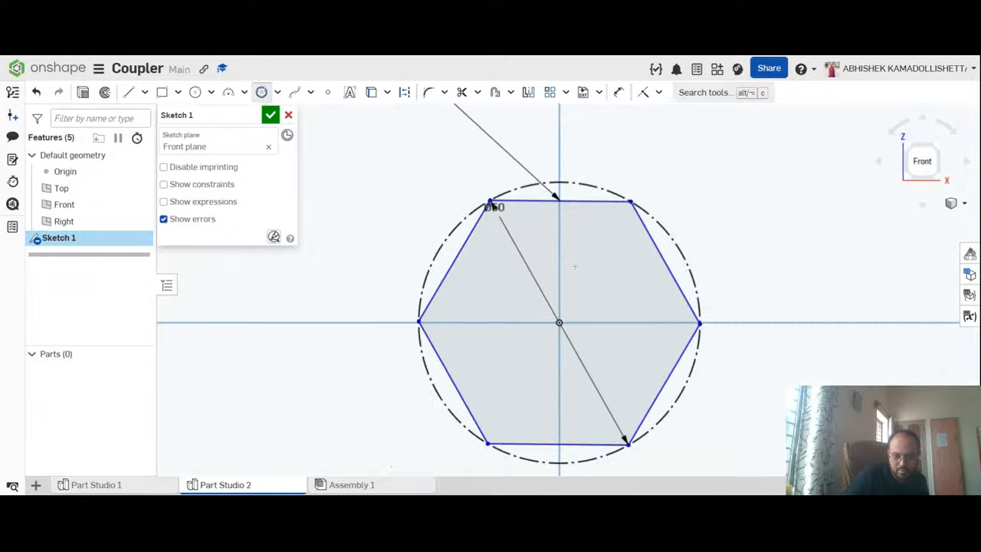
{"action": "scroll", "coordinate": [531, 253], "scroll_direction": "down", "scroll_amount": 3}
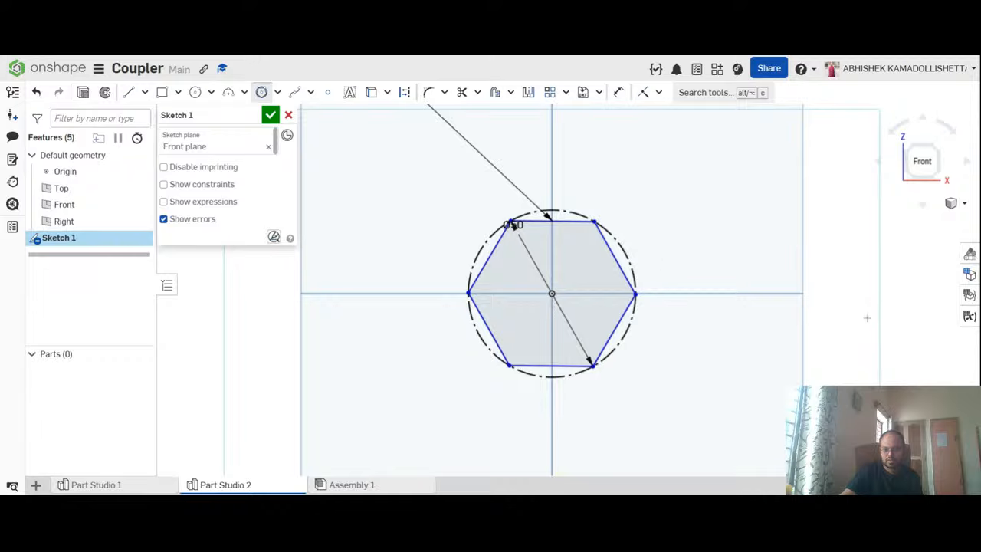
{"action": "mouse_move", "coordinate": [884, 315]}
{"action": "right_mouse_down"}
{"action": "mouse_move", "coordinate": [843, 320]}
{"action": "mouse_move", "coordinate": [880, 320]}
{"action": "right_mouse_up"}
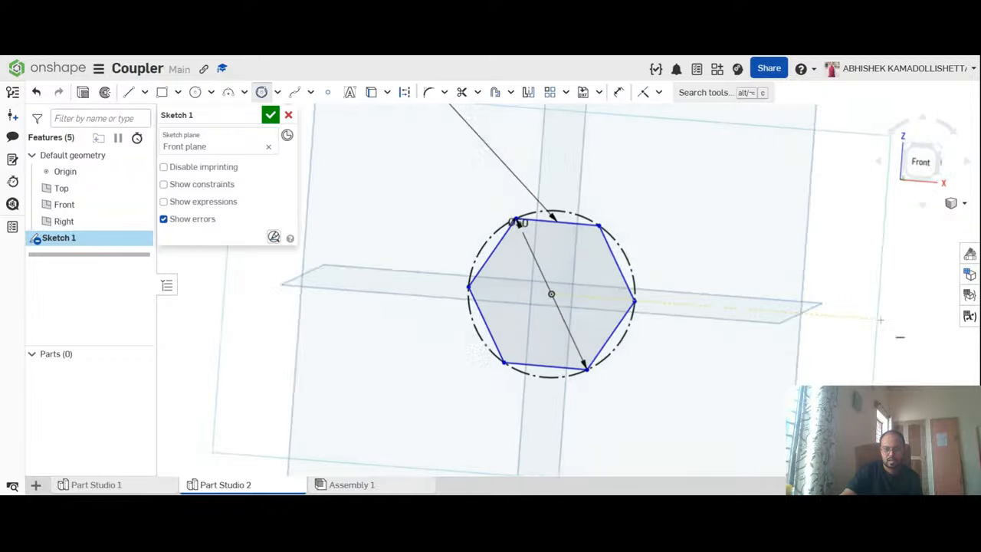
{"action": "left_click", "coordinate": [271, 114]}
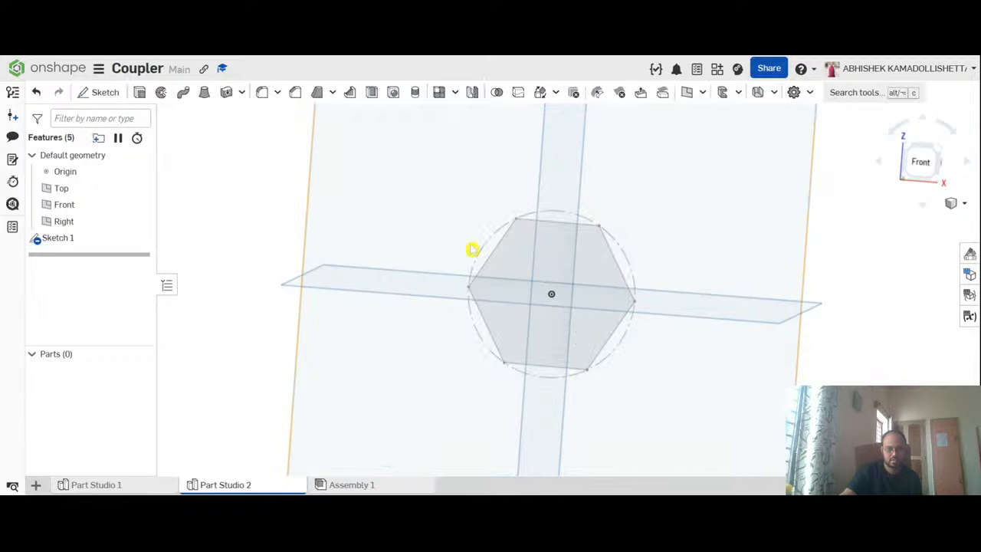
Step: Extrude the hexagon region as a new solid with a blind depth of 5 mm
{"action": "left_click", "coordinate": [560, 268]}
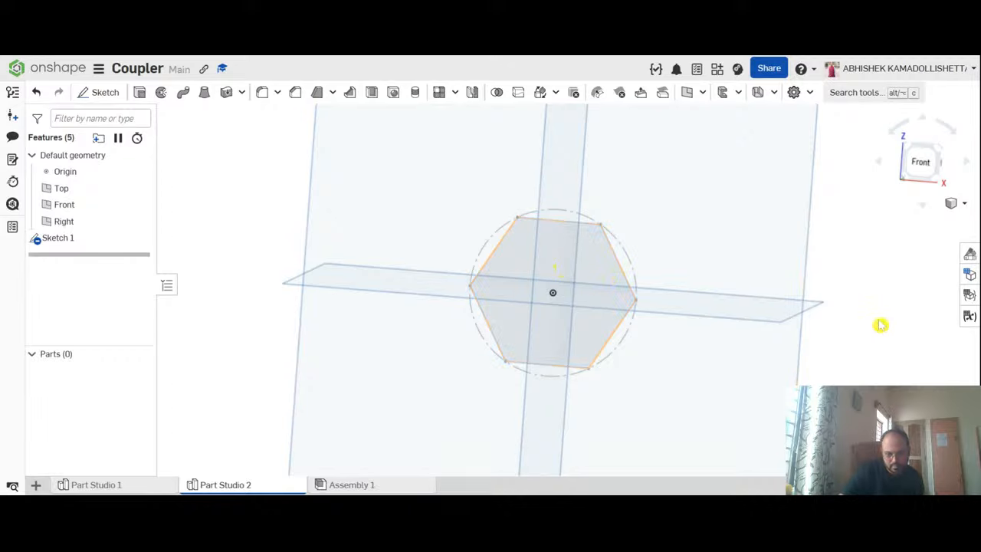
{"action": "right_click_drag", "start_coordinate": [880, 325], "coordinate": [868, 328]}
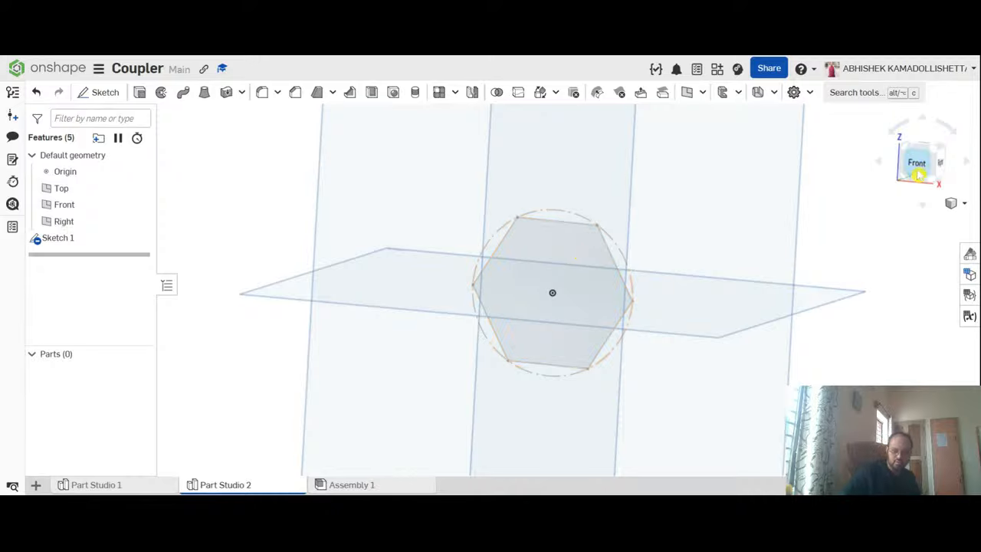
{"action": "left_click", "coordinate": [580, 259]}
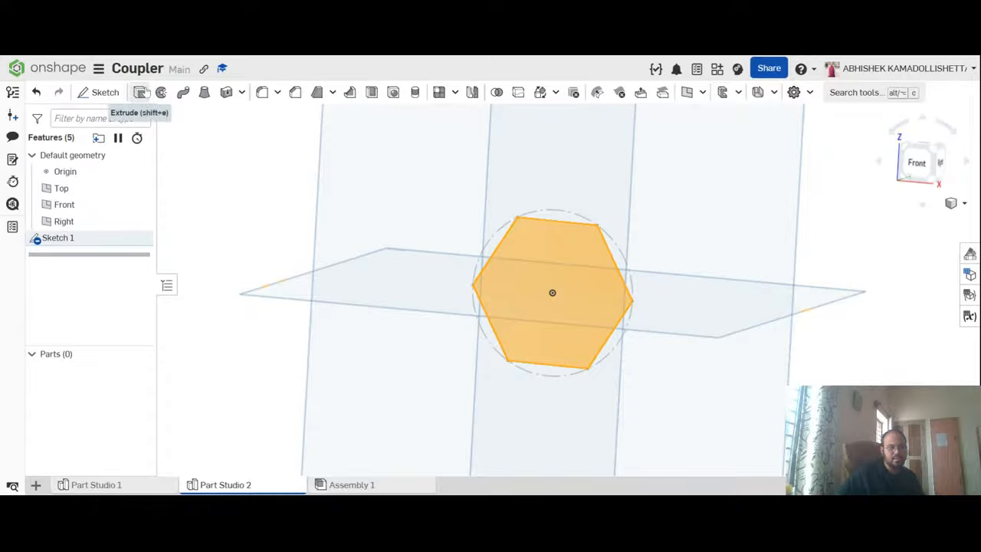
{"action": "left_click", "coordinate": [143, 92]}
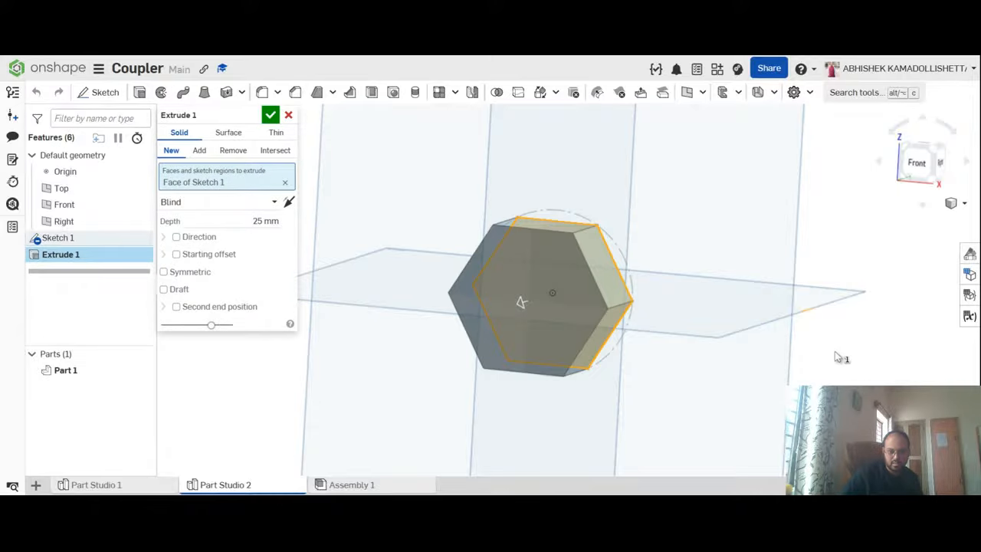
{"action": "right_click_drag", "start_coordinate": [835, 353], "coordinate": [810, 358]}
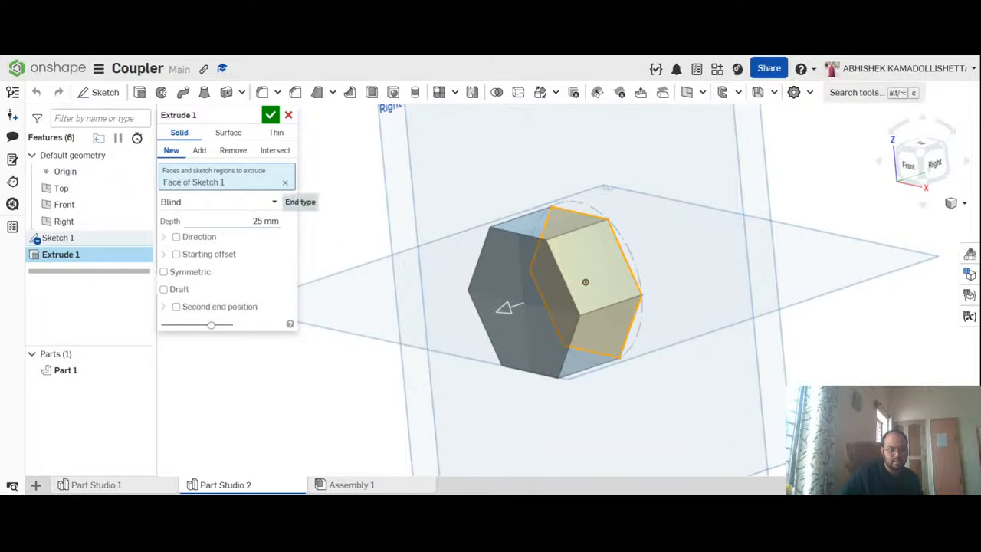
{"action": "left_click", "coordinate": [266, 221]}
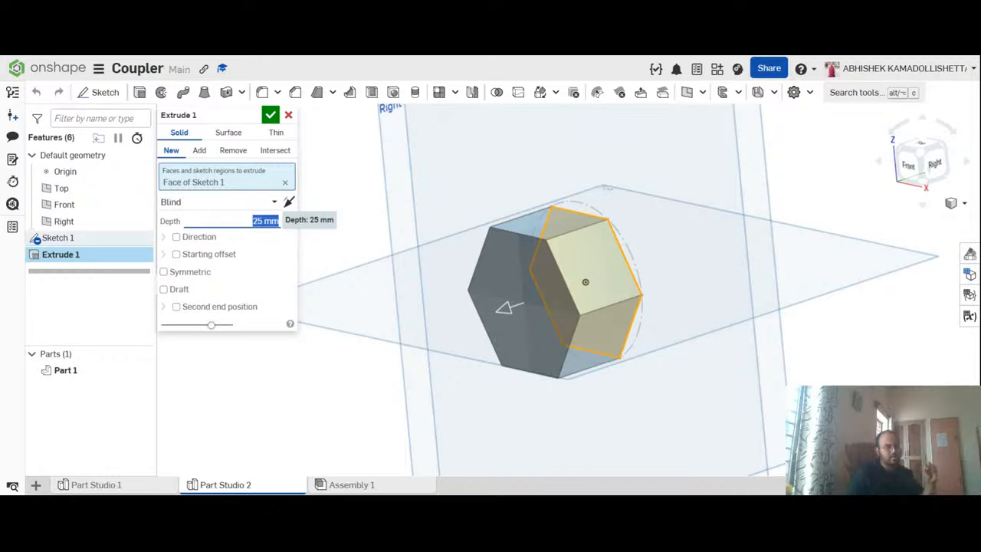
{"action": "type", "text": "5"}
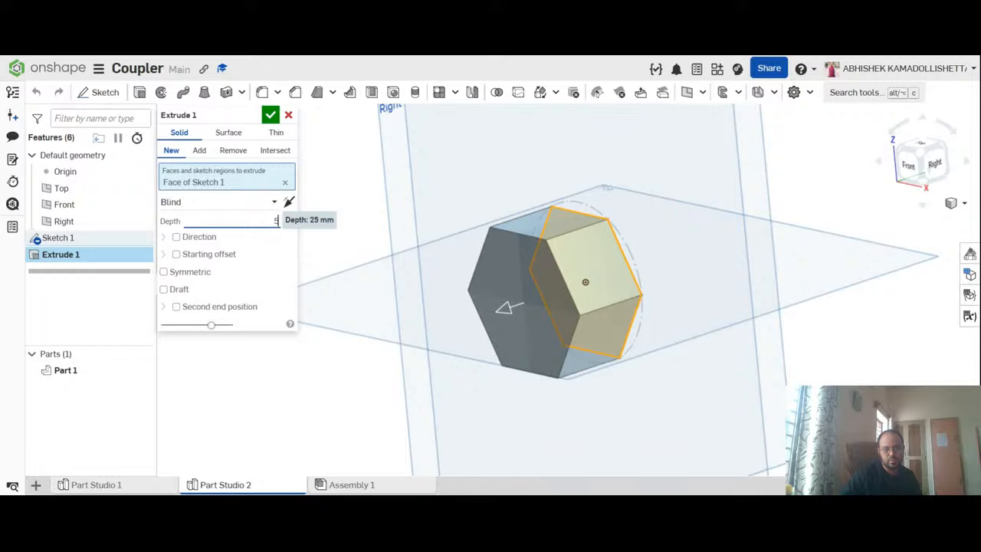
{"action": "key", "text": "Return"}
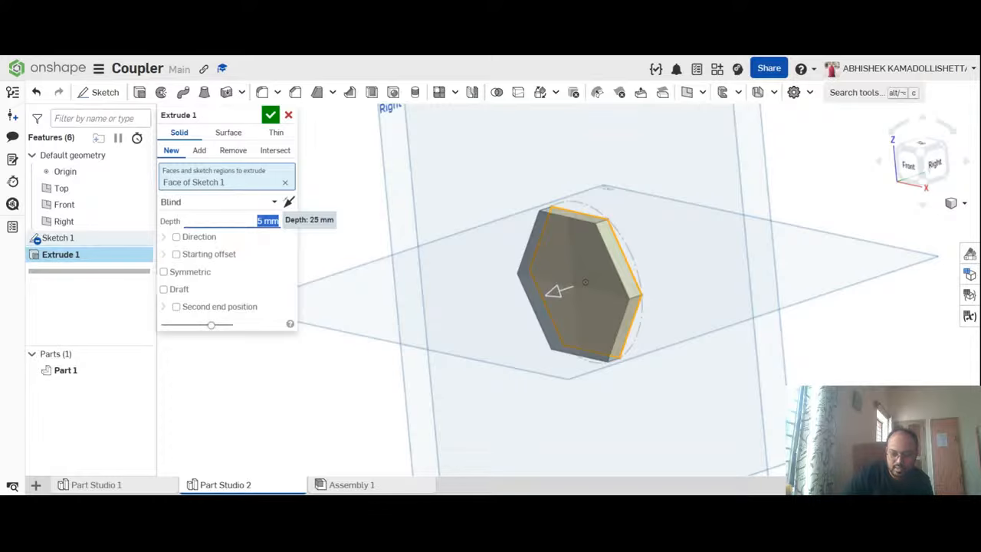
Step: Set the hexagon extrusion's depth to 3 mm and accept the feature
{"action": "type", "text": "3"}
{"action": "key", "text": "Return"}
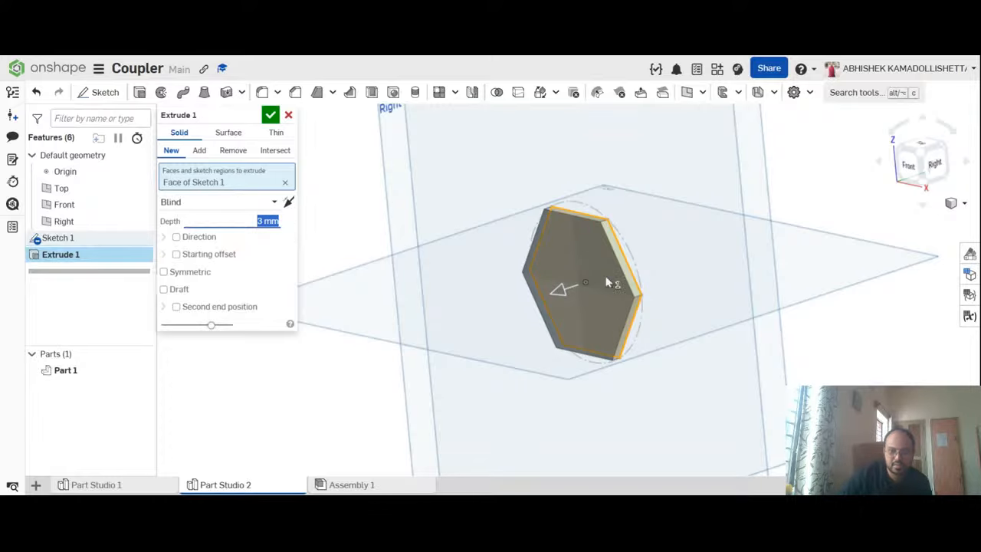
{"action": "mouse_move", "coordinate": [786, 368]}
{"action": "right_mouse_down"}
{"action": "mouse_move", "coordinate": [801, 278]}
{"action": "mouse_move", "coordinate": [789, 370]}
{"action": "mouse_move", "coordinate": [685, 359]}
{"action": "mouse_move", "coordinate": [787, 363]}
{"action": "mouse_move", "coordinate": [782, 354]}
{"action": "right_mouse_up"}
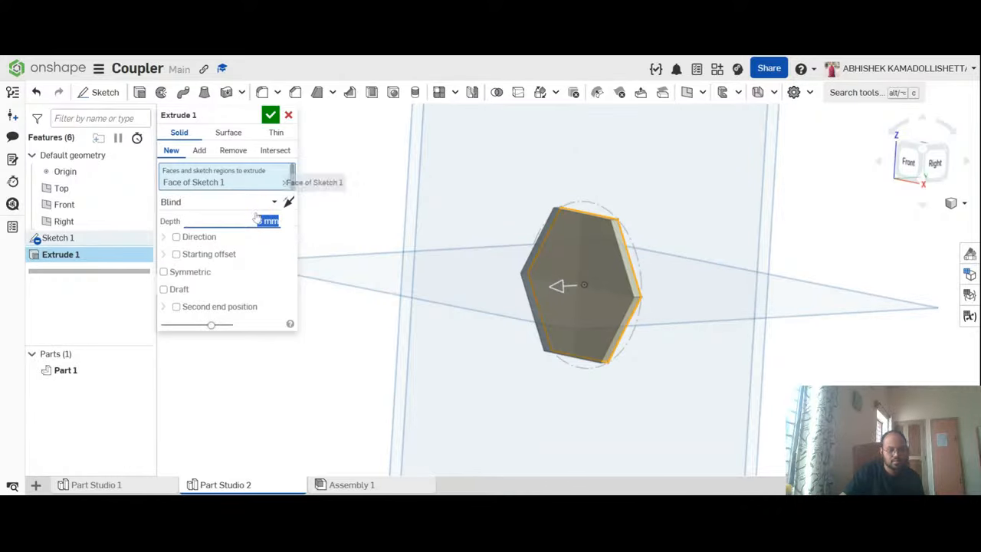
{"action": "left_click", "coordinate": [271, 115]}
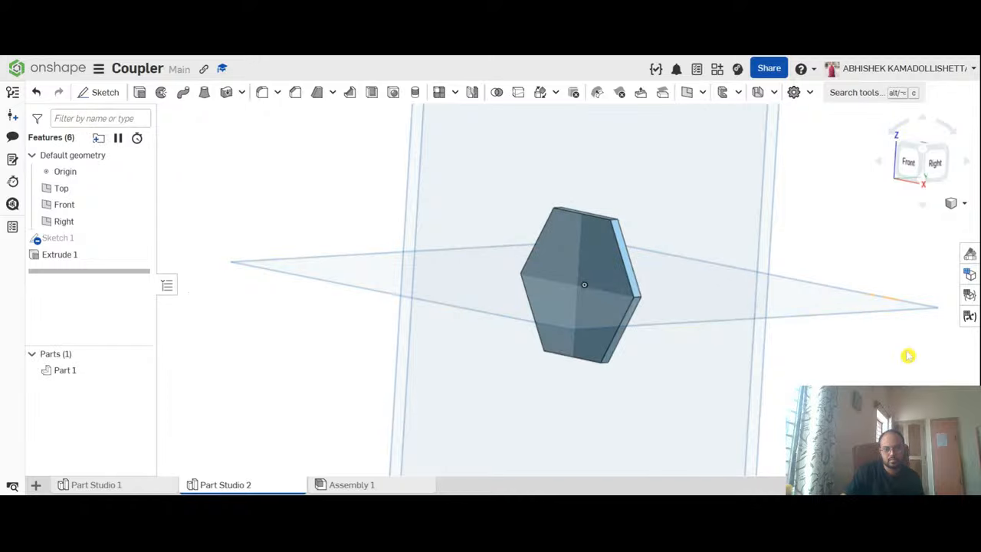
{"action": "right_click_drag", "start_coordinate": [907, 353], "coordinate": [849, 355]}
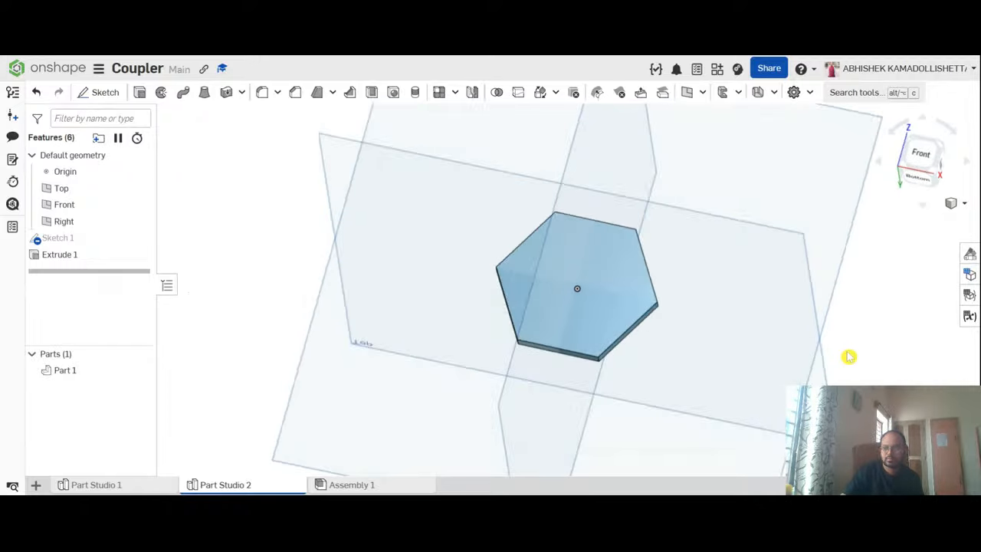
{"action": "left_click", "coordinate": [262, 92]}
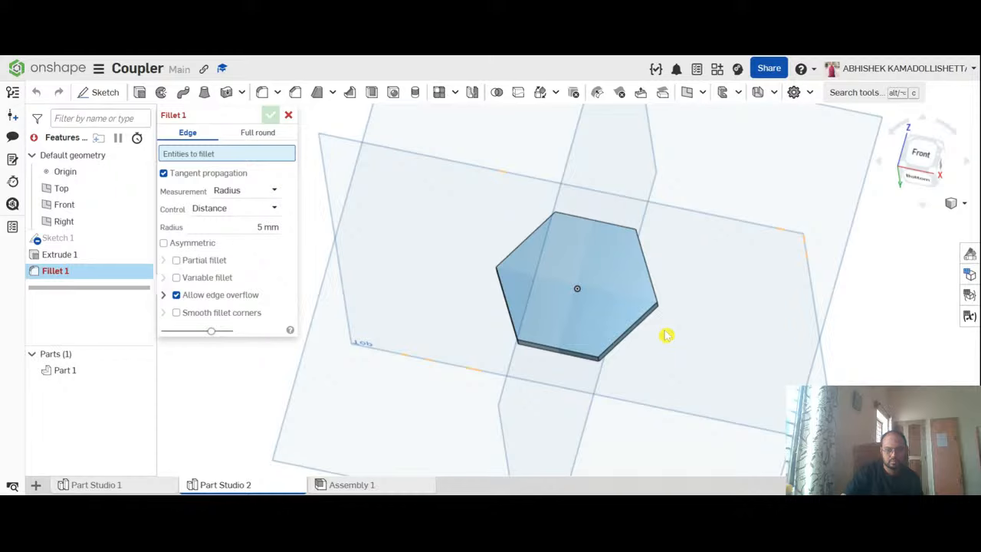
{"action": "right_click_drag", "start_coordinate": [663, 335], "coordinate": [657, 307]}
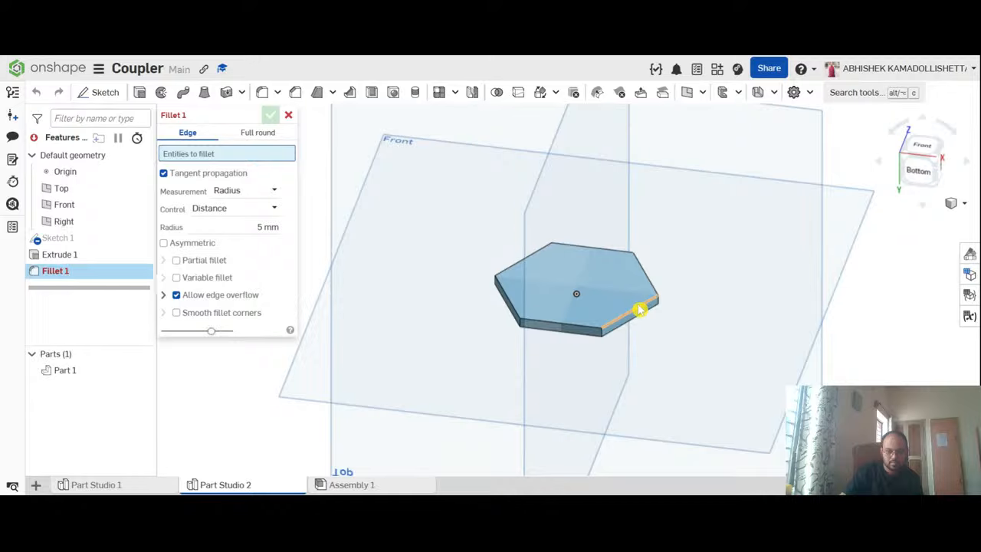
{"action": "left_click", "coordinate": [640, 310]}
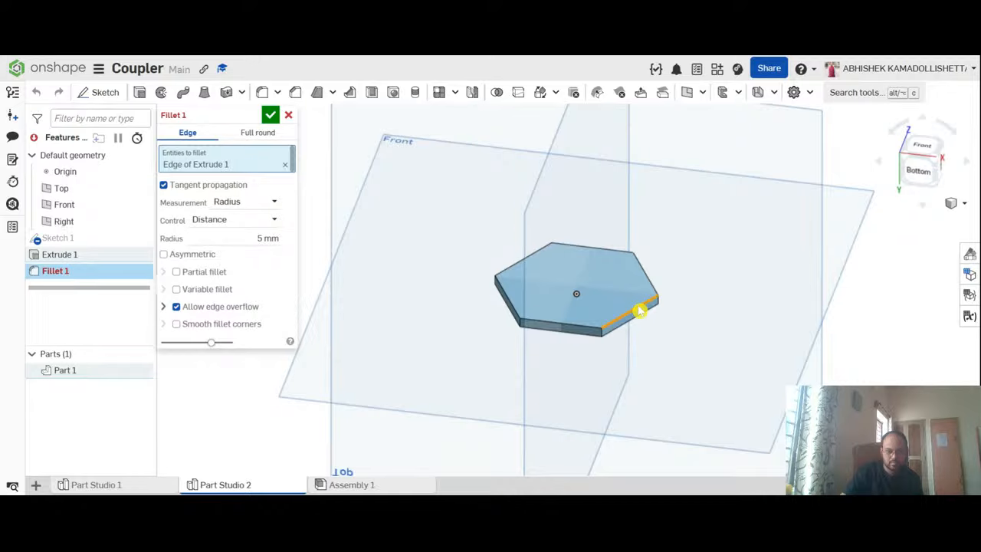
{"action": "left_click", "coordinate": [289, 116]}
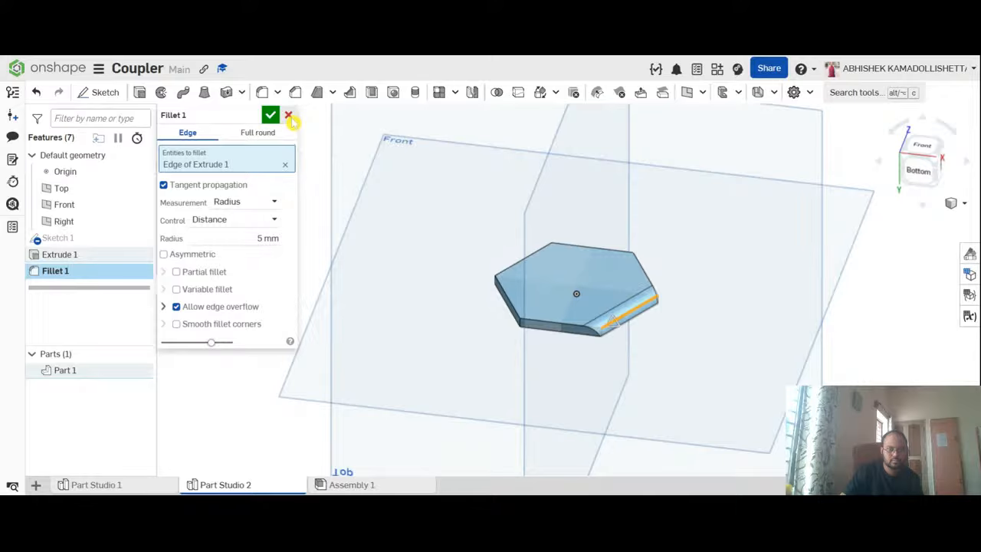
Step: Fillet all six outer edges of one hexagonal face of the plate with a 5 mm radius
{"action": "scroll", "coordinate": [590, 307], "scroll_direction": "up", "scroll_amount": 5}
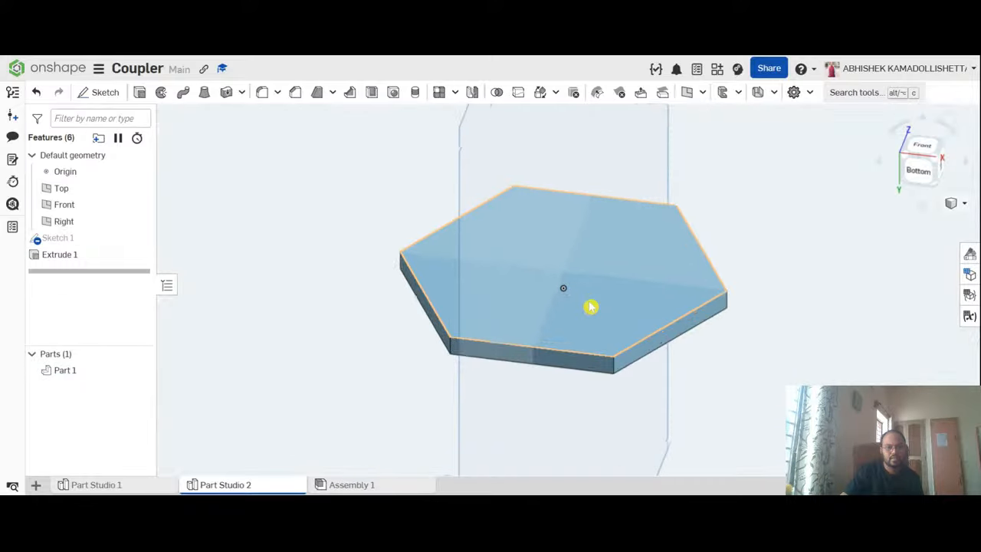
{"action": "scroll", "coordinate": [593, 330], "scroll_direction": "down", "scroll_amount": 2}
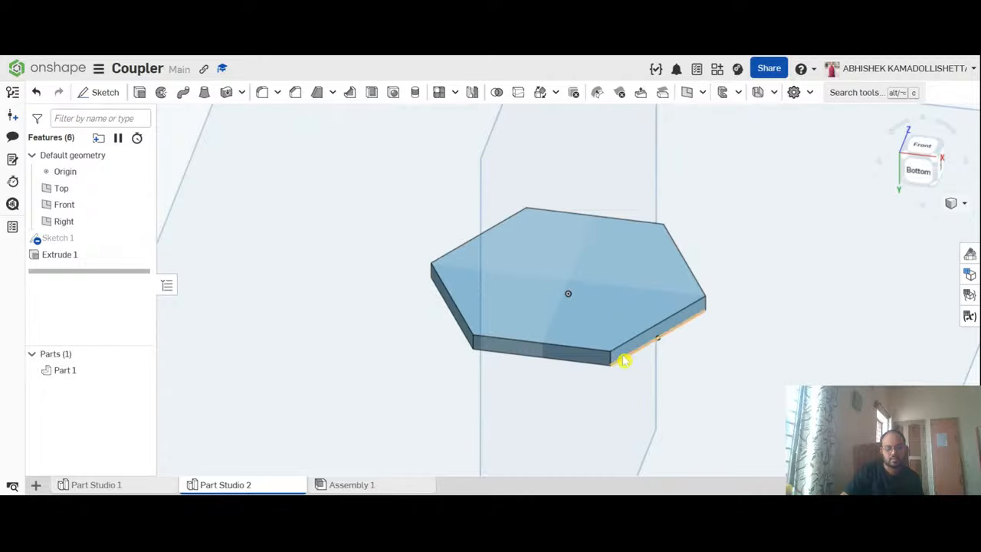
{"action": "scroll", "coordinate": [615, 357], "scroll_direction": "up", "scroll_amount": 2}
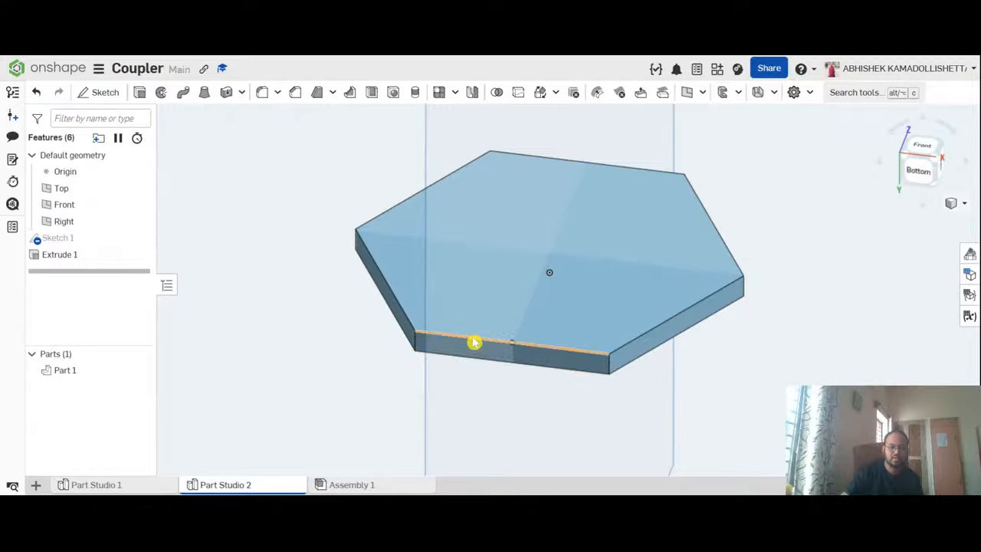
{"action": "left_click", "coordinate": [261, 93]}
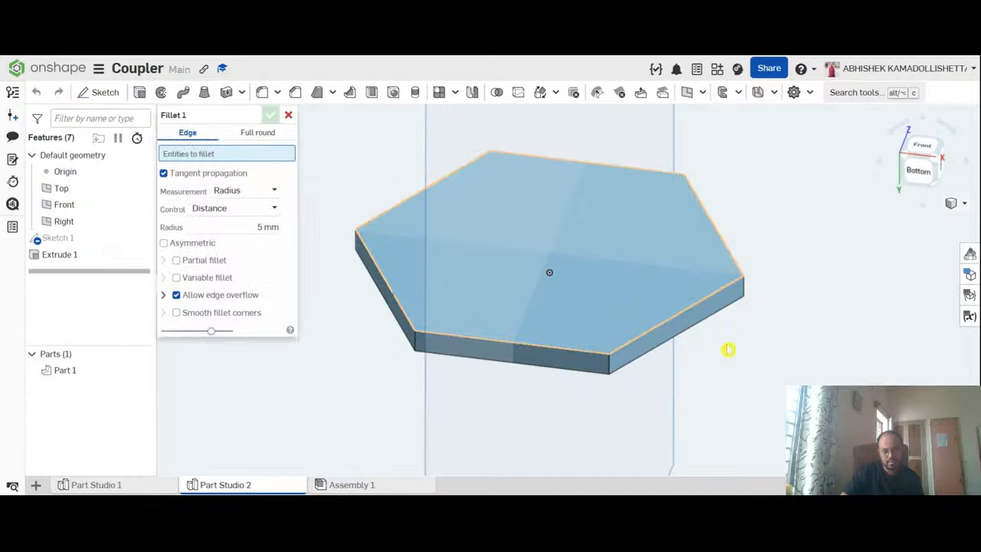
{"action": "left_click", "coordinate": [674, 330]}
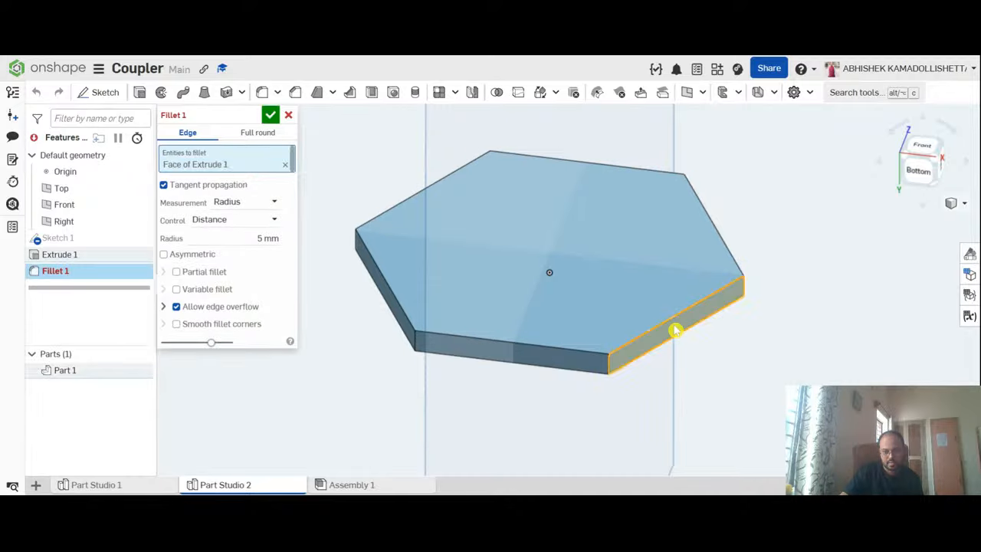
{"action": "left_click", "coordinate": [635, 340]}
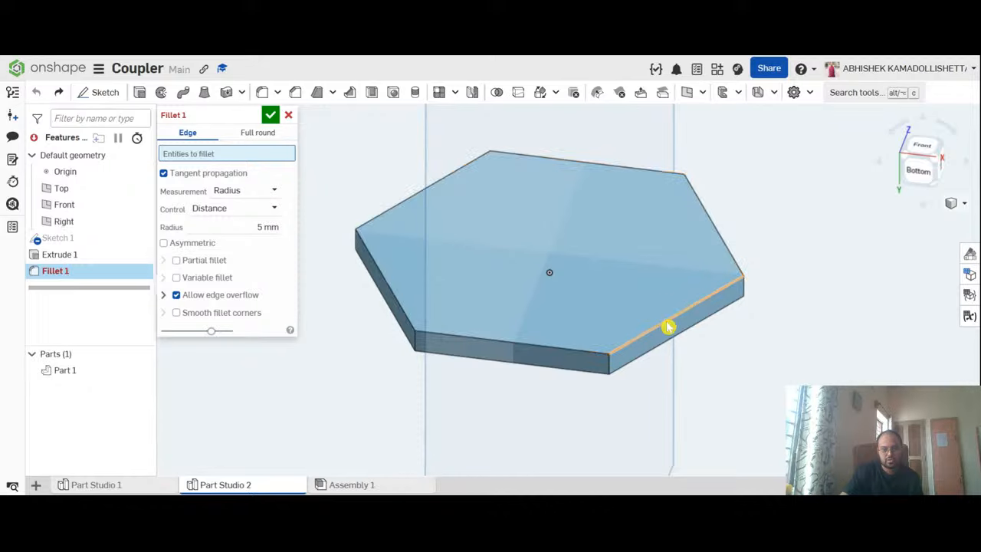
{"action": "left_click", "coordinate": [666, 324]}
{"action": "left_click", "coordinate": [559, 353]}
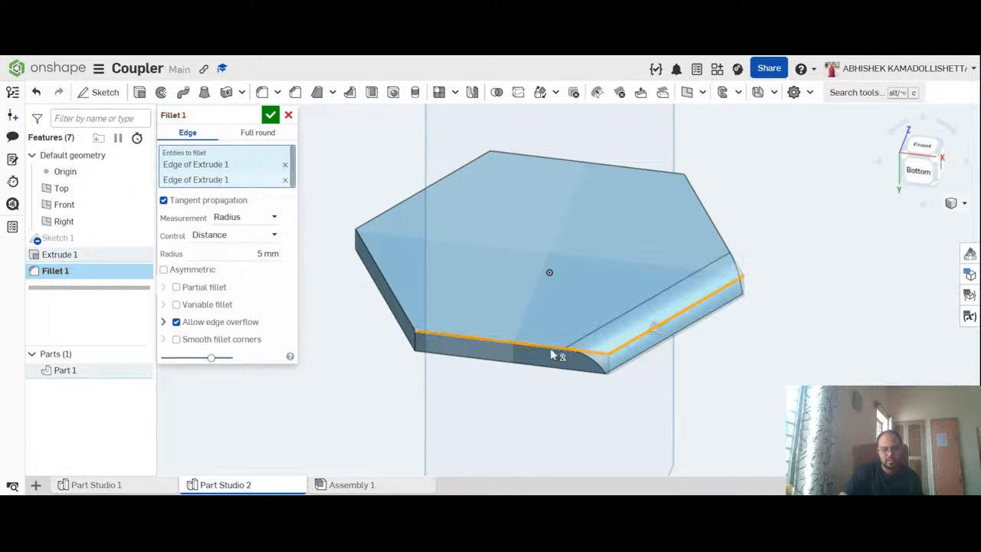
{"action": "left_click", "coordinate": [389, 288]}
{"action": "left_click", "coordinate": [397, 213]}
{"action": "left_click", "coordinate": [548, 161]}
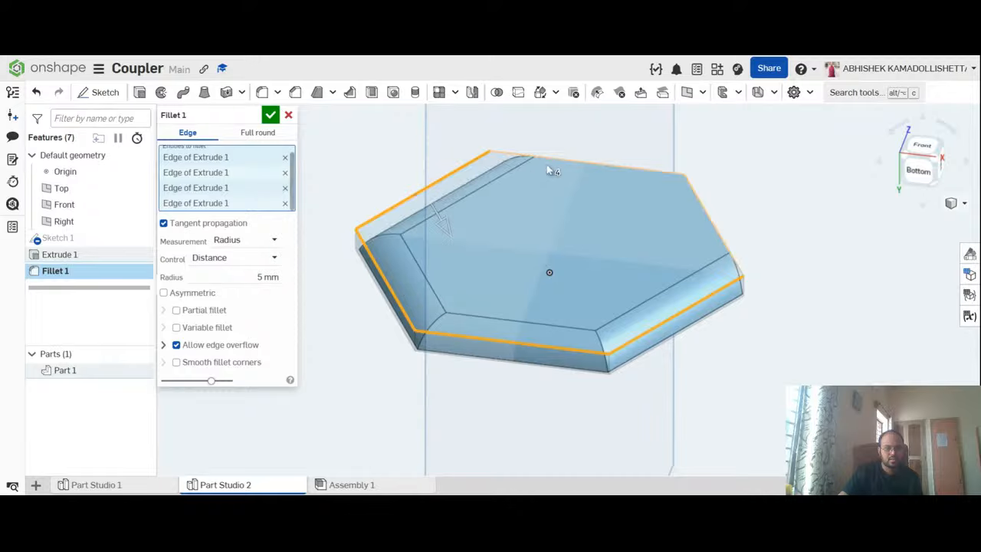
{"action": "left_click", "coordinate": [723, 222]}
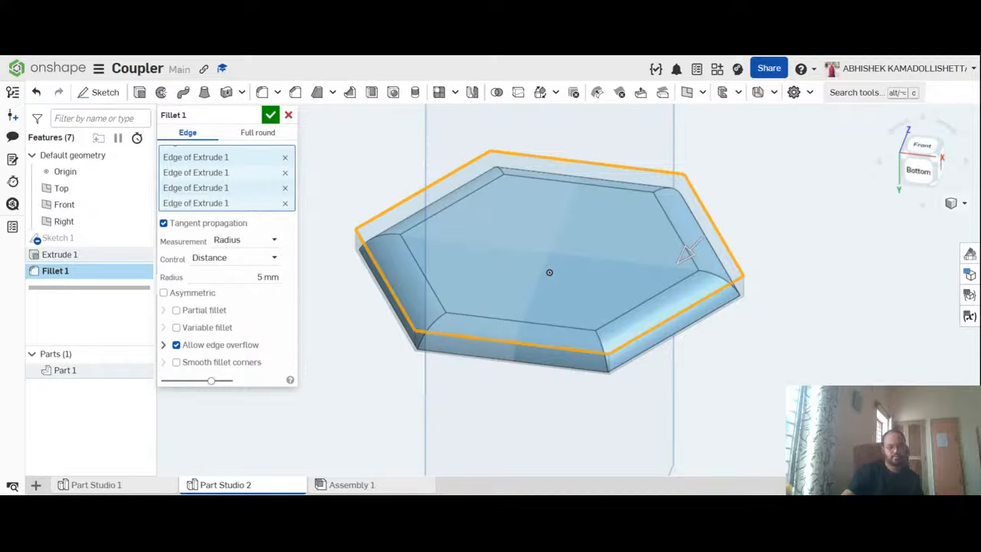
{"action": "mouse_move", "coordinate": [686, 254]}
{"action": "right_mouse_down"}
{"action": "mouse_move", "coordinate": [679, 329]}
{"action": "mouse_move", "coordinate": [684, 230]}
{"action": "mouse_move", "coordinate": [687, 281]}
{"action": "right_mouse_up"}
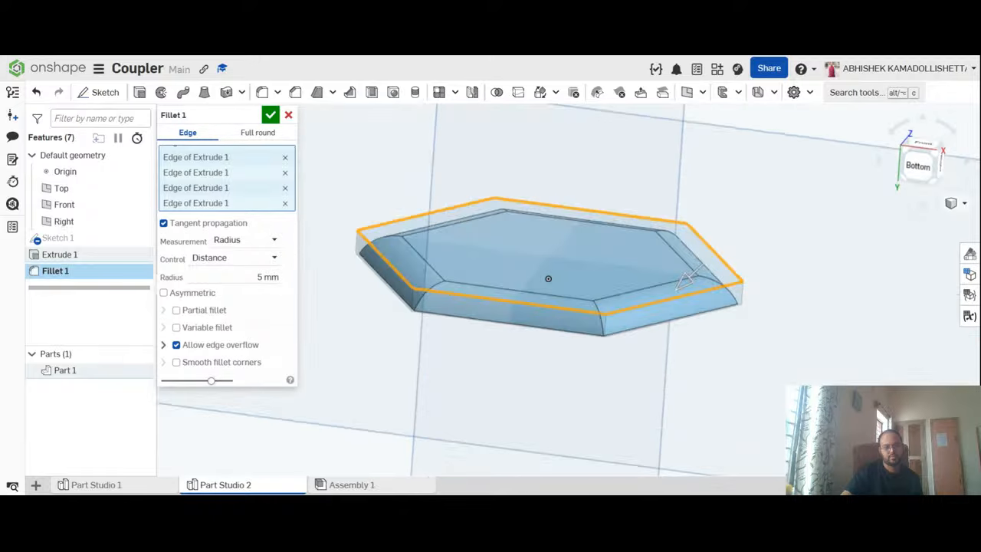
{"action": "left_click", "coordinate": [573, 337]}
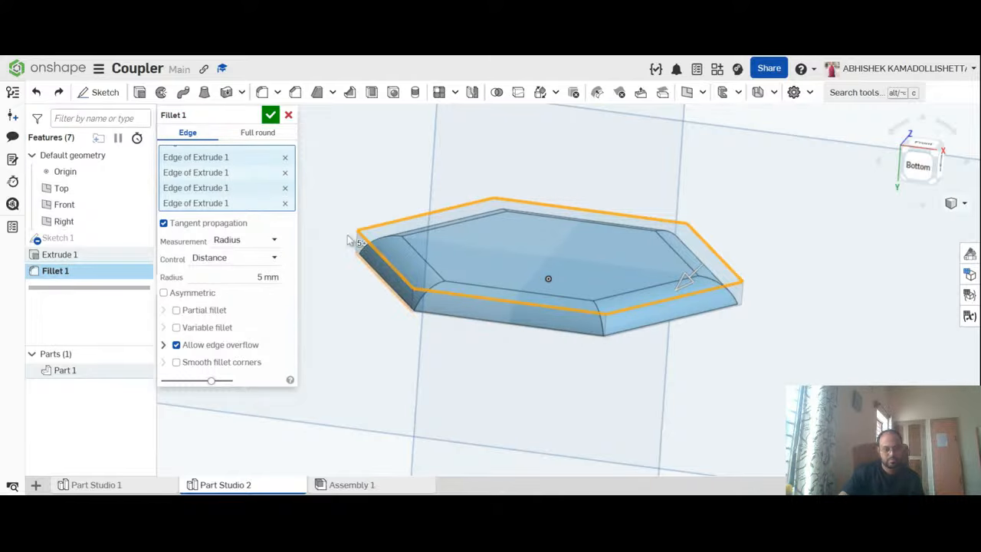
{"action": "left_click", "coordinate": [279, 114]}
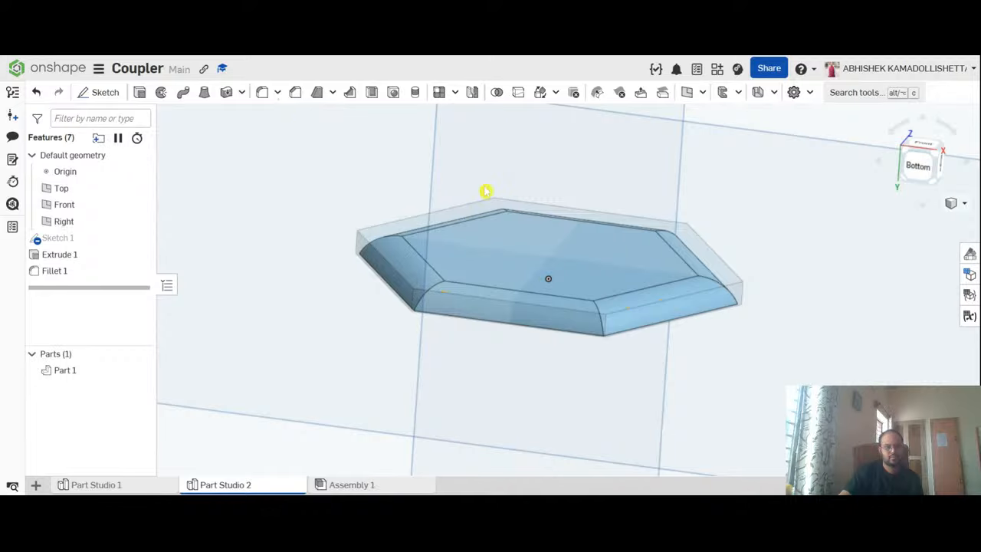
Step: Start a sketch on the plate's flat, unfilleted hexagonal face, viewed square-on from the back
{"action": "right_click_drag", "start_coordinate": [830, 302], "coordinate": [801, 311]}
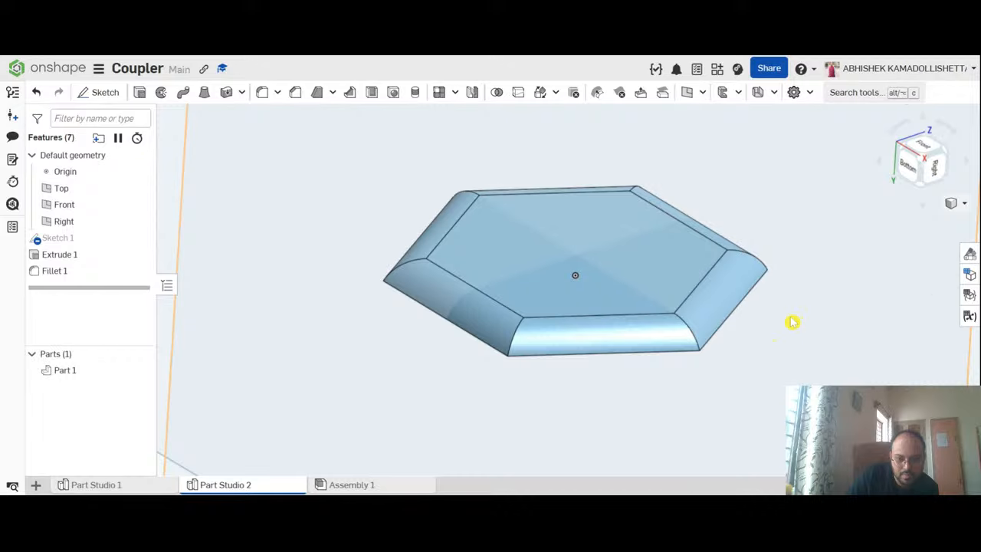
{"action": "right_click_drag", "start_coordinate": [792, 322], "coordinate": [797, 280]}
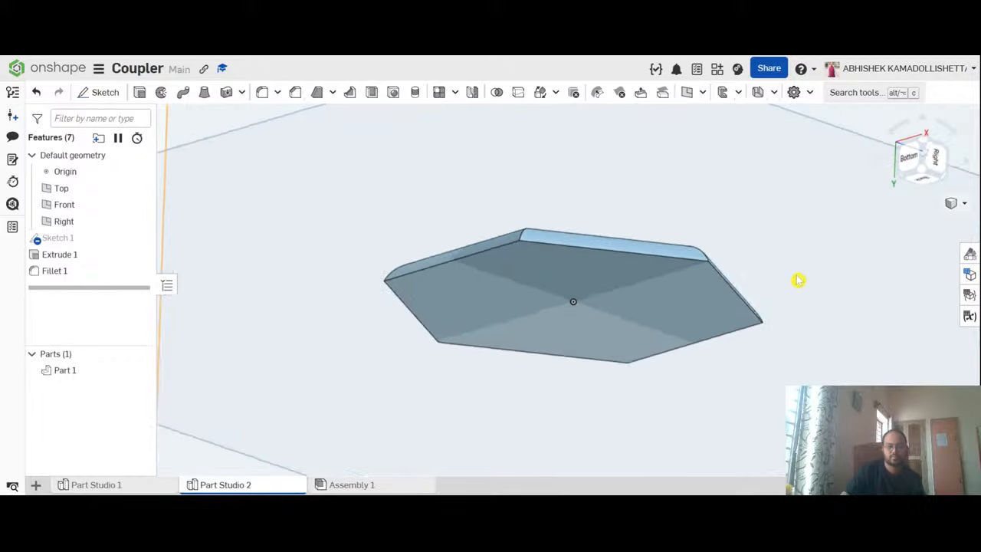
{"action": "right_click_drag", "start_coordinate": [786, 377], "coordinate": [797, 336]}
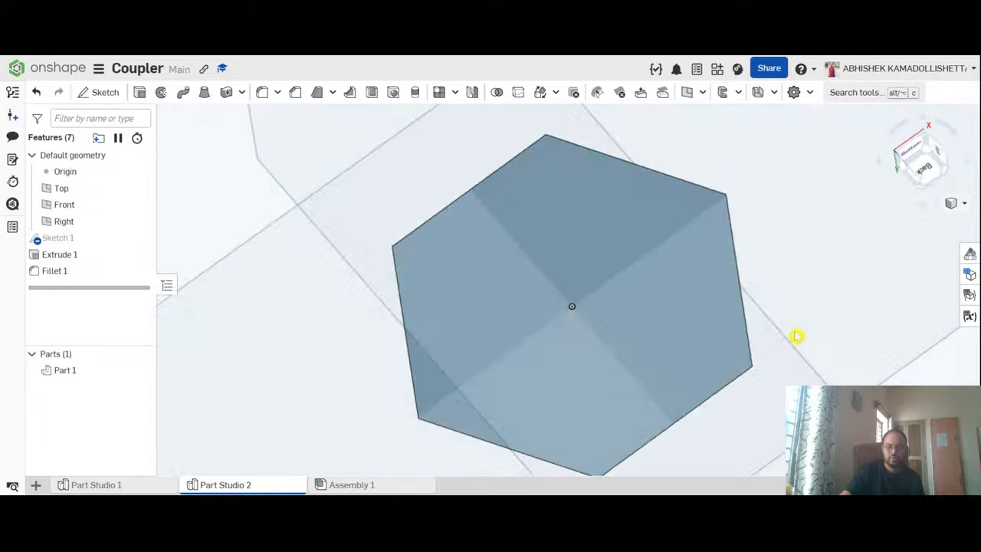
{"action": "left_click", "coordinate": [497, 227]}
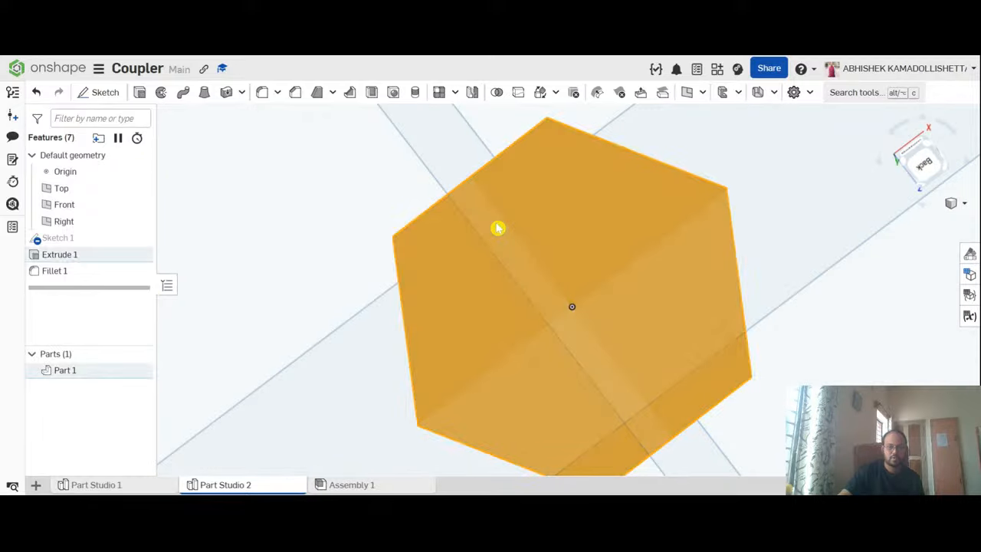
{"action": "left_click", "coordinate": [924, 176]}
{"action": "left_click", "coordinate": [815, 324]}
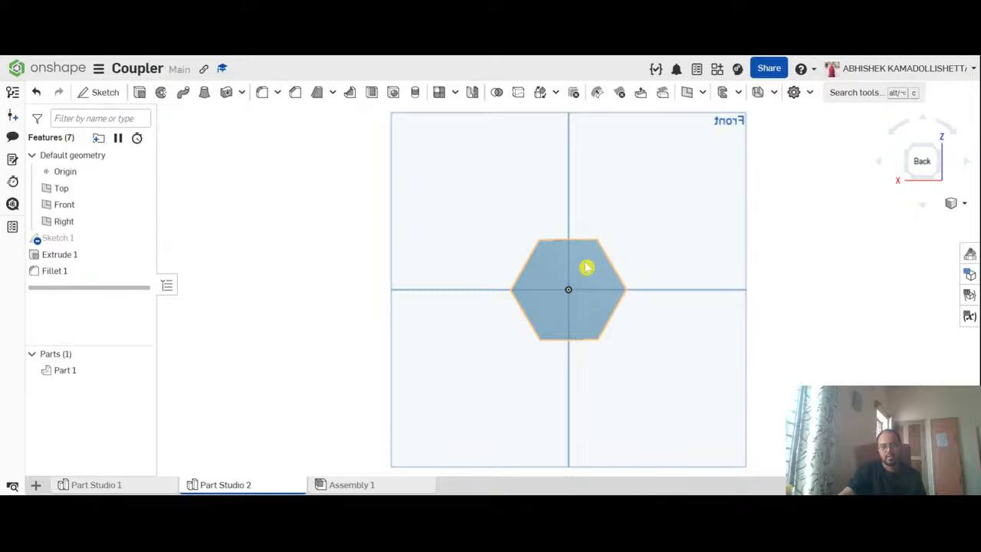
{"action": "left_click", "coordinate": [586, 267]}
{"action": "left_click", "coordinate": [803, 272]}
{"action": "scroll", "coordinate": [579, 292], "scroll_direction": "up", "scroll_amount": 5}
{"action": "left_click", "coordinate": [592, 271]}
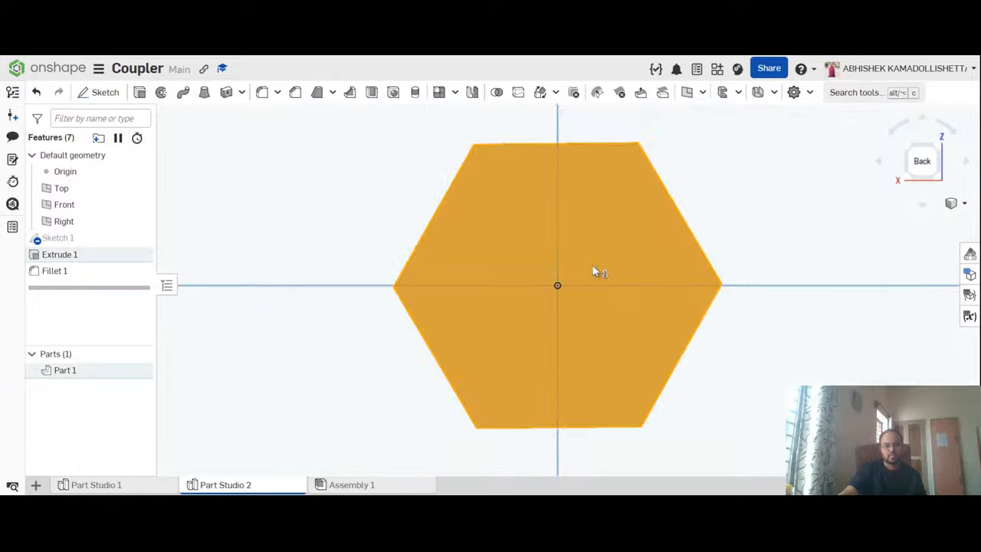
{"action": "left_click", "coordinate": [99, 92]}
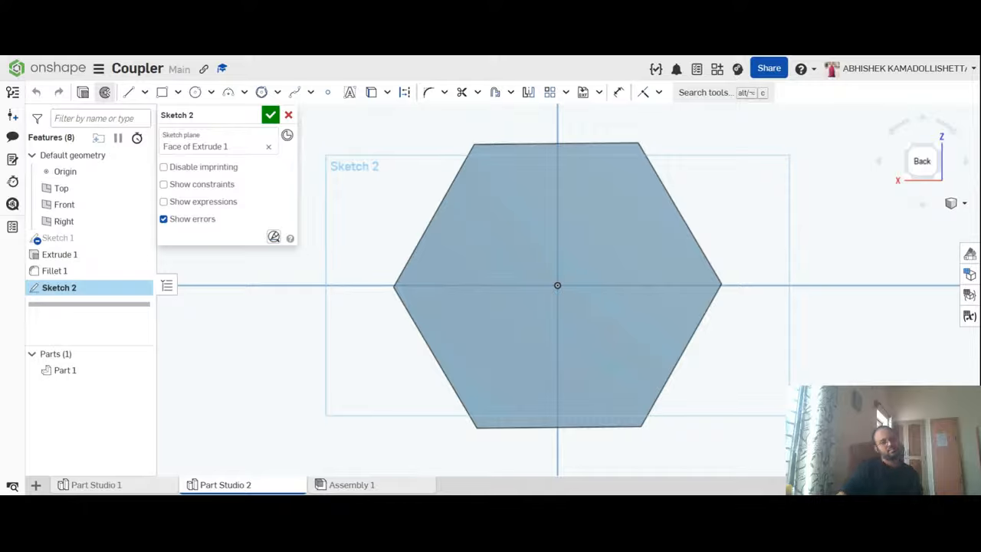
Step: Sketch a 20 mm diameter circle centred on the origin and finish the sketch
{"action": "left_click", "coordinate": [211, 92]}
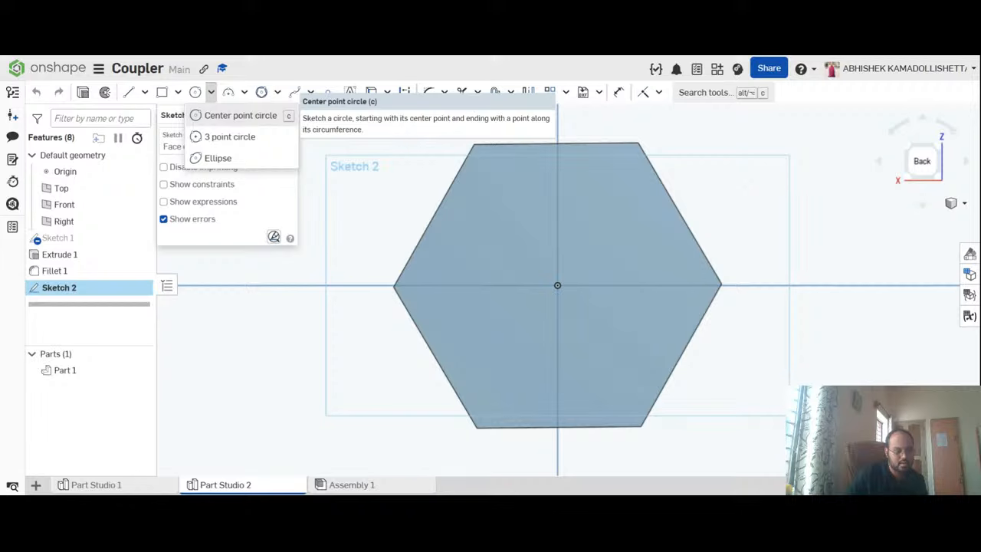
{"action": "left_click", "coordinate": [234, 116]}
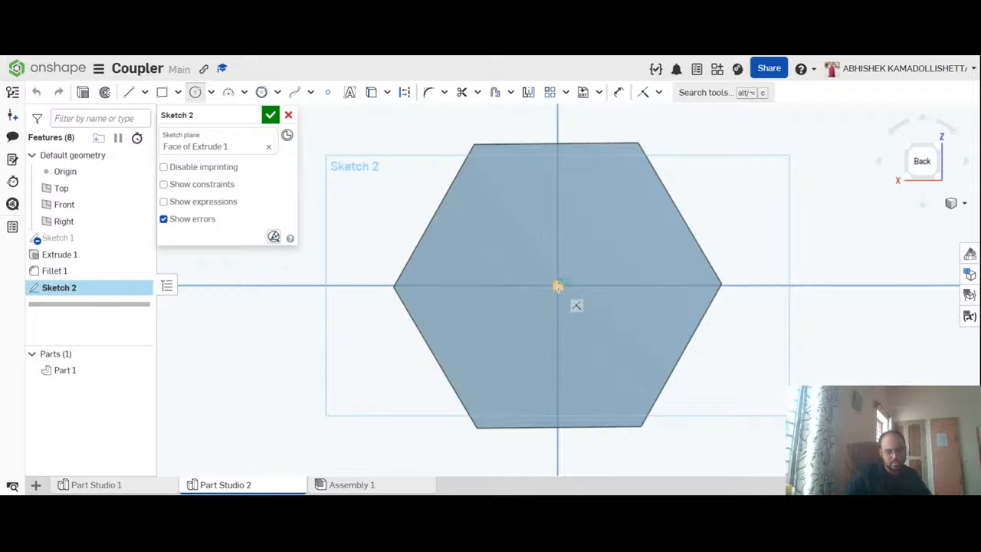
{"action": "left_click", "coordinate": [557, 285]}
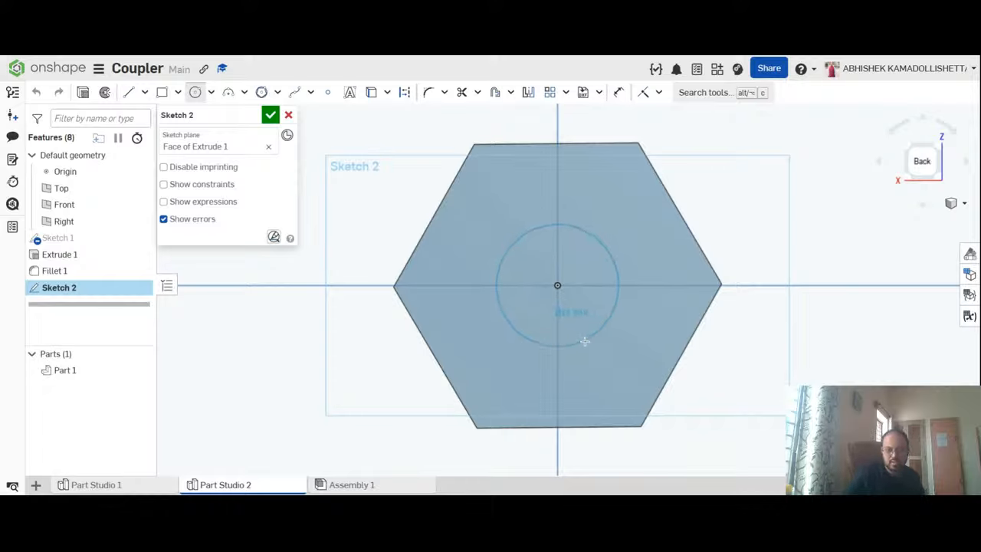
{"action": "left_click", "coordinate": [584, 343]}
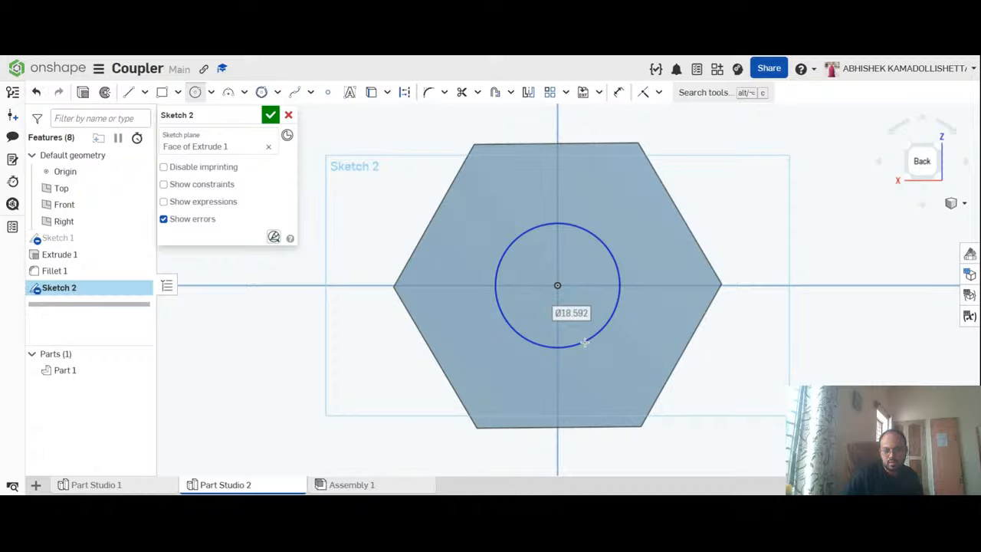
{"action": "type", "text": "20"}
{"action": "key", "text": "Return"}
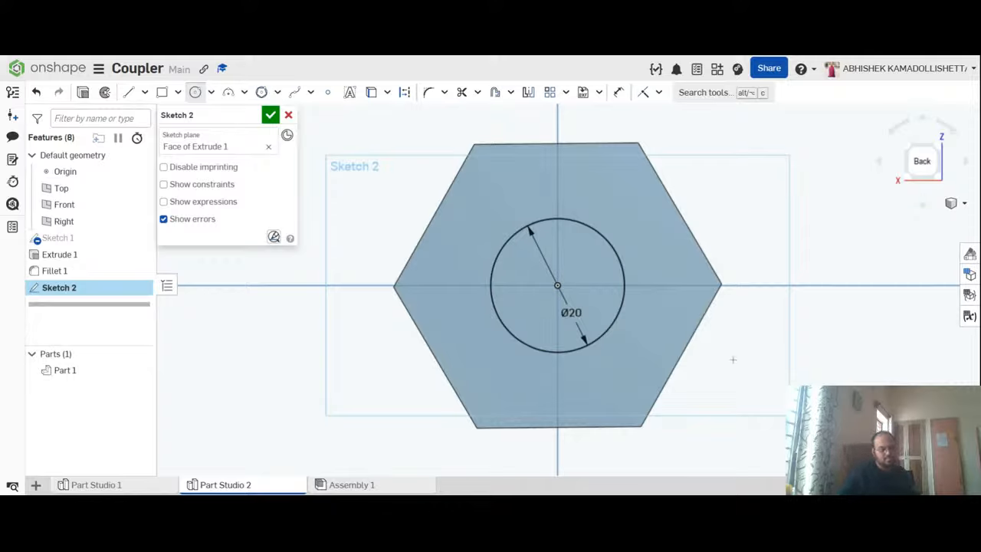
{"action": "left_click", "coordinate": [271, 114]}
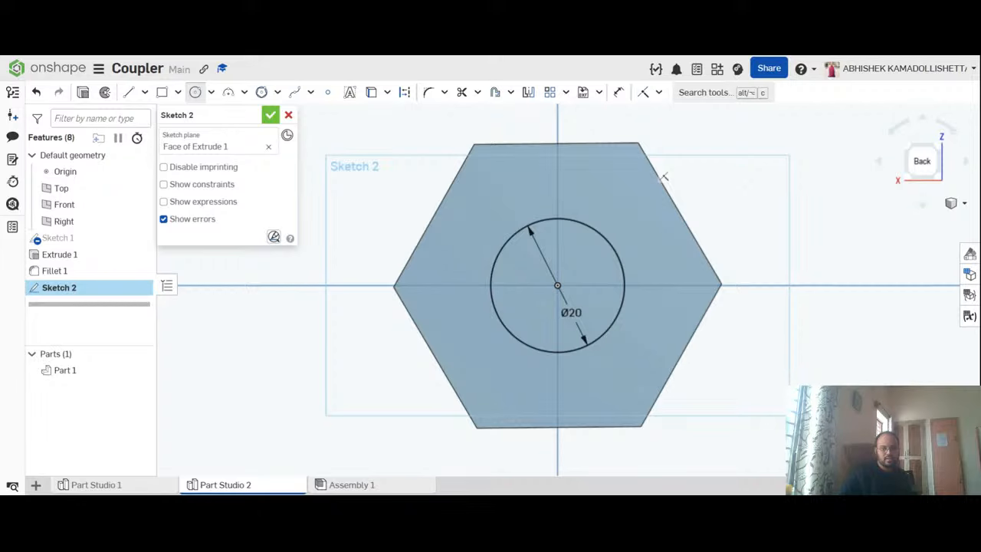
{"action": "left_click", "coordinate": [270, 114]}
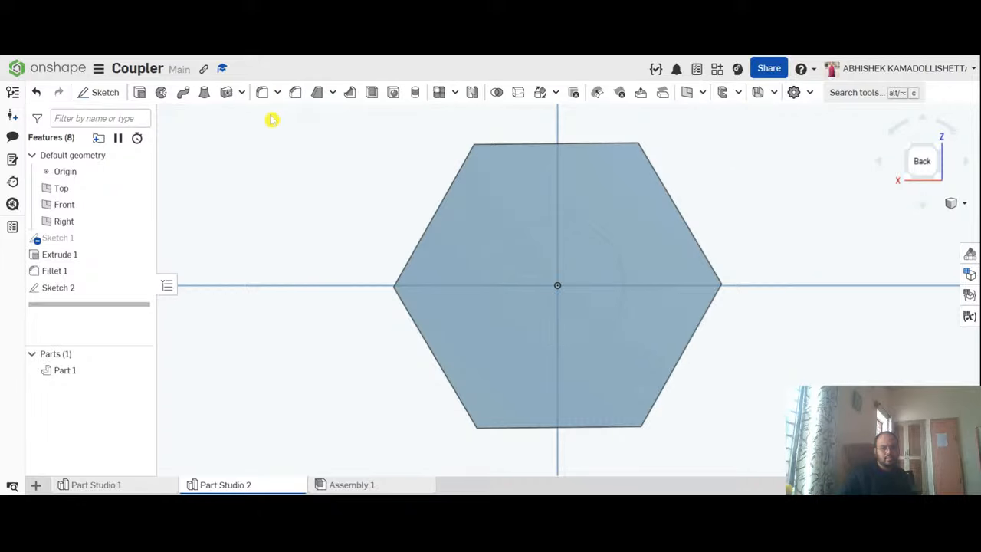
Step: Extrude the circle region outward from the flat face by a blind depth of 70 mm, added to the hexagonal part
{"action": "left_click", "coordinate": [596, 253]}
{"action": "mouse_move", "coordinate": [881, 376]}
{"action": "right_mouse_down"}
{"action": "mouse_move", "coordinate": [830, 386]}
{"action": "mouse_move", "coordinate": [845, 385]}
{"action": "right_mouse_up"}
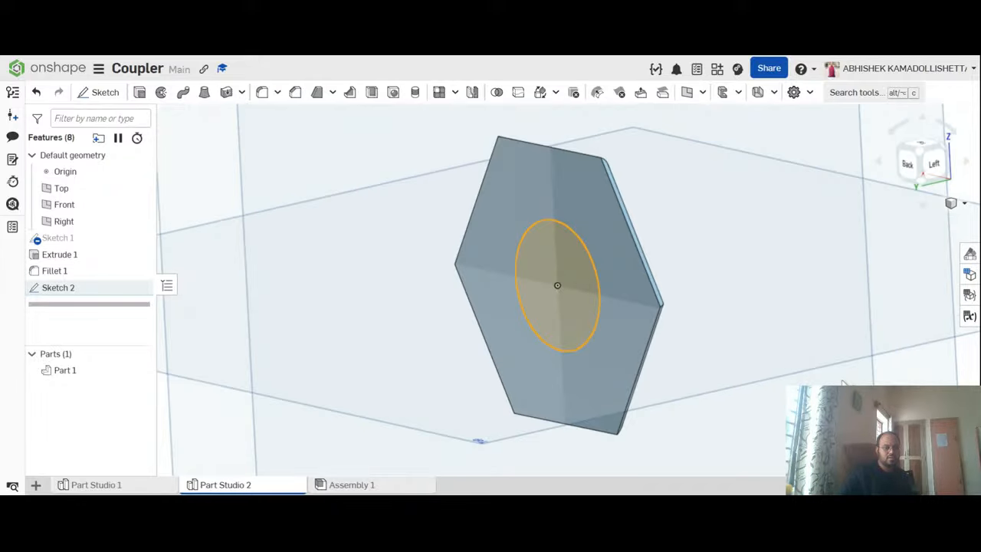
{"action": "left_click", "coordinate": [139, 92]}
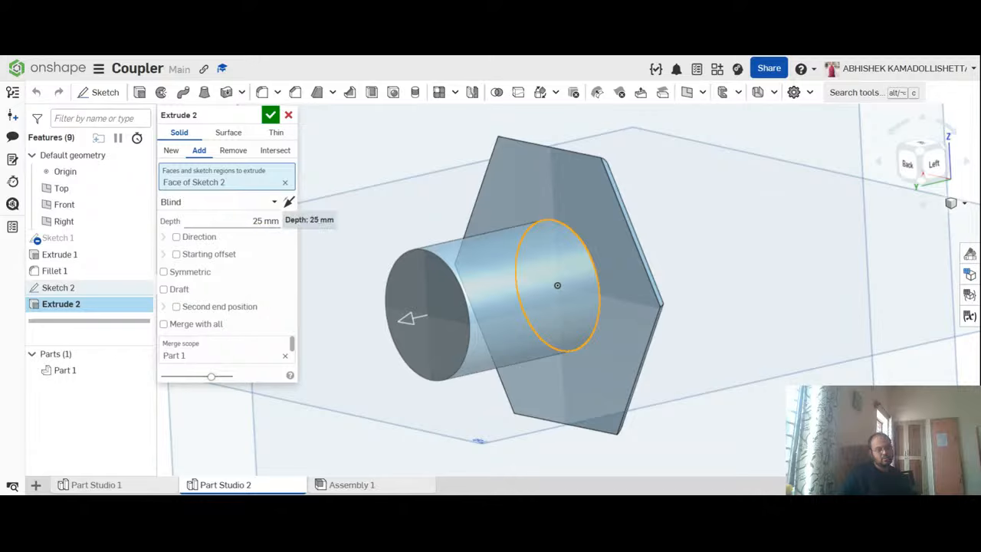
{"action": "left_click", "coordinate": [265, 220]}
{"action": "scroll", "coordinate": [617, 298], "scroll_direction": "down", "scroll_amount": 4}
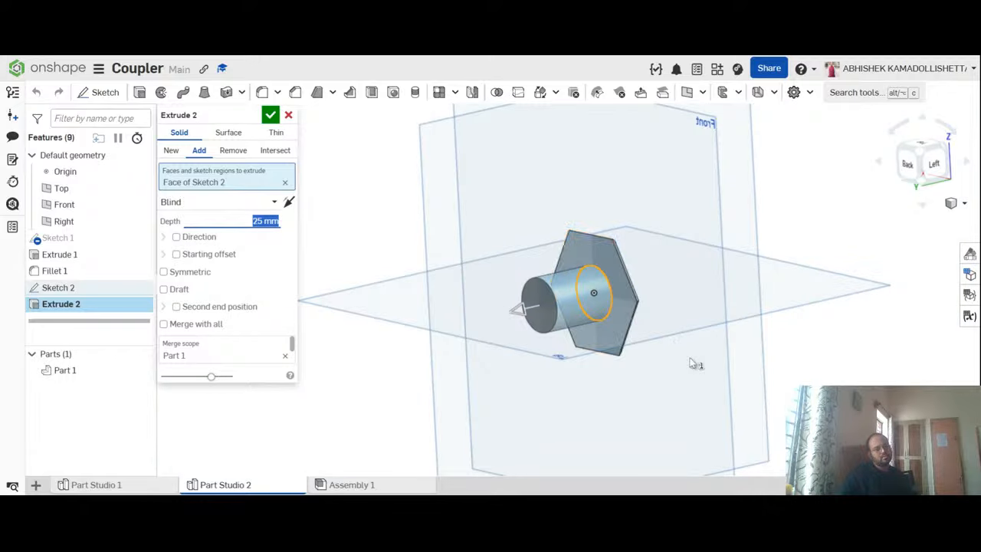
{"action": "type", "text": "7"}
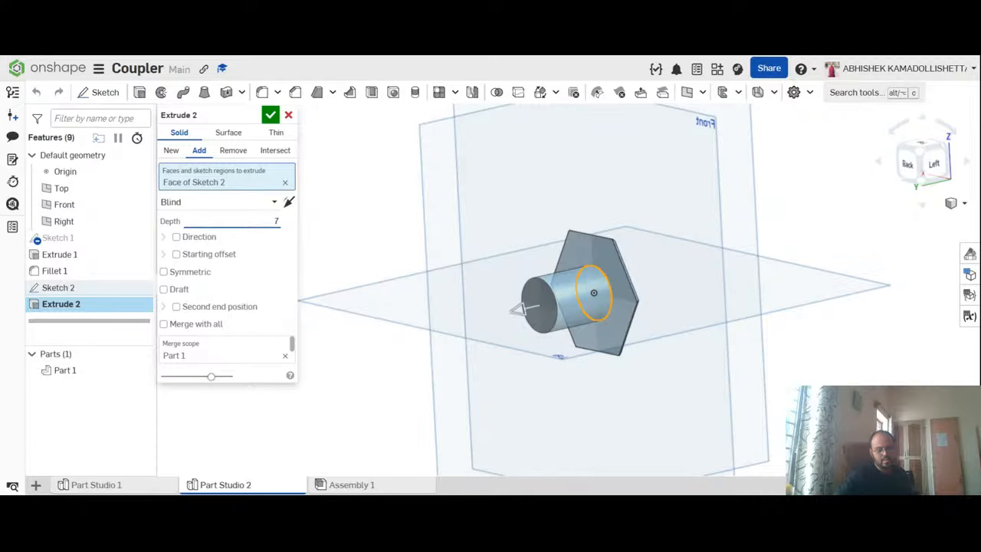
{"action": "type", "text": "0"}
{"action": "key", "text": "Return"}
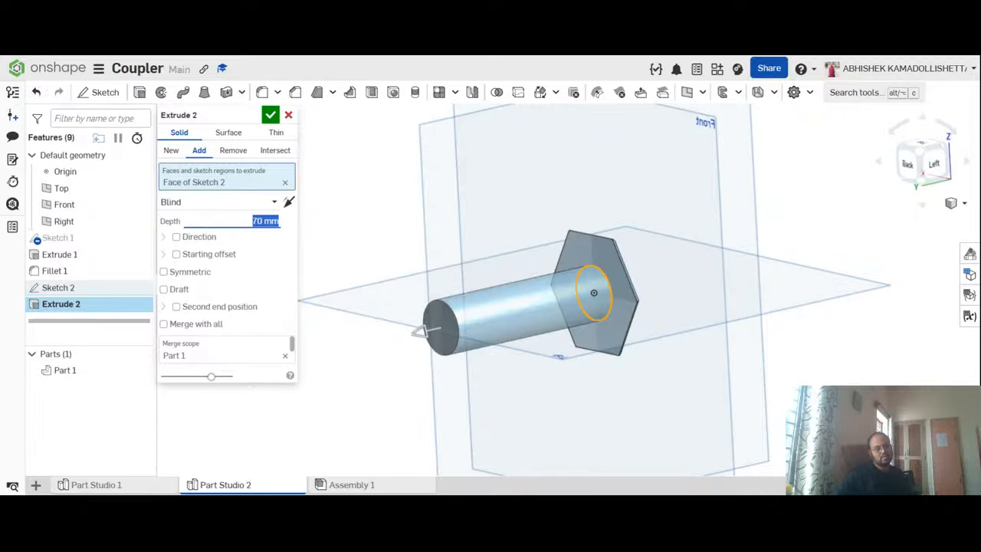
{"action": "right_click_drag", "start_coordinate": [827, 351], "coordinate": [812, 365]}
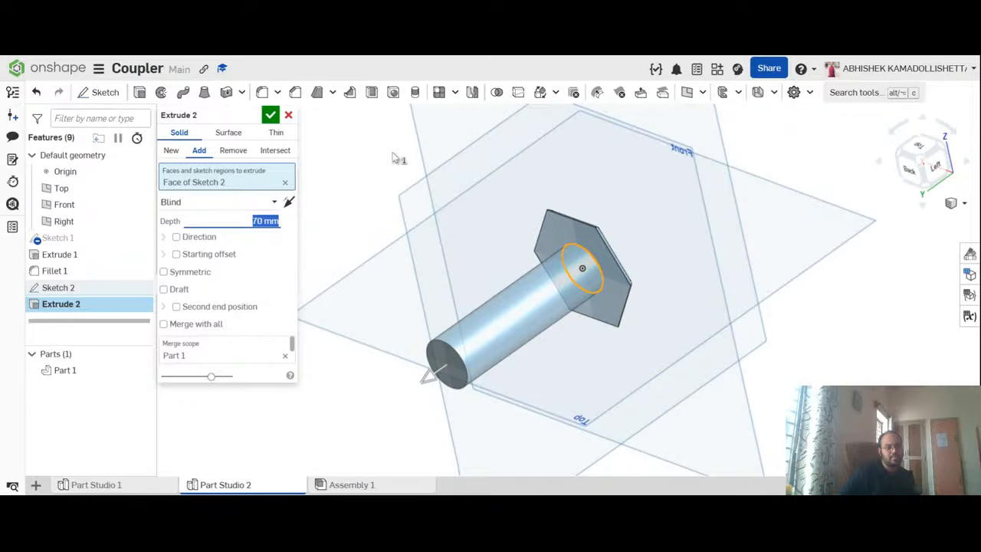
{"action": "left_click", "coordinate": [272, 116]}
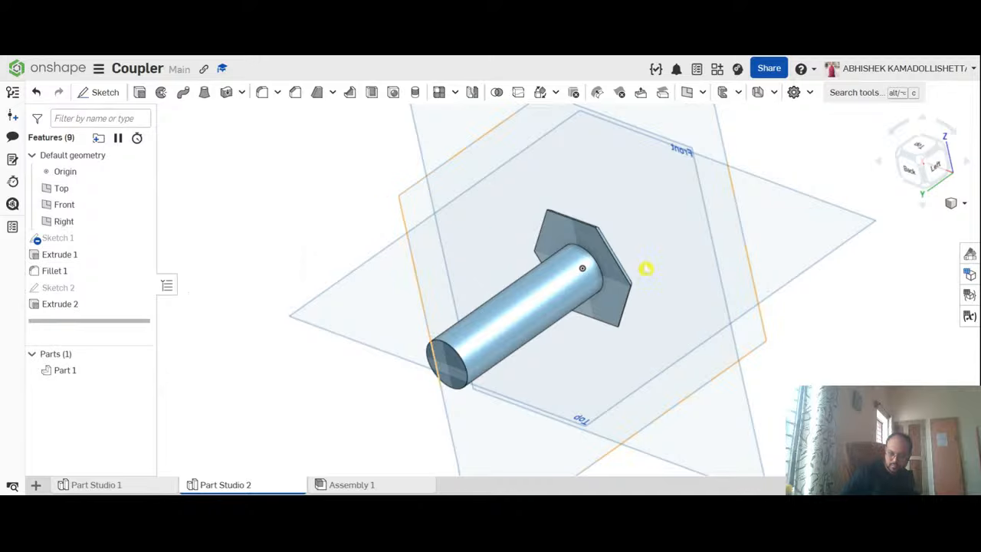
{"action": "right_click_drag", "start_coordinate": [789, 303], "coordinate": [712, 263]}
{"action": "scroll", "coordinate": [550, 249], "scroll_direction": "up", "scroll_amount": 3}
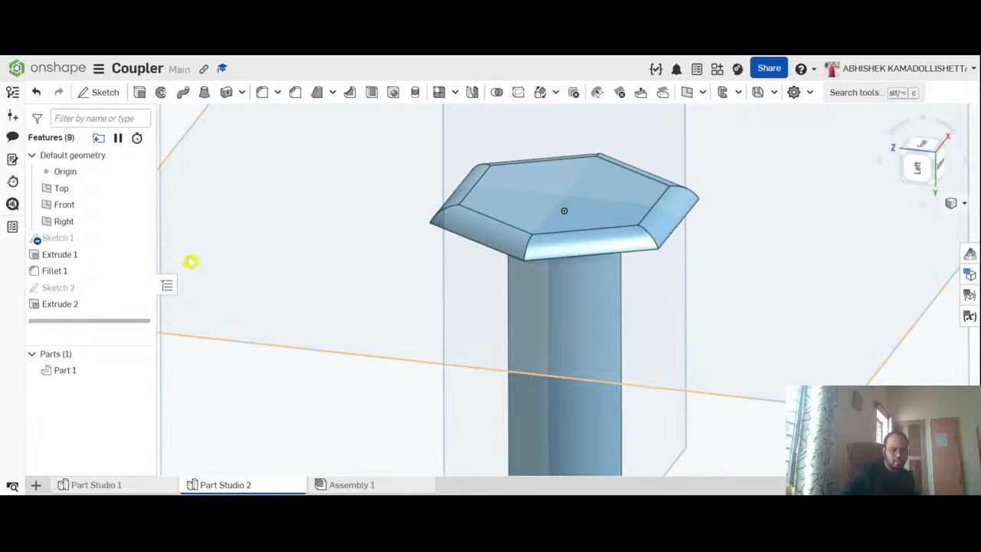
{"action": "scroll", "coordinate": [506, 195], "scroll_direction": "up", "scroll_amount": 3}
{"action": "scroll", "coordinate": [540, 218], "scroll_direction": "down", "scroll_amount": 3}
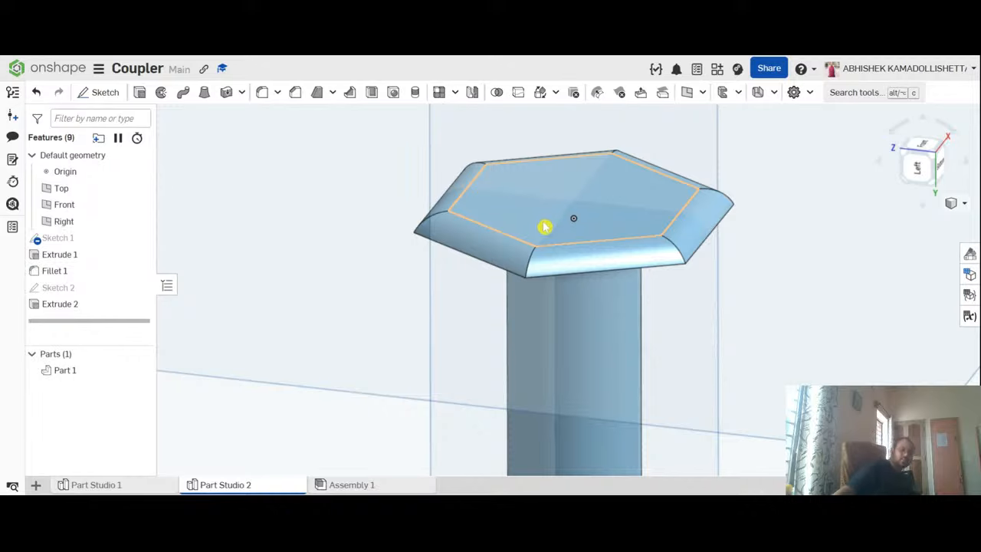
Step: Set the extrusion depth of the hexagonal bolt head to 5 mm
{"action": "scroll", "coordinate": [582, 214], "scroll_direction": "down", "scroll_amount": 3}
{"action": "scroll", "coordinate": [586, 211], "scroll_direction": "up", "scroll_amount": 3}
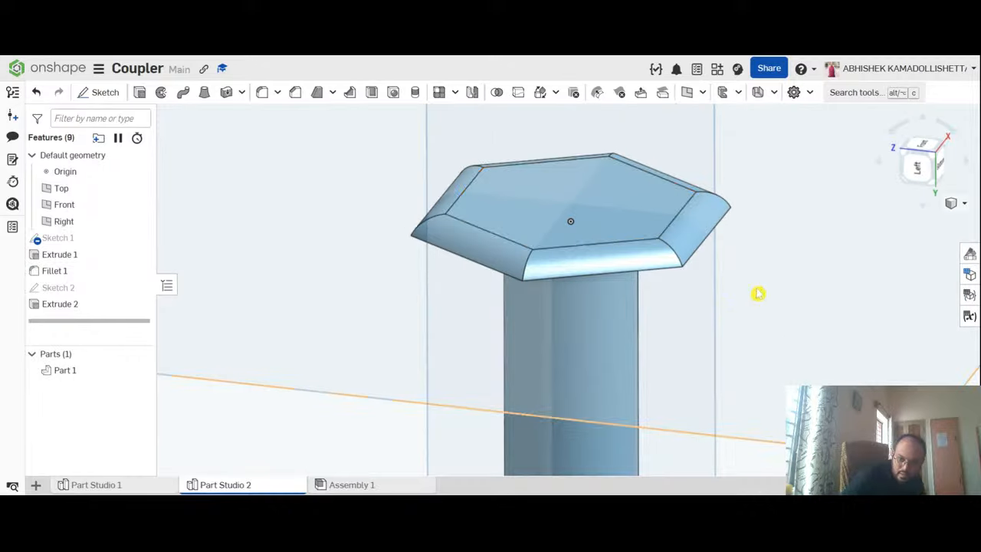
{"action": "mouse_move", "coordinate": [756, 291]}
{"action": "right_mouse_down"}
{"action": "mouse_move", "coordinate": [756, 271]}
{"action": "mouse_move", "coordinate": [771, 307]}
{"action": "mouse_move", "coordinate": [757, 286]}
{"action": "mouse_move", "coordinate": [760, 298]}
{"action": "right_mouse_up"}
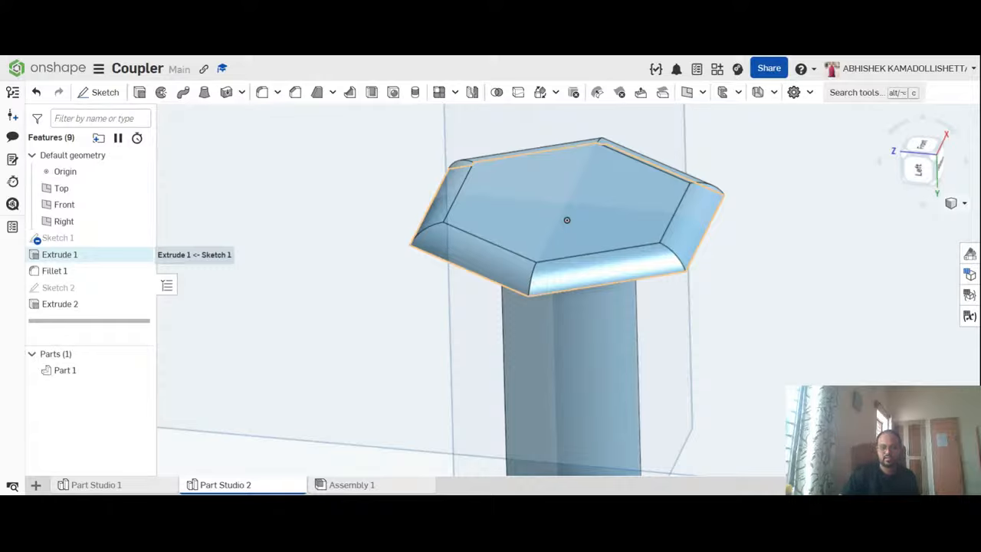
{"action": "right_click_drag", "start_coordinate": [695, 340], "coordinate": [729, 278]}
{"action": "left_click", "coordinate": [611, 222]}
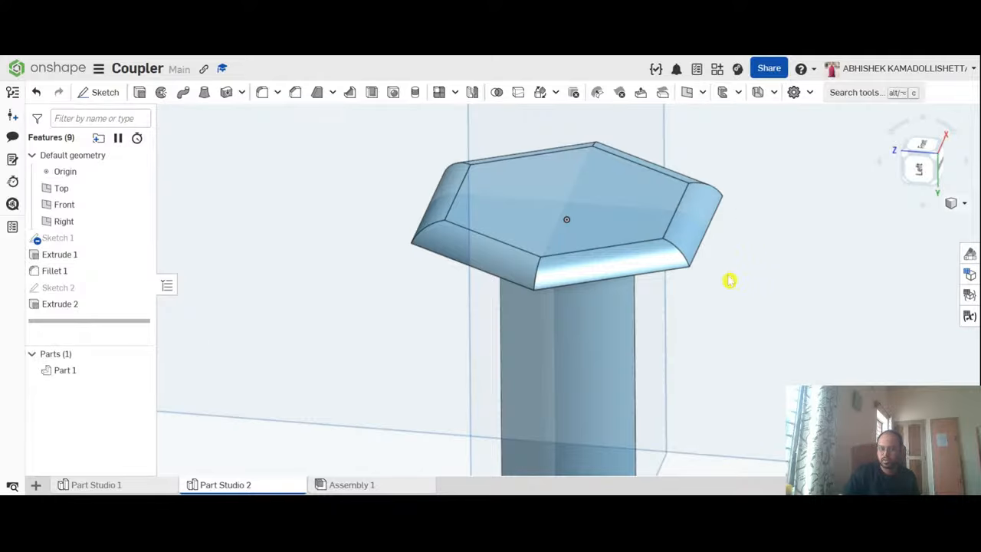
{"action": "double_click", "coordinate": [90, 259]}
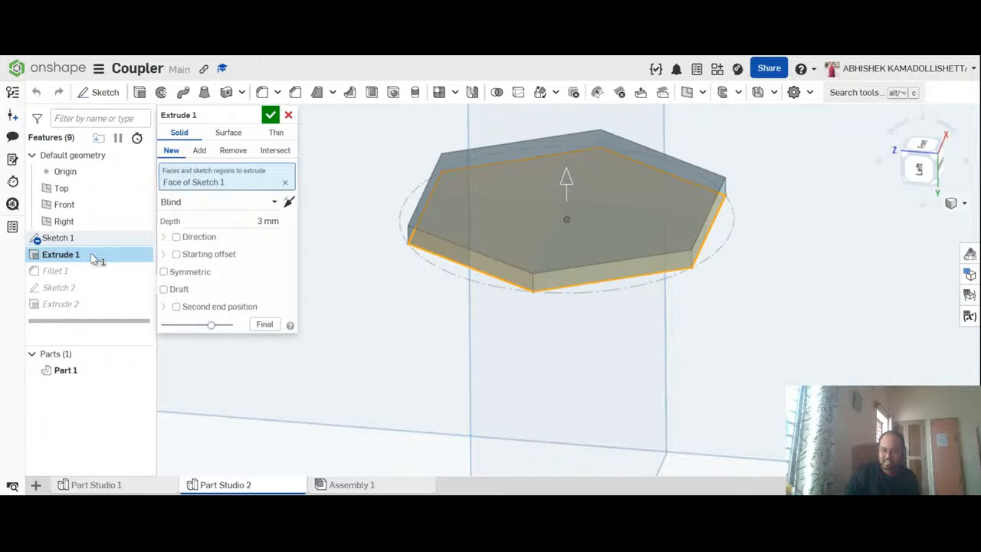
{"action": "left_click", "coordinate": [269, 221]}
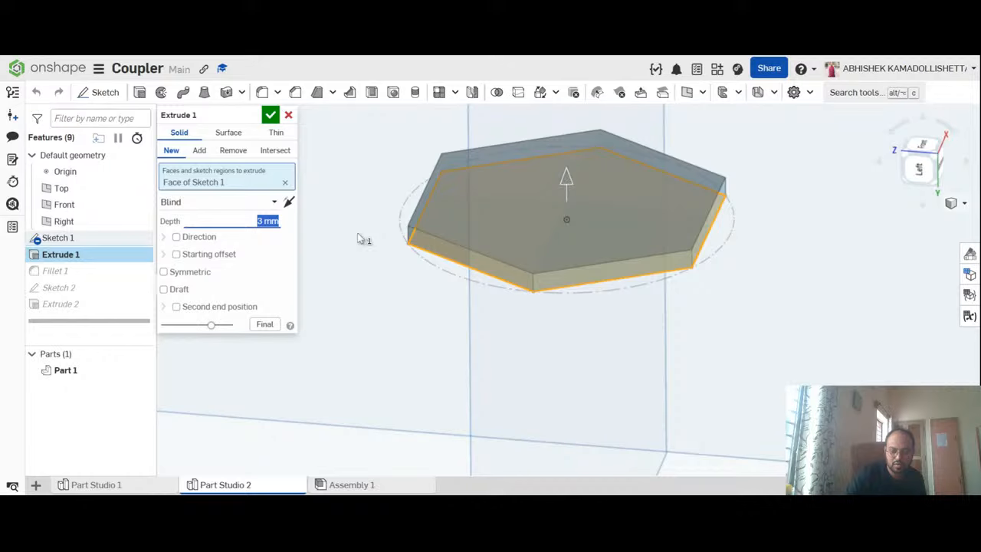
{"action": "type", "text": "5"}
{"action": "key", "text": "Return"}
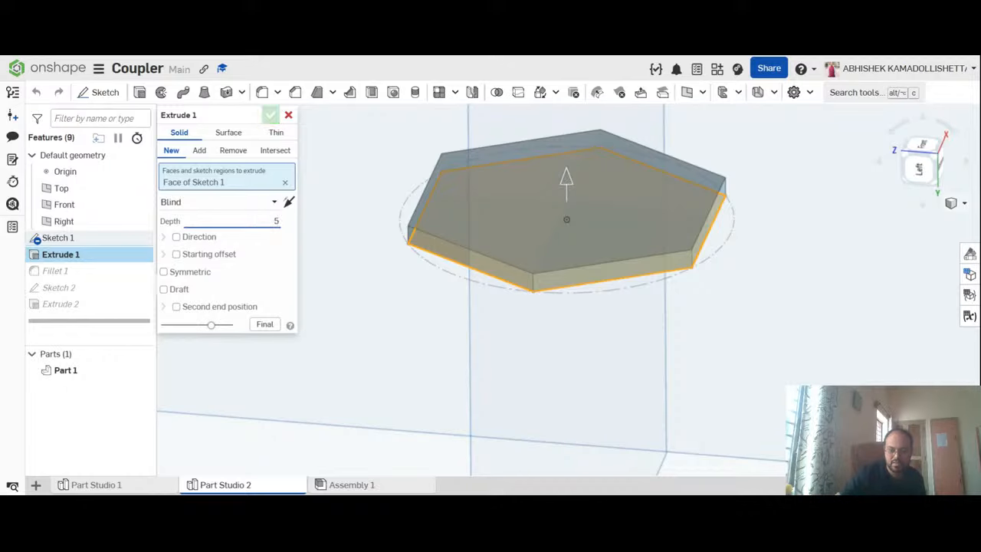
{"action": "left_click", "coordinate": [272, 116]}
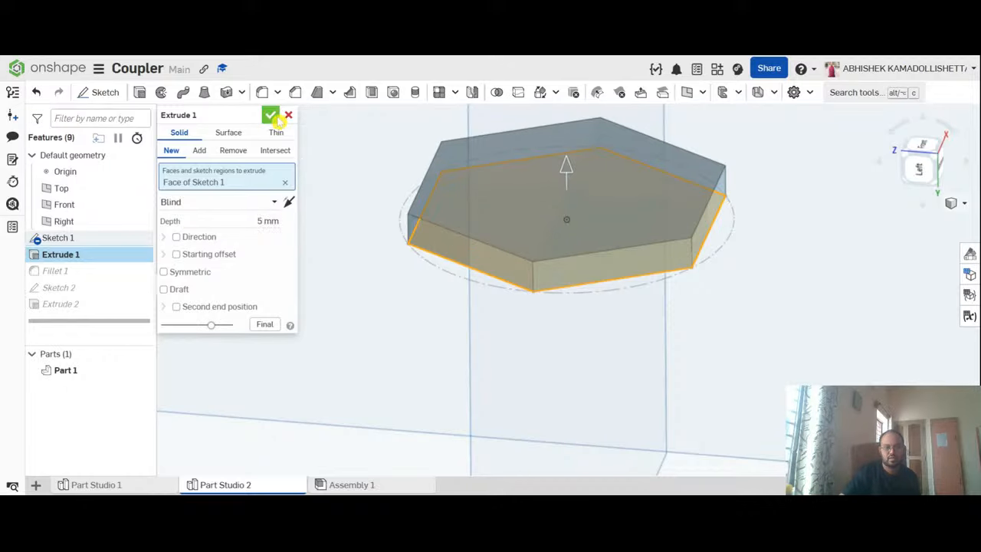
{"action": "scroll", "coordinate": [803, 303], "scroll_direction": "down", "scroll_amount": 3}
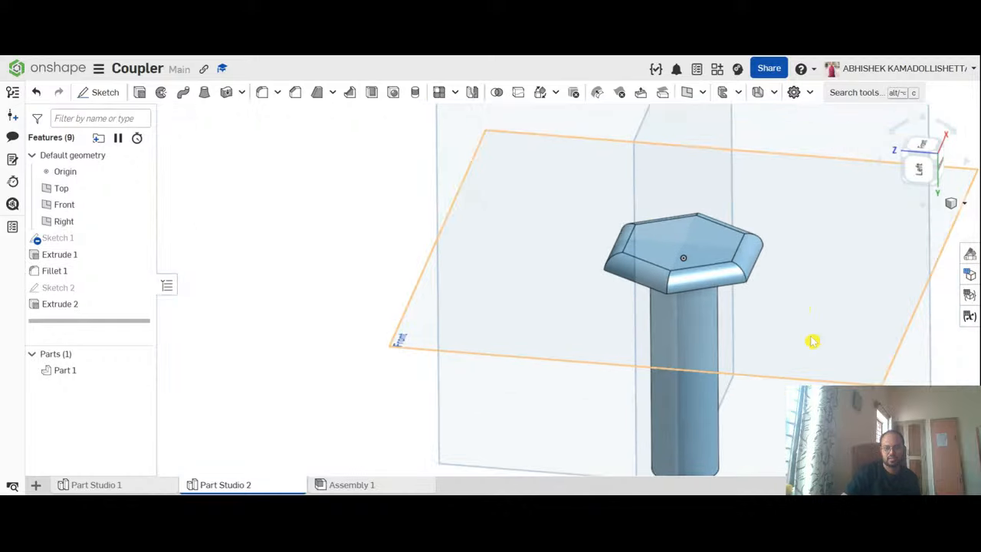
{"action": "right_click_drag", "start_coordinate": [812, 342], "coordinate": [834, 239]}
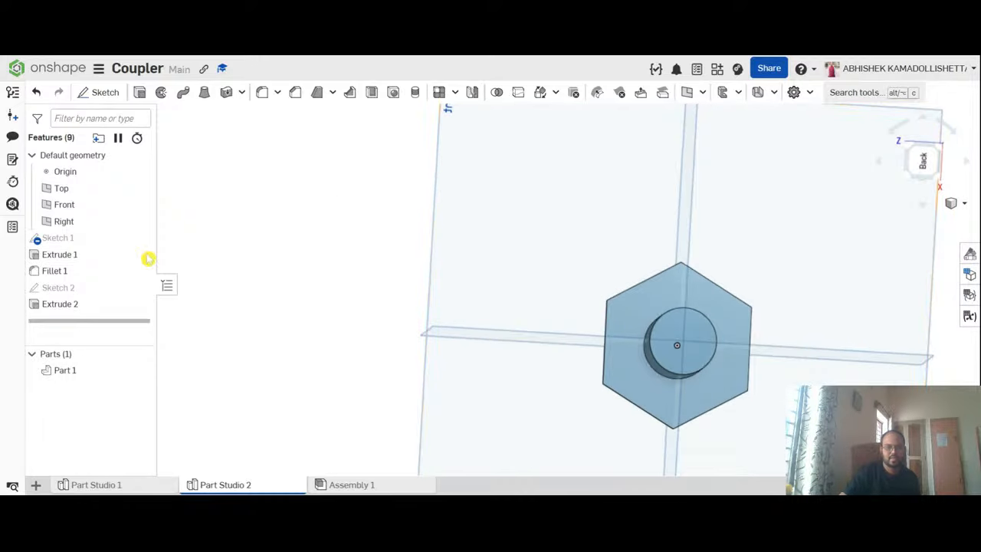
{"action": "double_click", "coordinate": [76, 308]}
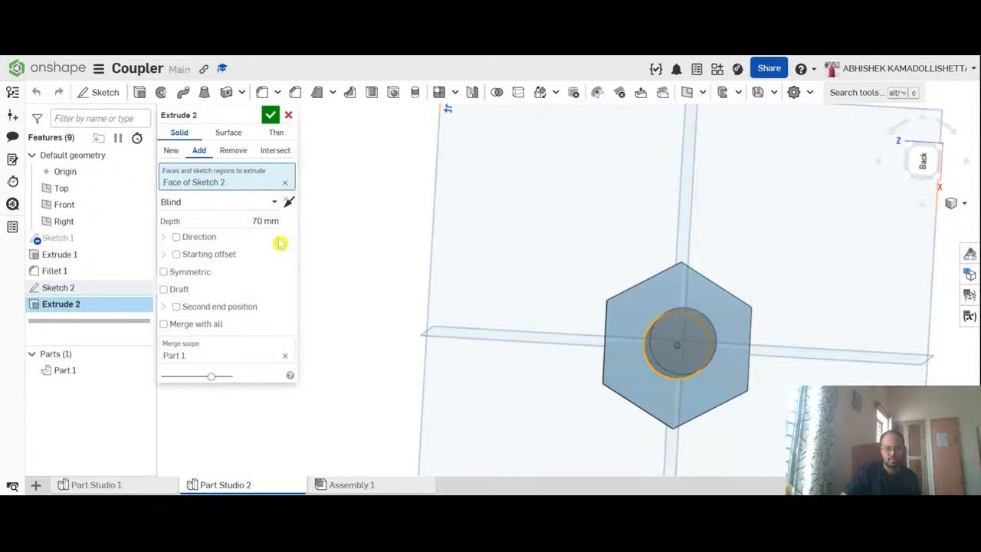
{"action": "left_click", "coordinate": [288, 115]}
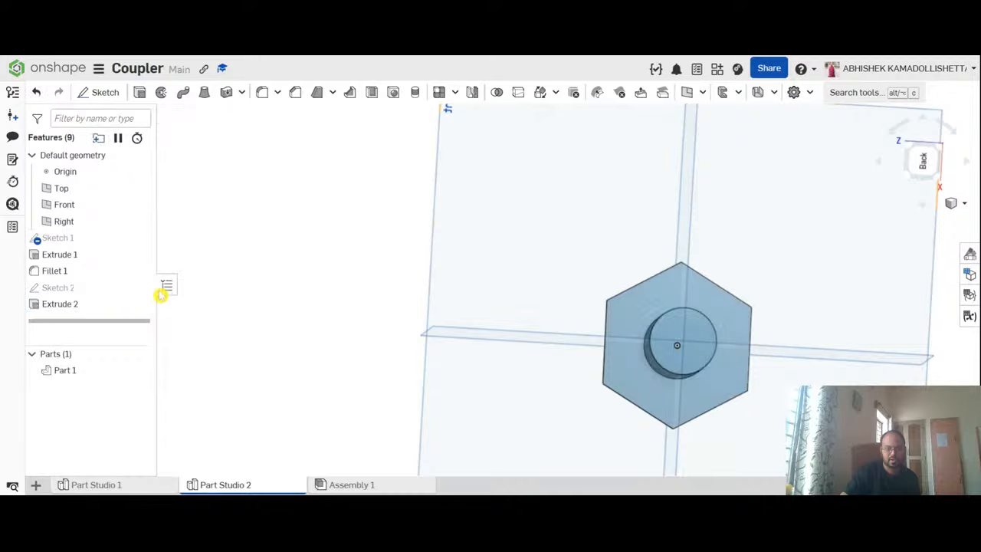
Step: Set the diameter of the shank's sketched circle to 10 mm and finish the sketch
{"action": "left_click", "coordinate": [924, 160]}
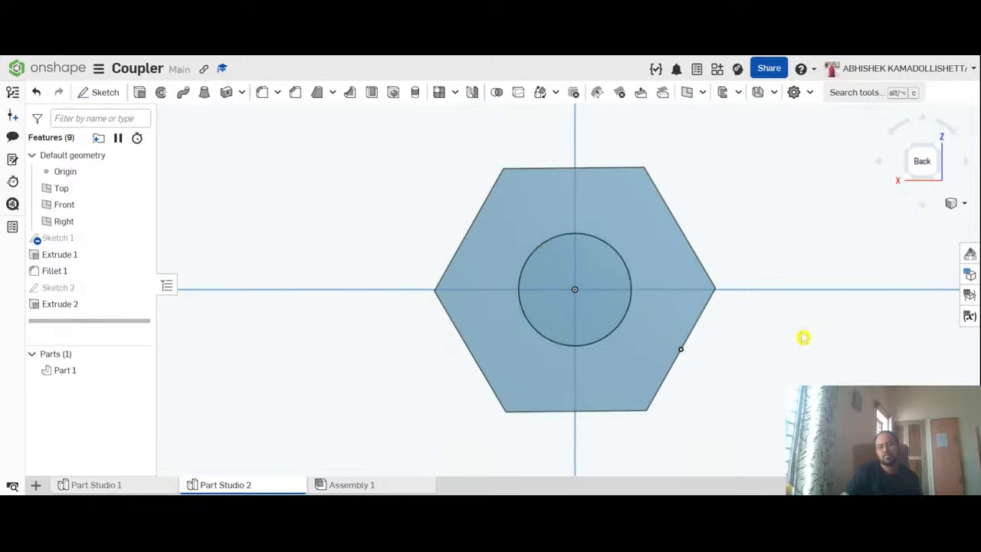
{"action": "right_click_drag", "start_coordinate": [804, 335], "coordinate": [511, 293]}
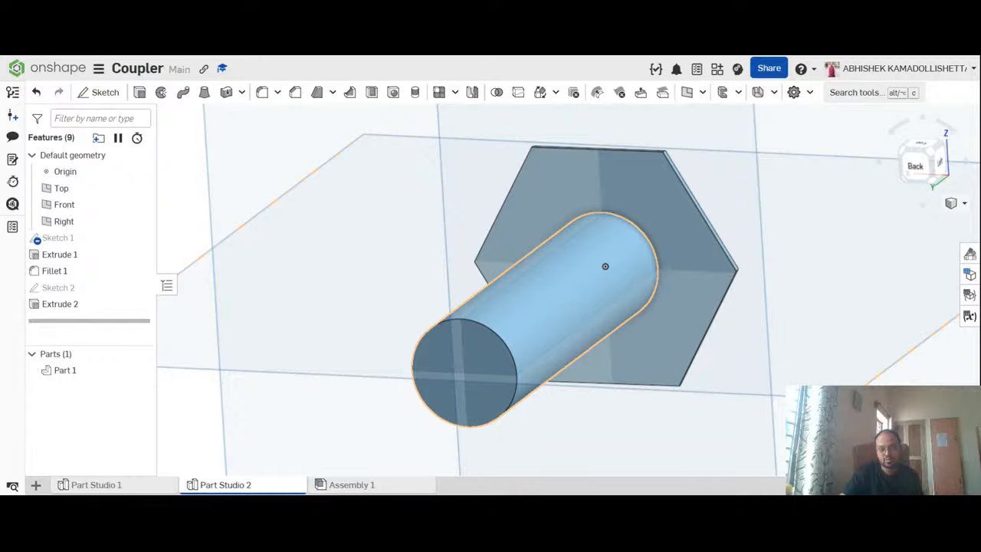
{"action": "mouse_move", "coordinate": [736, 322]}
{"action": "right_mouse_down"}
{"action": "mouse_move", "coordinate": [748, 309]}
{"action": "mouse_move", "coordinate": [740, 327]}
{"action": "right_mouse_up"}
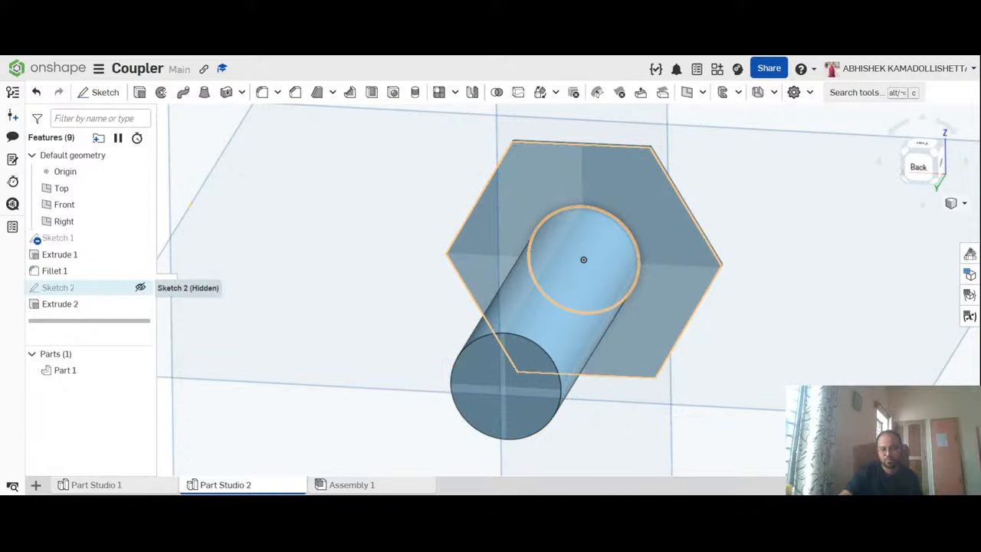
{"action": "double_click", "coordinate": [77, 288]}
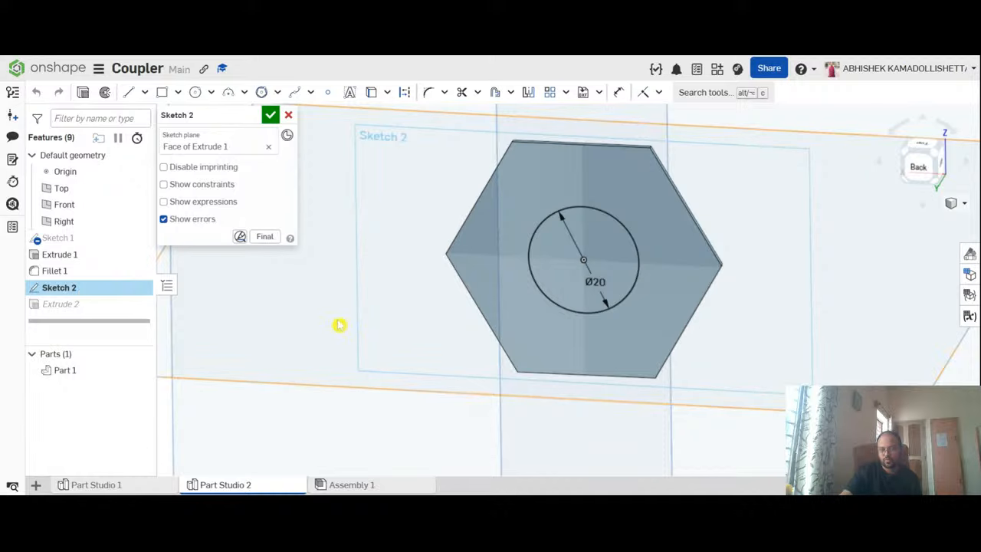
{"action": "left_click", "coordinate": [917, 164]}
{"action": "scroll", "coordinate": [571, 307], "scroll_direction": "up", "scroll_amount": 5}
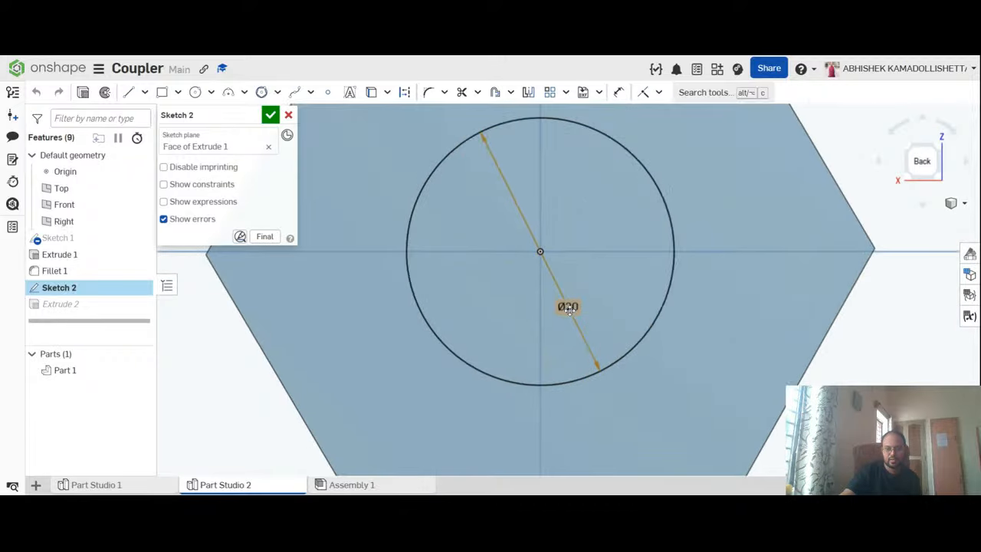
{"action": "double_click", "coordinate": [571, 308]}
{"action": "type", "text": "18"}
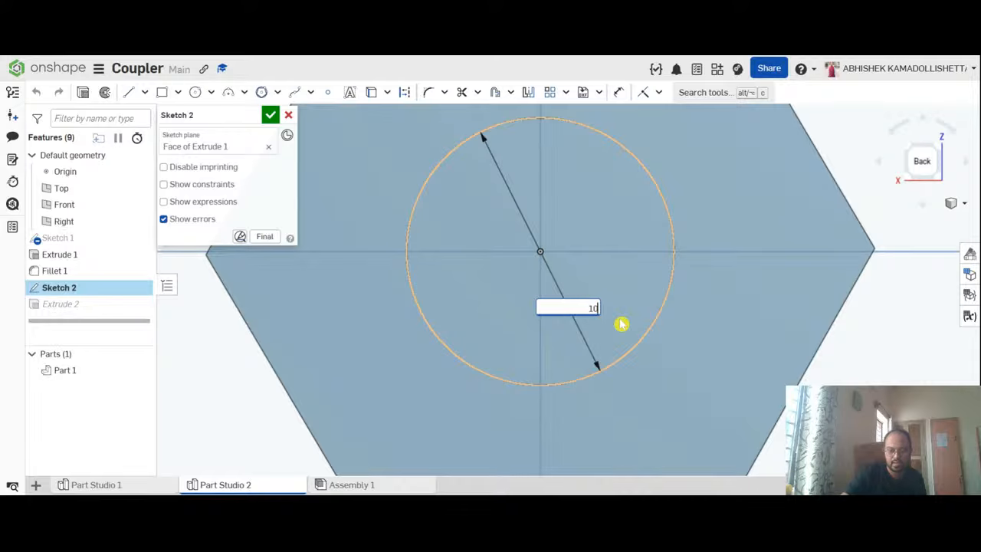
{"action": "key", "text": "Return"}
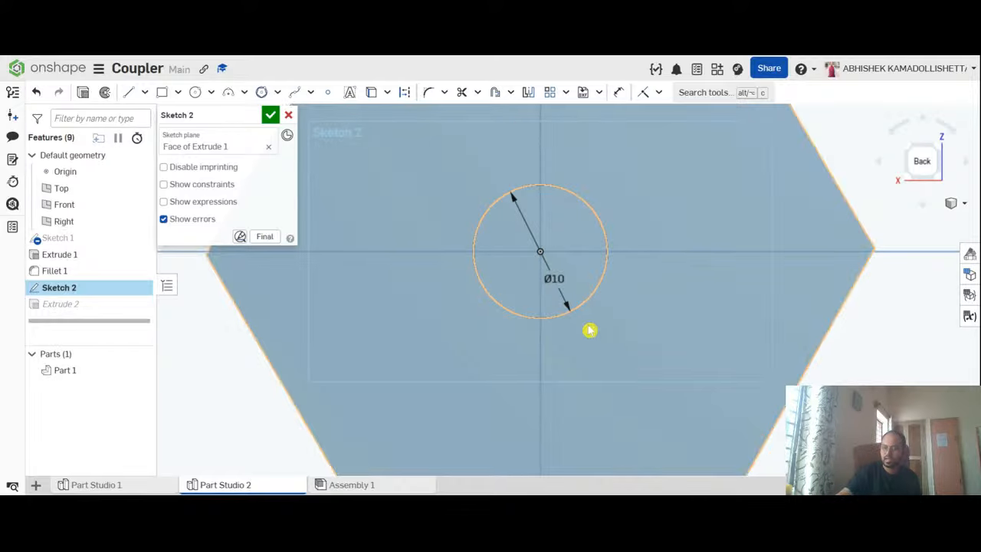
{"action": "left_click", "coordinate": [272, 114]}
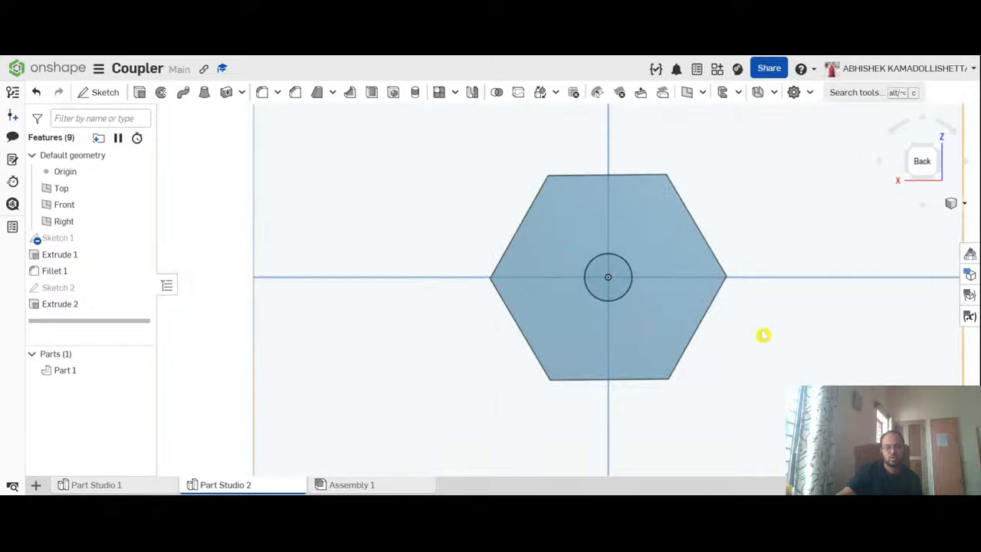
Step: Examine the bolt's head and shank from several sides and in isometric view
{"action": "right_click_drag", "start_coordinate": [750, 360], "coordinate": [773, 262]}
{"action": "scroll", "coordinate": [766, 272], "scroll_direction": "down", "scroll_amount": 5}
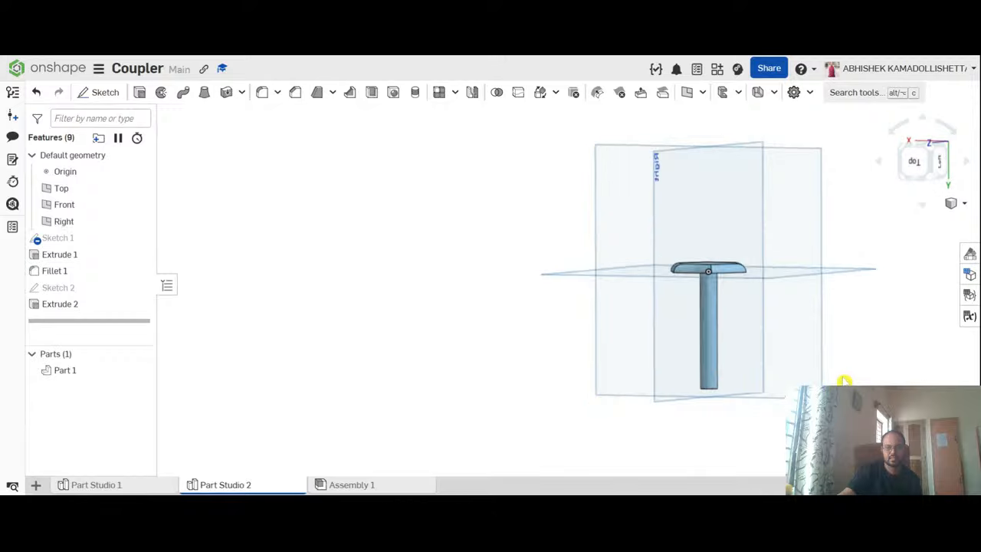
{"action": "right_click_drag", "start_coordinate": [843, 379], "coordinate": [843, 418]}
{"action": "scroll", "coordinate": [815, 340], "scroll_direction": "up", "scroll_amount": 5}
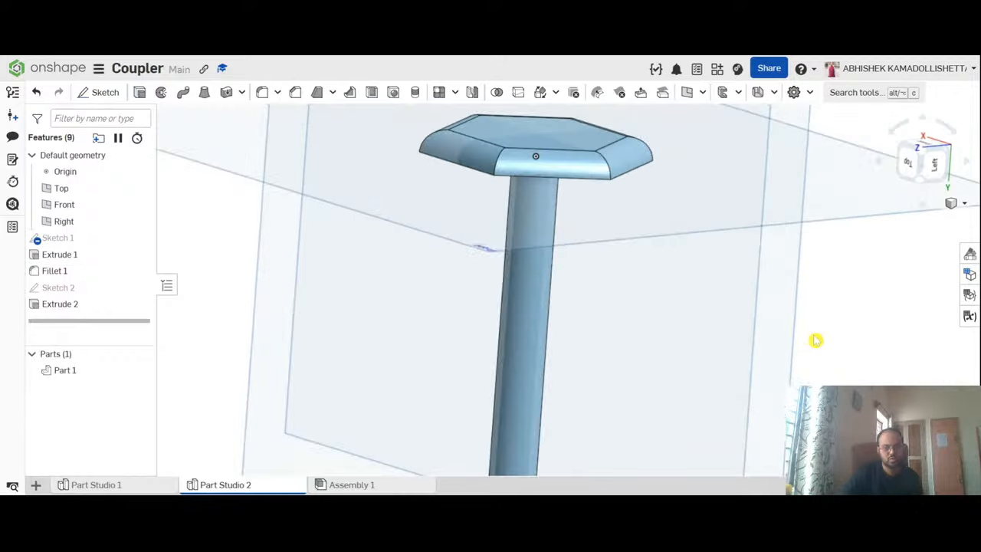
{"action": "scroll", "coordinate": [816, 340], "scroll_direction": "down", "scroll_amount": 3}
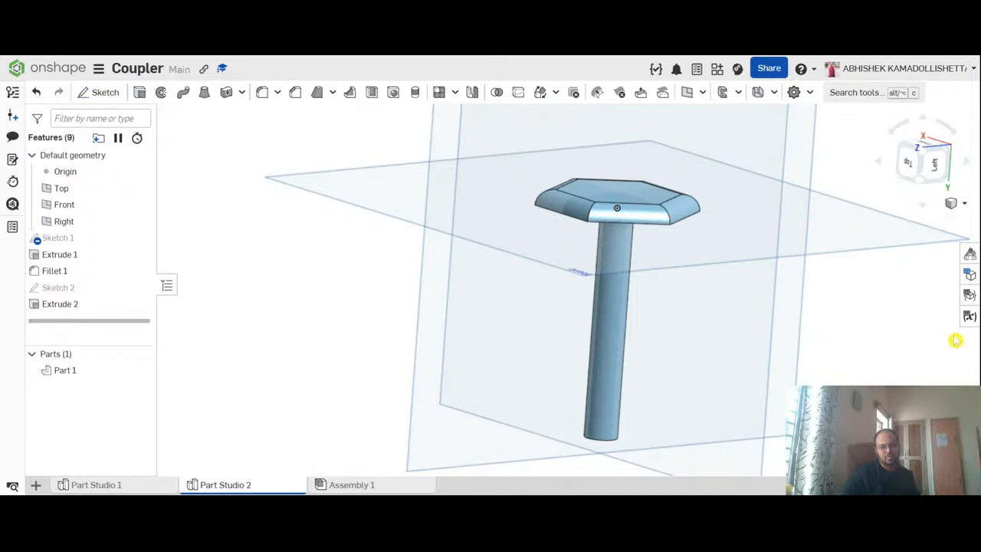
{"action": "right_click_drag", "start_coordinate": [929, 349], "coordinate": [913, 351]}
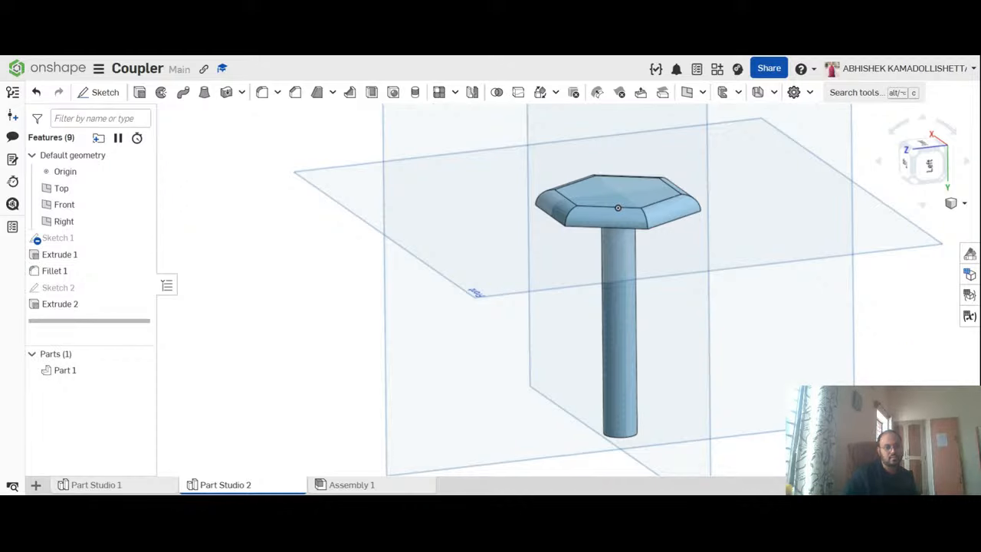
{"action": "right_click", "coordinate": [200, 144]}
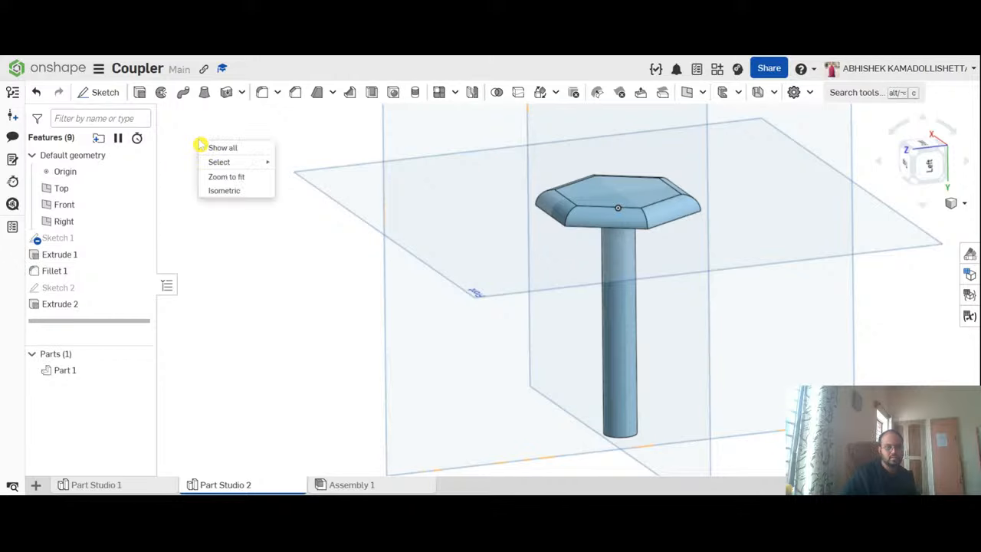
{"action": "left_click", "coordinate": [220, 190]}
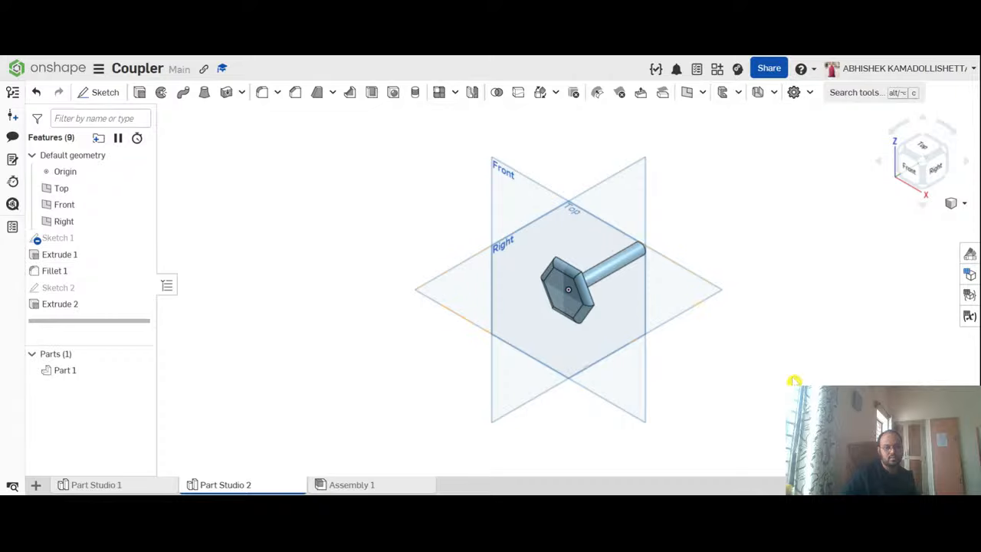
{"action": "scroll", "coordinate": [547, 268], "scroll_direction": "up", "scroll_amount": 3}
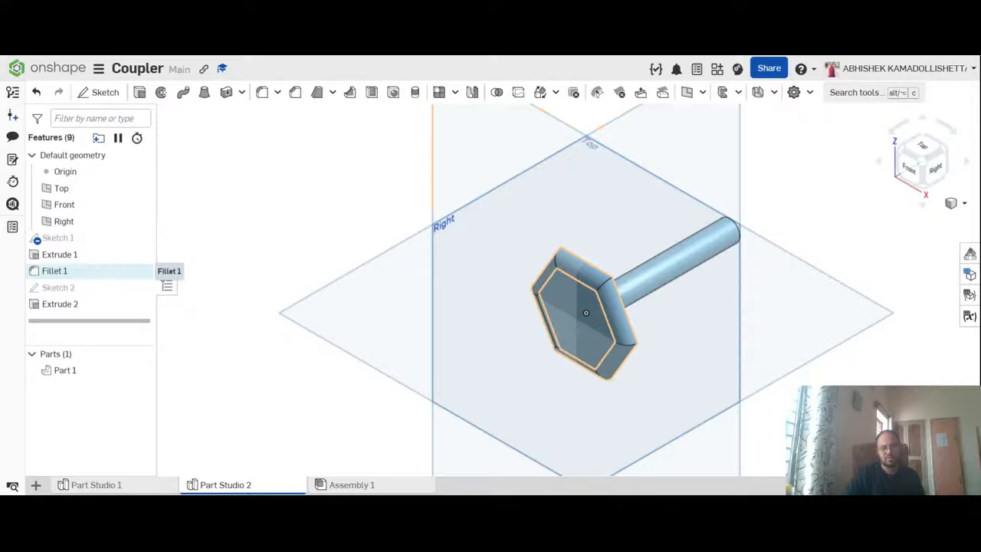
Step: Try removing the fillet from the hexagonal head, and undo the deletion
{"action": "left_click", "coordinate": [61, 273]}
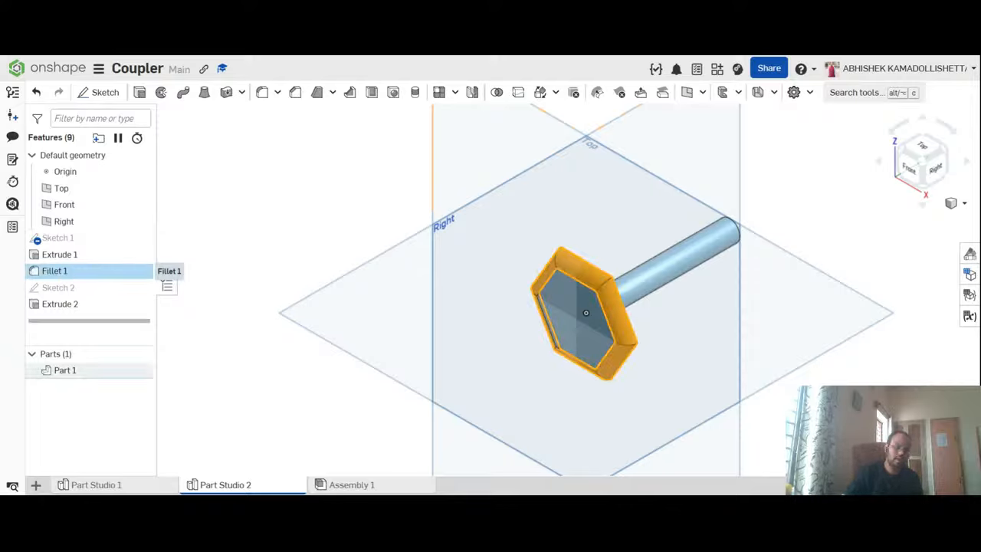
{"action": "left_click", "coordinate": [278, 236]}
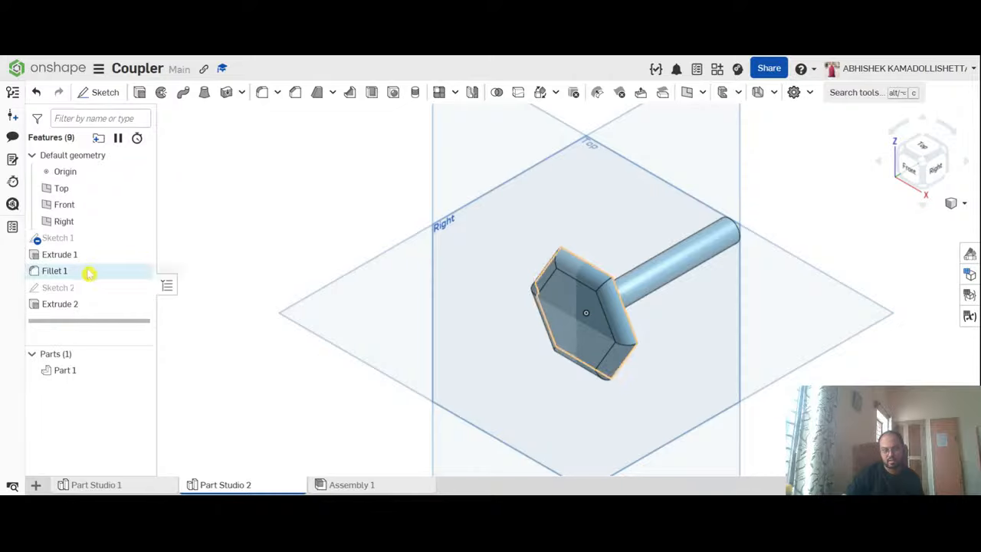
{"action": "left_click", "coordinate": [84, 274]}
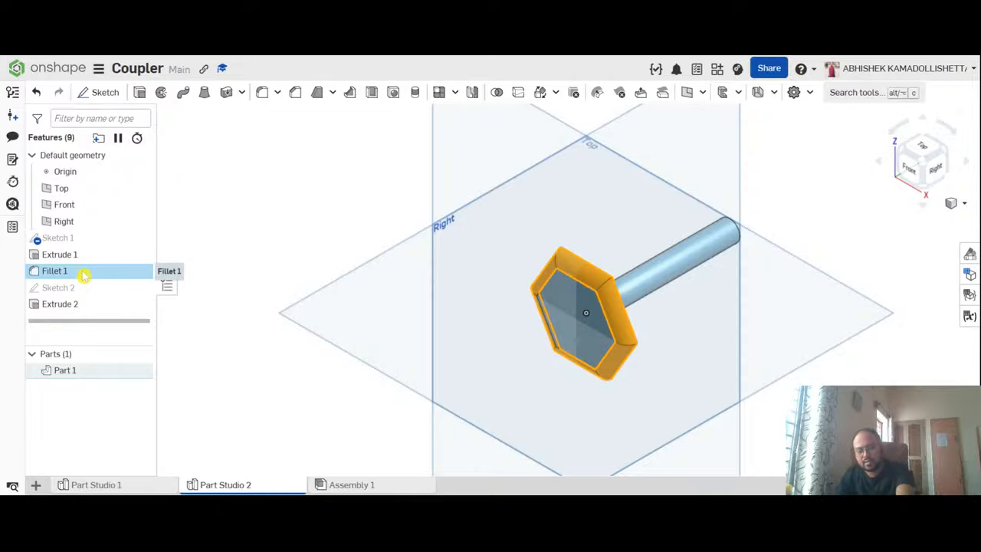
{"action": "key", "text": "Delete"}
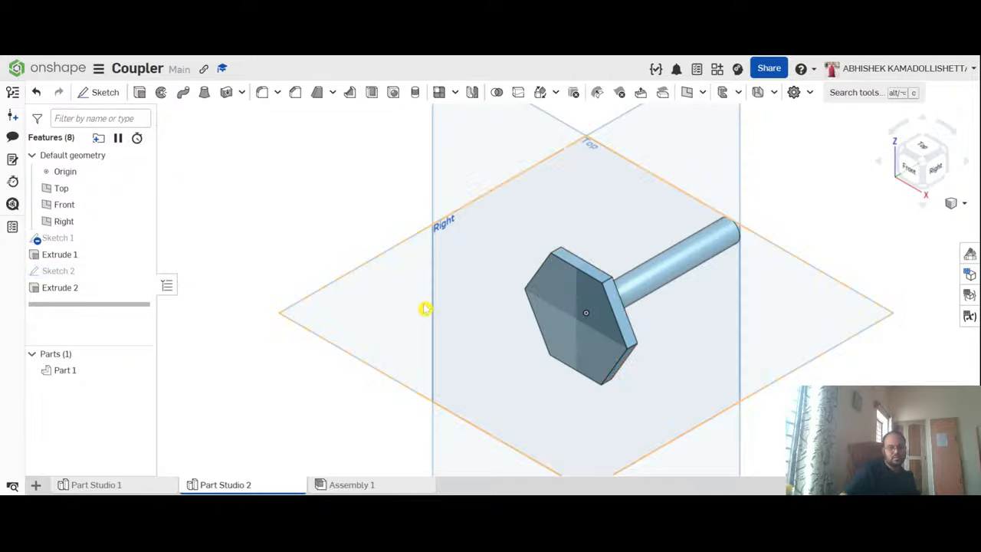
{"action": "right_click_drag", "start_coordinate": [425, 304], "coordinate": [315, 200]}
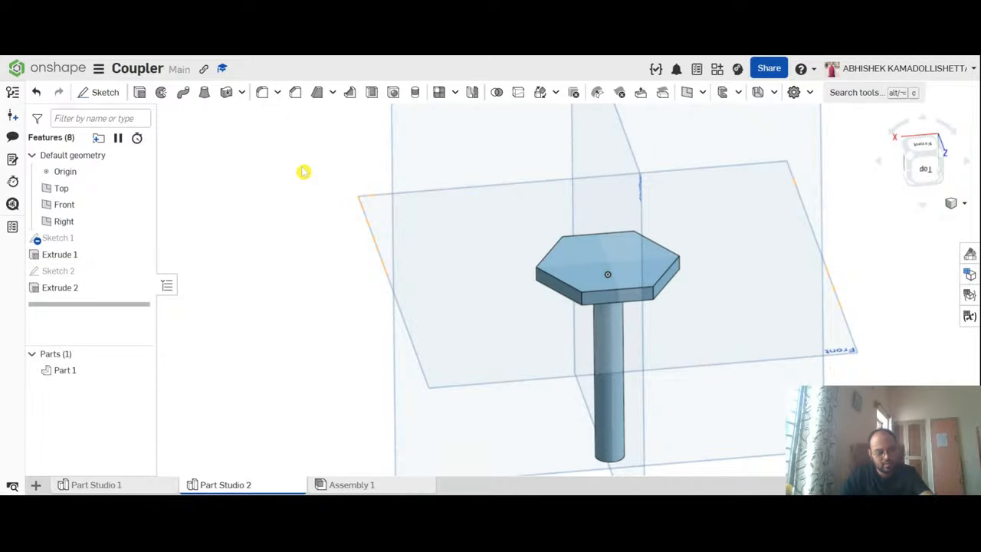
{"action": "key", "text": "ctrl+z"}
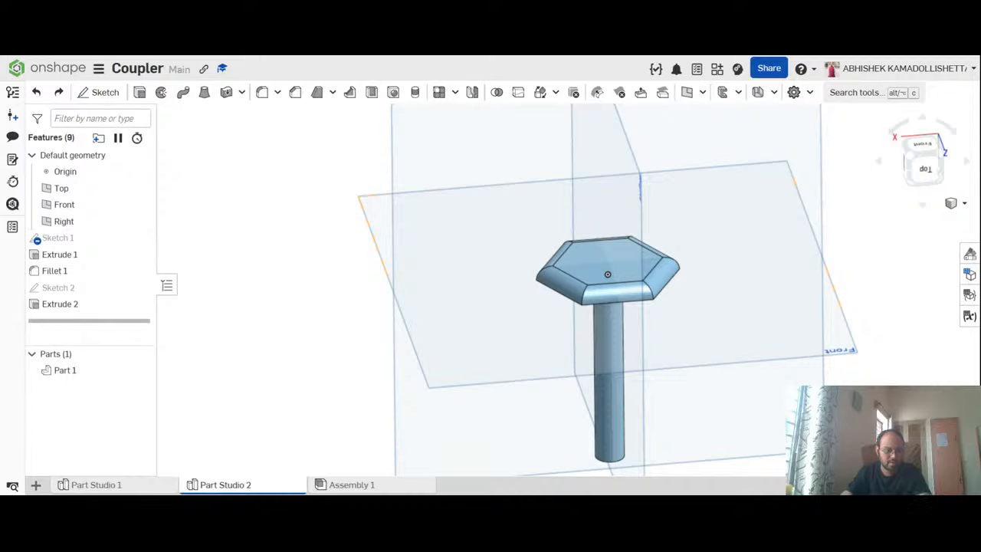
Step: Delete the fillet feature that rounds the outer edges of the hexagonal head
{"action": "left_click", "coordinate": [55, 270]}
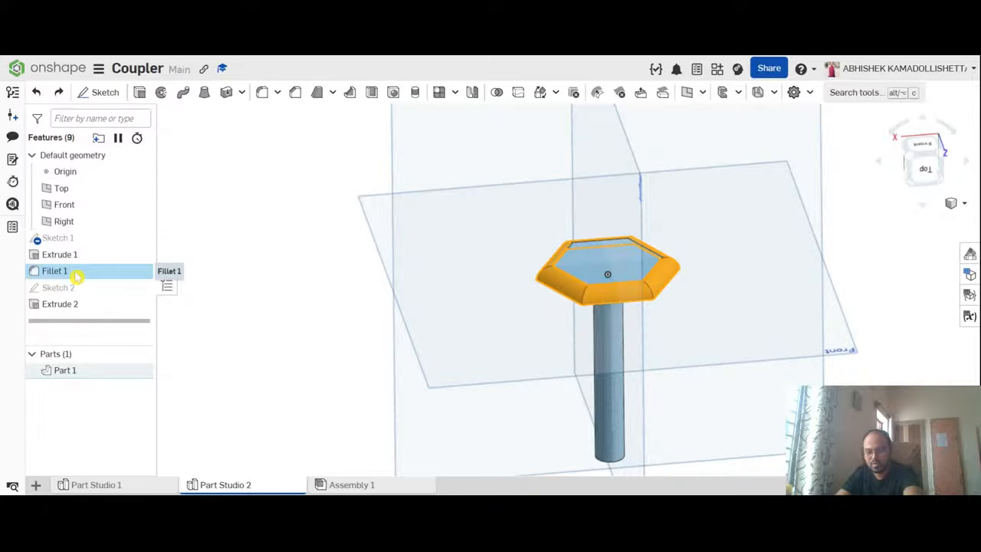
{"action": "key", "text": "Delete"}
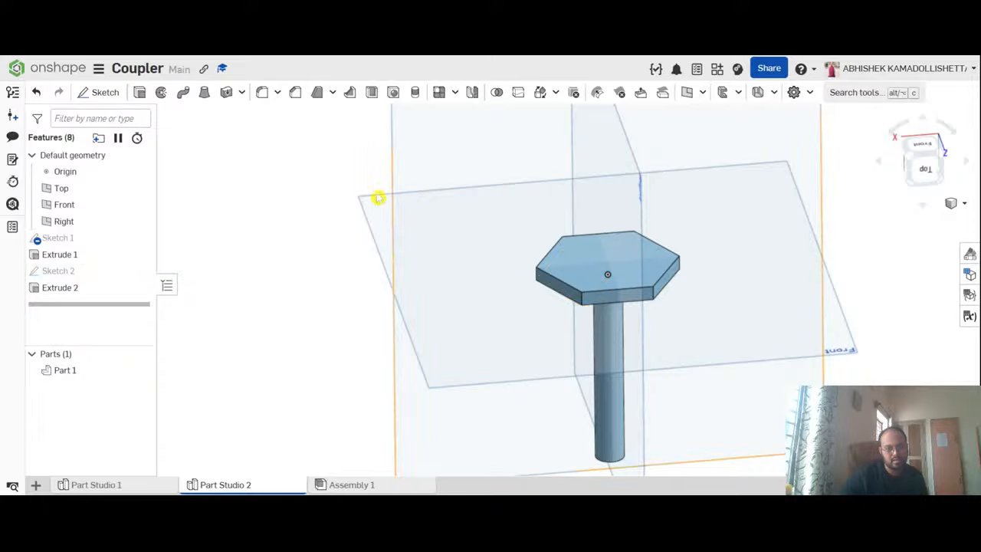
{"action": "scroll", "coordinate": [618, 278], "scroll_direction": "up", "scroll_amount": 3}
{"action": "scroll", "coordinate": [631, 255], "scroll_direction": "down", "scroll_amount": 2}
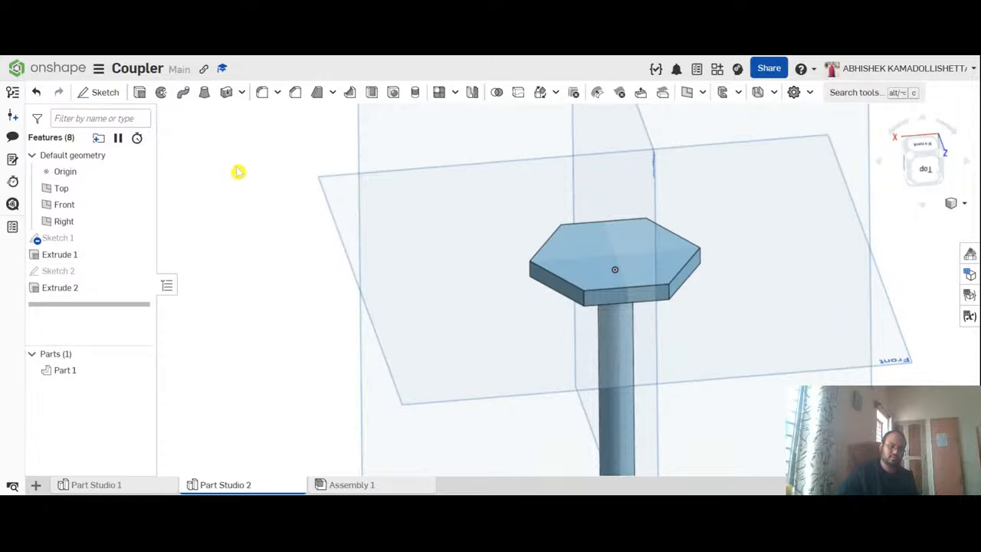
{"action": "scroll", "coordinate": [591, 268], "scroll_direction": "down", "scroll_amount": 4}
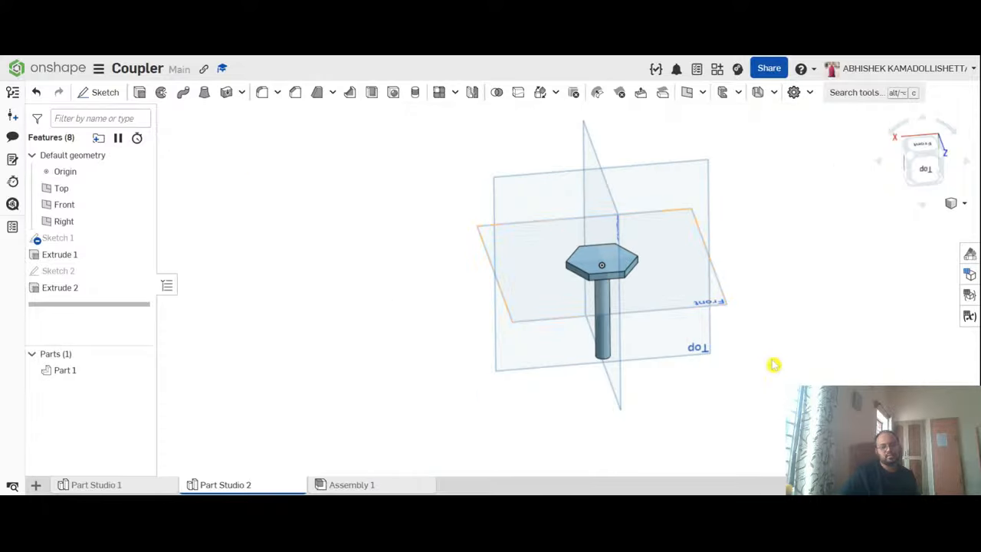
{"action": "right_click_drag", "start_coordinate": [773, 363], "coordinate": [750, 365]}
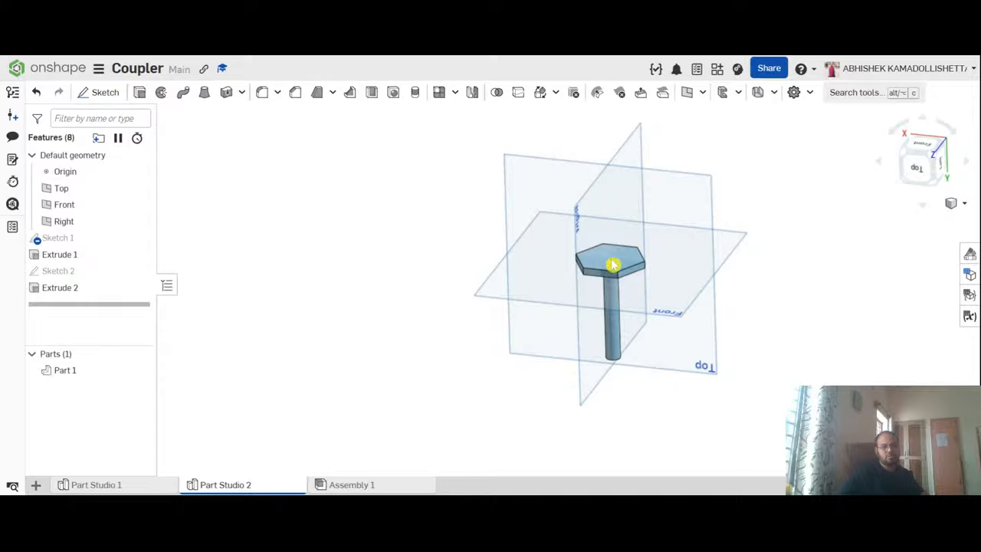
{"action": "left_click", "coordinate": [614, 262]}
{"action": "left_click", "coordinate": [744, 224]}
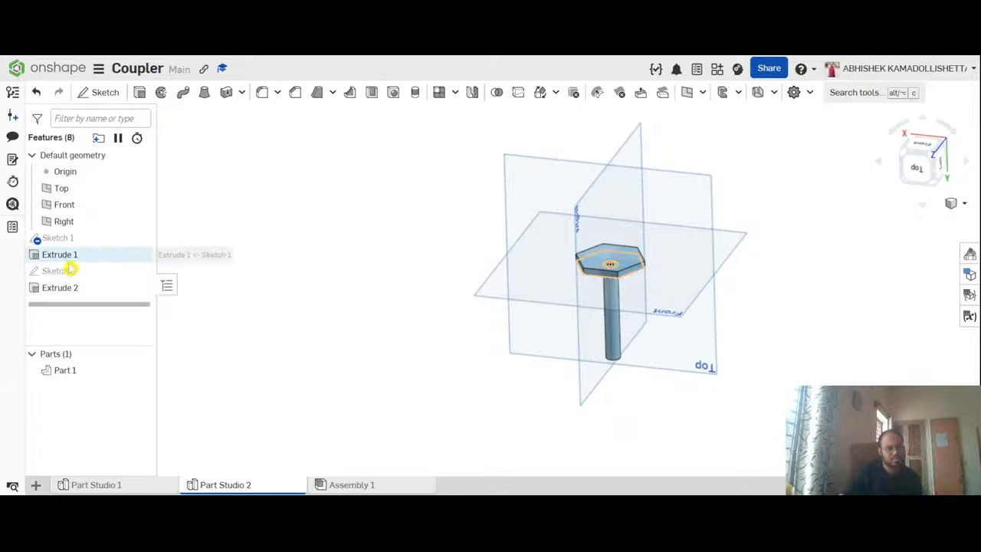
Step: Open the shank's circle sketch on the underside of the hexagonal head for editing and view it face-on from the back
{"action": "right_click_drag", "start_coordinate": [310, 301], "coordinate": [651, 291]}
{"action": "scroll", "coordinate": [629, 331], "scroll_direction": "up", "scroll_amount": 3}
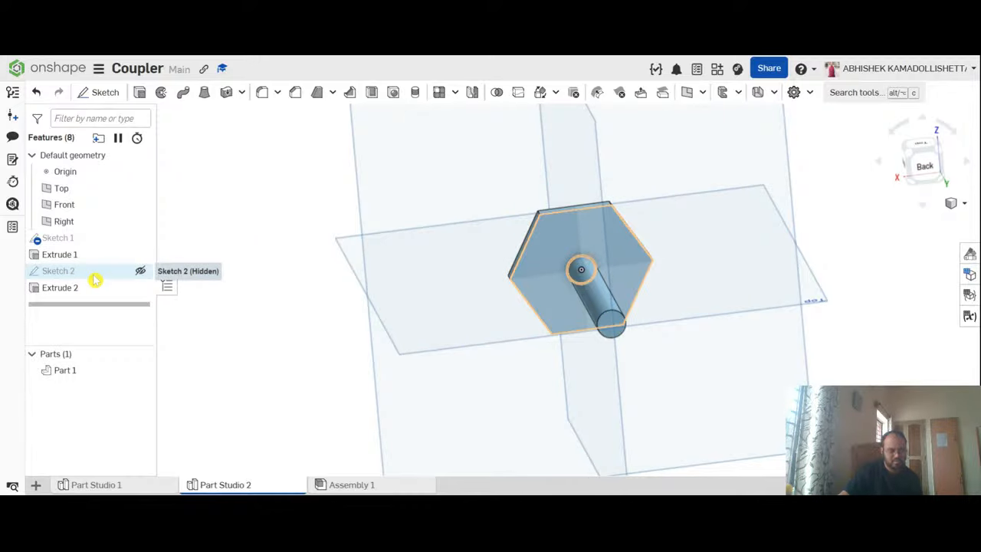
{"action": "double_click", "coordinate": [95, 276]}
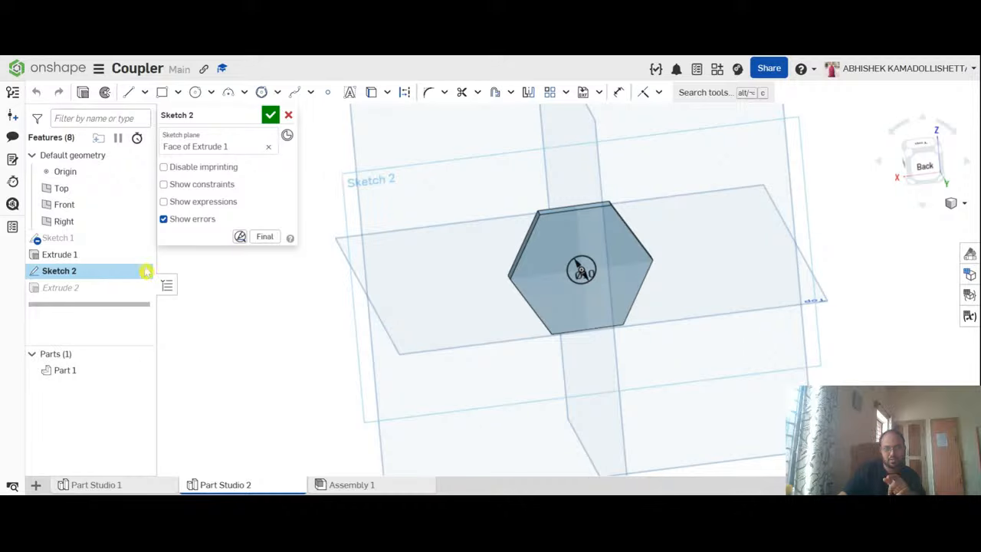
{"action": "scroll", "coordinate": [709, 285], "scroll_direction": "up", "scroll_amount": 5}
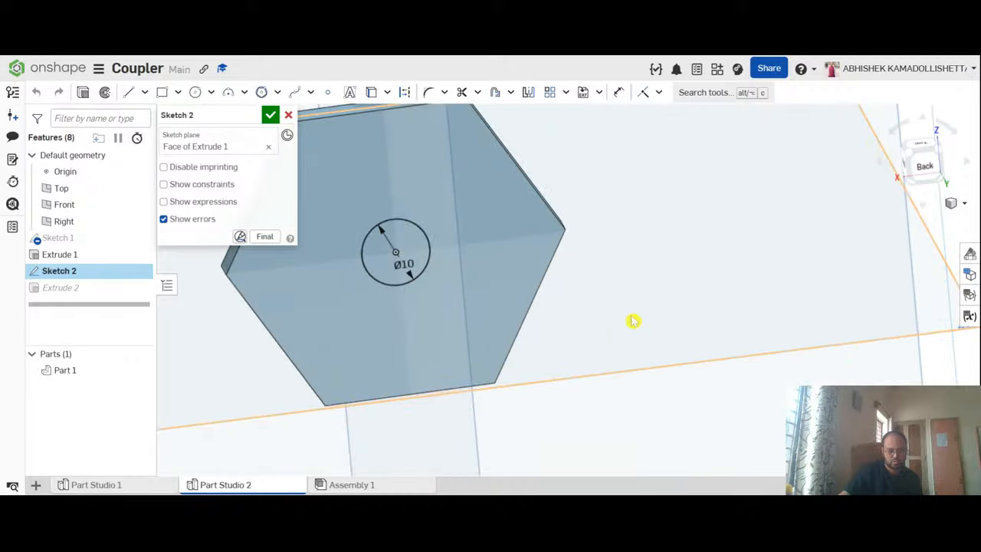
{"action": "left_click", "coordinate": [927, 175]}
{"action": "scroll", "coordinate": [580, 299], "scroll_direction": "up", "scroll_amount": 5}
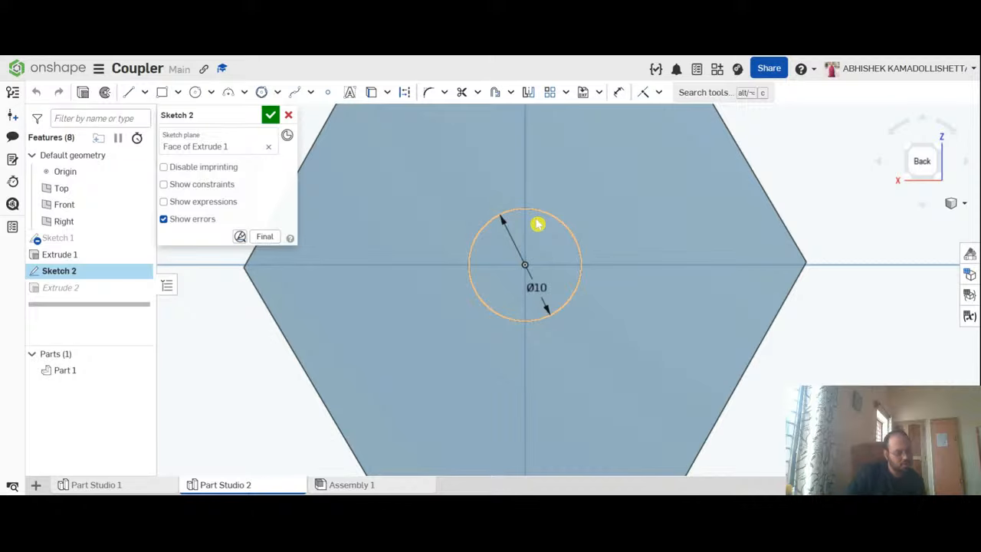
{"action": "scroll", "coordinate": [534, 283], "scroll_direction": "up", "scroll_amount": 2}
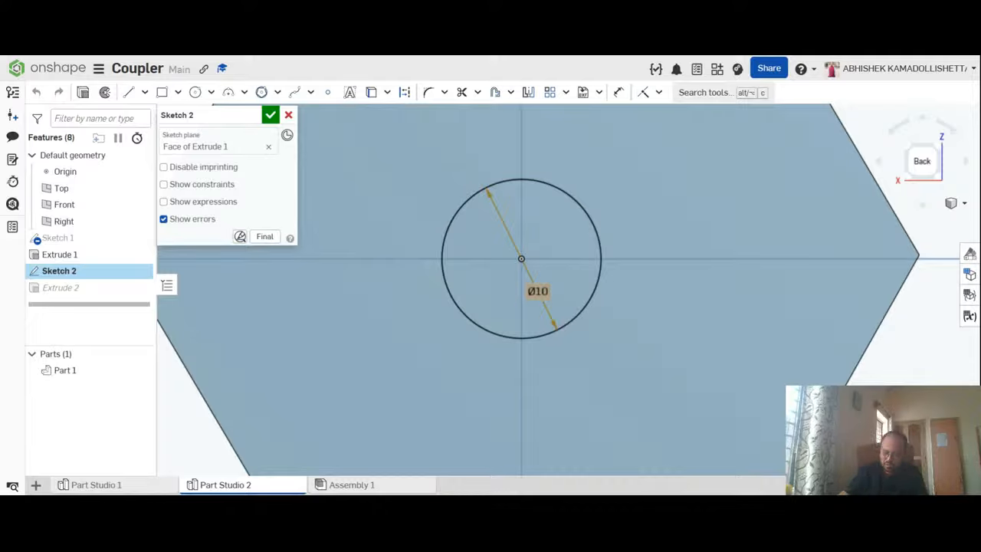
Step: Set the diameter of the shank's sketched circle to 12 mm and finish the sketch
{"action": "double_click", "coordinate": [537, 291]}
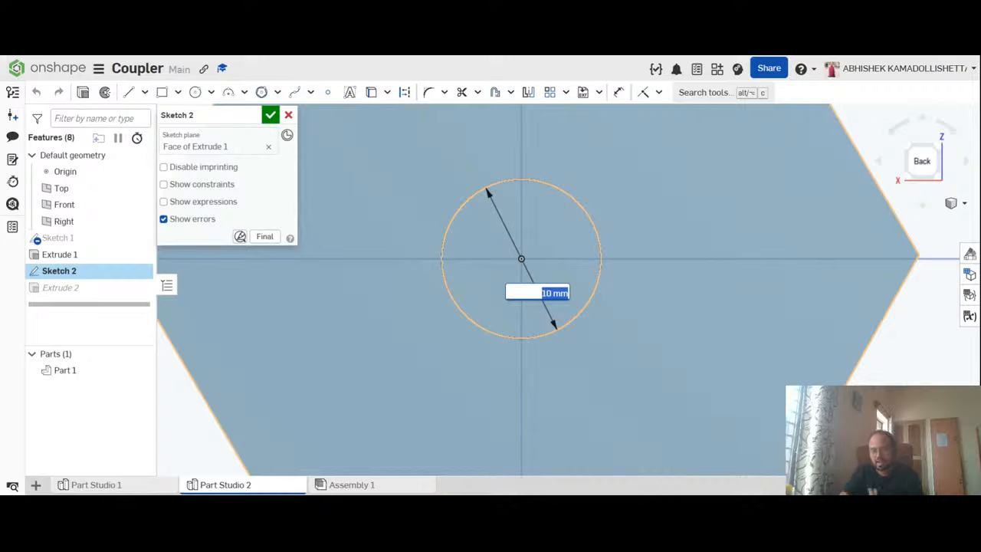
{"action": "type", "text": "12"}
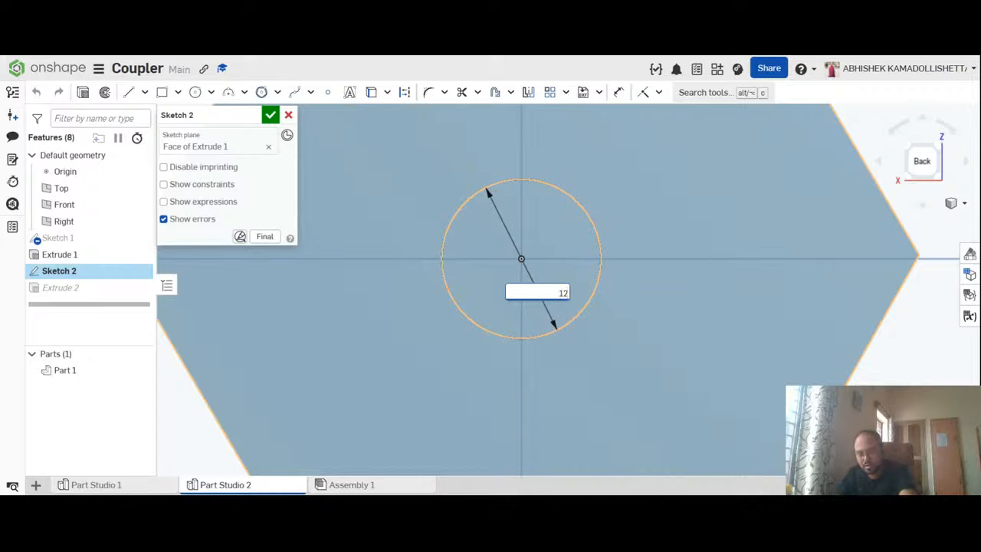
{"action": "key", "text": "BackSpace"}
{"action": "key", "text": "BackSpace"}
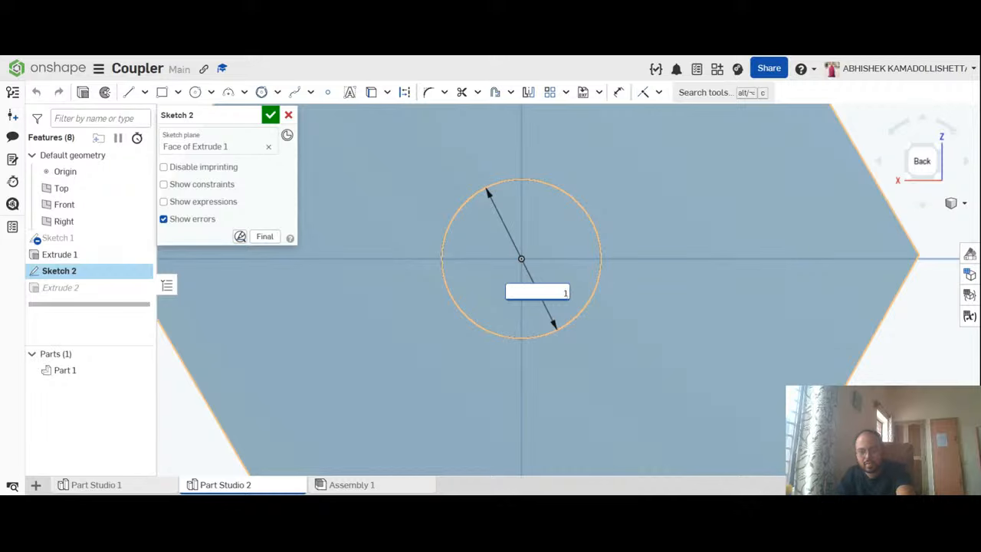
{"action": "type", "text": "15"}
{"action": "key", "text": "BackSpace"}
{"action": "key", "text": "BackSpace"}
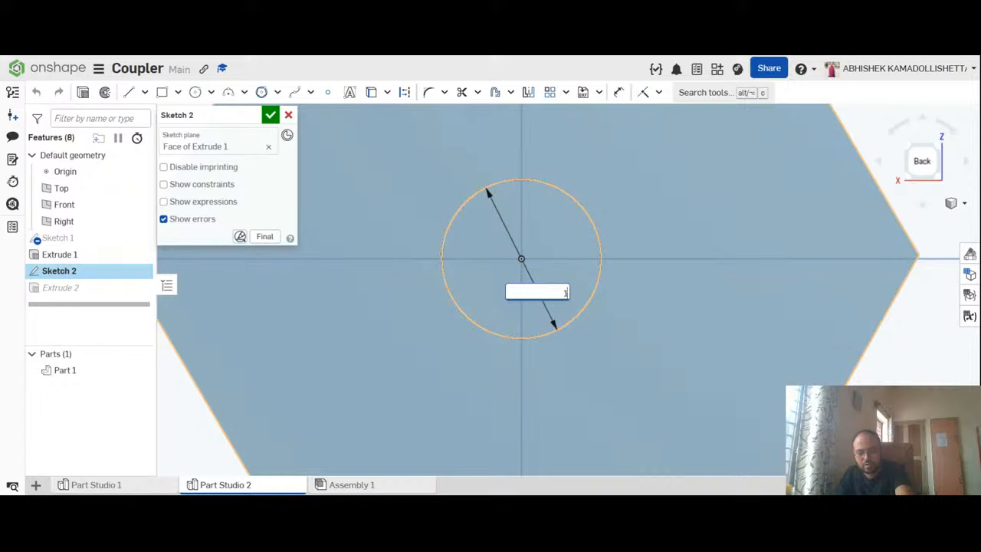
{"action": "type", "text": "10"}
{"action": "key", "text": "Return"}
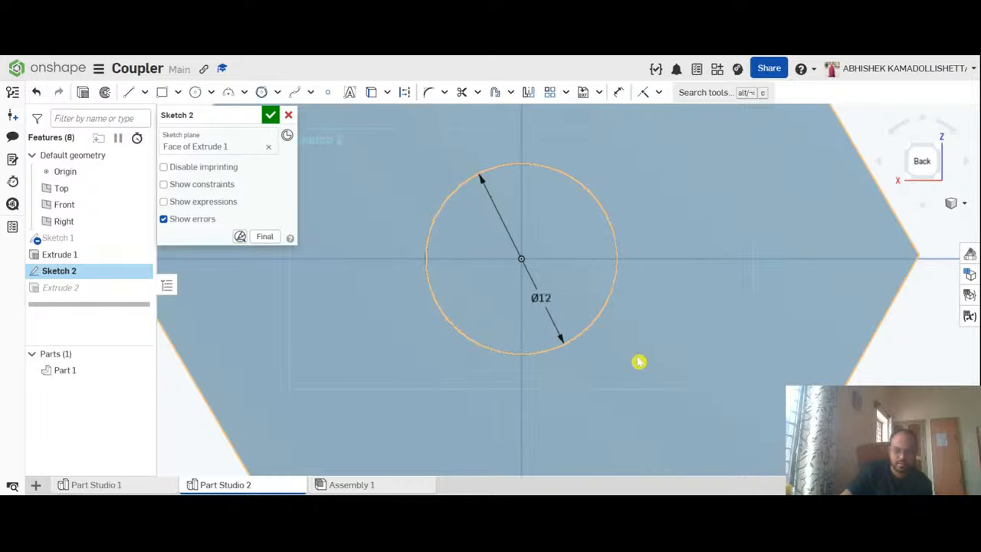
{"action": "scroll", "coordinate": [652, 357], "scroll_direction": "down", "scroll_amount": 5}
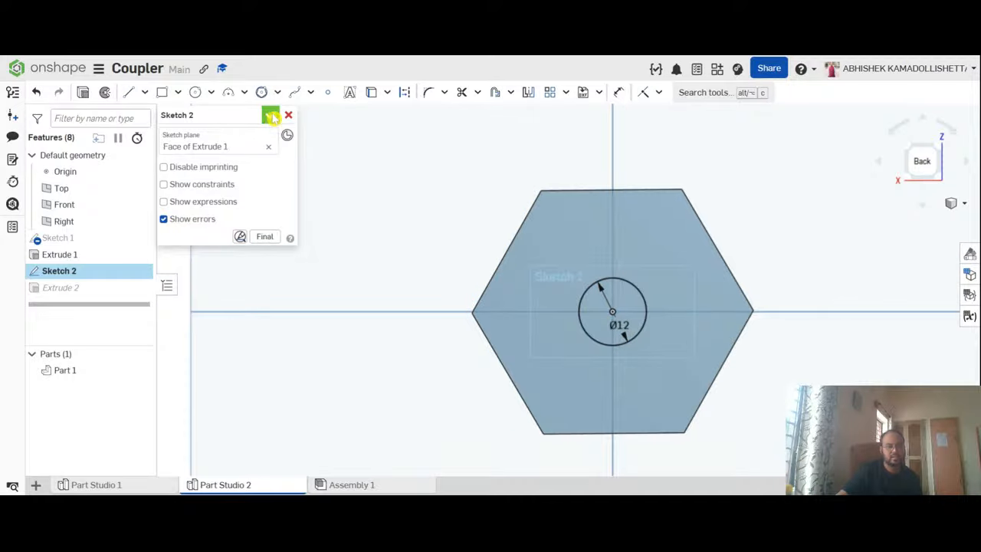
{"action": "left_click", "coordinate": [270, 114]}
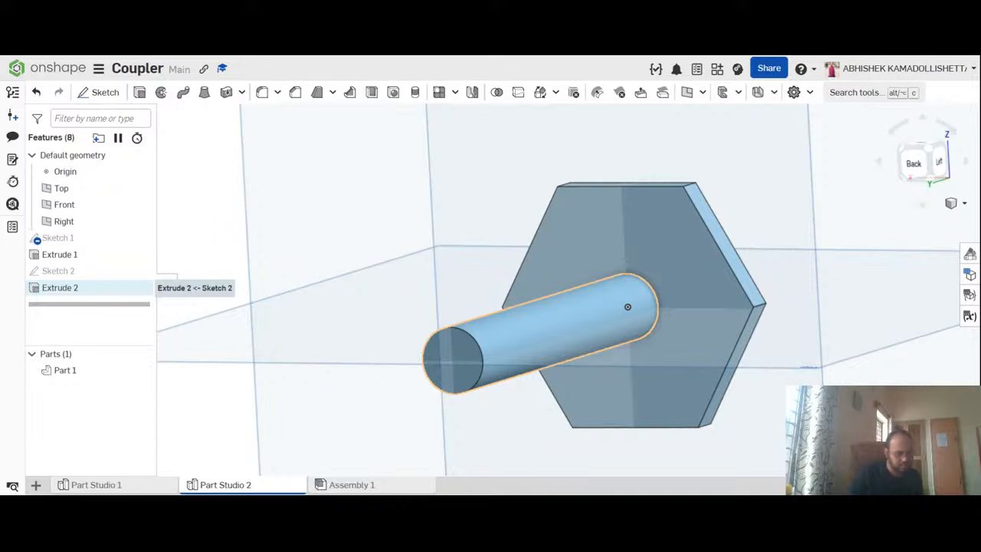
Step: Inspect the whole bolt with its head and shank, and return it to the isometric view
{"action": "scroll", "coordinate": [409, 237], "scroll_direction": "down", "scroll_amount": 3}
{"action": "scroll", "coordinate": [412, 238], "scroll_direction": "down", "scroll_amount": 3}
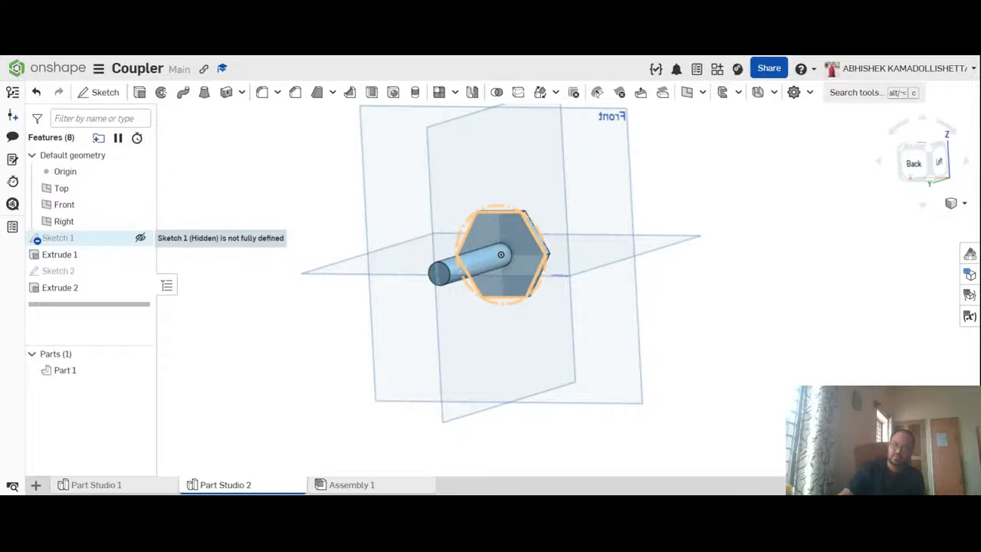
{"action": "scroll", "coordinate": [605, 280], "scroll_direction": "down", "scroll_amount": 3}
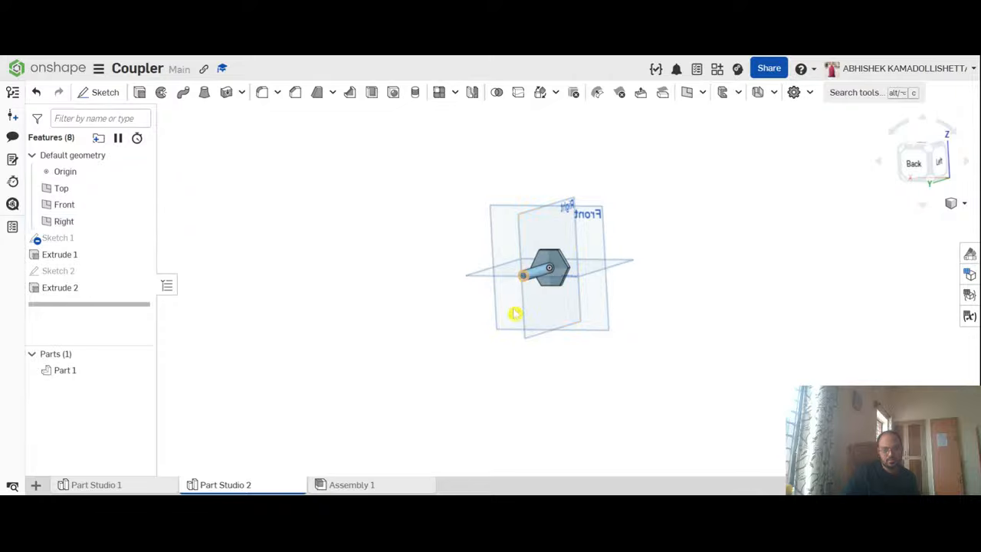
{"action": "right_click", "coordinate": [337, 198]}
{"action": "left_click", "coordinate": [343, 205]}
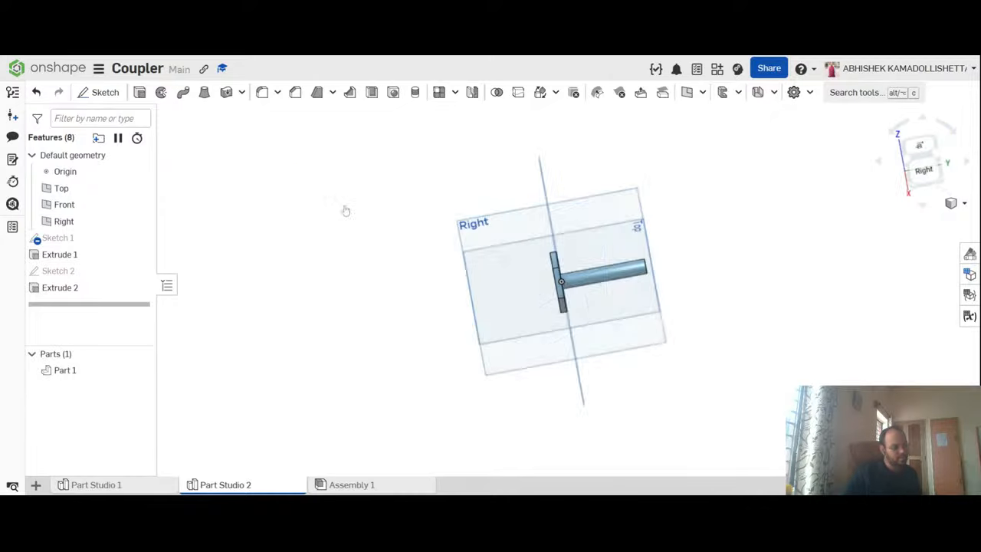
{"action": "scroll", "coordinate": [758, 307], "scroll_direction": "up", "scroll_amount": 1}
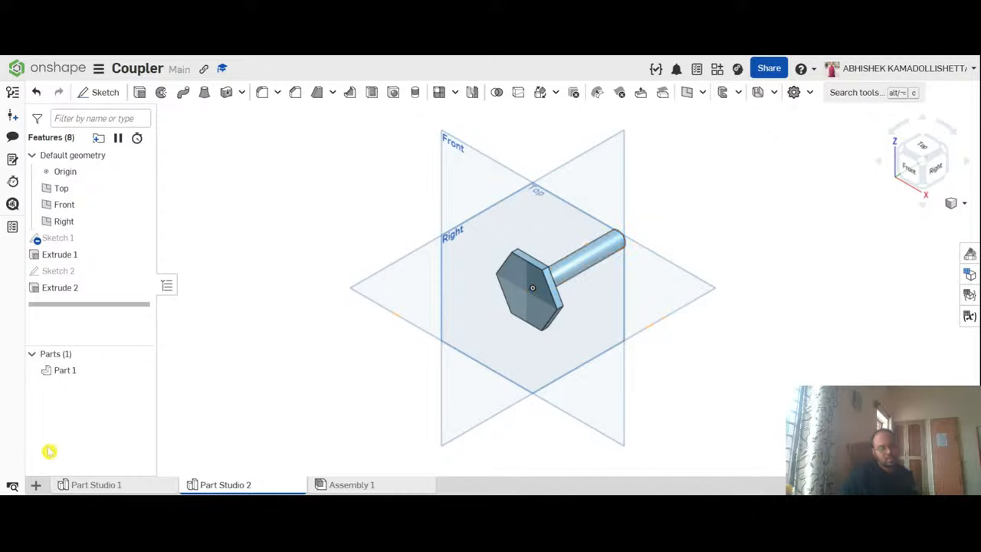
Step: Add a new Part Studio to the document and start a sketch on its Front plane
{"action": "left_click", "coordinate": [35, 484]}
{"action": "left_click", "coordinate": [102, 383]}
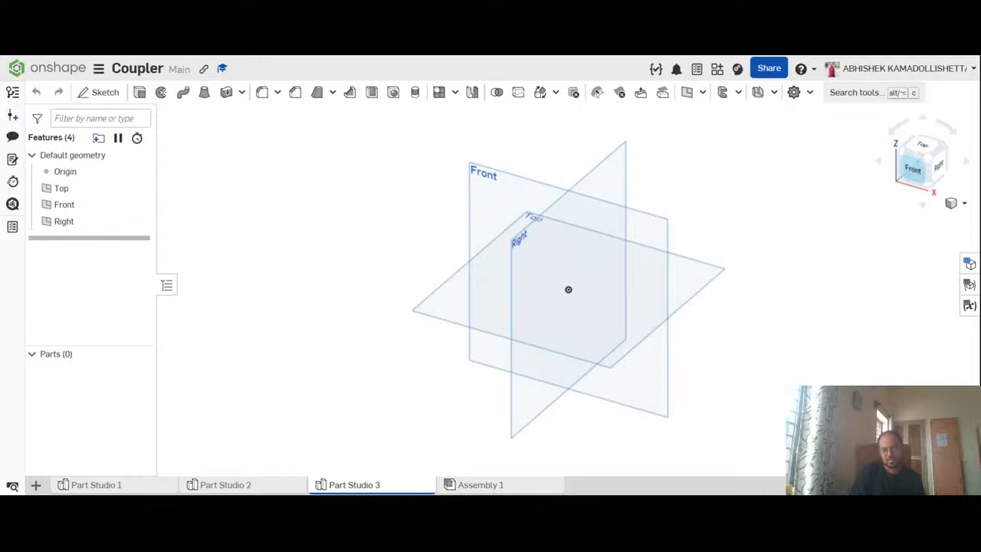
{"action": "left_click", "coordinate": [913, 170]}
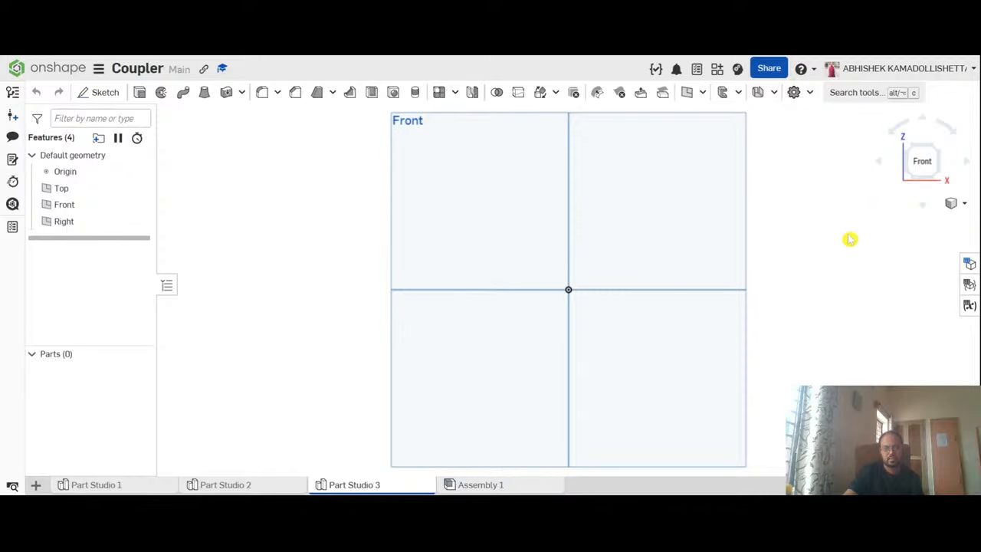
{"action": "left_click", "coordinate": [723, 227]}
{"action": "left_click", "coordinate": [102, 92]}
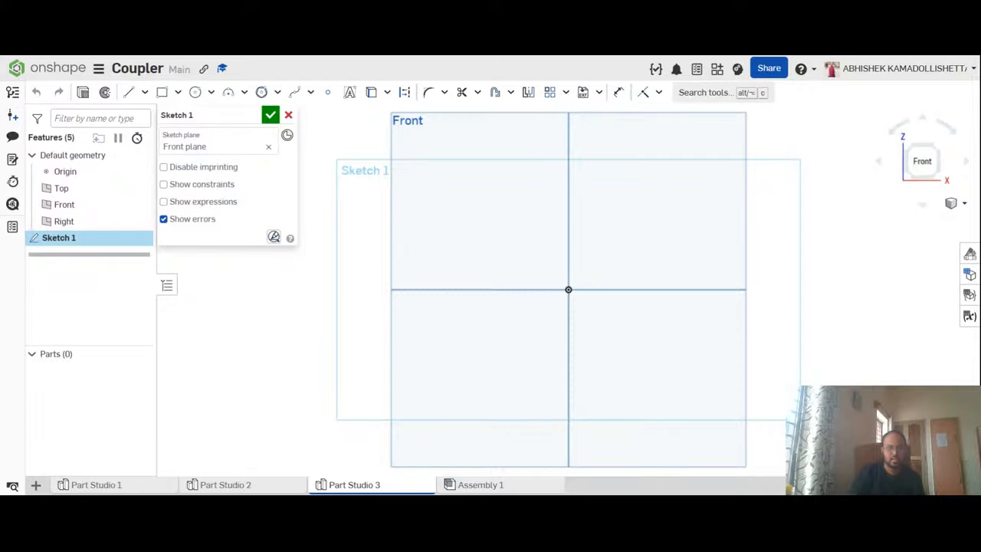
Step: Return to Part Studio 2 and open the shank's circle sketch to check its diameter
{"action": "left_click", "coordinate": [246, 487]}
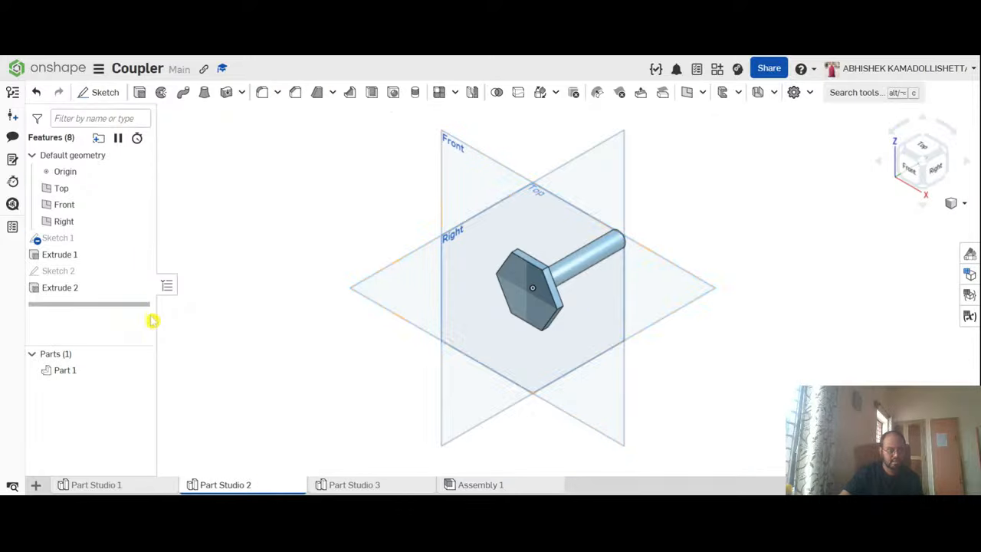
{"action": "double_click", "coordinate": [91, 270]}
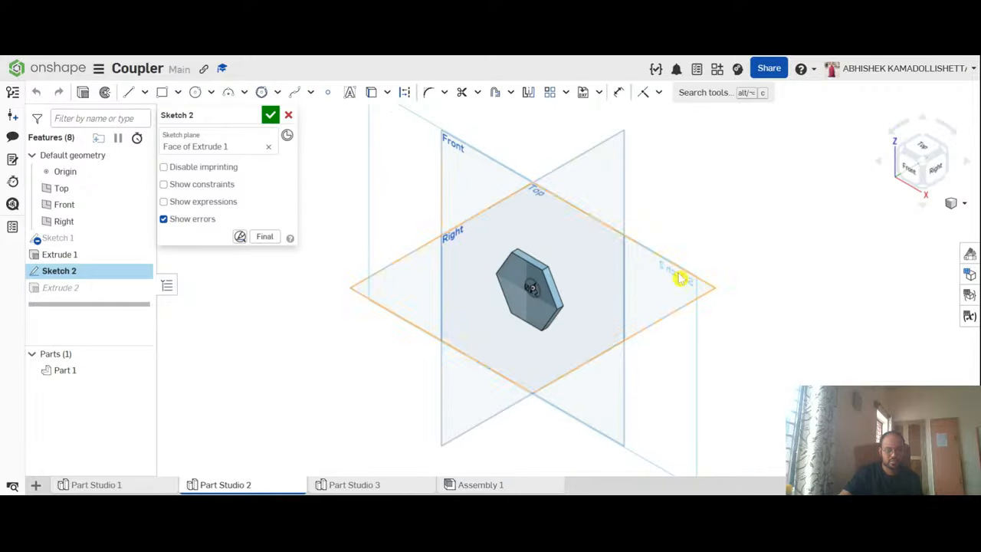
{"action": "key", "text": "n"}
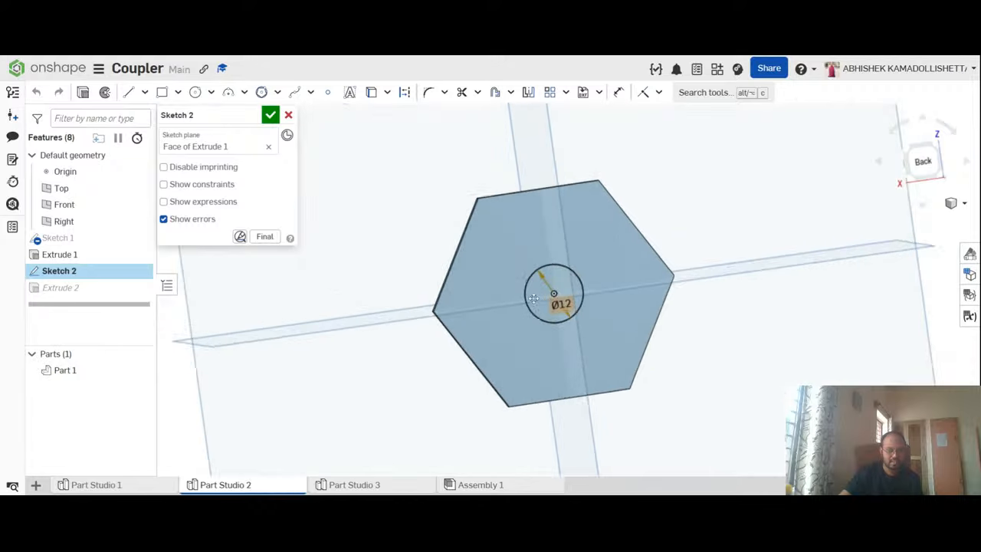
{"action": "scroll", "coordinate": [551, 299], "scroll_direction": "up", "scroll_amount": 5}
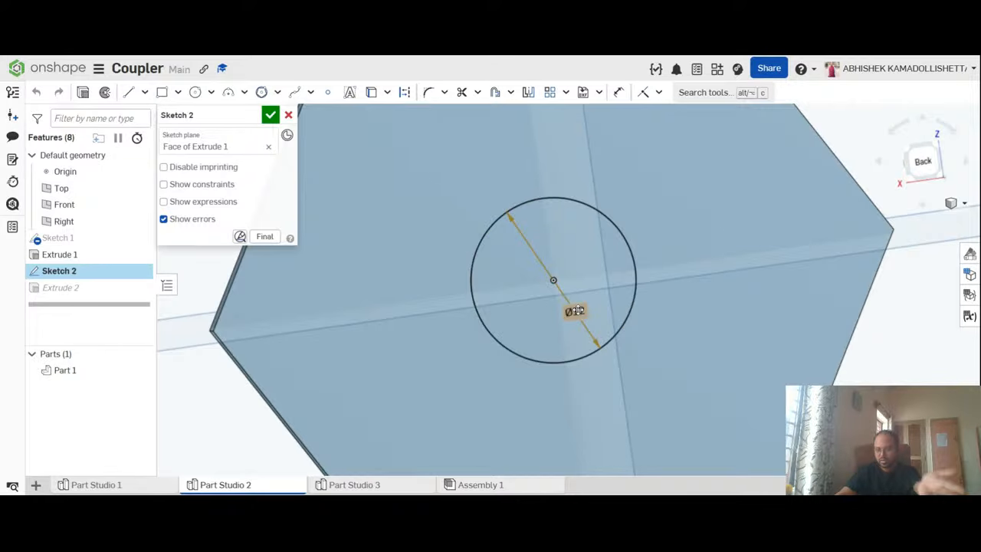
{"action": "scroll", "coordinate": [617, 316], "scroll_direction": "down", "scroll_amount": 3}
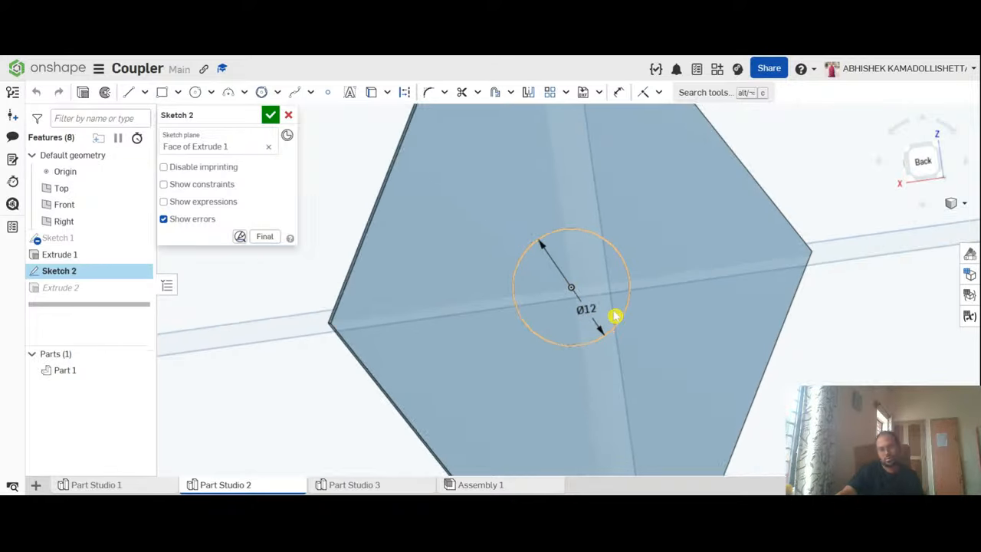
Step: Check the diameter of the hole circle in Sketch 2 of Part Studio 2 and close the sketch
{"action": "scroll", "coordinate": [587, 317], "scroll_direction": "up", "scroll_amount": 3}
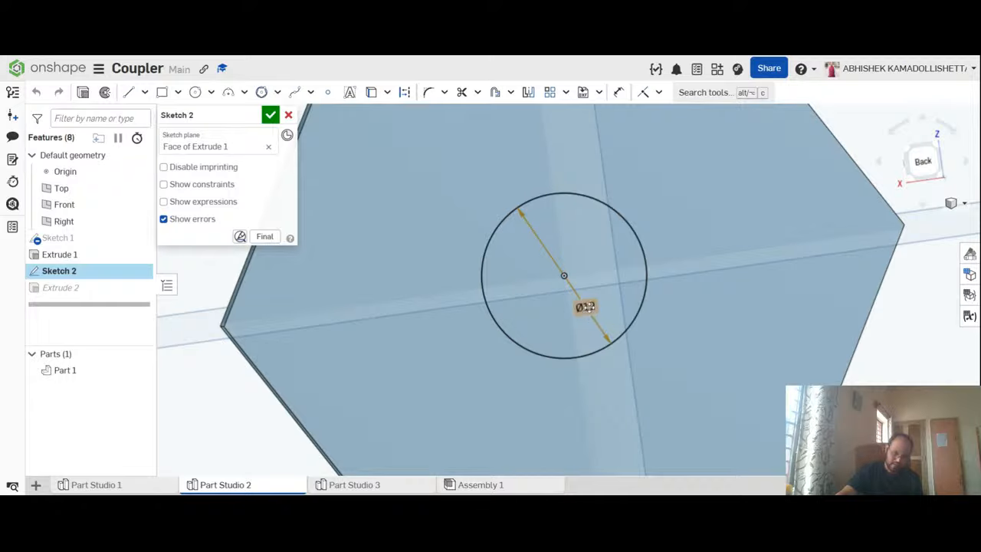
{"action": "left_click", "coordinate": [568, 193]}
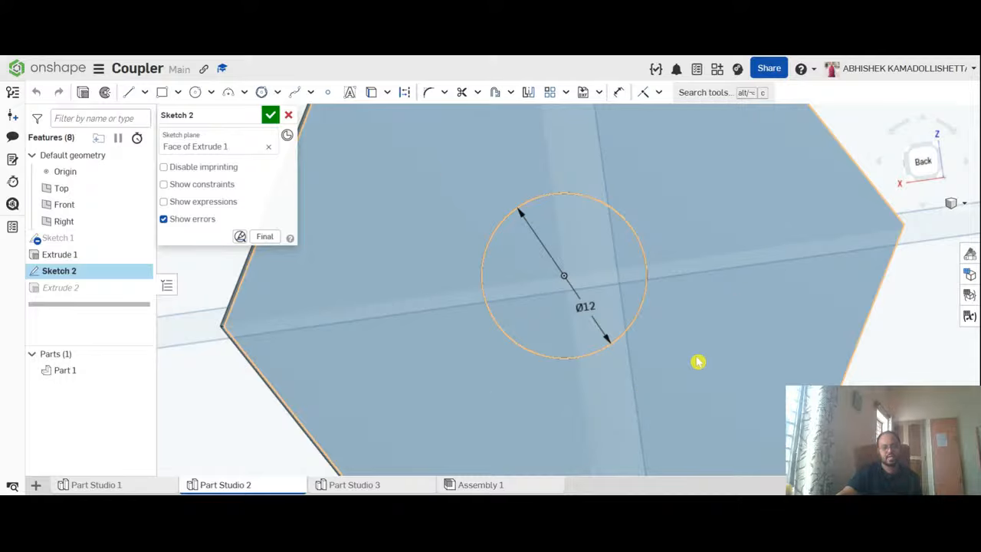
{"action": "key", "text": "Escape"}
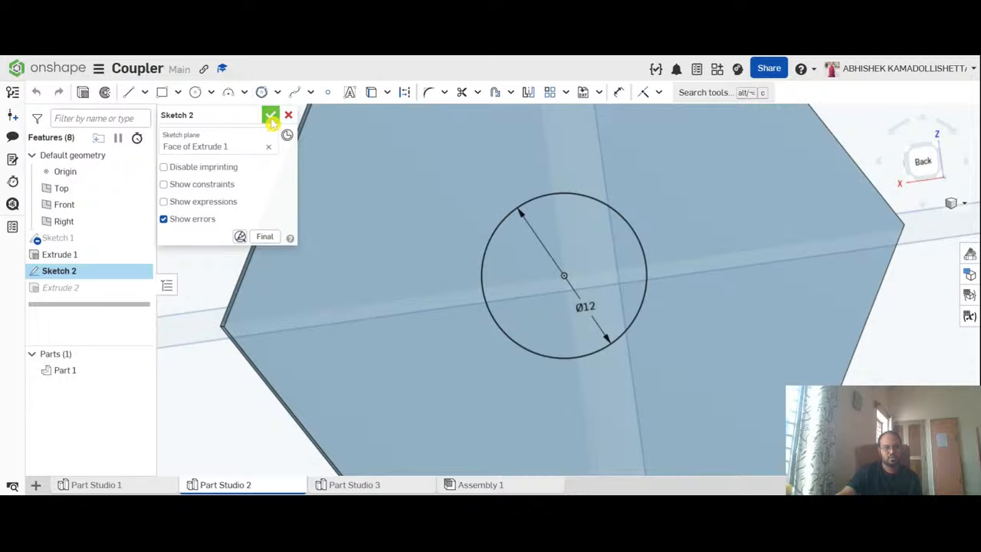
{"action": "left_click", "coordinate": [271, 115]}
Step: In Part Studio 3, sketch a 12 mm diameter circle centred on the origin of the Front plane
{"action": "left_click", "coordinate": [360, 483]}
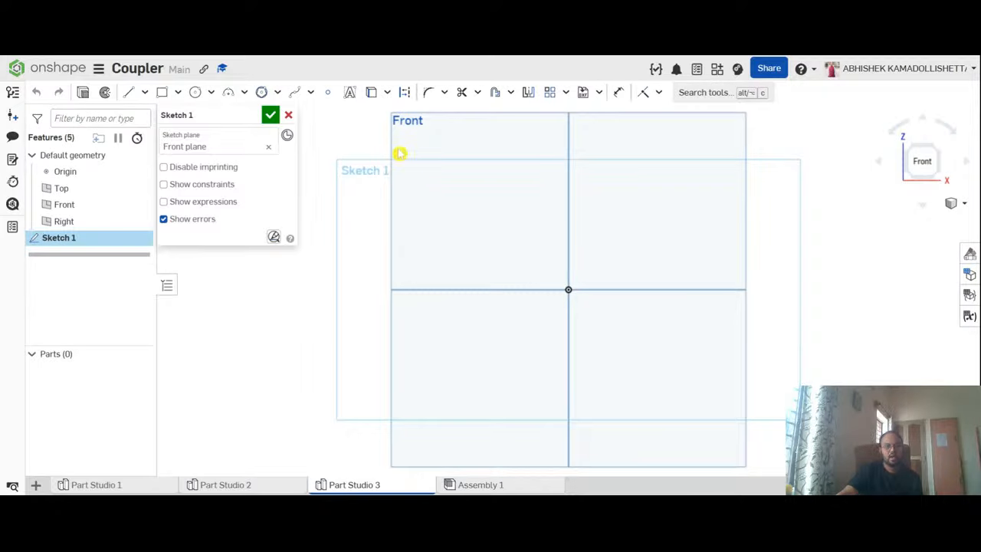
{"action": "left_click", "coordinate": [210, 93]}
{"action": "left_click", "coordinate": [229, 115]}
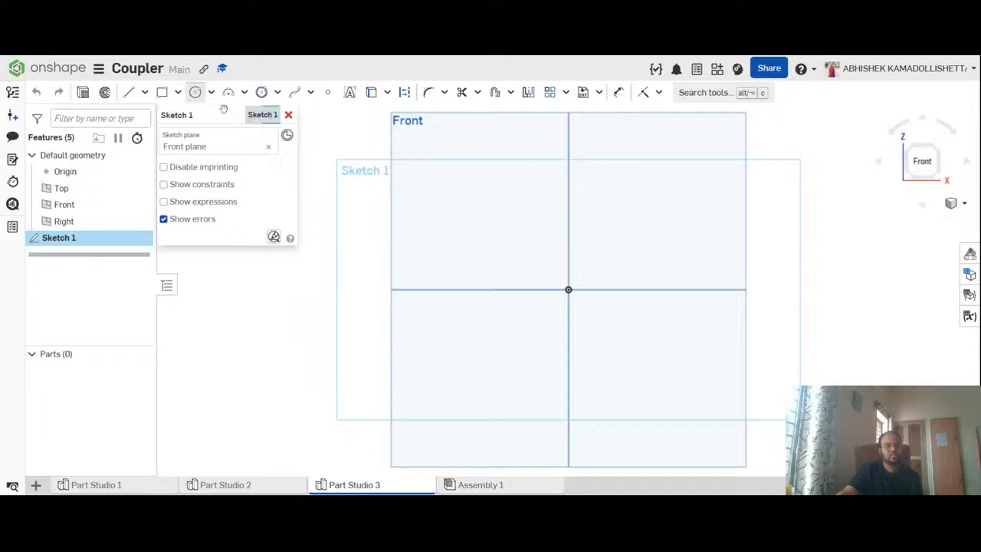
{"action": "left_click", "coordinate": [568, 289]}
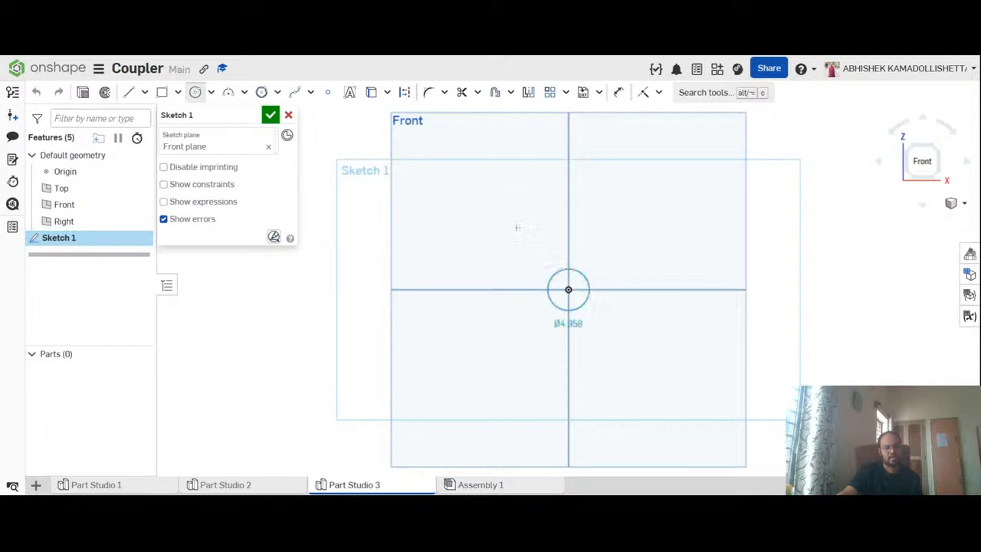
{"action": "left_click", "coordinate": [536, 287]}
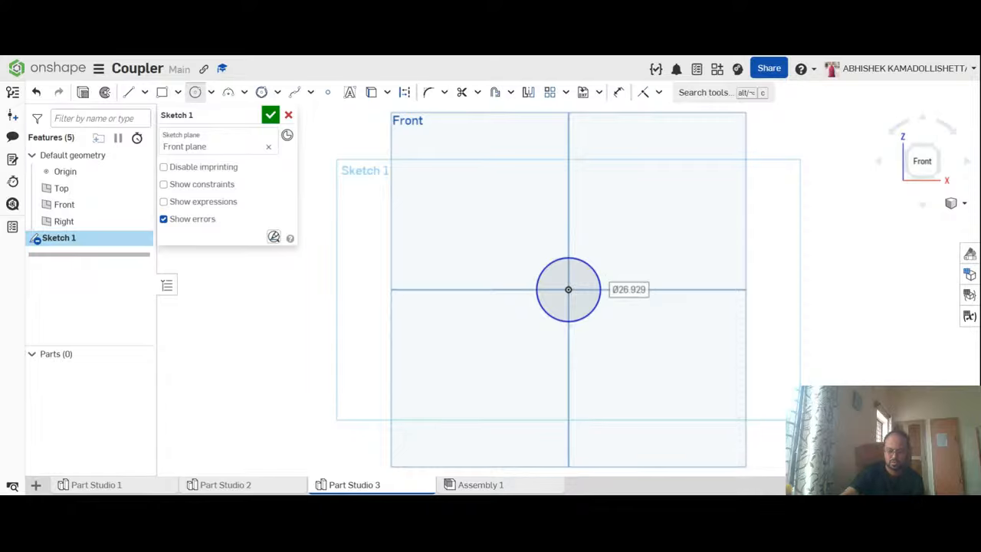
{"action": "type", "text": "1"}
{"action": "key", "text": "Return"}
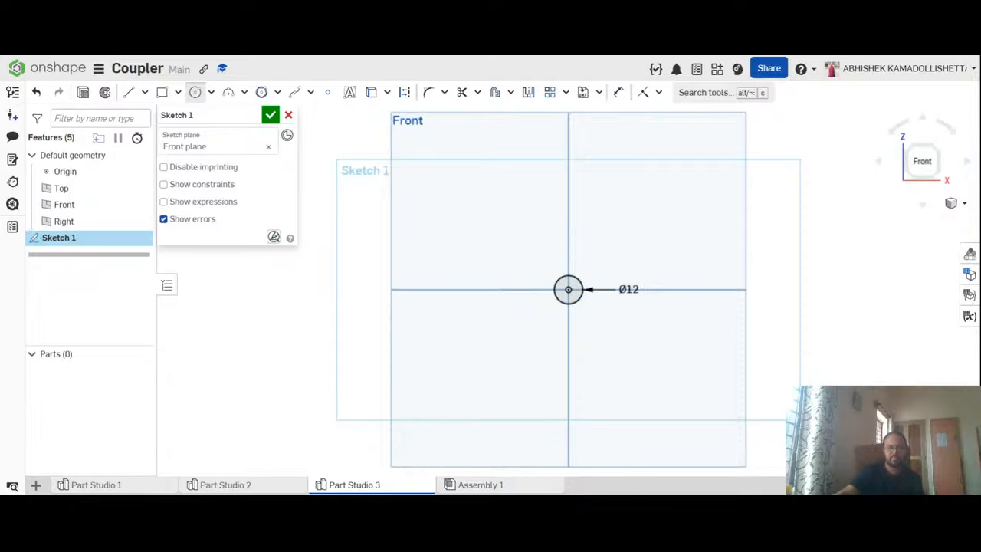
Step: Add a concentric outer circle with a 17 mm diameter around the 12 mm circle
{"action": "scroll", "coordinate": [587, 288], "scroll_direction": "up", "scroll_amount": 1}
{"action": "scroll", "coordinate": [587, 289], "scroll_direction": "up", "scroll_amount": 2}
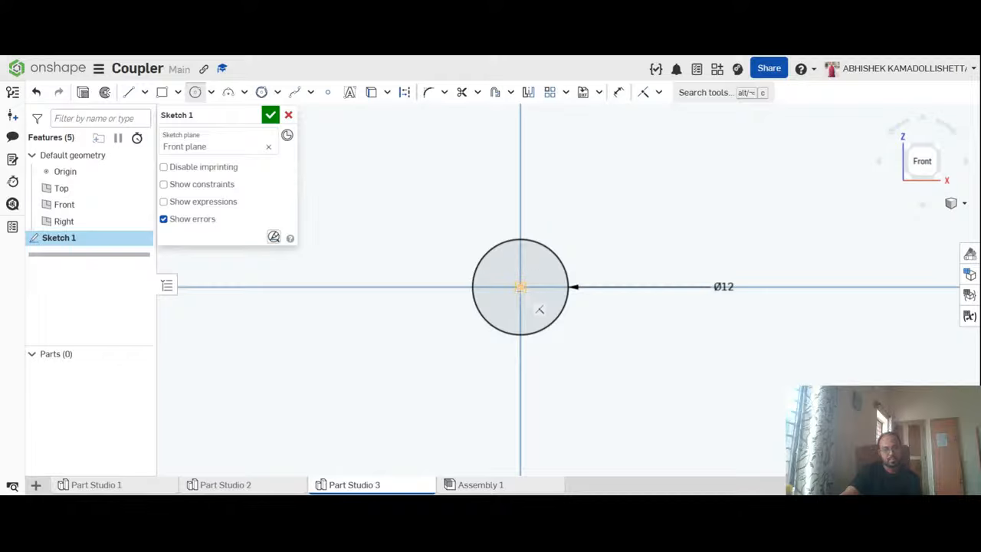
{"action": "left_click", "coordinate": [521, 287]}
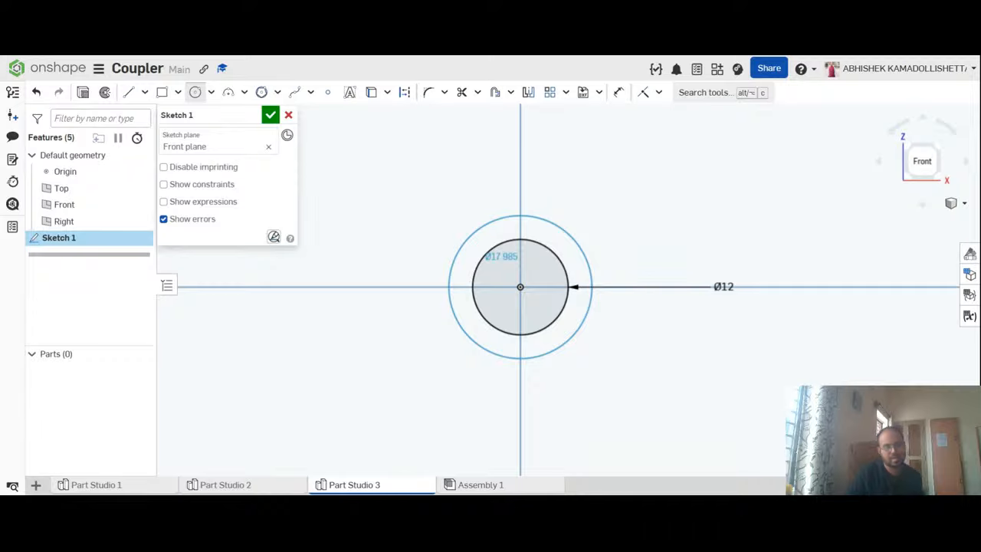
{"action": "left_click", "coordinate": [483, 227]}
{"action": "type", "text": "17"}
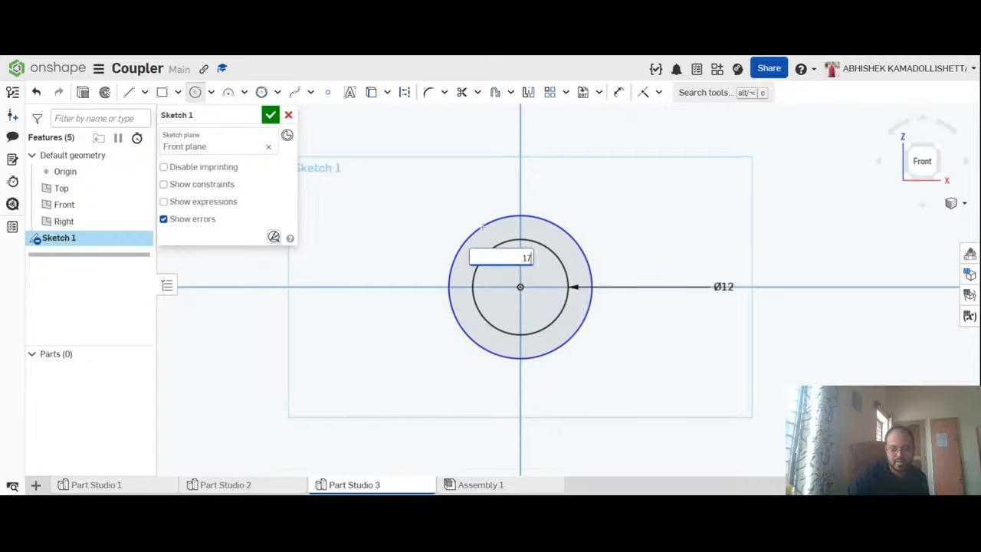
{"action": "key", "text": "Return"}
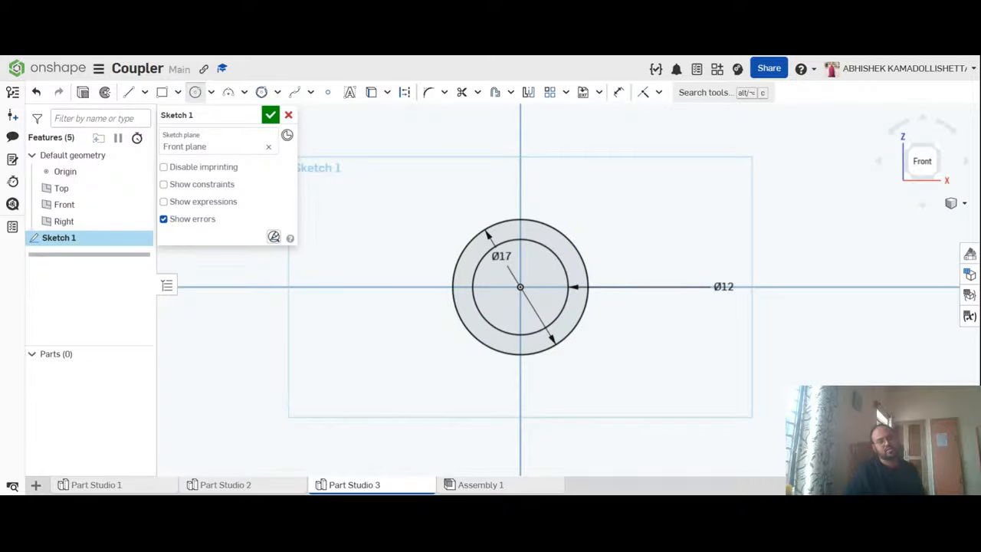
Step: Set the outer circle's diameter to 20 mm and finish the sketch
{"action": "scroll", "coordinate": [656, 313], "scroll_direction": "up", "scroll_amount": 3}
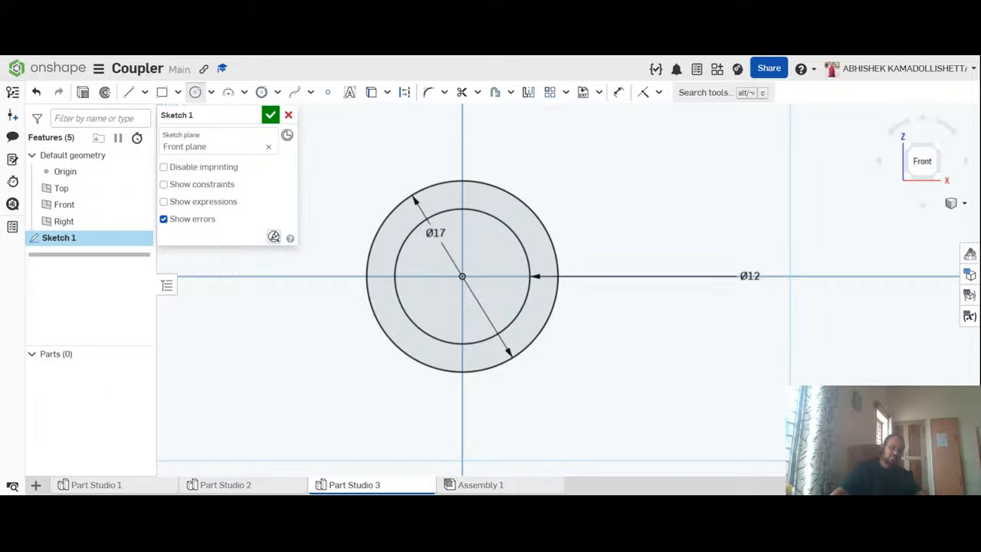
{"action": "scroll", "coordinate": [438, 260], "scroll_direction": "down", "scroll_amount": 2}
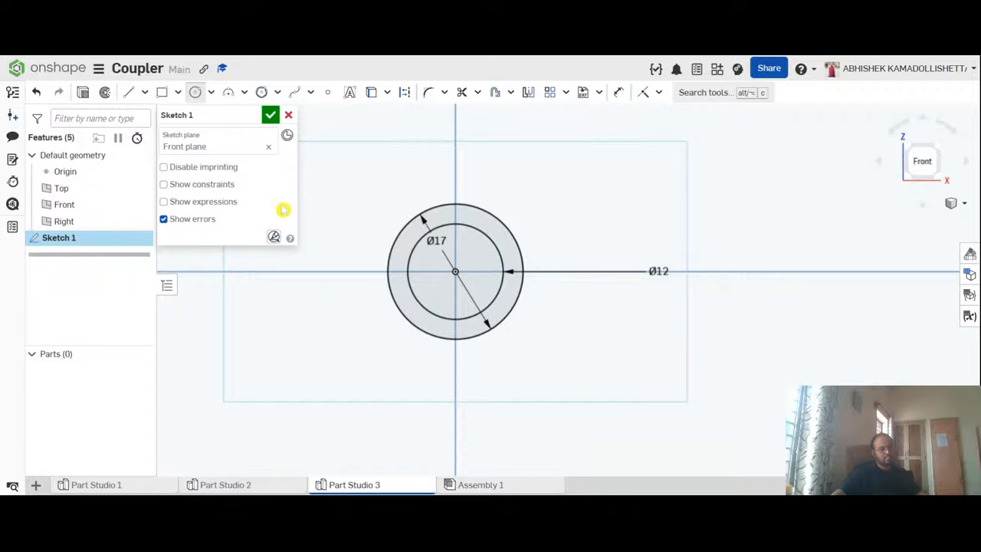
{"action": "scroll", "coordinate": [387, 245], "scroll_direction": "up", "scroll_amount": 3}
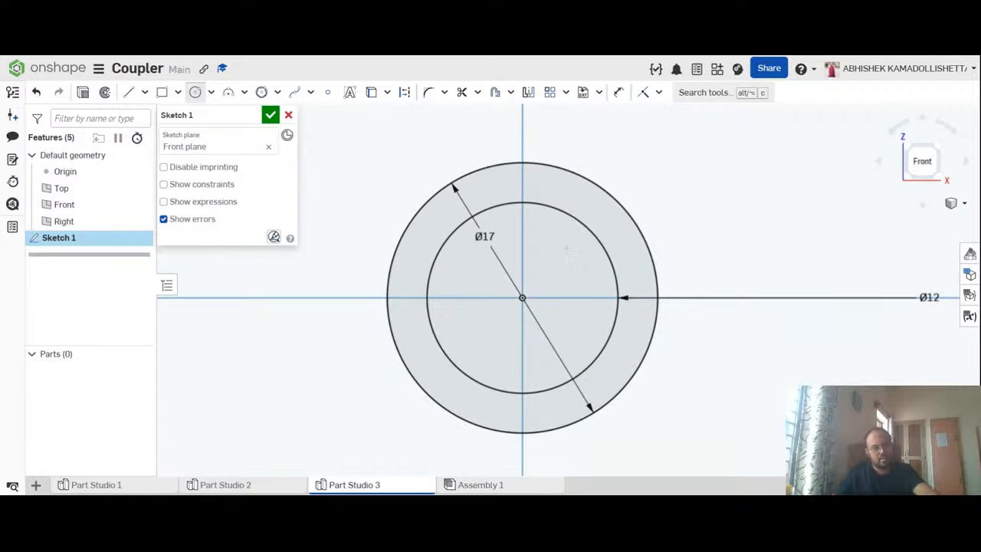
{"action": "double_click", "coordinate": [487, 238]}
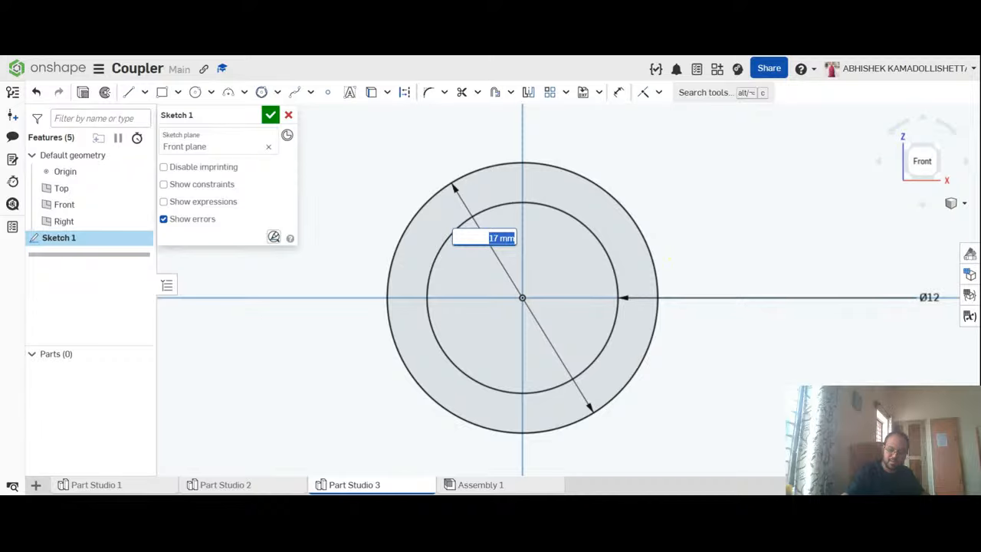
{"action": "type", "text": "20"}
{"action": "key", "text": "Return"}
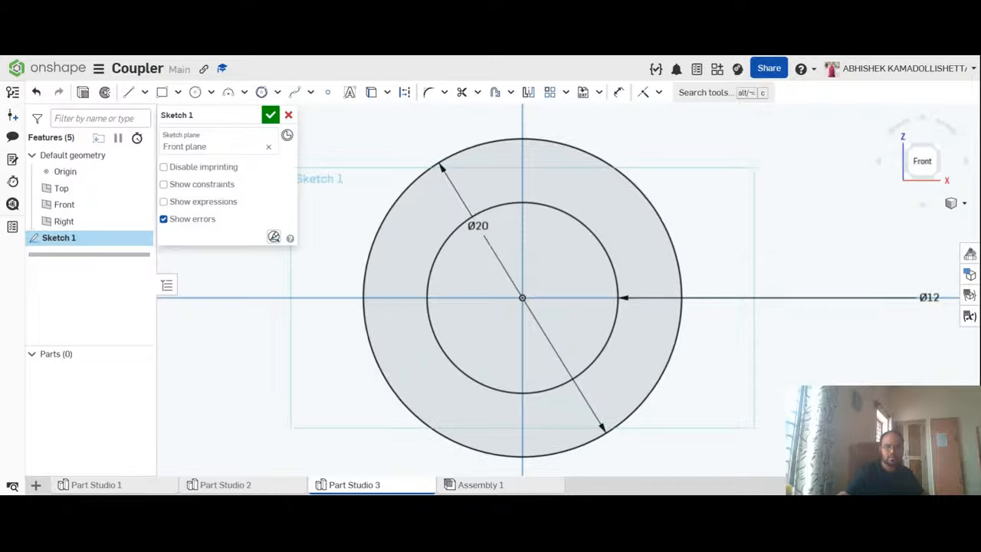
{"action": "scroll", "coordinate": [679, 253], "scroll_direction": "down", "scroll_amount": 3}
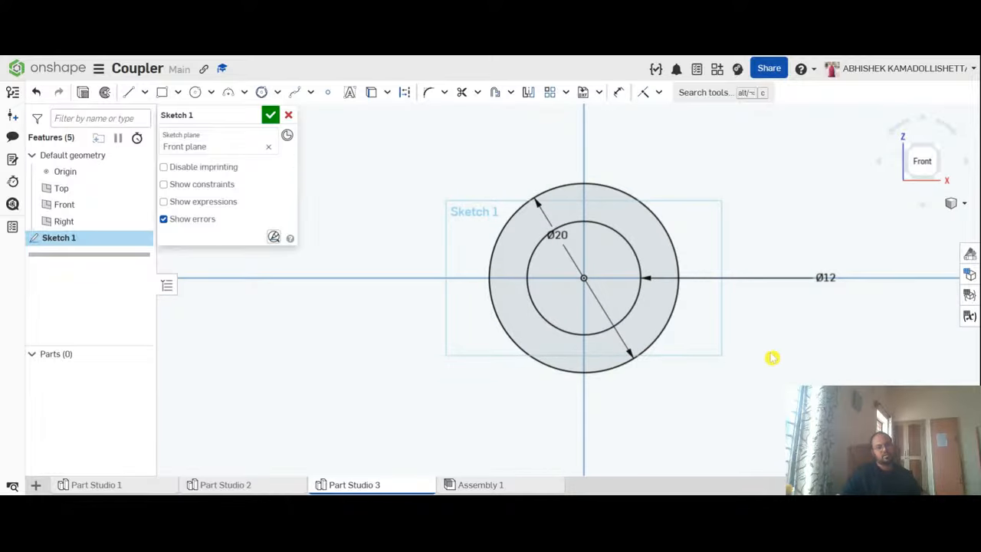
{"action": "scroll", "coordinate": [772, 358], "scroll_direction": "up", "scroll_amount": 1}
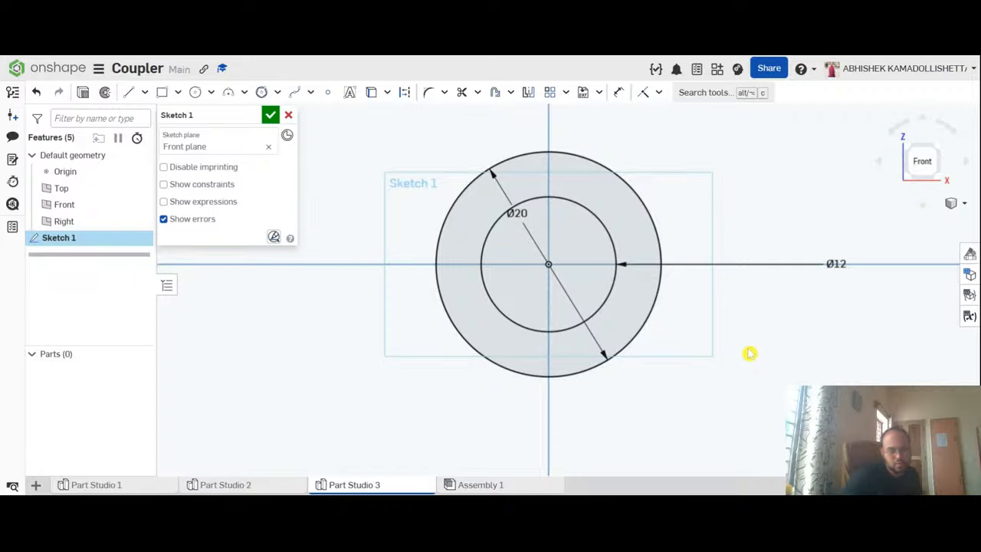
{"action": "left_click", "coordinate": [270, 115]}
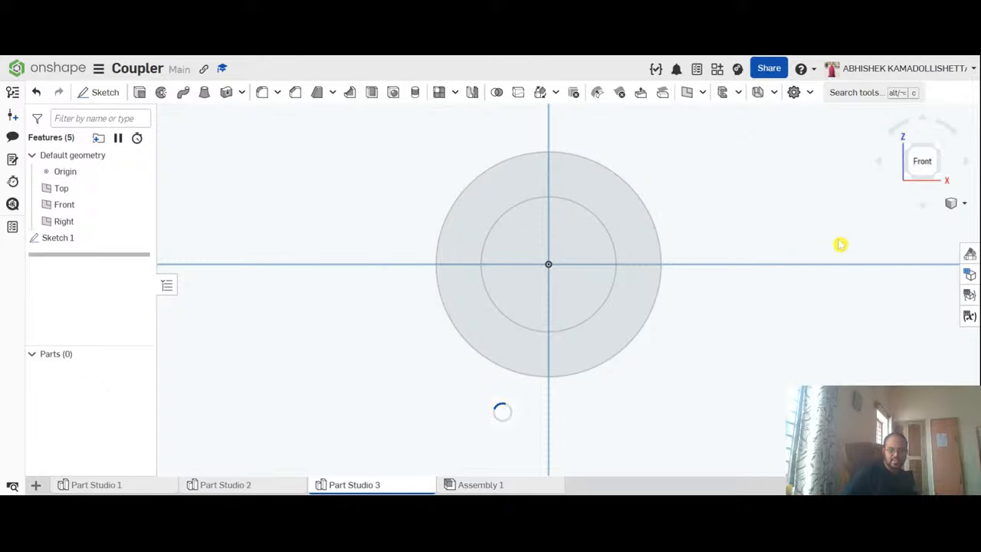
{"action": "right_click_drag", "start_coordinate": [838, 245], "coordinate": [743, 253]}
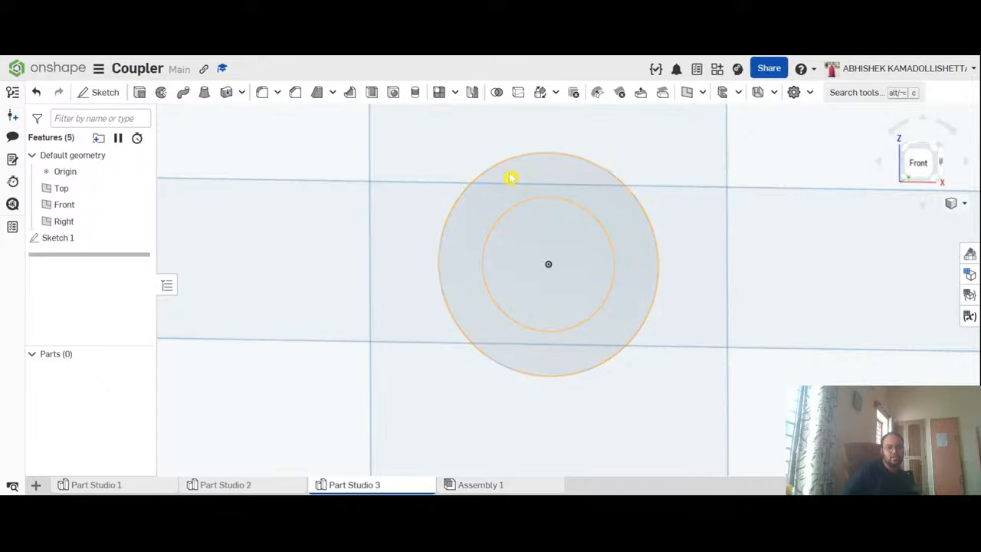
{"action": "left_click", "coordinate": [563, 220]}
{"action": "left_click", "coordinate": [749, 349]}
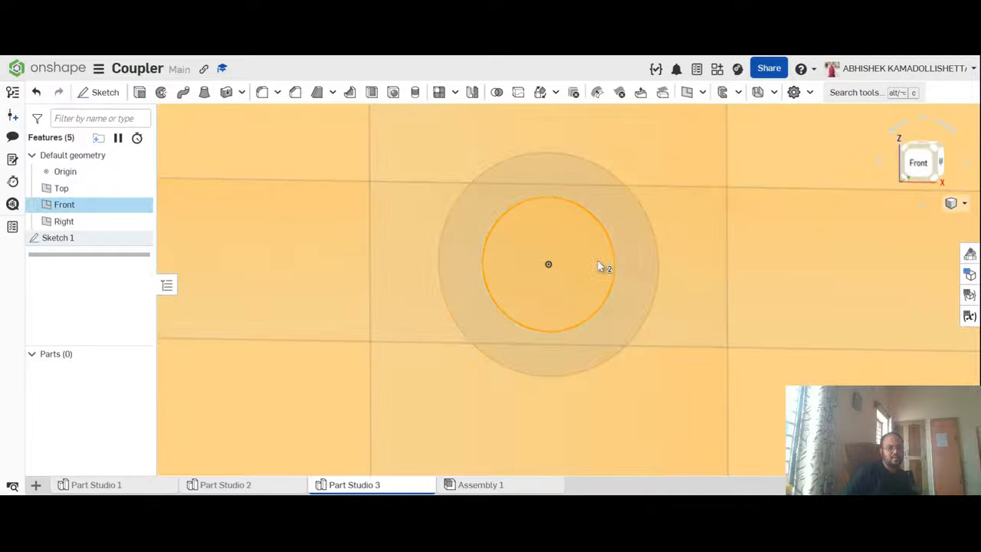
{"action": "scroll", "coordinate": [615, 268], "scroll_direction": "down", "scroll_amount": 8}
{"action": "left_click", "coordinate": [377, 218]}
{"action": "left_click", "coordinate": [606, 267]}
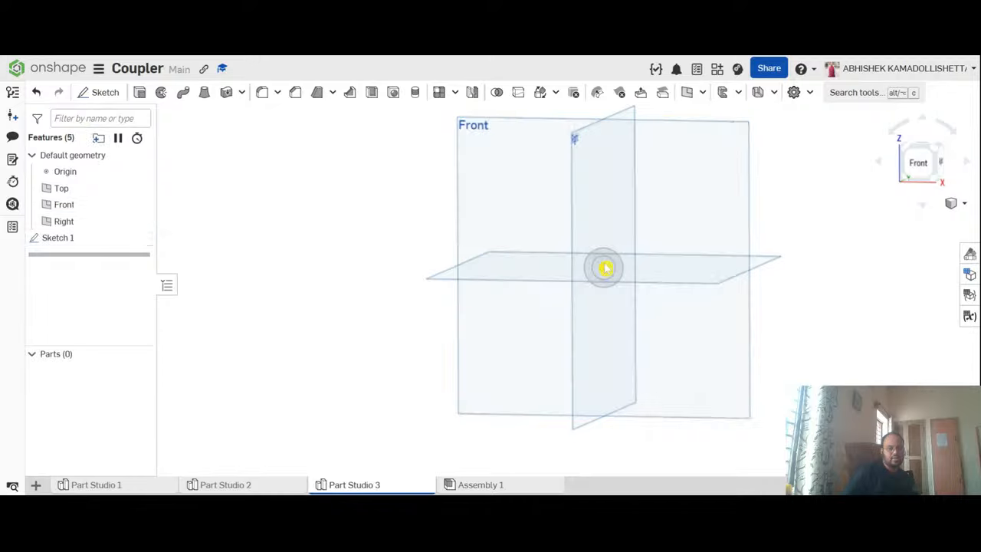
{"action": "scroll", "coordinate": [606, 272], "scroll_direction": "up", "scroll_amount": 5}
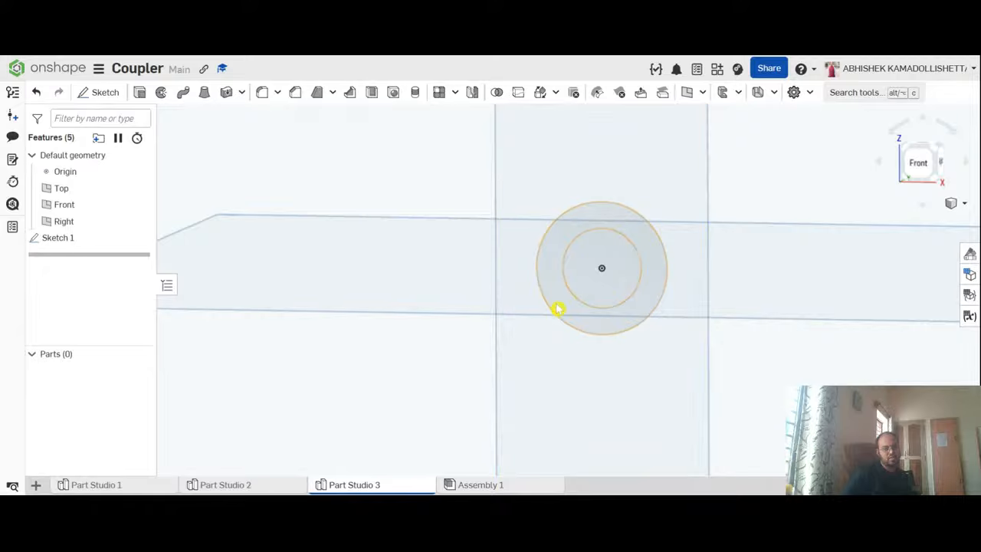
{"action": "left_click", "coordinate": [624, 292]}
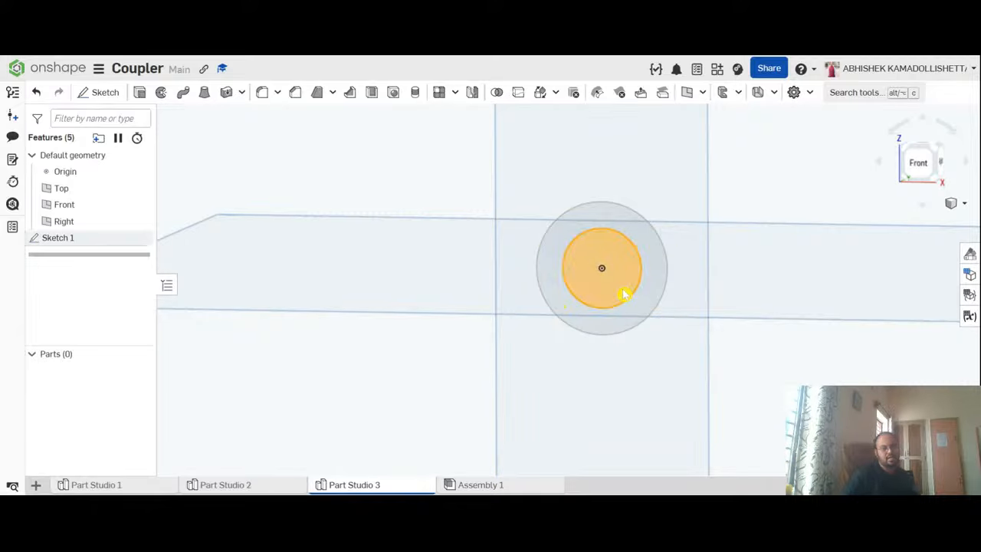
{"action": "key", "text": "Delete"}
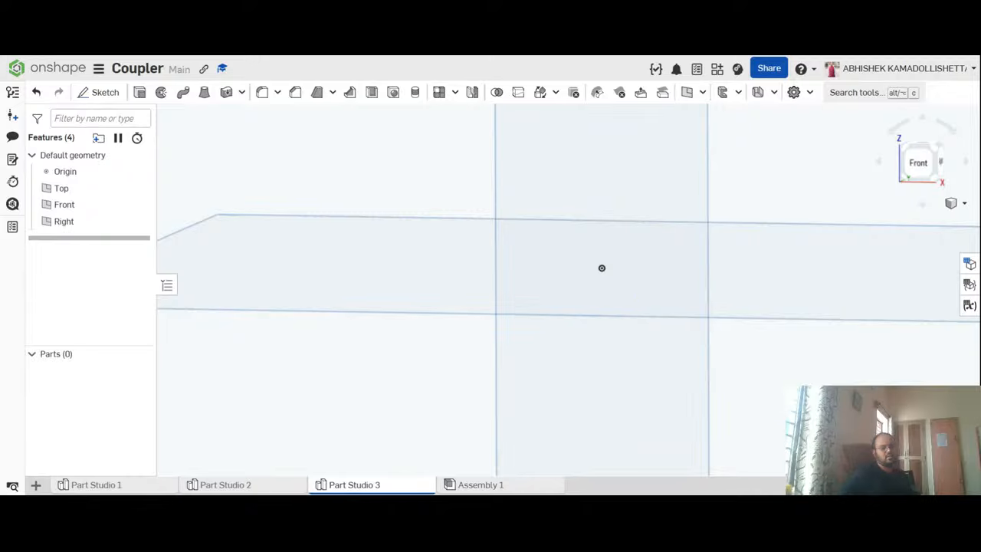
{"action": "key", "text": "ctrl+z"}
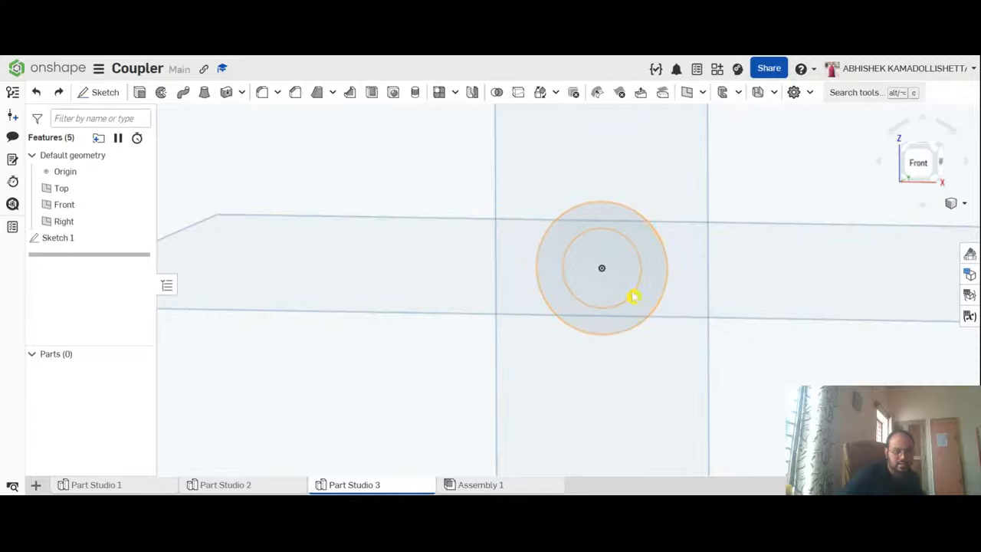
Step: Extrude the ring region between the two circles as a new solid with a blind depth of 5 mm
{"action": "left_click", "coordinate": [636, 231]}
{"action": "right_click_drag", "start_coordinate": [636, 231], "coordinate": [580, 236]}
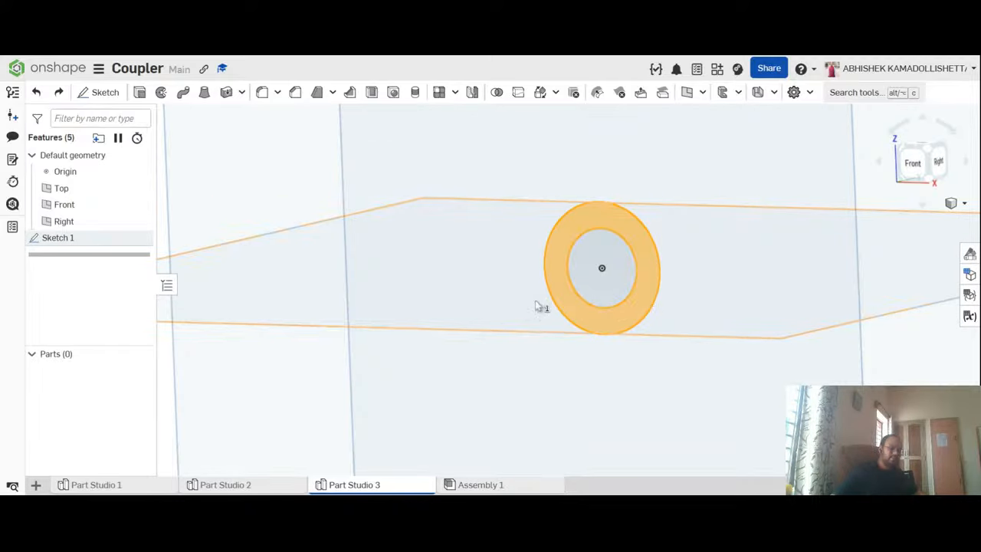
{"action": "scroll", "coordinate": [563, 269], "scroll_direction": "up", "scroll_amount": 3}
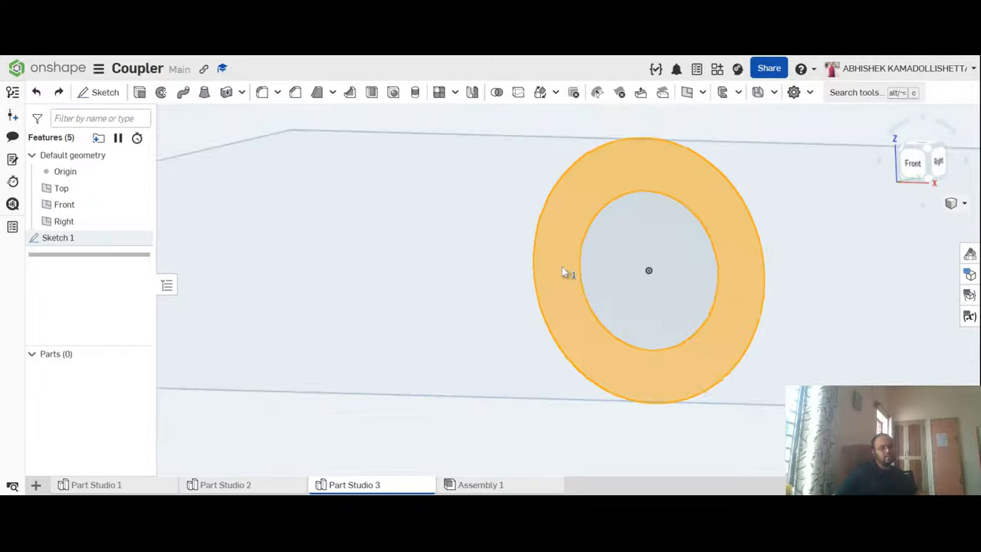
{"action": "left_click", "coordinate": [140, 92]}
{"action": "scroll", "coordinate": [675, 274], "scroll_direction": "down", "scroll_amount": 5}
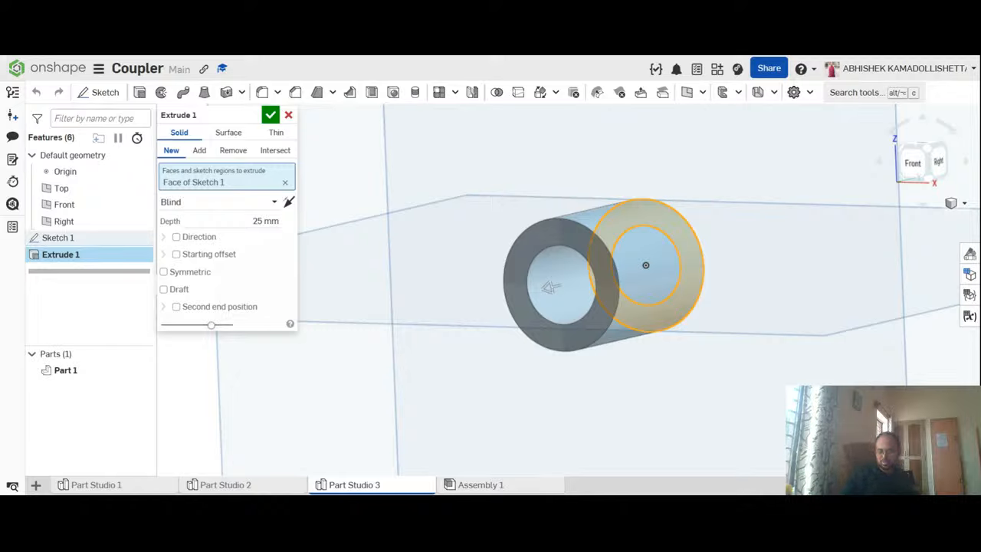
{"action": "left_click", "coordinate": [266, 221]}
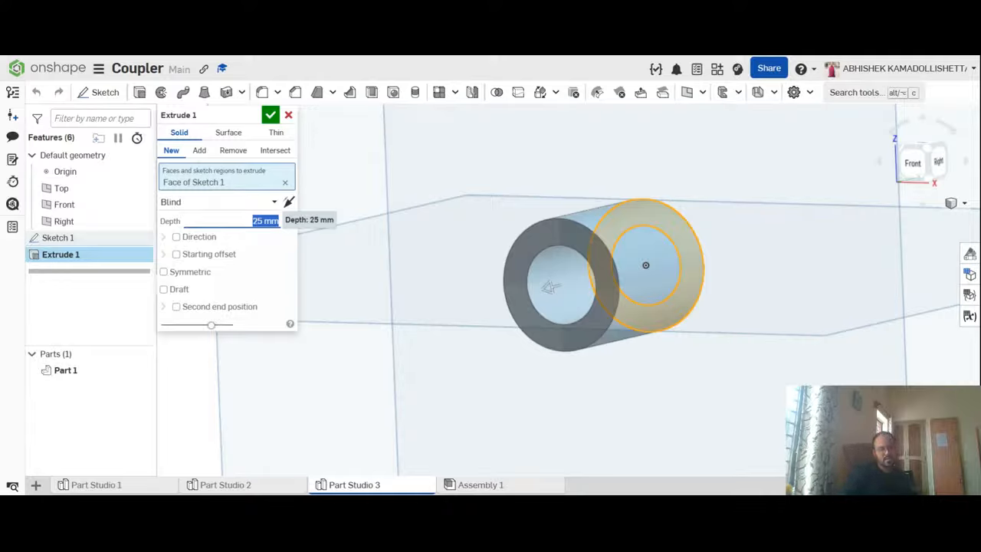
{"action": "type", "text": "5"}
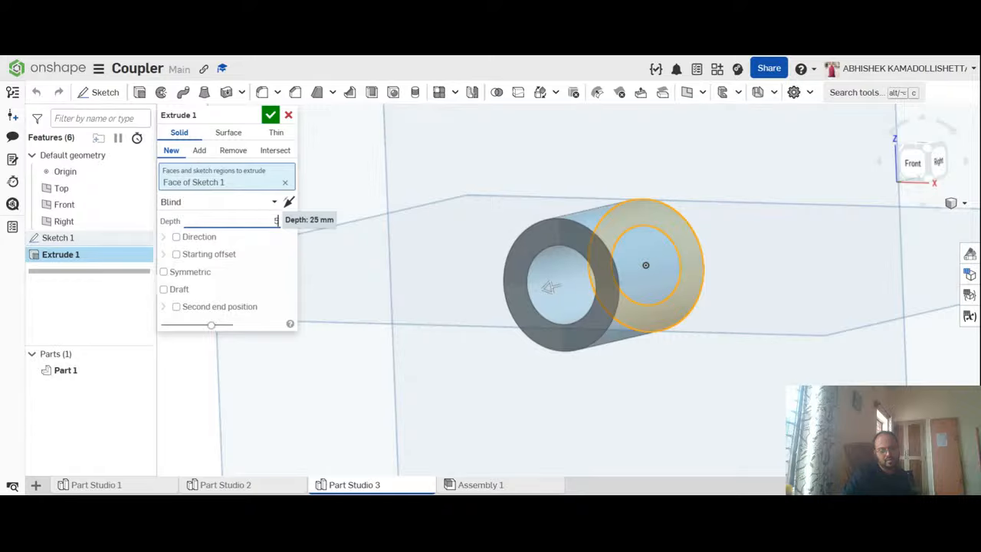
{"action": "key", "text": "Return"}
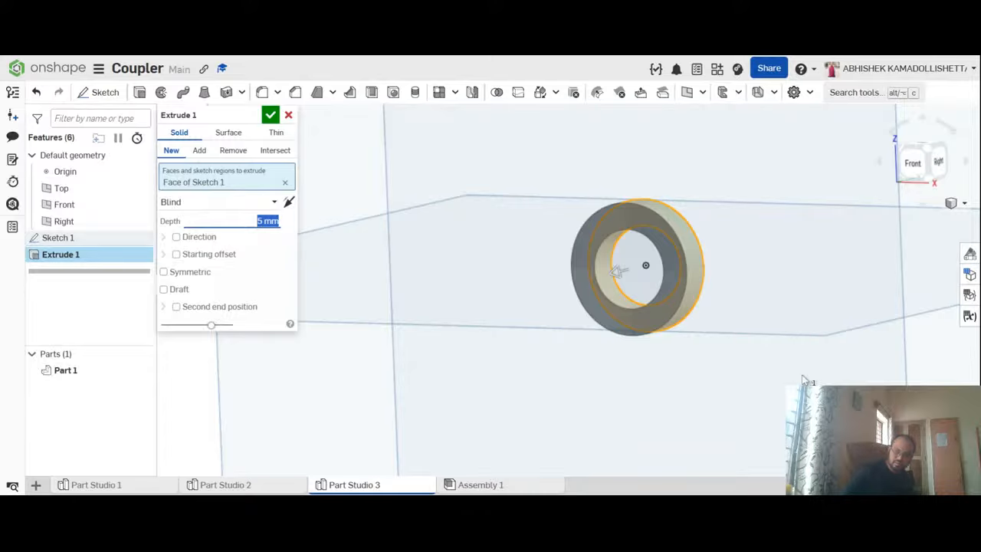
{"action": "mouse_move", "coordinate": [804, 379]}
{"action": "right_mouse_down"}
{"action": "mouse_move", "coordinate": [746, 401]}
{"action": "mouse_move", "coordinate": [791, 398]}
{"action": "mouse_move", "coordinate": [794, 381]}
{"action": "right_mouse_up"}
{"action": "scroll", "coordinate": [620, 252], "scroll_direction": "up", "scroll_amount": 3}
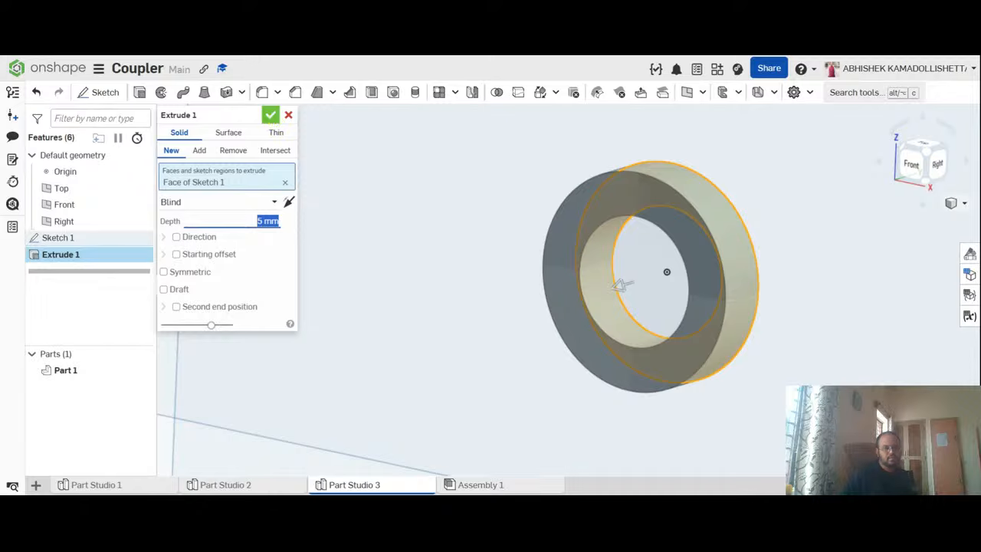
{"action": "left_click", "coordinate": [274, 116]}
{"action": "left_click", "coordinate": [275, 116]}
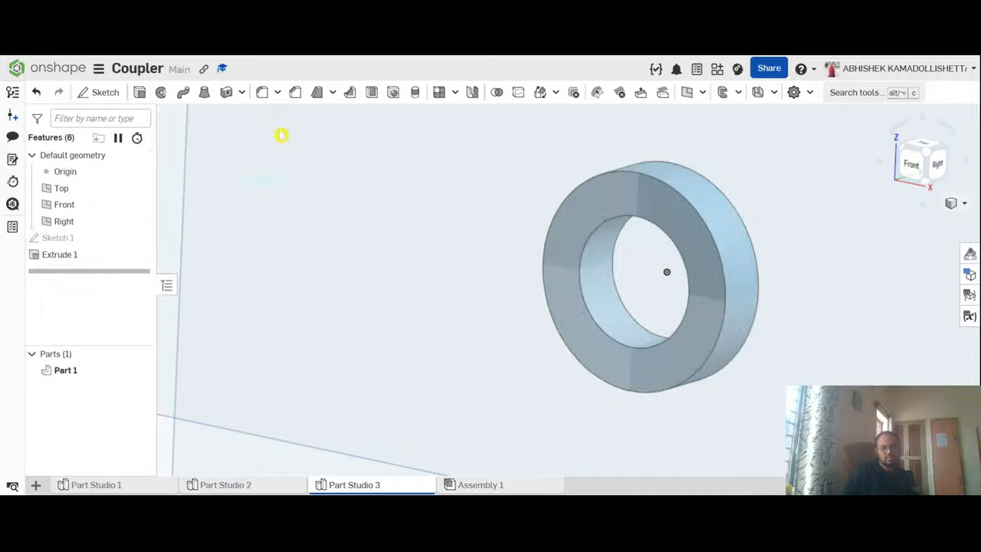
Step: Open Assembly 1 and insert the flanged hub part from Part Studio 1
{"action": "scroll", "coordinate": [766, 276], "scroll_direction": "down", "scroll_amount": 5}
{"action": "right_click_drag", "start_coordinate": [776, 290], "coordinate": [802, 313]}
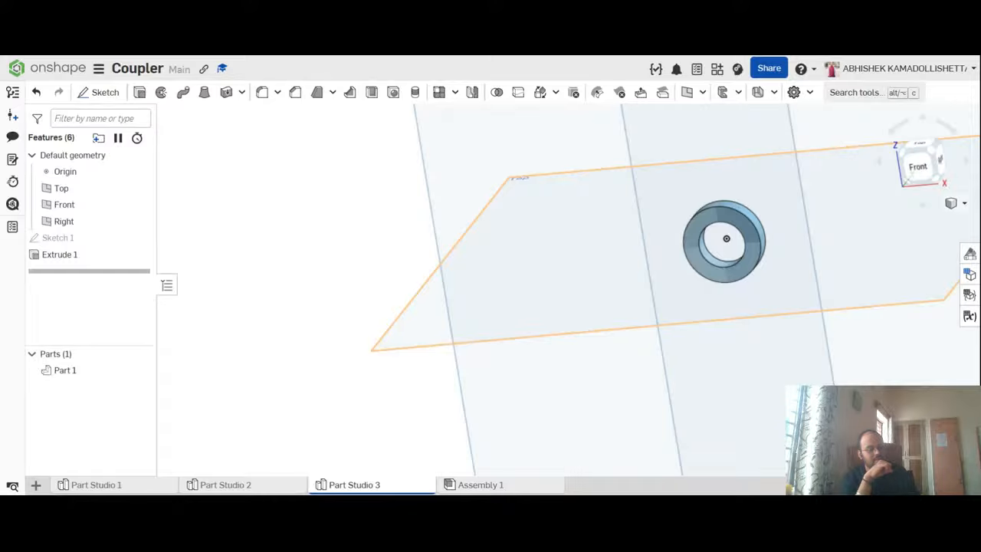
{"action": "left_click", "coordinate": [479, 485]}
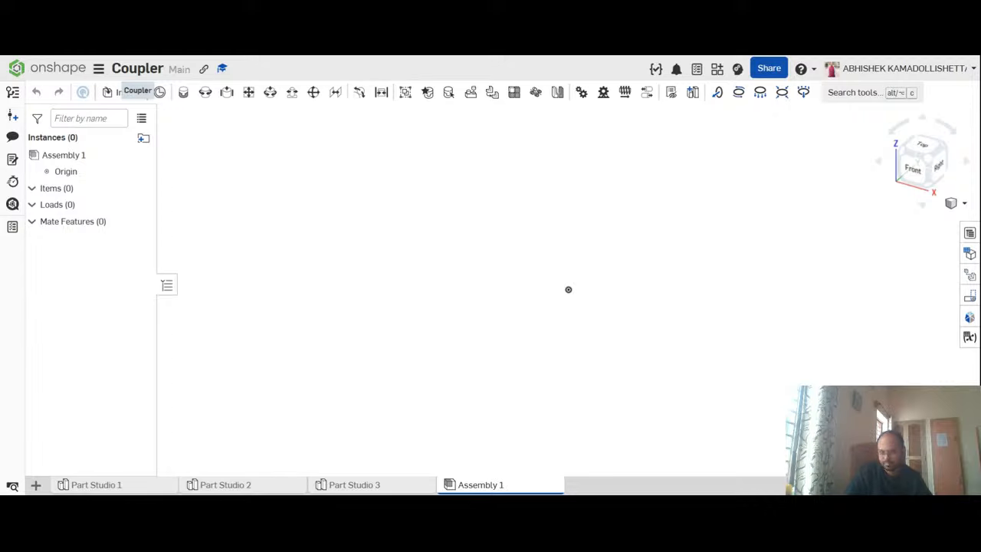
{"action": "left_click", "coordinate": [127, 93]}
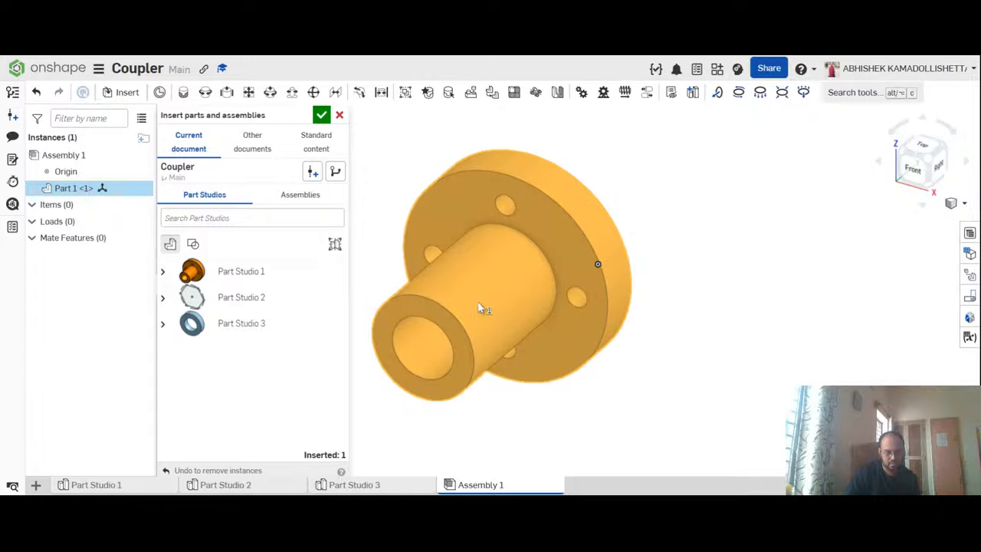
{"action": "left_click", "coordinate": [482, 309]}
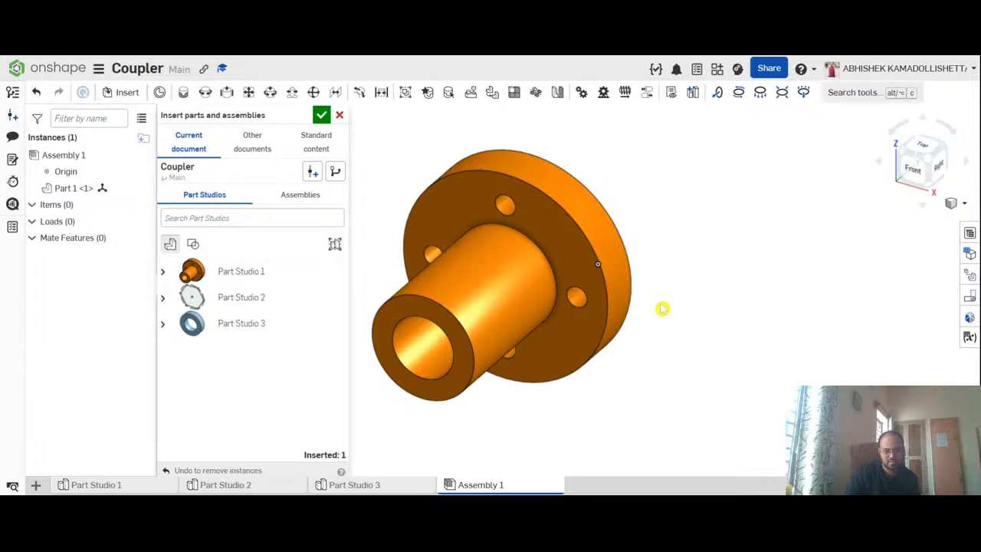
Step: Insert four copies of the hex bolt from Part Studio 2 beside the flanged hub
{"action": "left_click", "coordinate": [162, 300]}
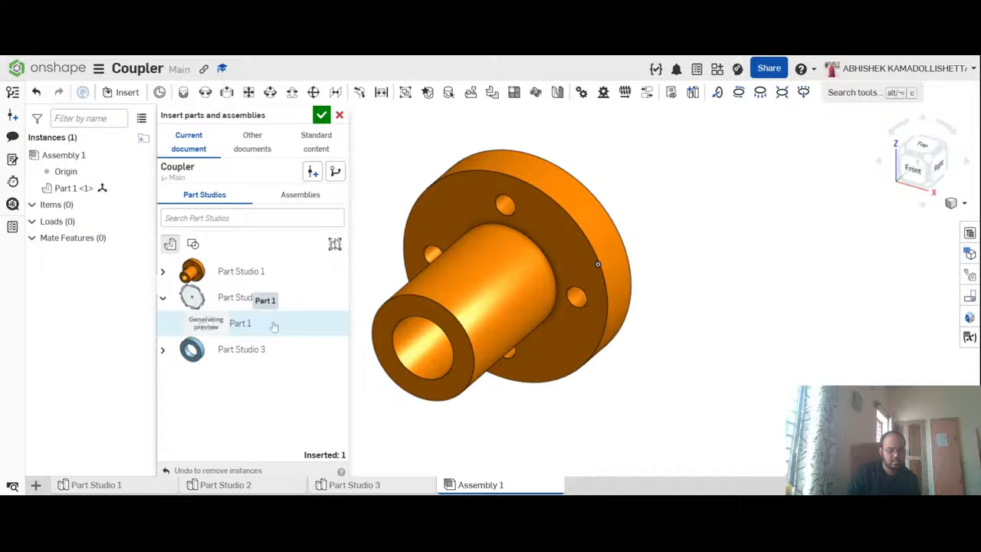
{"action": "left_click", "coordinate": [262, 408]}
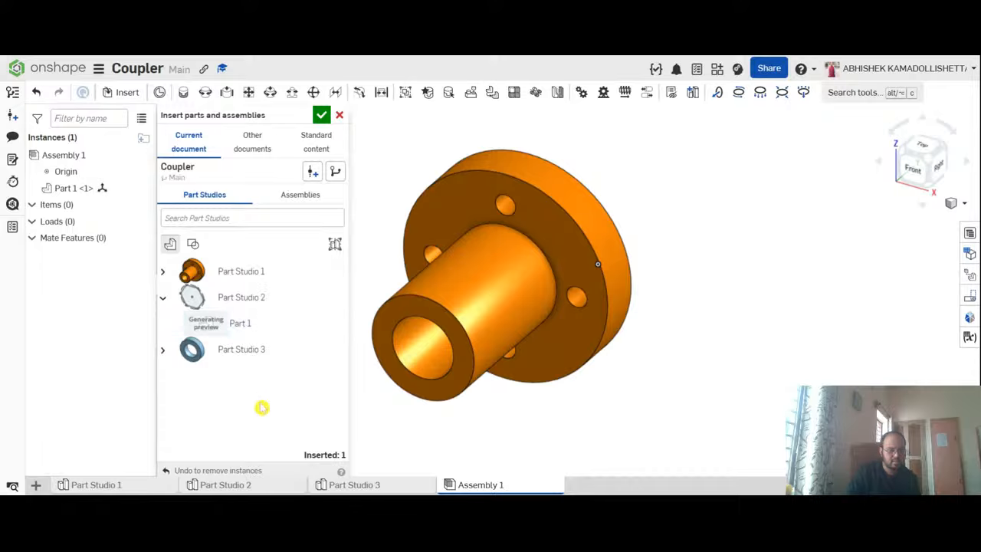
{"action": "left_click", "coordinate": [245, 328]}
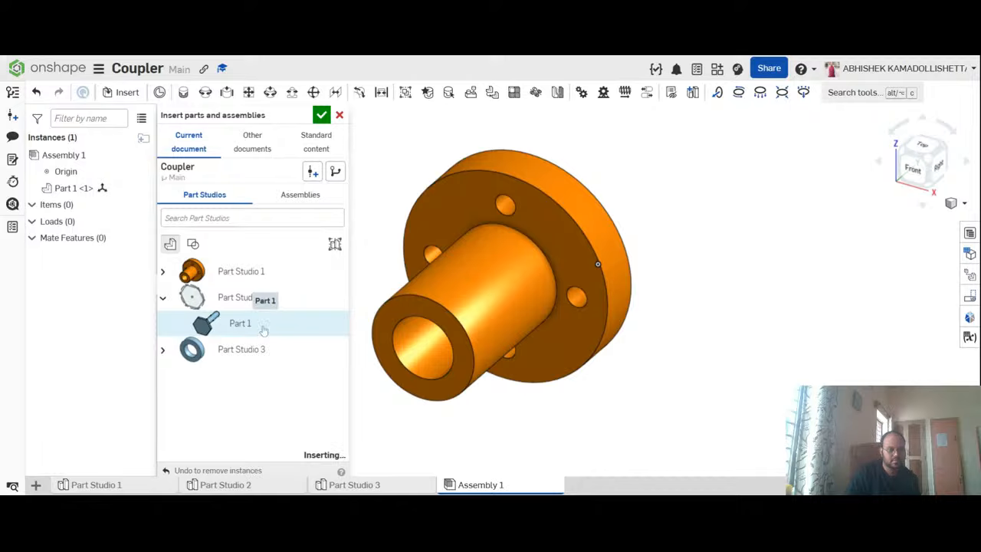
{"action": "left_click", "coordinate": [858, 303]}
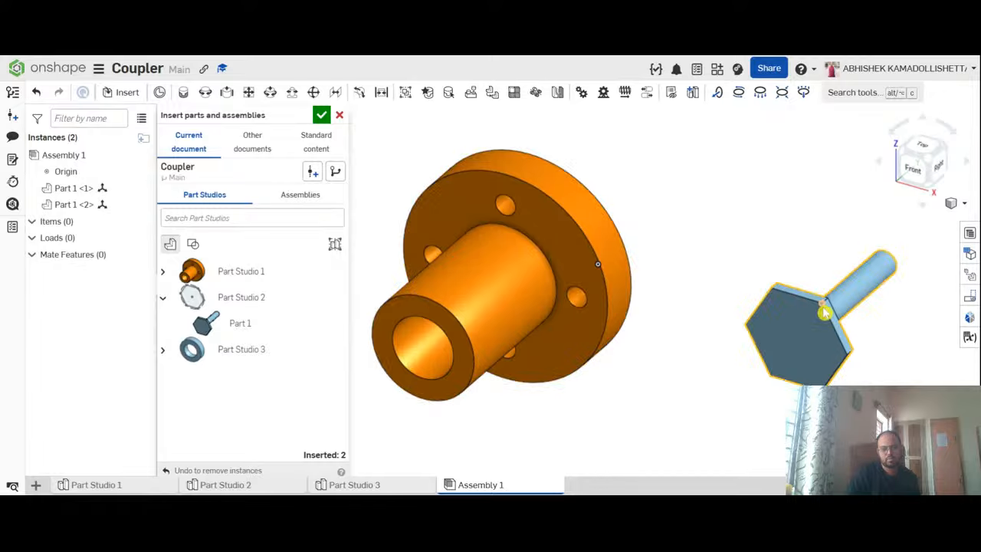
{"action": "key", "text": "Left"}
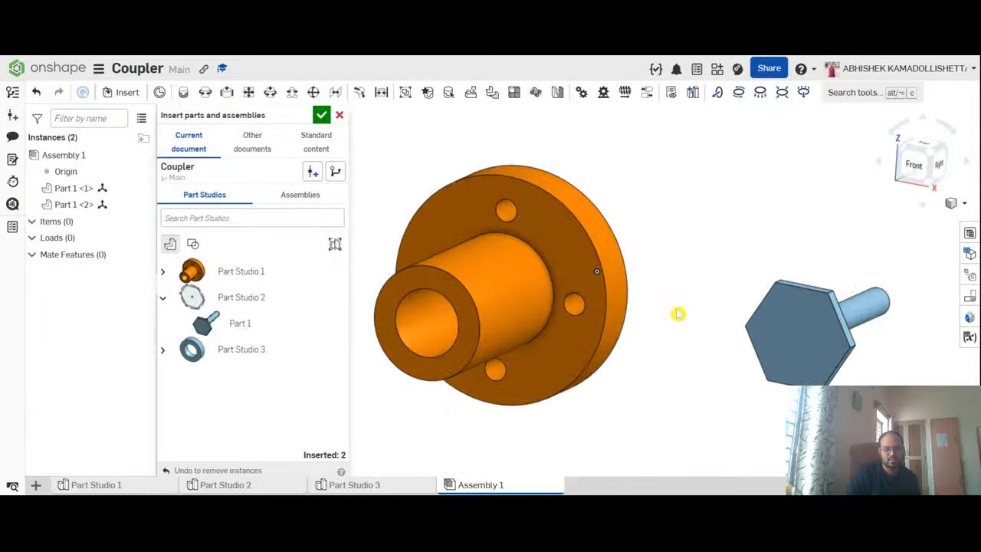
{"action": "left_click", "coordinate": [163, 349]}
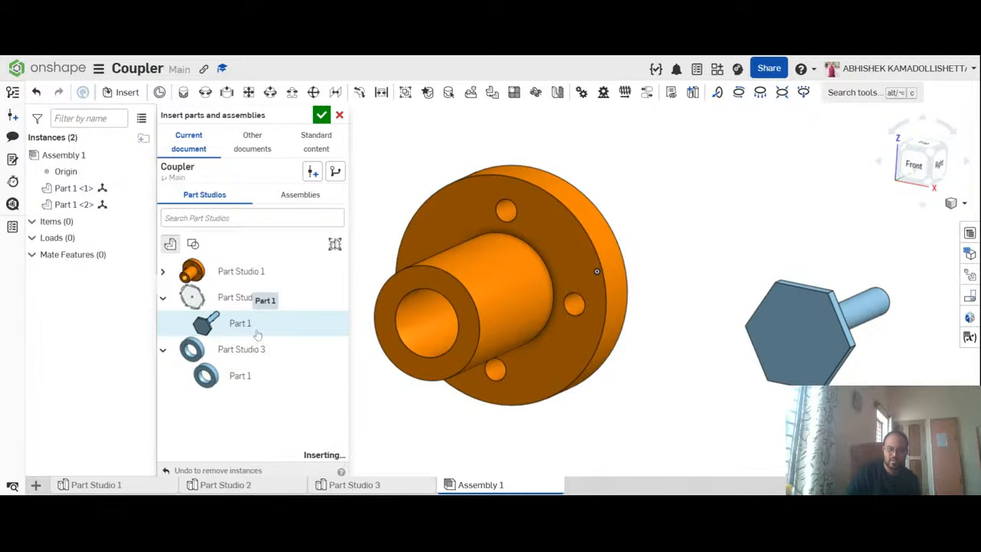
{"action": "left_click", "coordinate": [770, 213]}
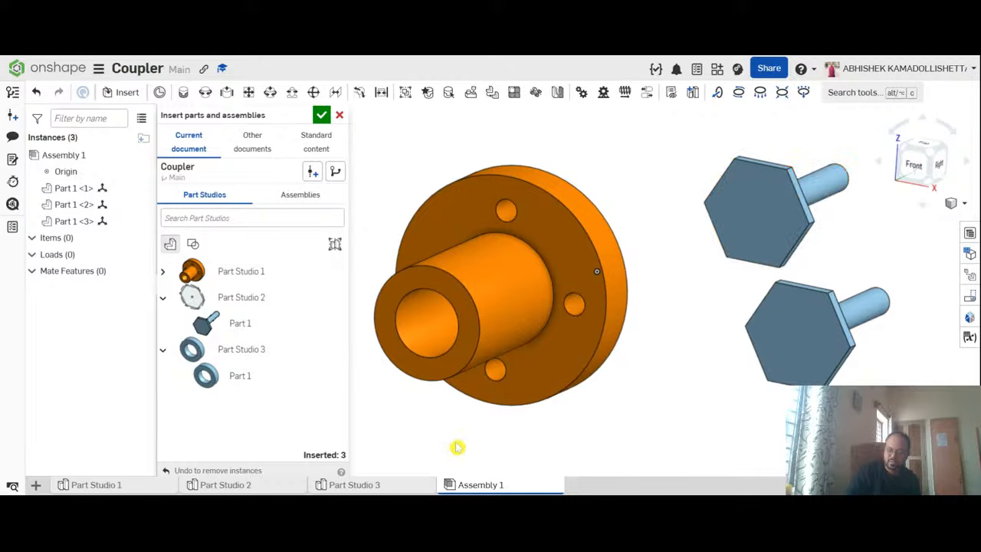
{"action": "left_click", "coordinate": [230, 323]}
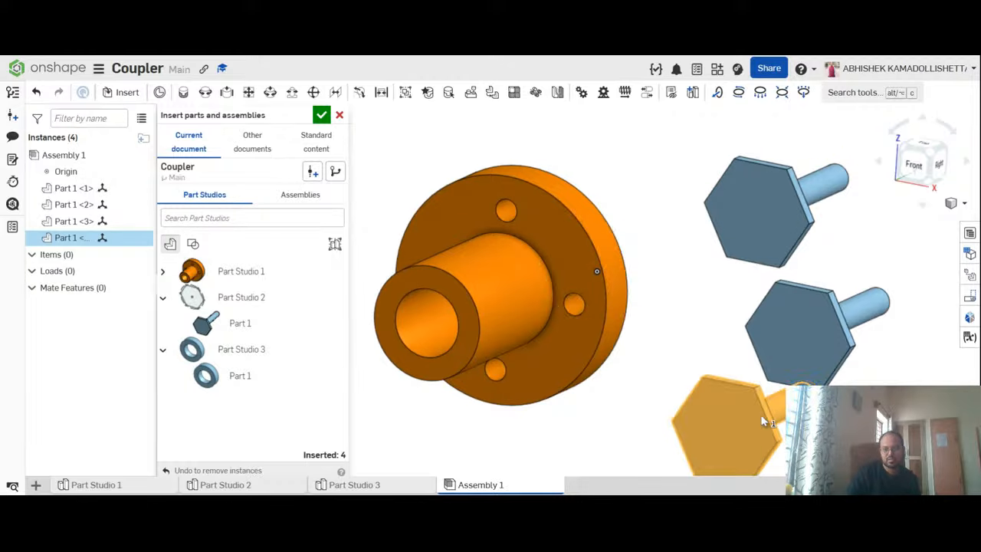
{"action": "left_click", "coordinate": [713, 421]}
{"action": "left_click", "coordinate": [261, 323]}
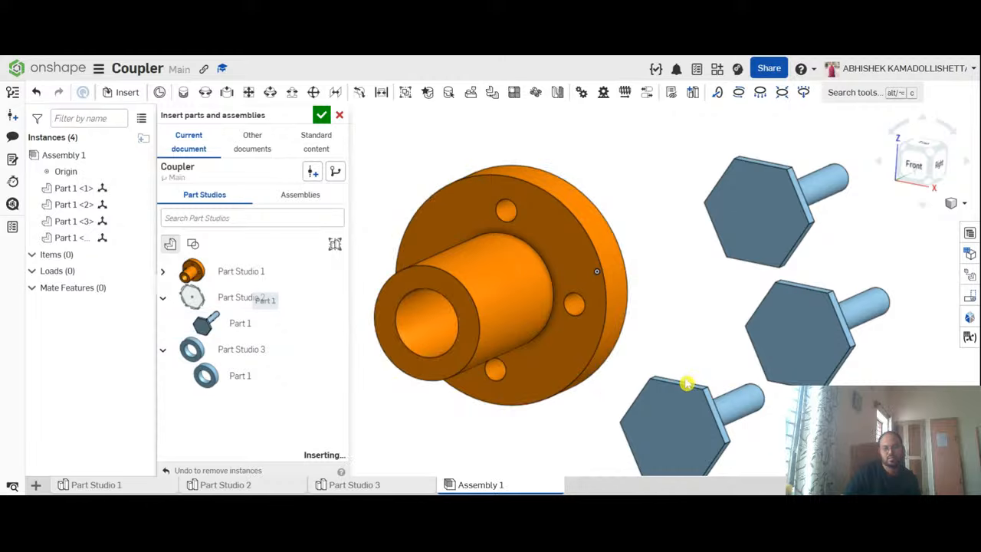
{"action": "left_click", "coordinate": [924, 375]}
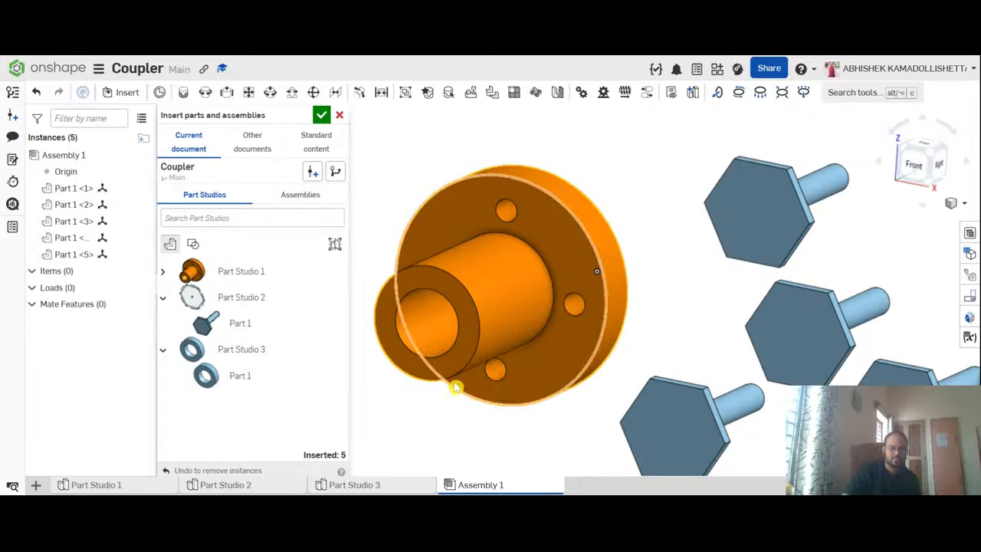
Step: Insert four copies of the ring from Part Studio 3 near the bolts and finish inserting parts
{"action": "scroll", "coordinate": [671, 289], "scroll_direction": "down", "scroll_amount": 3}
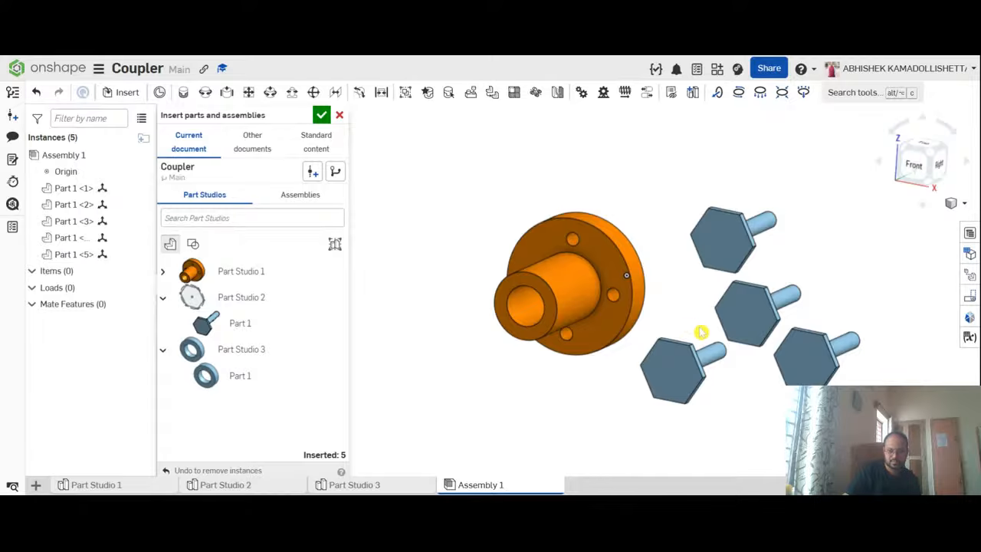
{"action": "scroll", "coordinate": [906, 369], "scroll_direction": "up", "scroll_amount": 1}
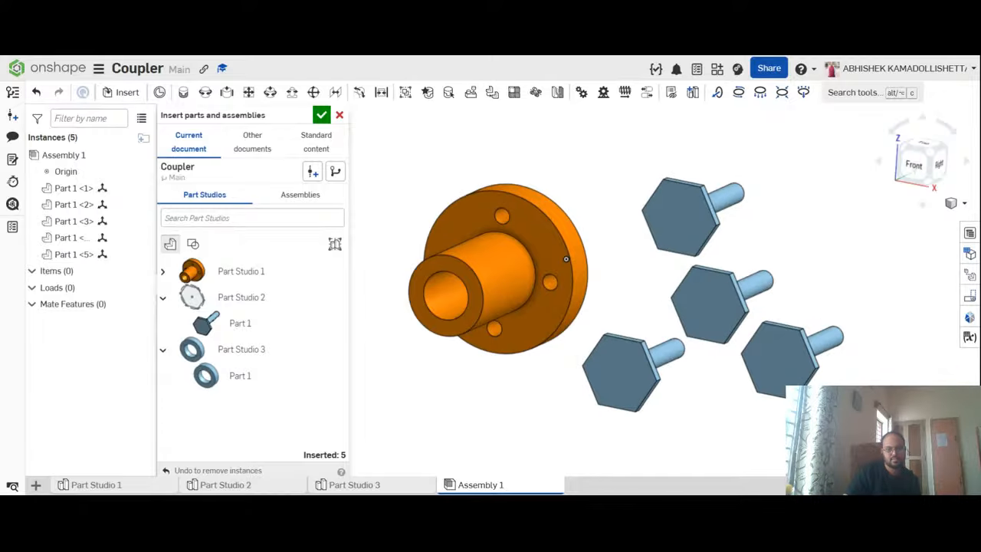
{"action": "left_click", "coordinate": [272, 381]}
{"action": "left_click", "coordinate": [867, 320]}
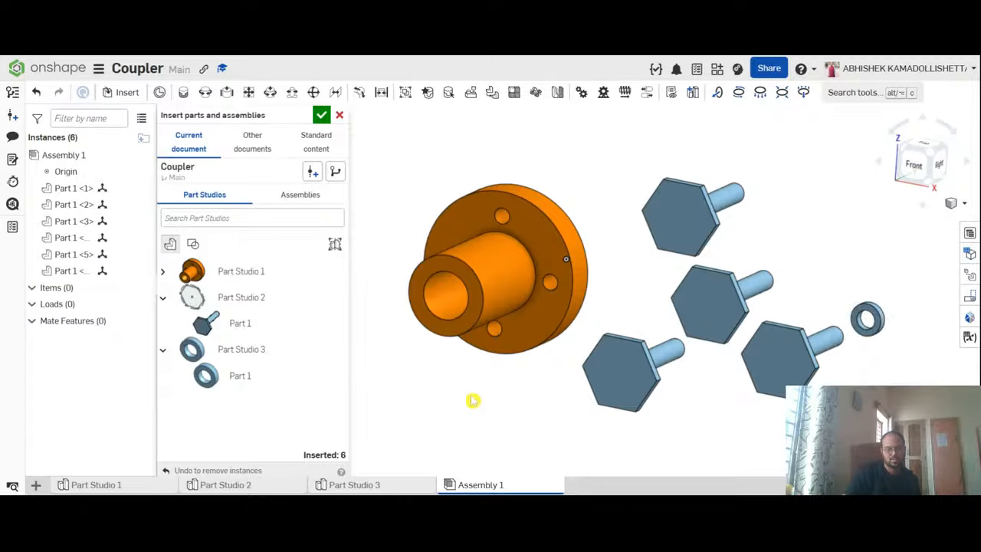
{"action": "left_click", "coordinate": [261, 380]}
{"action": "left_click", "coordinate": [793, 272]}
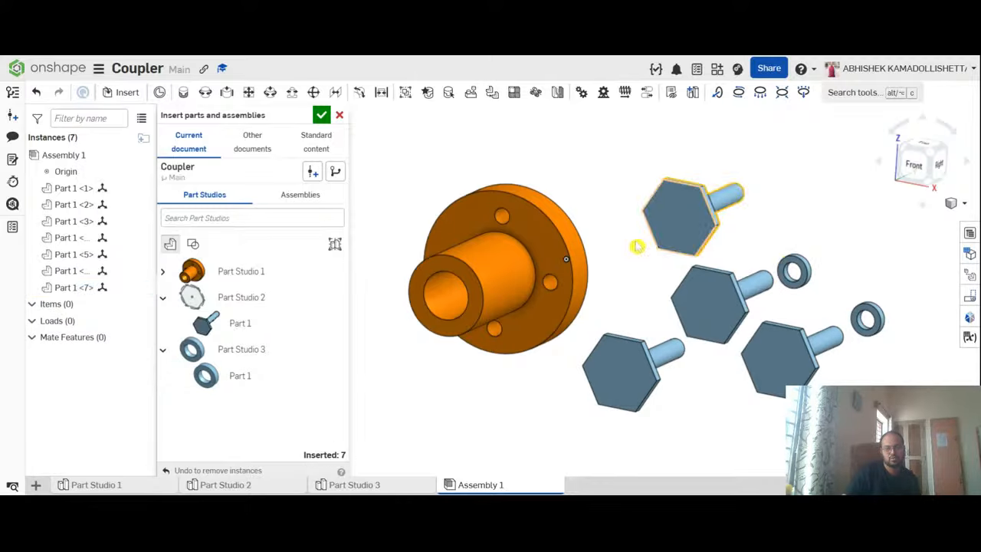
{"action": "left_click", "coordinate": [253, 350]}
{"action": "left_click", "coordinate": [786, 184]}
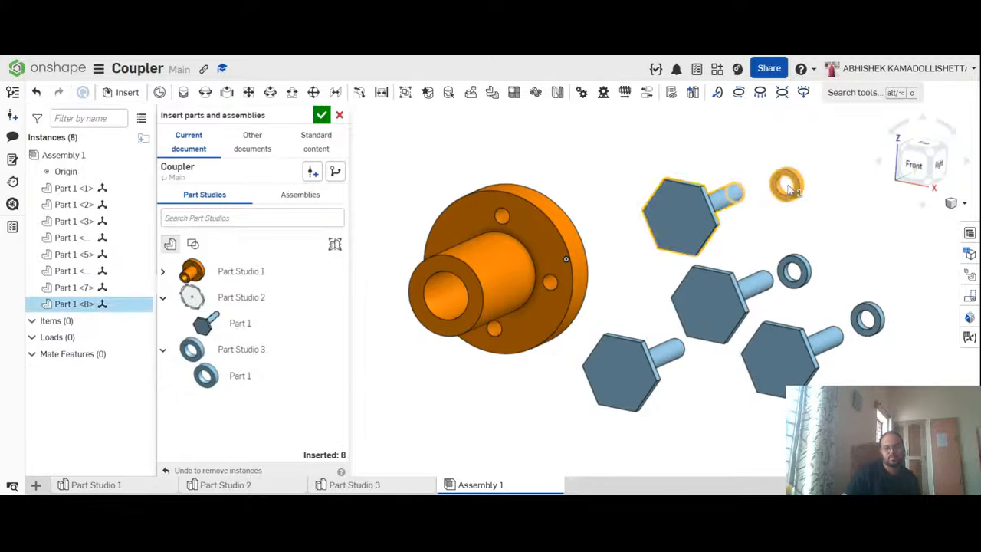
{"action": "left_click", "coordinate": [305, 365]}
{"action": "left_click", "coordinate": [699, 364]}
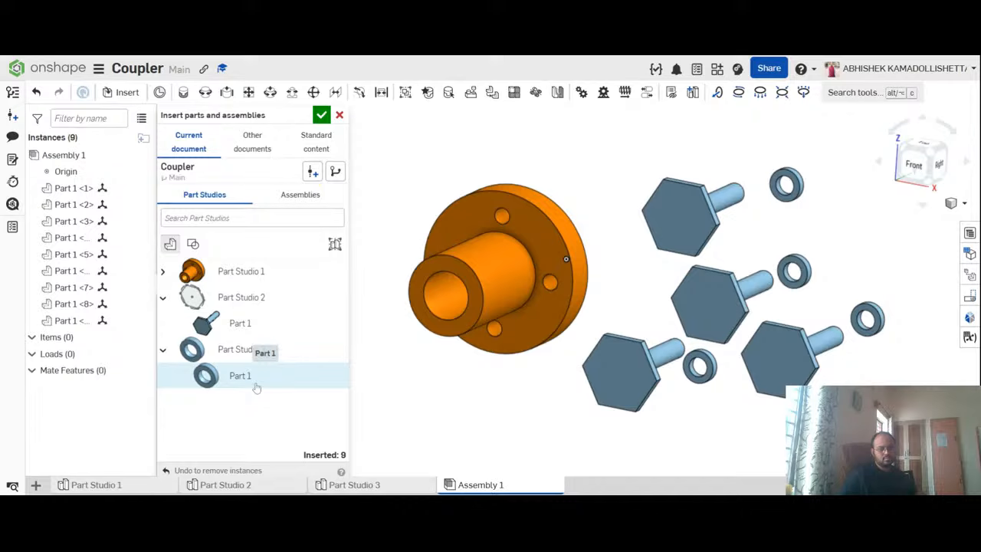
{"action": "left_click", "coordinate": [323, 115]}
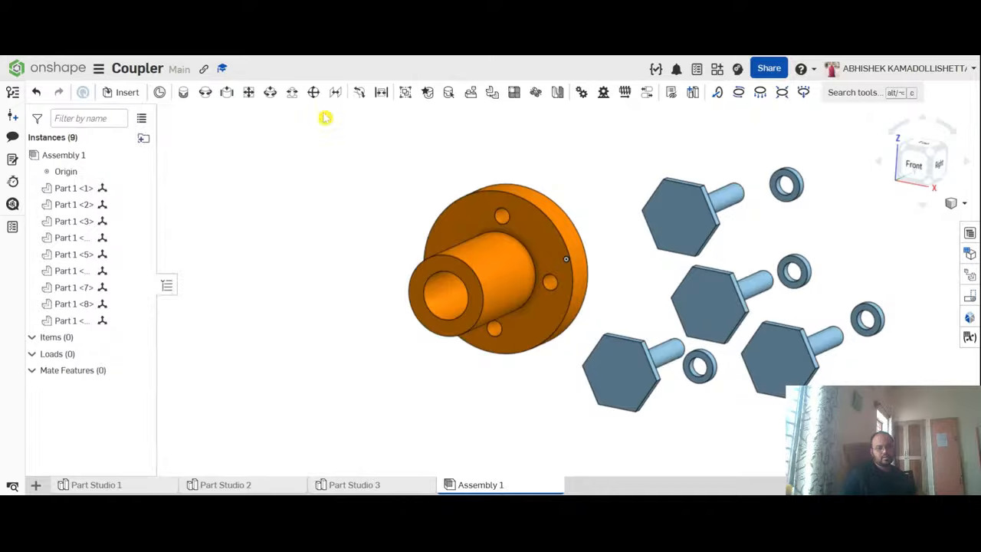
Step: Move one hex bolt in front of the flange's upper bolt hole, positioning it in the front view
{"action": "right_click_drag", "start_coordinate": [602, 201], "coordinate": [572, 228]}
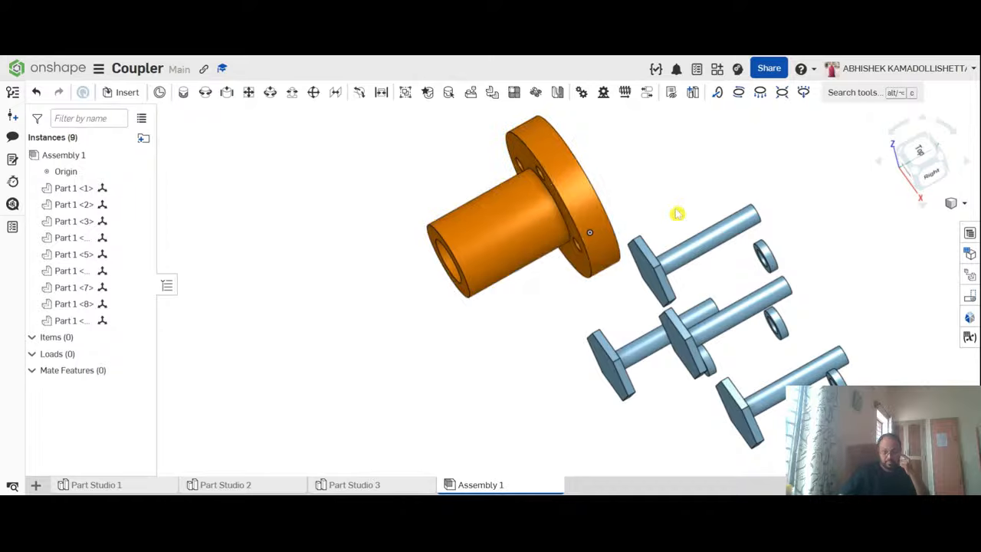
{"action": "mouse_move", "coordinate": [703, 212]}
{"action": "right_mouse_down"}
{"action": "mouse_move", "coordinate": [639, 193]}
{"action": "mouse_move", "coordinate": [651, 223]}
{"action": "mouse_move", "coordinate": [739, 203]}
{"action": "mouse_move", "coordinate": [719, 219]}
{"action": "right_mouse_up"}
{"action": "scroll", "coordinate": [633, 189], "scroll_direction": "up", "scroll_amount": 2}
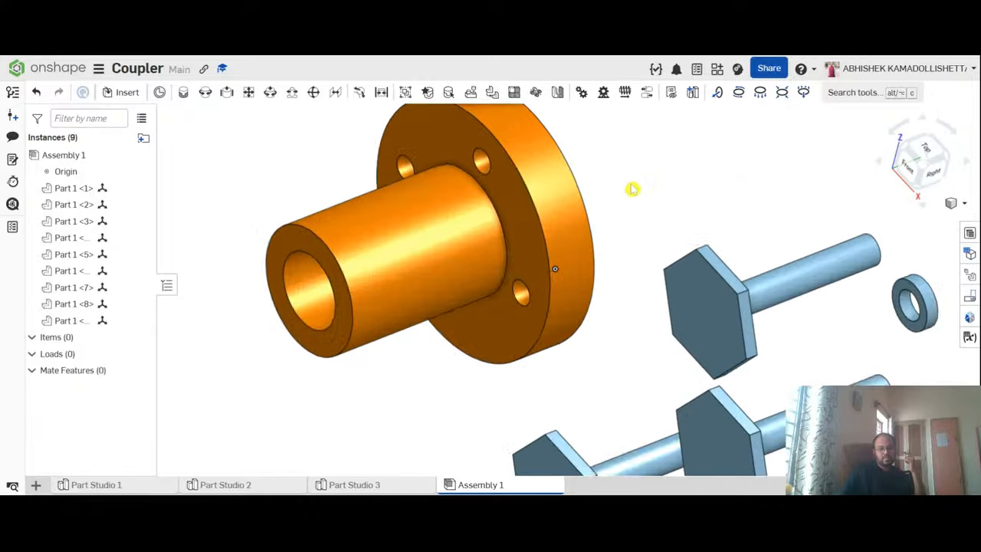
{"action": "scroll", "coordinate": [633, 189], "scroll_direction": "down", "scroll_amount": 2}
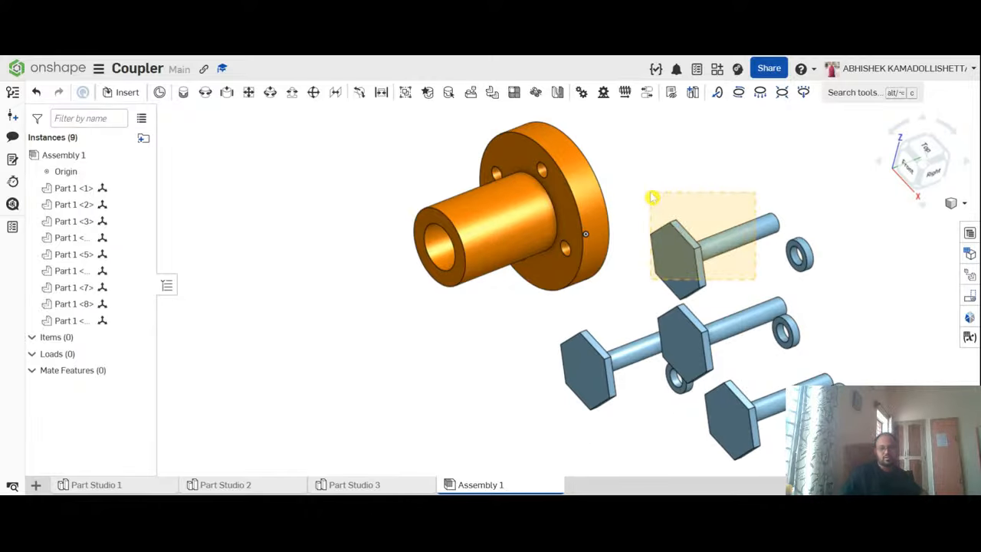
{"action": "left_click", "coordinate": [663, 226]}
{"action": "left_click", "coordinate": [724, 284]}
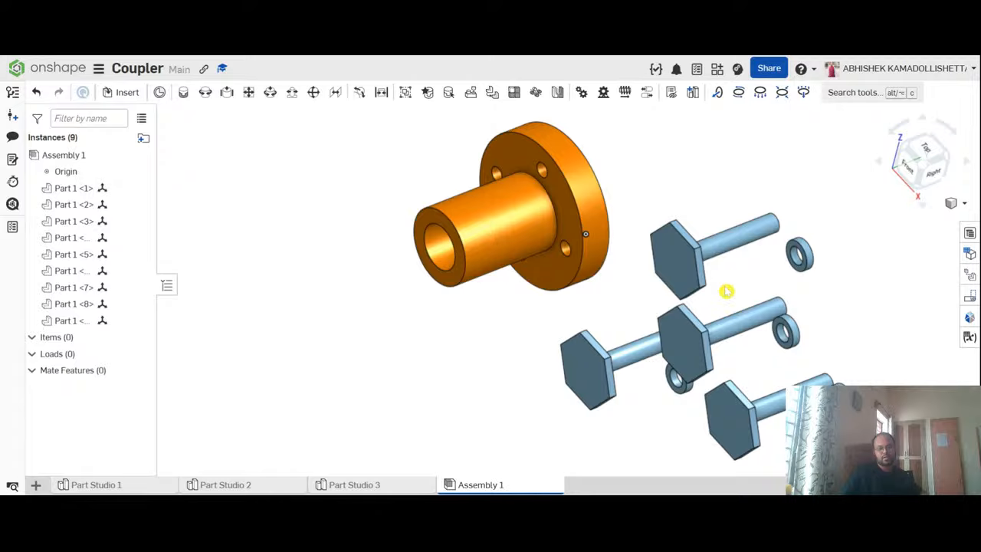
{"action": "left_click", "coordinate": [674, 245]}
{"action": "left_click_drag", "start_coordinate": [651, 223], "coordinate": [529, 163]}
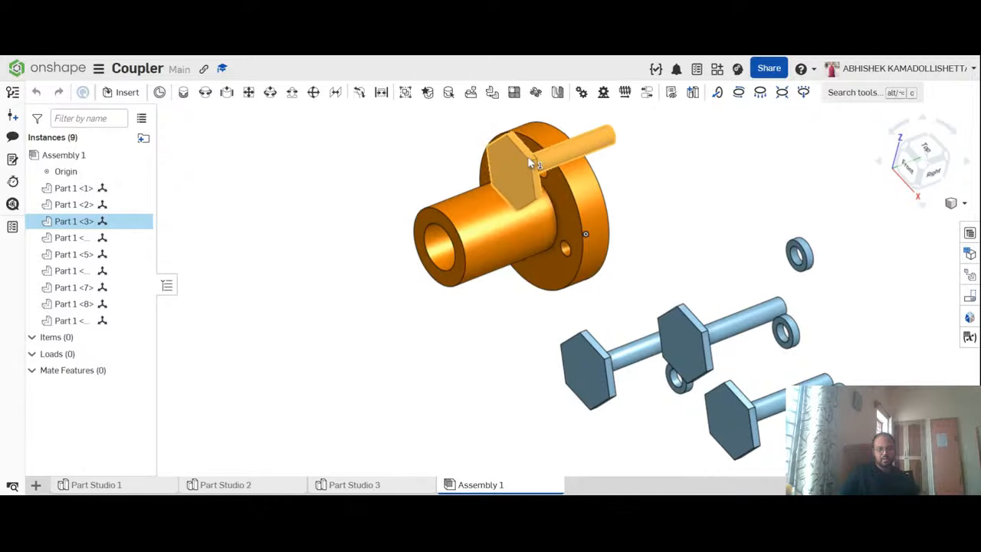
{"action": "left_click", "coordinate": [910, 167]}
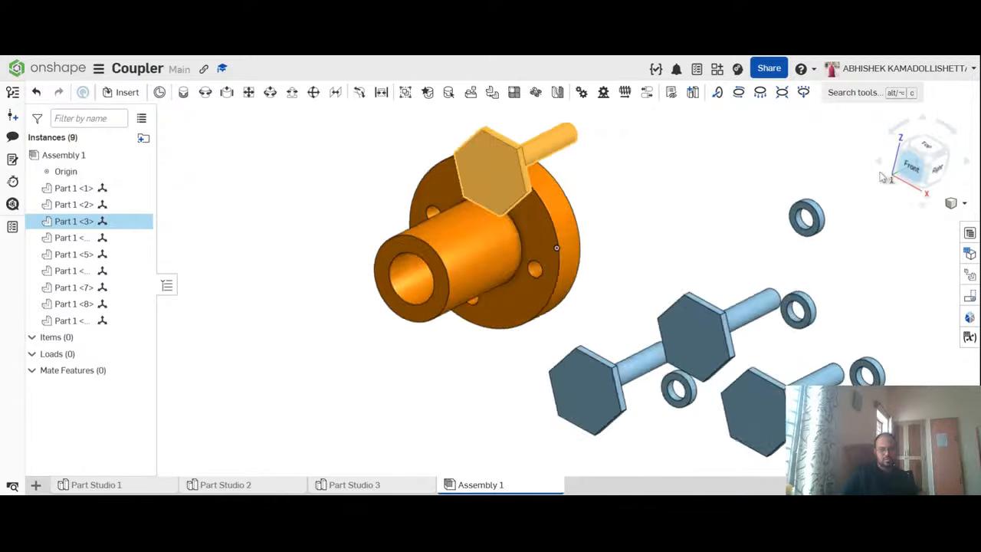
{"action": "left_click_drag", "start_coordinate": [383, 230], "coordinate": [375, 244]}
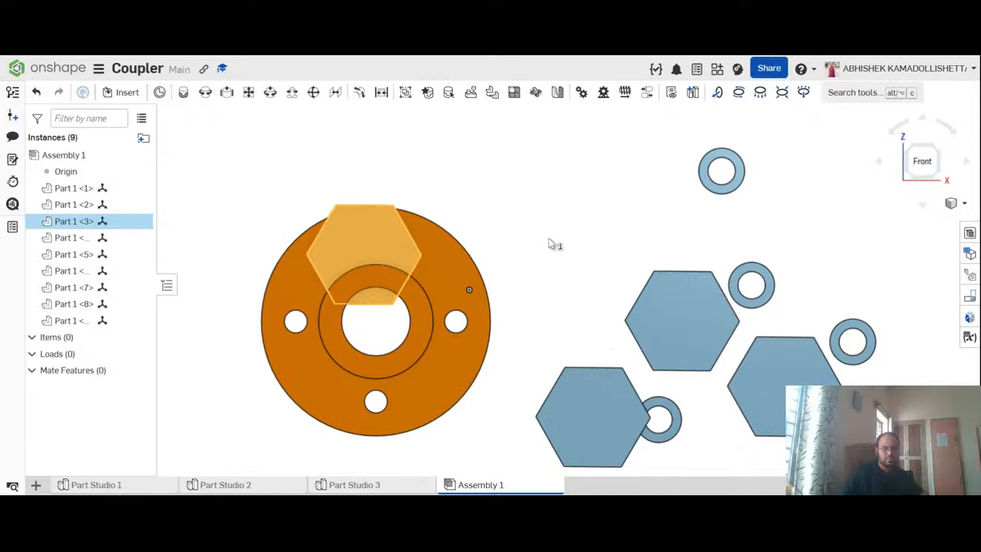
{"action": "mouse_move", "coordinate": [555, 240]}
{"action": "right_mouse_down"}
{"action": "mouse_move", "coordinate": [500, 253]}
{"action": "mouse_move", "coordinate": [534, 226]}
{"action": "mouse_move", "coordinate": [565, 269]}
{"action": "mouse_move", "coordinate": [564, 243]}
{"action": "right_mouse_up"}
{"action": "scroll", "coordinate": [311, 262], "scroll_direction": "up", "scroll_amount": 5}
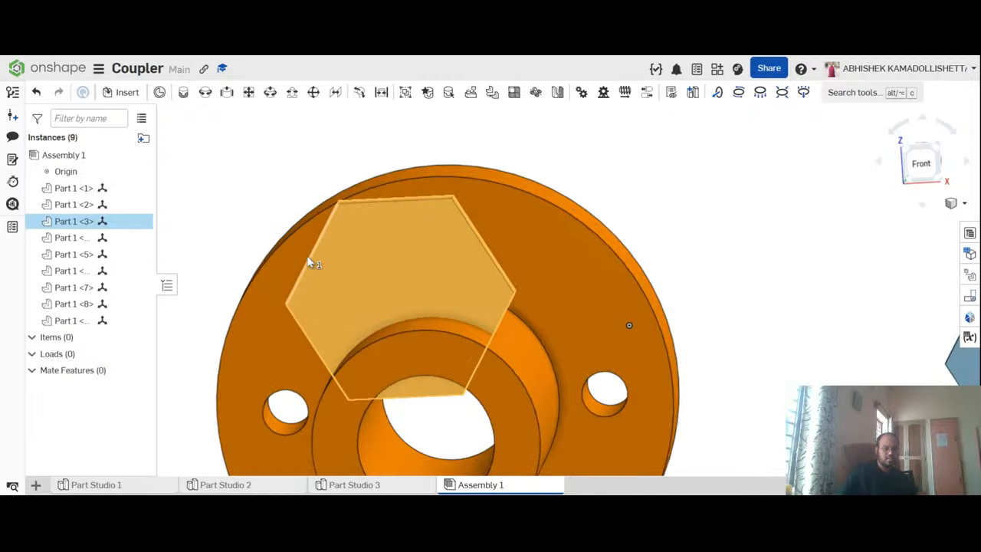
{"action": "scroll", "coordinate": [353, 260], "scroll_direction": "down", "scroll_amount": 8}
{"action": "scroll", "coordinate": [359, 265], "scroll_direction": "up", "scroll_amount": 4}
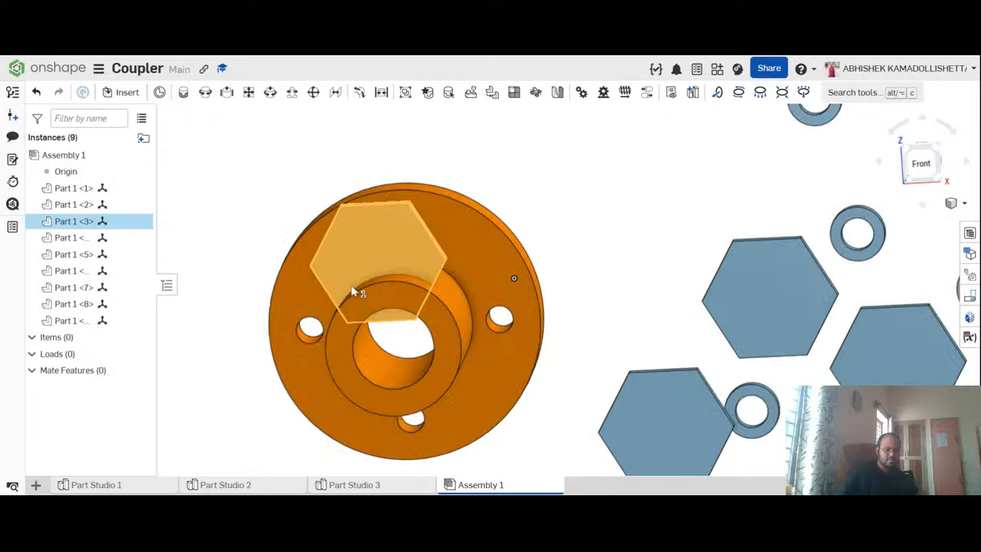
{"action": "left_click", "coordinate": [640, 174]}
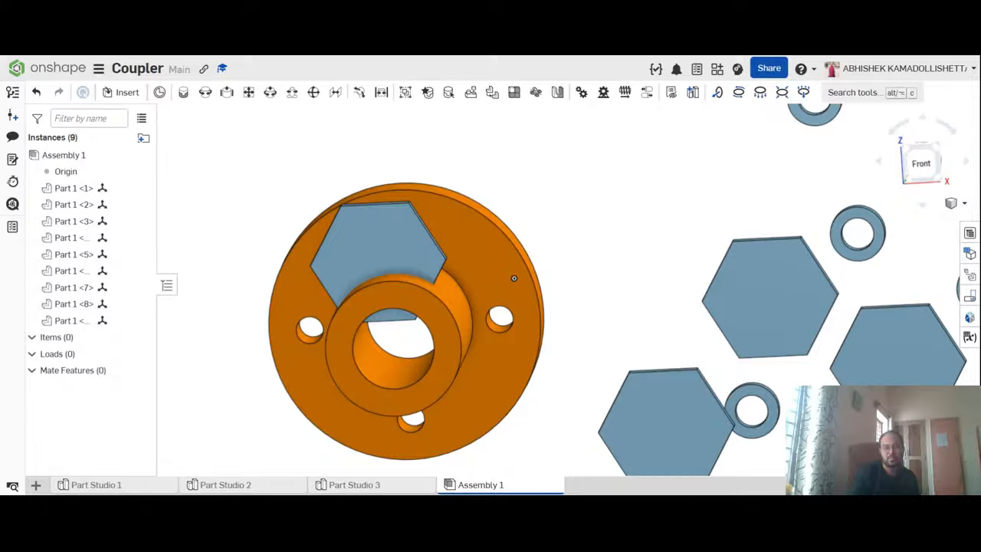
{"action": "right_click", "coordinate": [374, 232]}
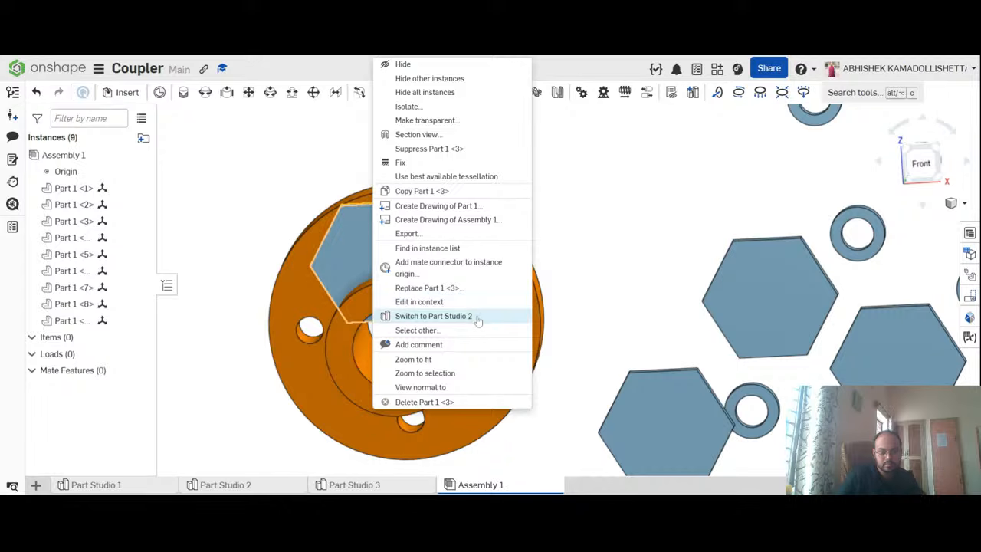
{"action": "left_click", "coordinate": [626, 224]}
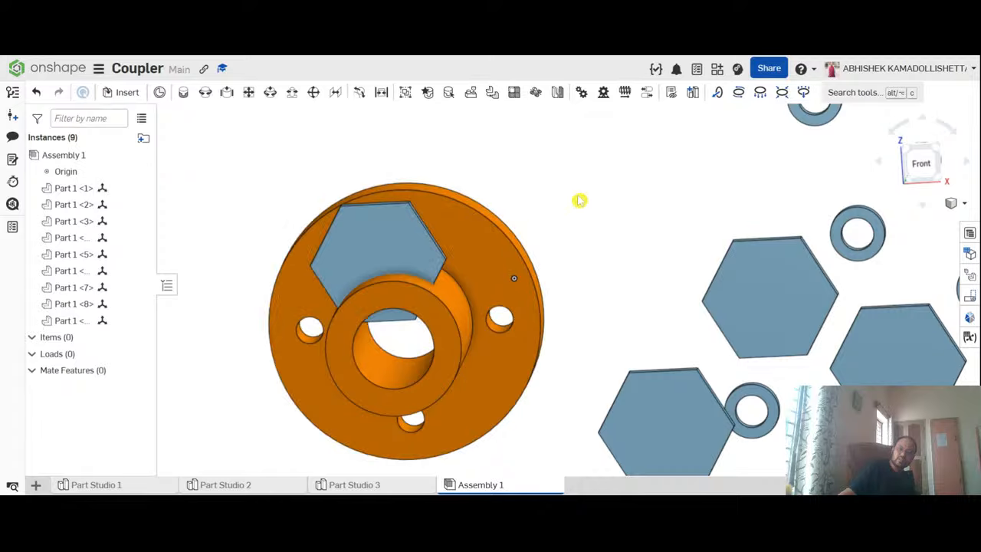
{"action": "left_click", "coordinate": [402, 244]}
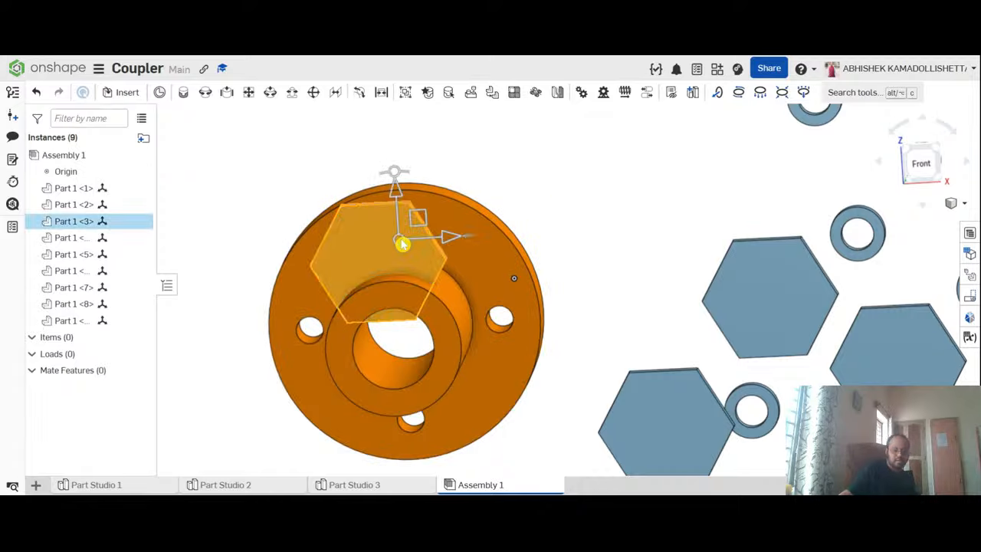
{"action": "right_click", "coordinate": [345, 244]}
{"action": "left_click", "coordinate": [584, 219]}
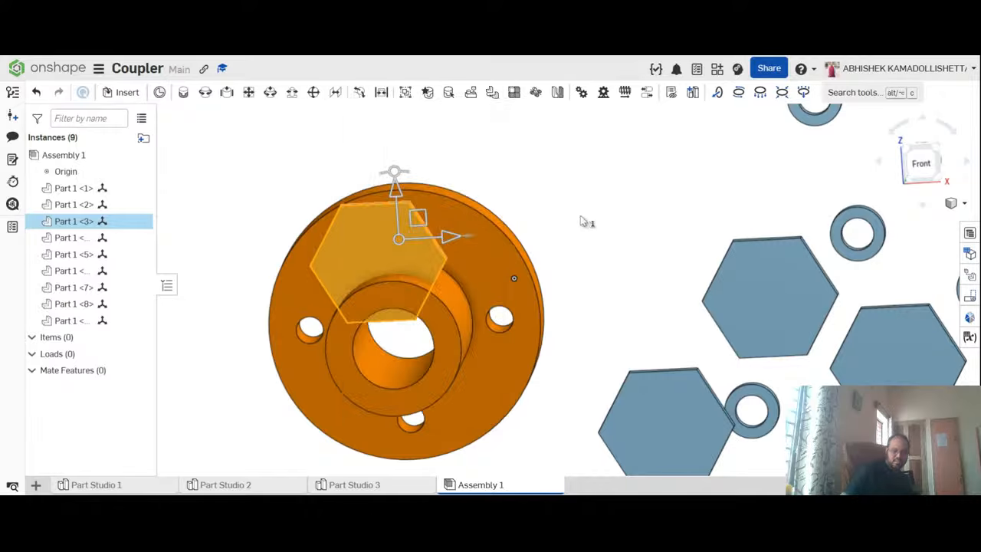
Step: Open Part Studio 2 from the hex bolt placed on the flange and show the bolt head in front view
{"action": "left_click", "coordinate": [602, 201]}
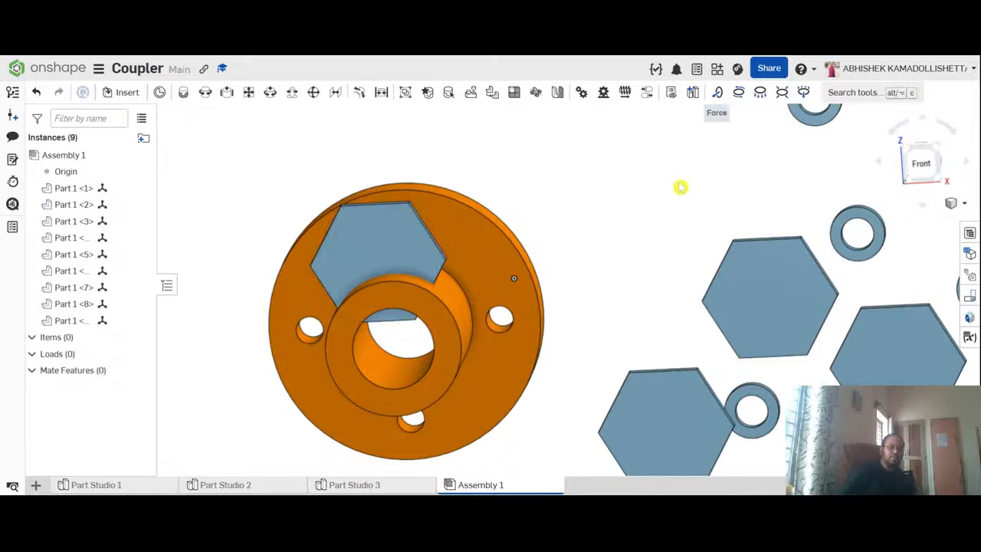
{"action": "left_click", "coordinate": [377, 229]}
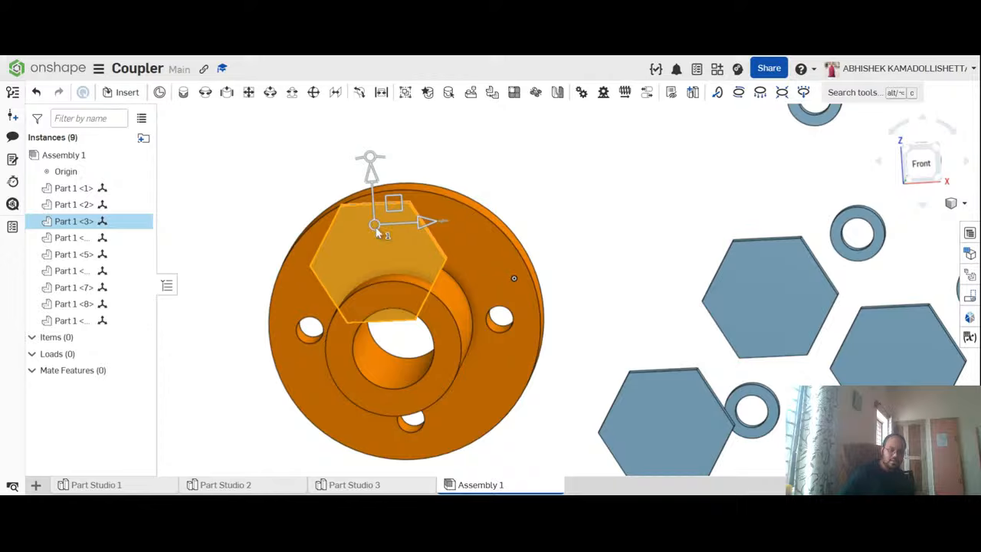
{"action": "right_click", "coordinate": [379, 241]}
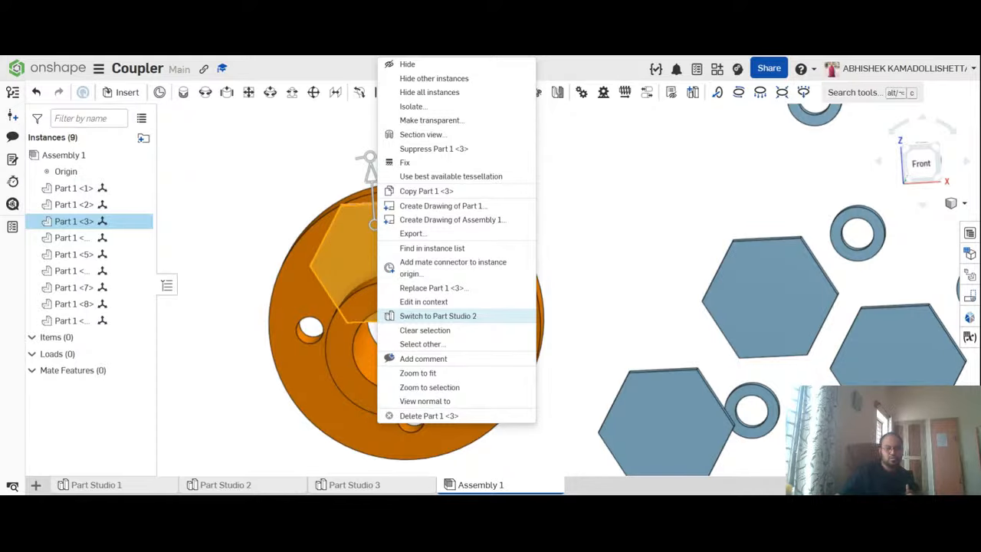
{"action": "left_click", "coordinate": [455, 321]}
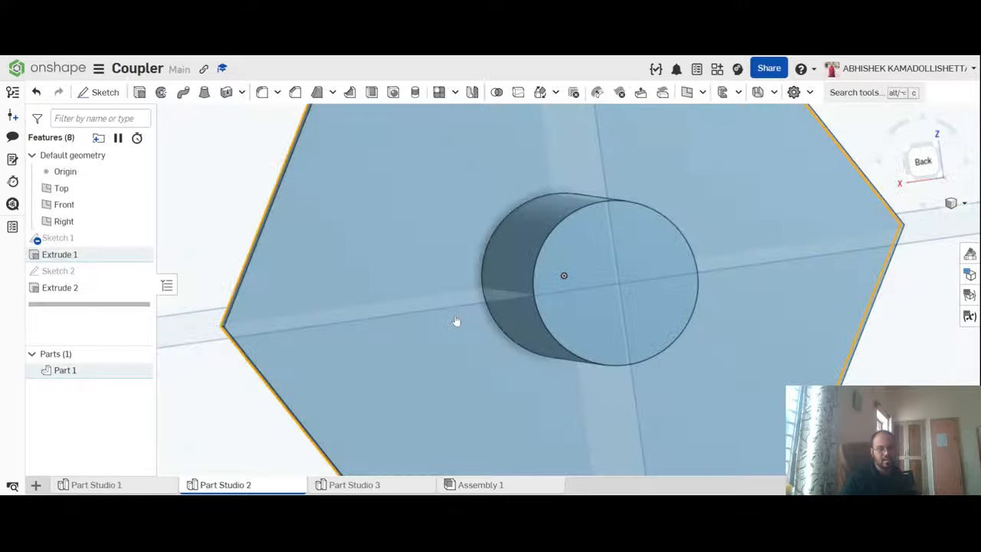
{"action": "scroll", "coordinate": [465, 280], "scroll_direction": "down", "scroll_amount": 5}
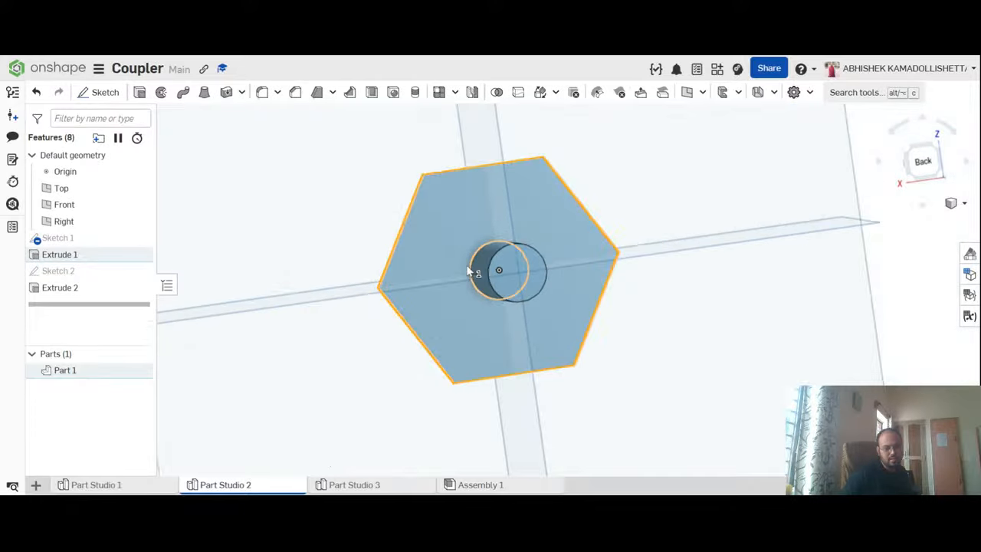
{"action": "right_click_drag", "start_coordinate": [705, 388], "coordinate": [860, 361]}
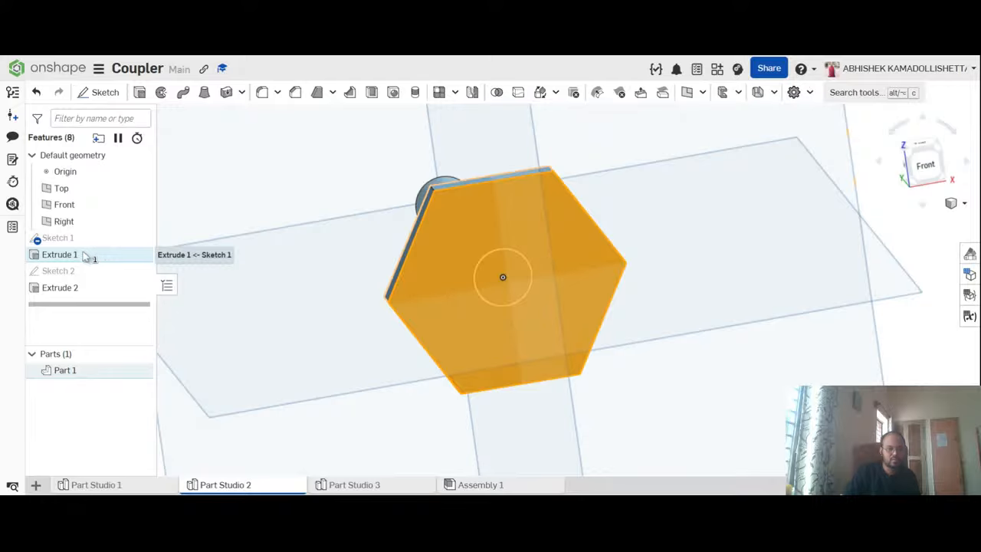
{"action": "left_click", "coordinate": [732, 248]}
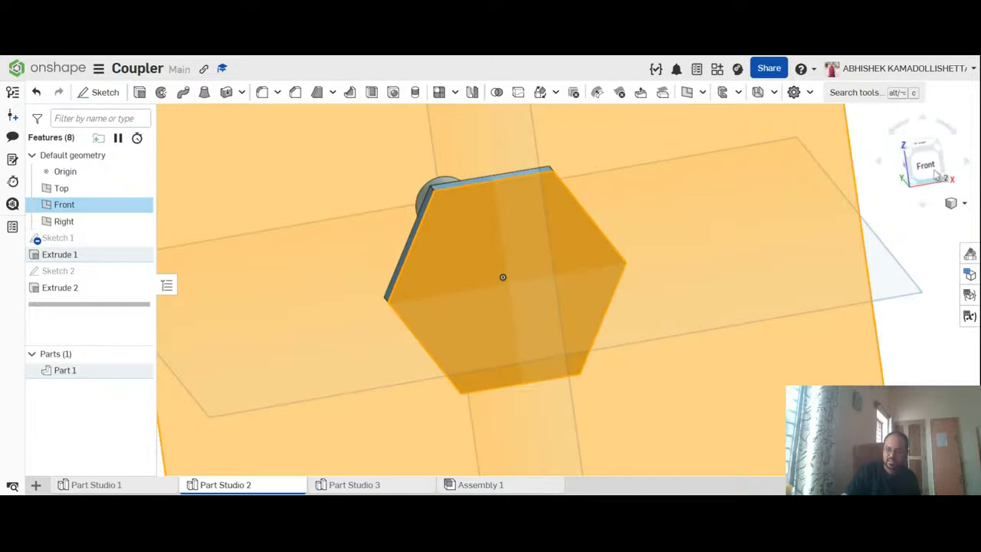
{"action": "left_click", "coordinate": [934, 177]}
{"action": "left_click", "coordinate": [875, 246]}
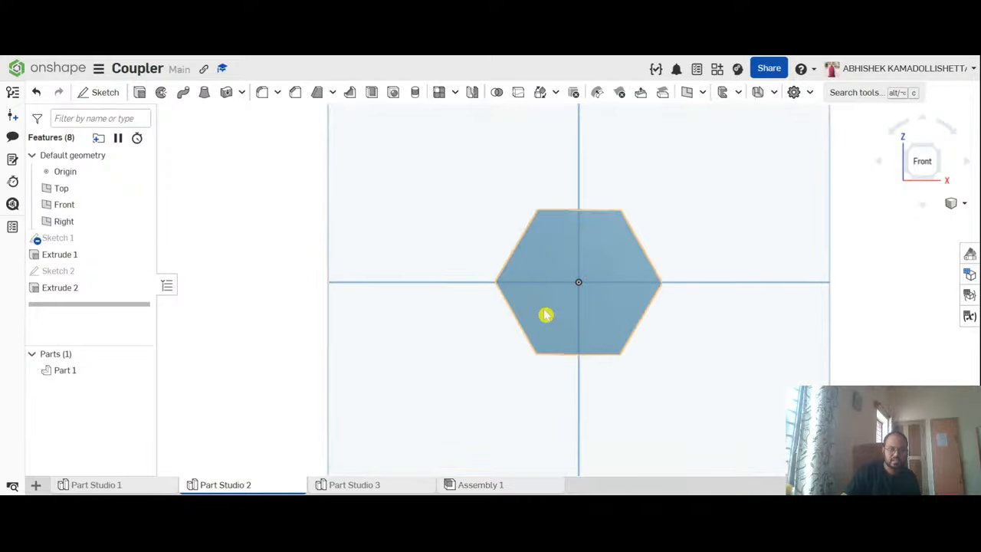
Step: Edit Sketch 1 of the hex bolt and set the hexagon's circumscribed circle diameter to 40 mm
{"action": "double_click", "coordinate": [69, 239]}
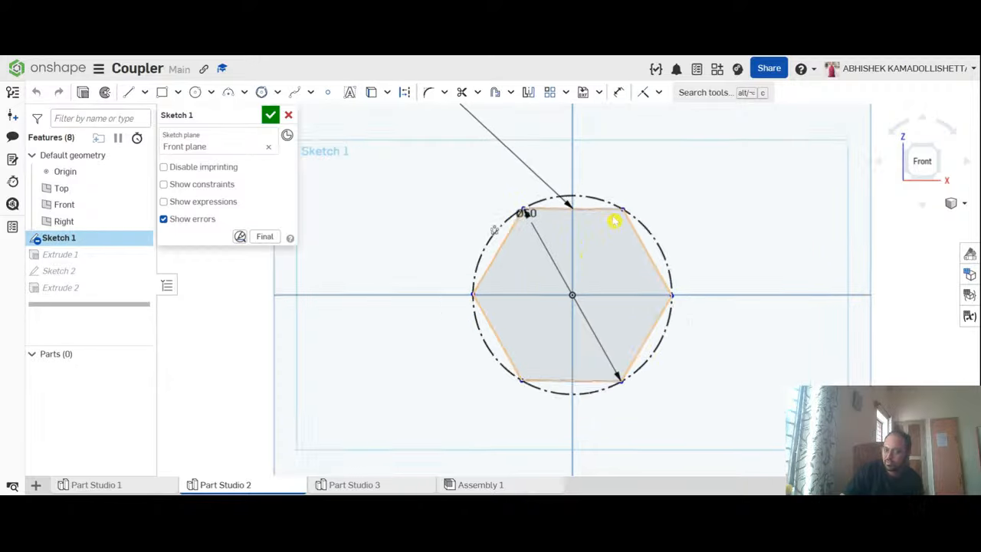
{"action": "scroll", "coordinate": [617, 219], "scroll_direction": "up", "scroll_amount": 5}
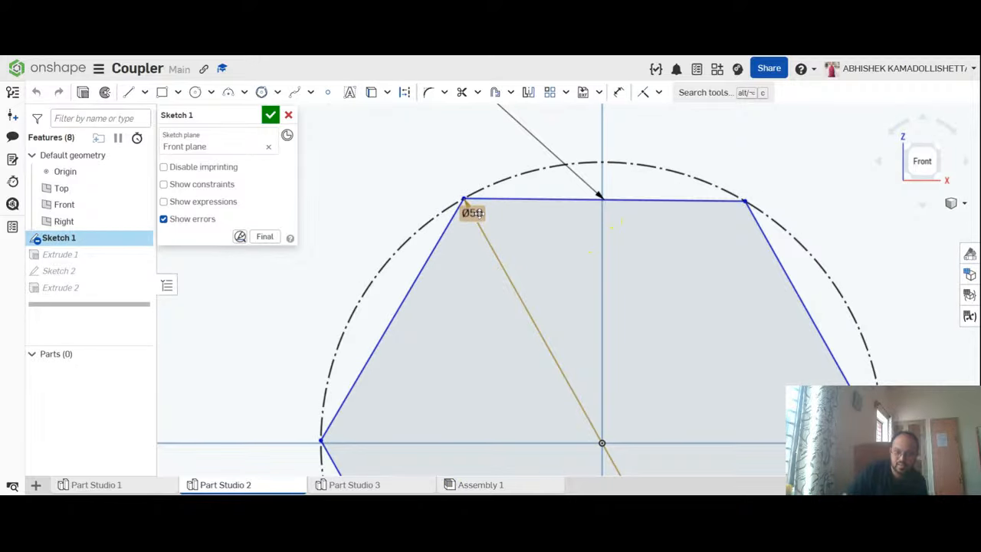
{"action": "scroll", "coordinate": [476, 213], "scroll_direction": "down", "scroll_amount": 3}
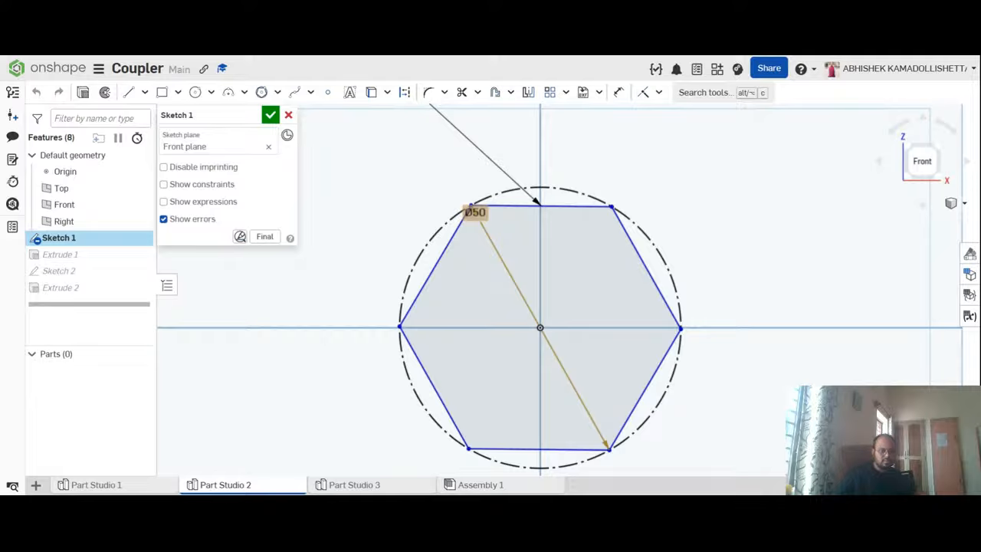
{"action": "double_click", "coordinate": [475, 211]}
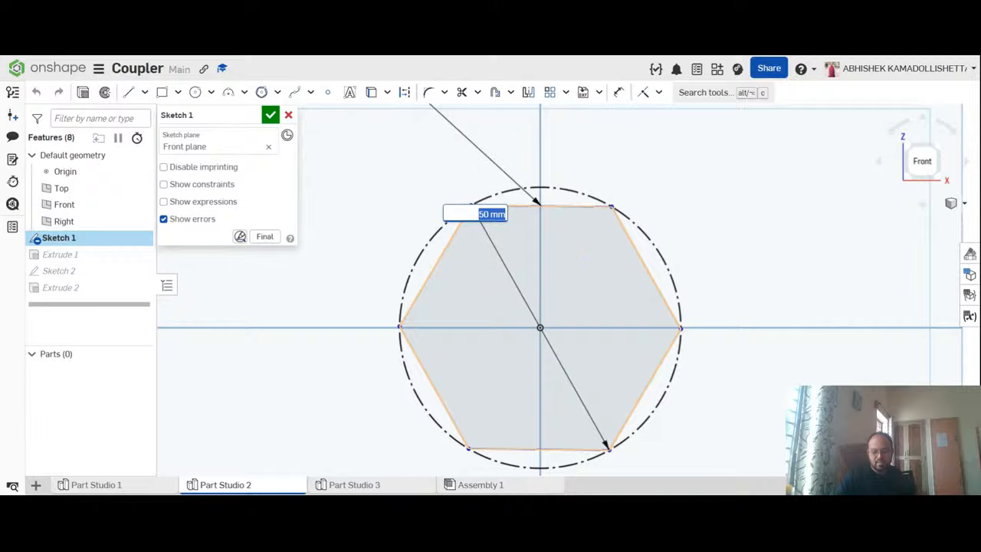
{"action": "type", "text": "40"}
{"action": "key", "text": "Return"}
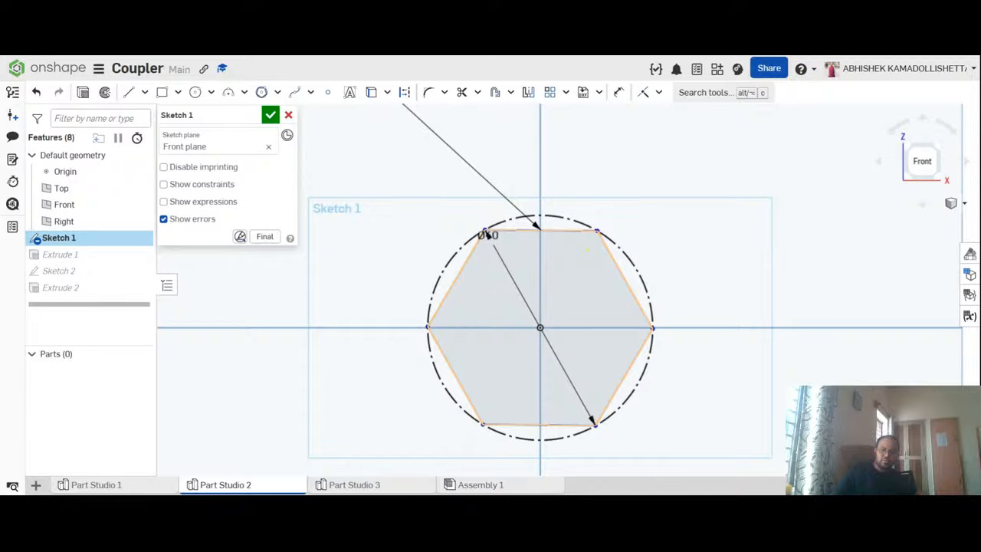
{"action": "left_click", "coordinate": [271, 116]}
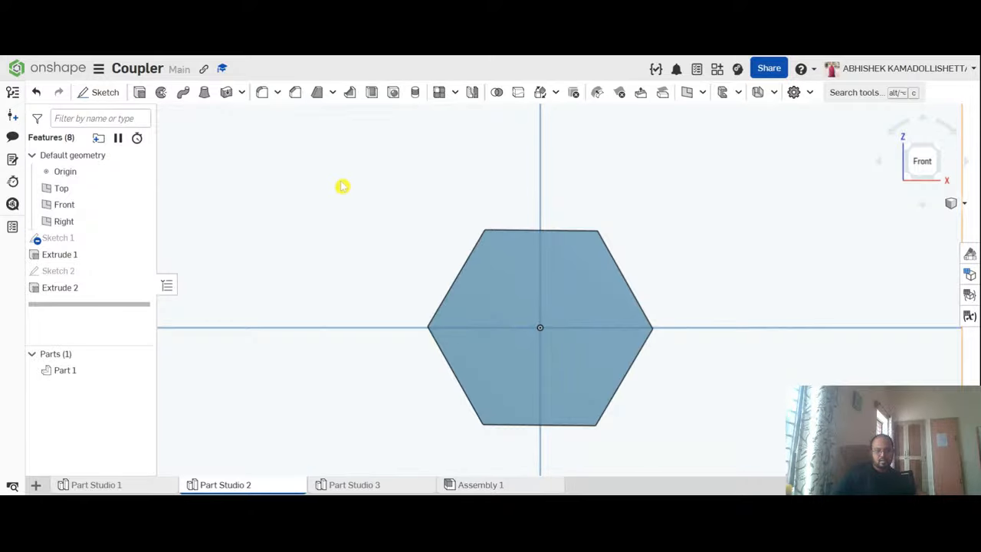
Step: Return to Assembly 1 and slide the hex bolt about 47 mm along its axis until its head meets the flange face
{"action": "left_click", "coordinate": [481, 485]}
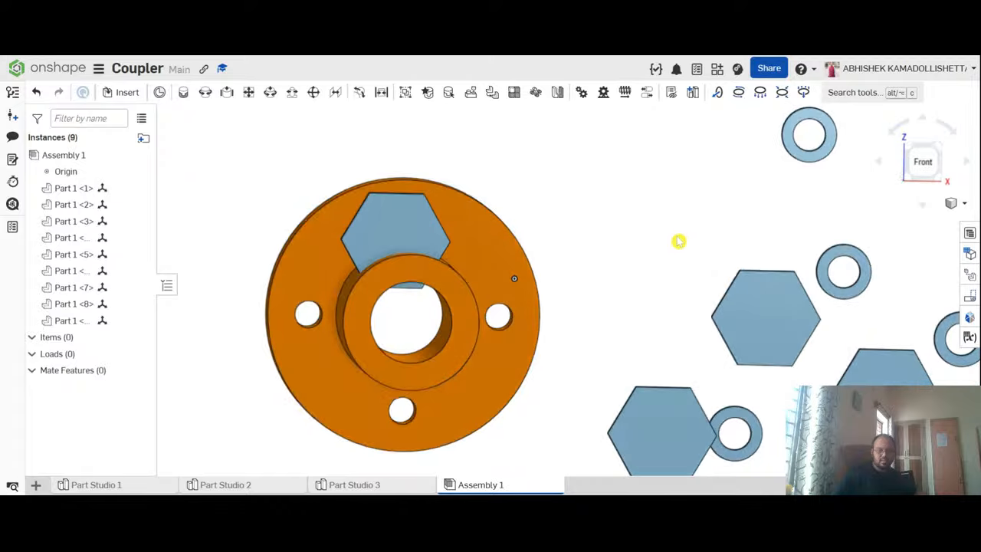
{"action": "left_click", "coordinate": [552, 222]}
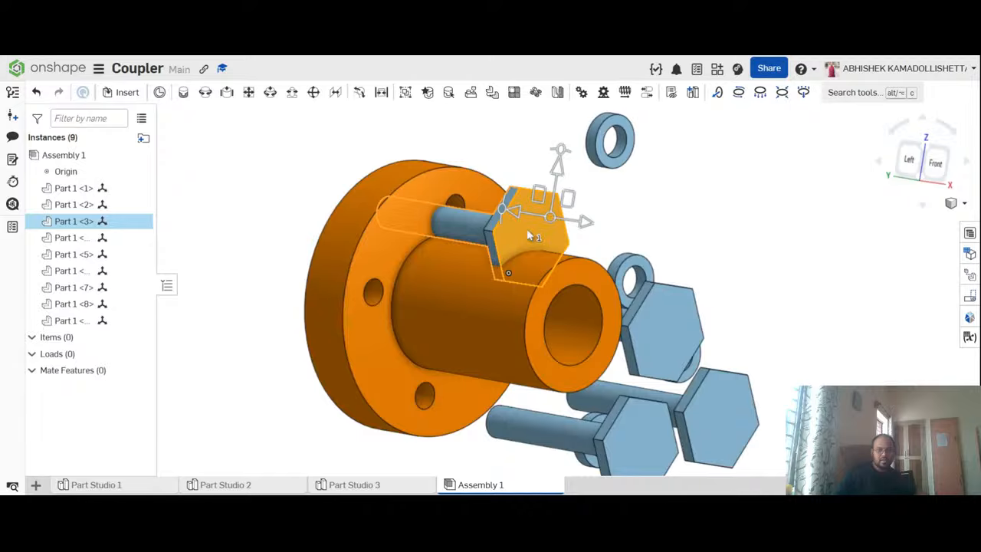
{"action": "mouse_move", "coordinate": [550, 222]}
{"action": "left_mouse_down"}
{"action": "mouse_move", "coordinate": [536, 208]}
{"action": "mouse_move", "coordinate": [551, 225]}
{"action": "left_mouse_up"}
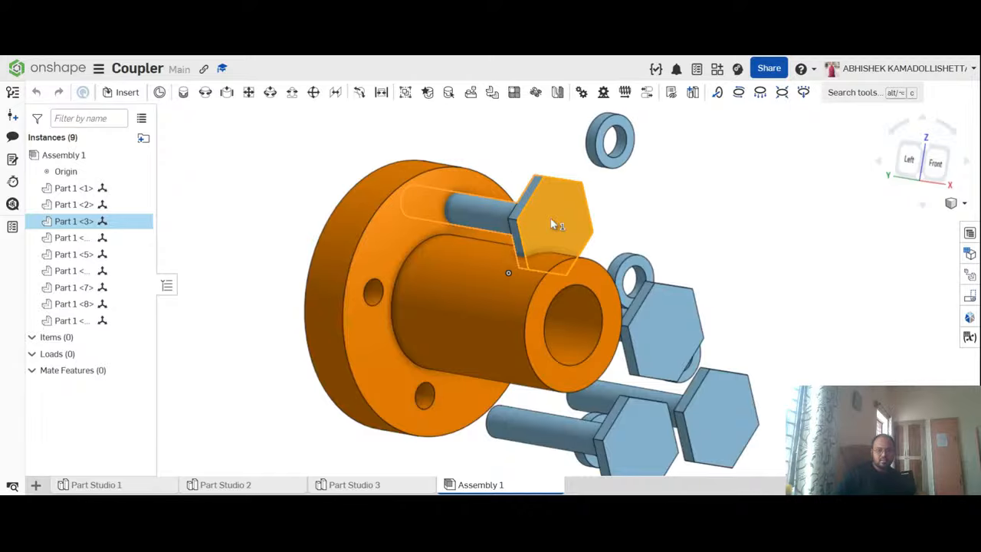
{"action": "left_click", "coordinate": [909, 159]}
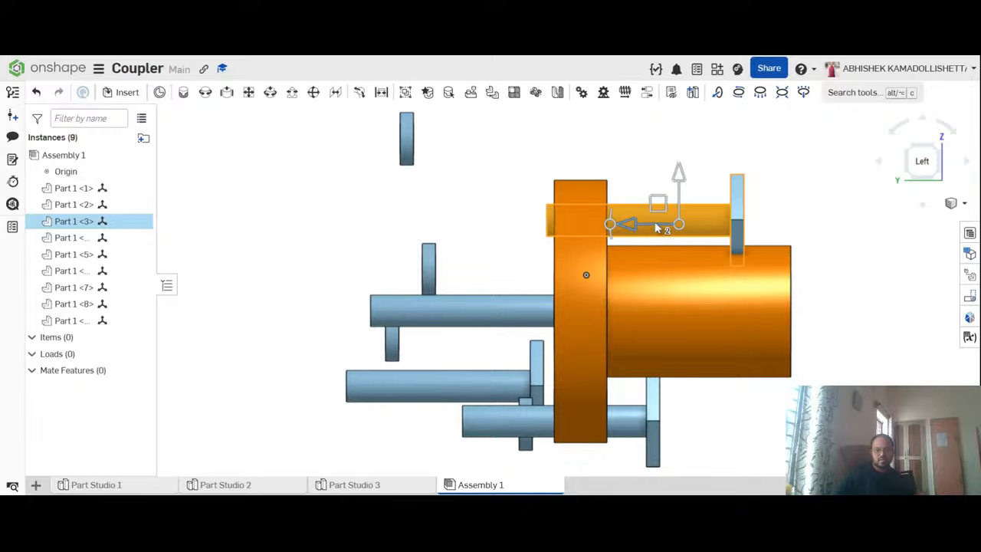
{"action": "left_click_drag", "start_coordinate": [657, 228], "coordinate": [534, 223]}
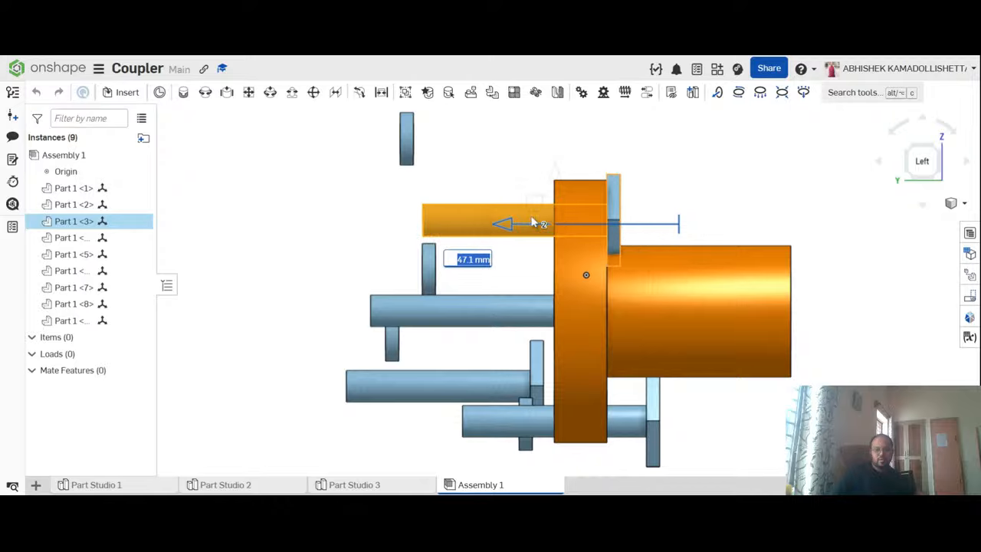
{"action": "key", "text": "shift+1"}
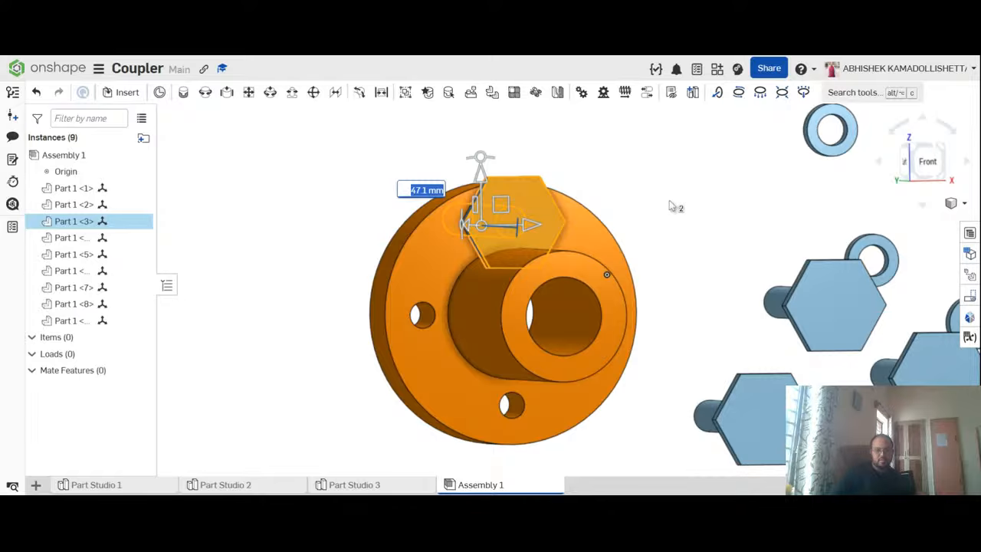
{"action": "left_click", "coordinate": [700, 191]}
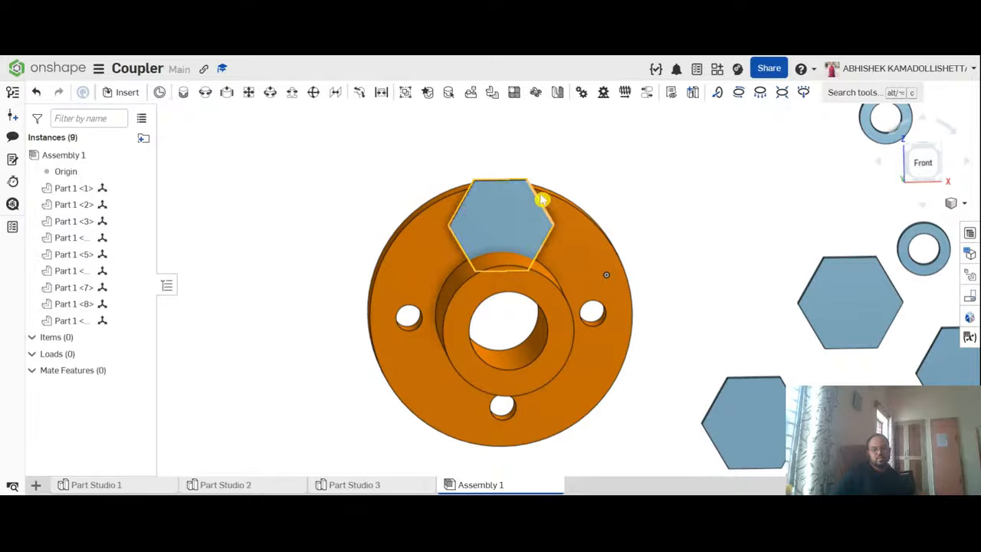
Step: Open the placed hex bolt's source, Part Studio 2, from the assembly
{"action": "left_click", "coordinate": [505, 221]}
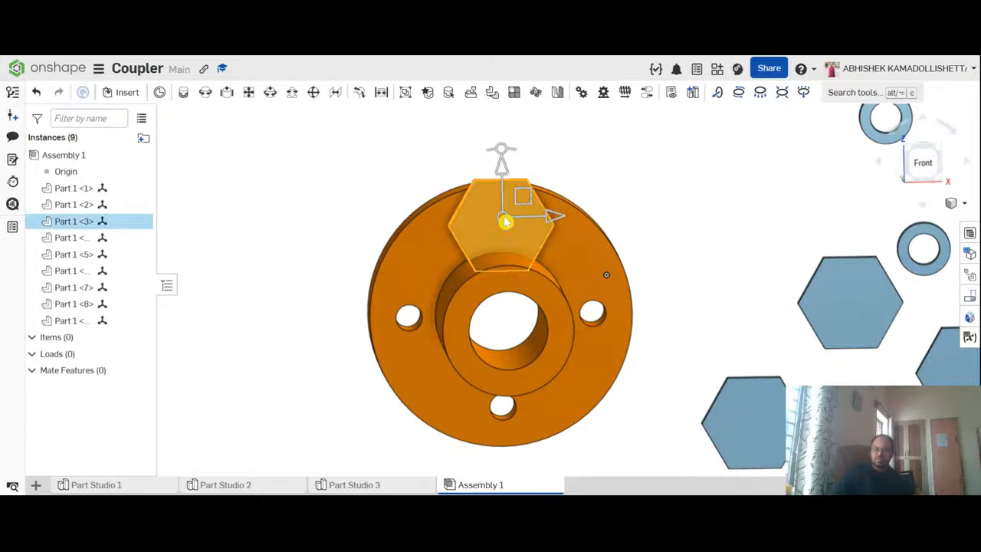
{"action": "right_click", "coordinate": [505, 221]}
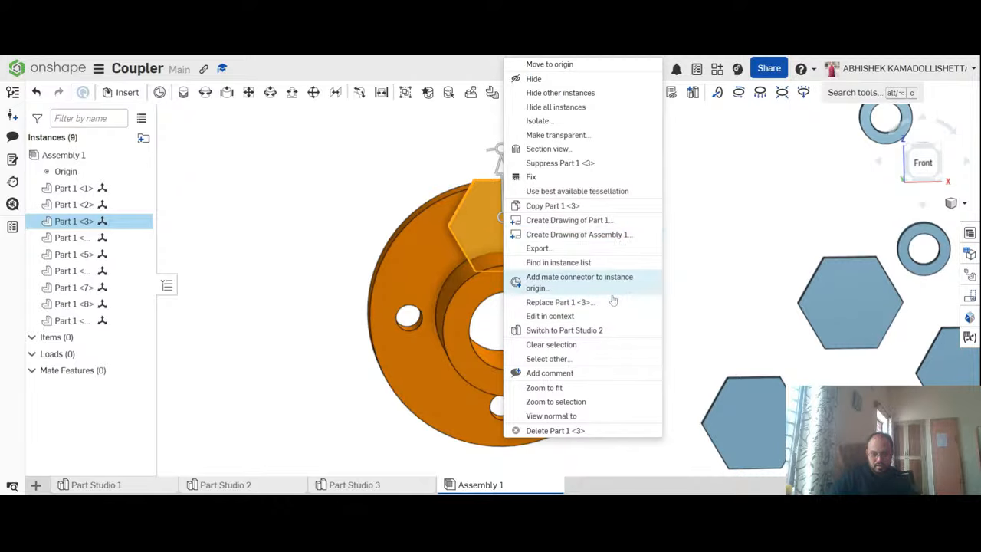
{"action": "left_click", "coordinate": [603, 331]}
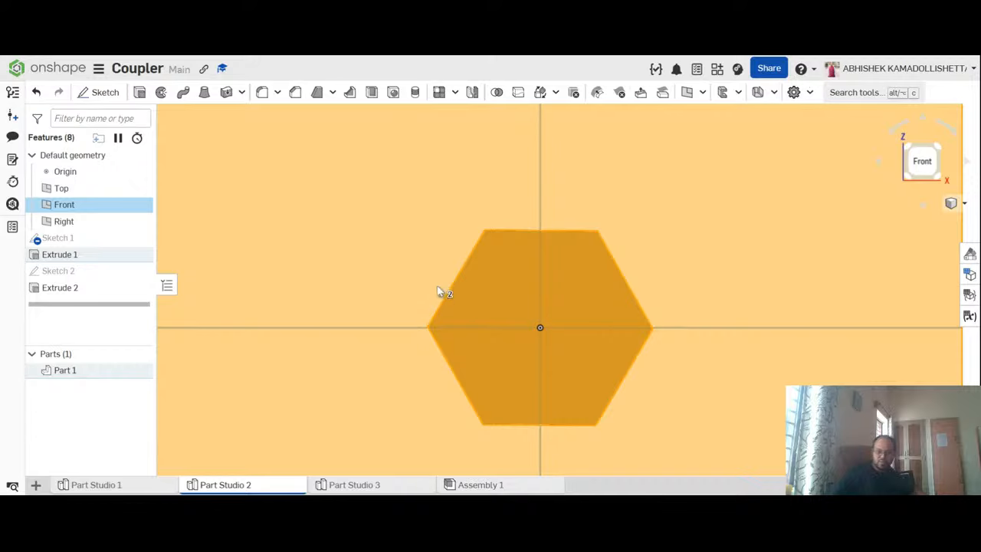
{"action": "scroll", "coordinate": [437, 291], "scroll_direction": "down", "scroll_amount": 5}
{"action": "scroll", "coordinate": [468, 326], "scroll_direction": "up", "scroll_amount": 2}
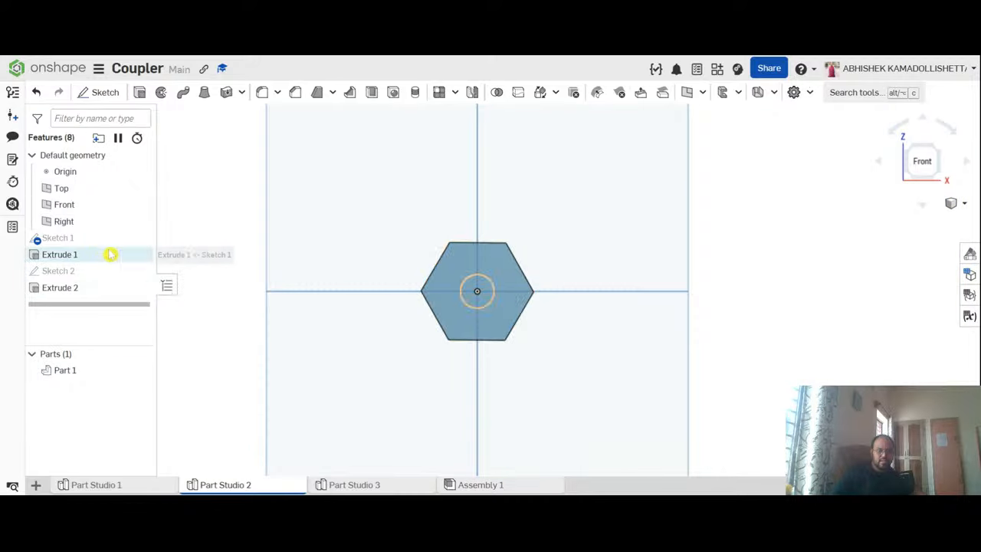
Step: Set the circumscribed circle diameter of the bolt head's hexagon in Sketch 1 to 30 mm
{"action": "double_click", "coordinate": [90, 241]}
{"action": "scroll", "coordinate": [429, 288], "scroll_direction": "up", "scroll_amount": 3}
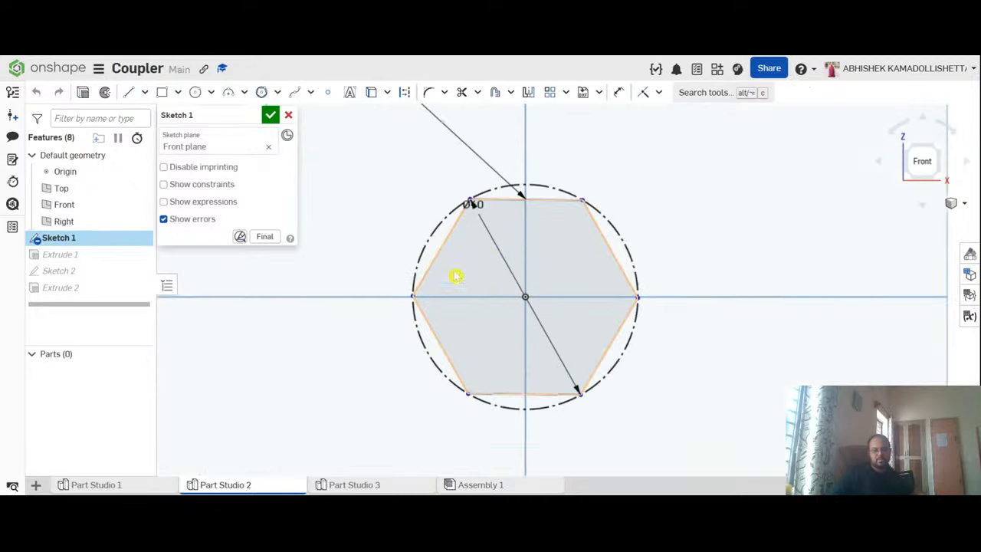
{"action": "scroll", "coordinate": [486, 230], "scroll_direction": "up", "scroll_amount": 2}
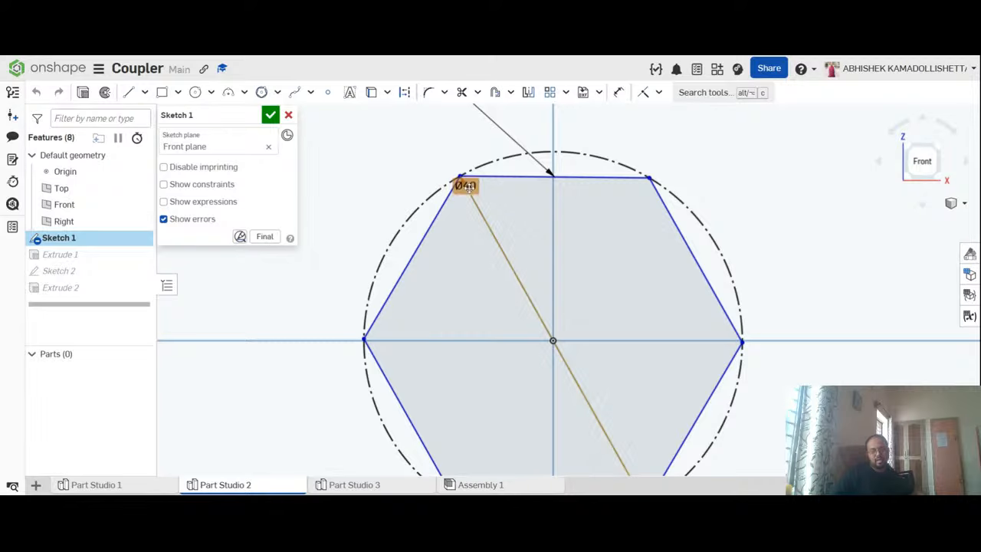
{"action": "double_click", "coordinate": [467, 186]}
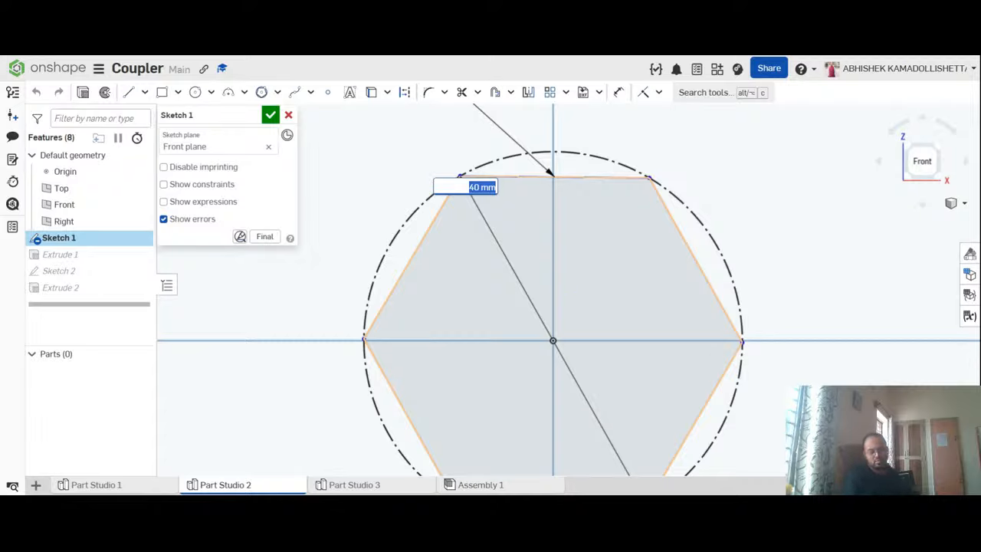
{"action": "type", "text": "3"}
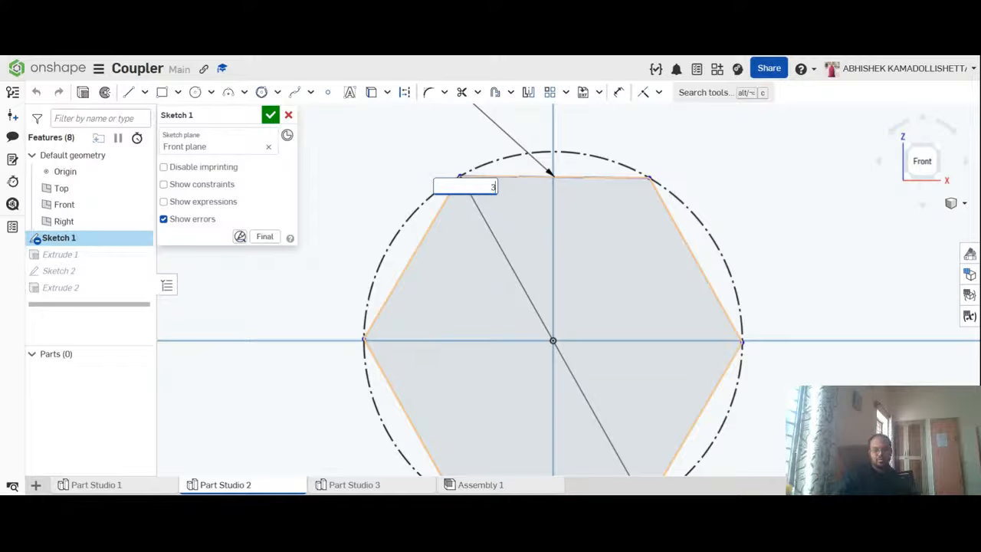
{"action": "type", "text": "0"}
{"action": "key", "text": "Return"}
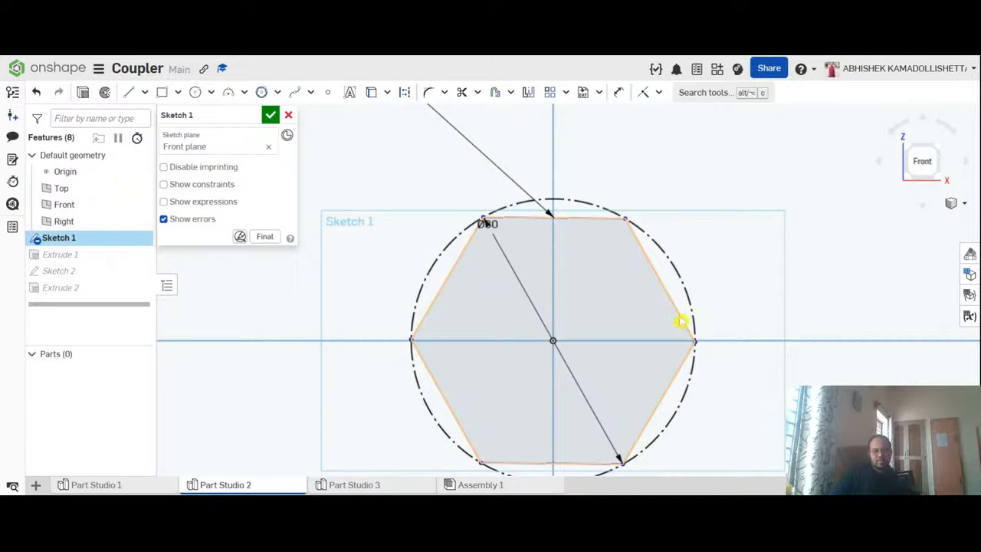
{"action": "left_click", "coordinate": [270, 115]}
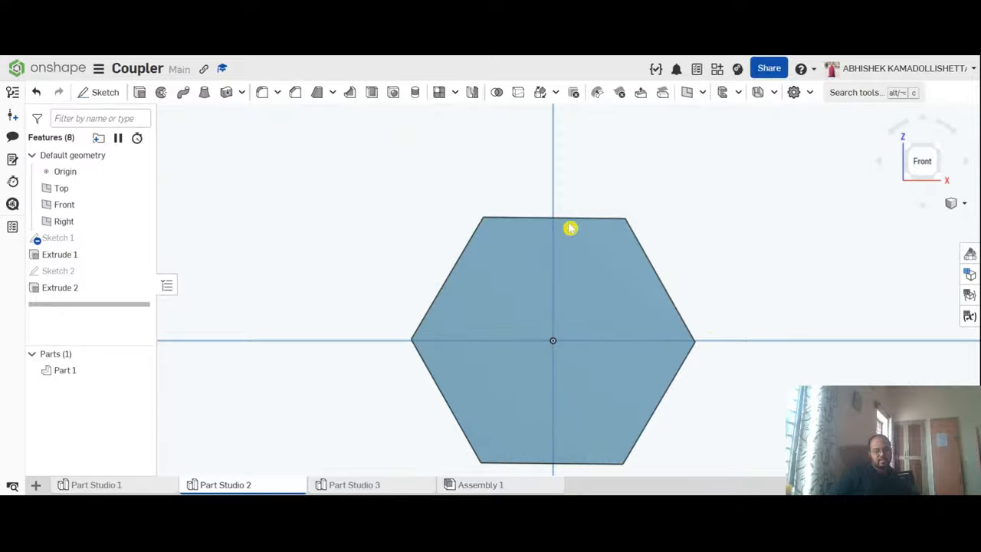
Step: Return to Assembly 1 and examine how the resized bolt head fits on the flange beside the hub
{"action": "left_click", "coordinate": [537, 483]}
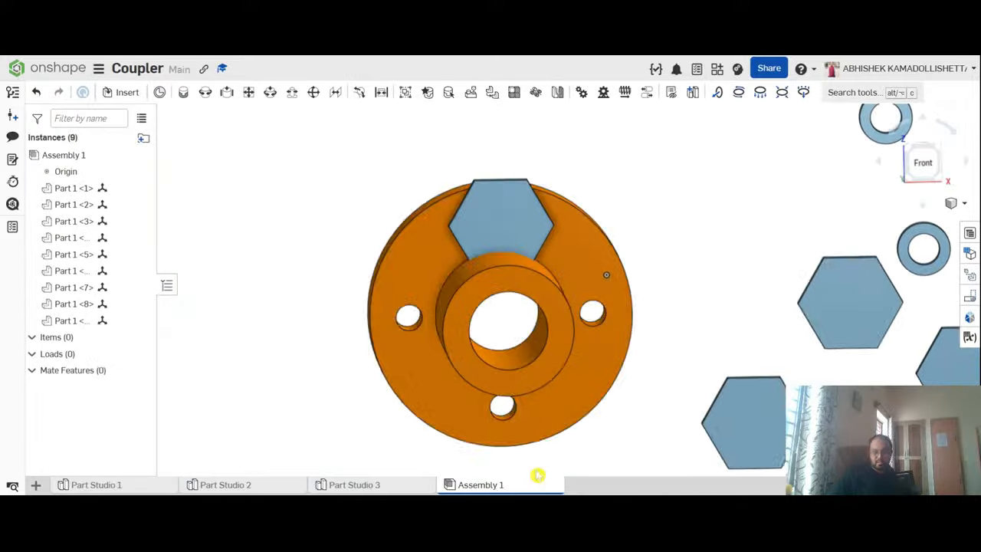
{"action": "right_click_drag", "start_coordinate": [723, 274], "coordinate": [700, 228]}
{"action": "scroll", "coordinate": [530, 232], "scroll_direction": "up", "scroll_amount": 5}
{"action": "scroll", "coordinate": [511, 258], "scroll_direction": "down", "scroll_amount": 7}
{"action": "scroll", "coordinate": [517, 275], "scroll_direction": "up", "scroll_amount": 5}
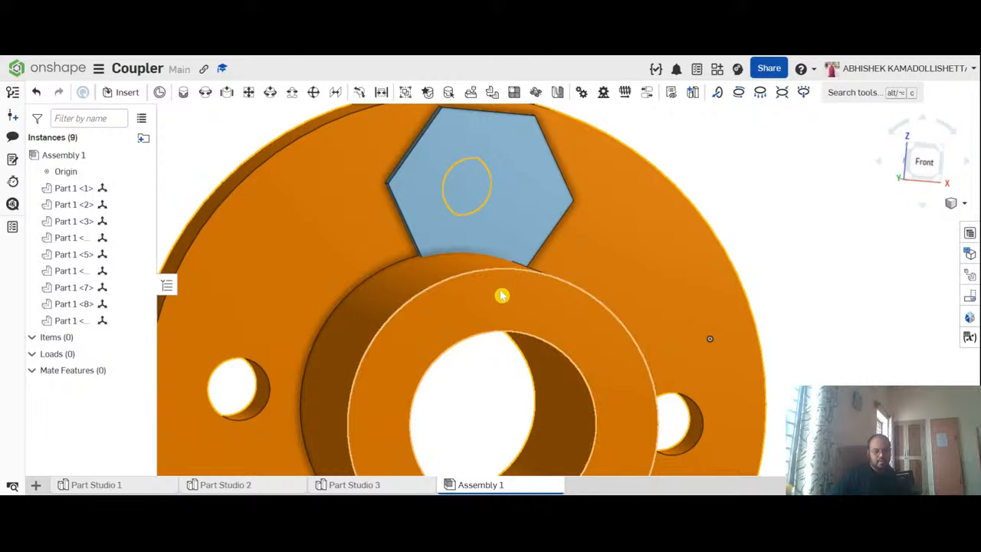
{"action": "scroll", "coordinate": [502, 295], "scroll_direction": "down", "scroll_amount": 4}
{"action": "scroll", "coordinate": [500, 298], "scroll_direction": "up", "scroll_amount": 3}
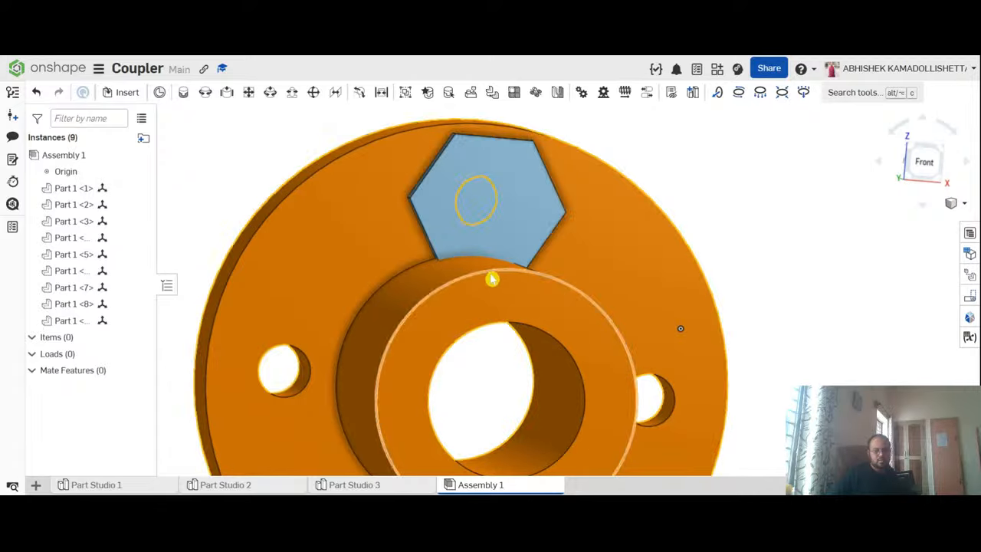
{"action": "right_click_drag", "start_coordinate": [780, 202], "coordinate": [718, 207]}
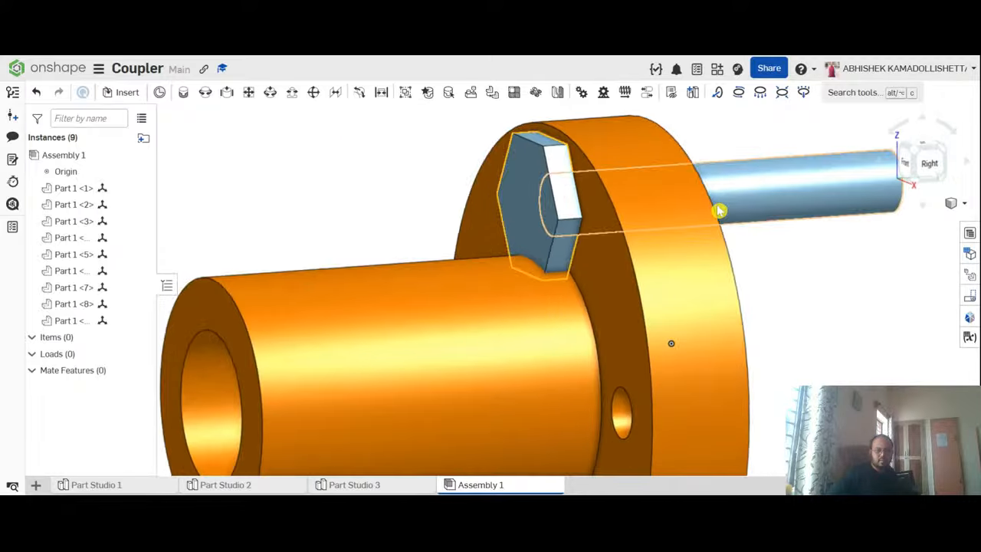
Step: Examine the clearance between the bolt head and the hub's cylindrical boss from several angles
{"action": "right_click_drag", "start_coordinate": [589, 213], "coordinate": [723, 232]}
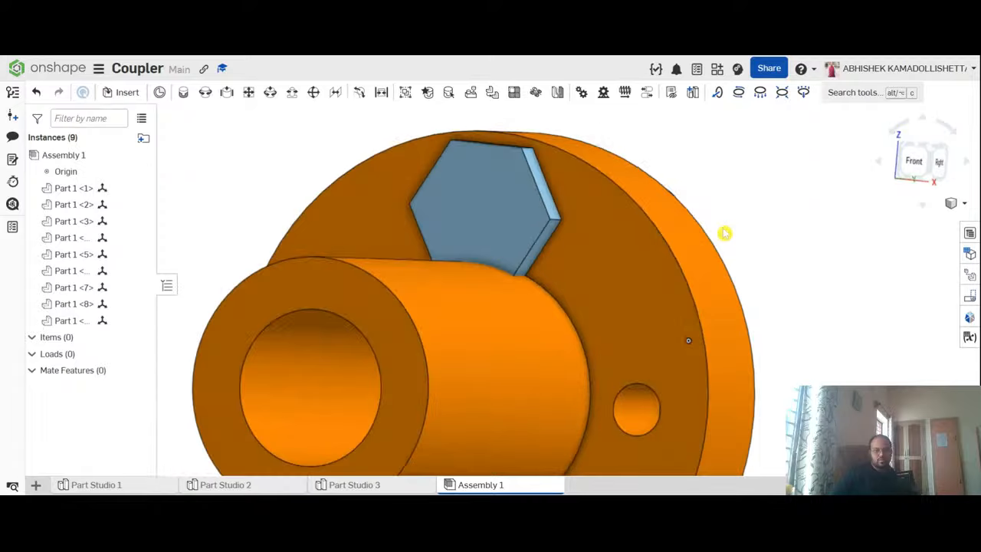
{"action": "scroll", "coordinate": [580, 254], "scroll_direction": "down", "scroll_amount": 2}
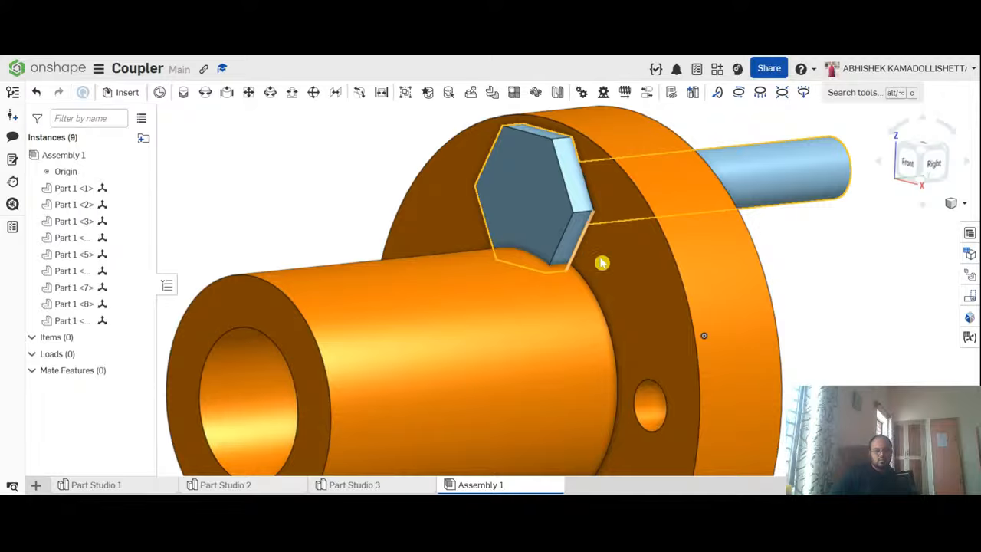
{"action": "scroll", "coordinate": [602, 262], "scroll_direction": "up", "scroll_amount": 3}
{"action": "scroll", "coordinate": [602, 263], "scroll_direction": "down", "scroll_amount": 5}
{"action": "right_click_drag", "start_coordinate": [616, 255], "coordinate": [746, 261]}
{"action": "scroll", "coordinate": [546, 324], "scroll_direction": "up", "scroll_amount": 3}
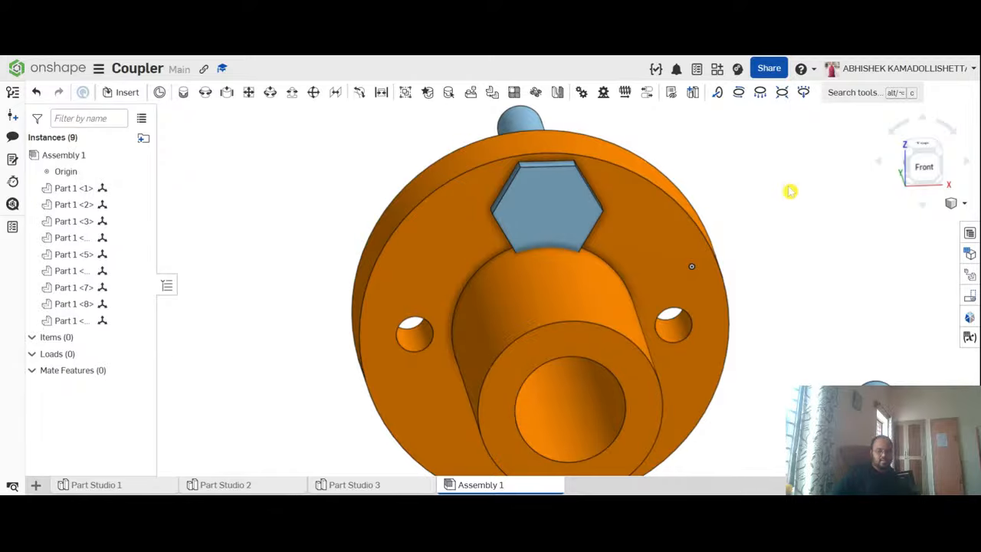
{"action": "left_click", "coordinate": [543, 297]}
{"action": "right_click", "coordinate": [540, 295]}
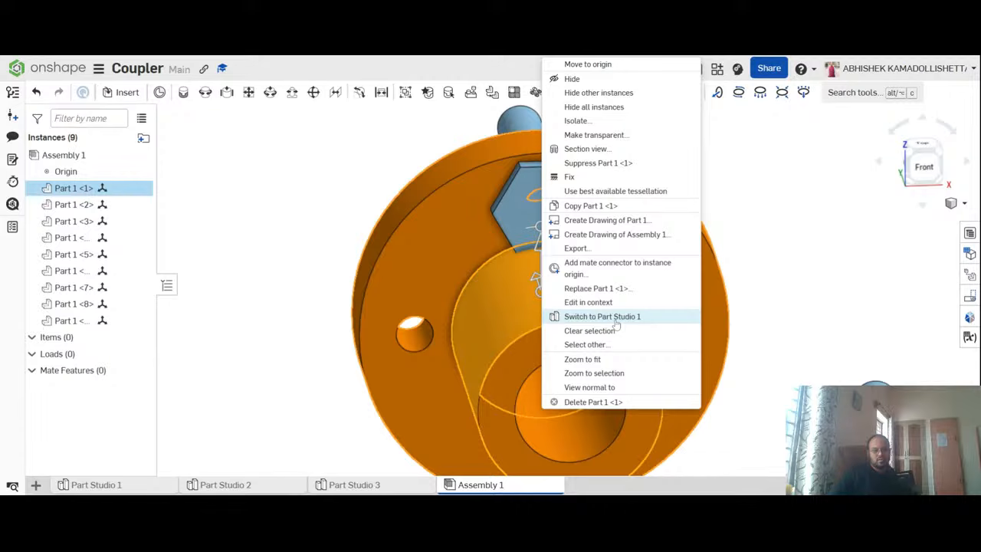
{"action": "left_click", "coordinate": [762, 238]}
{"action": "left_click", "coordinate": [771, 201]}
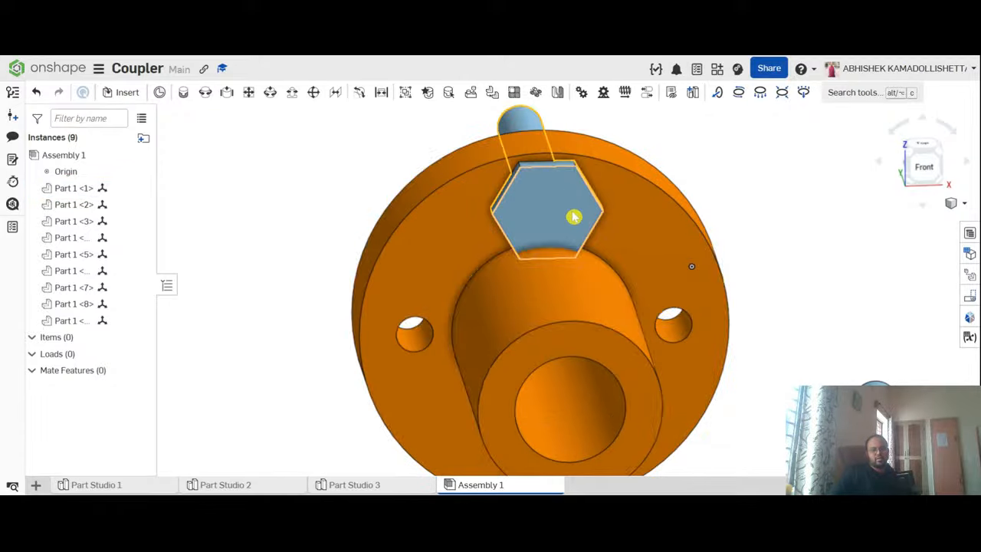
{"action": "mouse_move", "coordinate": [760, 213]}
{"action": "right_mouse_down"}
{"action": "mouse_move", "coordinate": [759, 183]}
{"action": "mouse_move", "coordinate": [749, 201]}
{"action": "right_mouse_up"}
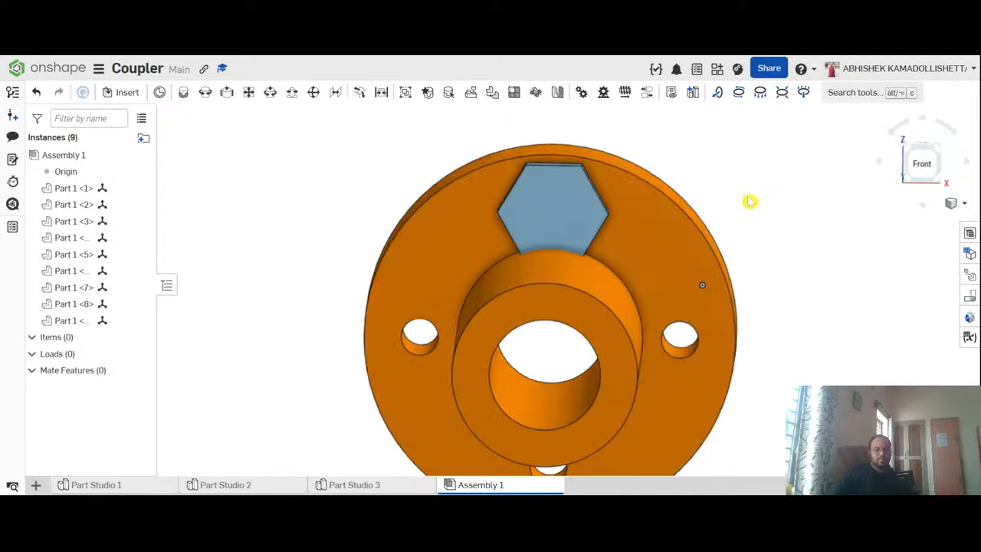
Step: Open the flanged hub's source, Part Studio 1, from the assembly
{"action": "left_click", "coordinate": [558, 282]}
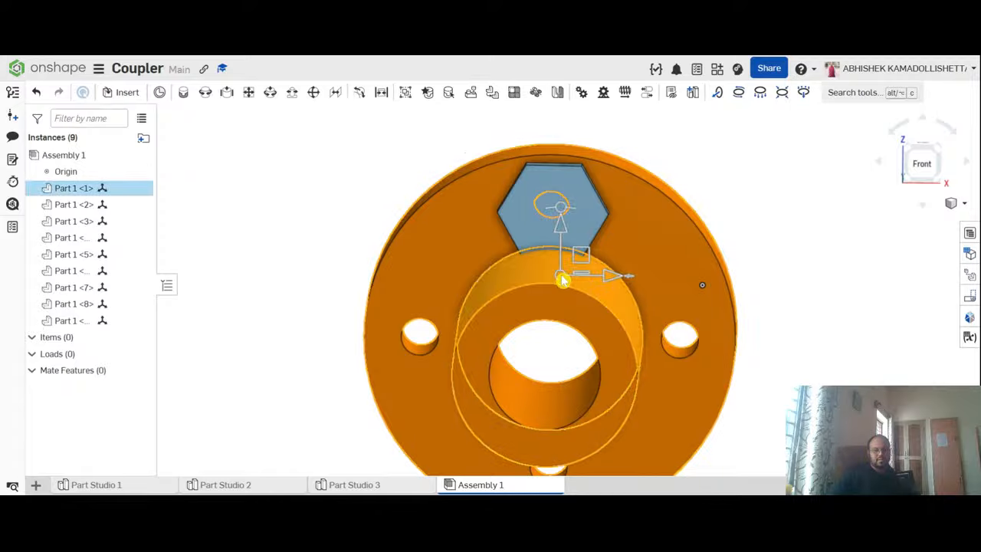
{"action": "right_click", "coordinate": [561, 278]}
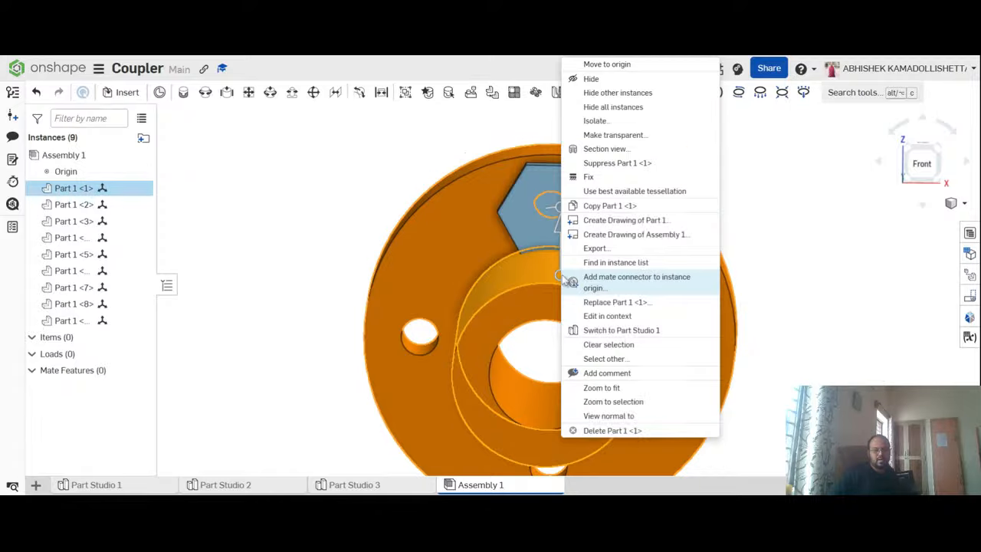
{"action": "left_click", "coordinate": [637, 335]}
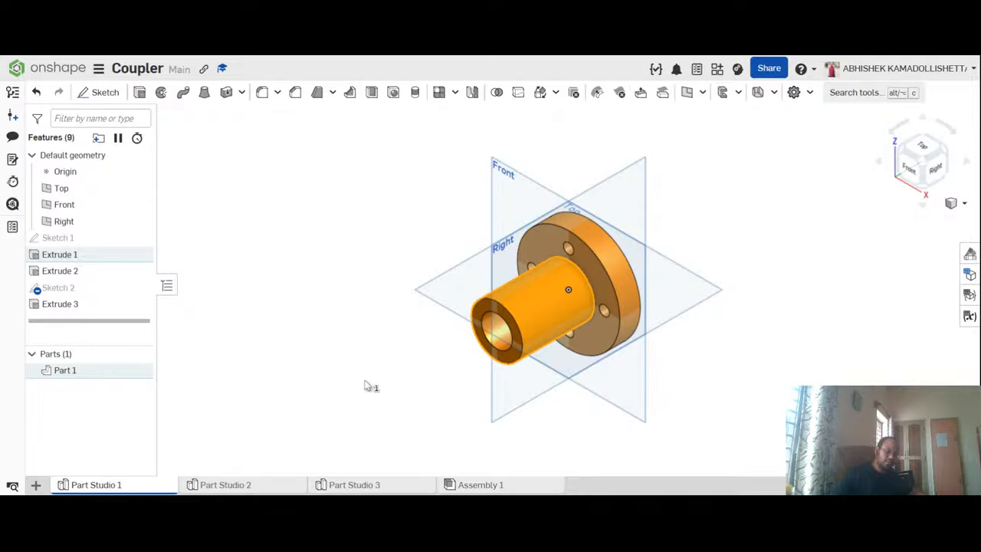
{"action": "scroll", "coordinate": [363, 385], "scroll_direction": "up", "scroll_amount": 3}
{"action": "scroll", "coordinate": [440, 398], "scroll_direction": "down", "scroll_amount": 3}
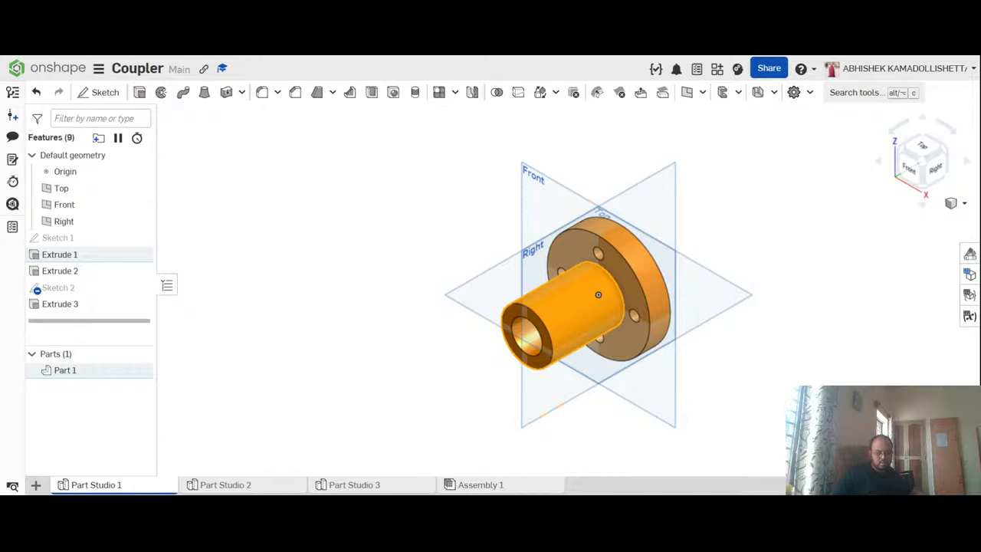
{"action": "right_click_drag", "start_coordinate": [787, 404], "coordinate": [819, 384]}
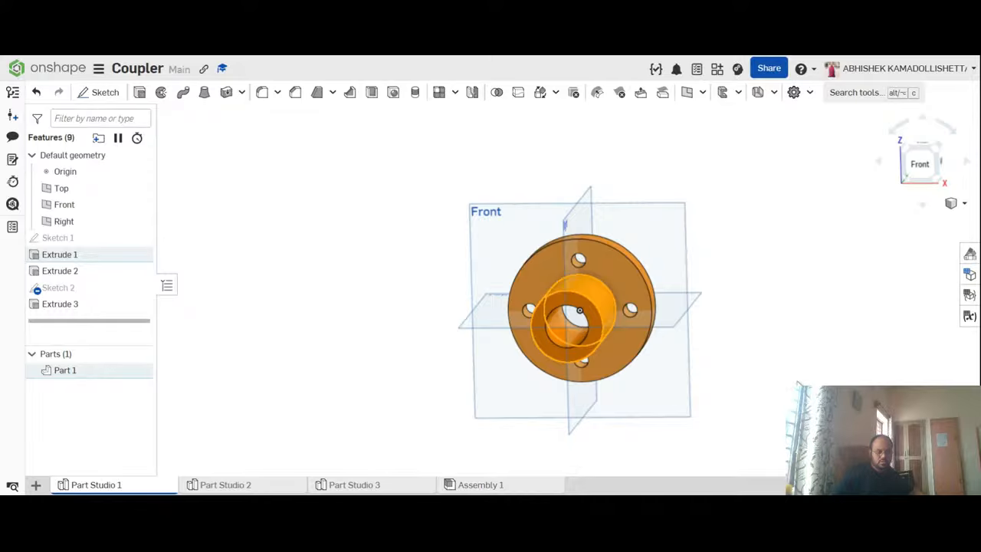
{"action": "scroll", "coordinate": [556, 332], "scroll_direction": "up", "scroll_amount": 5}
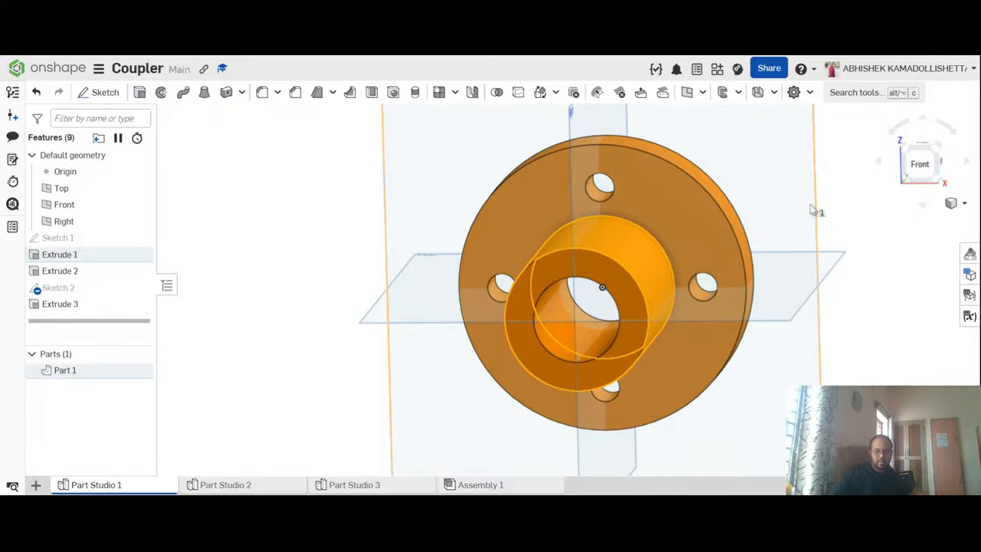
{"action": "left_click", "coordinate": [869, 230]}
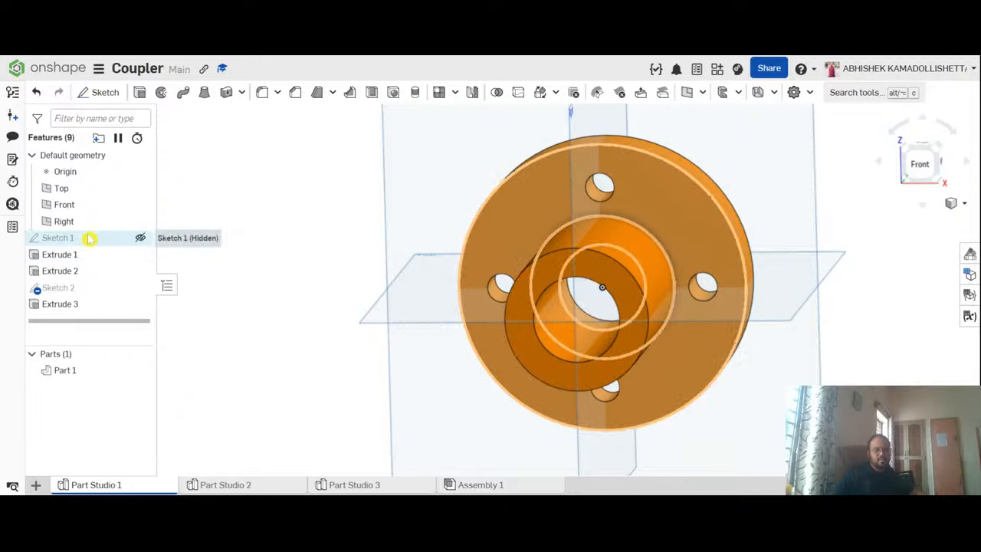
{"action": "left_click", "coordinate": [90, 291]}
{"action": "double_click", "coordinate": [91, 291]}
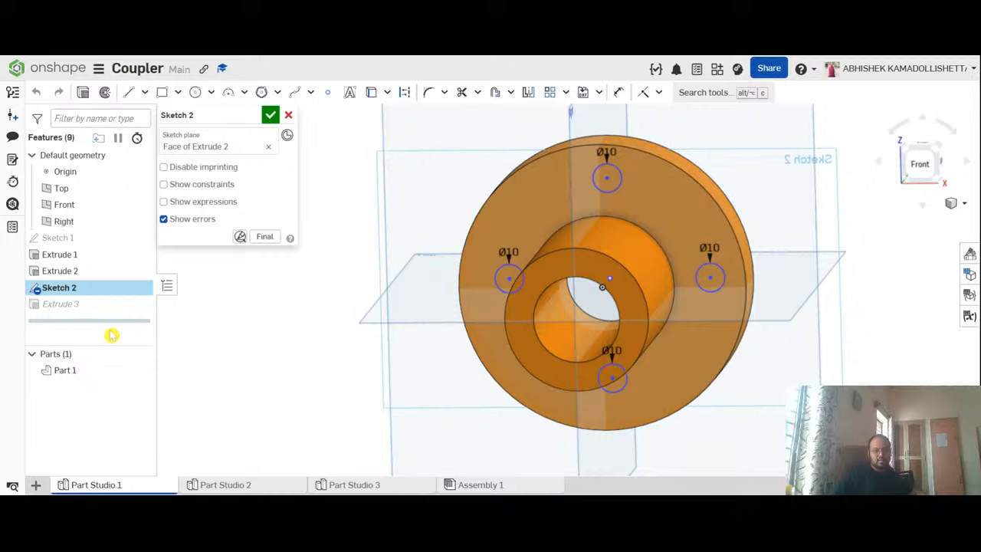
{"action": "left_click", "coordinate": [288, 115]}
Step: Set the diameter of the middle circle, the hub's outer wall, in Sketch 1 to 40 mm
{"action": "double_click", "coordinate": [77, 237]}
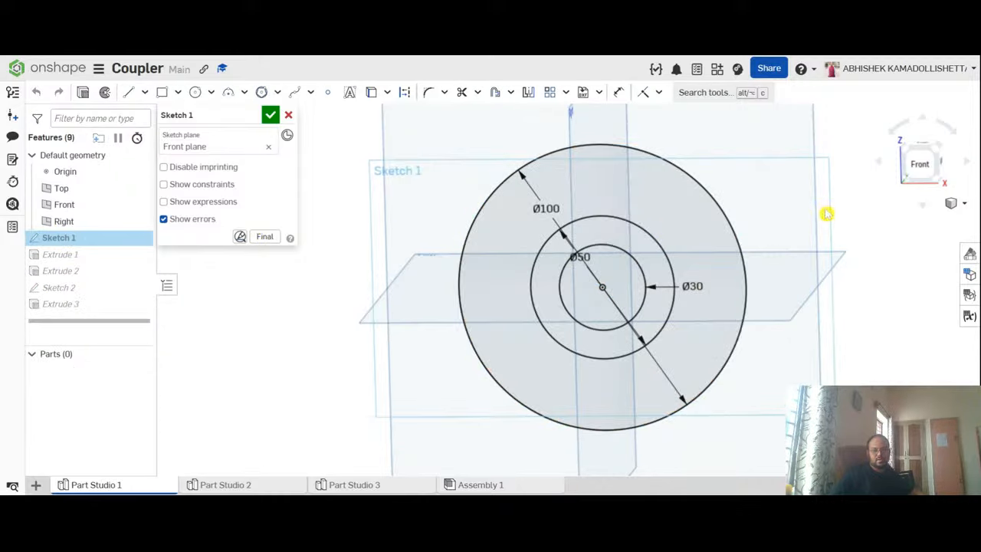
{"action": "left_click", "coordinate": [917, 164]}
{"action": "scroll", "coordinate": [559, 273], "scroll_direction": "up", "scroll_amount": 4}
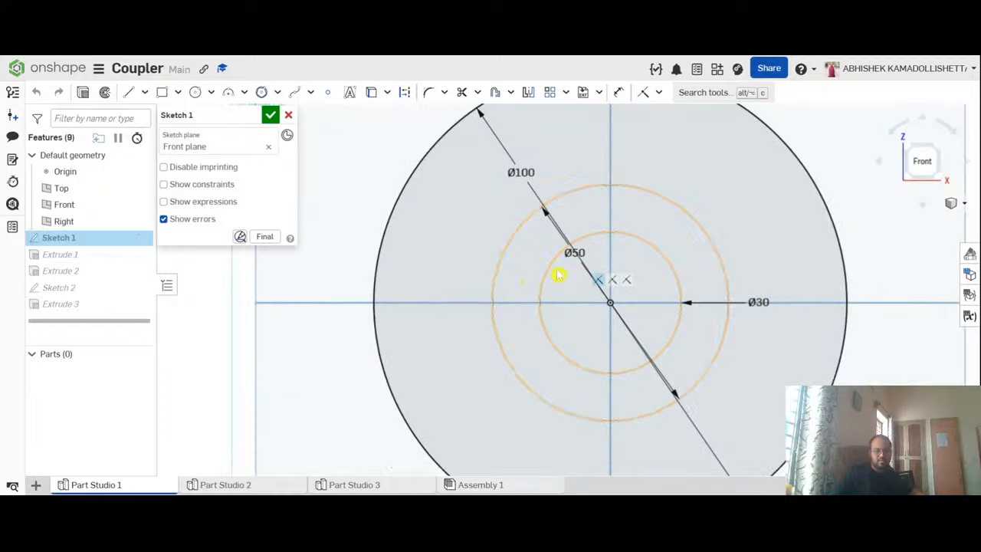
{"action": "scroll", "coordinate": [574, 274], "scroll_direction": "down", "scroll_amount": 1}
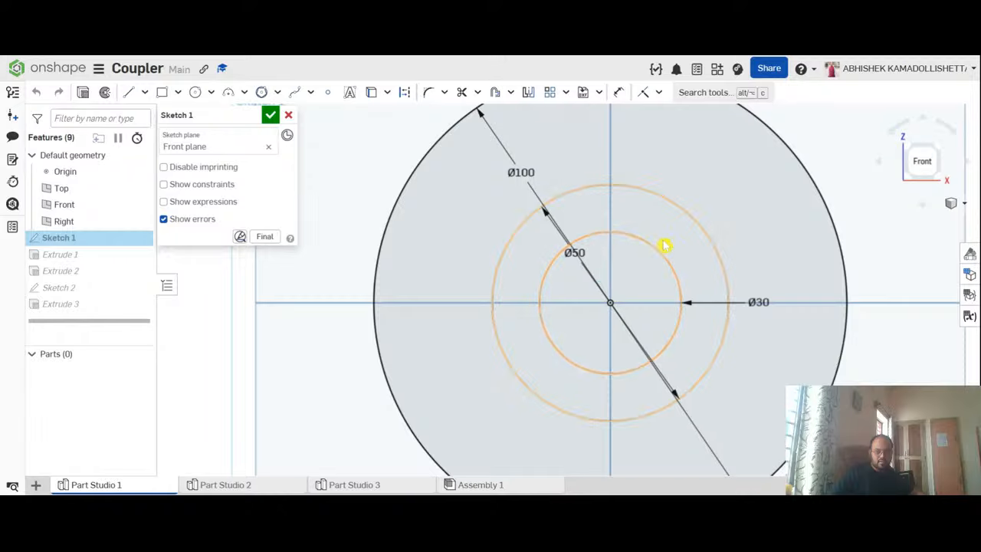
{"action": "scroll", "coordinate": [663, 245], "scroll_direction": "up", "scroll_amount": 2}
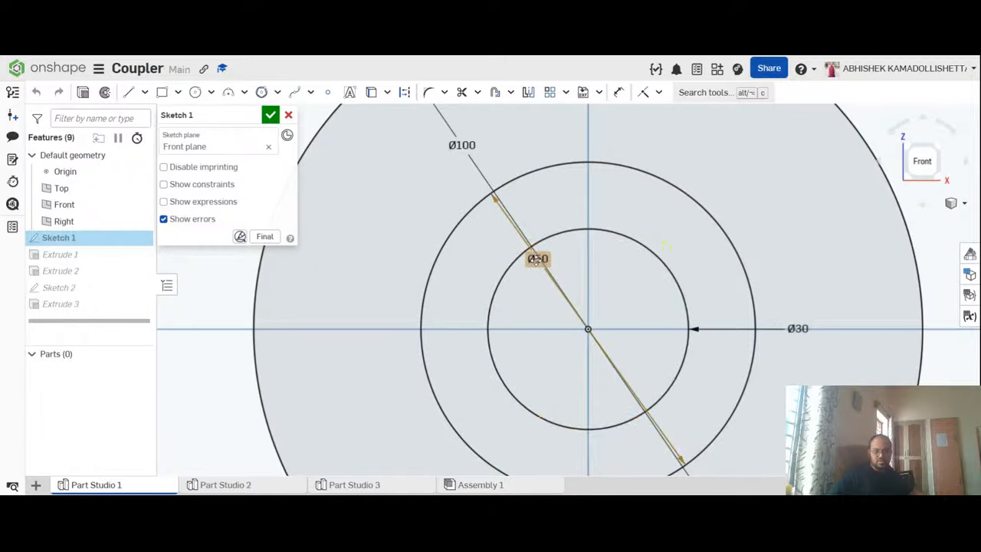
{"action": "scroll", "coordinate": [538, 259], "scroll_direction": "down", "scroll_amount": 2}
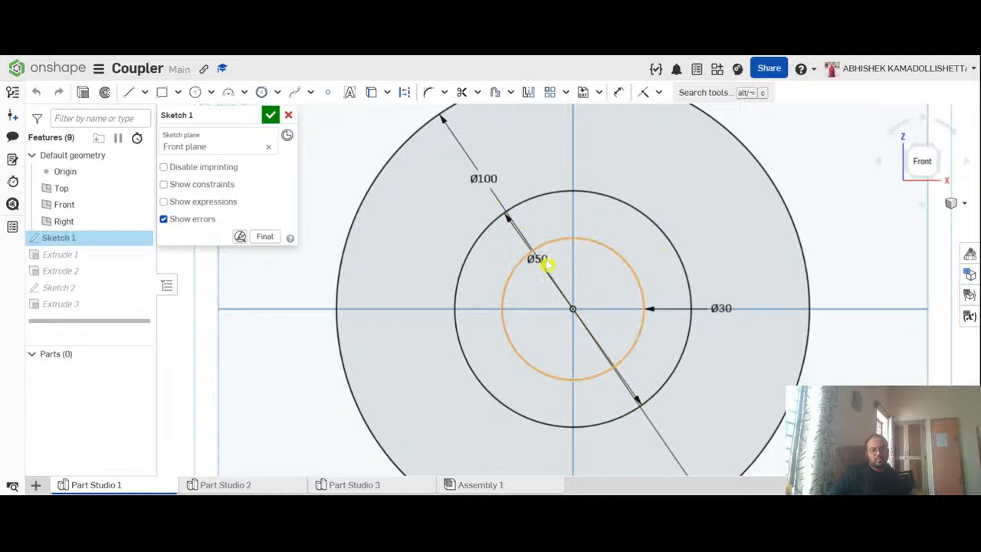
{"action": "double_click", "coordinate": [537, 259]}
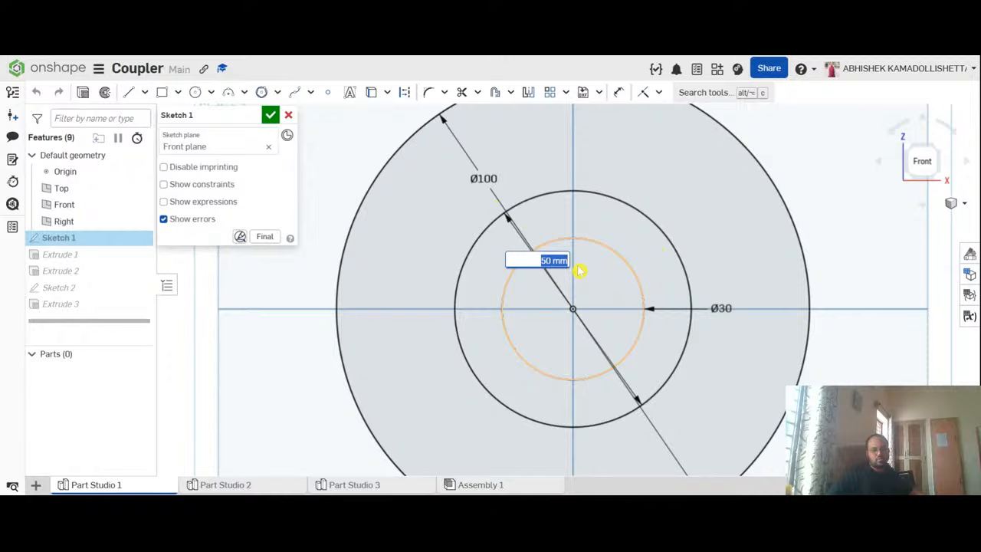
{"action": "type", "text": "40"}
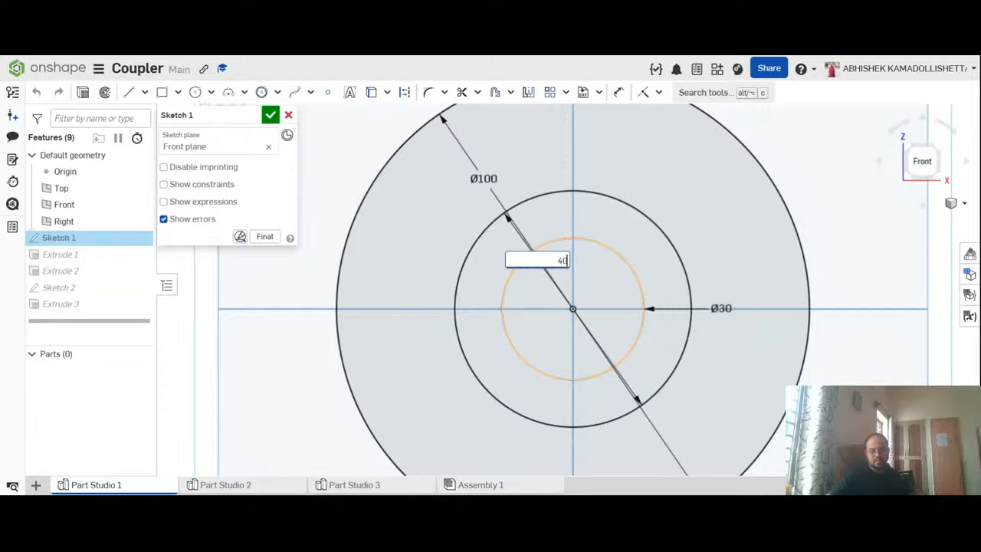
{"action": "key", "text": "Return"}
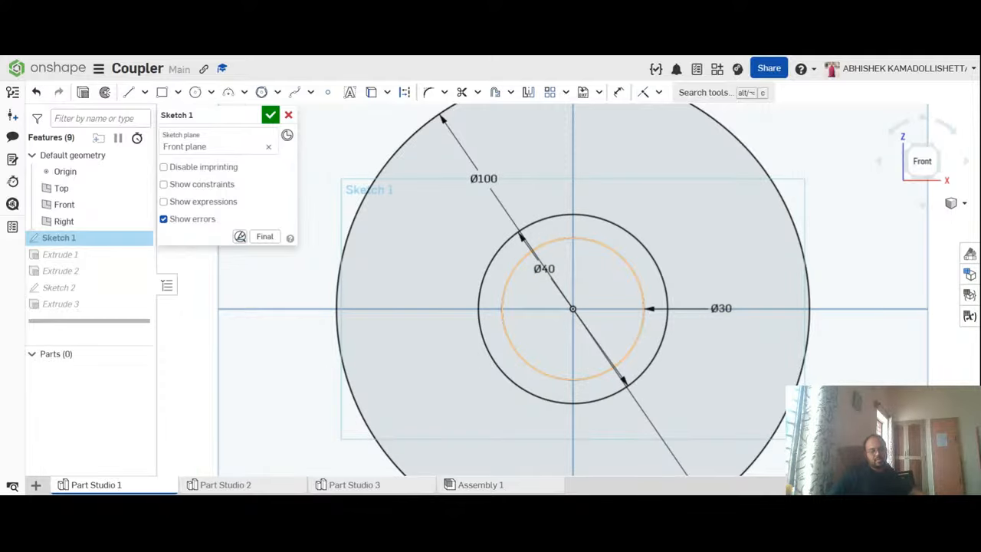
{"action": "left_click", "coordinate": [270, 115]}
Step: Return to Assembly 1 and examine the fit of the bolt head against the resized hub
{"action": "scroll", "coordinate": [403, 200], "scroll_direction": "up", "scroll_amount": 5}
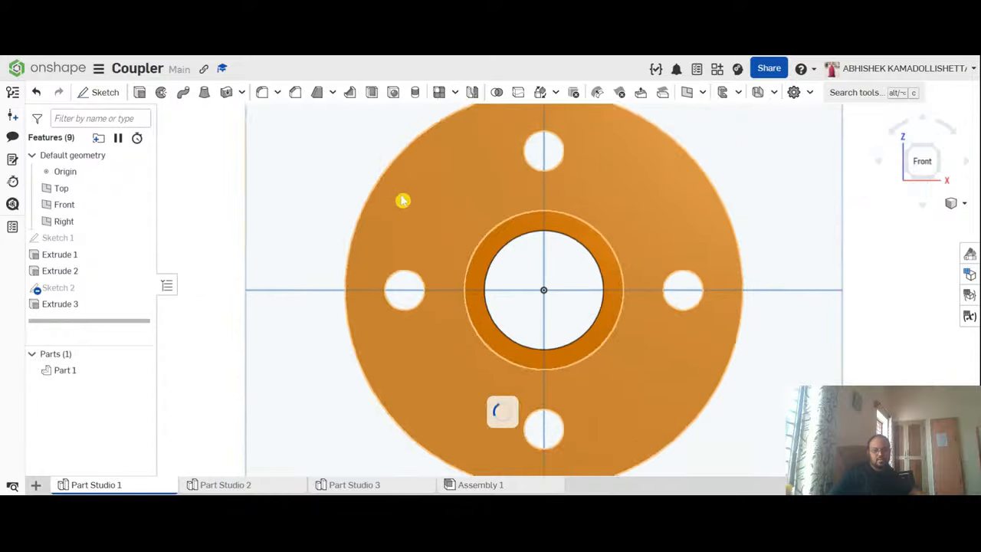
{"action": "right_click_drag", "start_coordinate": [729, 266], "coordinate": [734, 289]}
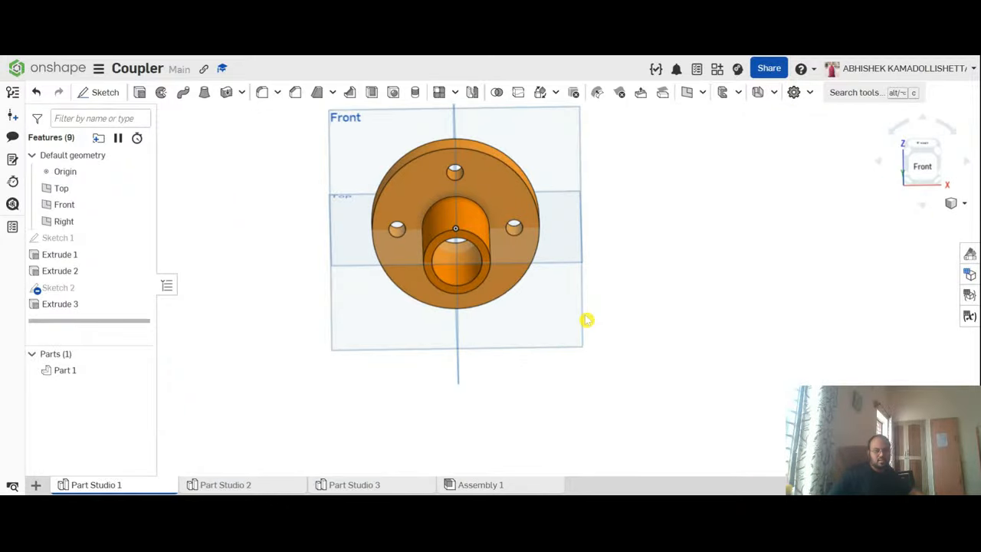
{"action": "left_click", "coordinate": [482, 486]}
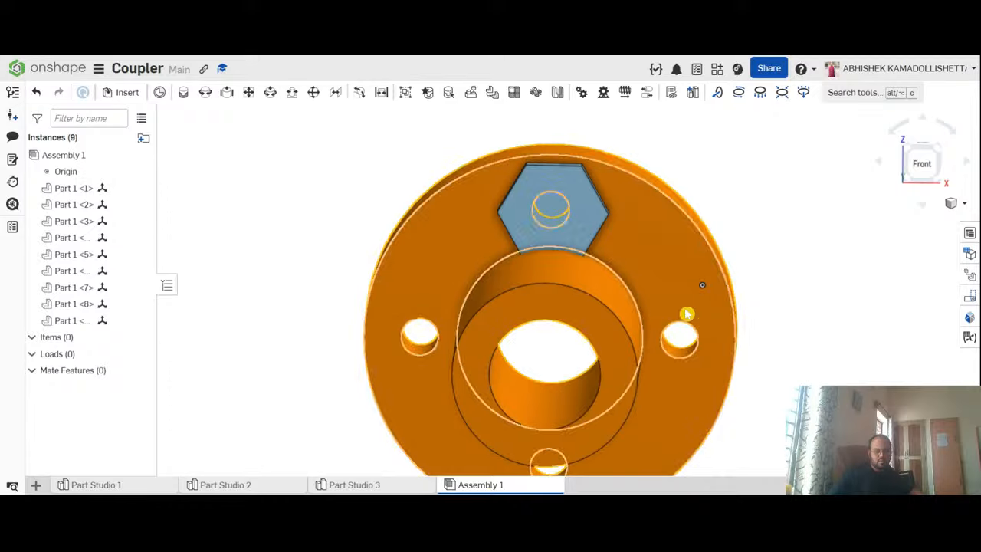
{"action": "mouse_move", "coordinate": [834, 272]}
{"action": "right_mouse_down"}
{"action": "mouse_move", "coordinate": [814, 260]}
{"action": "mouse_move", "coordinate": [834, 271]}
{"action": "right_mouse_up"}
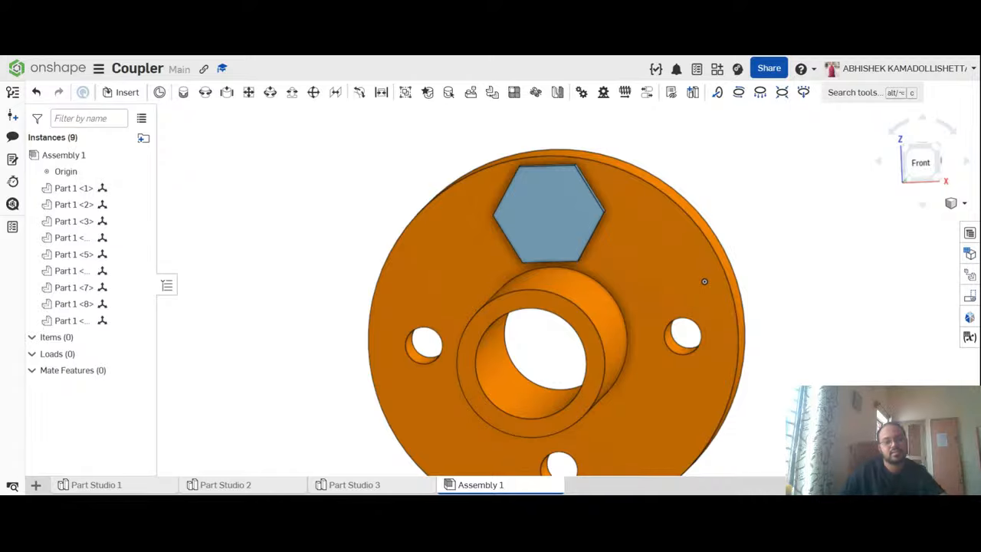
{"action": "scroll", "coordinate": [886, 252], "scroll_direction": "down", "scroll_amount": 3}
{"action": "scroll", "coordinate": [864, 350], "scroll_direction": "up", "scroll_amount": 2}
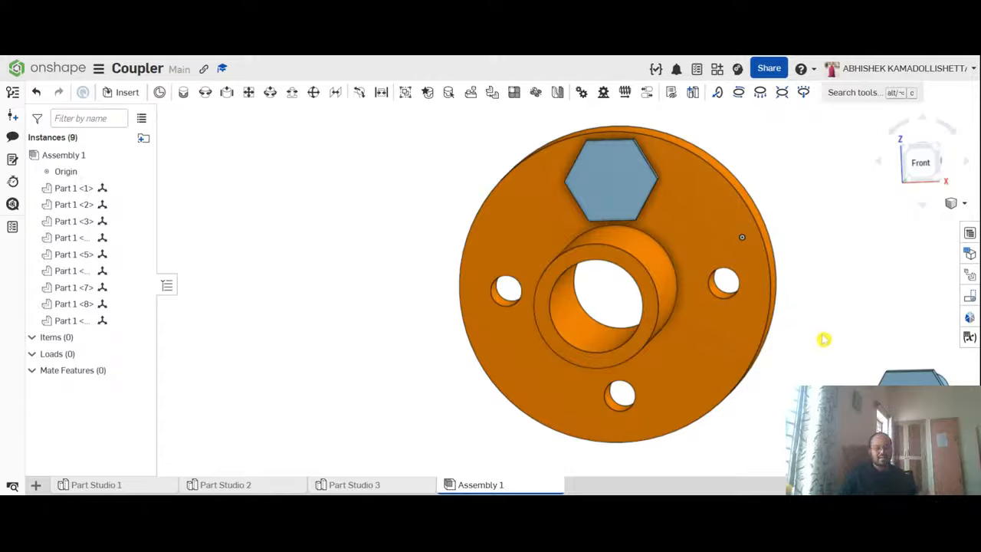
{"action": "scroll", "coordinate": [869, 313], "scroll_direction": "up", "scroll_amount": 2}
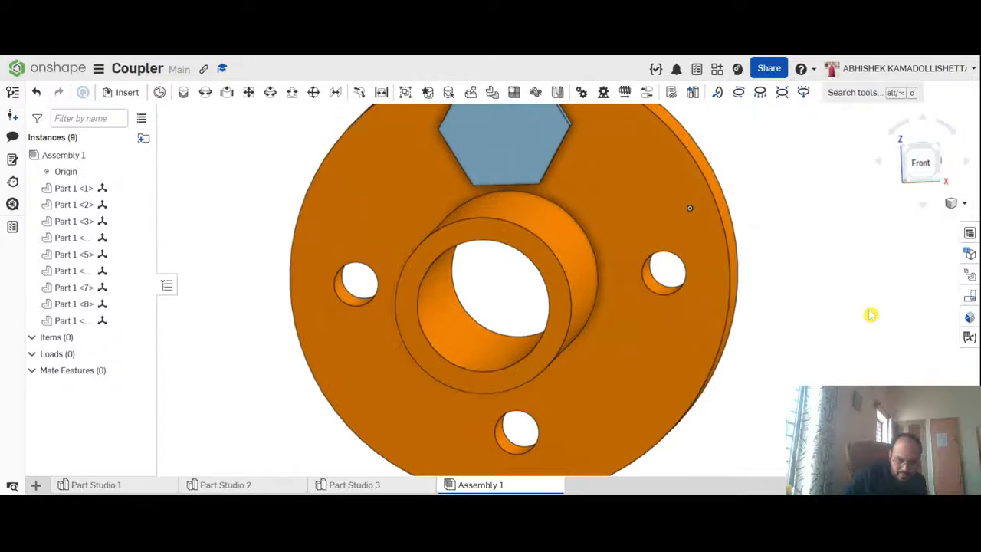
{"action": "scroll", "coordinate": [869, 314], "scroll_direction": "down", "scroll_amount": 2}
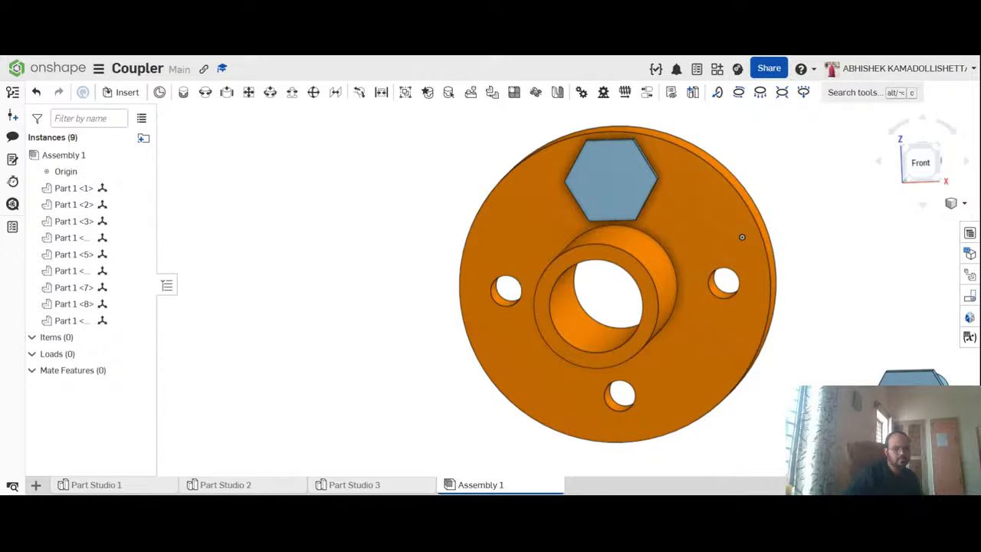
Step: Move the inserted hex bolt out of the flange hole into the free space beside the flanged hub
{"action": "right_click", "coordinate": [236, 159]}
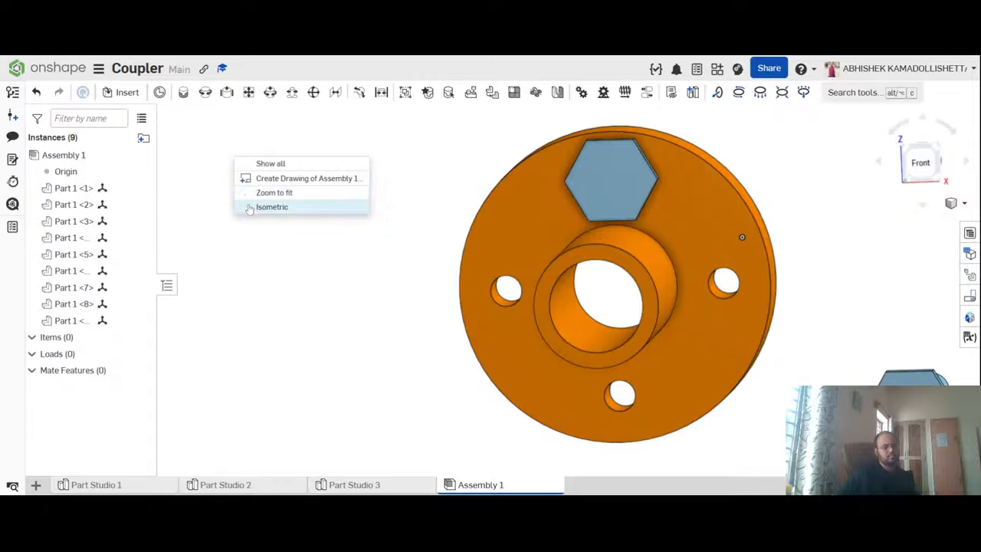
{"action": "left_click", "coordinate": [271, 207]}
{"action": "scroll", "coordinate": [701, 266], "scroll_direction": "up", "scroll_amount": 3}
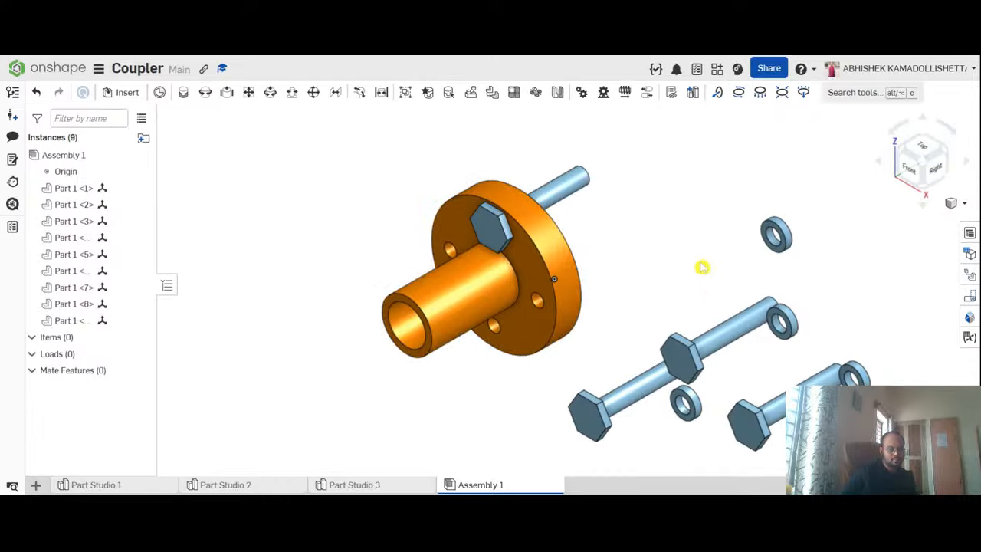
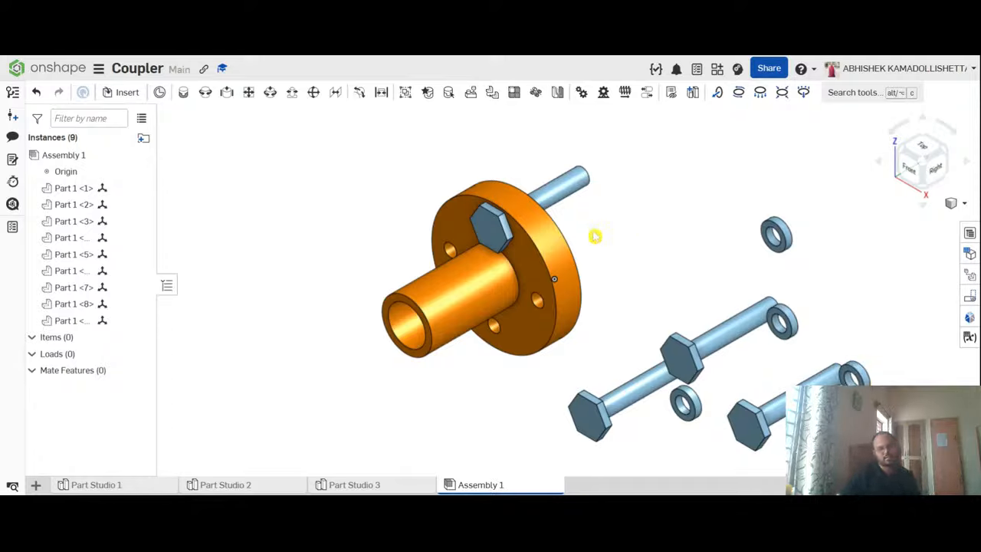
{"action": "left_click", "coordinate": [563, 200]}
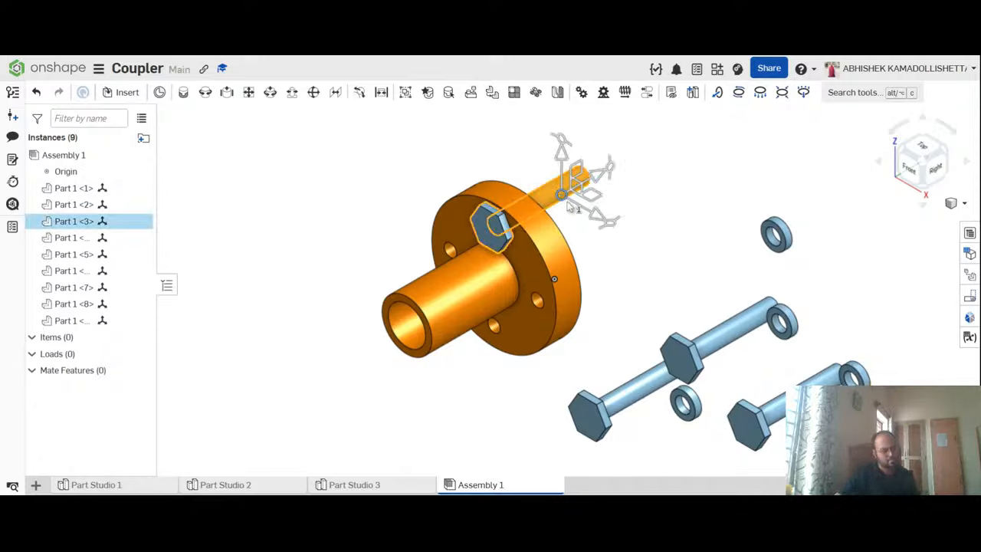
{"action": "left_click", "coordinate": [663, 170]}
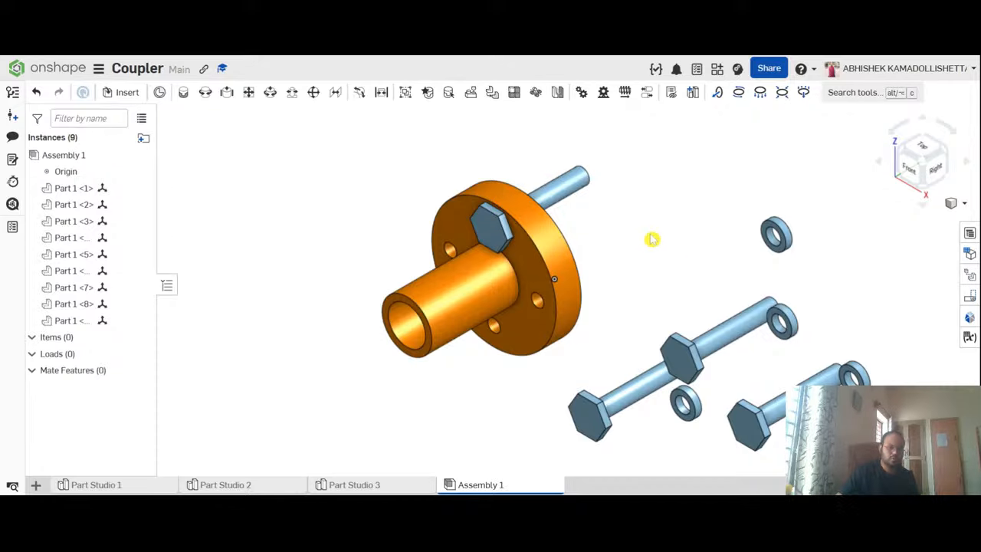
{"action": "left_click_drag", "start_coordinate": [559, 200], "coordinate": [723, 168]}
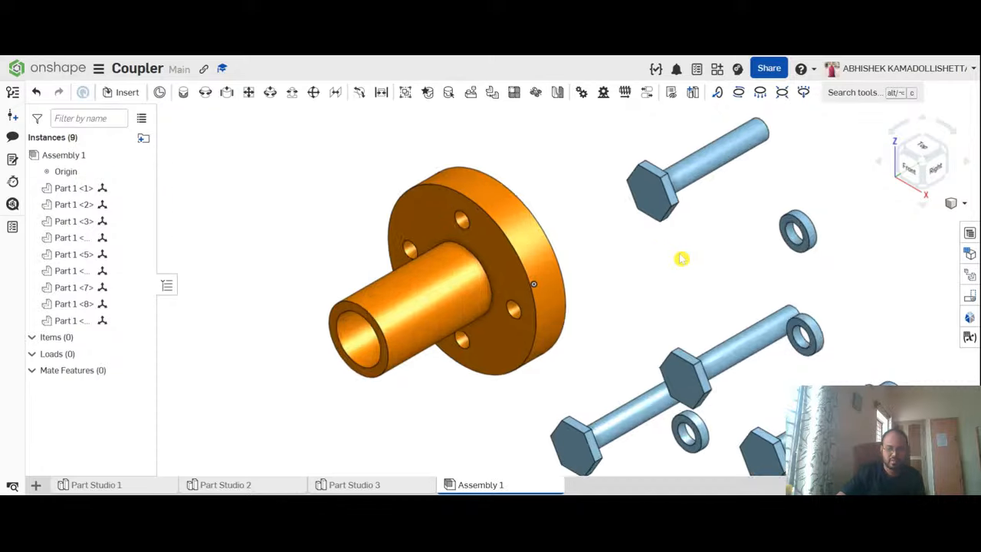
Step: Move the uppermost hex bolt closer to the ring in the free space beside the flanged hub
{"action": "scroll", "coordinate": [638, 243], "scroll_direction": "down", "scroll_amount": 1}
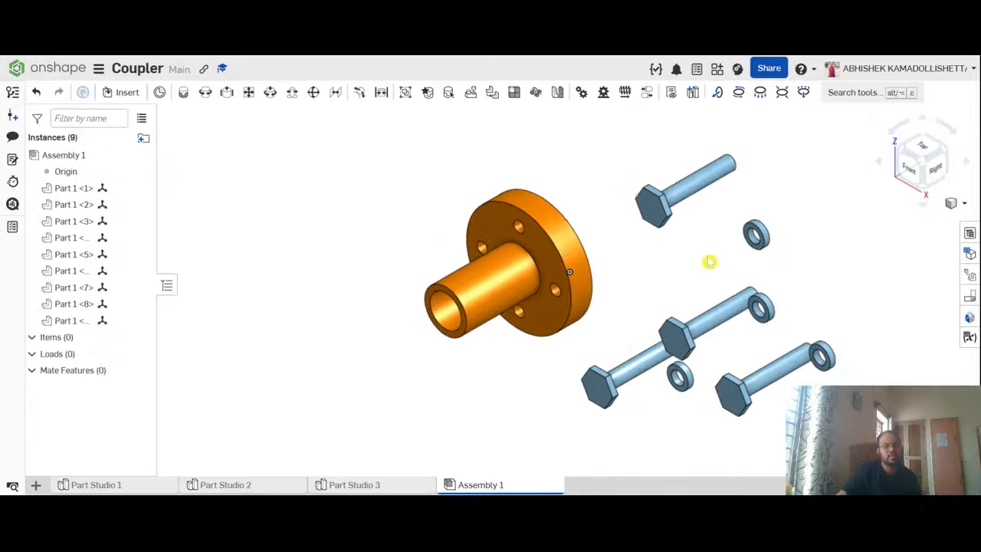
{"action": "scroll", "coordinate": [721, 242], "scroll_direction": "up", "scroll_amount": 2}
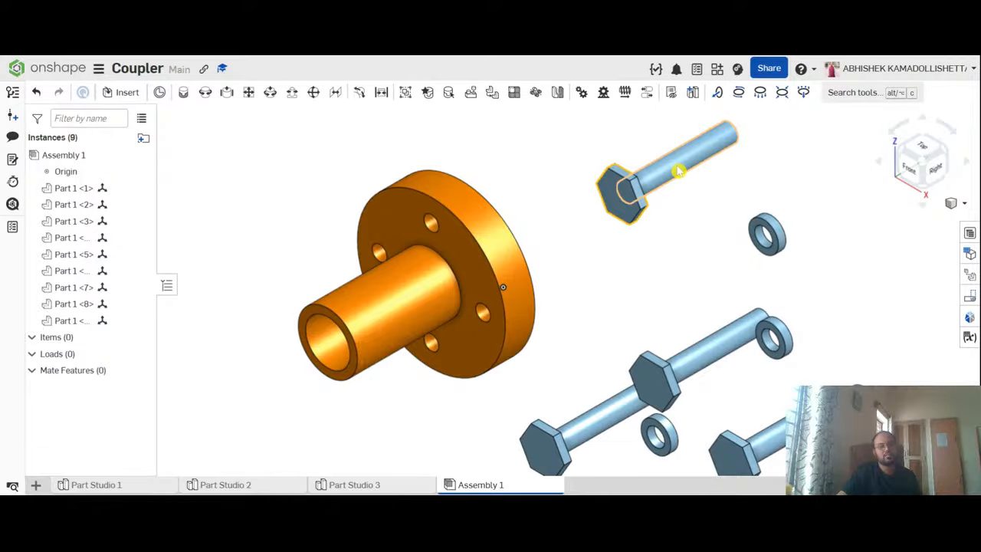
{"action": "left_click_drag", "start_coordinate": [679, 172], "coordinate": [741, 200]}
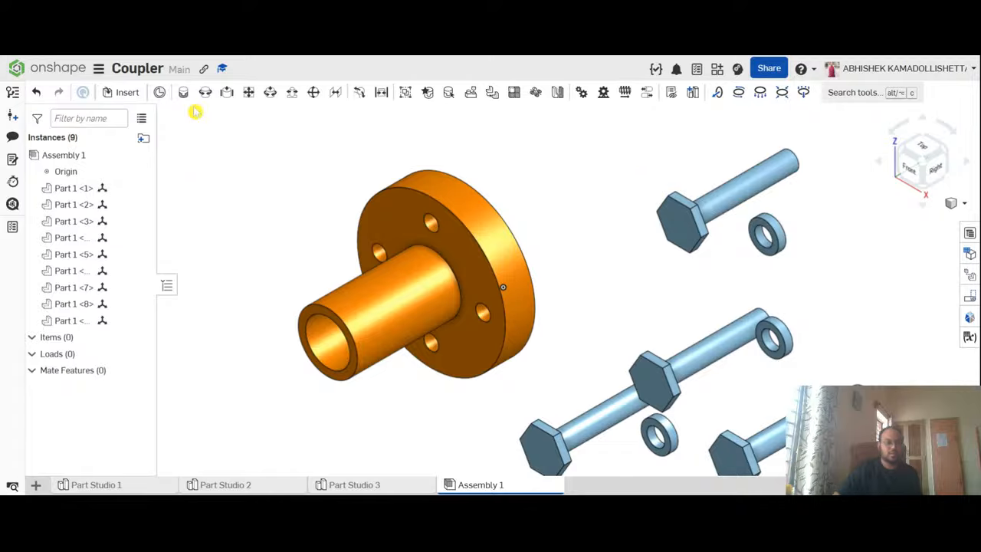
Step: Insert a second flanged hub from Part Studio 1 into the space behind the first hub
{"action": "left_click", "coordinate": [123, 92]}
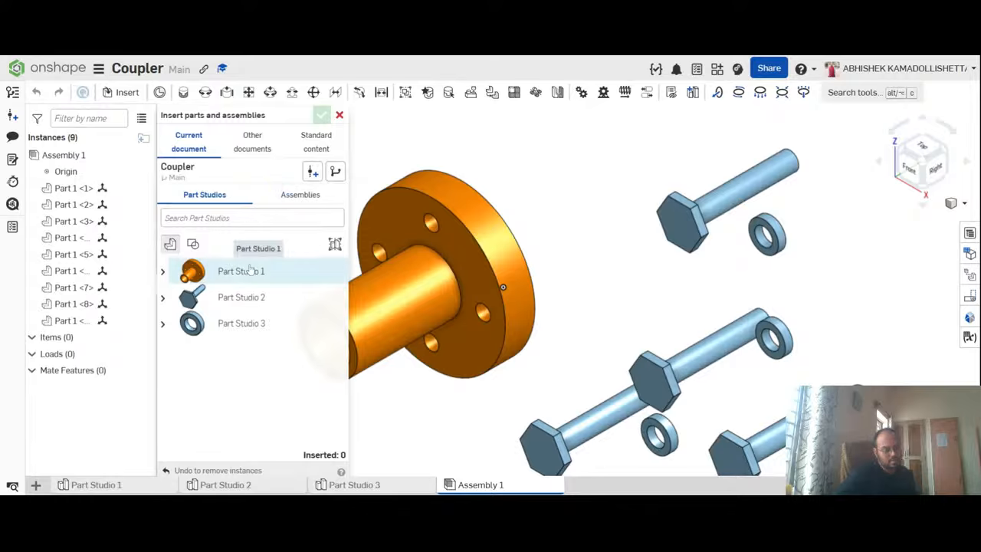
{"action": "left_click", "coordinate": [192, 269]}
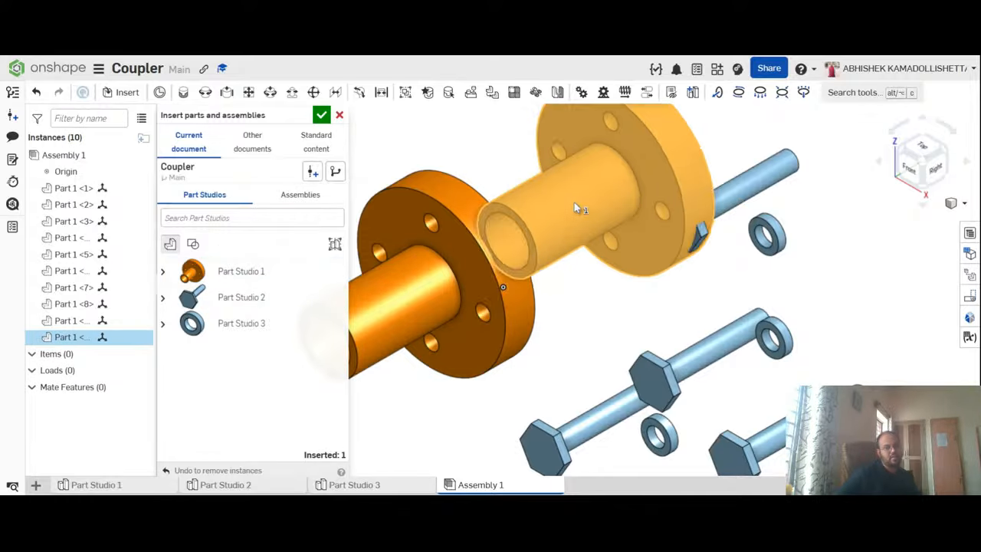
{"action": "left_click", "coordinate": [574, 205]}
{"action": "scroll", "coordinate": [754, 280], "scroll_direction": "down", "scroll_amount": 5}
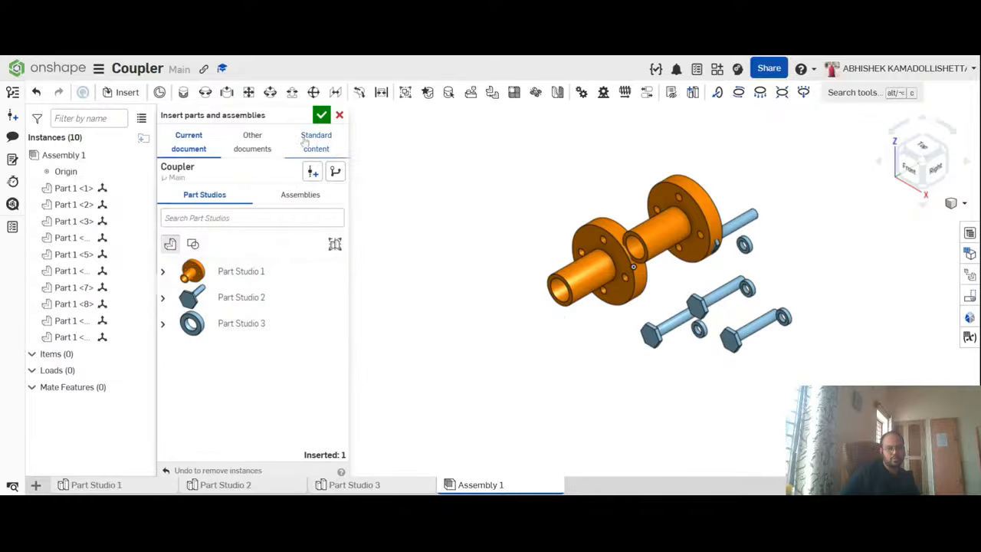
{"action": "left_click", "coordinate": [322, 114]}
{"action": "scroll", "coordinate": [646, 235], "scroll_direction": "up", "scroll_amount": 3}
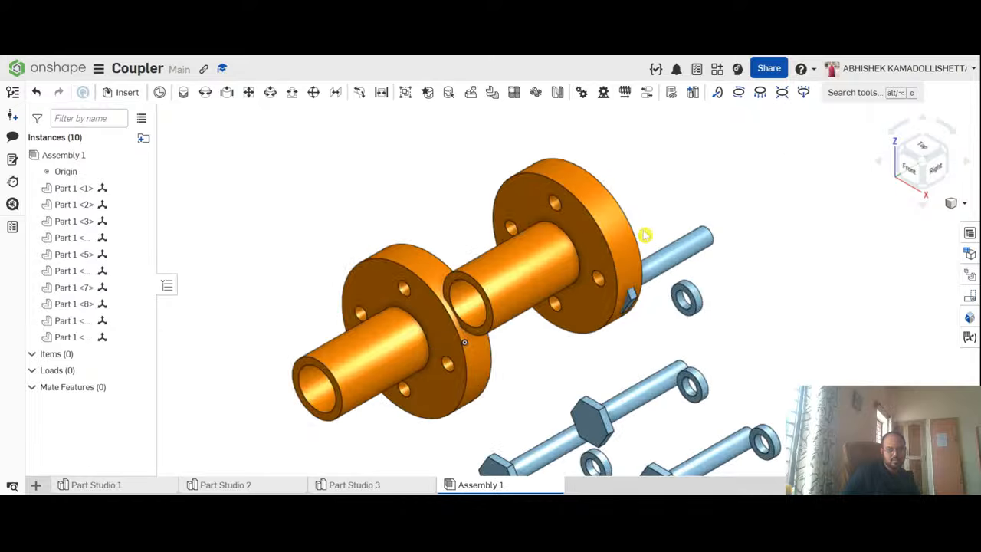
Step: Move the second flanged hub away from the first one so the two hubs stand clear of each other
{"action": "scroll", "coordinate": [605, 161], "scroll_direction": "up", "scroll_amount": 2}
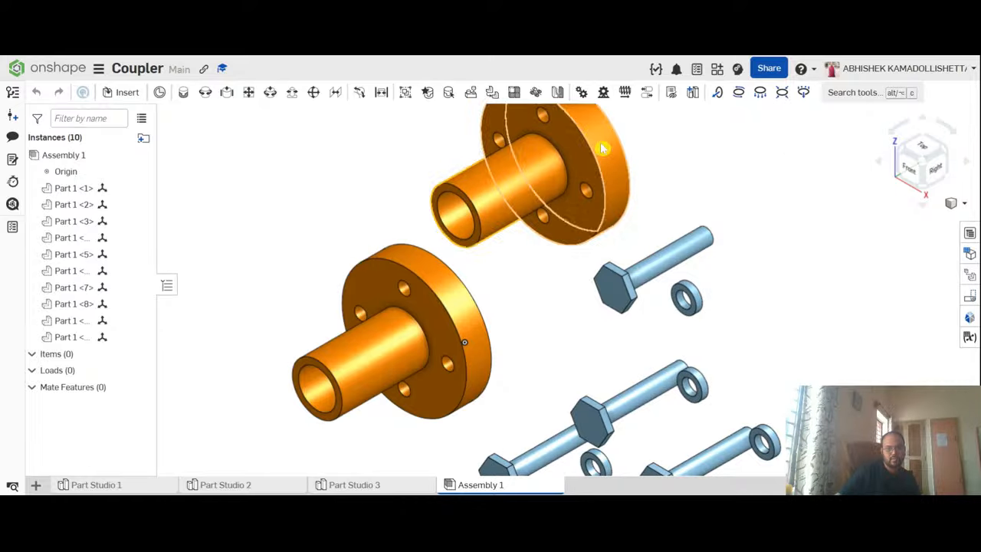
{"action": "right_click_drag", "start_coordinate": [790, 265], "coordinate": [712, 216]}
{"action": "scroll", "coordinate": [712, 216], "scroll_direction": "down", "scroll_amount": 1}
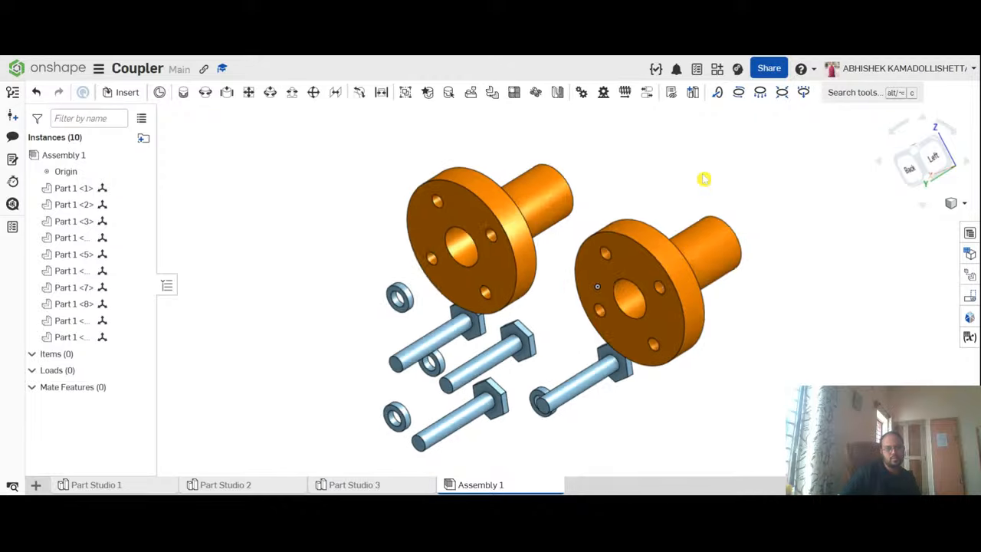
{"action": "left_click_drag", "start_coordinate": [503, 216], "coordinate": [411, 270]}
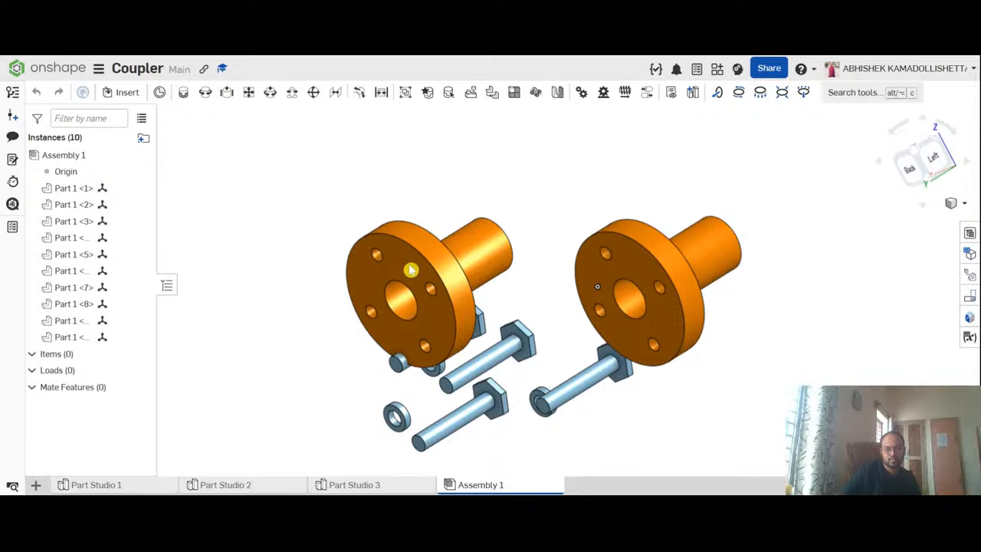
{"action": "left_click", "coordinate": [486, 241]}
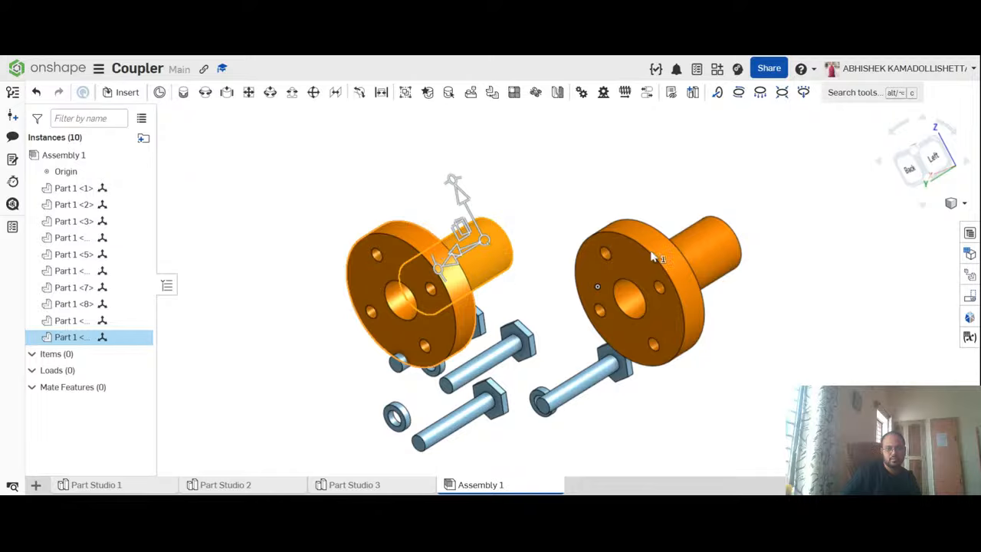
{"action": "left_click", "coordinate": [752, 186]}
{"action": "right_click_drag", "start_coordinate": [740, 194], "coordinate": [762, 204]}
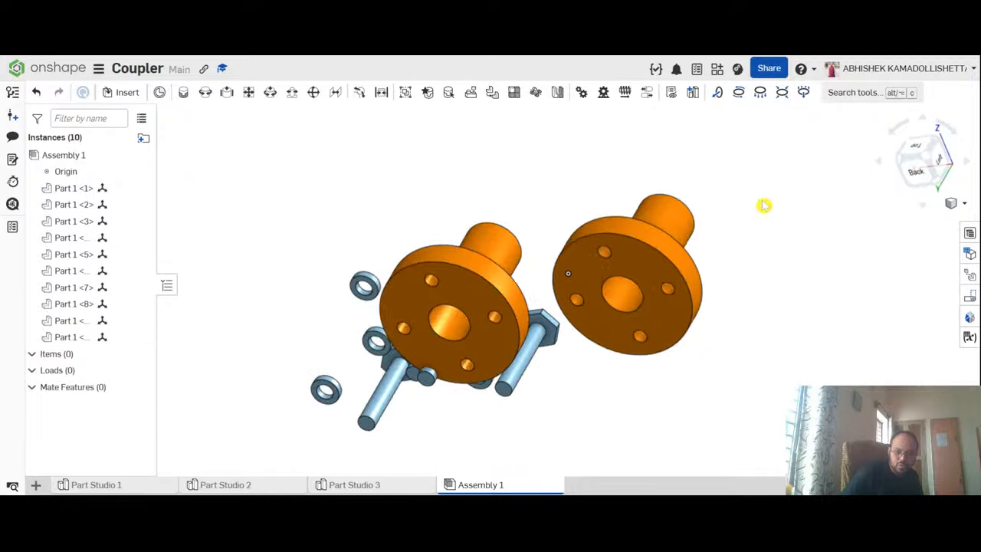
{"action": "right_click", "coordinate": [284, 157]}
{"action": "left_click", "coordinate": [322, 201]}
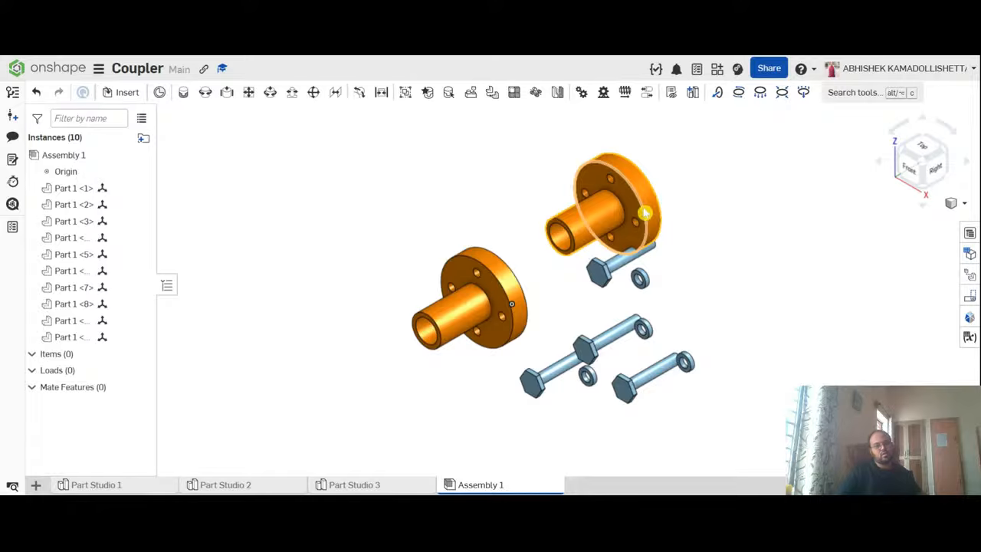
{"action": "scroll", "coordinate": [647, 212], "scroll_direction": "up", "scroll_amount": 2}
{"action": "scroll", "coordinate": [655, 207], "scroll_direction": "down", "scroll_amount": 1}
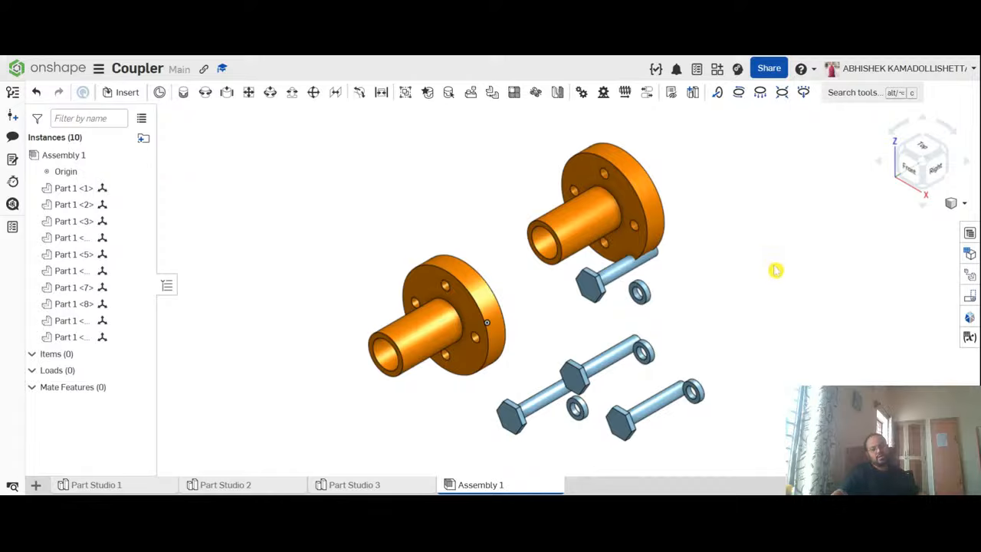
{"action": "left_click", "coordinate": [627, 171]}
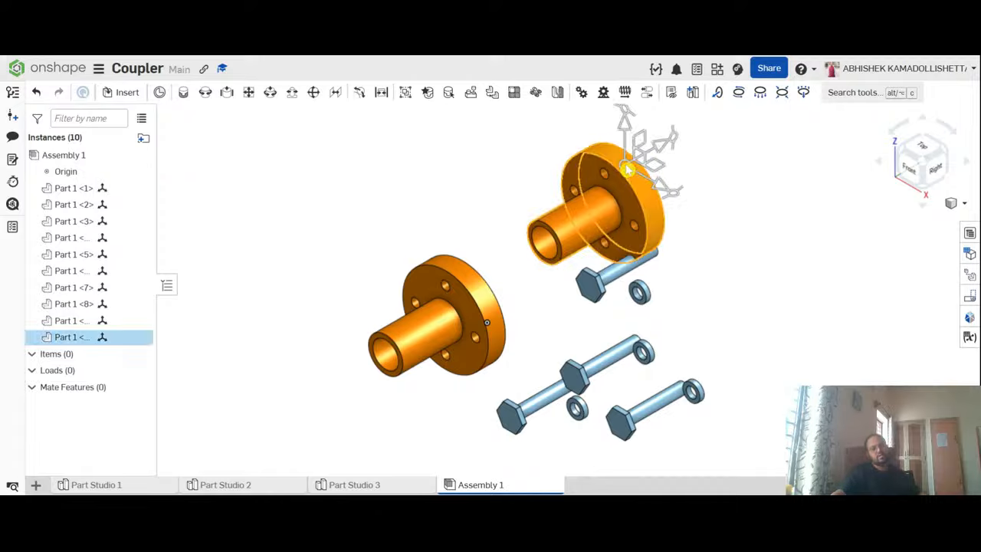
{"action": "left_click", "coordinate": [754, 233]}
{"action": "left_click", "coordinate": [650, 195]}
{"action": "left_click", "coordinate": [672, 211]}
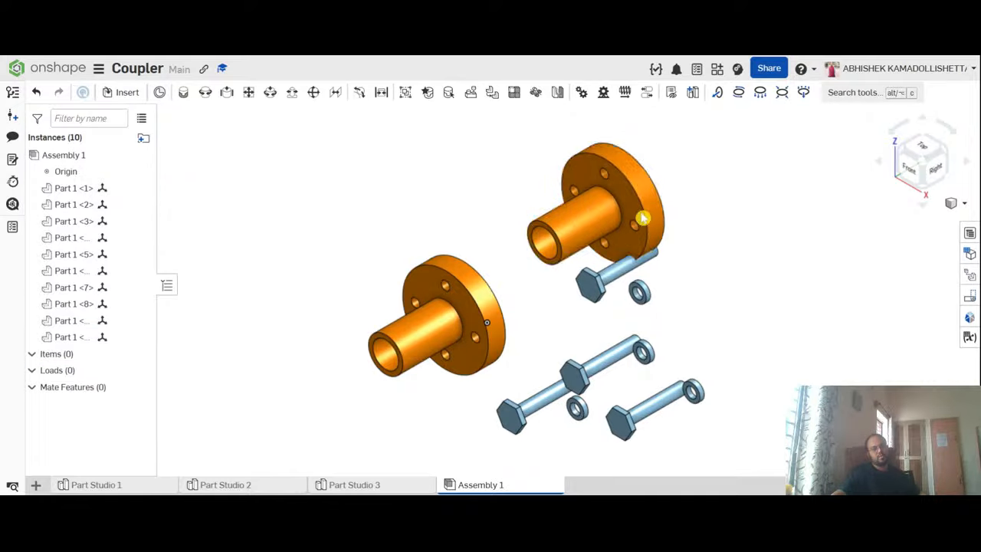
{"action": "left_click", "coordinate": [622, 173]}
{"action": "left_click", "coordinate": [766, 248]}
{"action": "left_click_drag", "start_coordinate": [753, 261], "coordinate": [611, 133]}
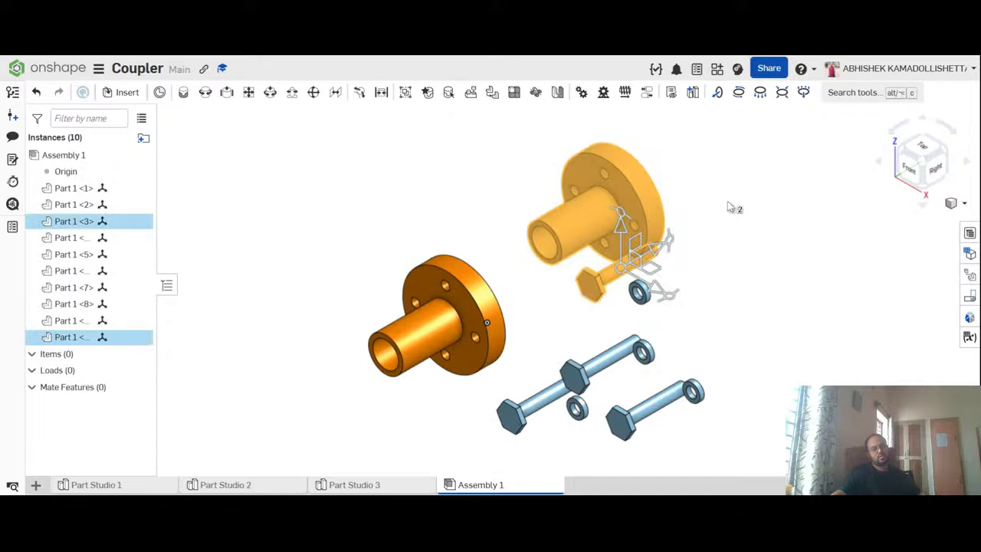
{"action": "left_click", "coordinate": [534, 164]}
Step: Rotate the second flanged hub about half a turn so its flat flange face points towards the first hub
{"action": "left_click_drag", "start_coordinate": [515, 145], "coordinate": [487, 142]}
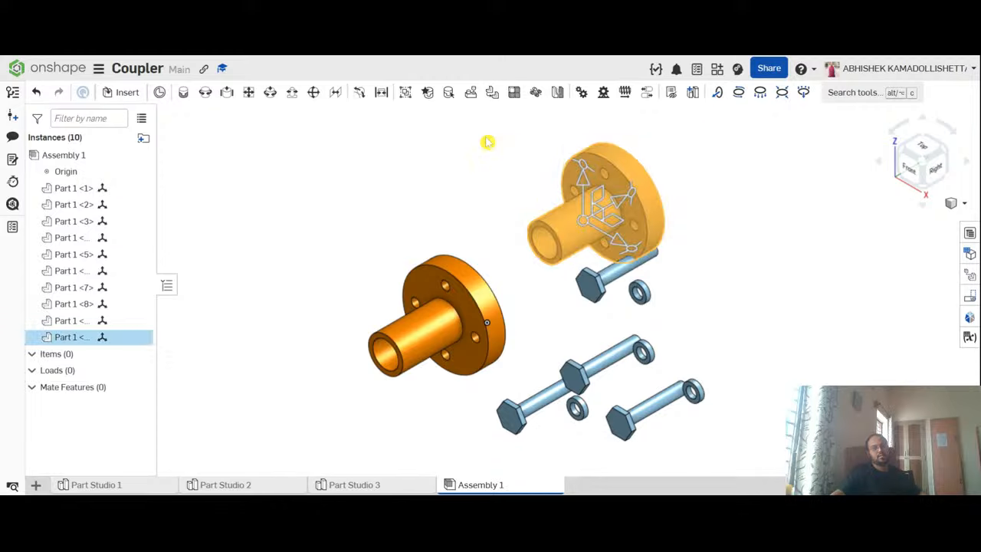
{"action": "scroll", "coordinate": [588, 168], "scroll_direction": "up", "scroll_amount": 5}
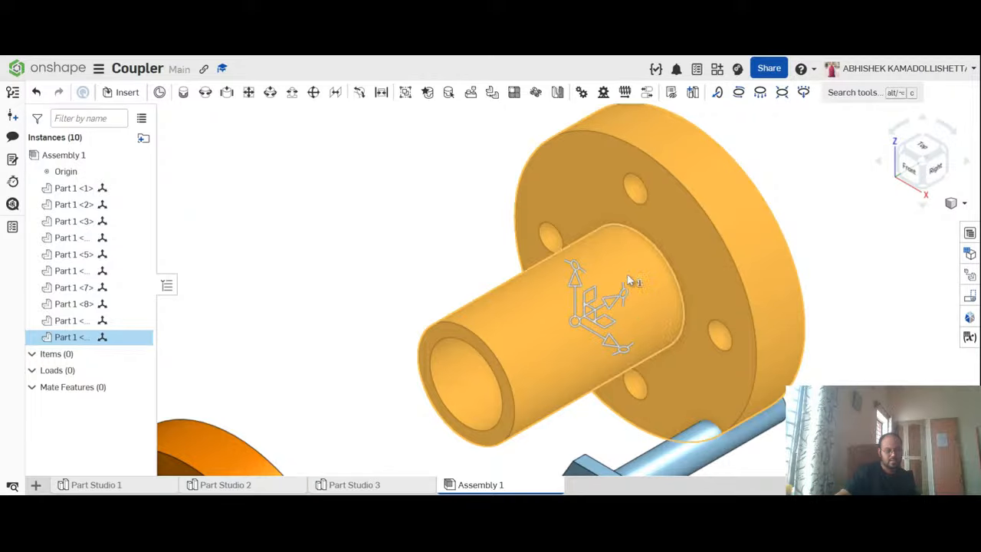
{"action": "scroll", "coordinate": [627, 298], "scroll_direction": "up", "scroll_amount": 5}
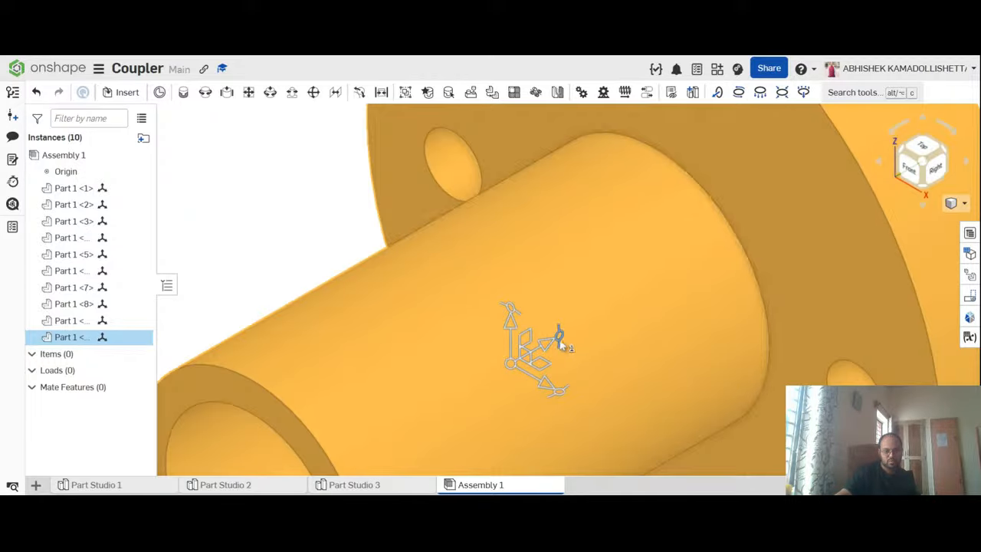
{"action": "scroll", "coordinate": [560, 332], "scroll_direction": "down", "scroll_amount": 4}
{"action": "scroll", "coordinate": [587, 327], "scroll_direction": "down", "scroll_amount": 1}
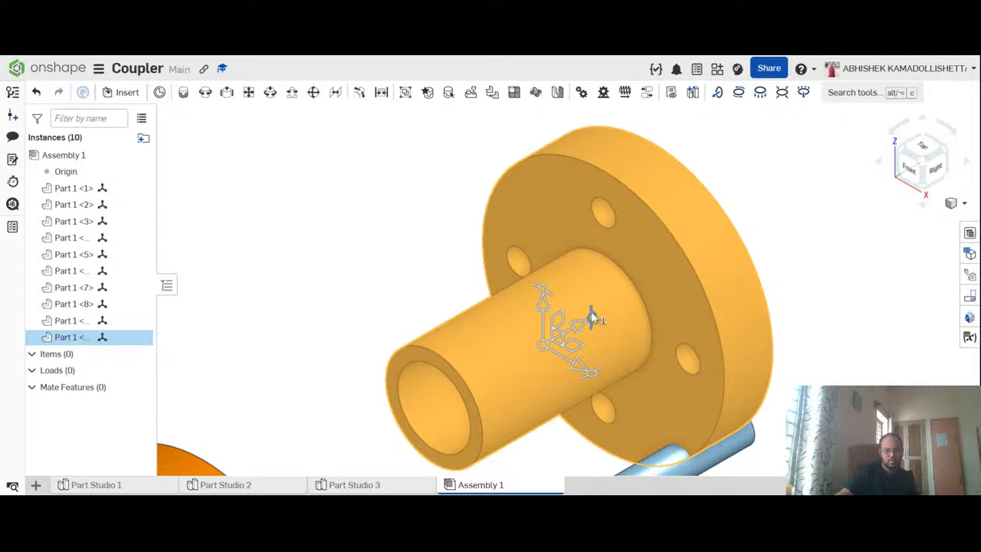
{"action": "mouse_move", "coordinate": [592, 318]}
{"action": "left_mouse_down"}
{"action": "mouse_move", "coordinate": [602, 357]}
{"action": "mouse_move", "coordinate": [613, 346]}
{"action": "mouse_move", "coordinate": [610, 319]}
{"action": "left_mouse_up"}
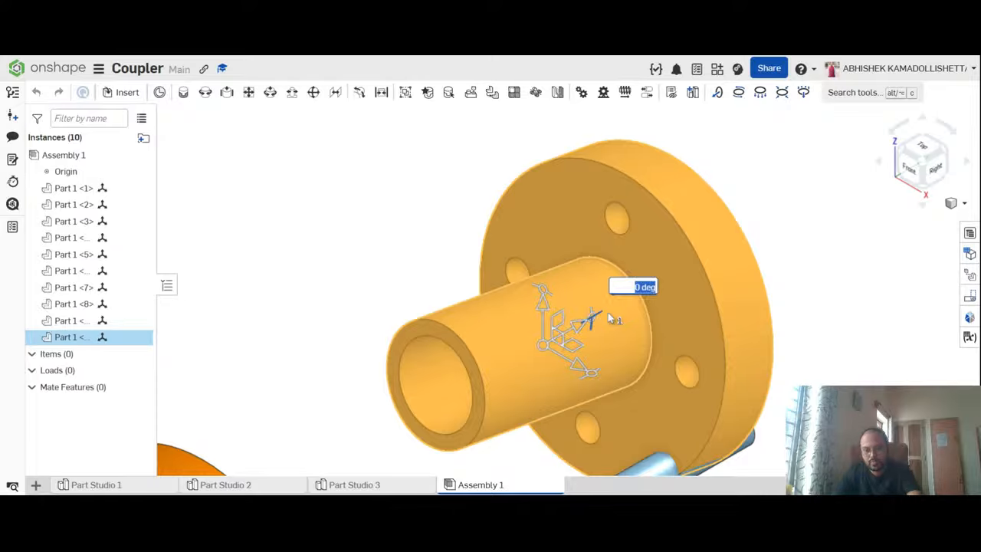
{"action": "scroll", "coordinate": [842, 284], "scroll_direction": "down", "scroll_amount": 2}
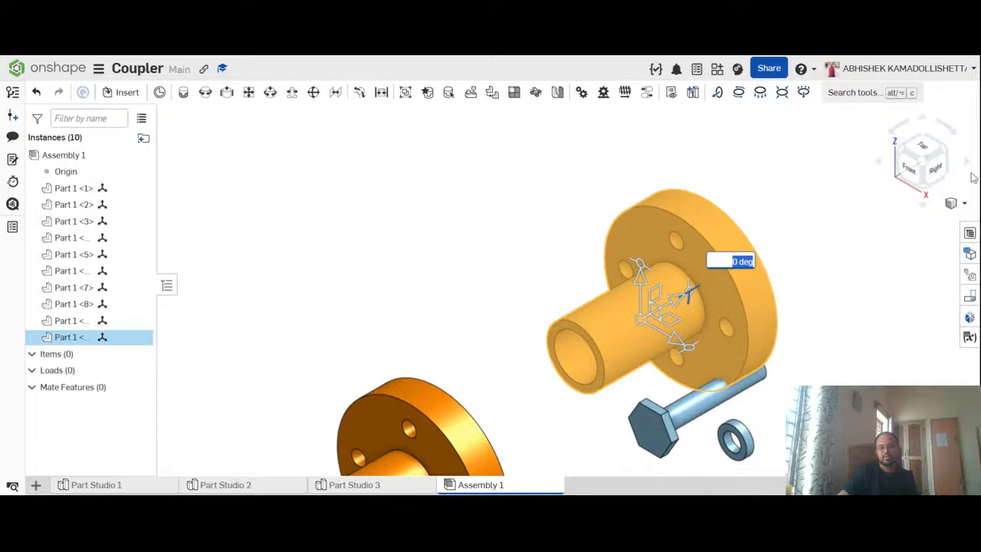
{"action": "left_click", "coordinate": [935, 167]}
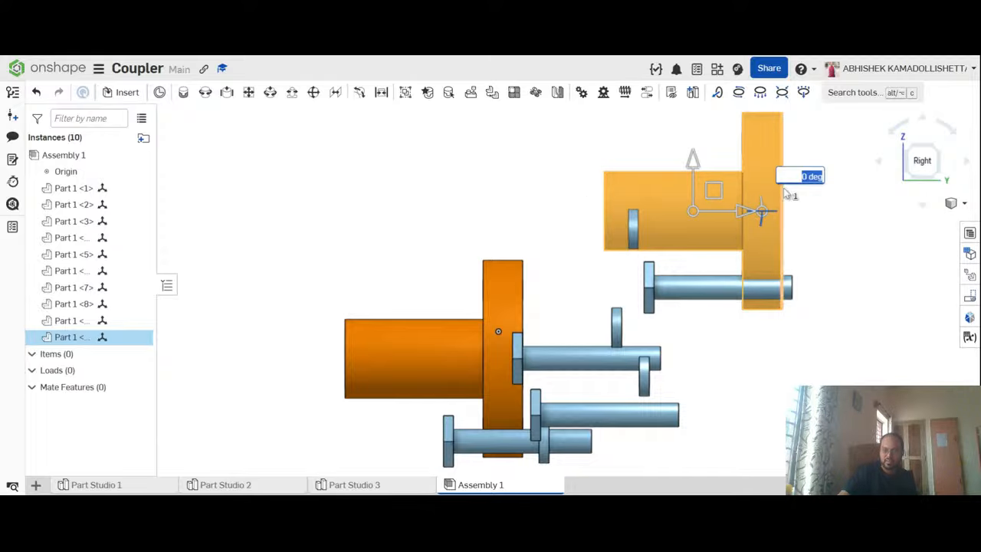
{"action": "scroll", "coordinate": [789, 196], "scroll_direction": "up", "scroll_amount": 2}
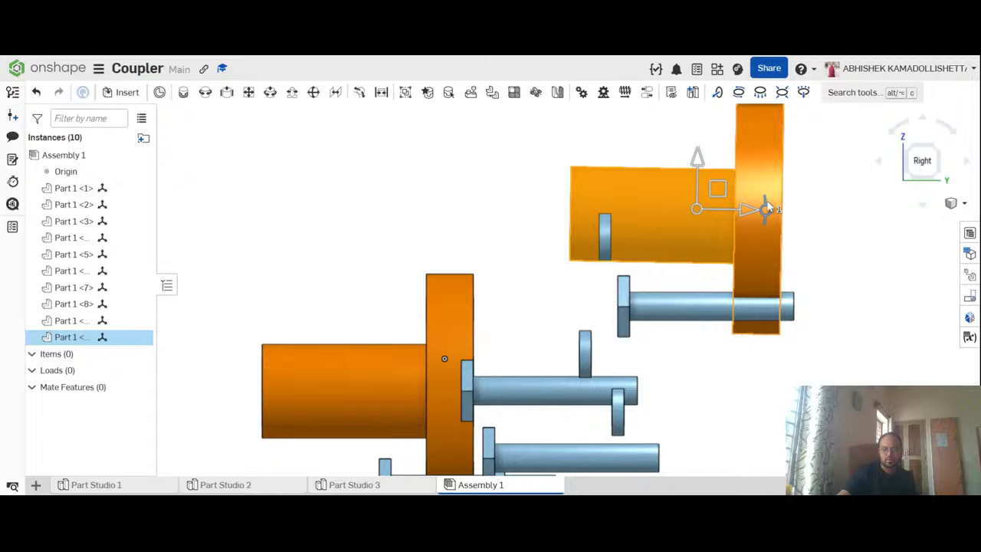
{"action": "left_click_drag", "start_coordinate": [766, 208], "coordinate": [625, 222]}
{"action": "left_click", "coordinate": [883, 302]}
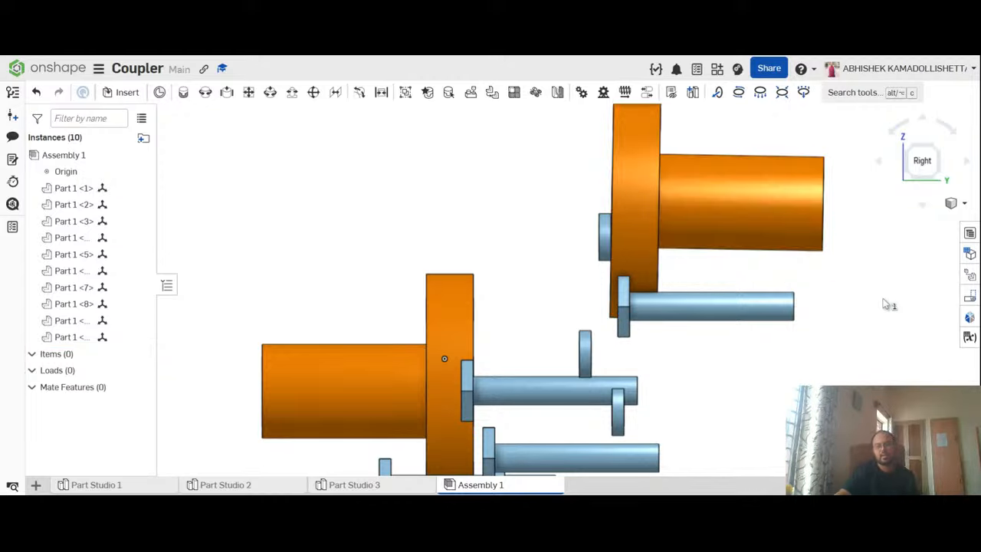
Step: Move the hex bolt and the ring near the rotated hub's flange out into free space
{"action": "scroll", "coordinate": [837, 282], "scroll_direction": "up", "scroll_amount": 4}
{"action": "scroll", "coordinate": [803, 306], "scroll_direction": "down", "scroll_amount": 5}
{"action": "right_click_drag", "start_coordinate": [881, 333], "coordinate": [804, 333]}
{"action": "left_click", "coordinate": [712, 308]}
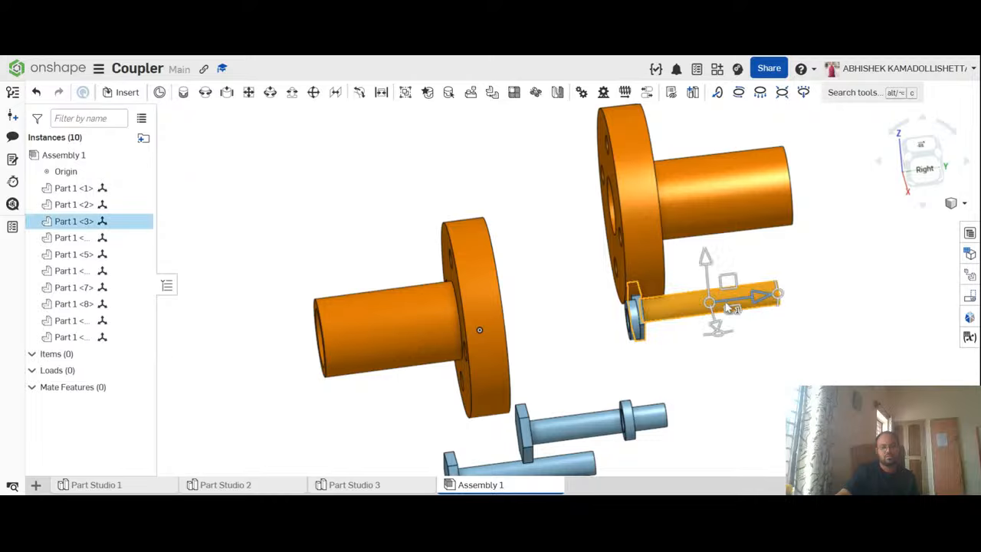
{"action": "left_click_drag", "start_coordinate": [755, 291], "coordinate": [893, 282]}
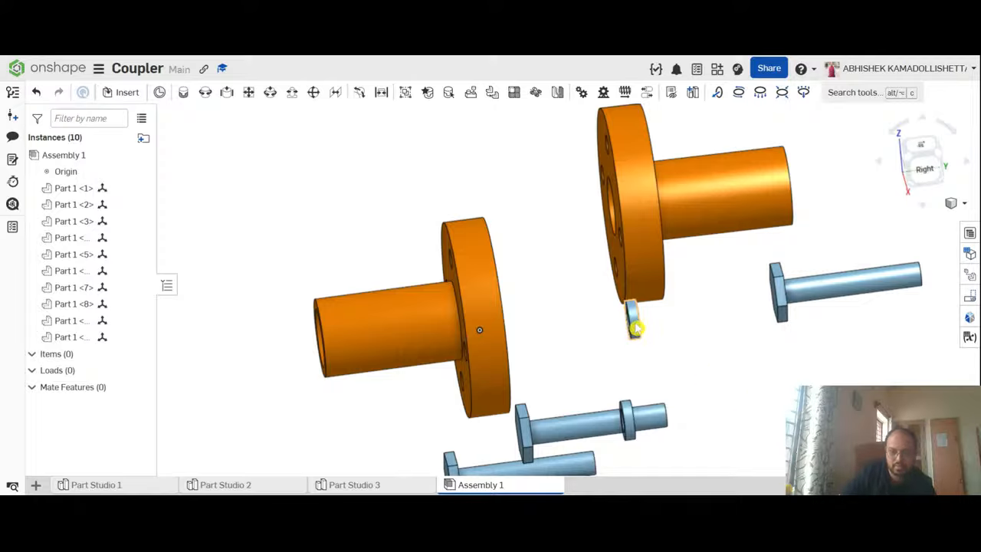
{"action": "left_click_drag", "start_coordinate": [634, 324], "coordinate": [767, 423]}
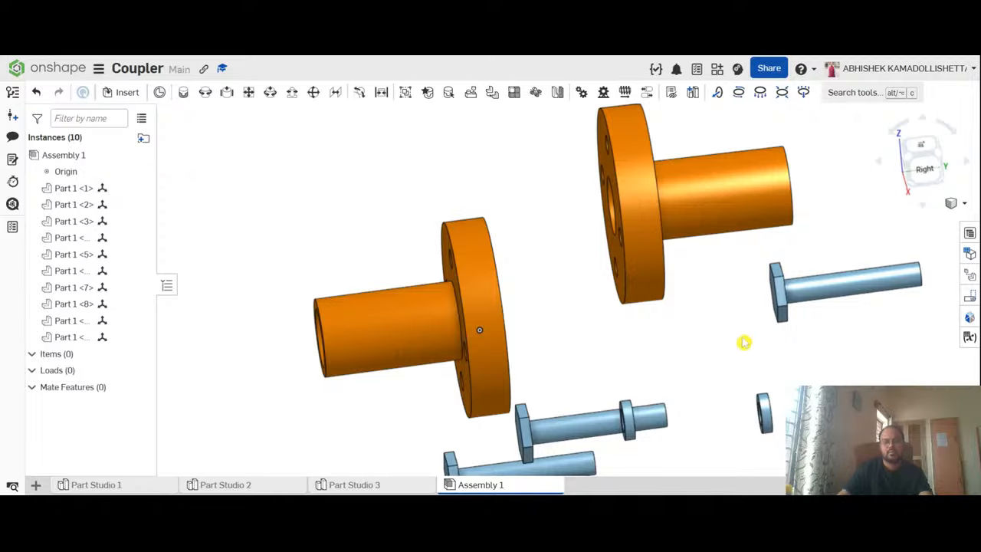
Step: Examine the flange faces and bolt holes of the two opposing hubs from several sides
{"action": "right_click_drag", "start_coordinate": [750, 344], "coordinate": [815, 314]}
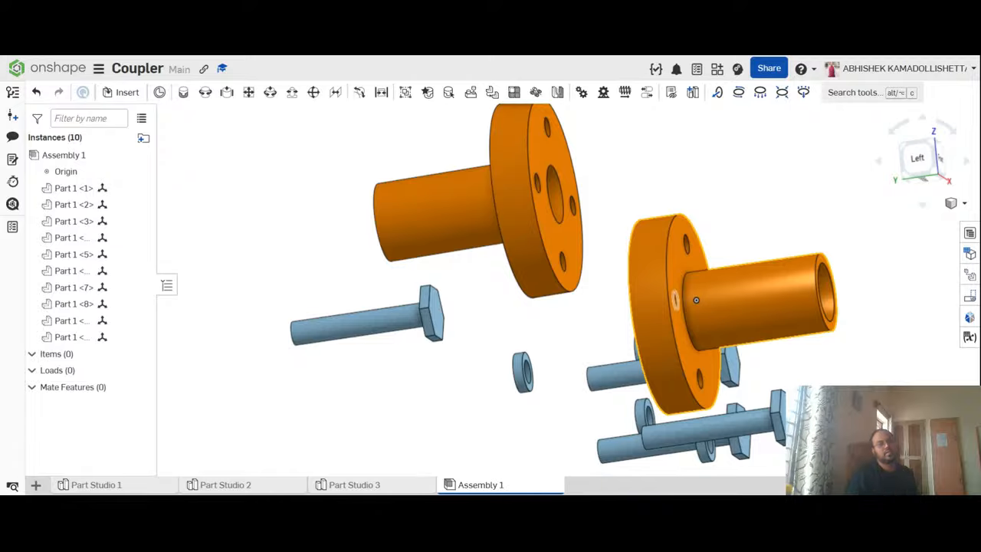
{"action": "scroll", "coordinate": [642, 164], "scroll_direction": "down", "scroll_amount": 2}
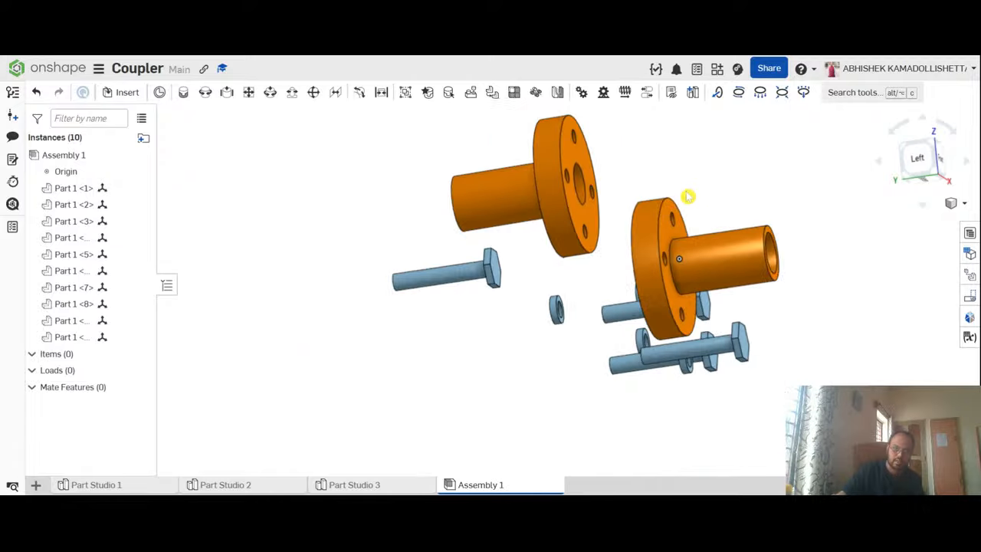
{"action": "right_click_drag", "start_coordinate": [708, 173], "coordinate": [744, 178]}
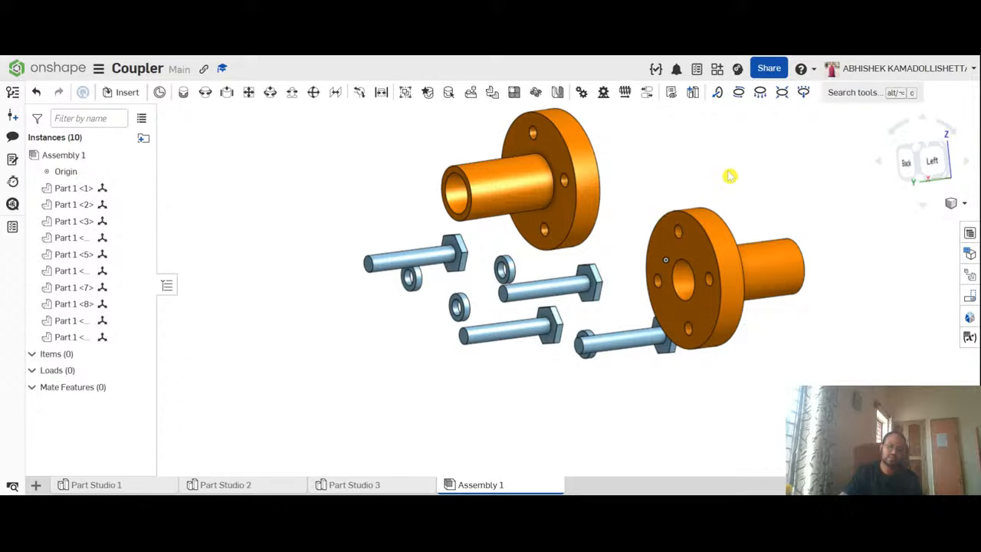
{"action": "right_click_drag", "start_coordinate": [730, 176], "coordinate": [675, 157]}
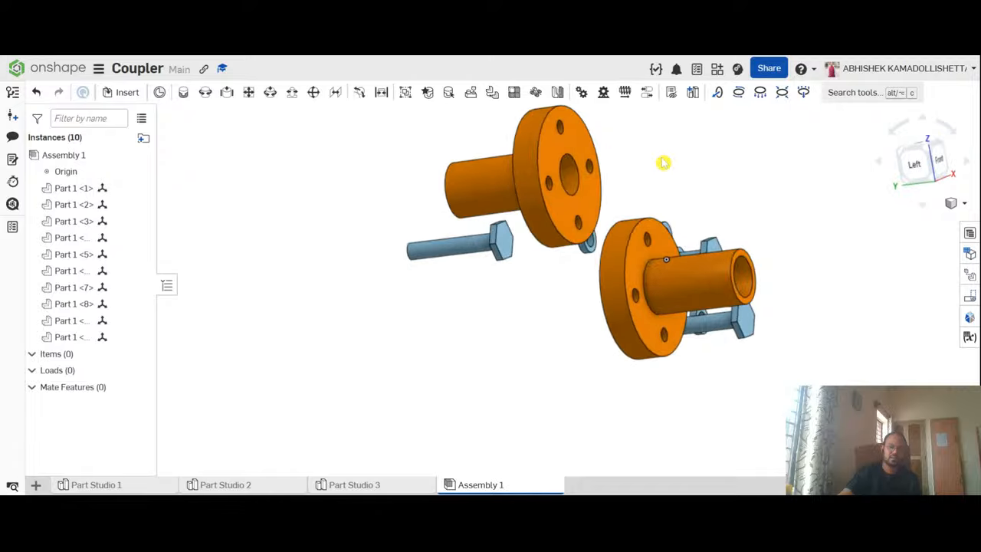
{"action": "right_click_drag", "start_coordinate": [738, 179], "coordinate": [784, 212]}
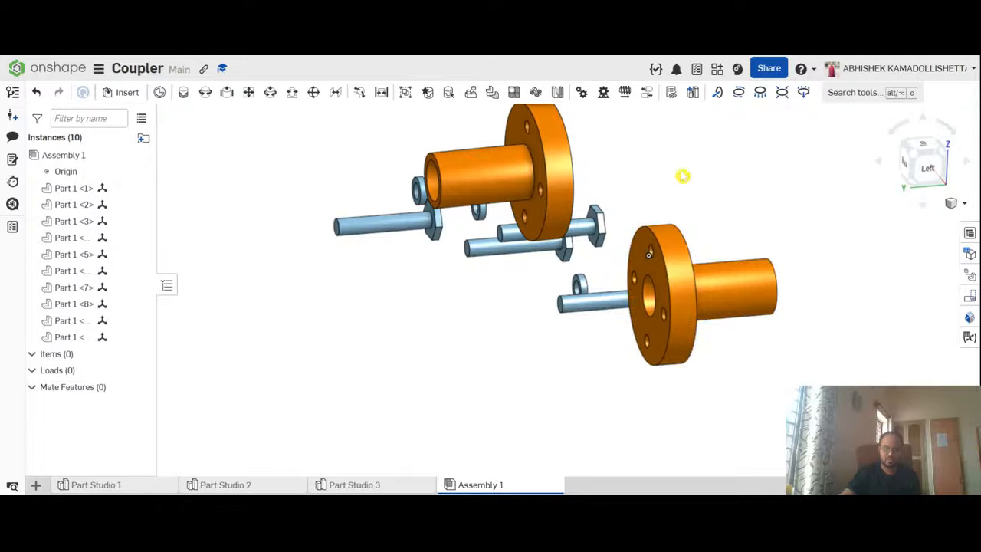
{"action": "scroll", "coordinate": [669, 258], "scroll_direction": "up", "scroll_amount": 3}
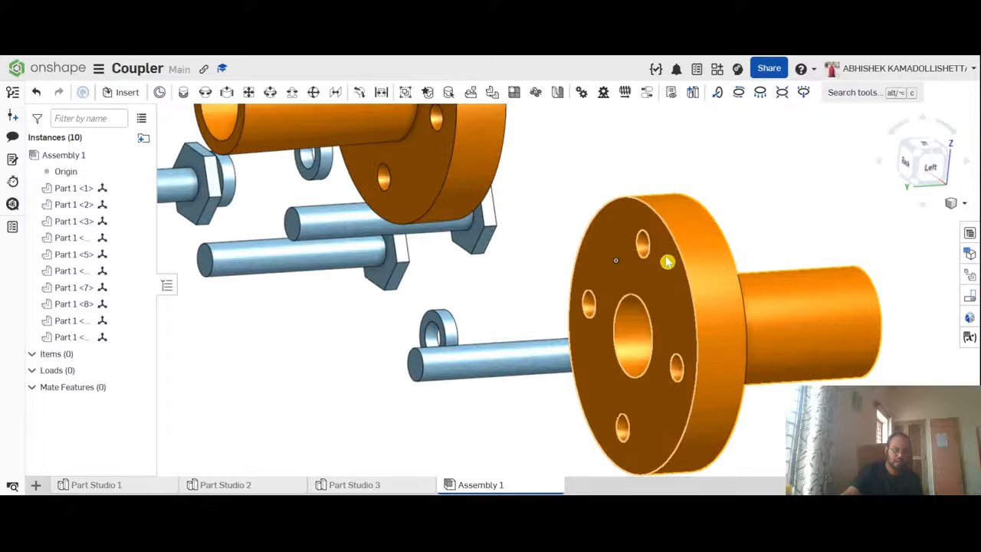
Step: Join the two hubs' flat flange faces with a Planar mate, using the centres of their bores as mate connectors
{"action": "scroll", "coordinate": [667, 167], "scroll_direction": "down", "scroll_amount": 3}
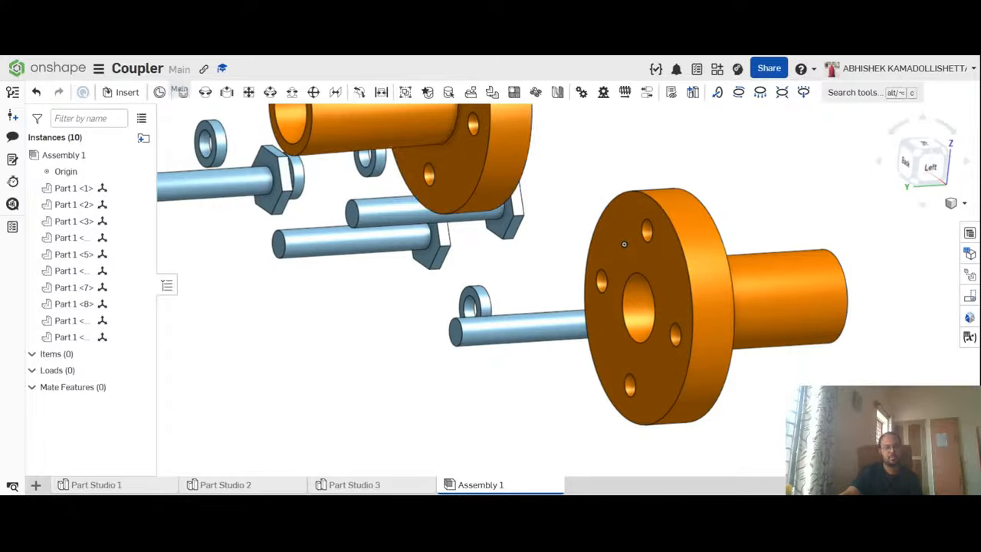
{"action": "left_click", "coordinate": [249, 93]}
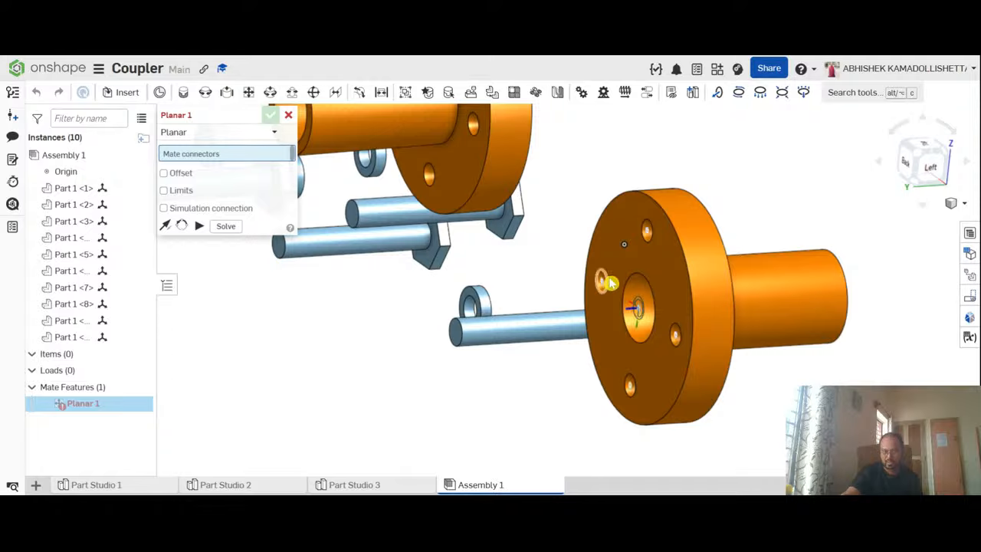
{"action": "left_click", "coordinate": [640, 311]}
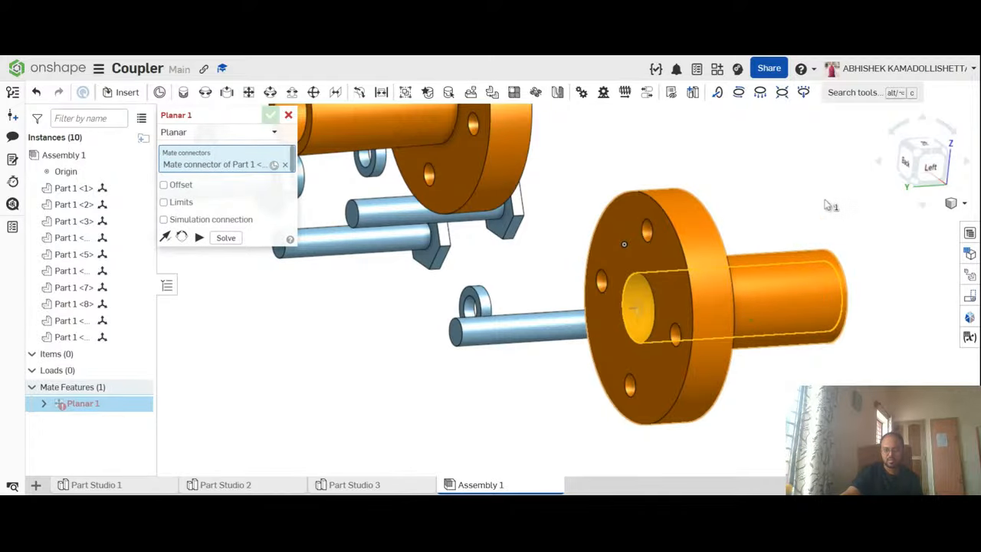
{"action": "right_click_drag", "start_coordinate": [831, 206], "coordinate": [762, 218]}
{"action": "scroll", "coordinate": [493, 115], "scroll_direction": "up", "scroll_amount": 3}
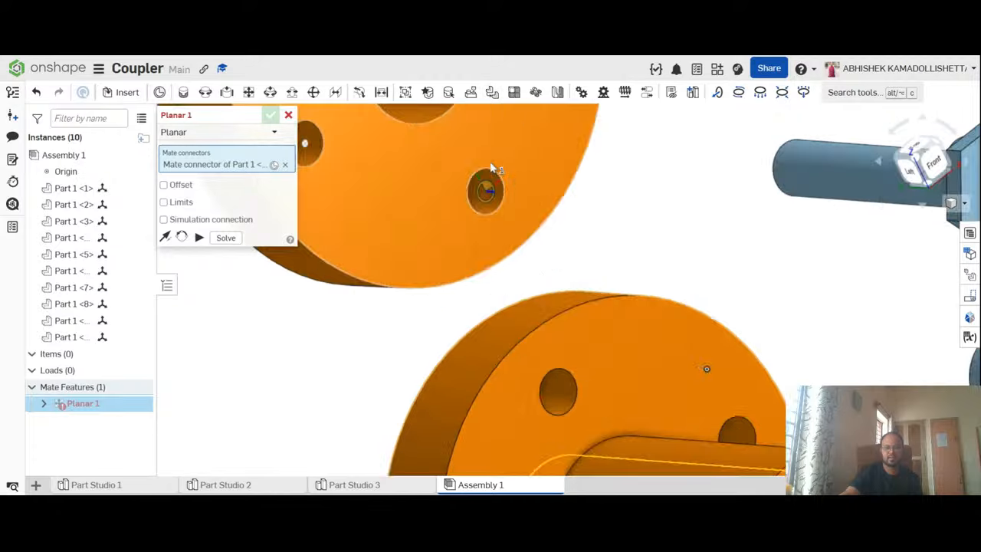
{"action": "scroll", "coordinate": [490, 164], "scroll_direction": "down", "scroll_amount": 10}
{"action": "scroll", "coordinate": [487, 163], "scroll_direction": "up", "scroll_amount": 5}
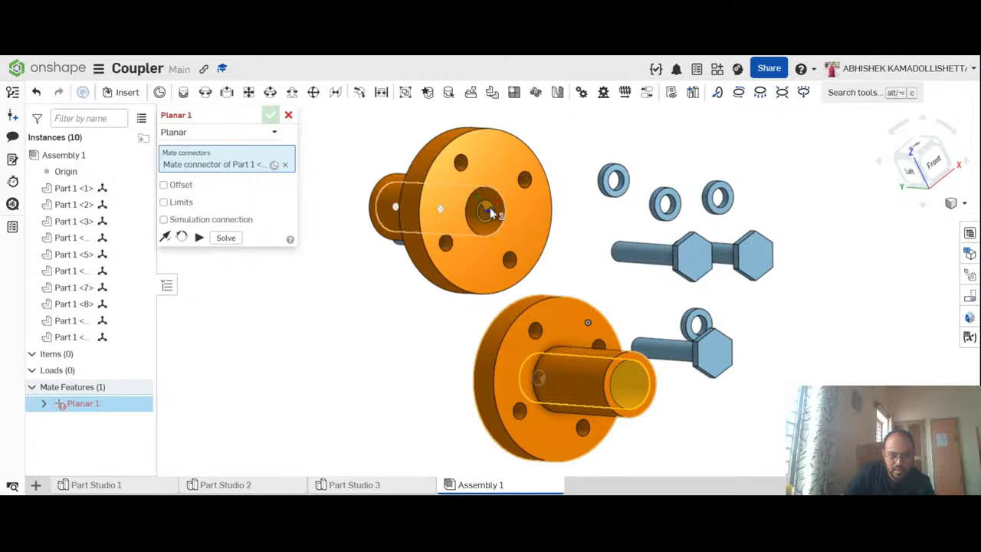
{"action": "left_click", "coordinate": [490, 214]}
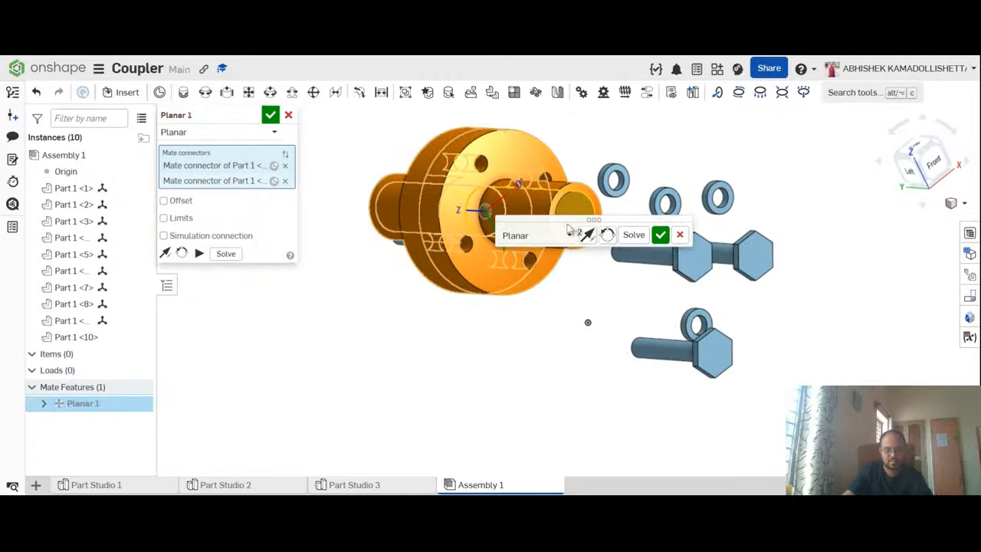
{"action": "left_click", "coordinate": [659, 236]}
{"action": "right_click_drag", "start_coordinate": [784, 320], "coordinate": [846, 385]}
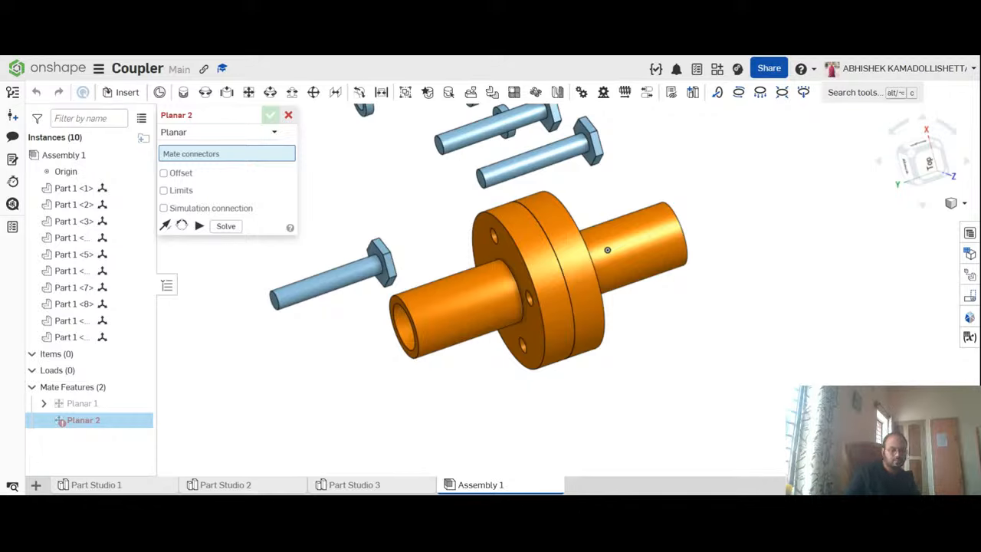
{"action": "left_click", "coordinate": [289, 115]}
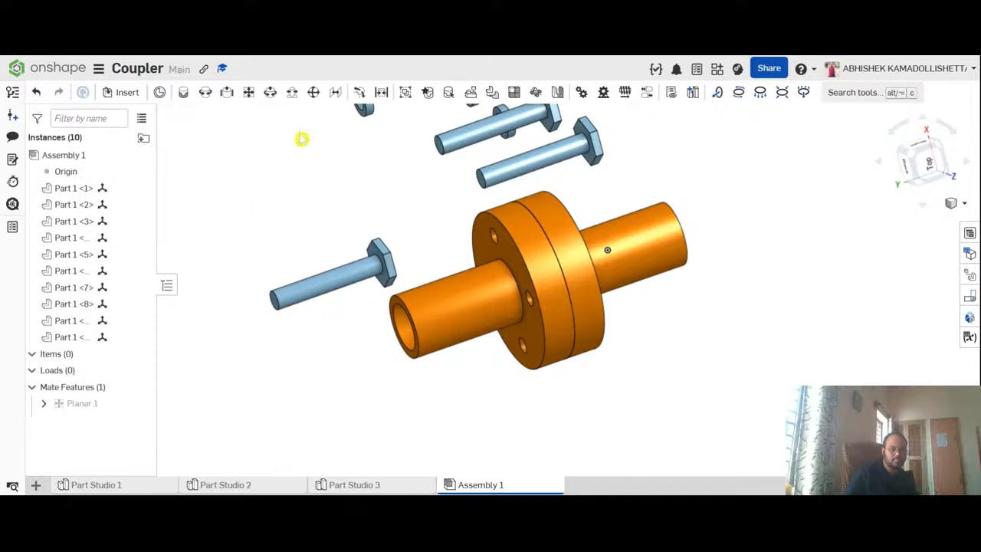
Step: Examine the joined hubs, their bolt holes, and the loose hex bolts and rings from several sides
{"action": "right_click_drag", "start_coordinate": [757, 340], "coordinate": [829, 360]}
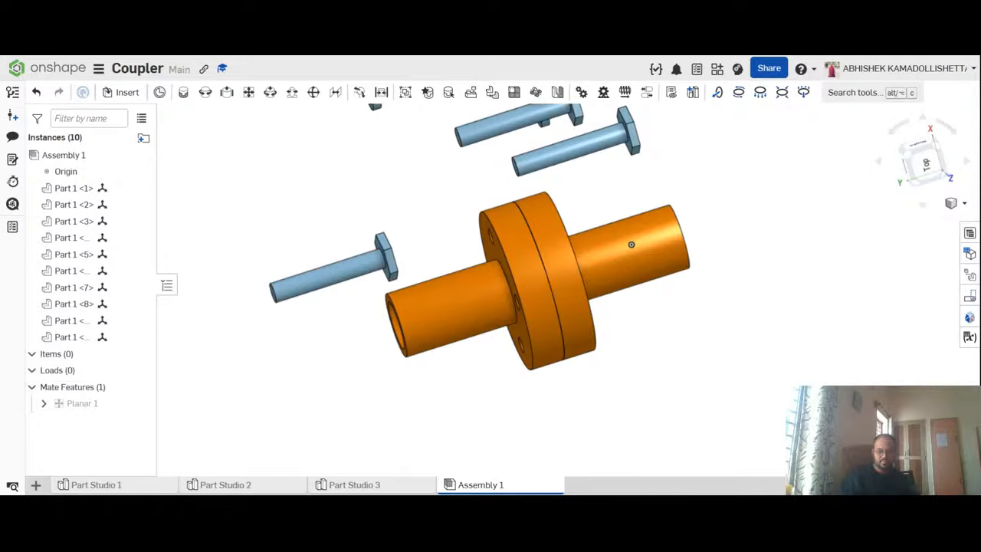
{"action": "mouse_move", "coordinate": [746, 322]}
{"action": "right_mouse_down"}
{"action": "mouse_move", "coordinate": [775, 313]}
{"action": "mouse_move", "coordinate": [757, 317]}
{"action": "right_mouse_up"}
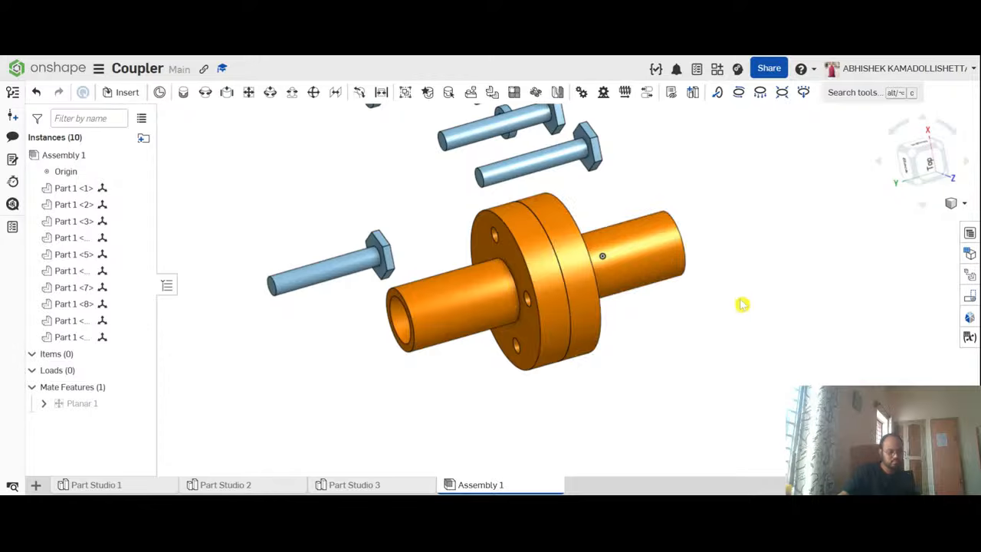
{"action": "scroll", "coordinate": [766, 328], "scroll_direction": "down", "scroll_amount": 5}
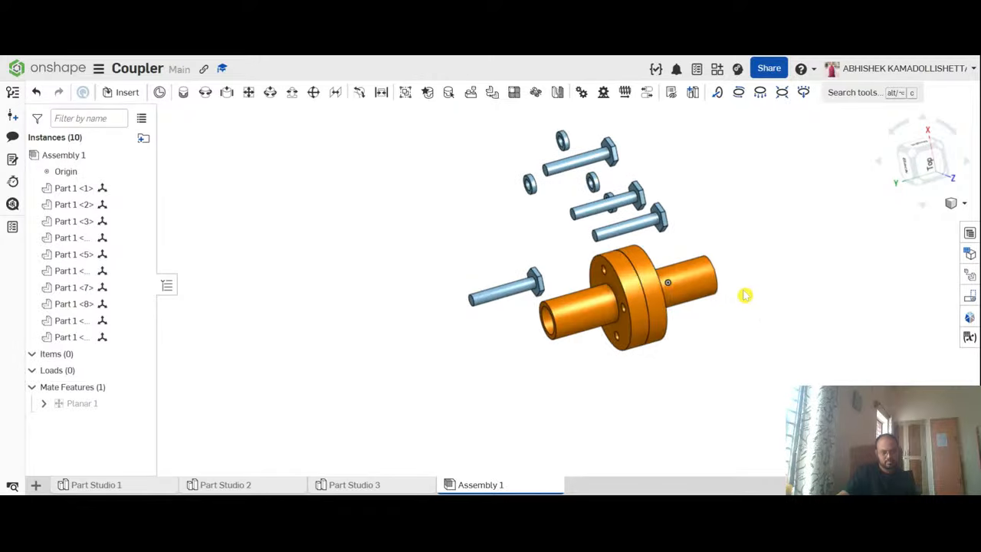
{"action": "scroll", "coordinate": [666, 210], "scroll_direction": "up", "scroll_amount": 2}
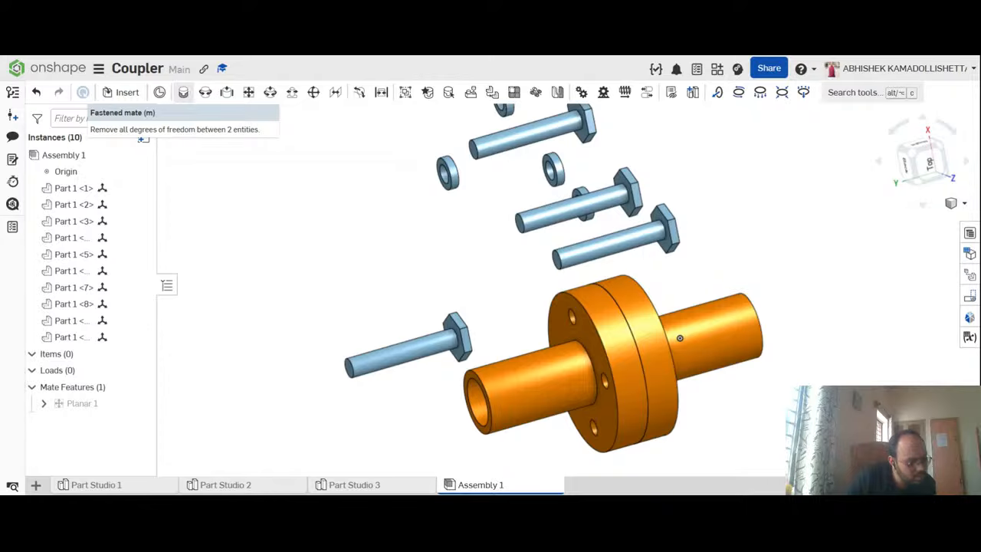
{"action": "scroll", "coordinate": [734, 311], "scroll_direction": "up", "scroll_amount": 5}
{"action": "scroll", "coordinate": [734, 311], "scroll_direction": "down", "scroll_amount": 10}
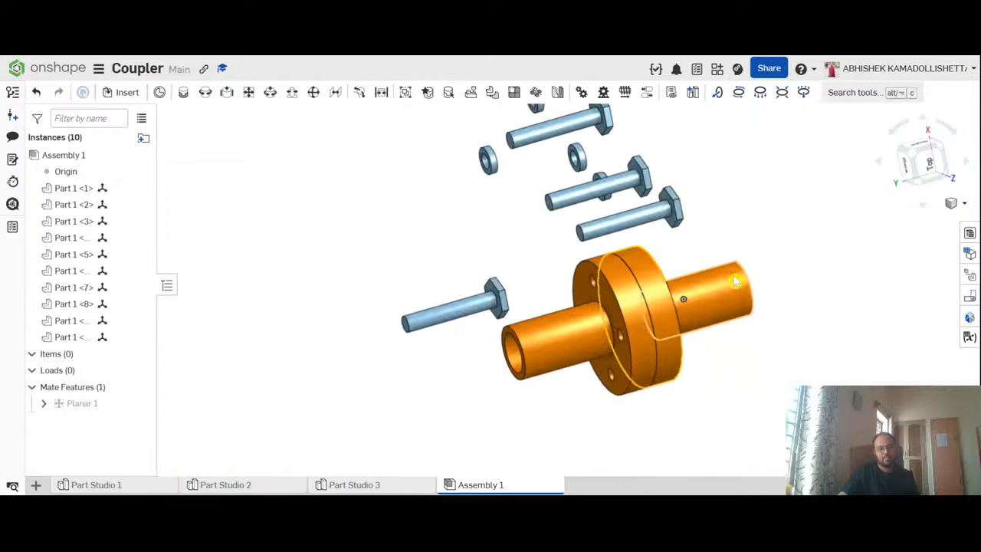
{"action": "scroll", "coordinate": [734, 311], "scroll_direction": "up", "scroll_amount": 5}
{"action": "scroll", "coordinate": [718, 311], "scroll_direction": "down", "scroll_amount": 3}
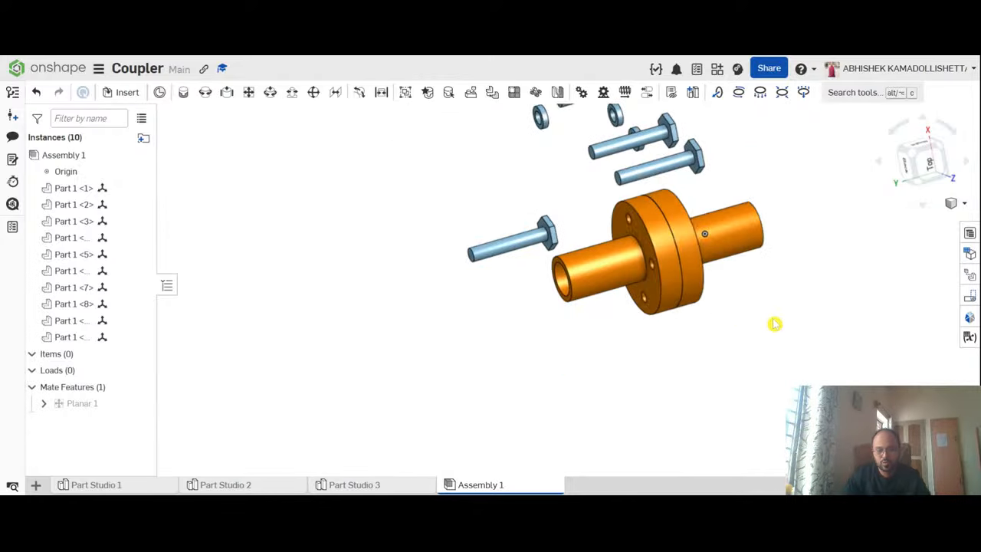
{"action": "scroll", "coordinate": [635, 211], "scroll_direction": "up", "scroll_amount": 3}
{"action": "scroll", "coordinate": [635, 213], "scroll_direction": "down", "scroll_amount": 2}
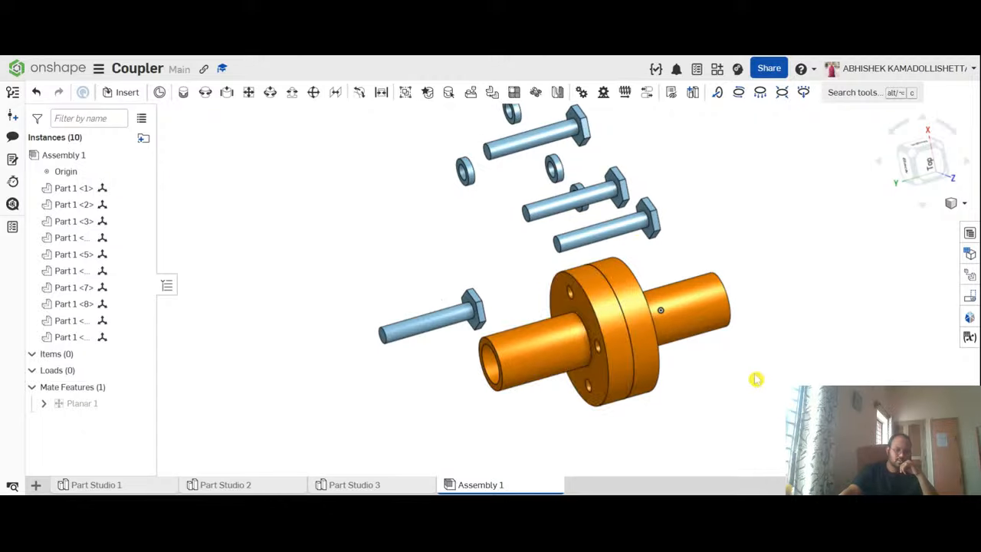
{"action": "right_click_drag", "start_coordinate": [755, 379], "coordinate": [736, 377]}
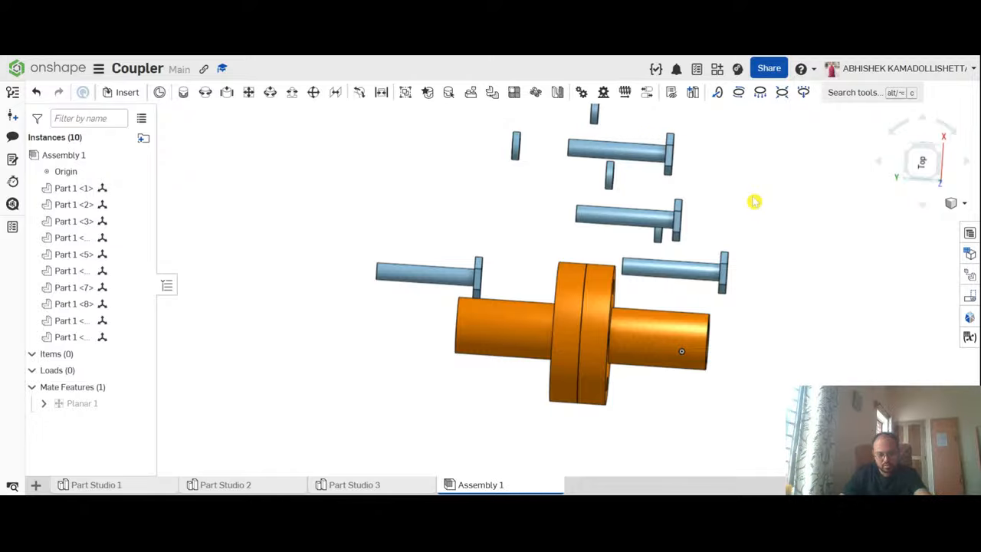
{"action": "right_click_drag", "start_coordinate": [754, 202], "coordinate": [674, 273]}
{"action": "scroll", "coordinate": [449, 212], "scroll_direction": "up", "scroll_amount": 3}
{"action": "middle_click_drag", "start_coordinate": [541, 219], "coordinate": [623, 281]}
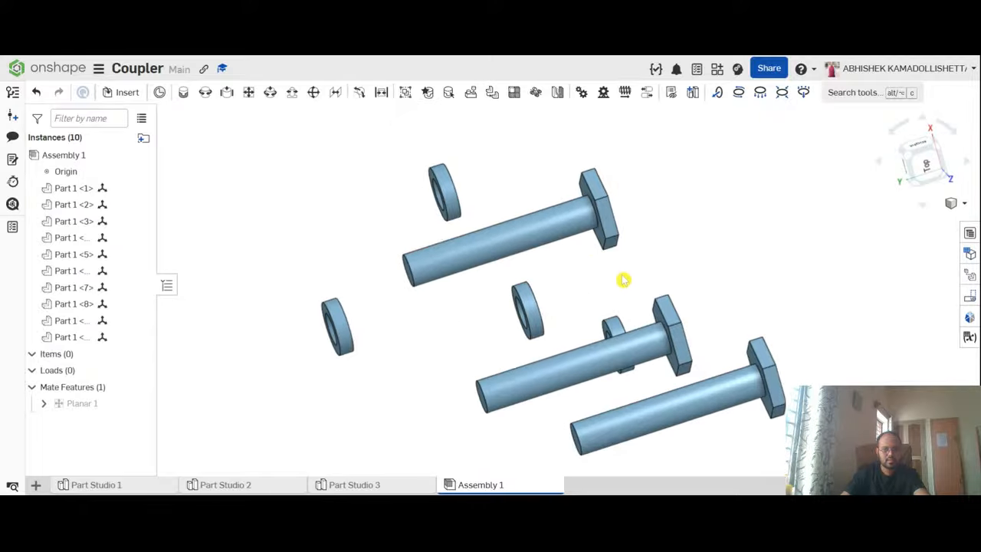
{"action": "right_click_drag", "start_coordinate": [627, 273], "coordinate": [652, 274]}
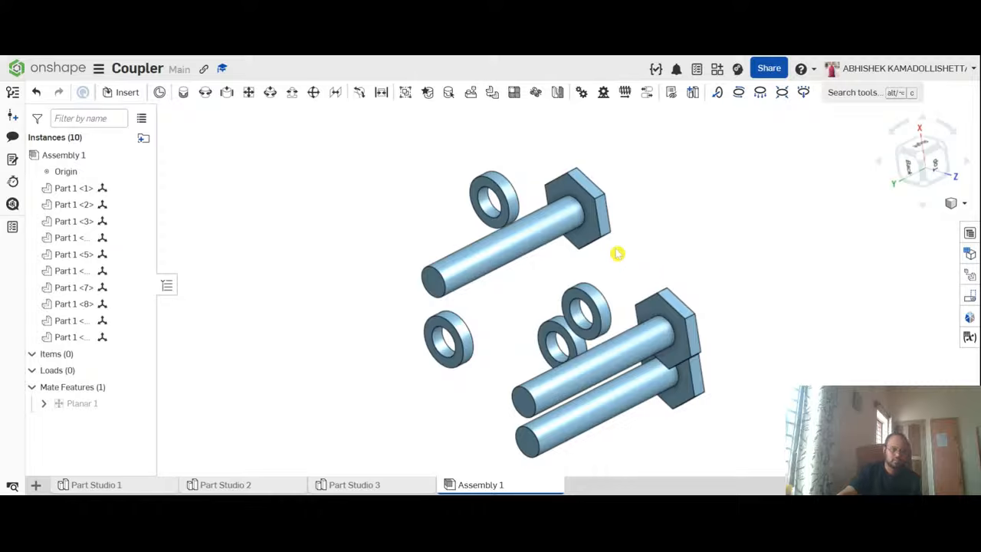
{"action": "left_click", "coordinate": [123, 92]}
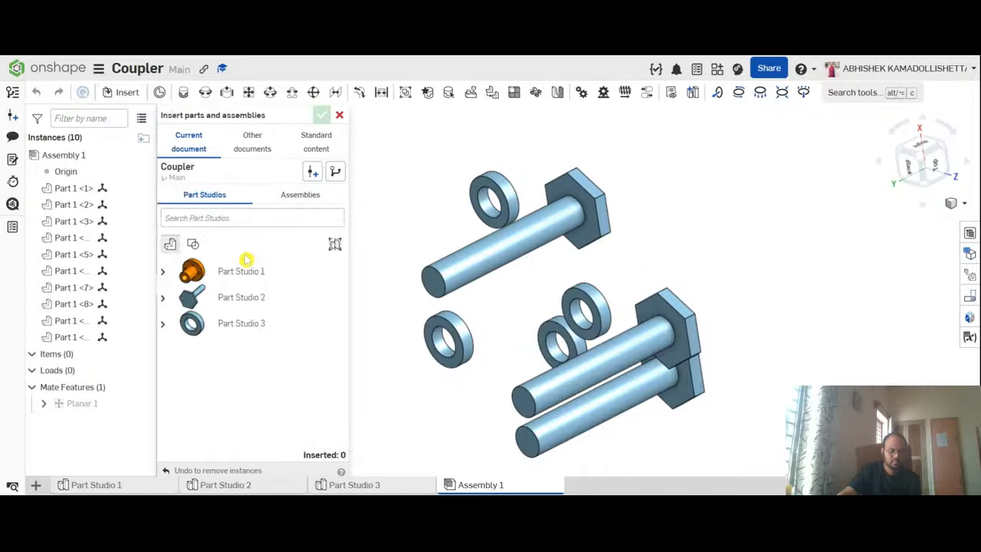
{"action": "left_click", "coordinate": [340, 117]}
{"action": "scroll", "coordinate": [376, 166], "scroll_direction": "down", "scroll_amount": 8}
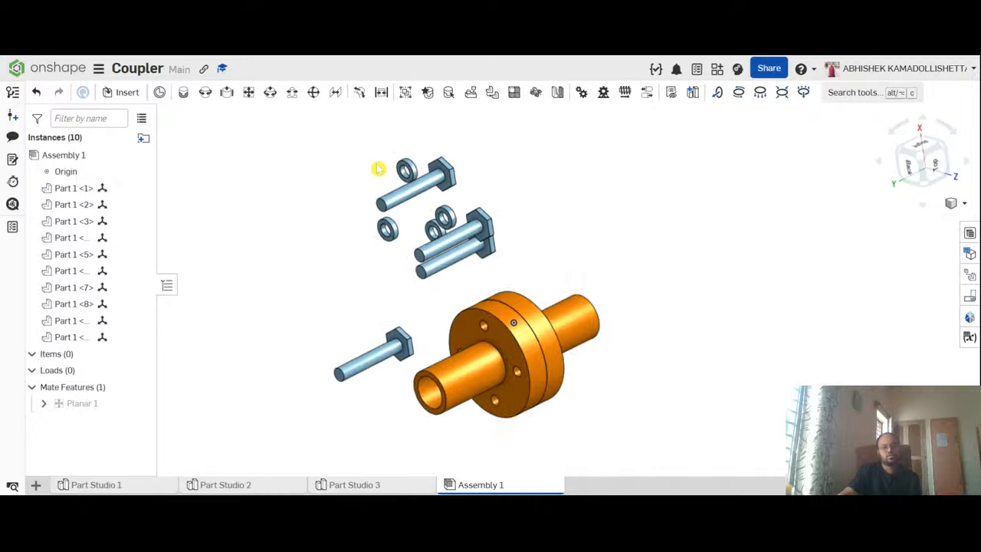
{"action": "scroll", "coordinate": [401, 179], "scroll_direction": "up", "scroll_amount": 5}
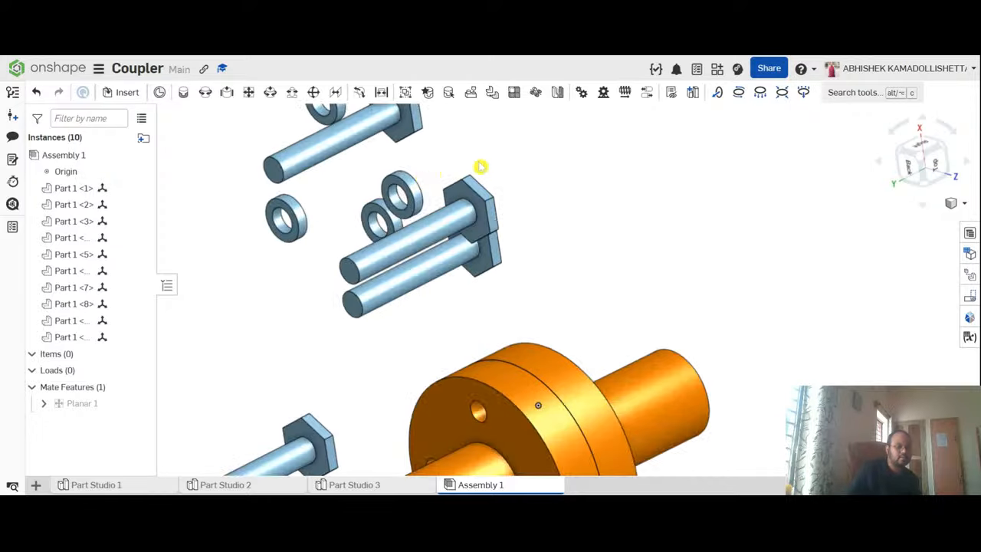
{"action": "middle_click_drag", "start_coordinate": [595, 173], "coordinate": [677, 230]}
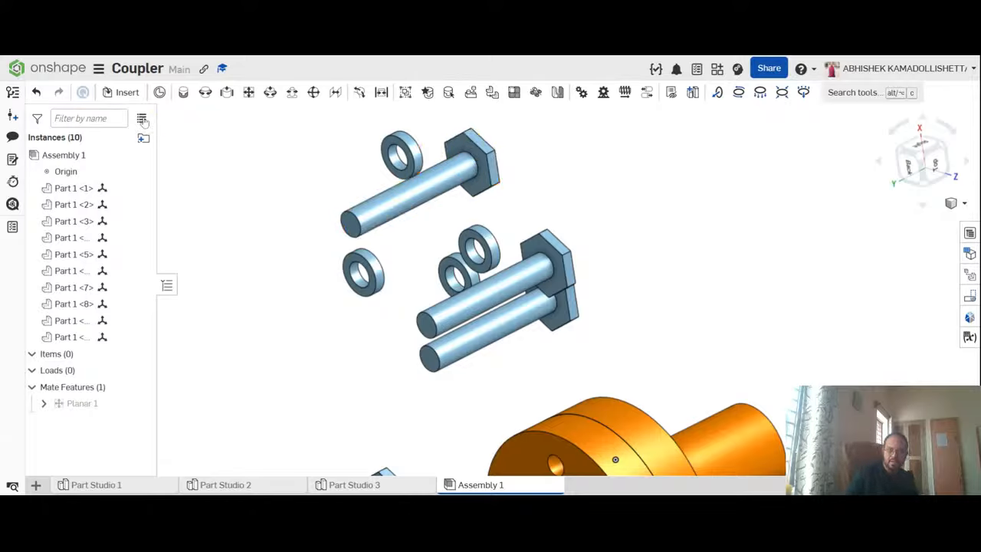
{"action": "left_click", "coordinate": [124, 92]}
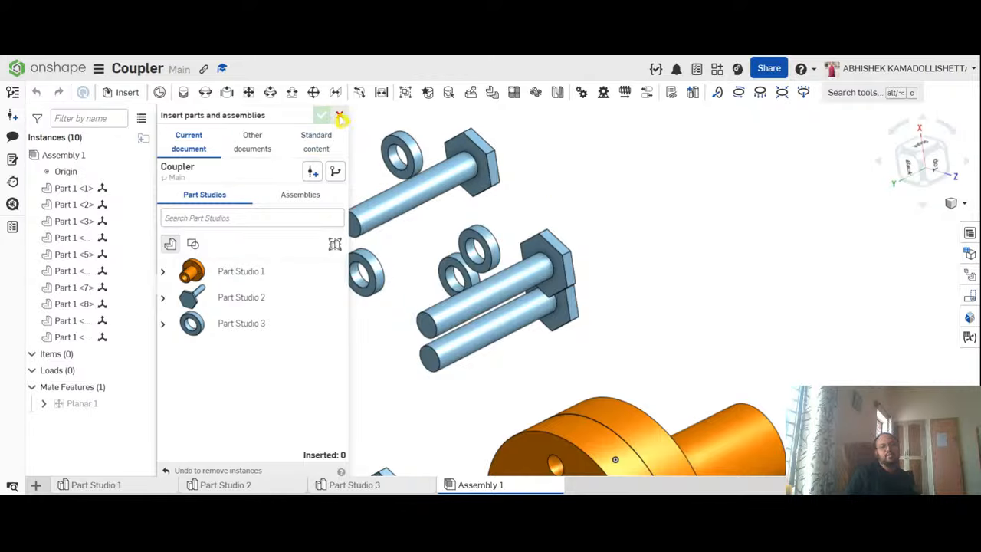
{"action": "left_click", "coordinate": [339, 115]}
{"action": "scroll", "coordinate": [455, 191], "scroll_direction": "down", "scroll_amount": 5}
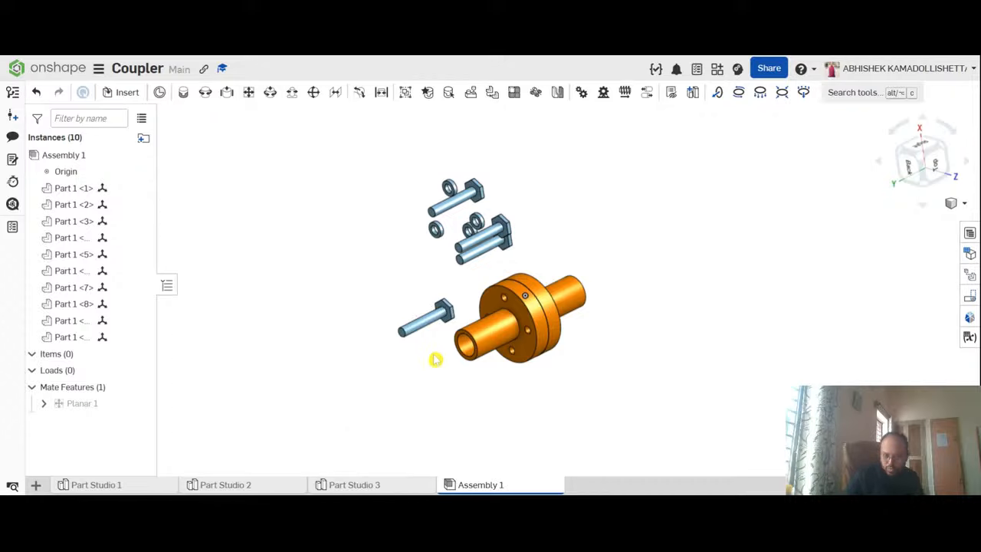
{"action": "scroll", "coordinate": [490, 268], "scroll_direction": "up", "scroll_amount": 3}
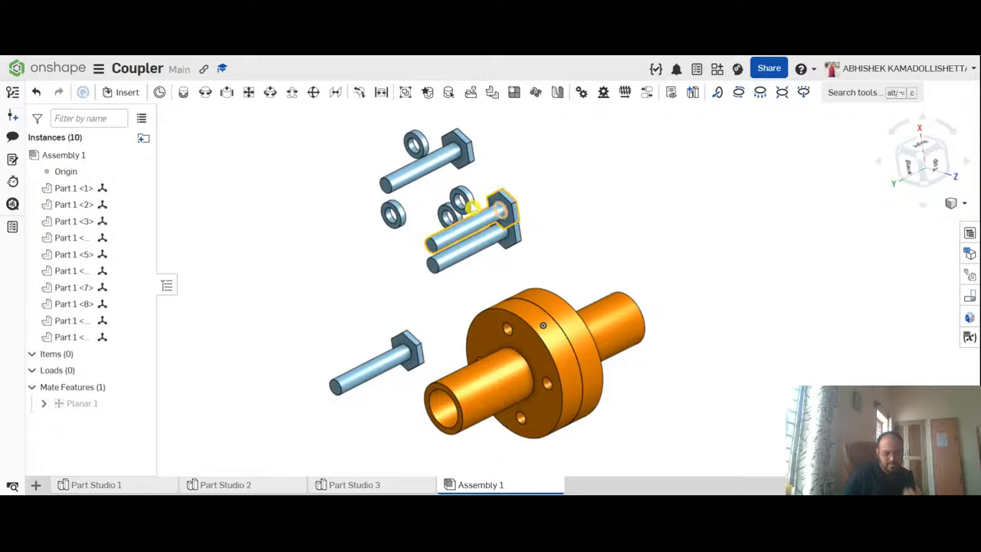
Step: Create a second assembly in the document and insert the hex bolt, Part 1 of Part Studio 2, into it
{"action": "left_click", "coordinate": [35, 485]}
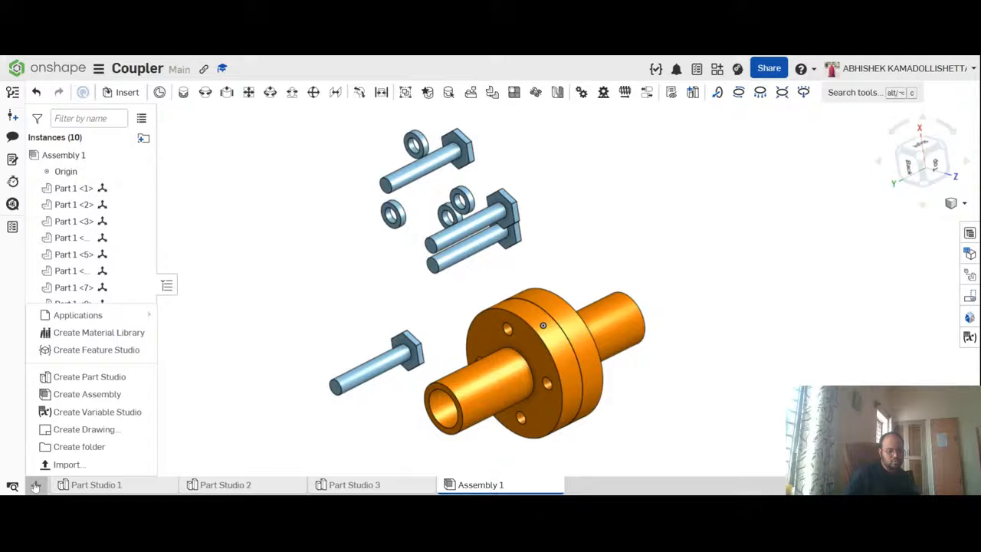
{"action": "left_click", "coordinate": [112, 396]}
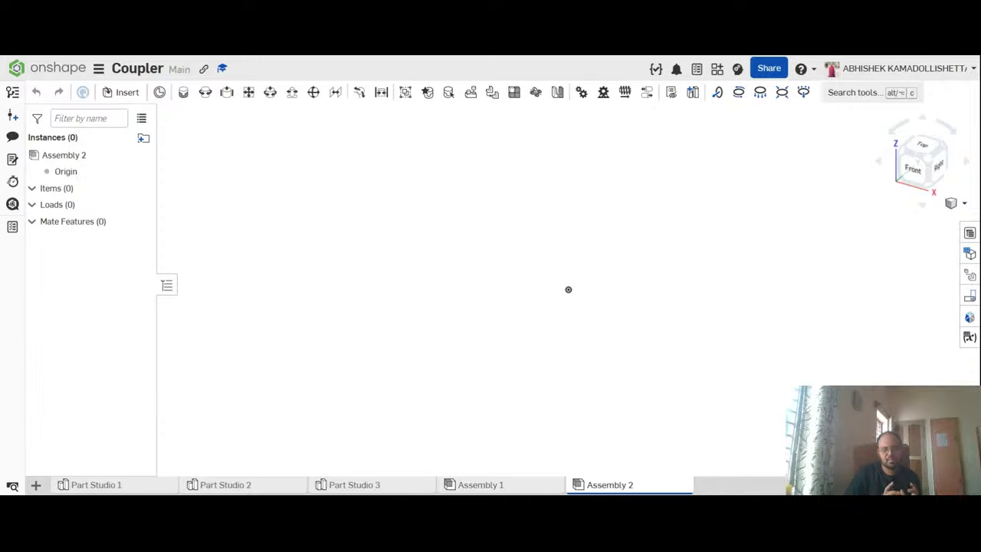
{"action": "left_click", "coordinate": [112, 92]}
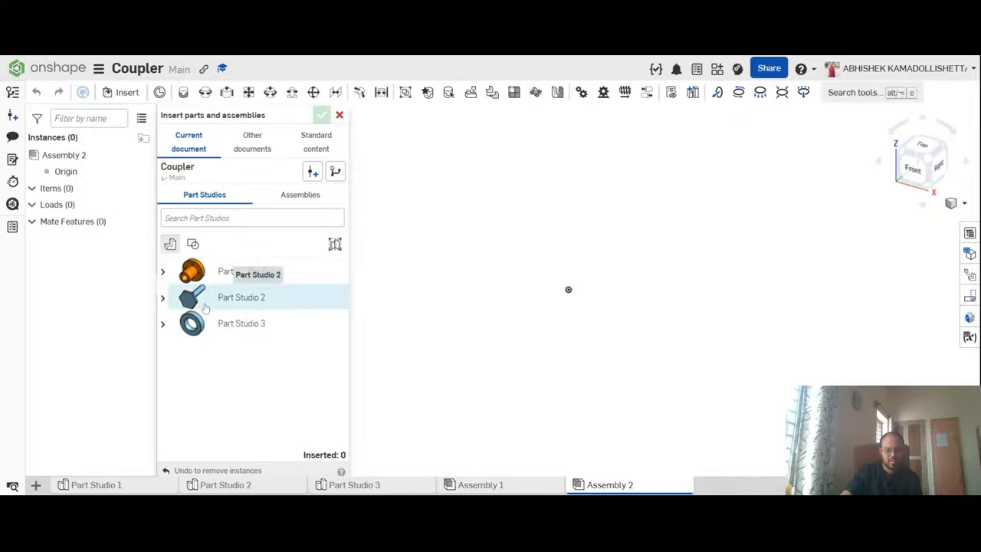
{"action": "left_click", "coordinate": [163, 297]}
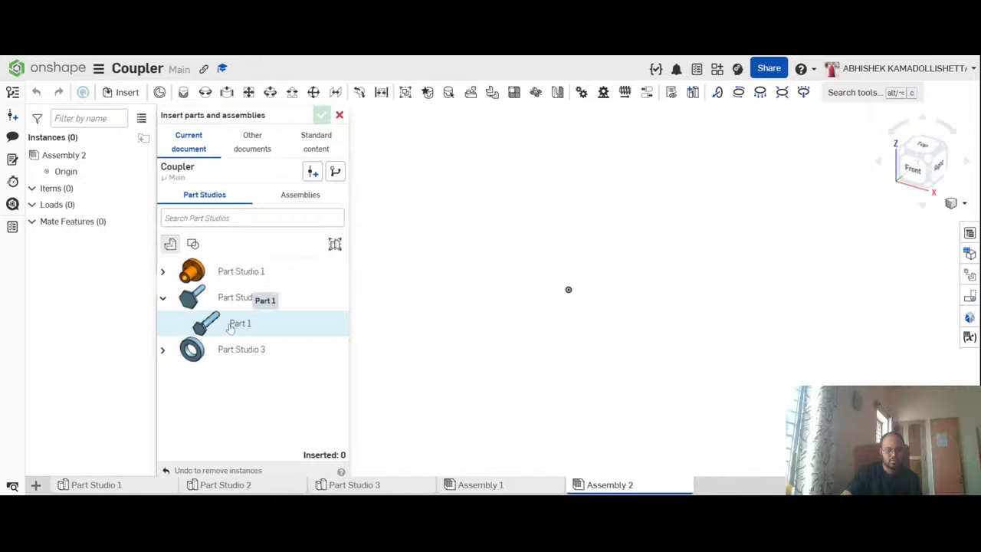
{"action": "left_click", "coordinate": [230, 322]}
{"action": "left_click", "coordinate": [559, 249]}
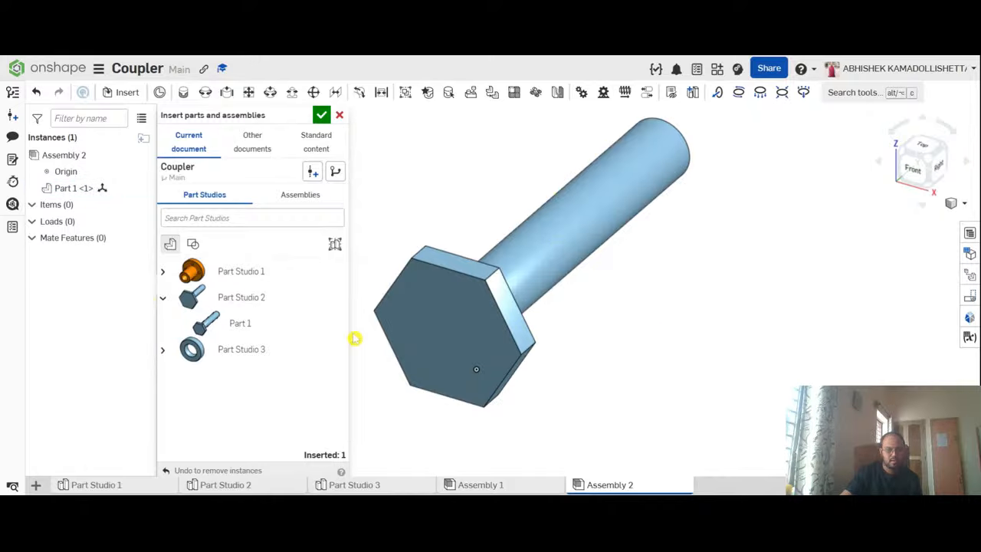
Step: Insert the ring, Part 1 of Part Studio 3, beyond the bolt's shank end and finish inserting parts
{"action": "left_click", "coordinate": [163, 349]}
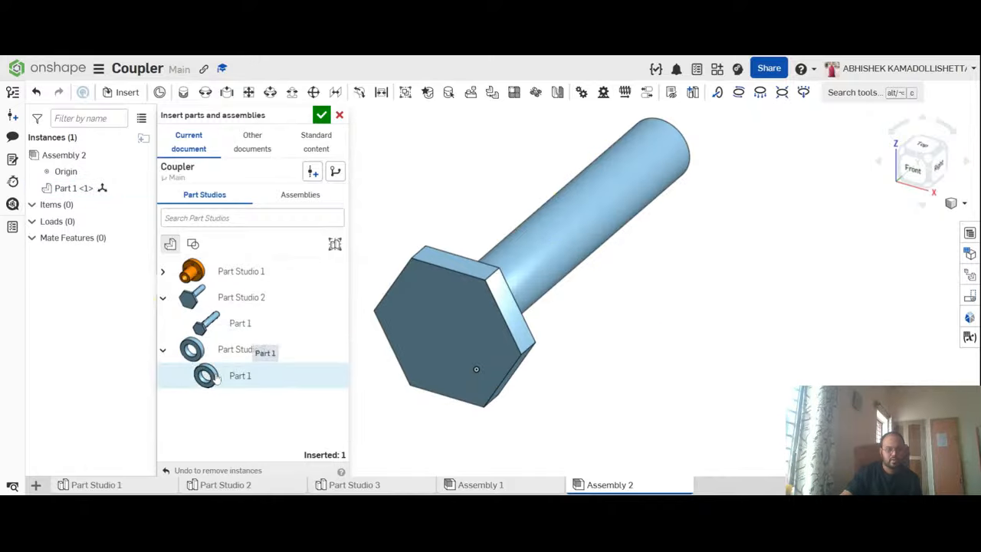
{"action": "left_click", "coordinate": [210, 375]}
{"action": "left_click", "coordinate": [820, 214]}
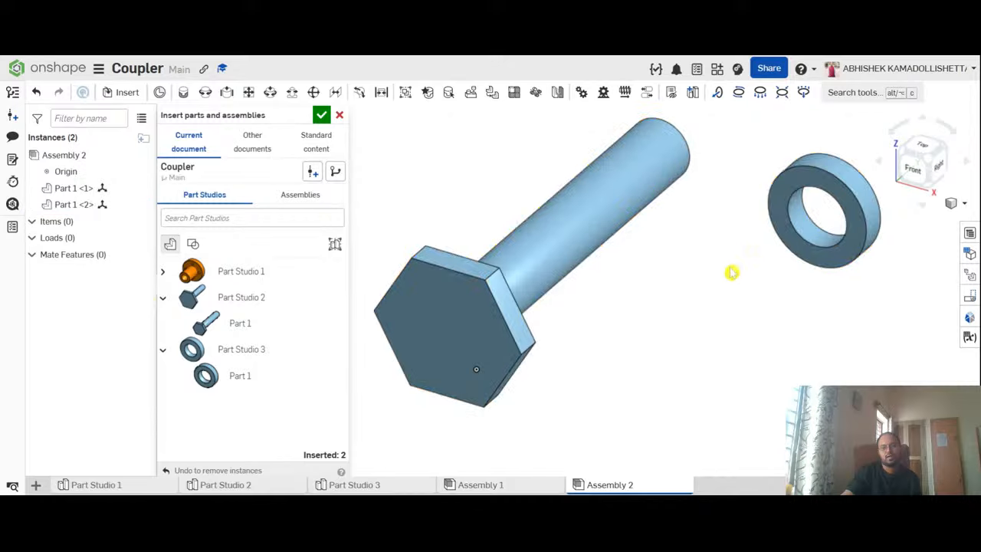
{"action": "left_click", "coordinate": [322, 116]}
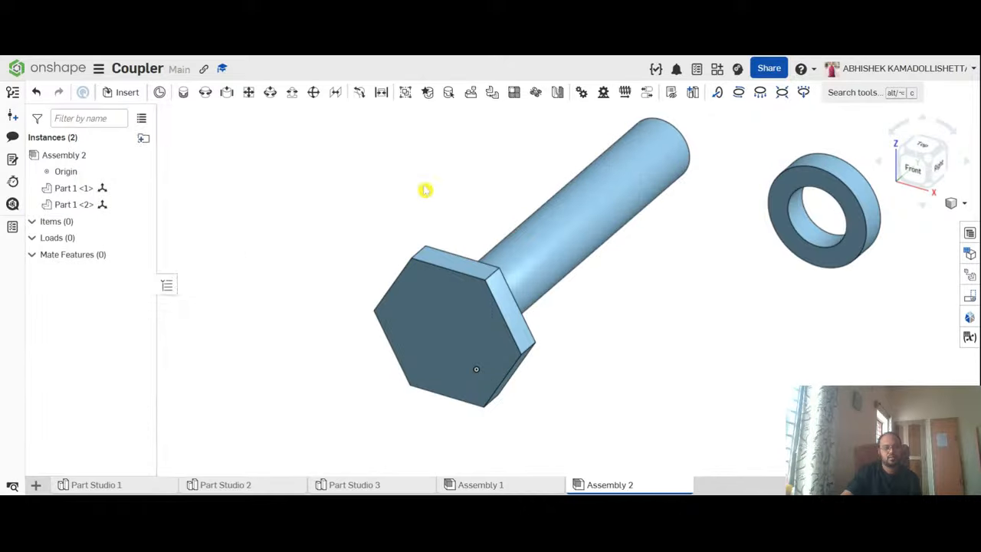
{"action": "right_click_drag", "start_coordinate": [624, 278], "coordinate": [449, 227]}
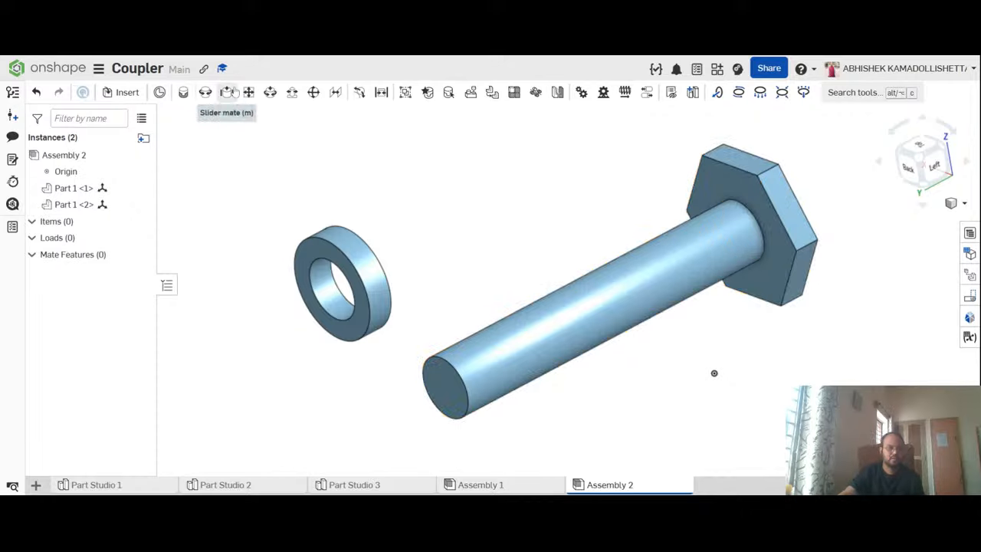
{"action": "left_click", "coordinate": [184, 93]}
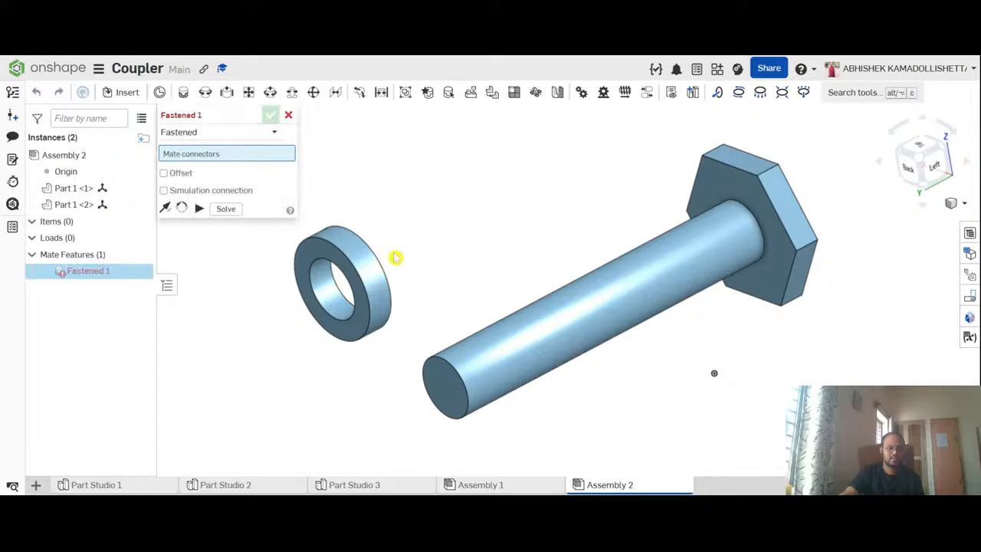
{"action": "left_click", "coordinate": [331, 296]}
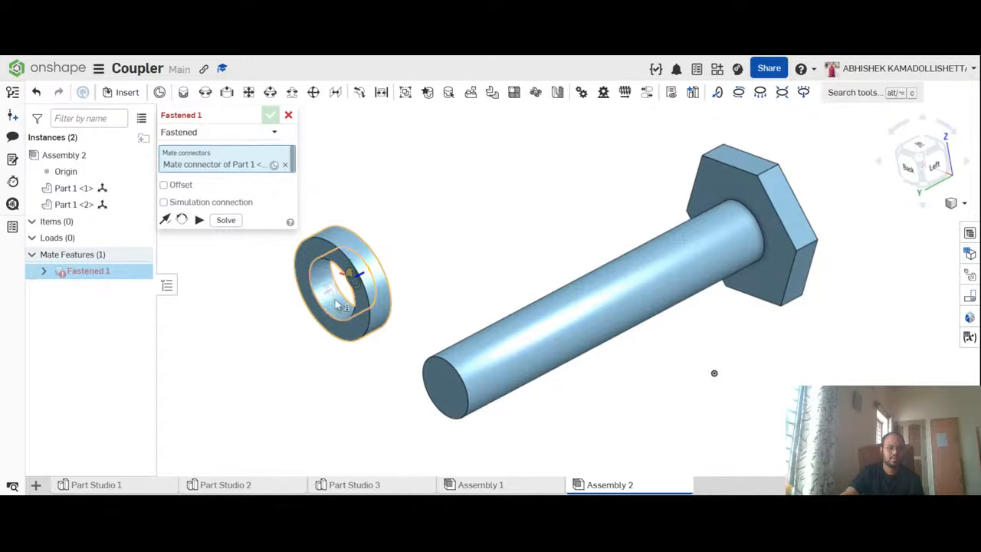
{"action": "scroll", "coordinate": [341, 287], "scroll_direction": "up", "scroll_amount": 3}
{"action": "scroll", "coordinate": [657, 248], "scroll_direction": "down", "scroll_amount": 5}
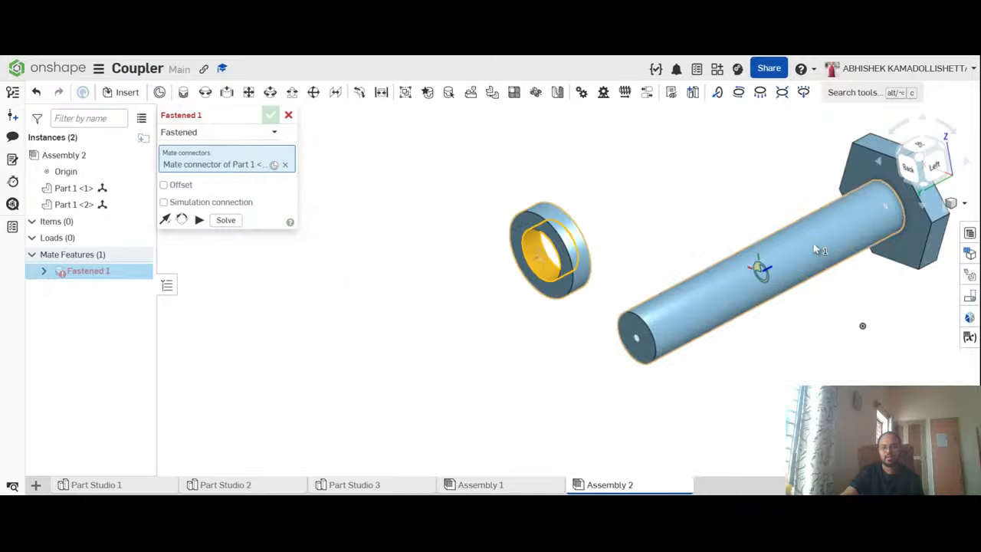
{"action": "left_click", "coordinate": [889, 216]}
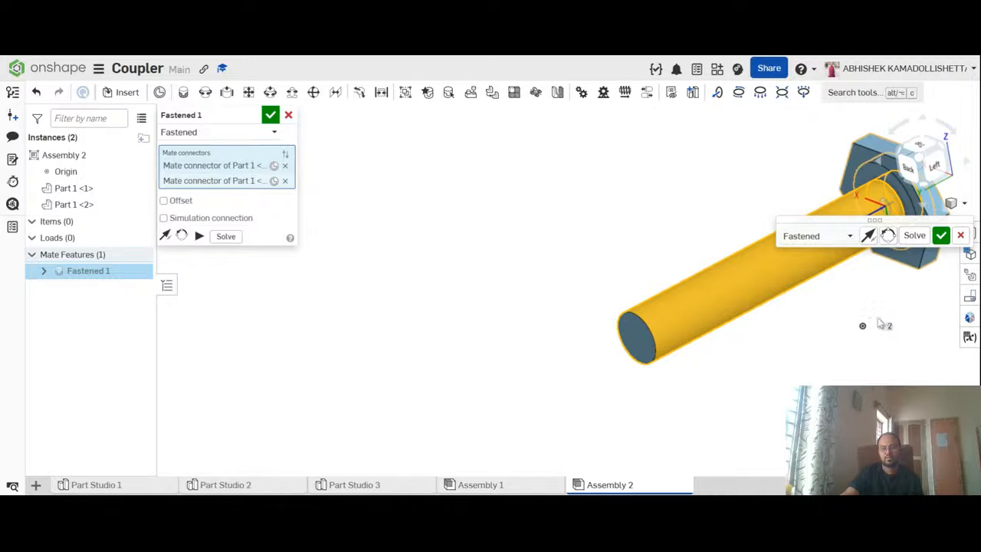
{"action": "mouse_move", "coordinate": [879, 324]}
{"action": "right_mouse_down"}
{"action": "mouse_move", "coordinate": [794, 337]}
{"action": "mouse_move", "coordinate": [869, 326]}
{"action": "mouse_move", "coordinate": [890, 310]}
{"action": "right_mouse_up"}
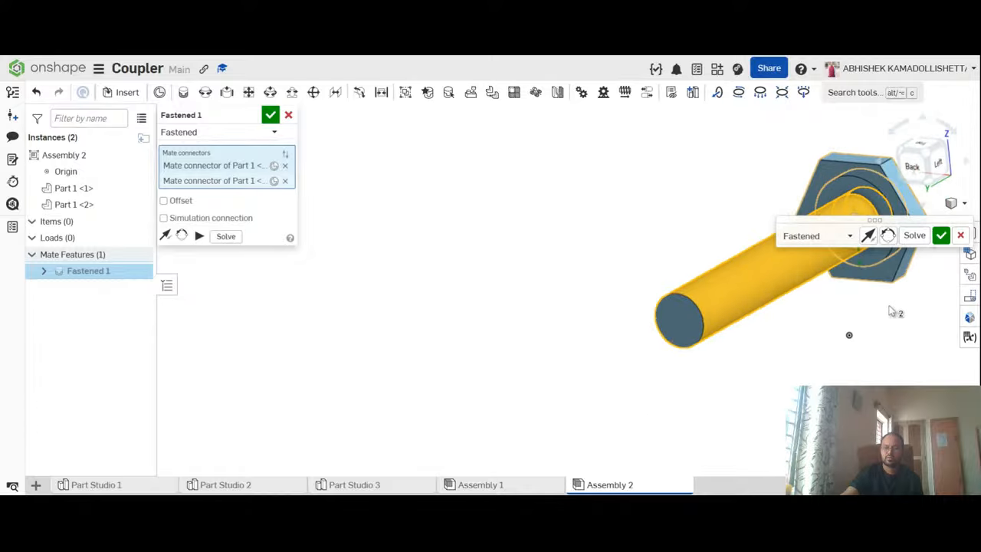
{"action": "left_click", "coordinate": [960, 236]}
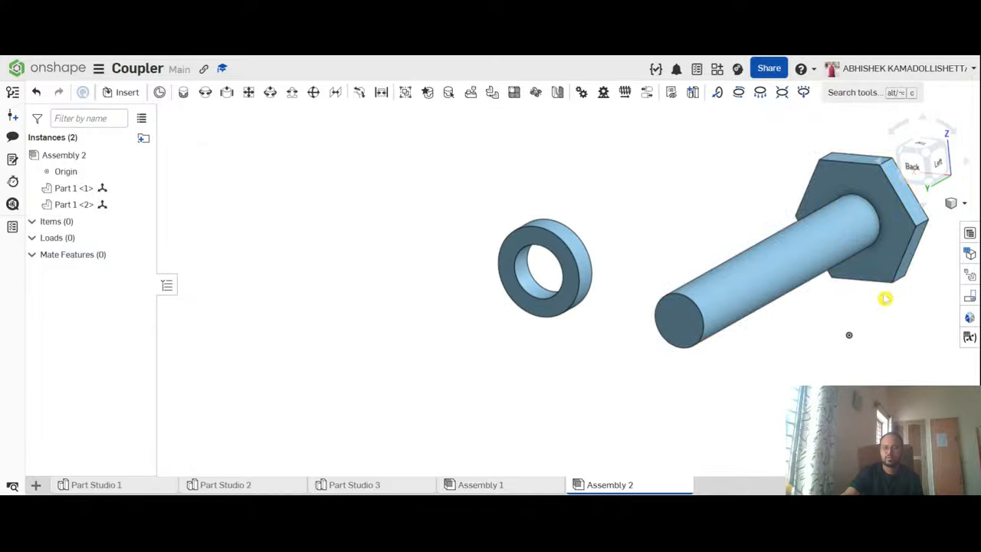
{"action": "middle_click_drag", "start_coordinate": [841, 327], "coordinate": [725, 350]}
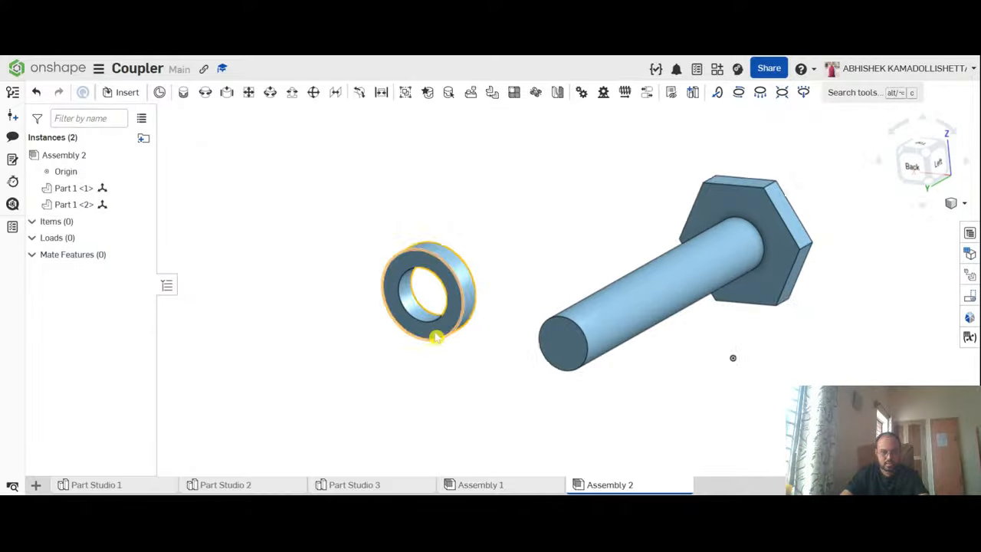
{"action": "left_click", "coordinate": [184, 93]}
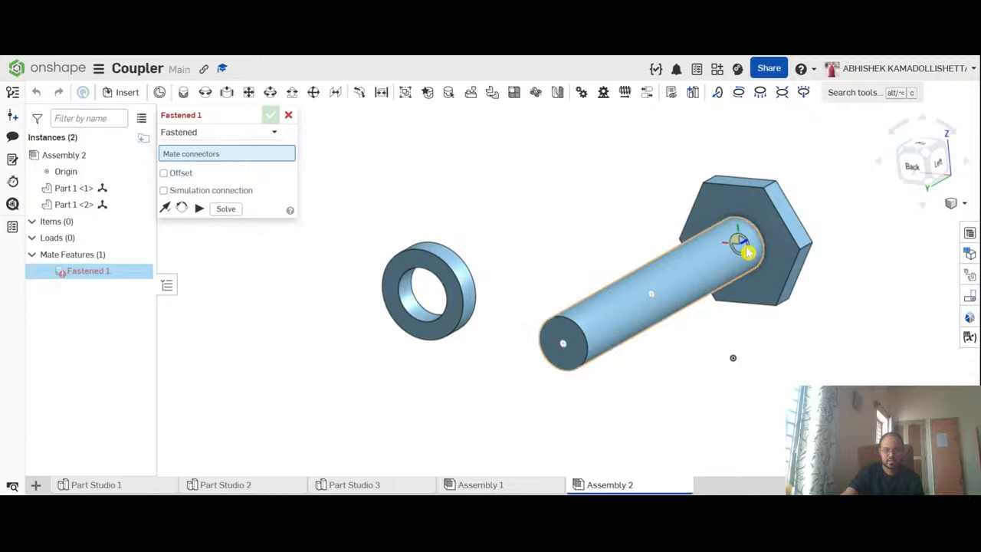
{"action": "right_click_drag", "start_coordinate": [833, 313], "coordinate": [800, 286]}
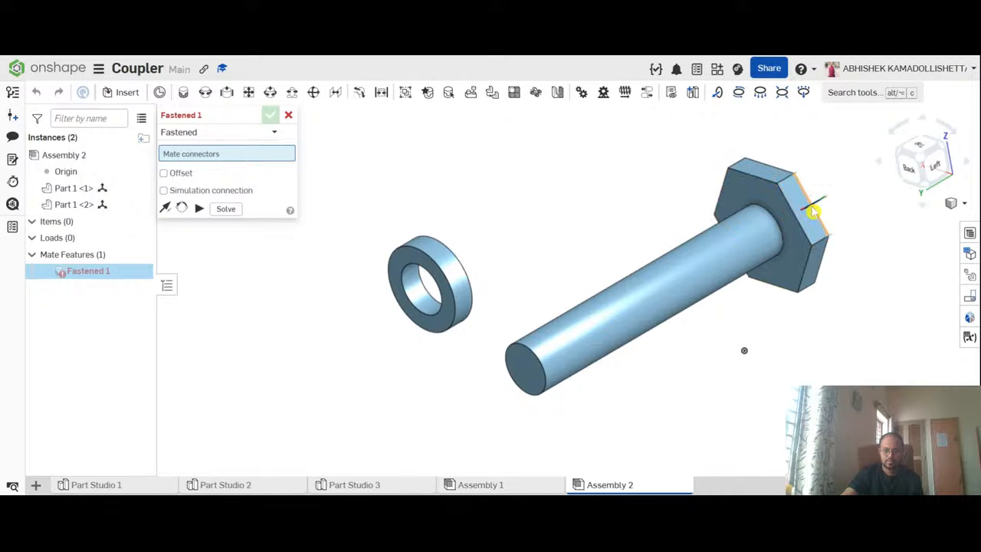
{"action": "left_click", "coordinate": [762, 239]}
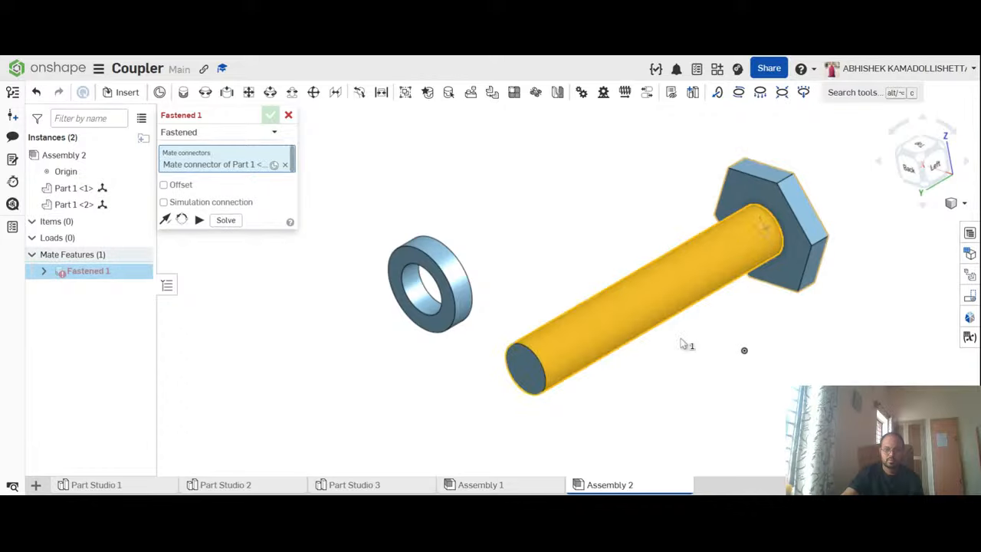
{"action": "left_click", "coordinate": [427, 299]}
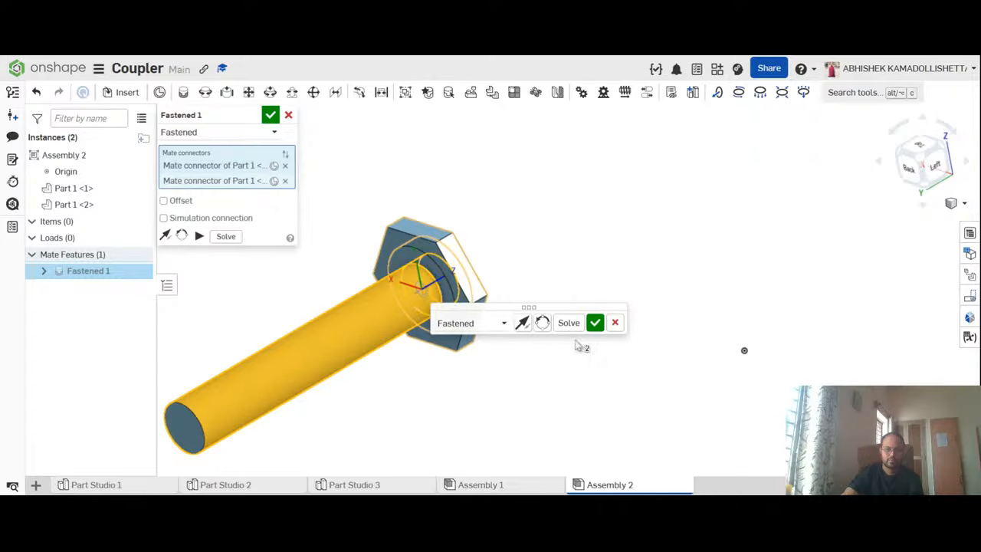
{"action": "right_click_drag", "start_coordinate": [679, 345], "coordinate": [786, 303]}
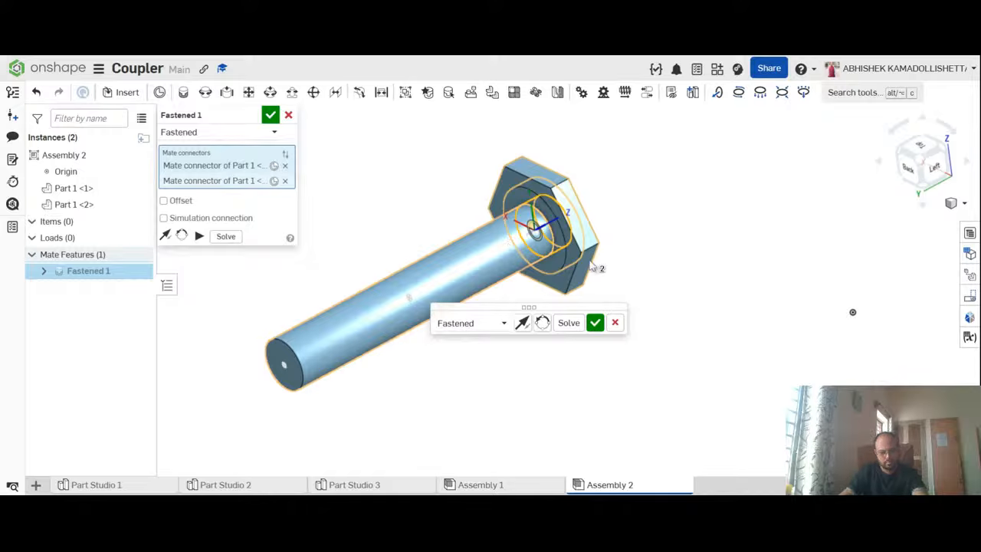
{"action": "left_click", "coordinate": [615, 323]}
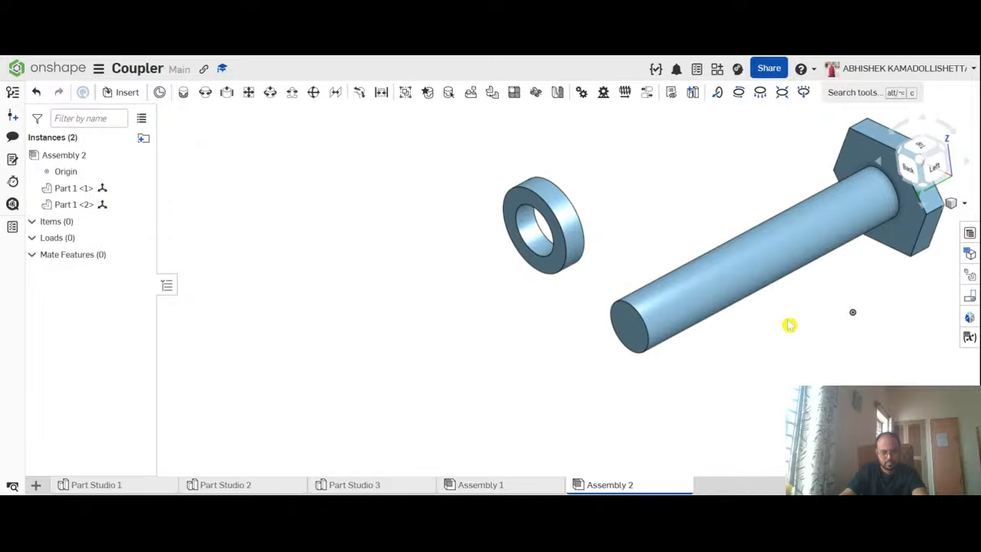
Step: Fasten the ring against the underside of the bolt head with a Fastened mate, using the shank base centre and the ring's bore centre
{"action": "middle_click_drag", "start_coordinate": [790, 325], "coordinate": [623, 371]}
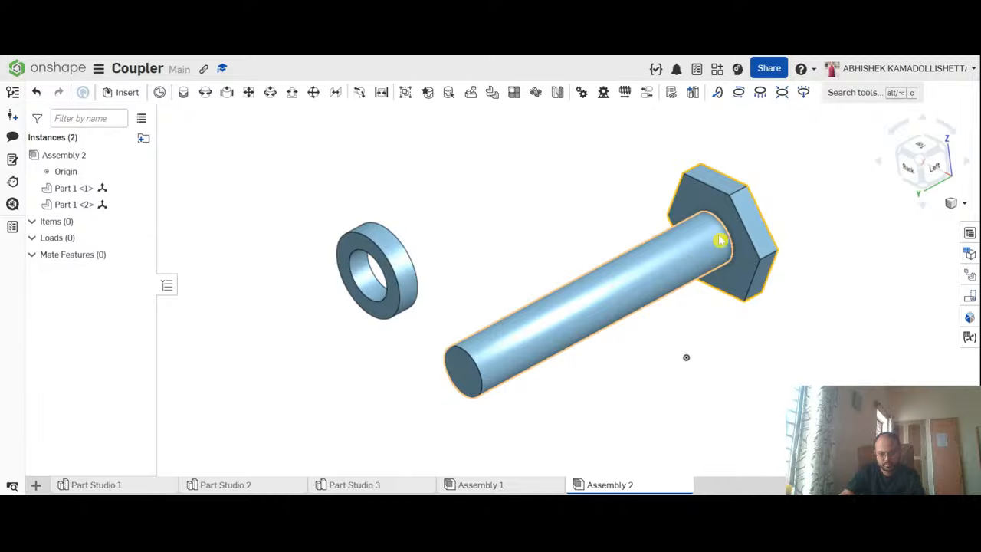
{"action": "left_click", "coordinate": [205, 92]}
{"action": "left_click", "coordinate": [183, 92]}
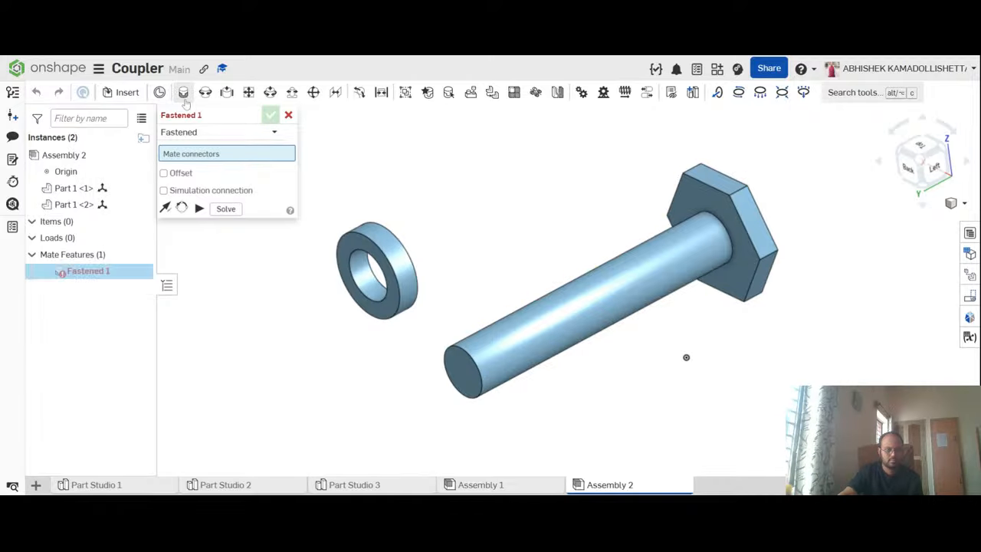
{"action": "left_click", "coordinate": [735, 244]}
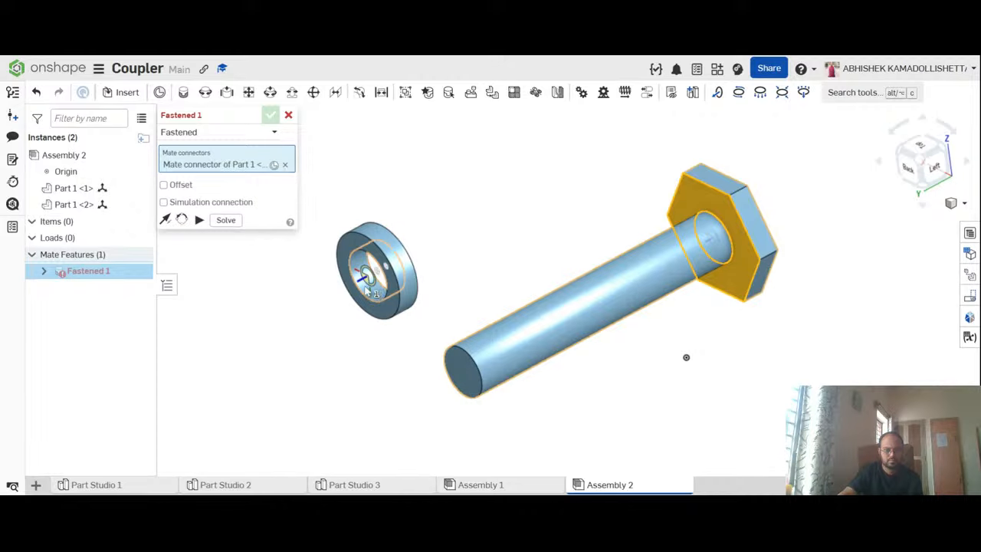
{"action": "right_click_drag", "start_coordinate": [501, 282], "coordinate": [446, 285]}
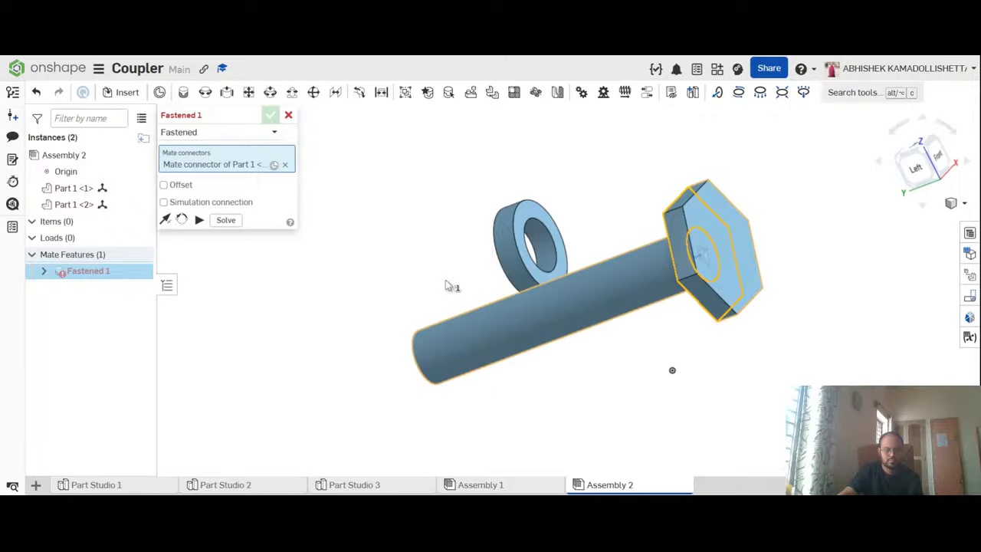
{"action": "left_click", "coordinate": [547, 256]}
{"action": "right_click_drag", "start_coordinate": [652, 372], "coordinate": [686, 332]}
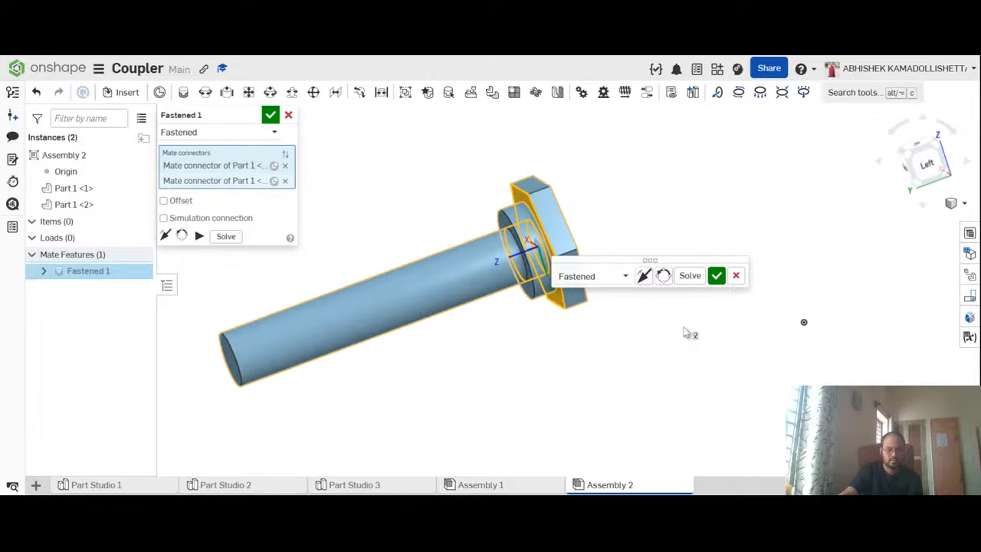
{"action": "left_click", "coordinate": [715, 275]}
Step: Examine how the ring sits around the shank and against the inner face of the bolt's hex head
{"action": "scroll", "coordinate": [582, 285], "scroll_direction": "up", "scroll_amount": 3}
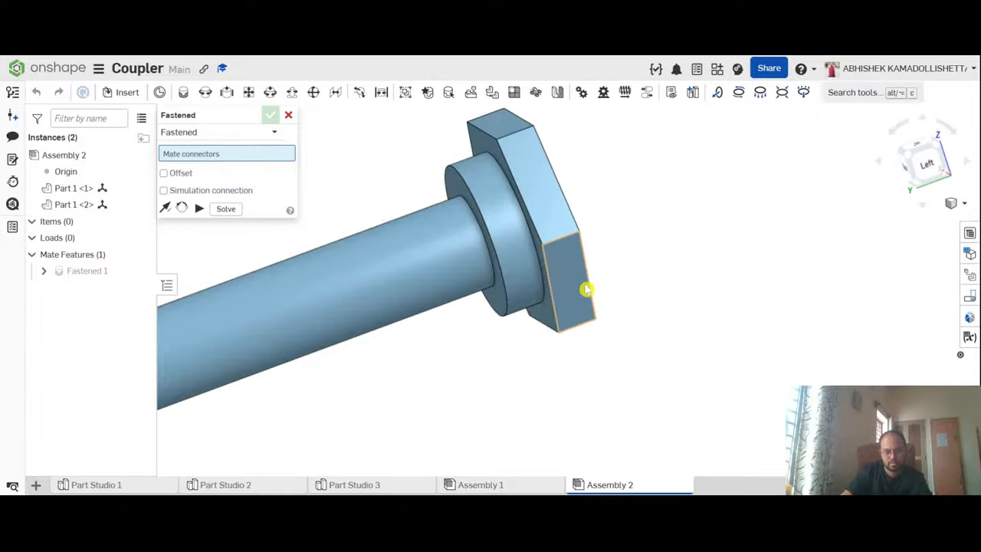
{"action": "right_click_drag", "start_coordinate": [625, 378], "coordinate": [642, 331]}
{"action": "scroll", "coordinate": [744, 344], "scroll_direction": "down", "scroll_amount": 2}
{"action": "scroll", "coordinate": [538, 309], "scroll_direction": "up", "scroll_amount": 5}
{"action": "scroll", "coordinate": [744, 291], "scroll_direction": "down", "scroll_amount": 4}
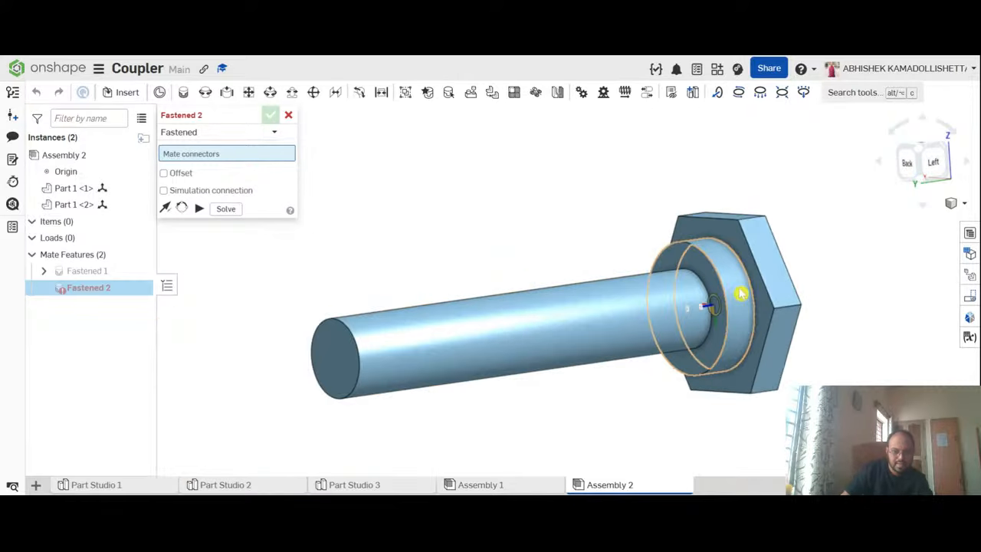
{"action": "scroll", "coordinate": [740, 244], "scroll_direction": "up", "scroll_amount": 4}
{"action": "scroll", "coordinate": [740, 244], "scroll_direction": "down", "scroll_amount": 4}
{"action": "scroll", "coordinate": [757, 284], "scroll_direction": "down", "scroll_amount": 1}
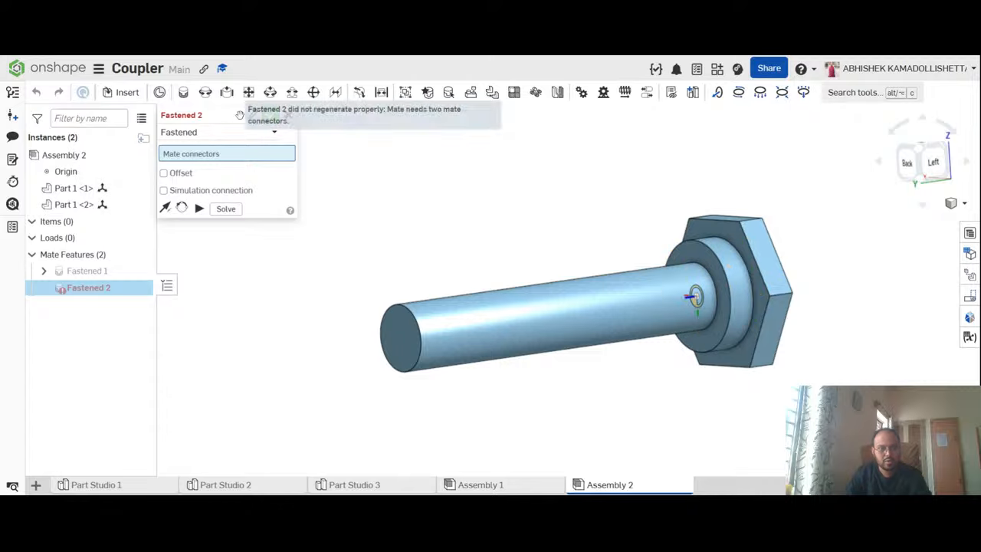
{"action": "left_click", "coordinate": [287, 116]}
{"action": "scroll", "coordinate": [832, 376], "scroll_direction": "up", "scroll_amount": 3}
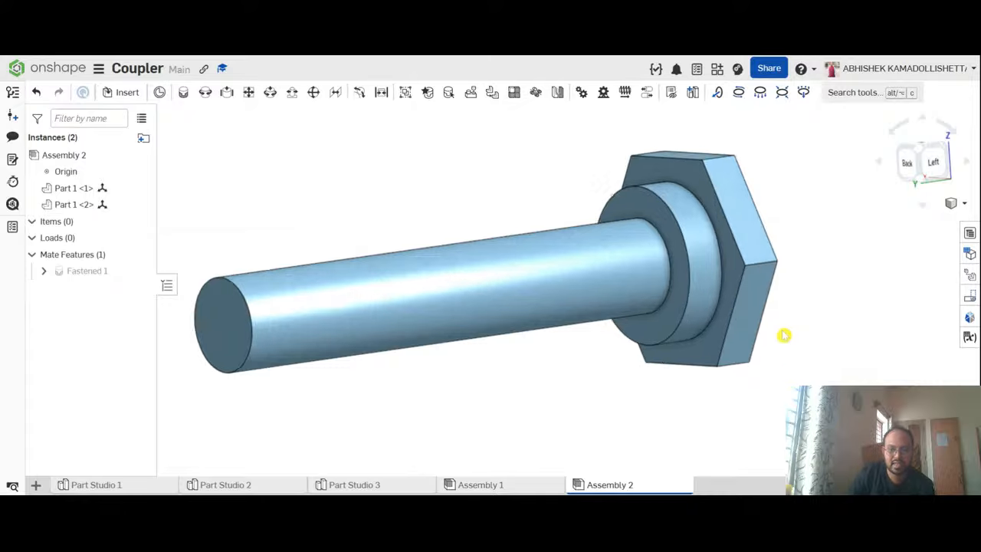
{"action": "scroll", "coordinate": [749, 252], "scroll_direction": "up", "scroll_amount": 1}
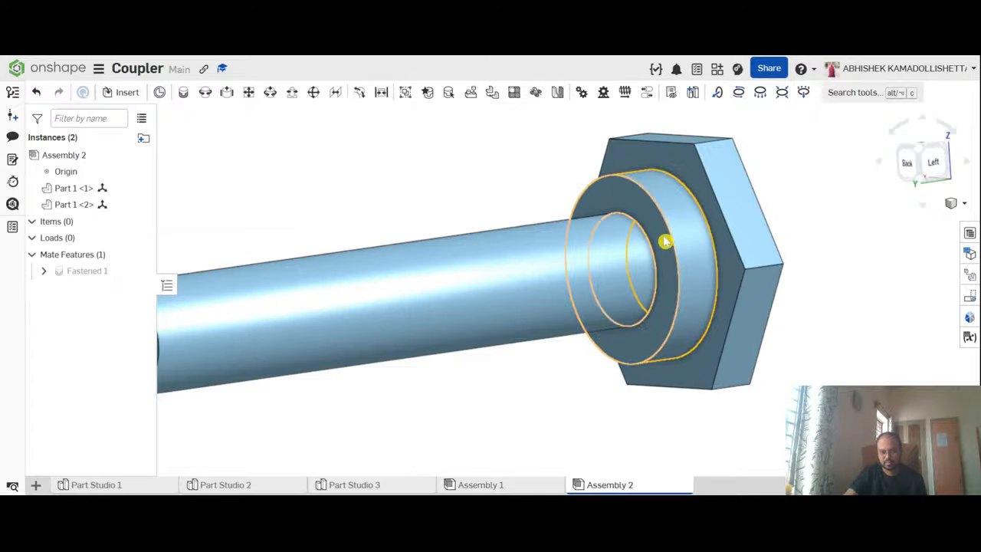
{"action": "left_click", "coordinate": [659, 155]}
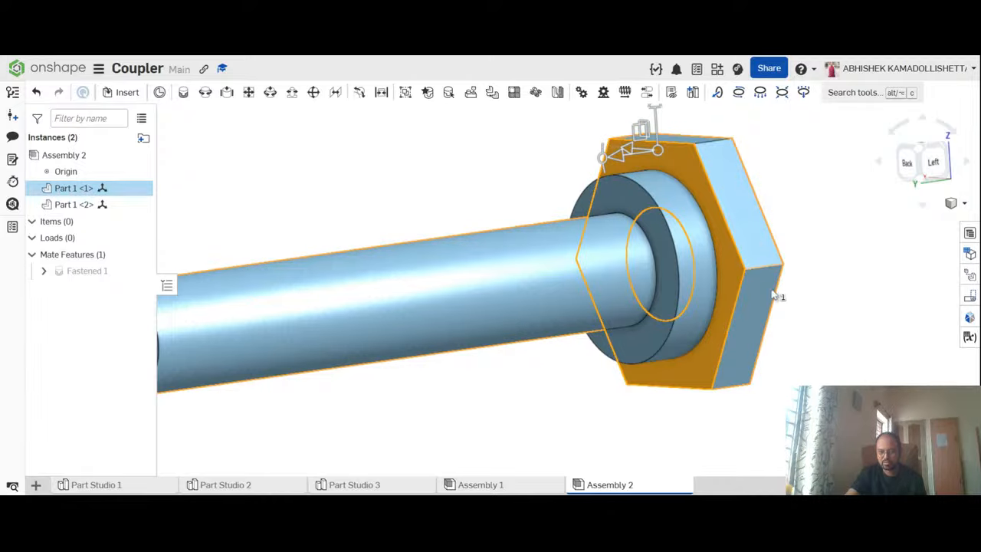
{"action": "scroll", "coordinate": [772, 295], "scroll_direction": "down", "scroll_amount": 2}
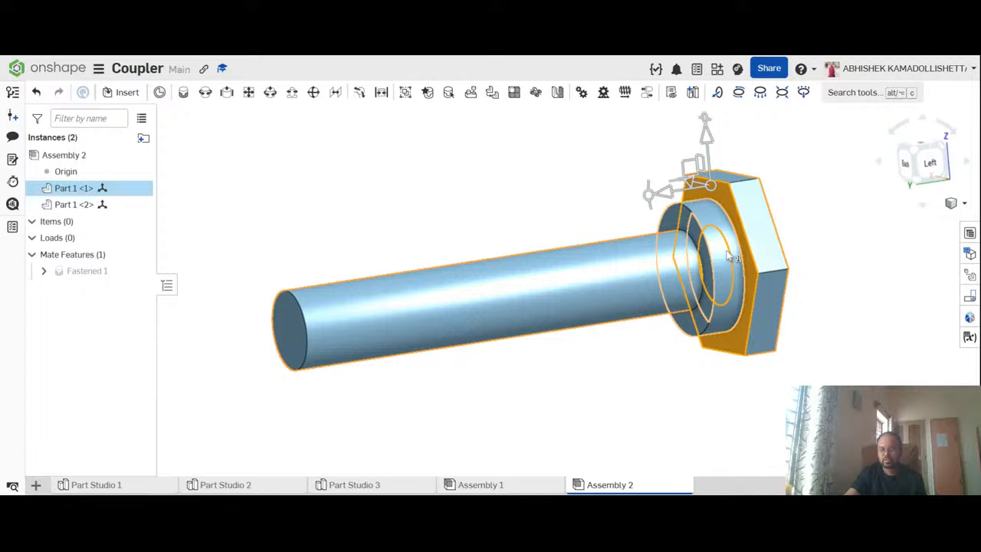
{"action": "left_click", "coordinate": [840, 335]}
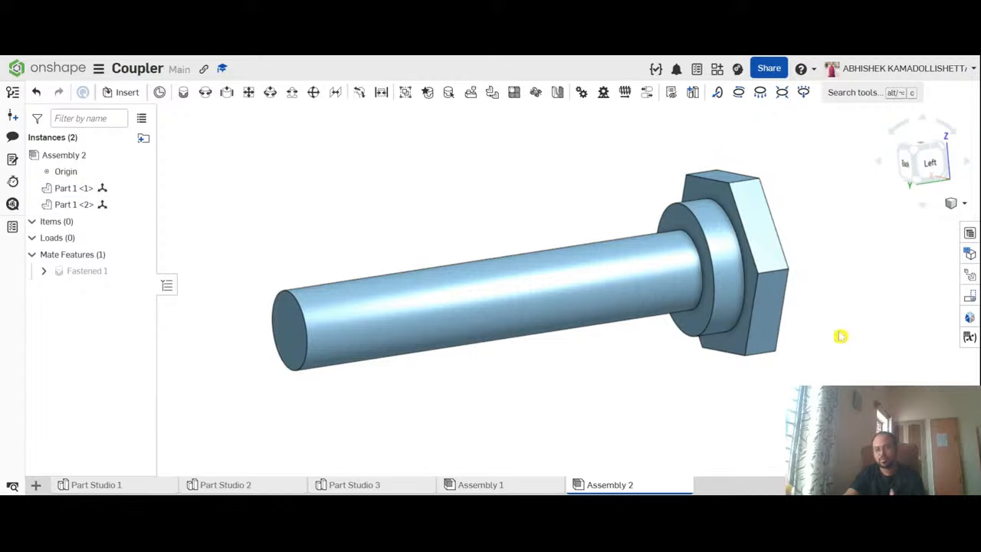
Step: Undo the Fastened mate between the ring and the hex bolt
{"action": "right_click_drag", "start_coordinate": [845, 350], "coordinate": [675, 357]}
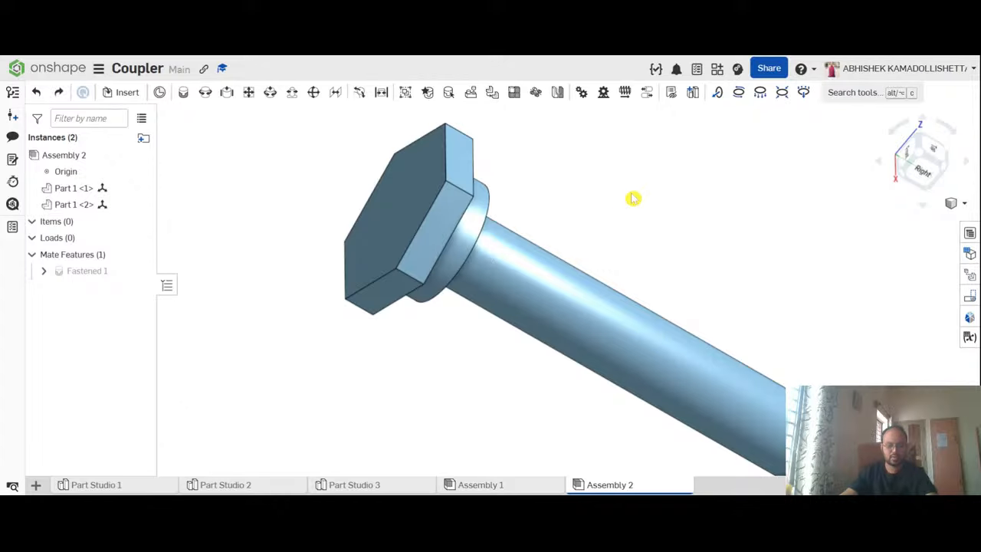
{"action": "scroll", "coordinate": [707, 296], "scroll_direction": "down", "scroll_amount": 6}
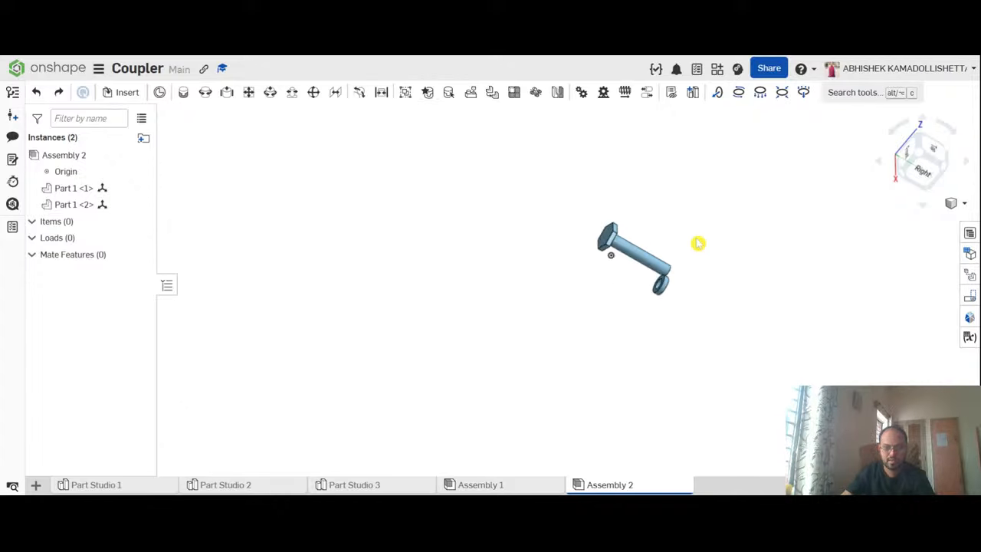
{"action": "right_click_drag", "start_coordinate": [697, 243], "coordinate": [561, 269]}
{"action": "scroll", "coordinate": [655, 259], "scroll_direction": "up", "scroll_amount": 5}
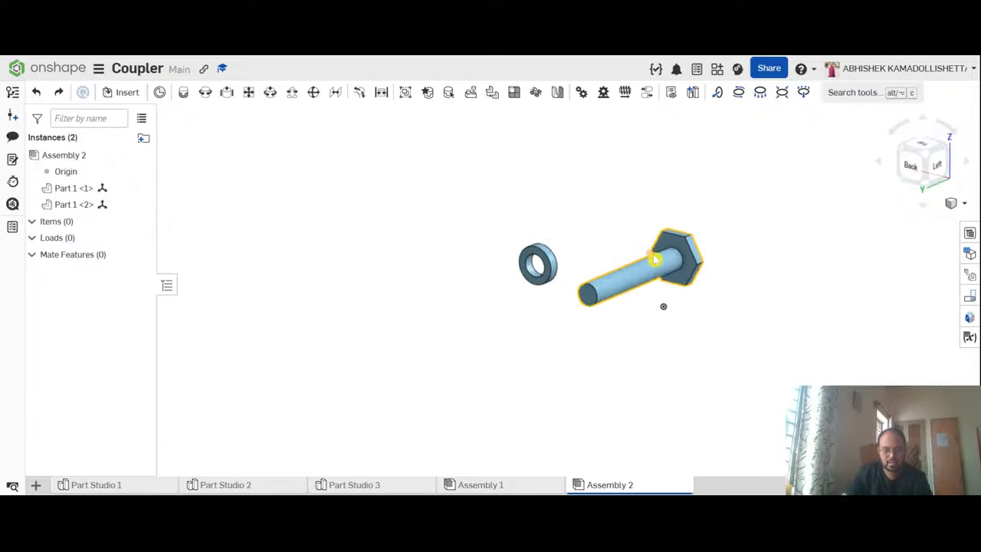
{"action": "scroll", "coordinate": [658, 262], "scroll_direction": "up", "scroll_amount": 4}
{"action": "scroll", "coordinate": [664, 282], "scroll_direction": "down", "scroll_amount": 2}
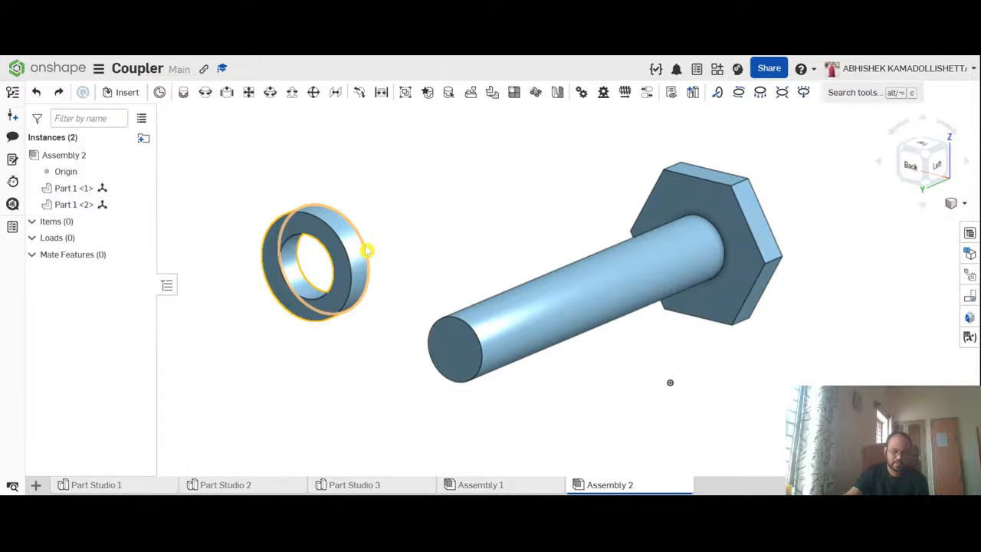
Step: Fasten the hex bolt to the ring with a Fastened mate, using the shank's base centre under the head and the ring's head-side bore centre
{"action": "left_click", "coordinate": [184, 94]}
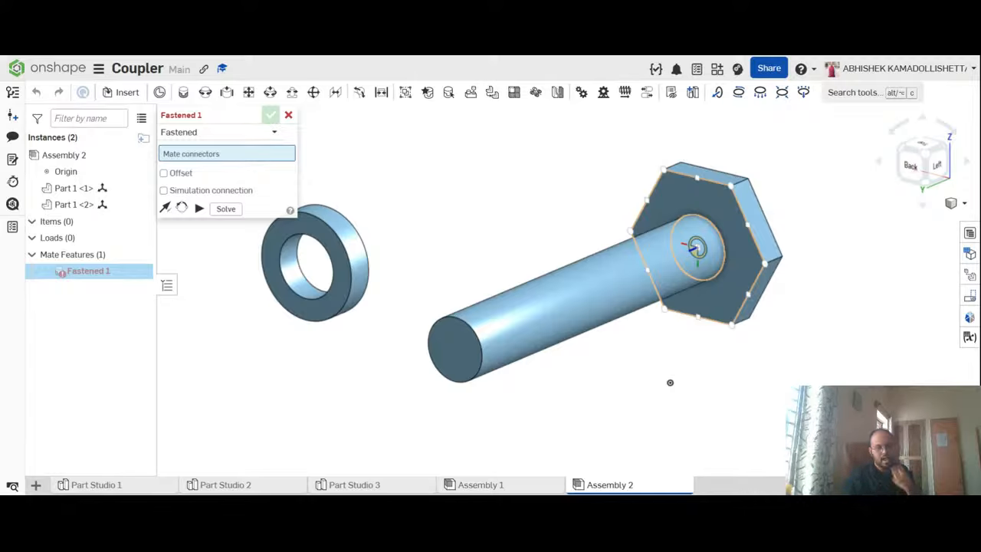
{"action": "scroll", "coordinate": [734, 233], "scroll_direction": "up", "scroll_amount": 2}
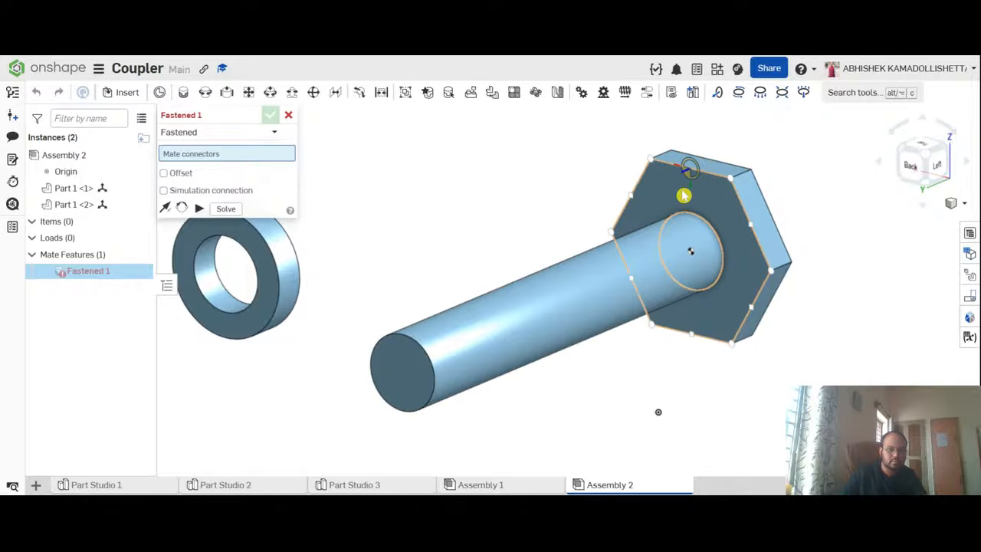
{"action": "scroll", "coordinate": [874, 287], "scroll_direction": "up", "scroll_amount": 3}
{"action": "scroll", "coordinate": [849, 314], "scroll_direction": "down", "scroll_amount": 3}
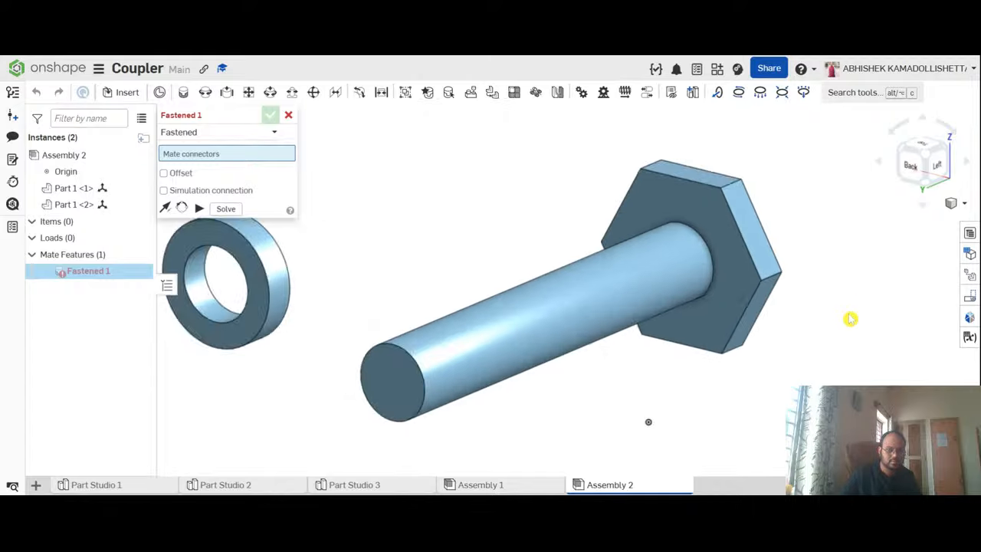
{"action": "right_click_drag", "start_coordinate": [851, 319], "coordinate": [845, 362]}
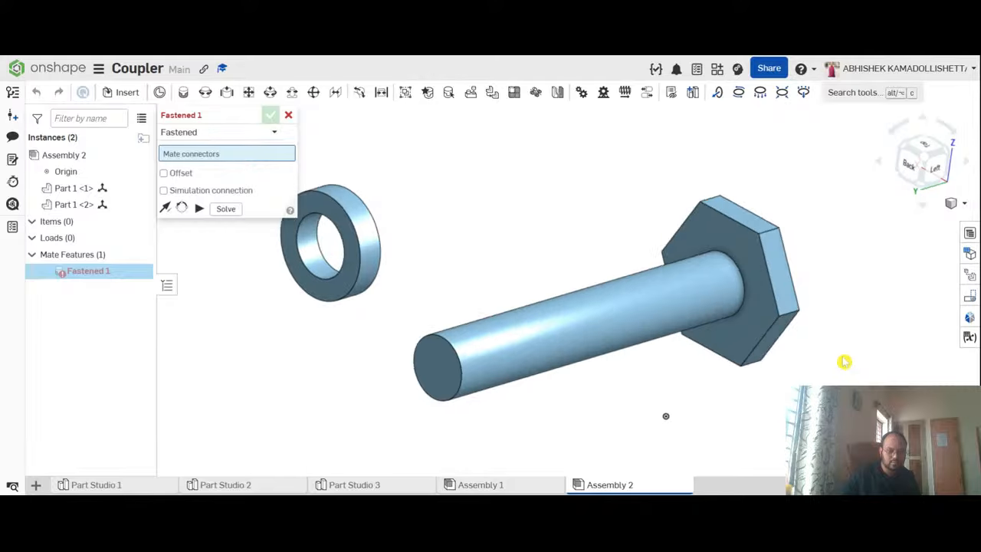
{"action": "left_click", "coordinate": [743, 293]}
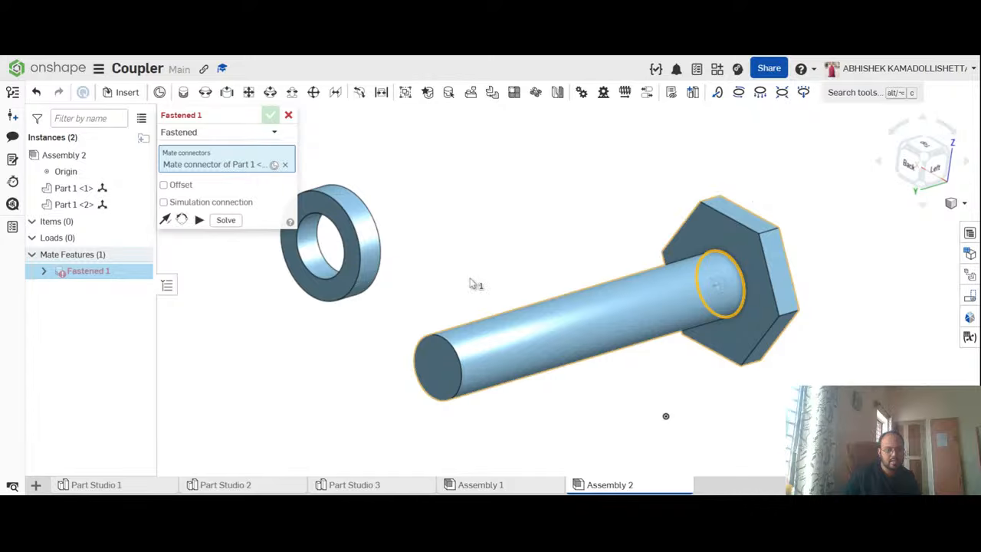
{"action": "right_click_drag", "start_coordinate": [473, 283], "coordinate": [438, 268]}
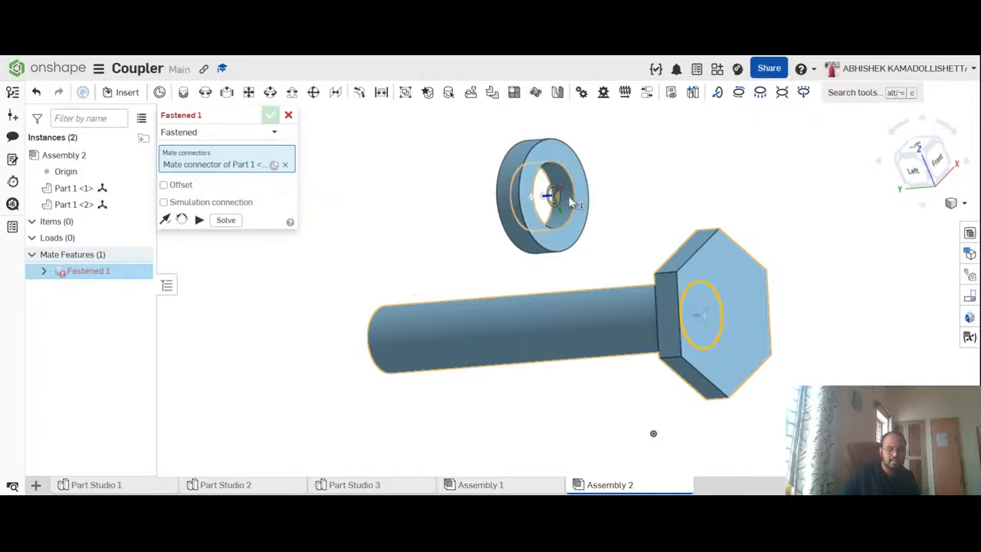
{"action": "left_click", "coordinate": [571, 202]}
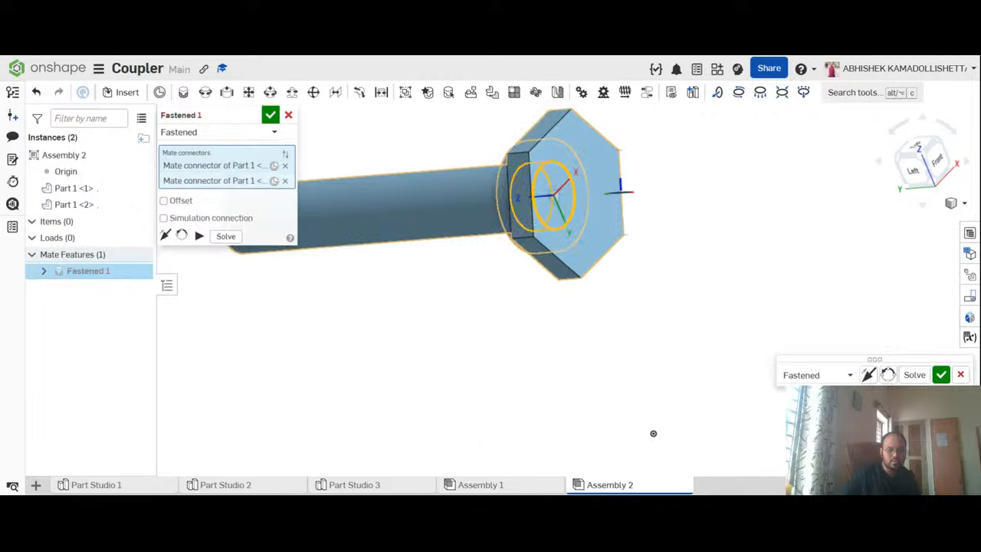
{"action": "right_click_drag", "start_coordinate": [628, 384], "coordinate": [587, 217]}
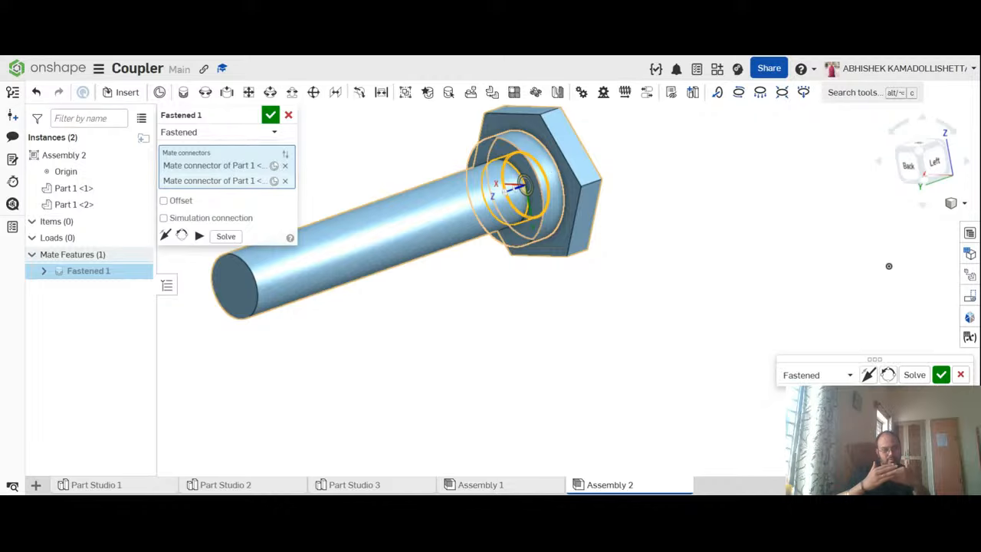
{"action": "left_click", "coordinate": [941, 373]}
{"action": "scroll", "coordinate": [506, 214], "scroll_direction": "down", "scroll_amount": 6}
{"action": "scroll", "coordinate": [447, 151], "scroll_direction": "up", "scroll_amount": 6}
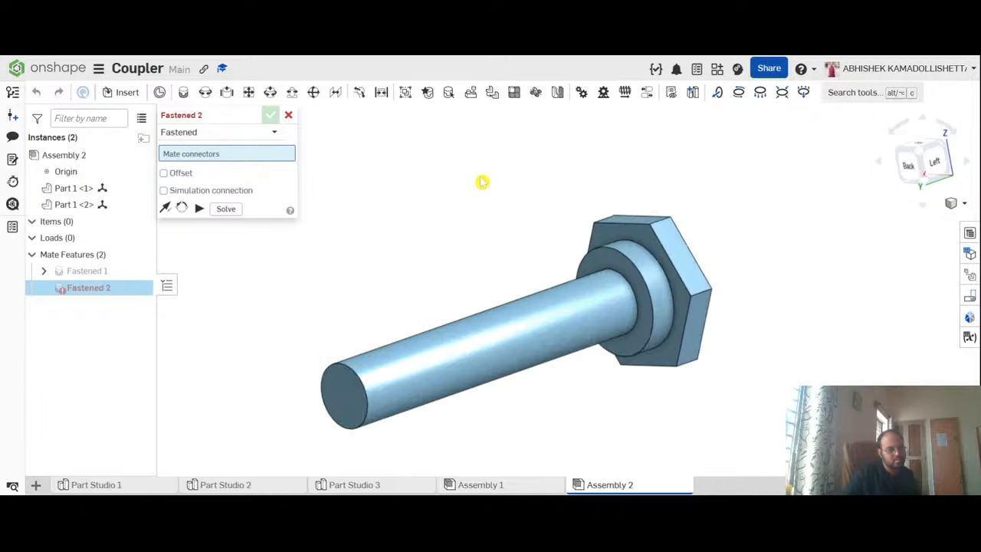
{"action": "scroll", "coordinate": [511, 183], "scroll_direction": "down", "scroll_amount": 1}
{"action": "left_click", "coordinate": [288, 114]}
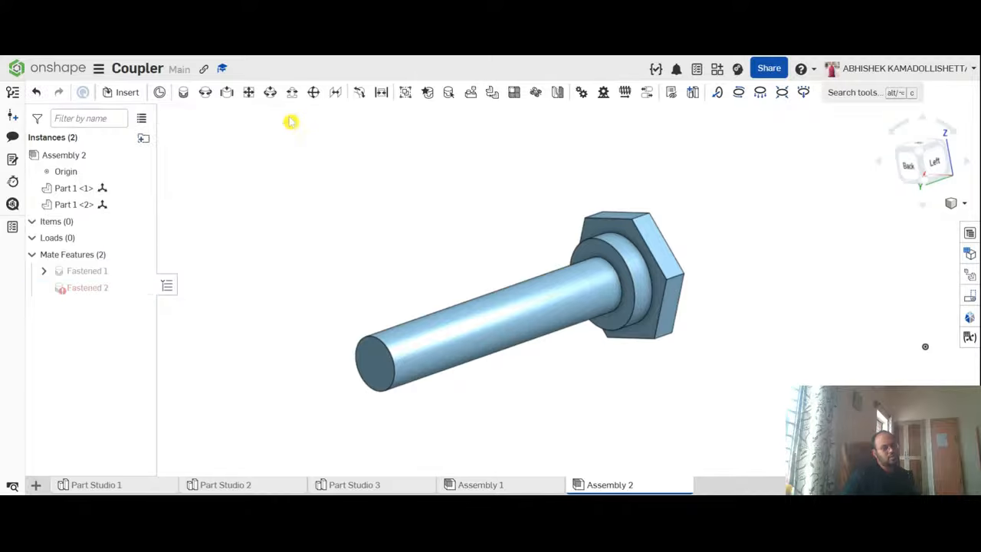
Step: Examine from several sides how the ring seats under the bolt head, and check the Fastened mate between them
{"action": "scroll", "coordinate": [566, 243], "scroll_direction": "up", "scroll_amount": 1}
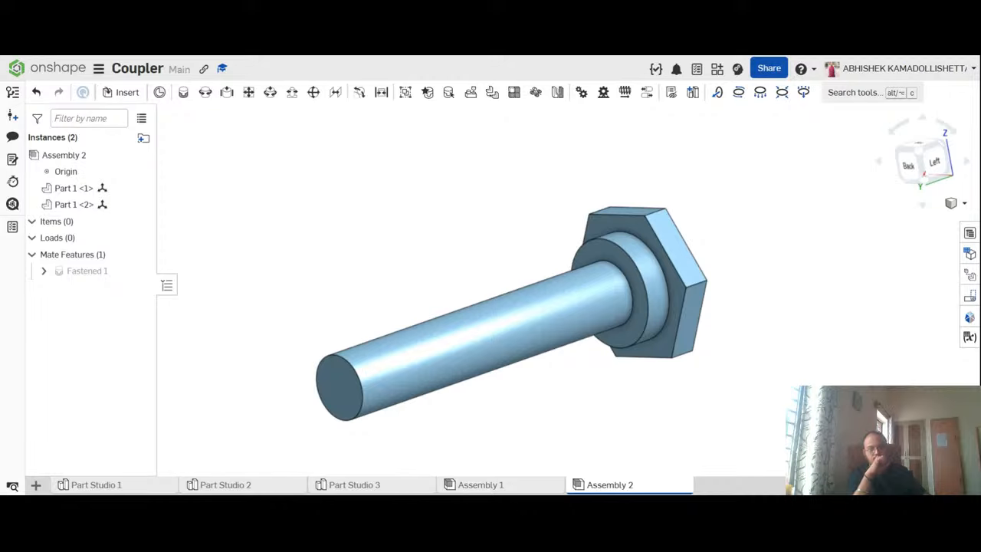
{"action": "scroll", "coordinate": [536, 236], "scroll_direction": "down", "scroll_amount": 3}
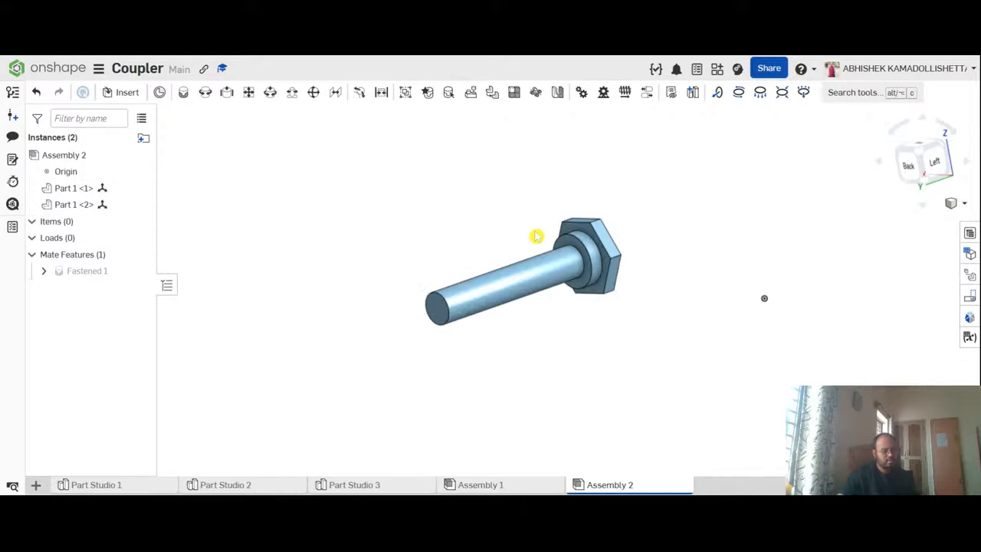
{"action": "scroll", "coordinate": [537, 236], "scroll_direction": "up", "scroll_amount": 3}
{"action": "right_click_drag", "start_coordinate": [790, 249], "coordinate": [622, 292]}
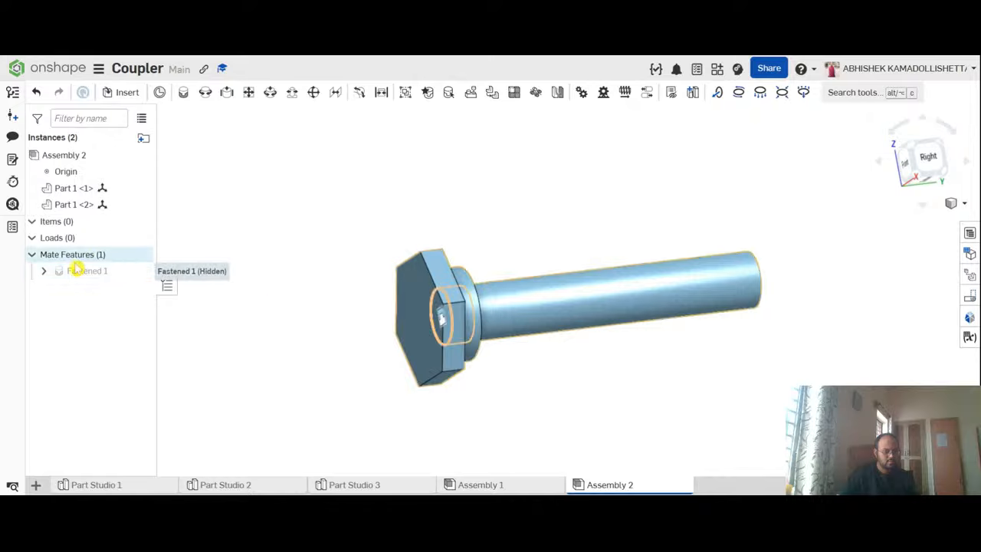
{"action": "left_click", "coordinate": [77, 271]}
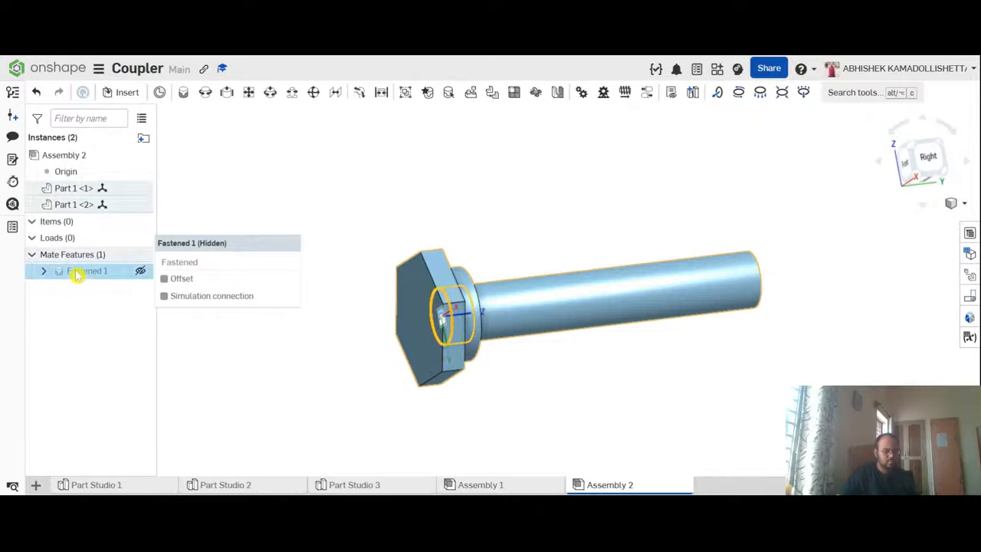
{"action": "right_click", "coordinate": [80, 273]}
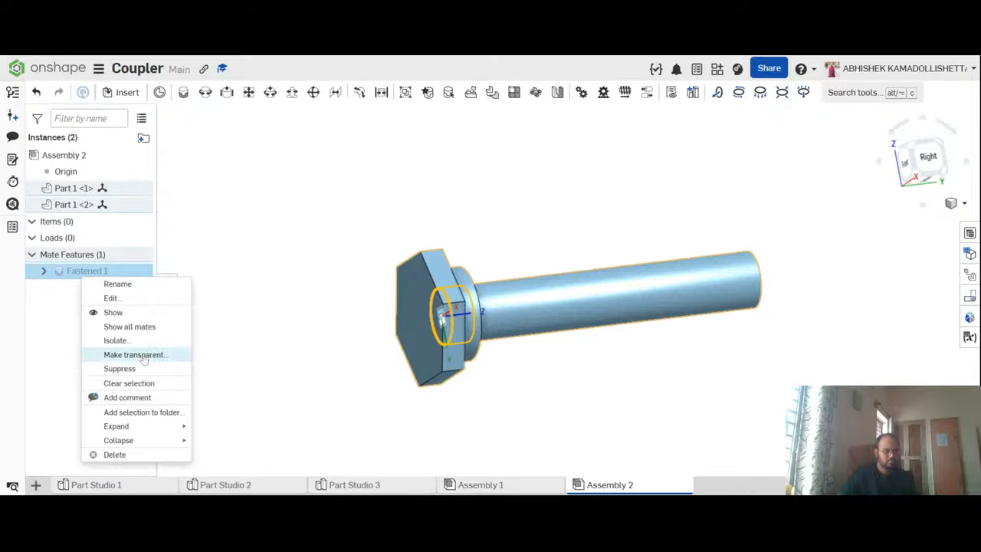
{"action": "left_click", "coordinate": [260, 200]}
{"action": "left_click", "coordinate": [270, 170]}
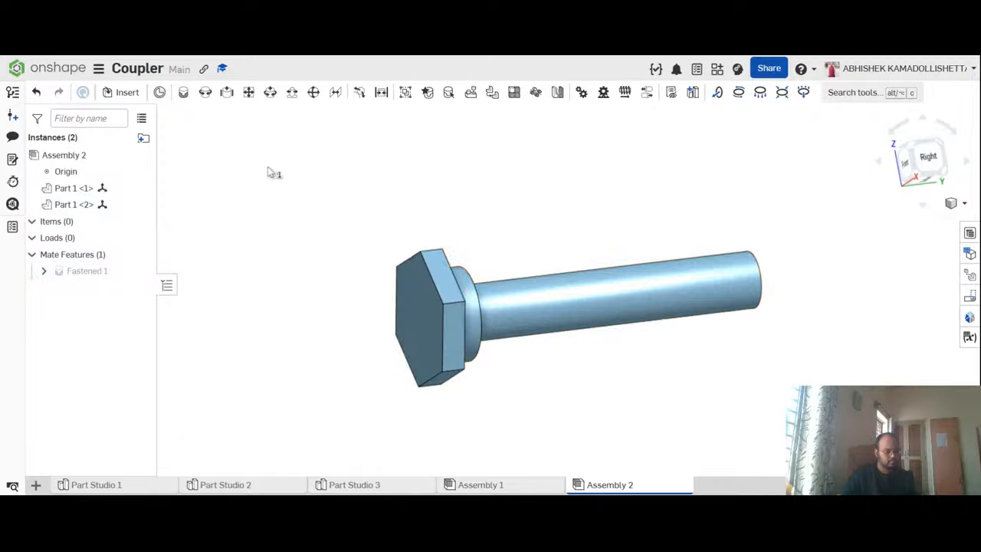
{"action": "right_click_drag", "start_coordinate": [270, 171], "coordinate": [388, 201]}
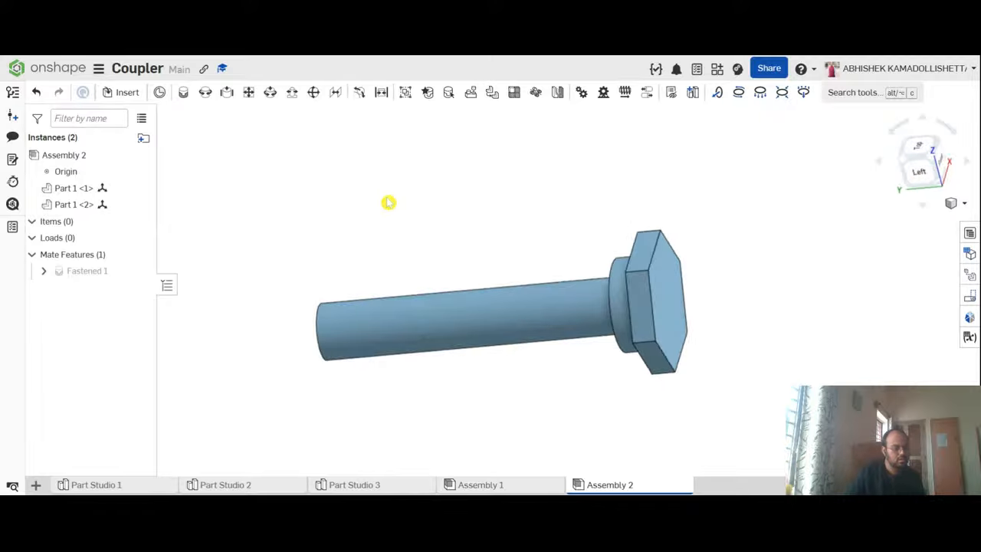
Step: Switch to Assembly 1, which holds the flanged hubs and the loose bolts and rings
{"action": "left_click", "coordinate": [521, 484]}
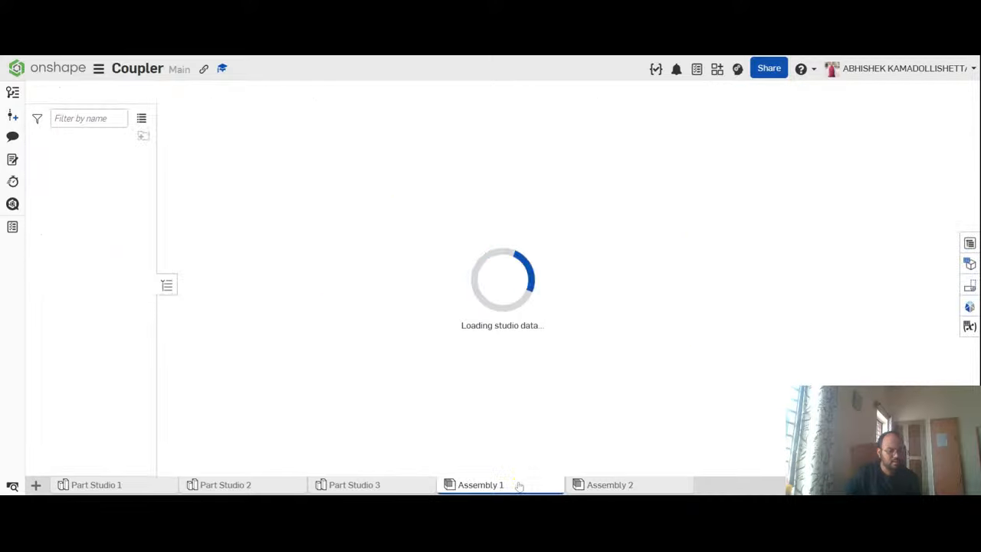
{"action": "scroll", "coordinate": [363, 171], "scroll_direction": "down", "scroll_amount": 5}
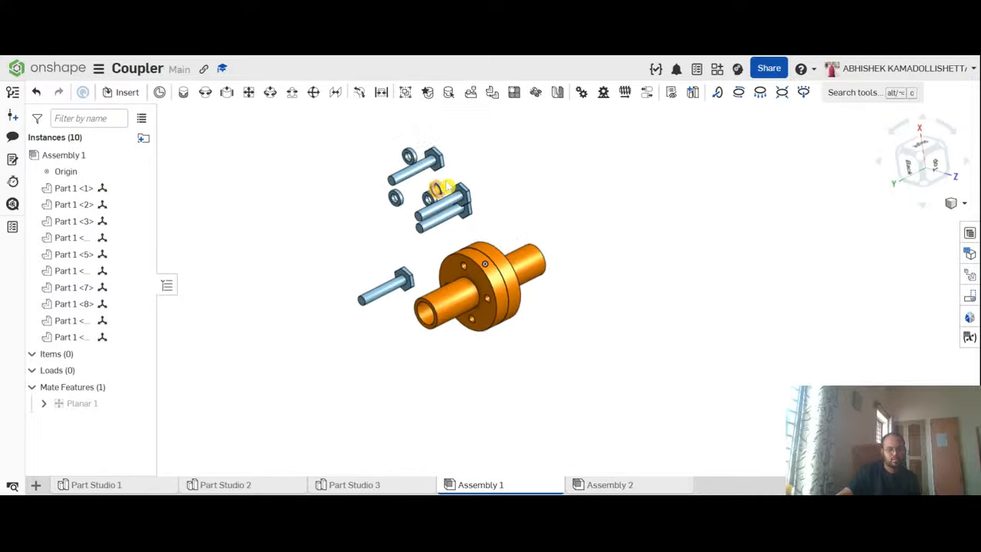
{"action": "scroll", "coordinate": [409, 157], "scroll_direction": "up", "scroll_amount": 5}
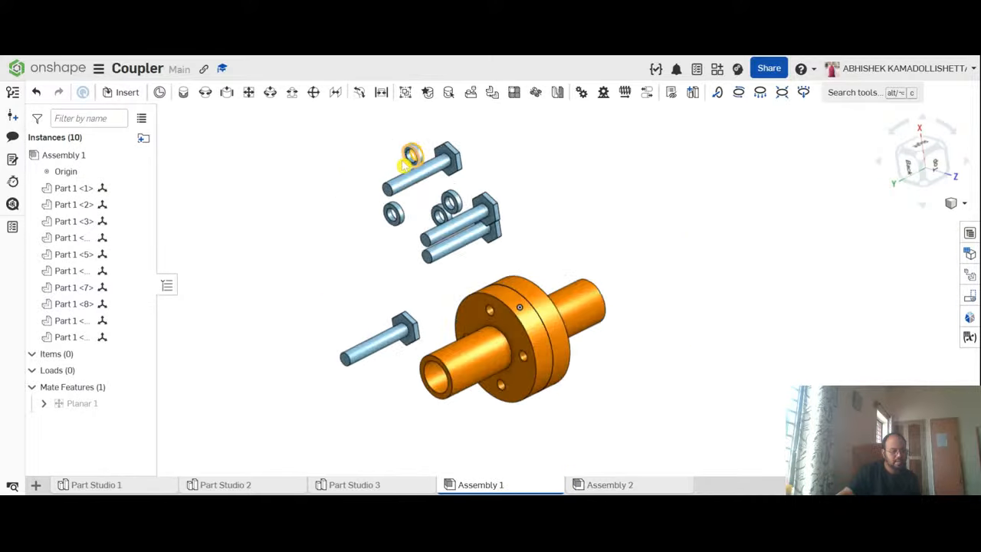
{"action": "left_click", "coordinate": [129, 93]}
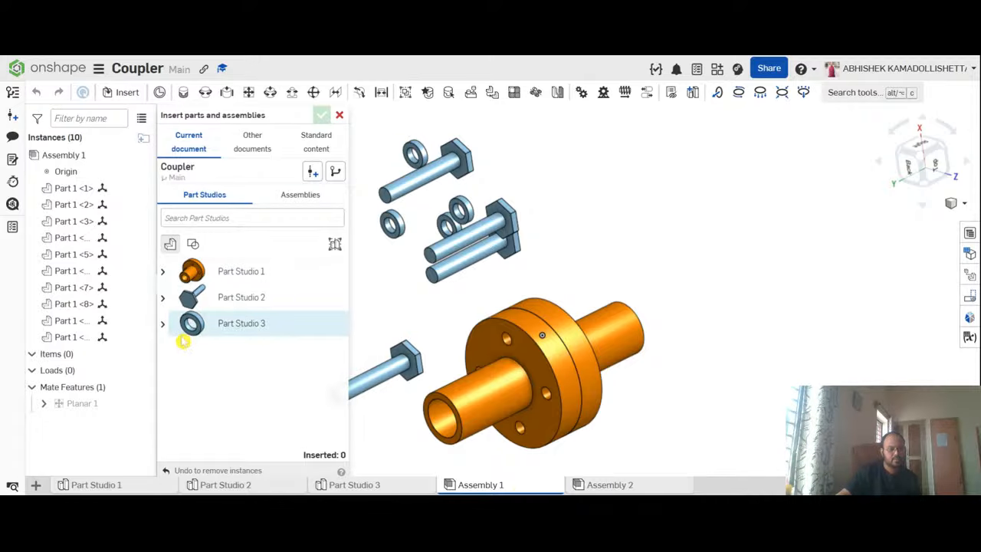
{"action": "left_click", "coordinate": [310, 196]}
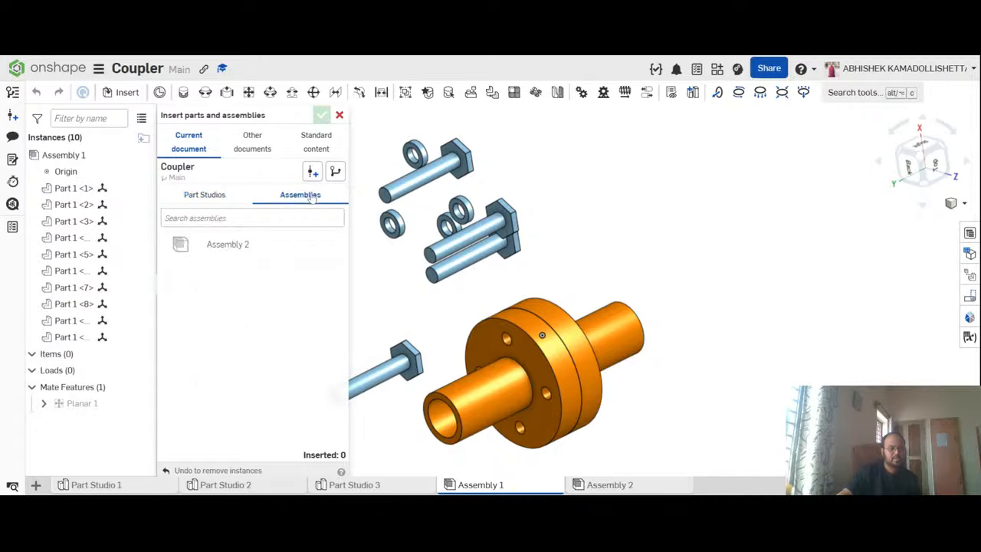
{"action": "left_click", "coordinate": [202, 194]}
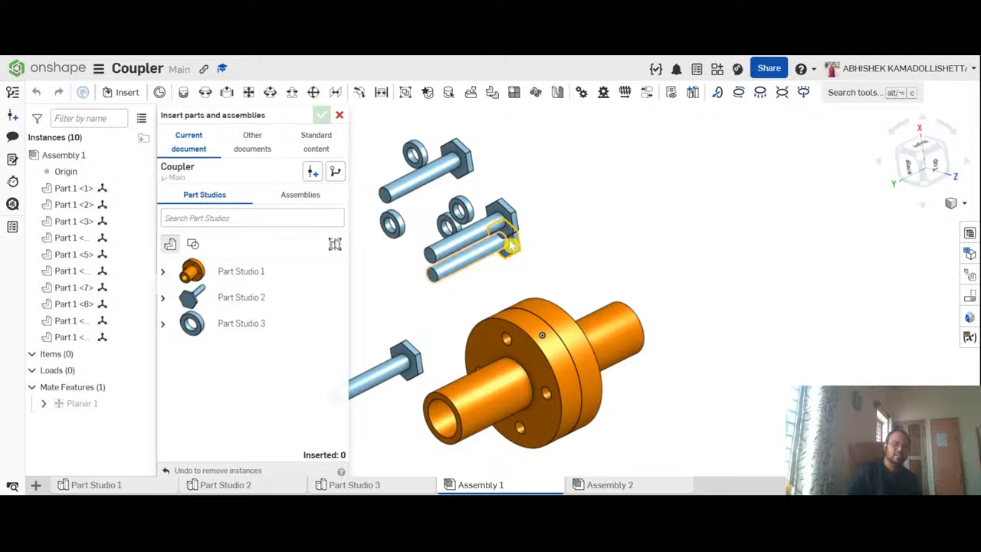
{"action": "scroll", "coordinate": [566, 268], "scroll_direction": "down", "scroll_amount": 3}
{"action": "scroll", "coordinate": [510, 264], "scroll_direction": "up", "scroll_amount": 3}
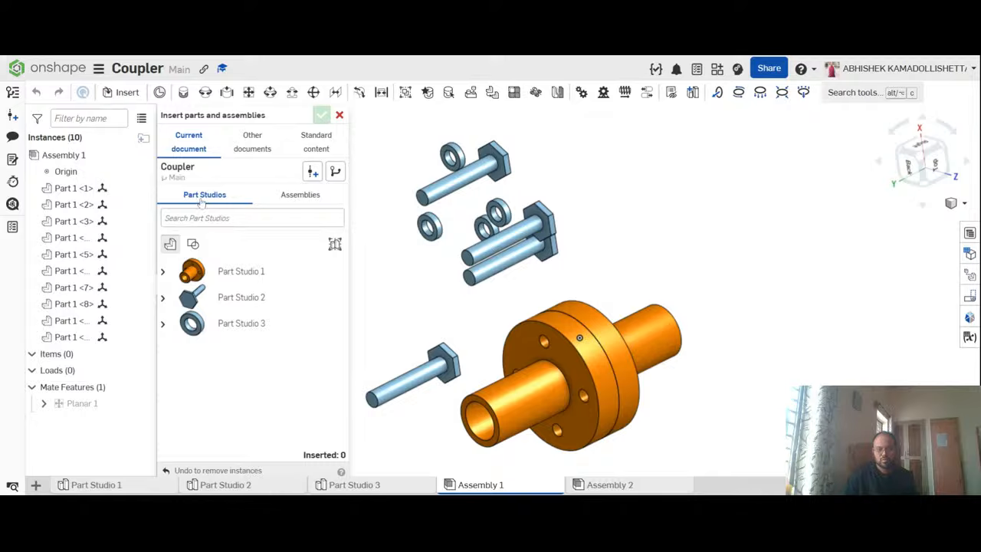
{"action": "left_click", "coordinate": [292, 196]}
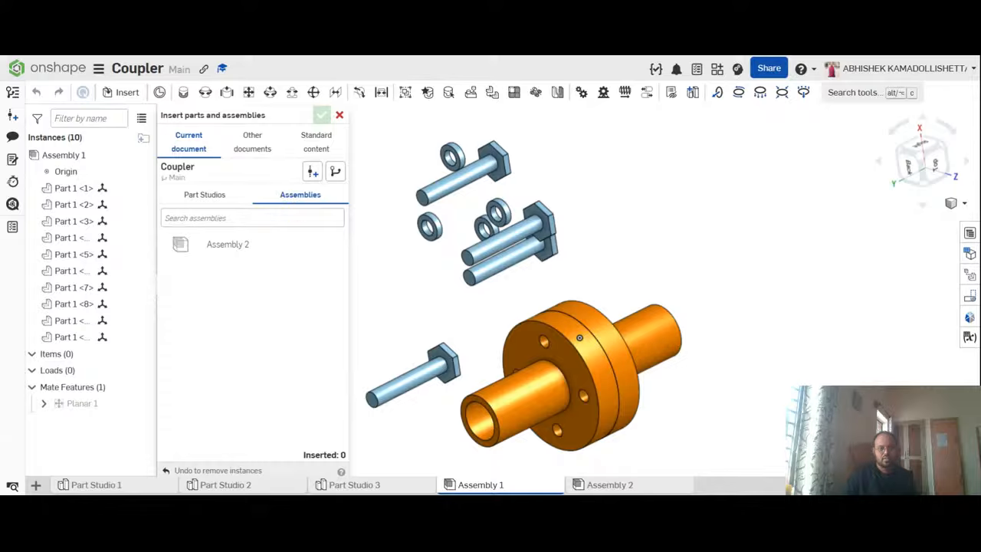
{"action": "left_click", "coordinate": [339, 115]}
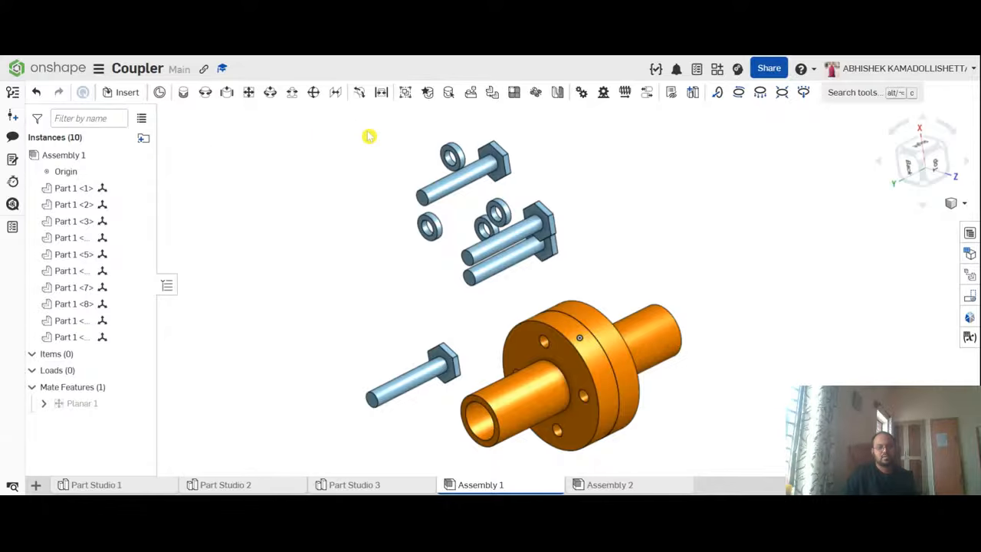
Step: Insert Assembly 2, the bolt with its ring, as a subassembly in the free space beside the hubs and finish inserting
{"action": "left_click", "coordinate": [126, 92]}
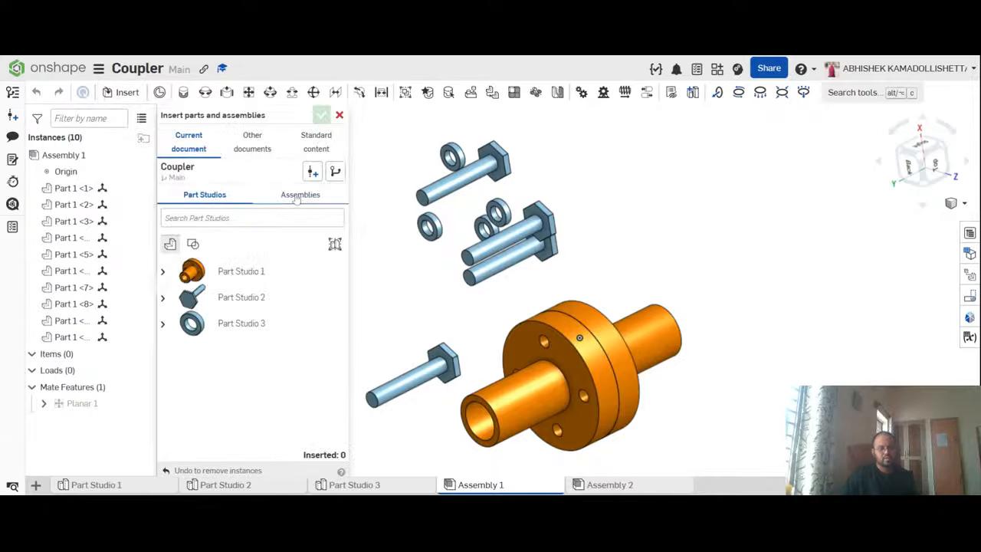
{"action": "left_click", "coordinate": [296, 197]}
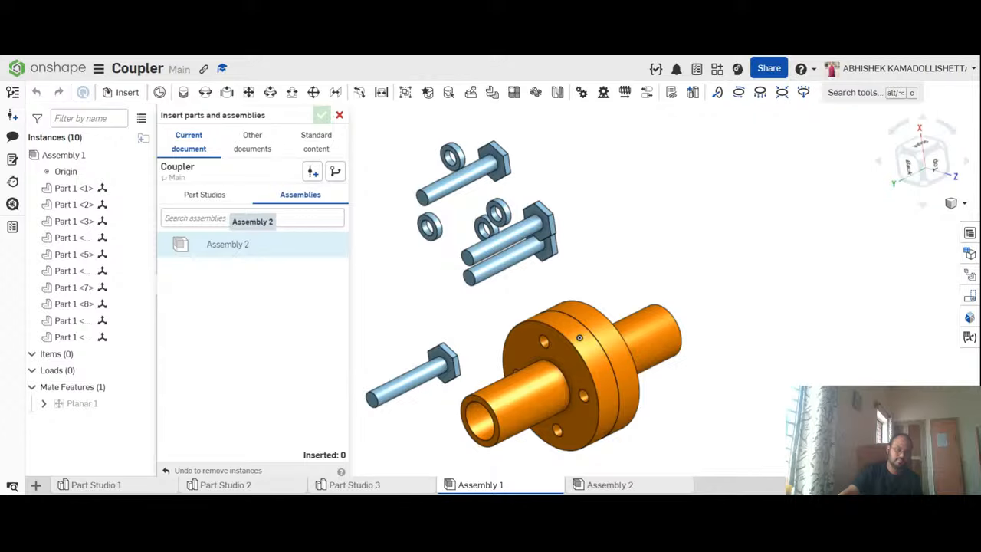
{"action": "left_click", "coordinate": [247, 244]}
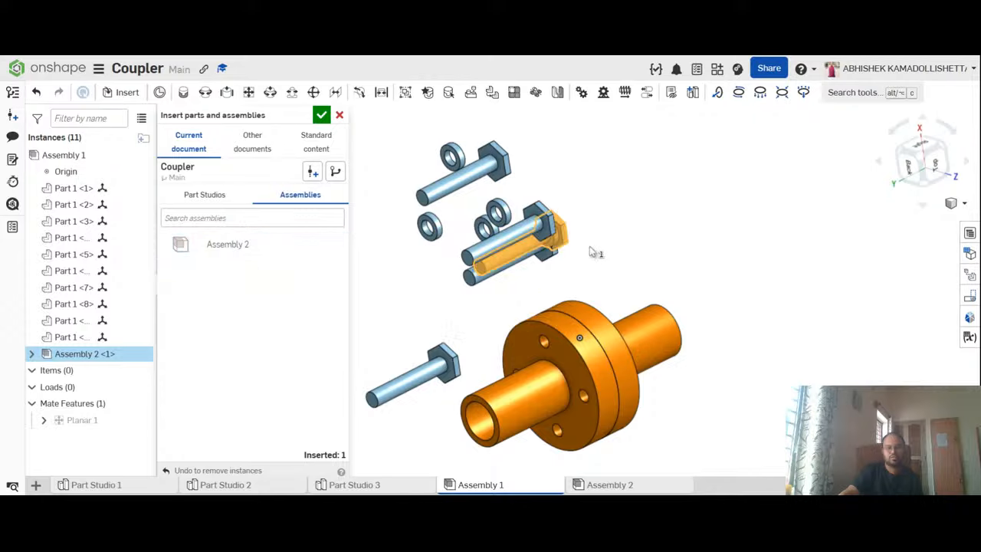
{"action": "left_click", "coordinate": [757, 243]}
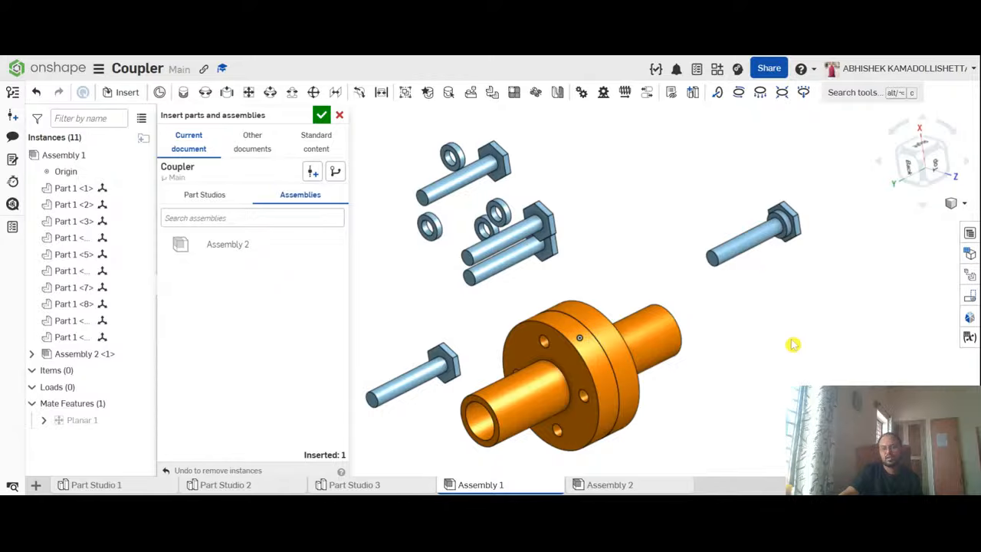
{"action": "scroll", "coordinate": [732, 260], "scroll_direction": "up", "scroll_amount": 3}
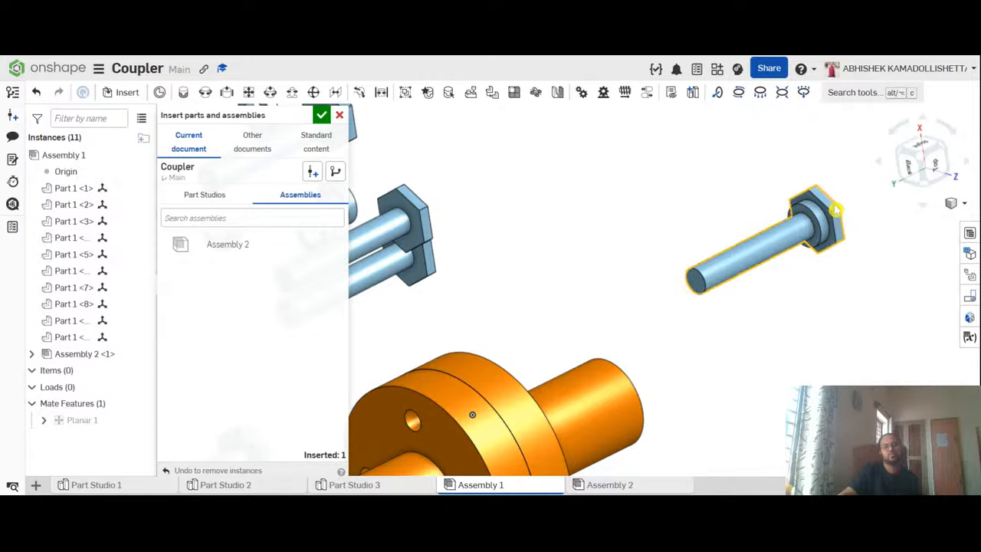
{"action": "scroll", "coordinate": [818, 238], "scroll_direction": "down", "scroll_amount": 2}
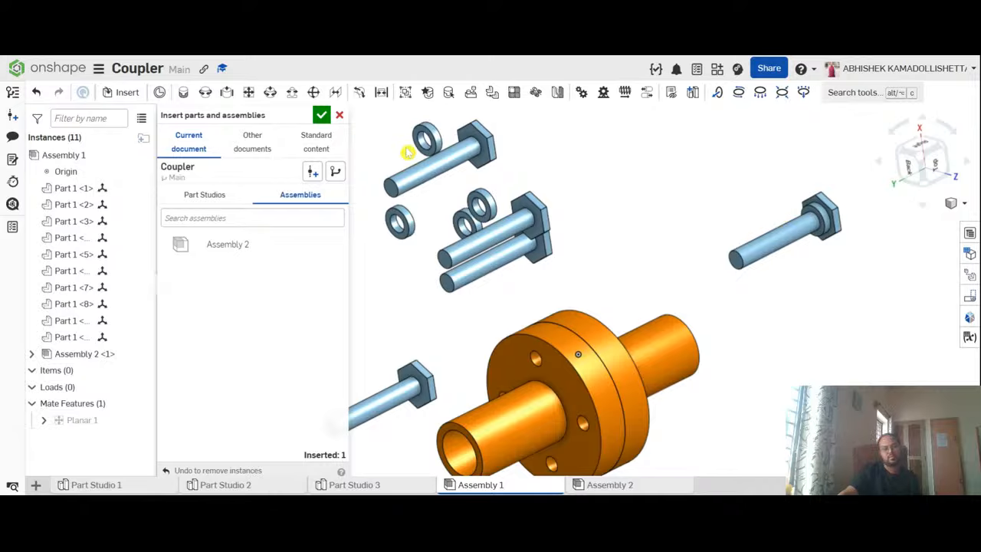
{"action": "left_click", "coordinate": [321, 115]}
{"action": "key", "text": "f"}
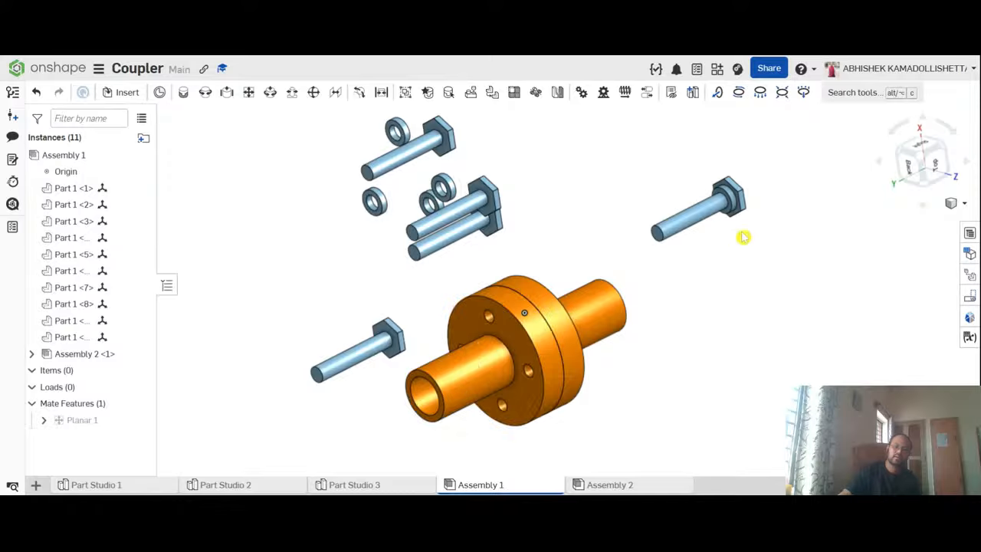
Step: Check that the inserted bolt and its ring select together as one subassembly, and clear the selection
{"action": "scroll", "coordinate": [735, 247], "scroll_direction": "down", "scroll_amount": 2}
{"action": "scroll", "coordinate": [735, 265], "scroll_direction": "up", "scroll_amount": 2}
{"action": "scroll", "coordinate": [739, 284], "scroll_direction": "down", "scroll_amount": 1}
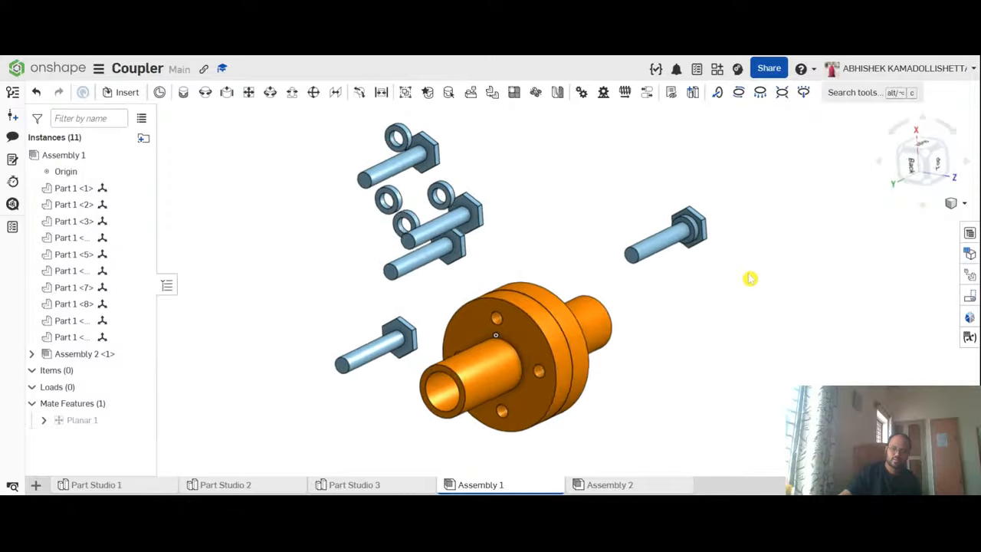
{"action": "left_click_drag", "start_coordinate": [806, 265], "coordinate": [630, 160]}
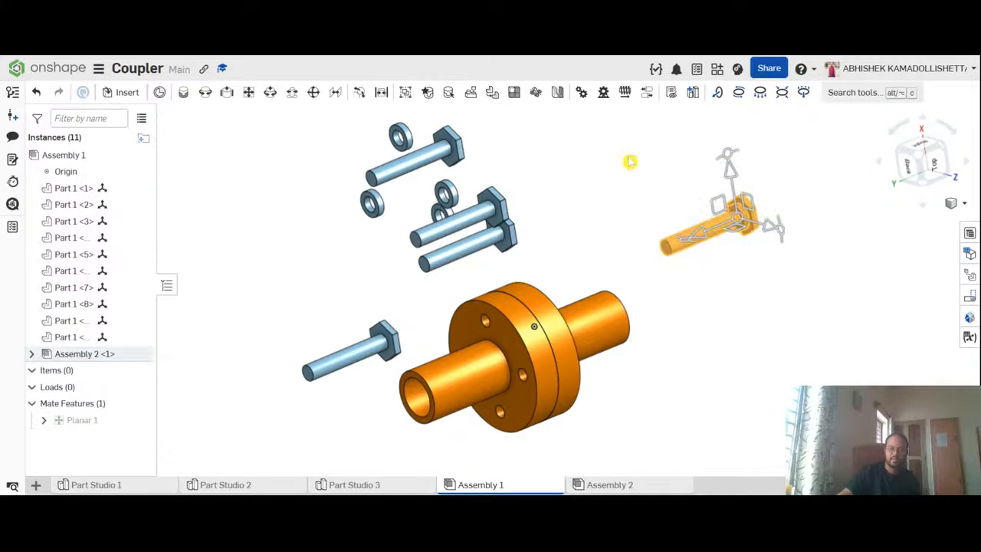
{"action": "left_click", "coordinate": [639, 176]}
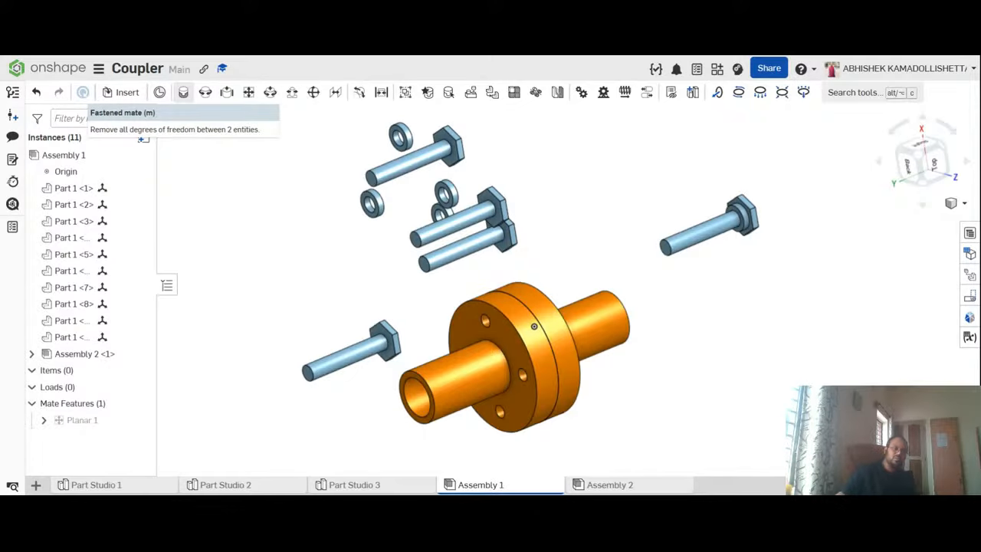
Step: Start a Fastened mate using the centre of the subassembly ring's exposed shank-side face as the first mate connector
{"action": "left_click", "coordinate": [183, 92]}
{"action": "scroll", "coordinate": [694, 283], "scroll_direction": "up", "scroll_amount": 3}
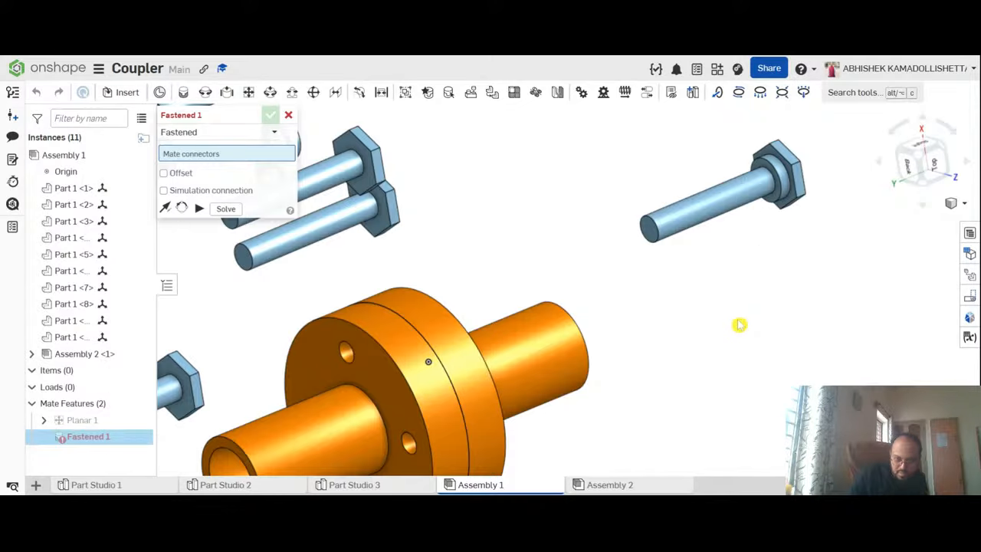
{"action": "mouse_move", "coordinate": [740, 325]}
{"action": "right_mouse_down"}
{"action": "mouse_move", "coordinate": [758, 309]}
{"action": "mouse_move", "coordinate": [769, 320]}
{"action": "mouse_move", "coordinate": [744, 318]}
{"action": "right_mouse_up"}
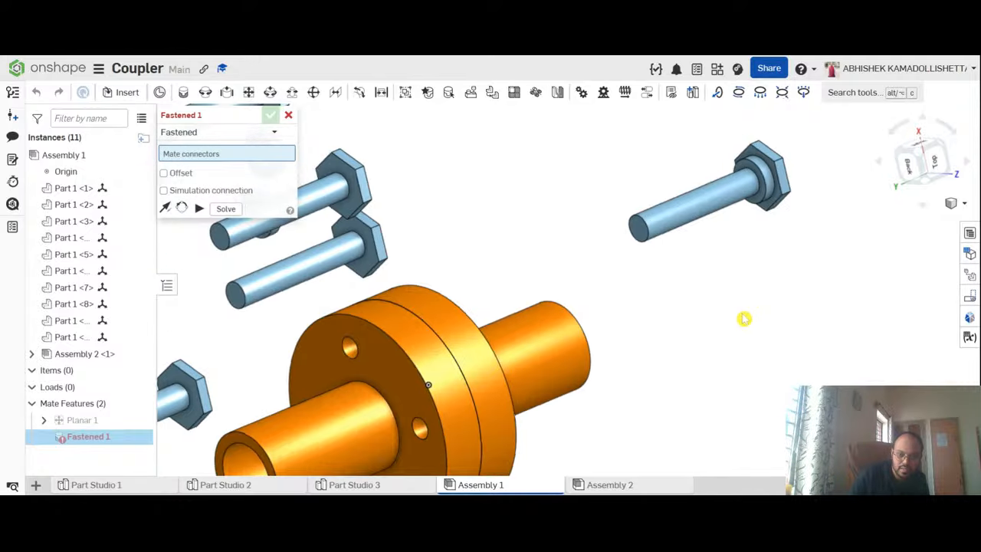
{"action": "scroll", "coordinate": [753, 184], "scroll_direction": "up", "scroll_amount": 3}
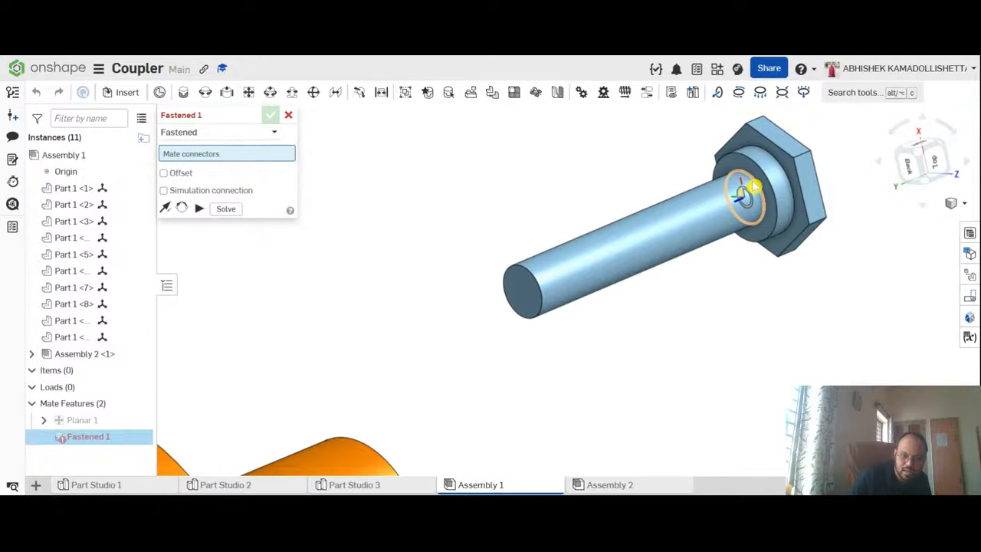
{"action": "scroll", "coordinate": [754, 186], "scroll_direction": "up", "scroll_amount": 4}
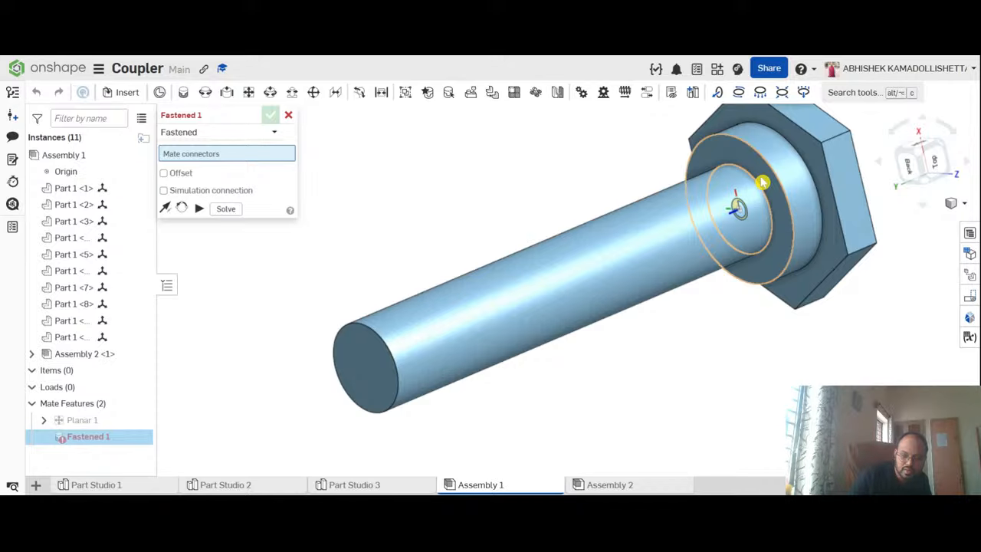
{"action": "left_click", "coordinate": [763, 184]}
Step: Complete the Fastened mate at the centre of an upper bolt hole on the hub's outer flange face
{"action": "scroll", "coordinate": [771, 322], "scroll_direction": "down", "scroll_amount": 5}
{"action": "scroll", "coordinate": [684, 358], "scroll_direction": "up", "scroll_amount": 3}
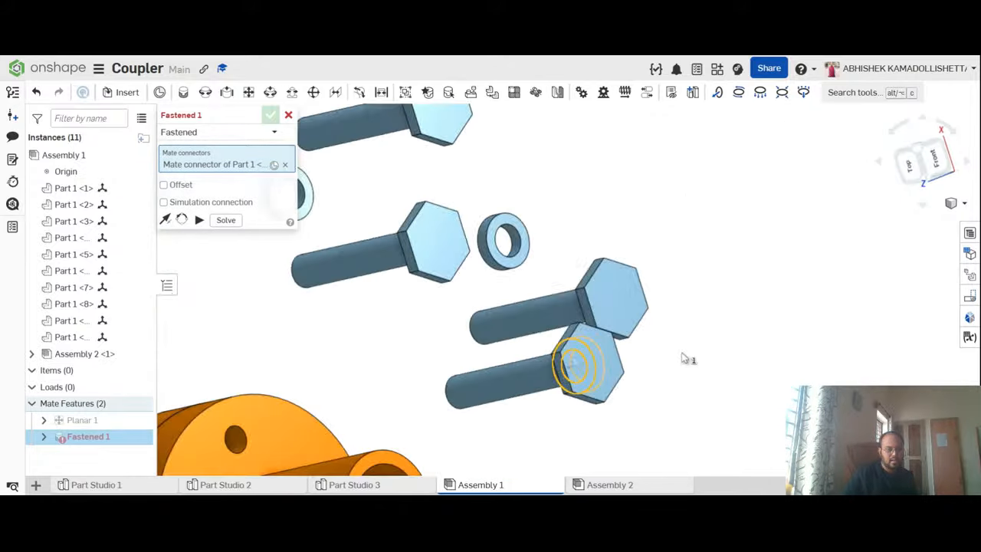
{"action": "scroll", "coordinate": [261, 396], "scroll_direction": "down", "scroll_amount": 3}
{"action": "scroll", "coordinate": [248, 424], "scroll_direction": "up", "scroll_amount": 6}
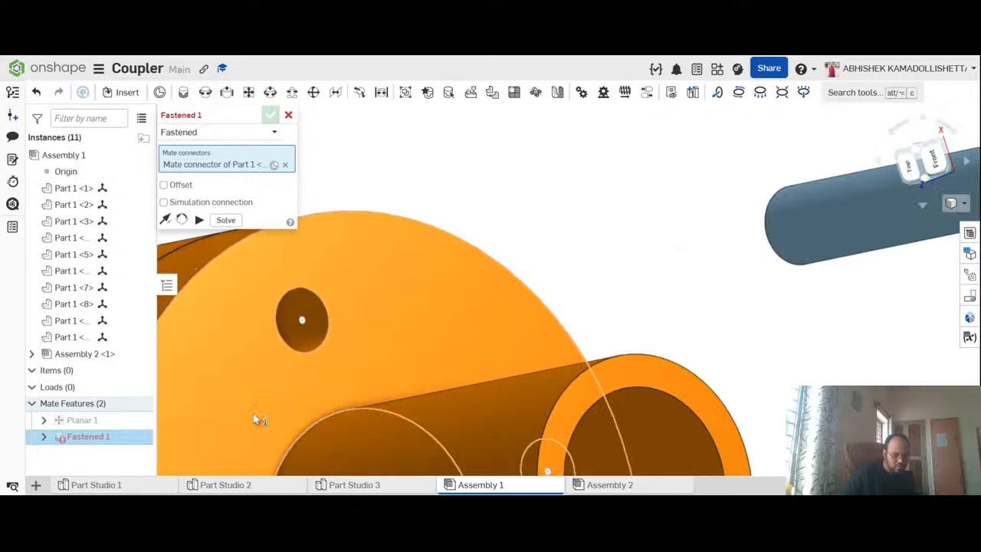
{"action": "left_click", "coordinate": [302, 318]}
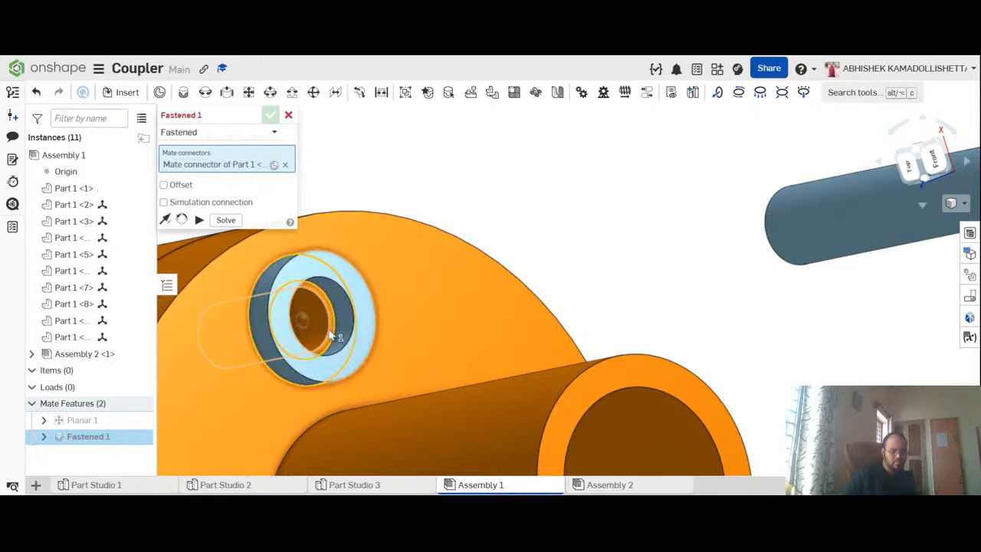
{"action": "scroll", "coordinate": [588, 335], "scroll_direction": "down", "scroll_amount": 4}
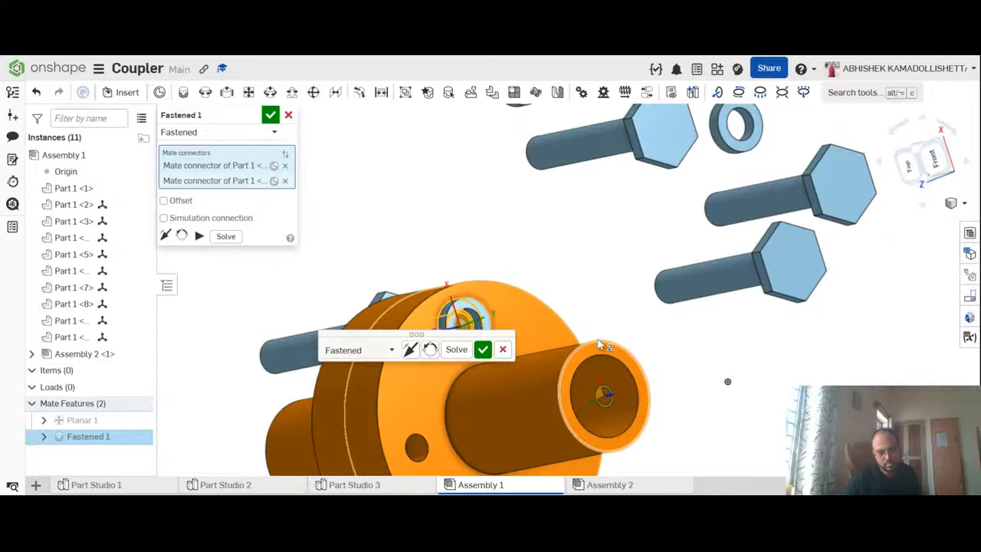
{"action": "right_click_drag", "start_coordinate": [639, 340], "coordinate": [657, 346]}
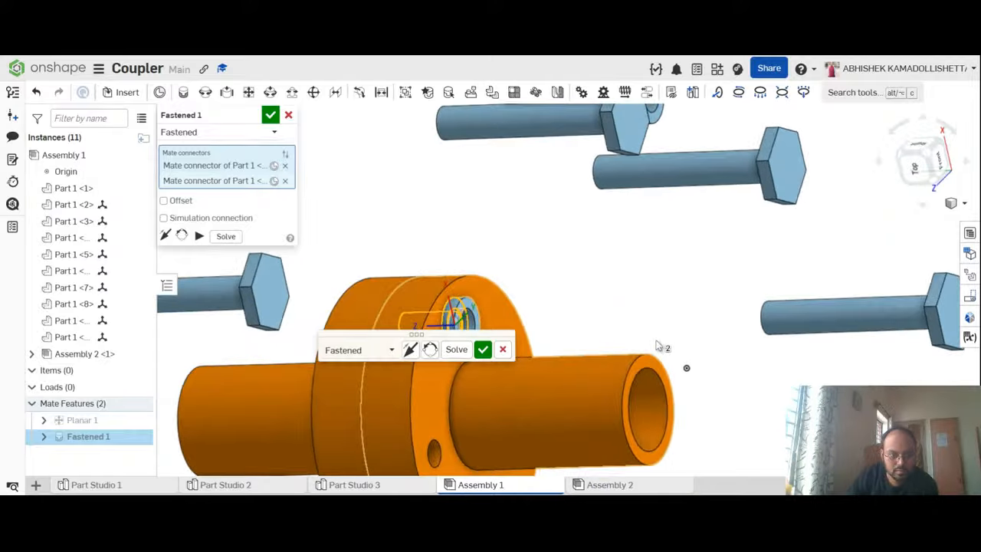
{"action": "left_click", "coordinate": [482, 349]}
Step: Examine from both sides how the bolt and its ring sit in the flange hole and where the shank emerges
{"action": "right_click_drag", "start_coordinate": [521, 350], "coordinate": [649, 327]}
{"action": "scroll", "coordinate": [689, 306], "scroll_direction": "down", "scroll_amount": 3}
{"action": "scroll", "coordinate": [736, 299], "scroll_direction": "up", "scroll_amount": 3}
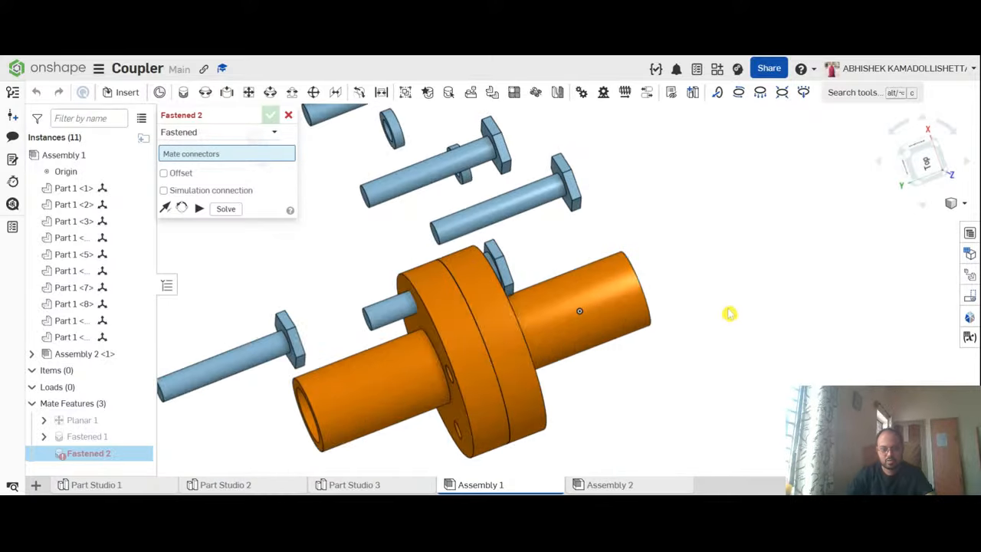
{"action": "right_click_drag", "start_coordinate": [697, 405], "coordinate": [775, 379]}
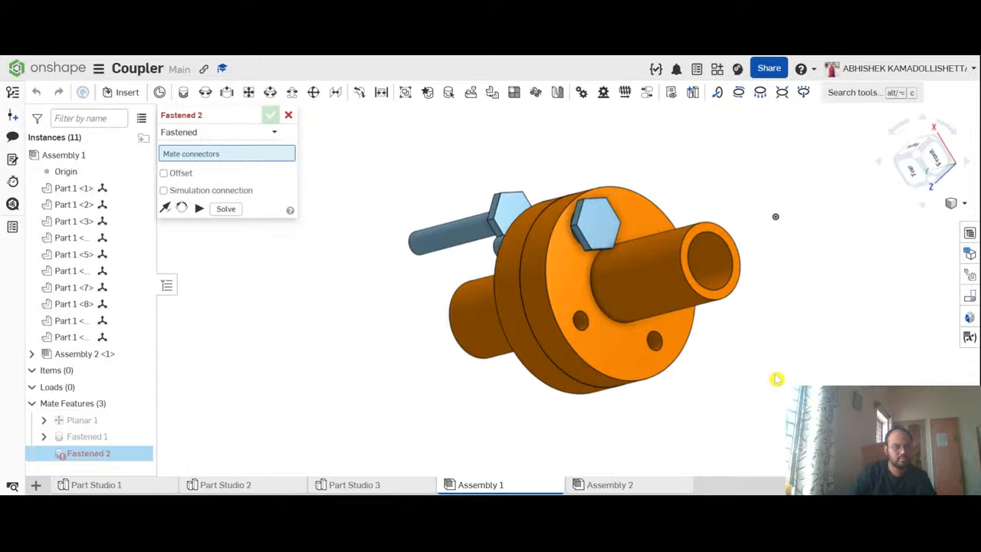
{"action": "scroll", "coordinate": [639, 328], "scroll_direction": "up", "scroll_amount": 3}
{"action": "mouse_move", "coordinate": [706, 407]}
{"action": "right_mouse_down"}
{"action": "mouse_move", "coordinate": [753, 410]}
{"action": "mouse_move", "coordinate": [713, 413]}
{"action": "mouse_move", "coordinate": [744, 411]}
{"action": "mouse_move", "coordinate": [718, 396]}
{"action": "right_mouse_up"}
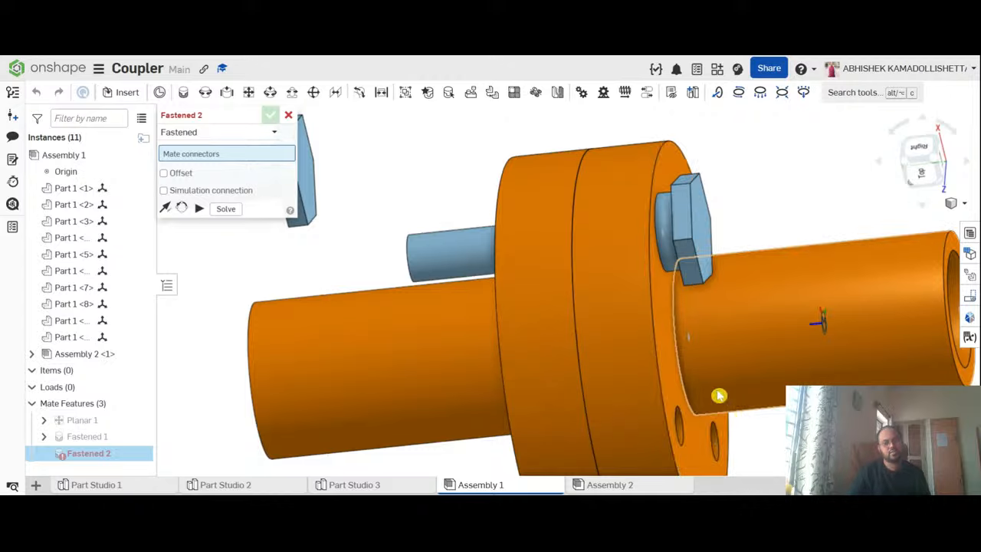
{"action": "scroll", "coordinate": [690, 359], "scroll_direction": "down", "scroll_amount": 5}
{"action": "right_click_drag", "start_coordinate": [809, 283], "coordinate": [839, 281]}
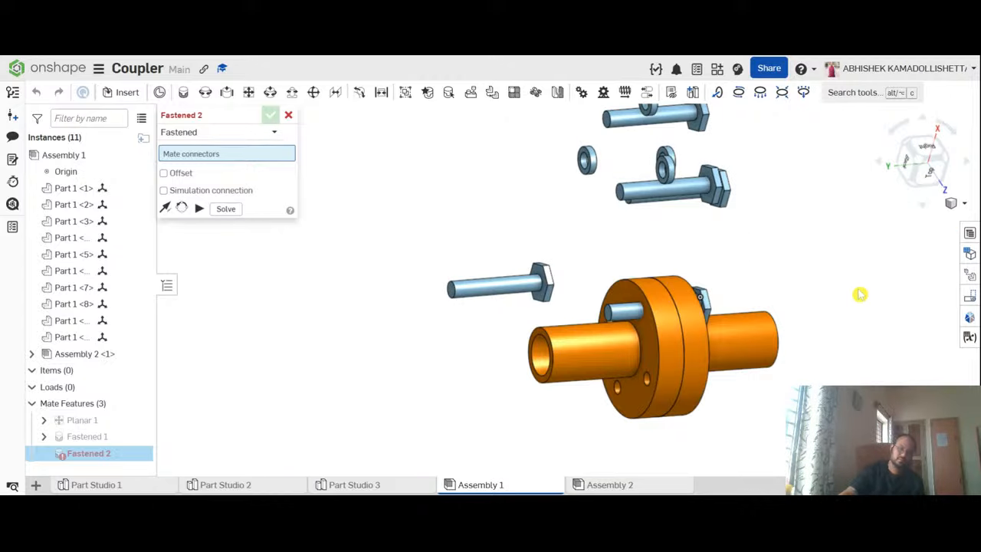
{"action": "middle_click_drag", "start_coordinate": [860, 292], "coordinate": [757, 274]}
{"action": "scroll", "coordinate": [737, 292], "scroll_direction": "up", "scroll_amount": 2}
{"action": "right_click_drag", "start_coordinate": [759, 274], "coordinate": [679, 256]}
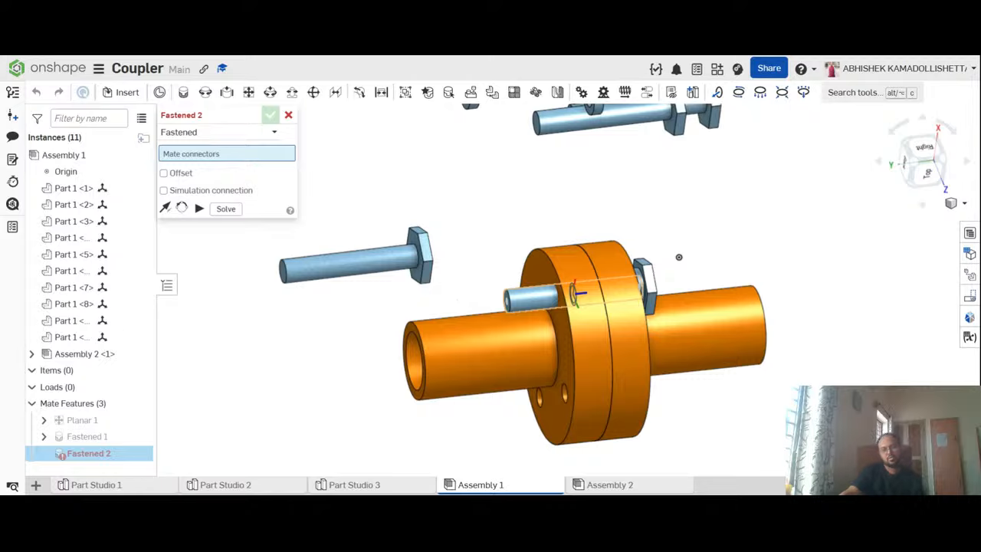
{"action": "scroll", "coordinate": [678, 257], "scroll_direction": "down", "scroll_amount": 3}
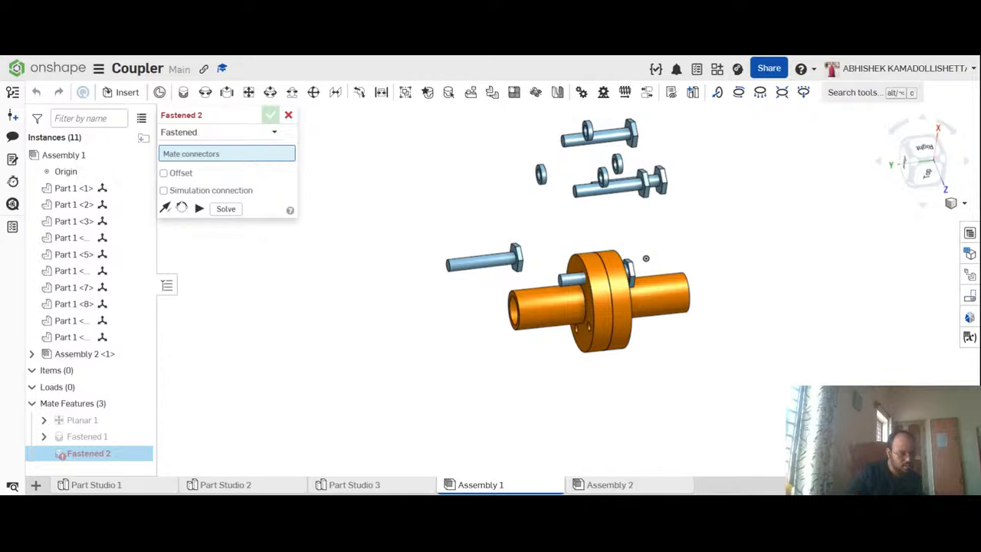
{"action": "scroll", "coordinate": [567, 280], "scroll_direction": "up", "scroll_amount": 5}
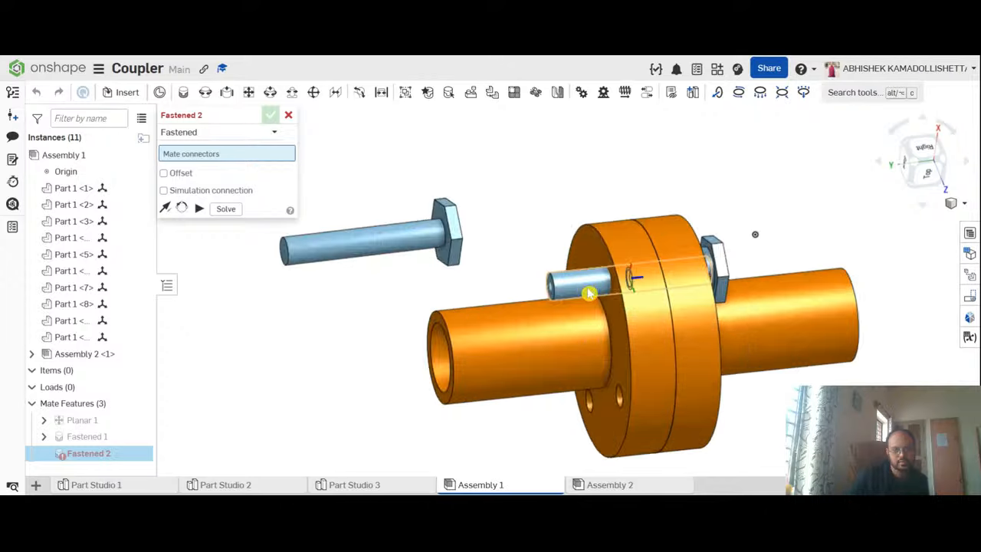
{"action": "right_click_drag", "start_coordinate": [831, 238], "coordinate": [736, 232]}
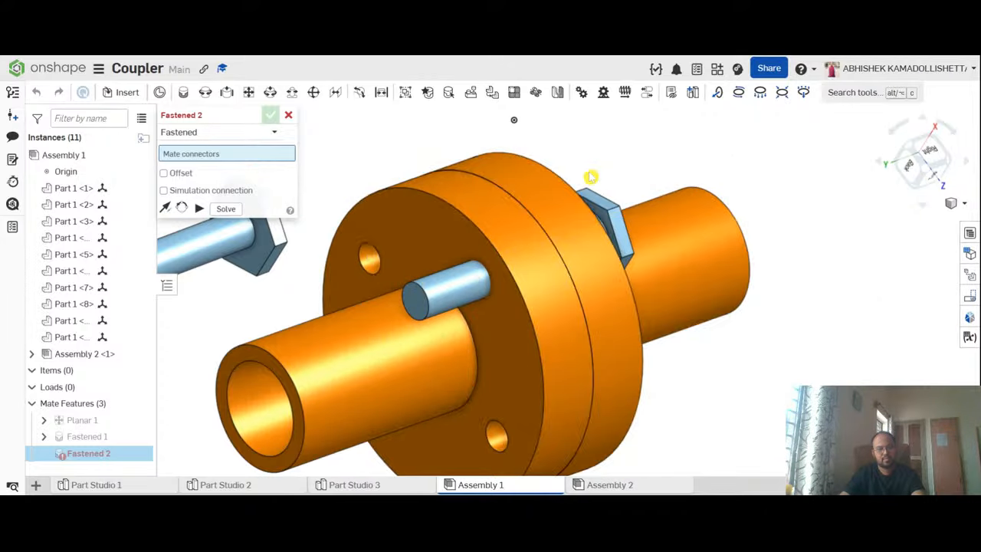
Step: Cancel the empty mate and move one loose ring from the spare bolts into the free space near the flanges
{"action": "scroll", "coordinate": [591, 176], "scroll_direction": "down", "scroll_amount": 5}
{"action": "scroll", "coordinate": [575, 181], "scroll_direction": "up", "scroll_amount": 5}
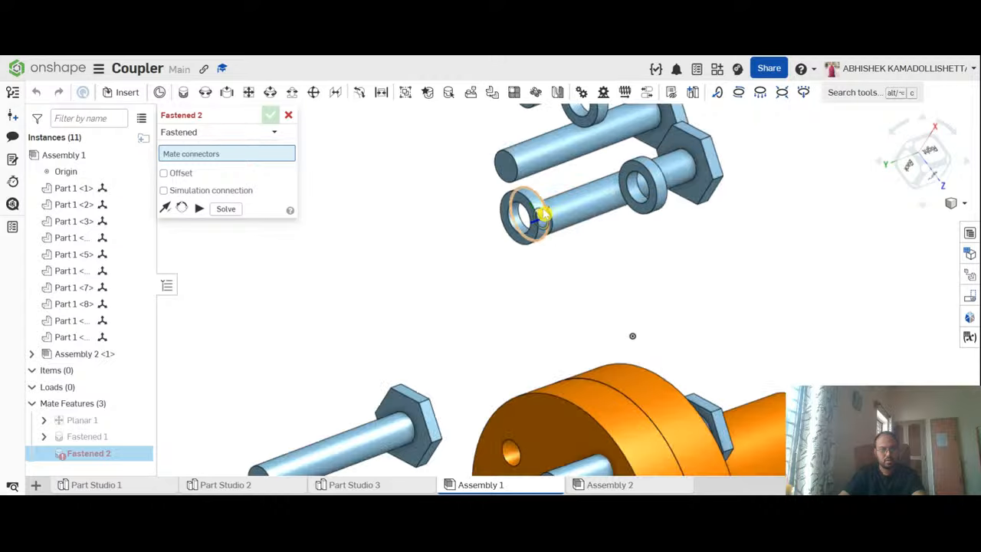
{"action": "scroll", "coordinate": [529, 211], "scroll_direction": "up", "scroll_amount": 2}
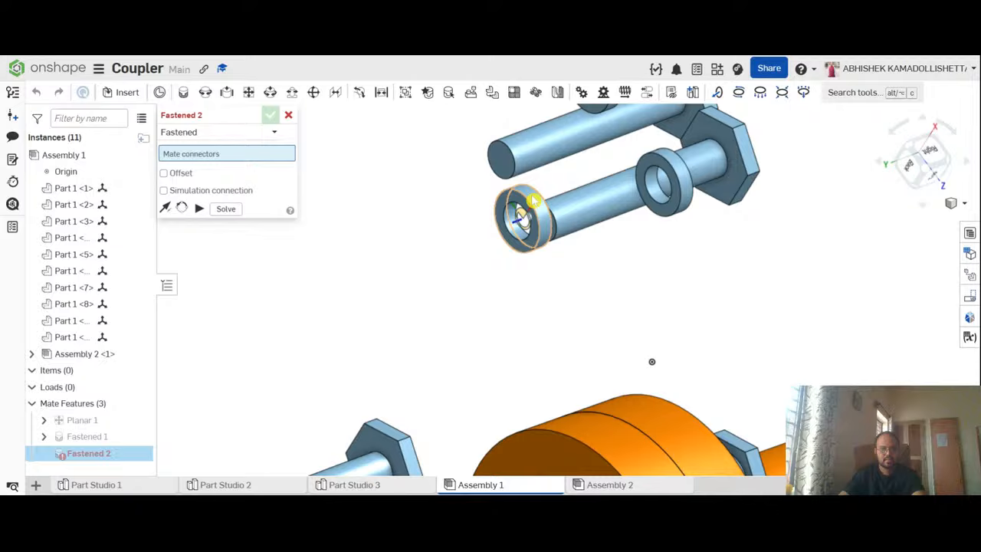
{"action": "left_click", "coordinate": [288, 115]}
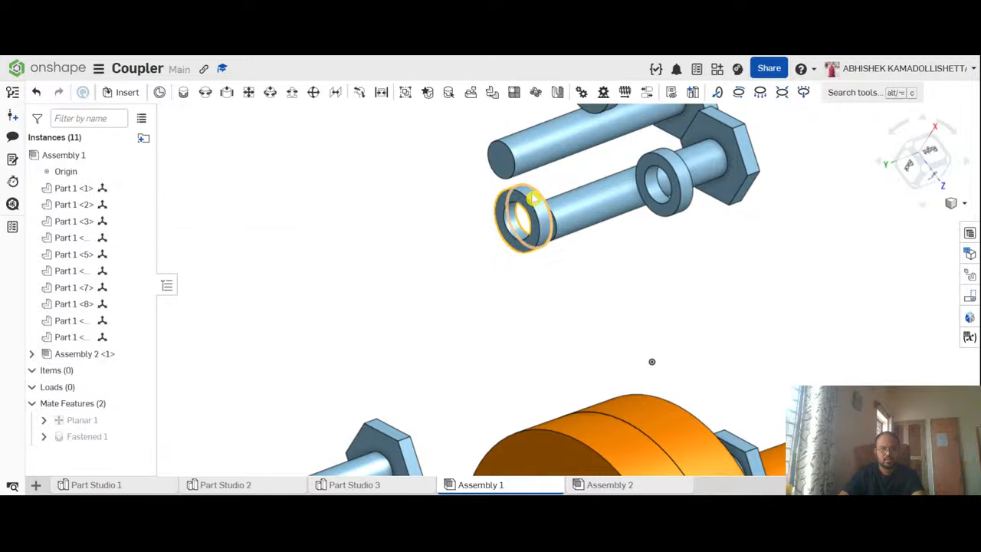
{"action": "left_click_drag", "start_coordinate": [535, 199], "coordinate": [502, 333]}
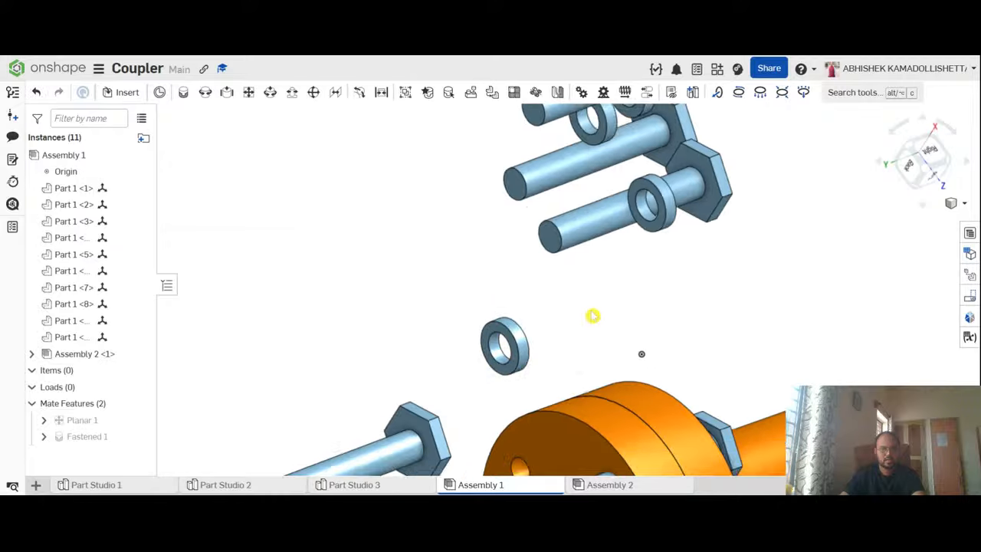
{"action": "scroll", "coordinate": [592, 315], "scroll_direction": "down", "scroll_amount": 3}
Step: Start a Fastened mate using the separated ring's bore centre at its flange-side face as the first mate connector
{"action": "left_click", "coordinate": [183, 92]}
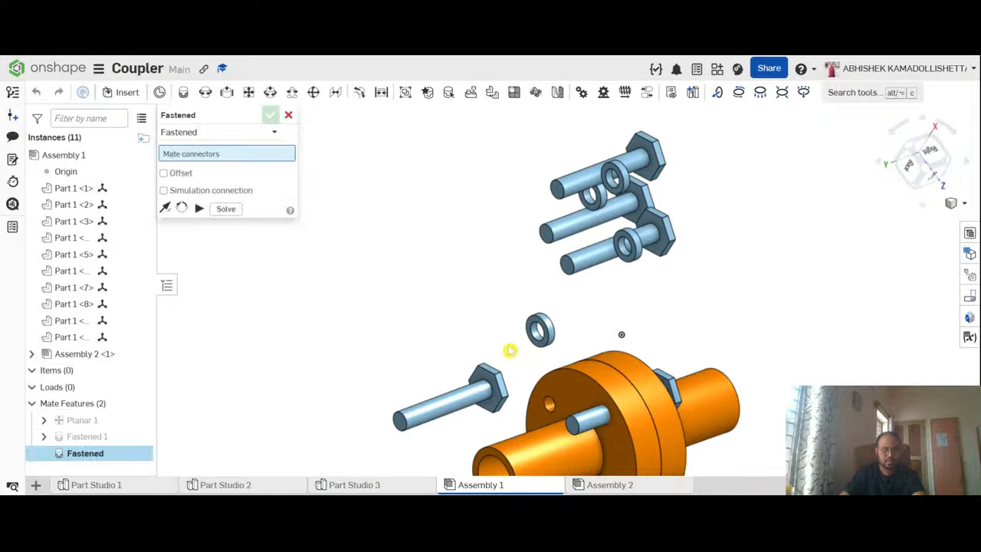
{"action": "scroll", "coordinate": [510, 350], "scroll_direction": "up", "scroll_amount": 5}
{"action": "middle_click_drag", "start_coordinate": [727, 317], "coordinate": [731, 241]}
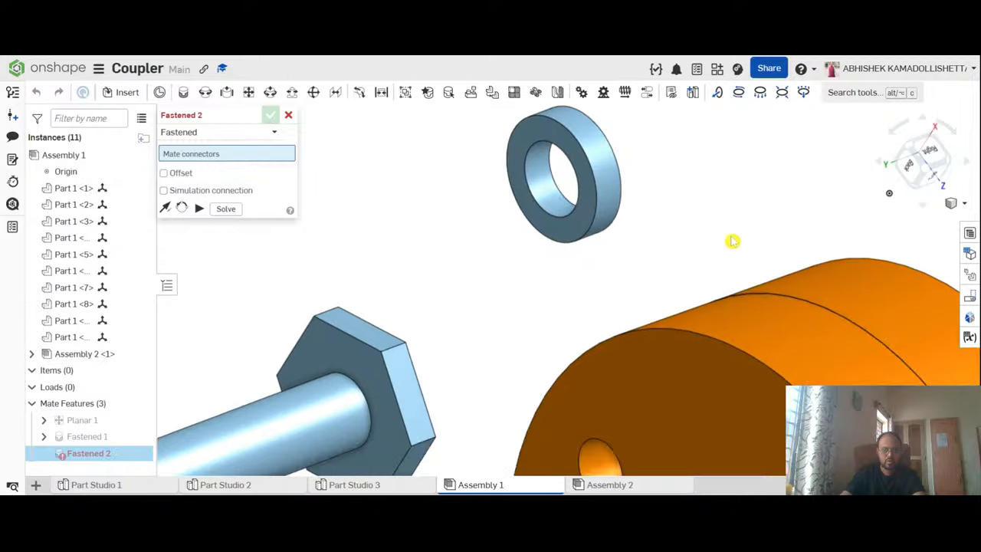
{"action": "scroll", "coordinate": [732, 241], "scroll_direction": "down", "scroll_amount": 8}
{"action": "middle_click_drag", "start_coordinate": [635, 250], "coordinate": [659, 246]}
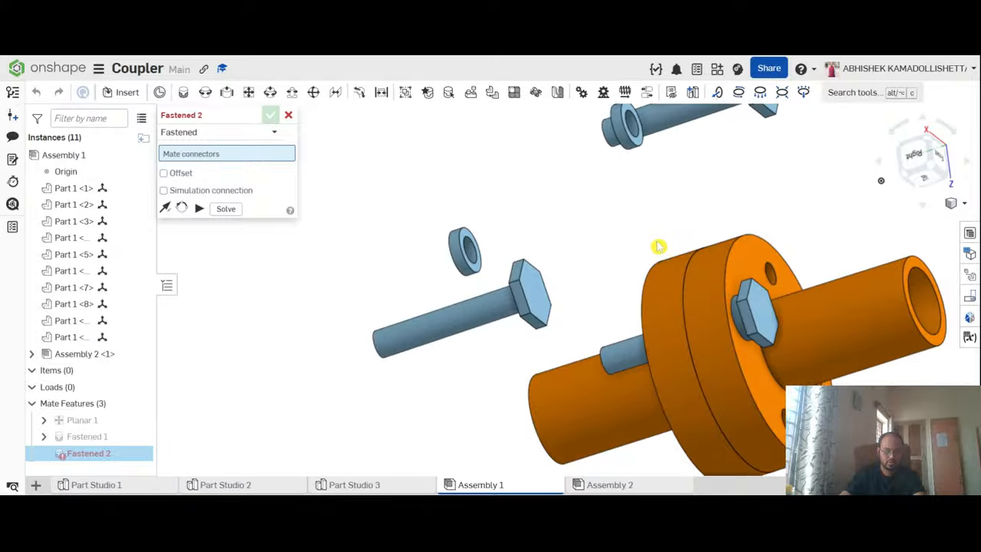
{"action": "scroll", "coordinate": [475, 243], "scroll_direction": "up", "scroll_amount": 5}
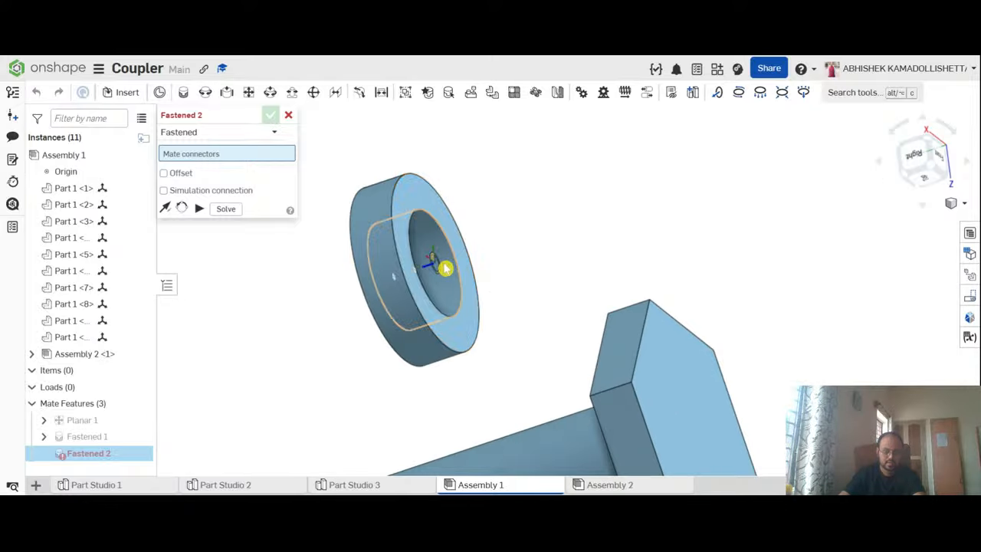
{"action": "left_click", "coordinate": [447, 268]}
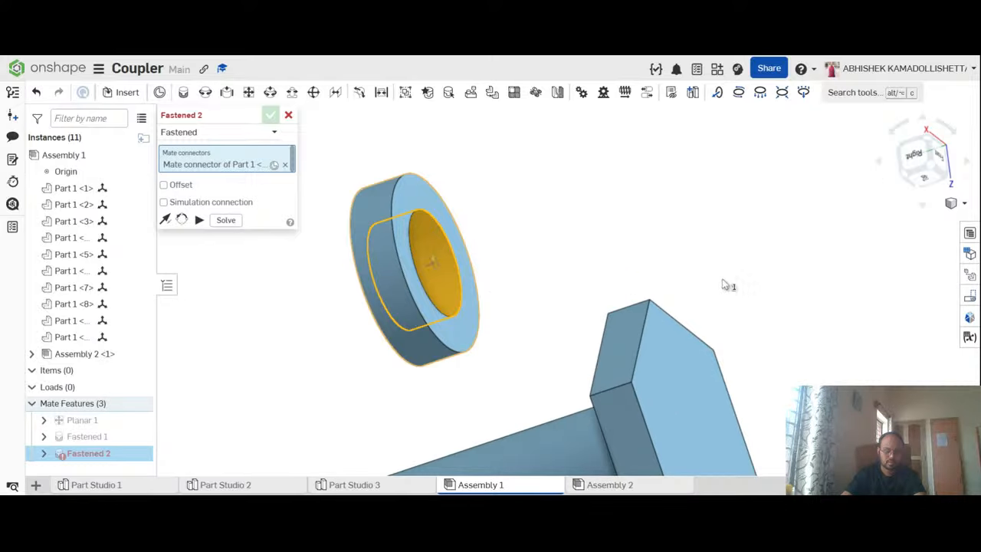
Step: Complete the Fastened mate at the hole centre on the outer flange face where the shank emerges, seating the ring around it
{"action": "scroll", "coordinate": [728, 295], "scroll_direction": "down", "scroll_amount": 5}
{"action": "right_click_drag", "start_coordinate": [803, 361], "coordinate": [723, 285]}
{"action": "scroll", "coordinate": [758, 303], "scroll_direction": "up", "scroll_amount": 3}
{"action": "scroll", "coordinate": [771, 318], "scroll_direction": "up", "scroll_amount": 2}
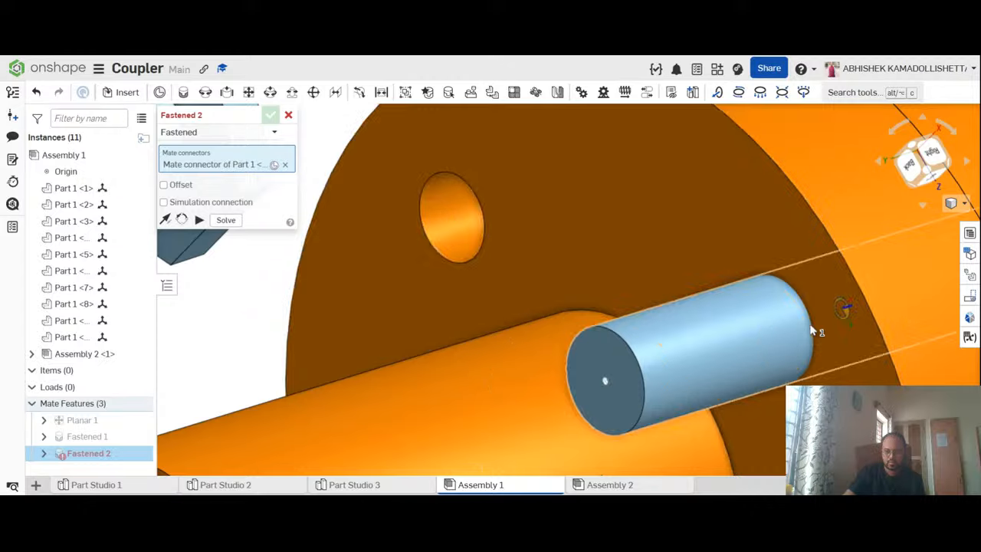
{"action": "scroll", "coordinate": [811, 326], "scroll_direction": "down", "scroll_amount": 5}
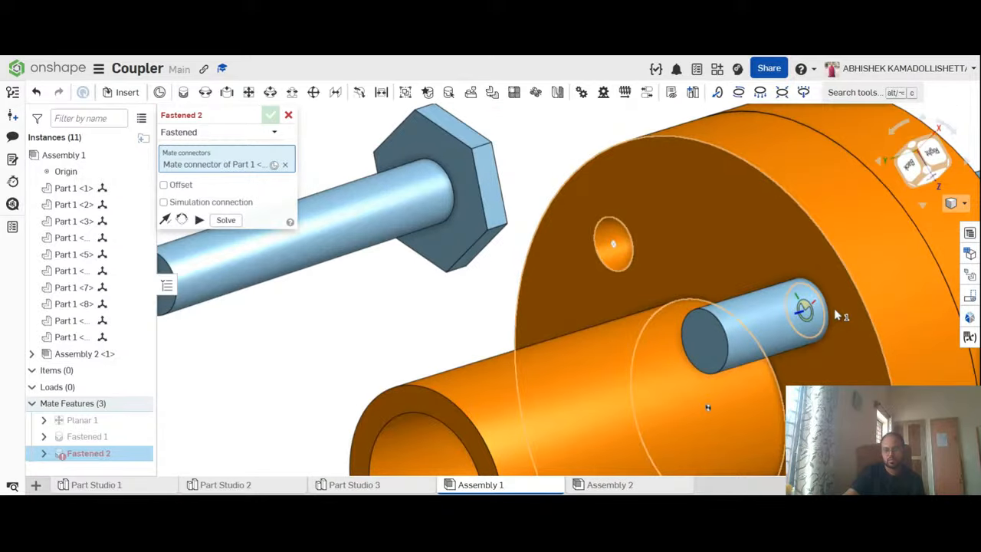
{"action": "left_click", "coordinate": [836, 314]}
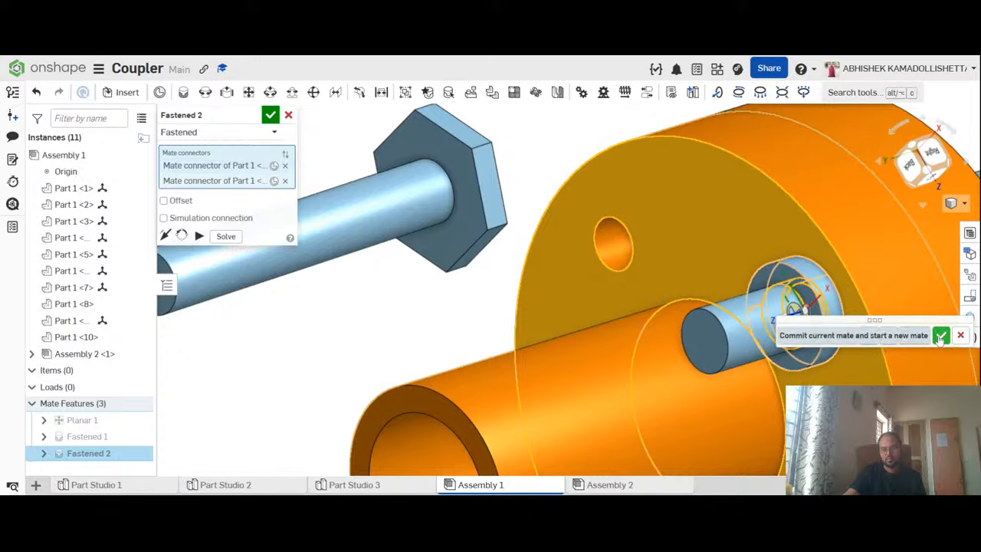
{"action": "left_click", "coordinate": [941, 335]}
{"action": "scroll", "coordinate": [831, 337], "scroll_direction": "down", "scroll_amount": 5}
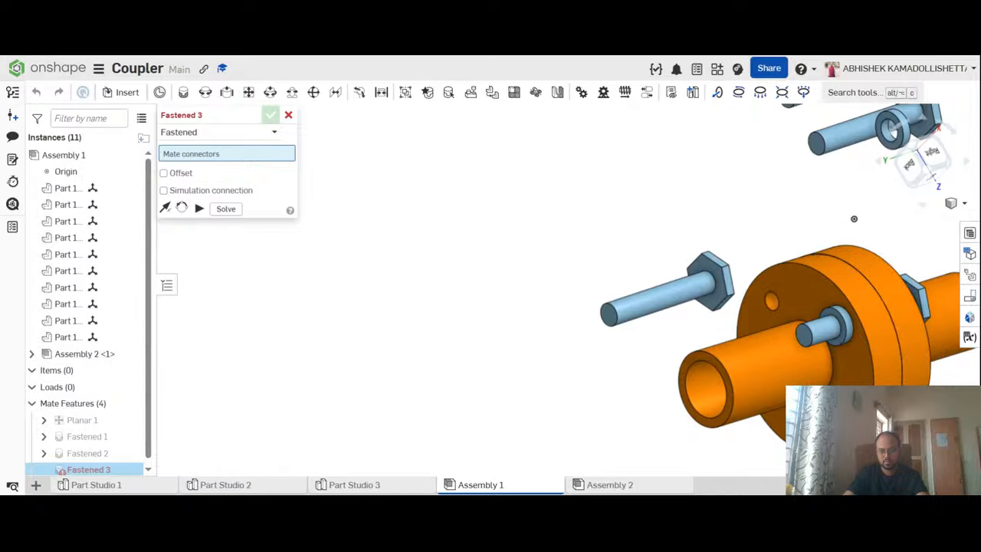
{"action": "key", "text": "f"}
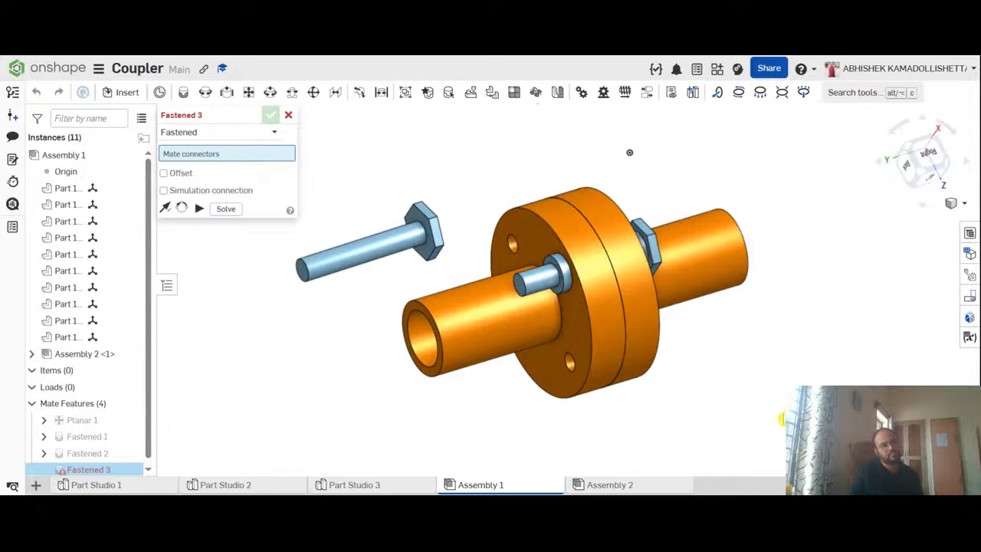
{"action": "scroll", "coordinate": [782, 419], "scroll_direction": "up", "scroll_amount": 2}
{"action": "scroll", "coordinate": [635, 150], "scroll_direction": "down", "scroll_amount": 2}
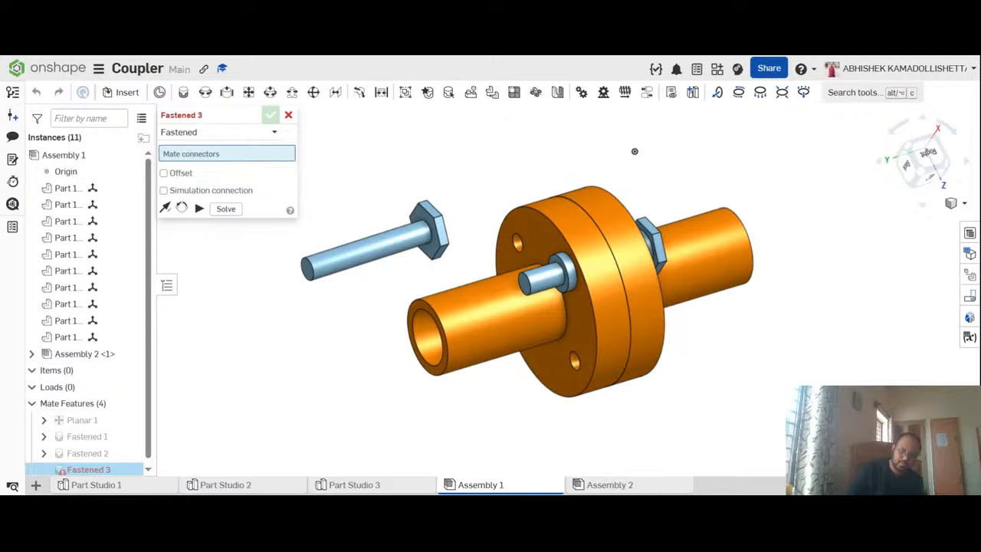
Step: Examine the ring seated on the bolt shank and the spare bolts and rings remaining beside the flanges
{"action": "scroll", "coordinate": [613, 172], "scroll_direction": "down", "scroll_amount": 2}
{"action": "scroll", "coordinate": [587, 197], "scroll_direction": "up", "scroll_amount": 3}
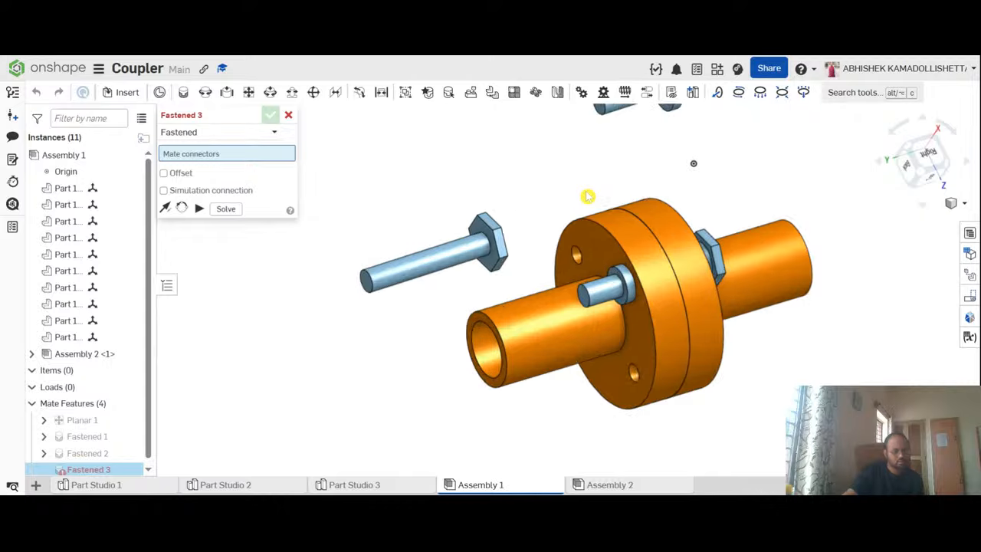
{"action": "right_click_drag", "start_coordinate": [856, 314], "coordinate": [886, 341]}
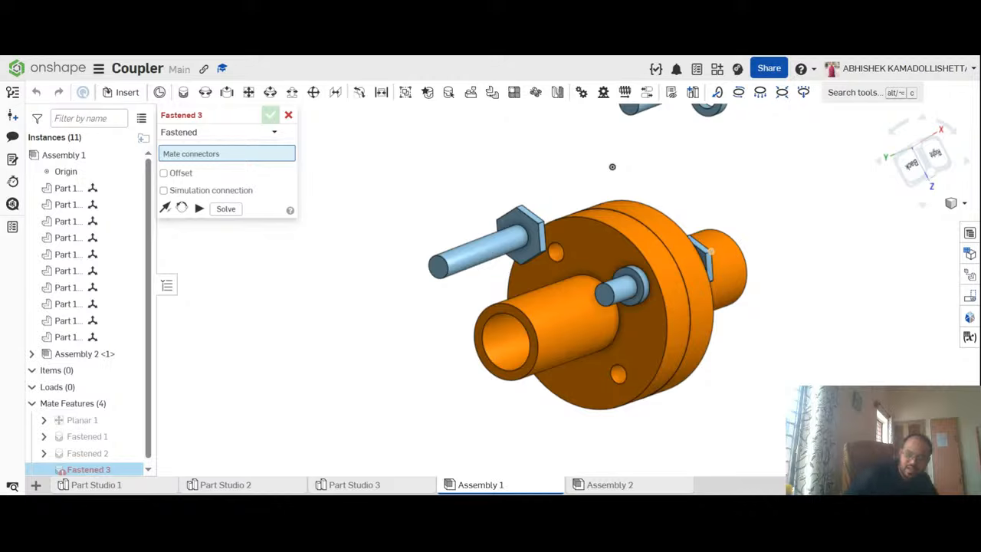
{"action": "scroll", "coordinate": [659, 173], "scroll_direction": "down", "scroll_amount": 5}
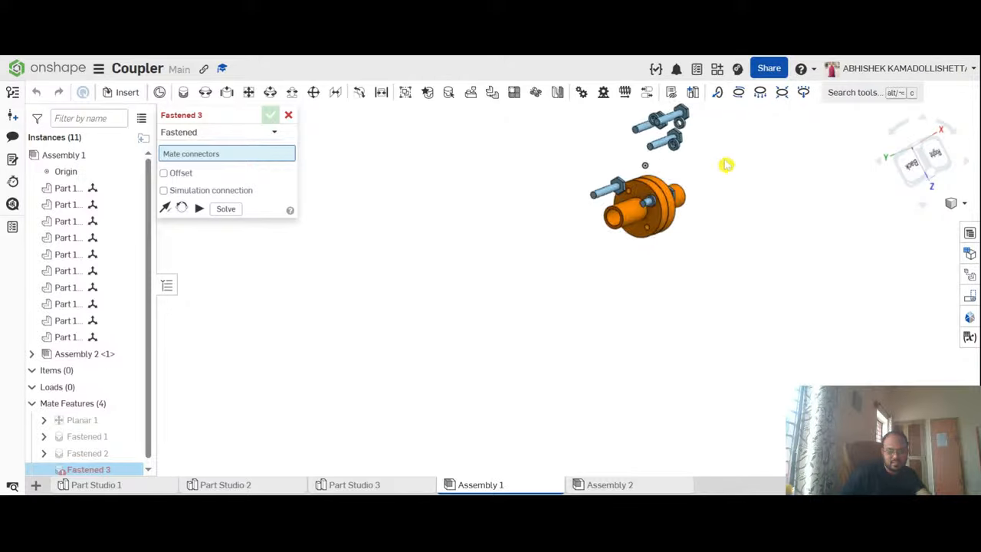
{"action": "scroll", "coordinate": [726, 164], "scroll_direction": "up", "scroll_amount": 5}
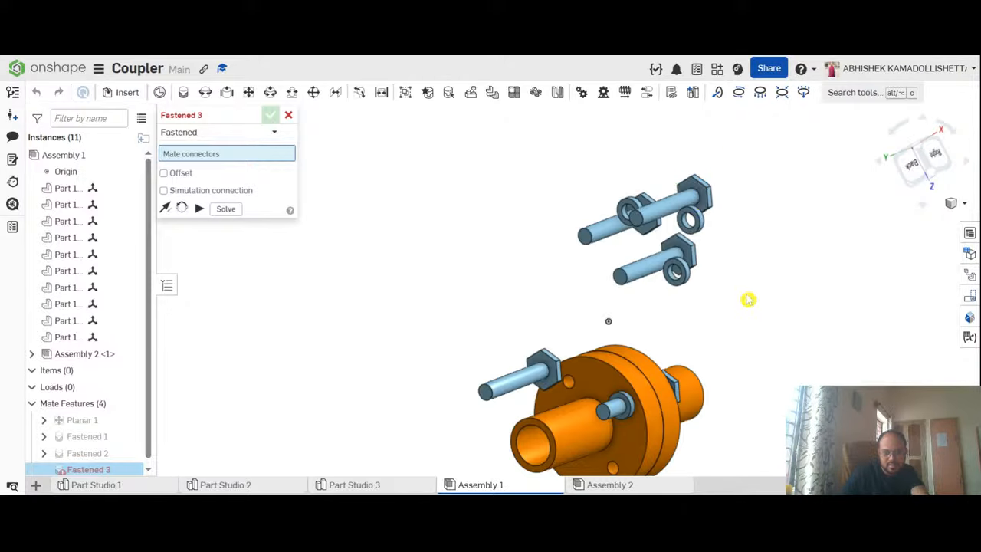
{"action": "scroll", "coordinate": [729, 301], "scroll_direction": "down", "scroll_amount": 3}
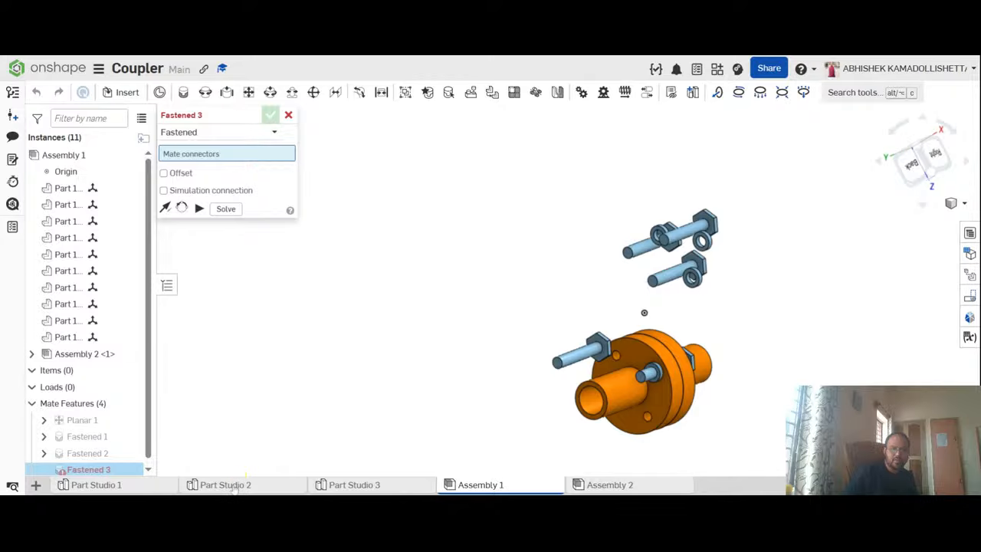
Step: Open Part Studio 2 and review the side count and diameter dimensions in the hexagonal bolt head's Sketch 1
{"action": "mouse_move", "coordinate": [234, 489]}
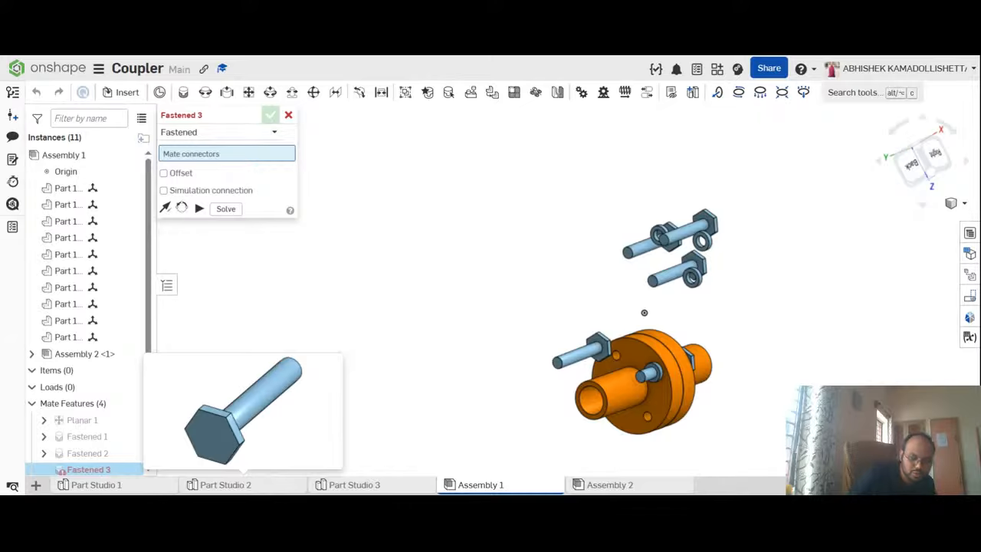
{"action": "left_click", "coordinate": [261, 485]}
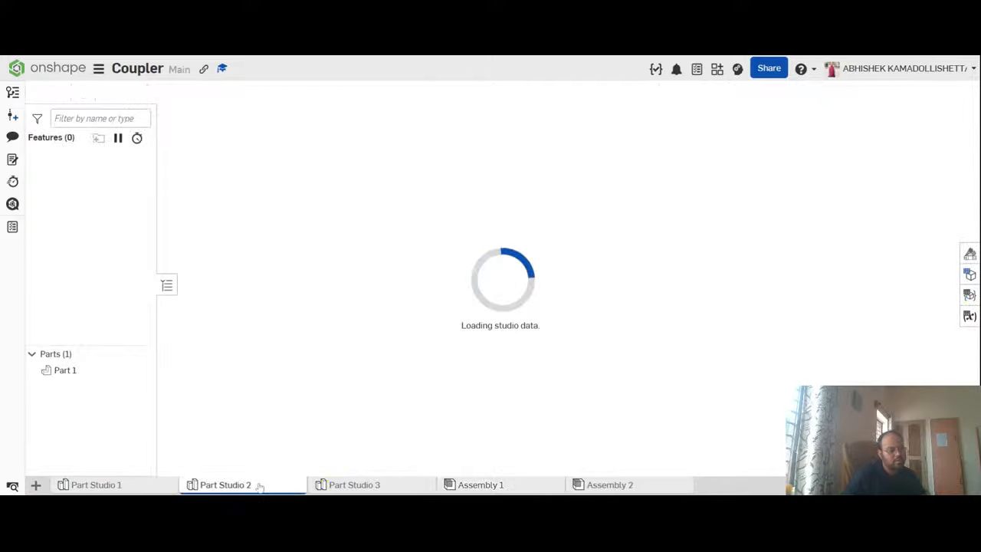
{"action": "scroll", "coordinate": [638, 244], "scroll_direction": "down", "scroll_amount": 2}
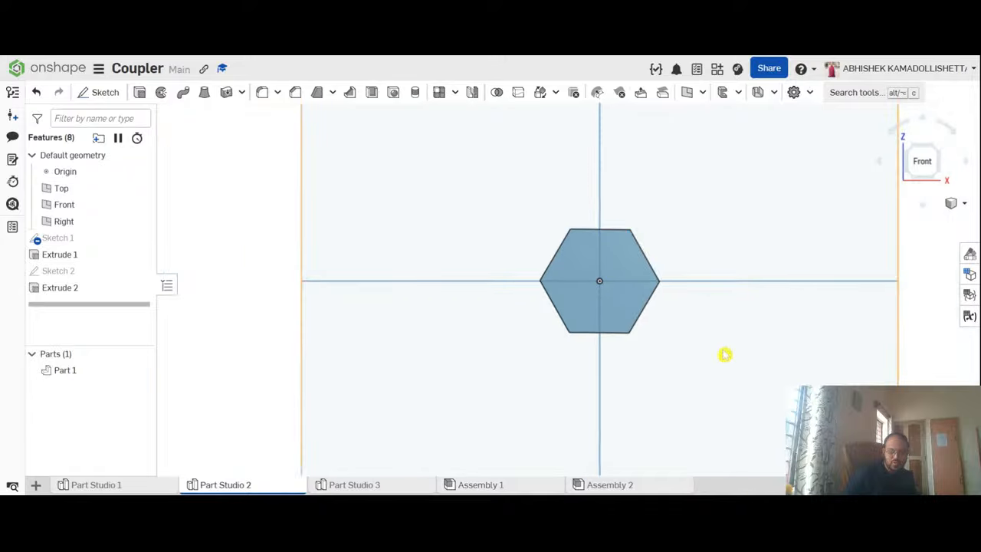
{"action": "mouse_move", "coordinate": [725, 353]}
{"action": "right_mouse_down"}
{"action": "mouse_move", "coordinate": [695, 350]}
{"action": "mouse_move", "coordinate": [709, 368]}
{"action": "mouse_move", "coordinate": [729, 361]}
{"action": "mouse_move", "coordinate": [719, 358]}
{"action": "right_mouse_up"}
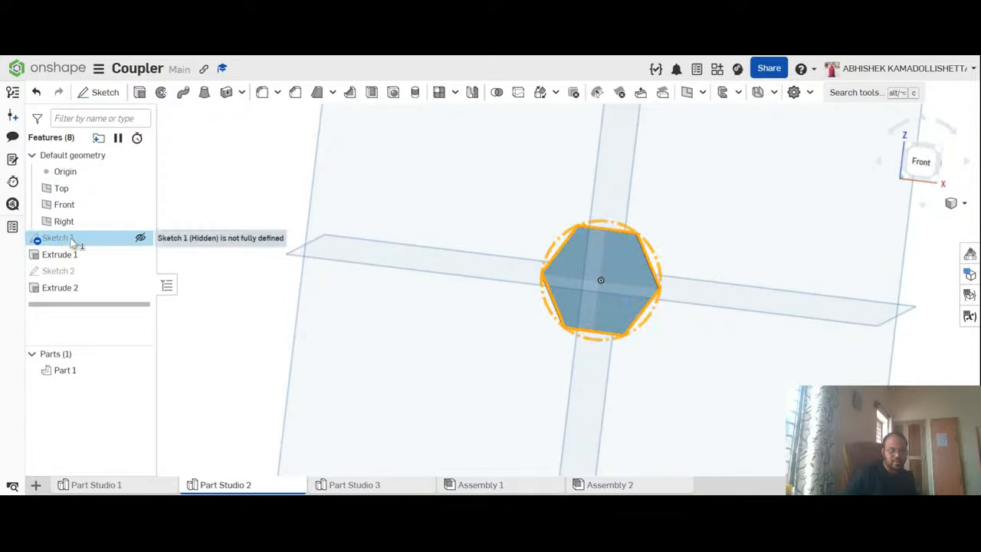
{"action": "double_click", "coordinate": [65, 240]}
{"action": "left_click", "coordinate": [925, 162]}
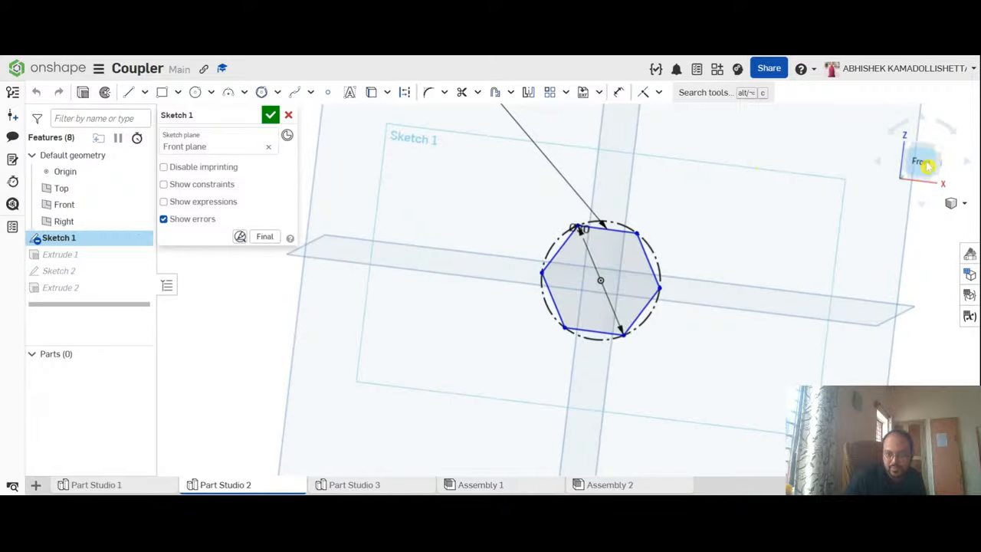
{"action": "scroll", "coordinate": [567, 279], "scroll_direction": "up", "scroll_amount": 4}
{"action": "scroll", "coordinate": [578, 282], "scroll_direction": "down", "scroll_amount": 6}
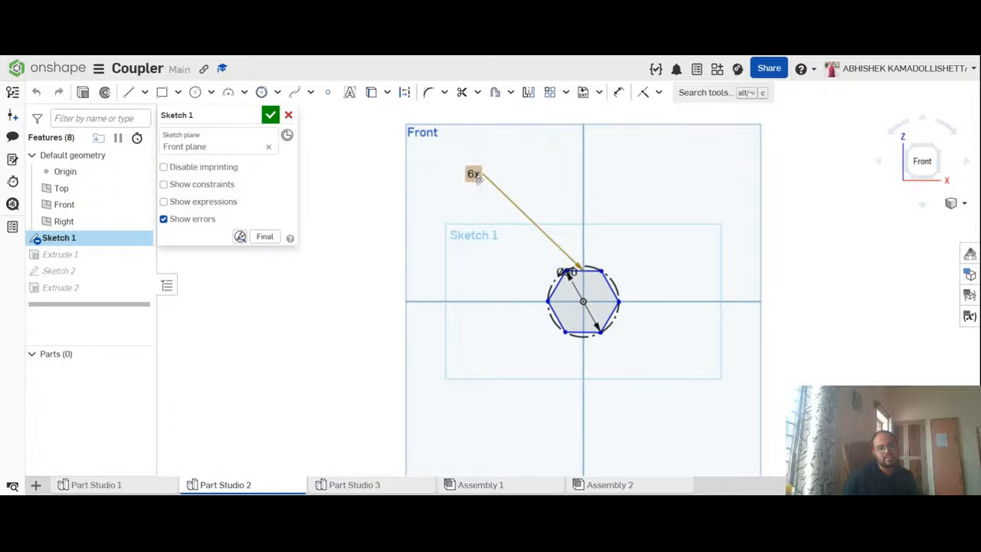
{"action": "scroll", "coordinate": [475, 174], "scroll_direction": "up", "scroll_amount": 3}
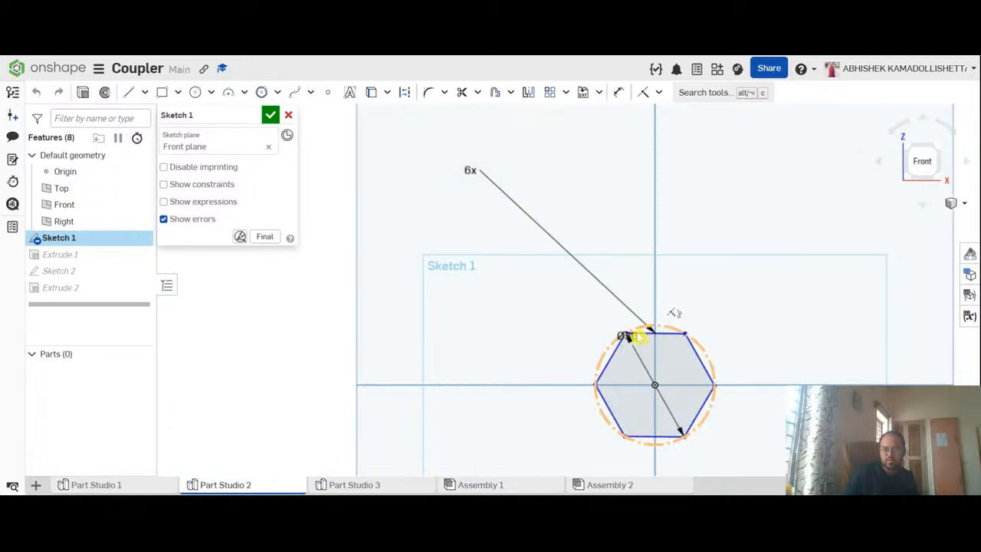
{"action": "scroll", "coordinate": [630, 339], "scroll_direction": "up", "scroll_amount": 3}
{"action": "scroll", "coordinate": [634, 344], "scroll_direction": "down", "scroll_amount": 4}
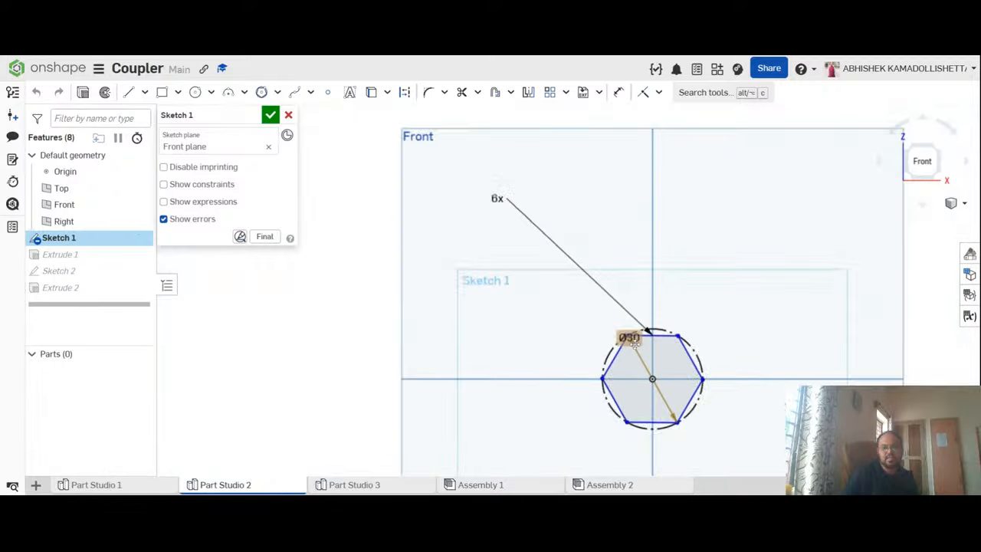
{"action": "left_click", "coordinate": [272, 116]}
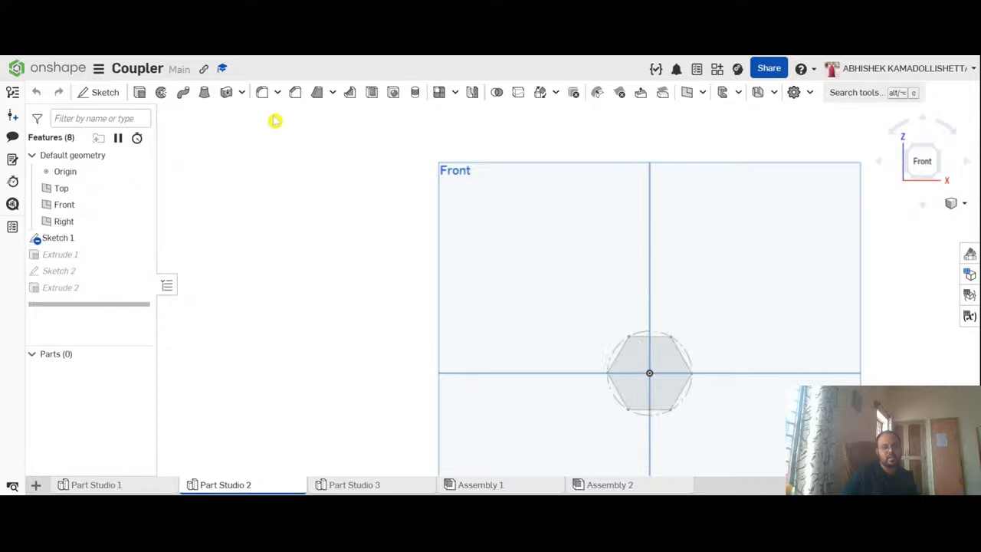
Step: Open the choices for adding a new element to the Coupler document
{"action": "left_click", "coordinate": [35, 484]}
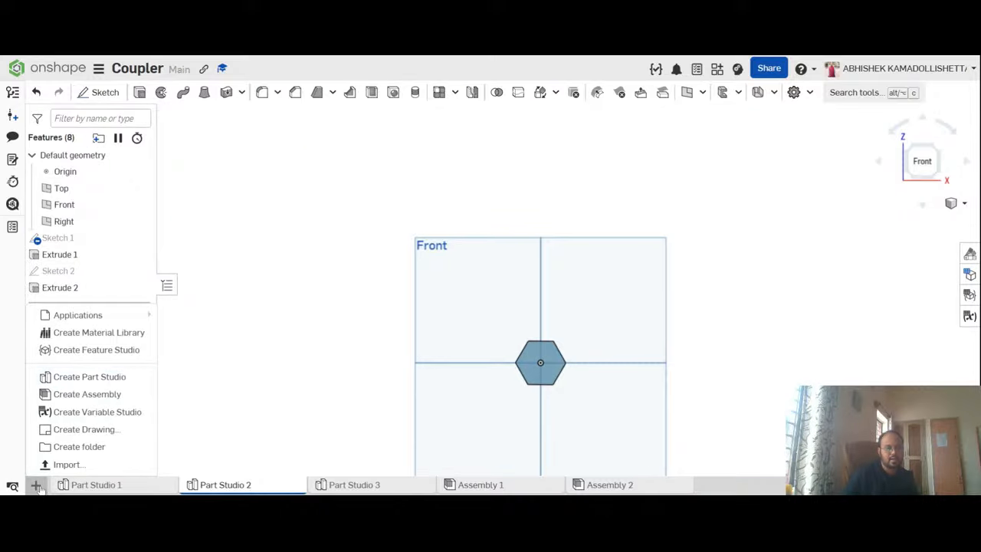
Step: Create a new Part Studio and review the hexagonal part in Part Studio 2 before returning to it
{"action": "left_click", "coordinate": [101, 378]}
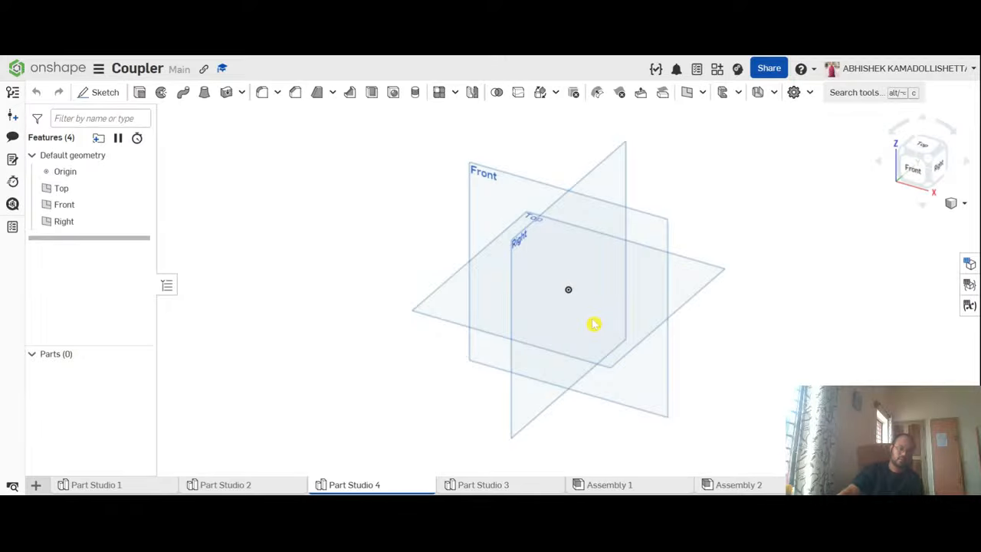
{"action": "scroll", "coordinate": [585, 337], "scroll_direction": "up", "scroll_amount": 2}
{"action": "scroll", "coordinate": [578, 222], "scroll_direction": "down", "scroll_amount": 3}
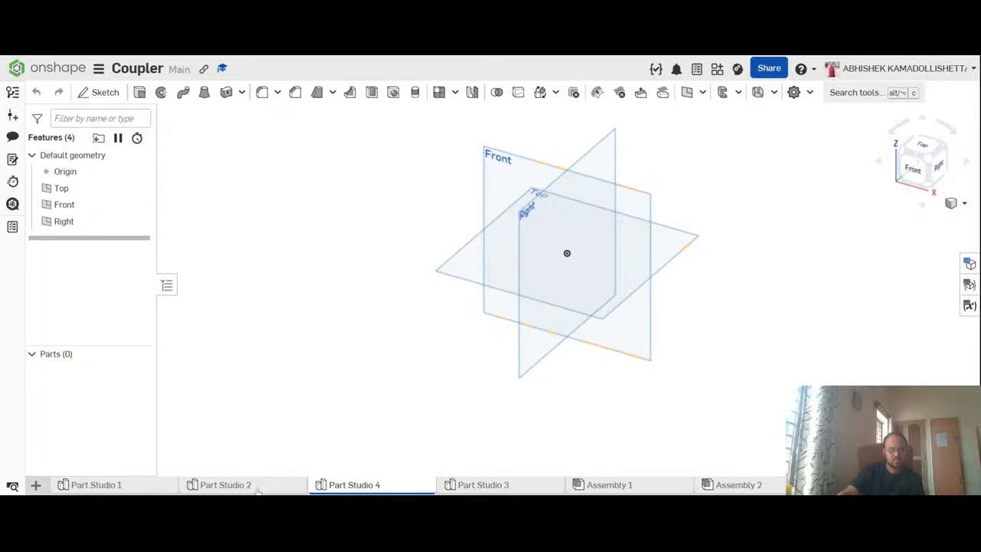
{"action": "left_click", "coordinate": [230, 484]}
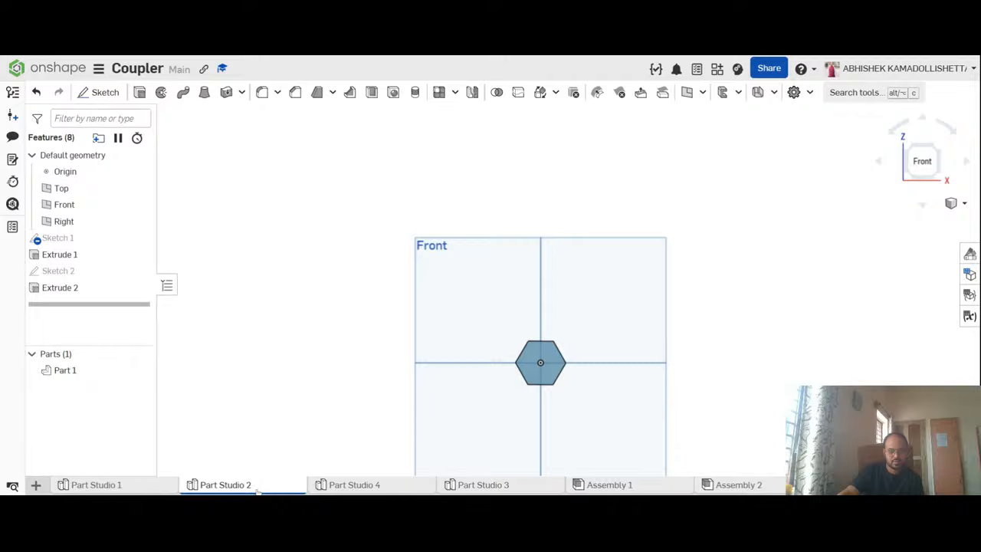
{"action": "left_click", "coordinate": [374, 487]}
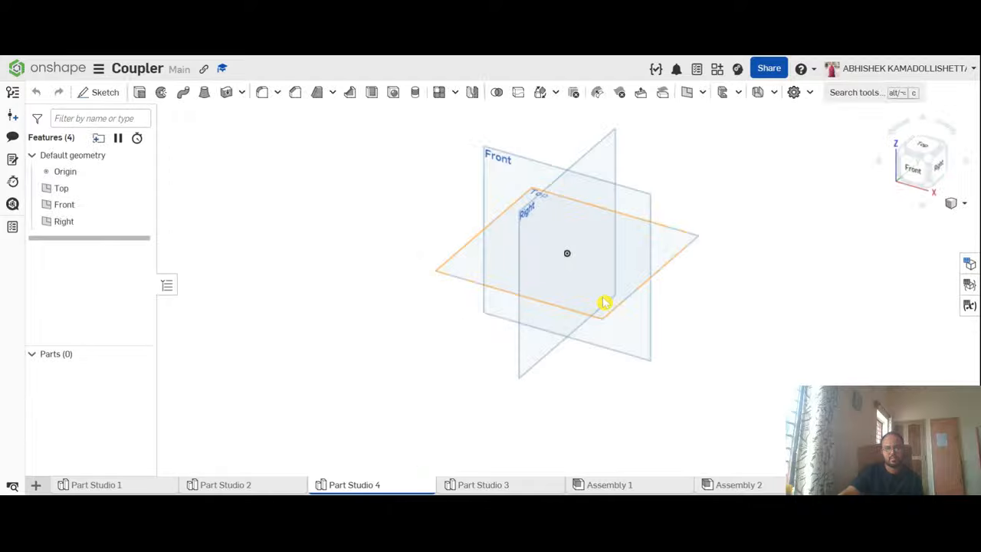
Step: Start a sketch on the Front plane and draw a six-sided circumscribed polygon centred on the origin, about 67.5 mm in circle diameter
{"action": "left_click", "coordinate": [518, 180]}
{"action": "left_click", "coordinate": [918, 175]}
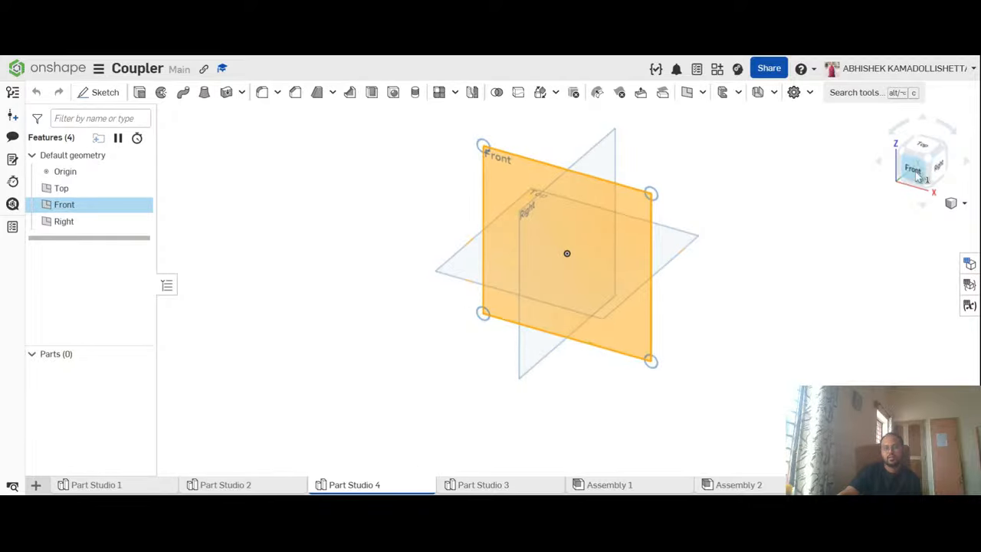
{"action": "left_click", "coordinate": [105, 93]}
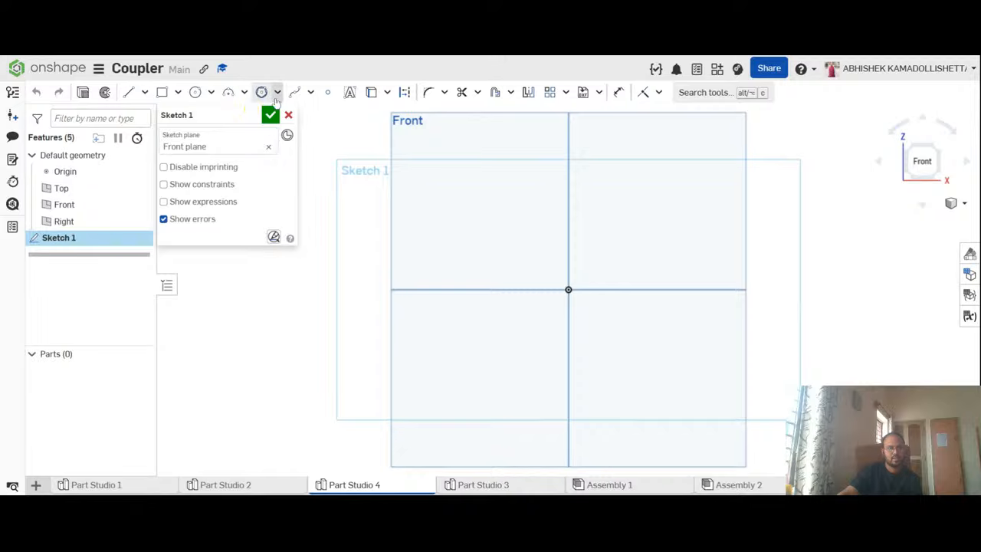
{"action": "left_click", "coordinate": [279, 92]}
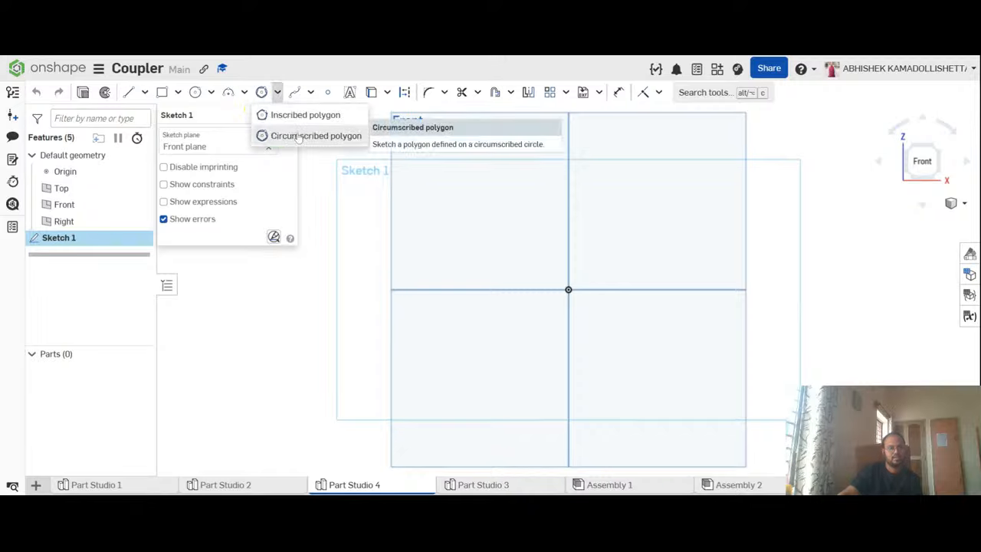
{"action": "left_click", "coordinate": [300, 133]}
{"action": "left_click", "coordinate": [568, 290]}
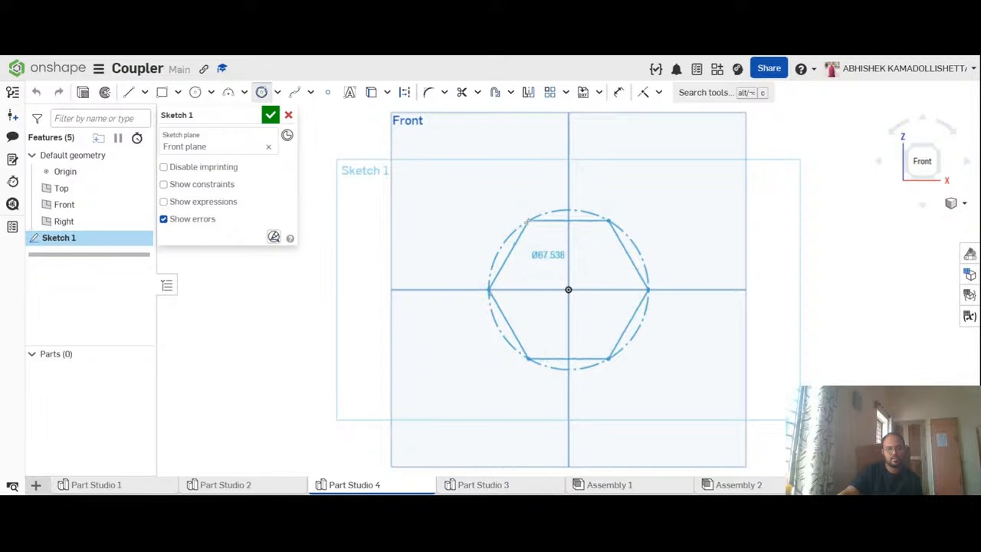
{"action": "scroll", "coordinate": [526, 203], "scroll_direction": "up", "scroll_amount": 2}
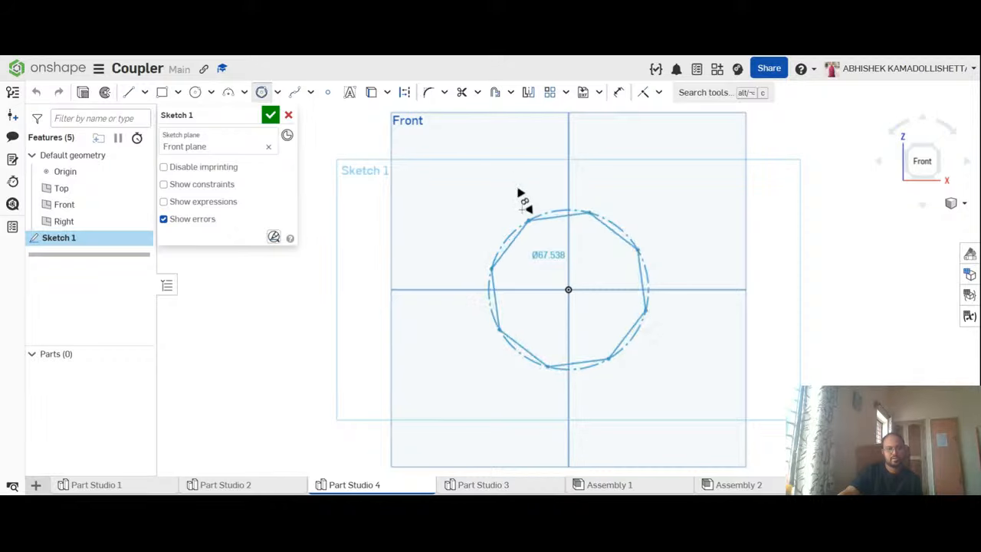
{"action": "scroll", "coordinate": [520, 193], "scroll_direction": "down", "scroll_amount": 1}
{"action": "scroll", "coordinate": [519, 193], "scroll_direction": "down", "scroll_amount": 1}
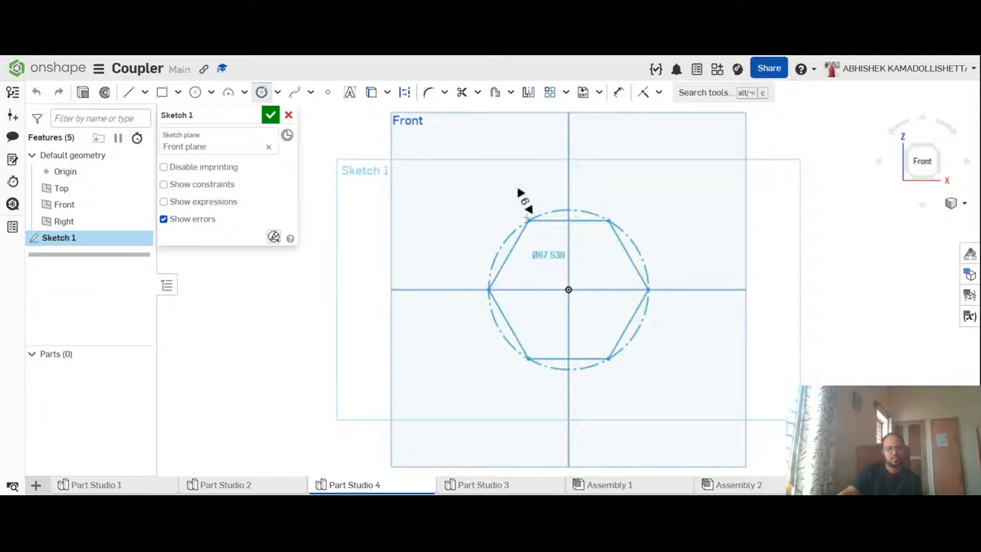
{"action": "left_click", "coordinate": [526, 218]}
Step: Set the hexagon's construction circle diameter to 30 mm and finish the sketch
{"action": "type", "text": "3"}
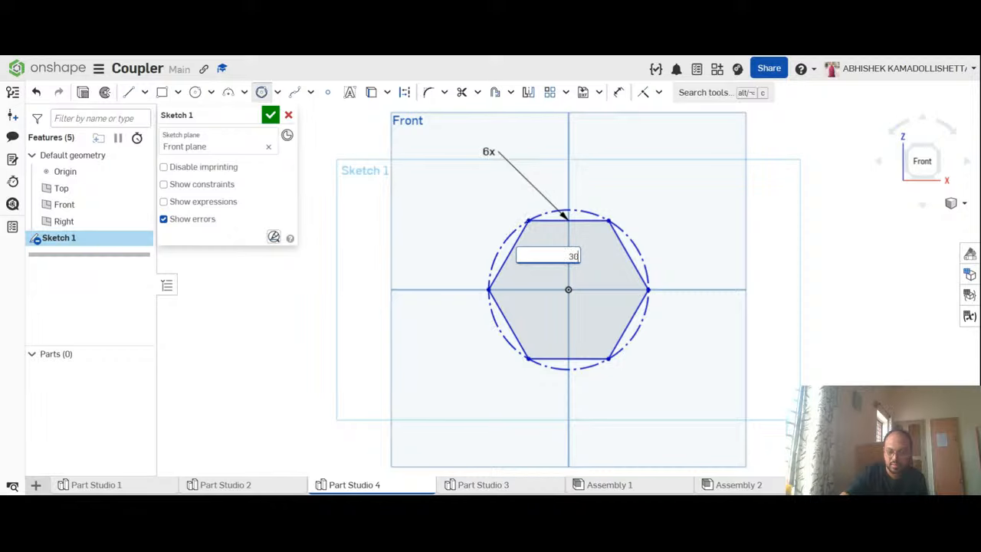
{"action": "type", "text": "0"}
{"action": "key", "text": "Return"}
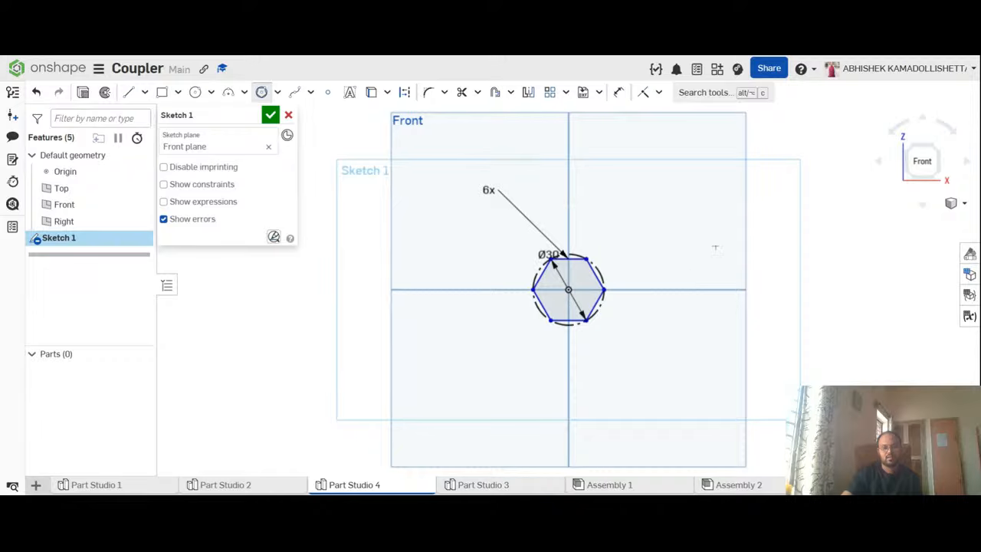
{"action": "left_click", "coordinate": [270, 114]}
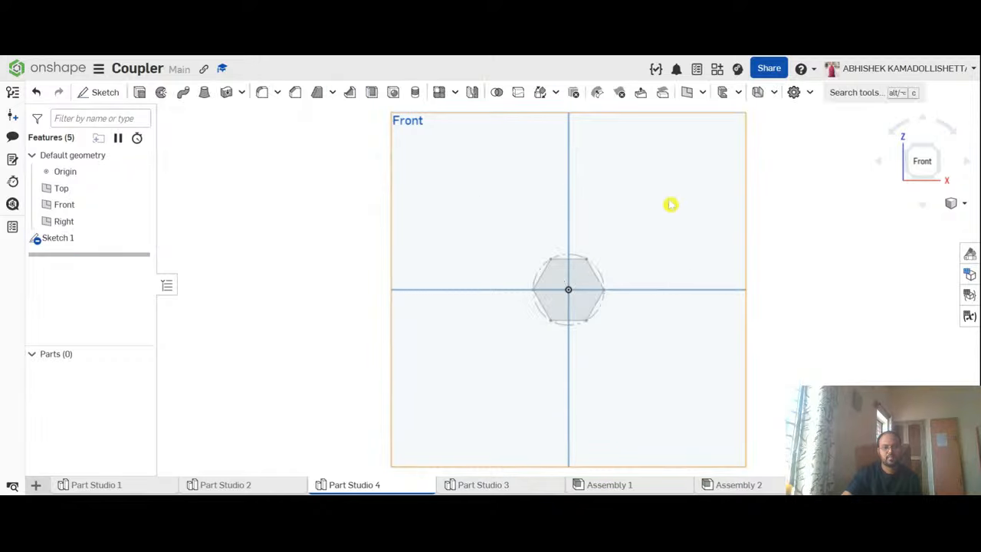
Step: Reopen the hexagon sketch and offset the hexagon's upper edge outward by 5 mm
{"action": "scroll", "coordinate": [642, 286], "scroll_direction": "up", "scroll_amount": 3}
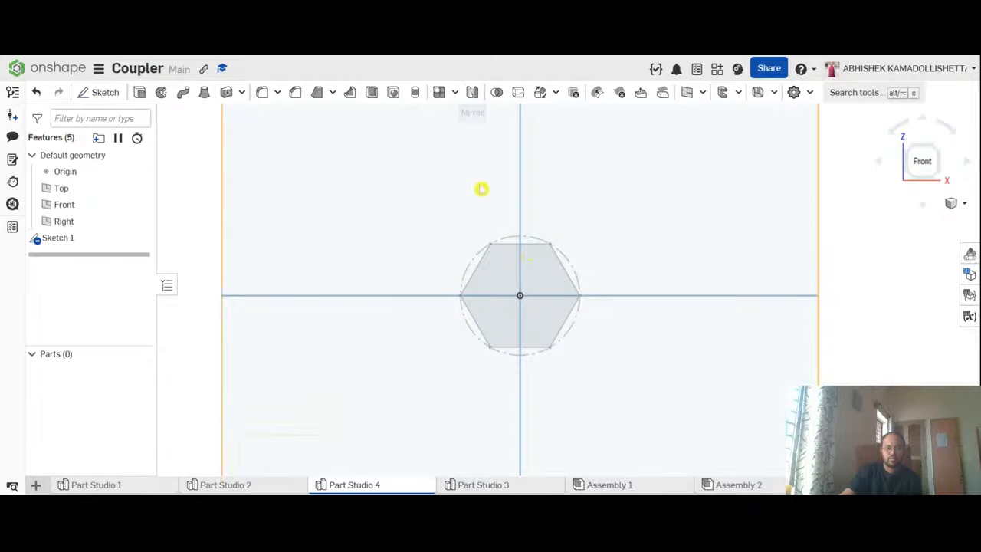
{"action": "scroll", "coordinate": [230, 264], "scroll_direction": "down", "scroll_amount": 2}
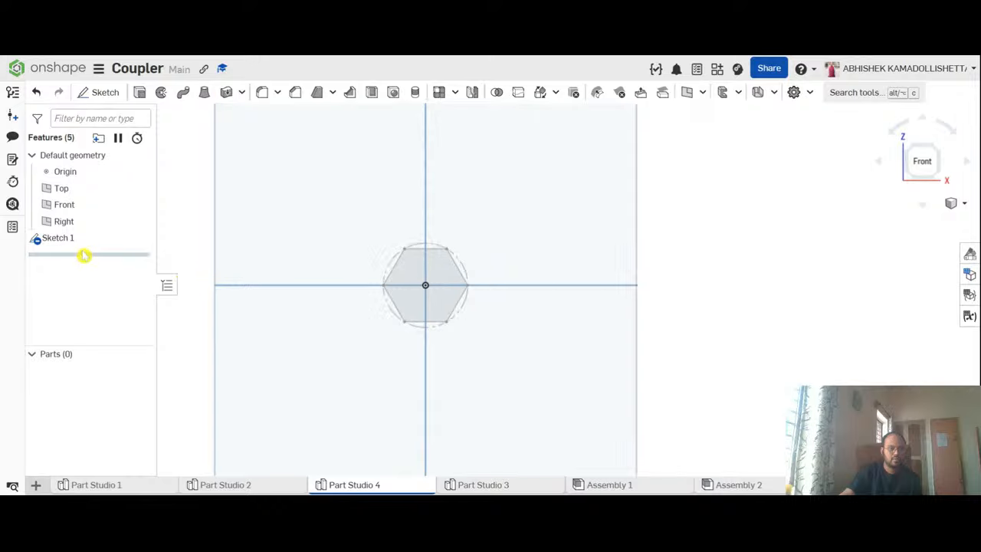
{"action": "scroll", "coordinate": [407, 285], "scroll_direction": "up", "scroll_amount": 4}
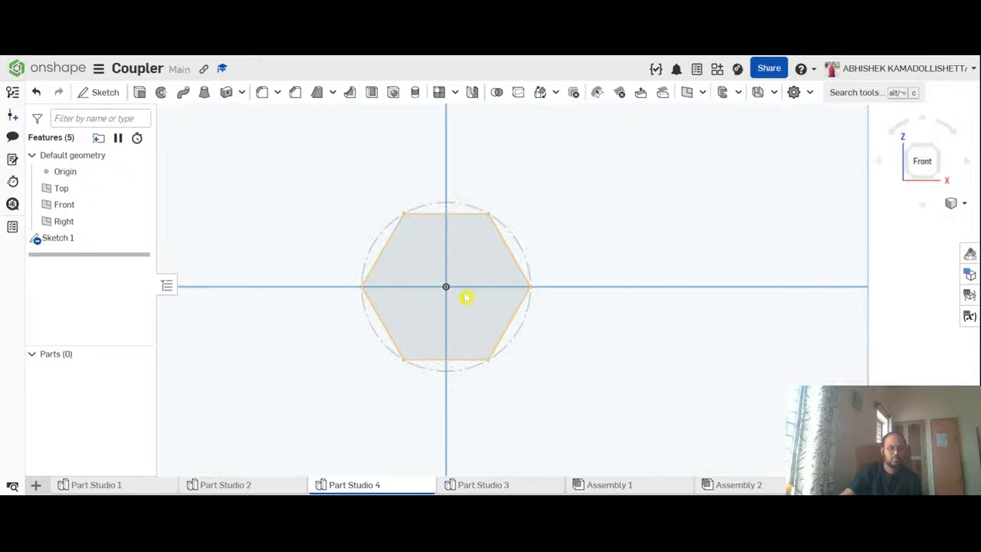
{"action": "double_click", "coordinate": [96, 240]}
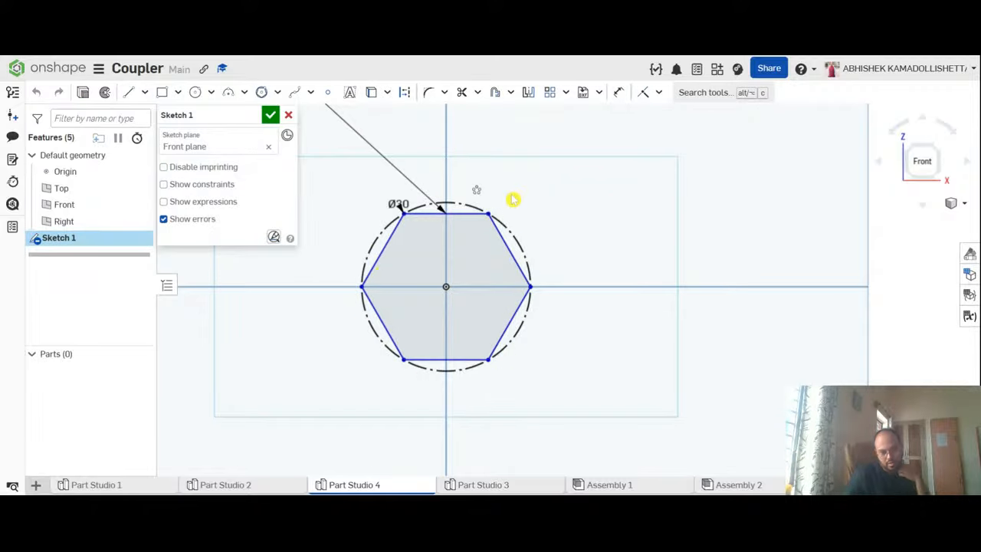
{"action": "left_click", "coordinate": [495, 92]}
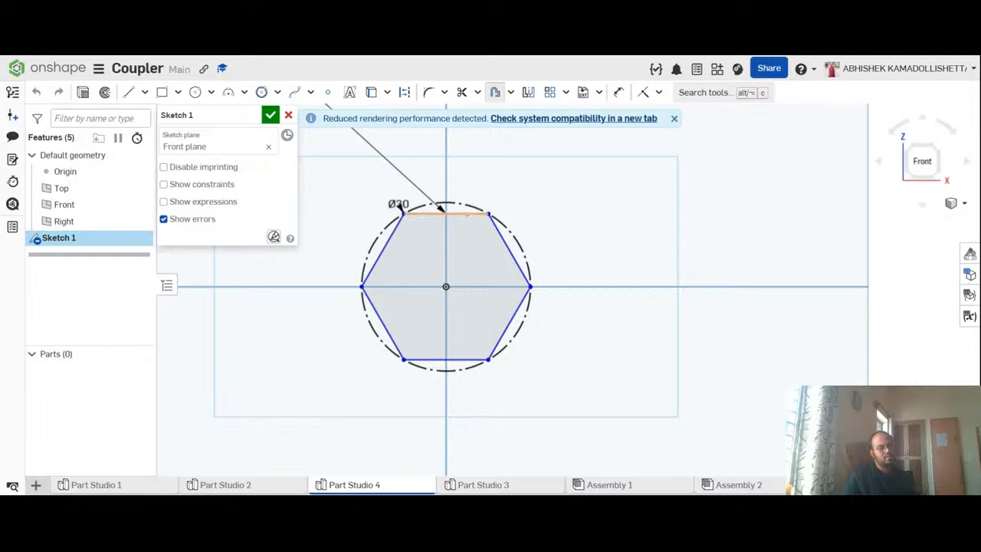
{"action": "left_click", "coordinate": [467, 214]}
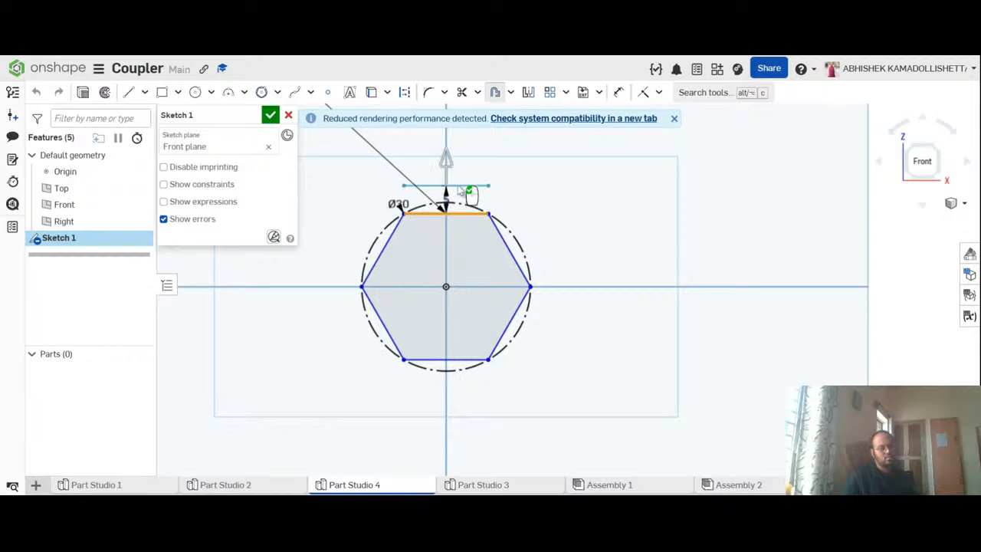
{"action": "left_click", "coordinate": [459, 190]}
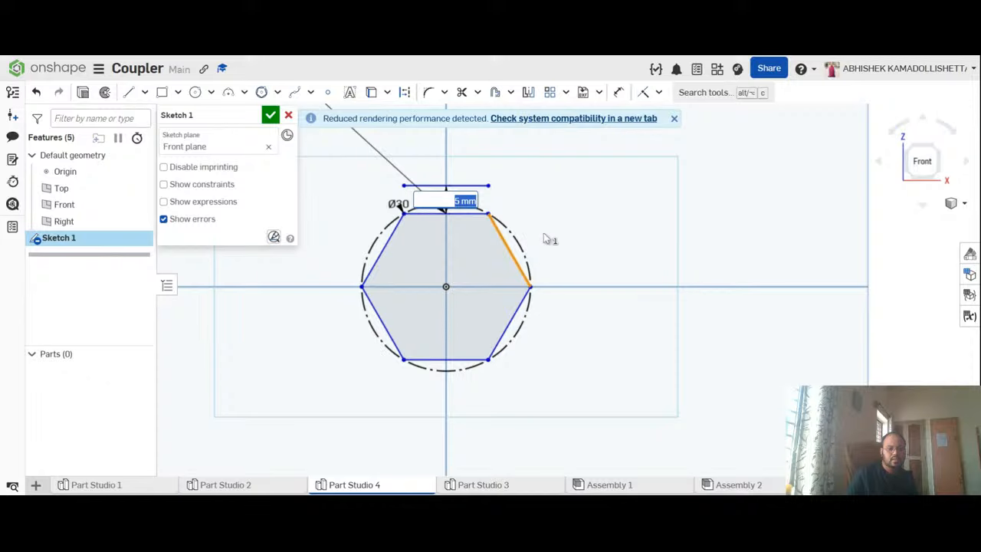
{"action": "key", "text": "Return"}
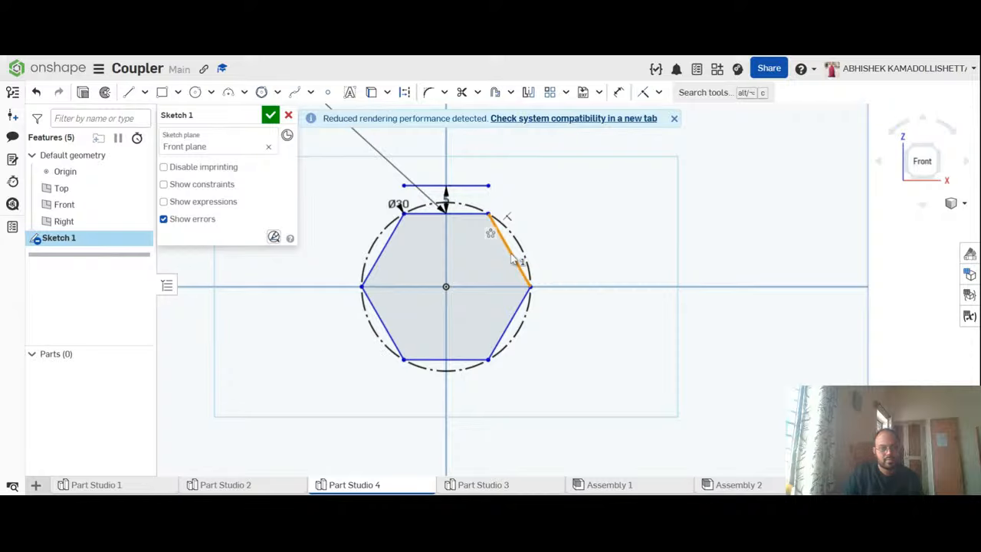
Step: Offset all six hexagon edges outward by 5 mm to form a closed outer hexagon, and finish the sketch
{"action": "left_click", "coordinate": [515, 261]}
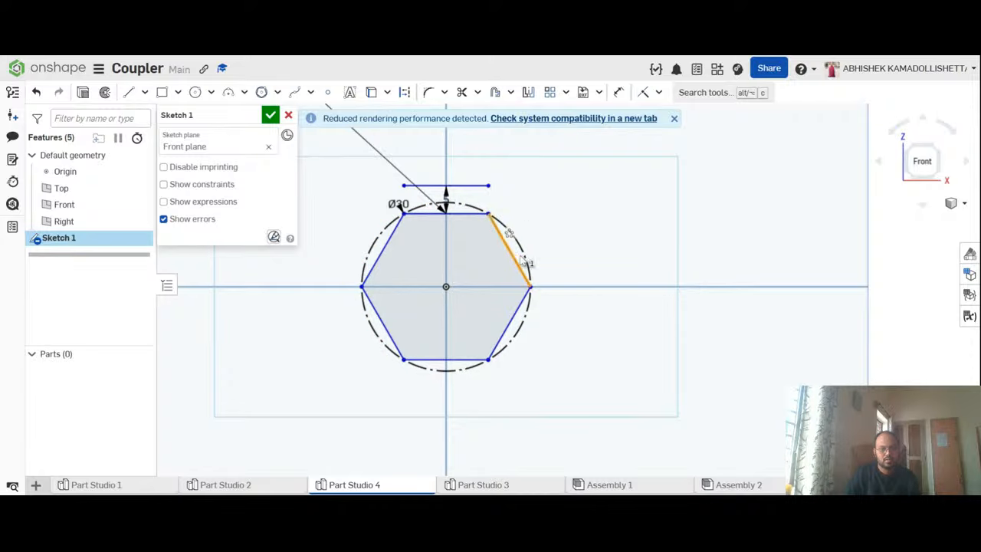
{"action": "left_click", "coordinate": [495, 92]}
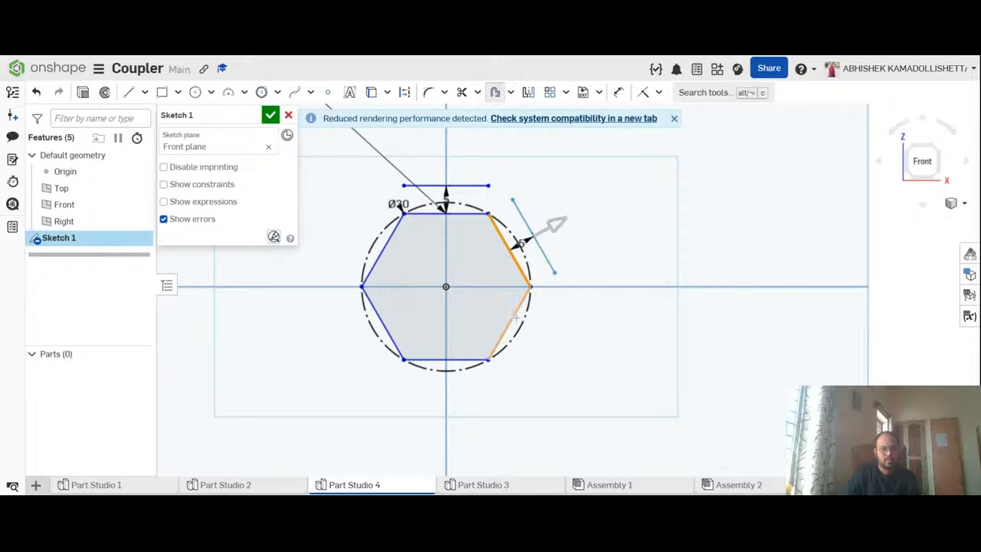
{"action": "left_click", "coordinate": [517, 318]}
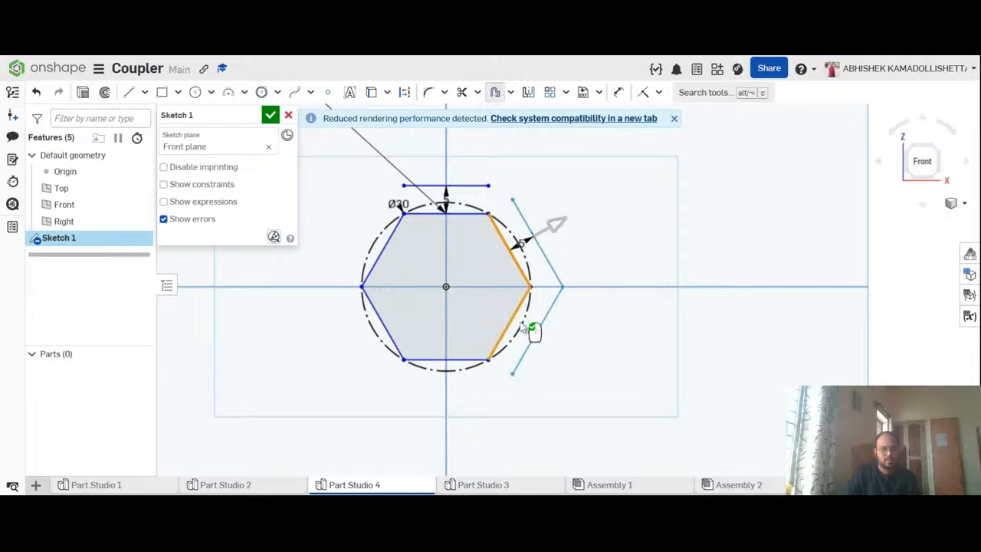
{"action": "left_click", "coordinate": [471, 359]}
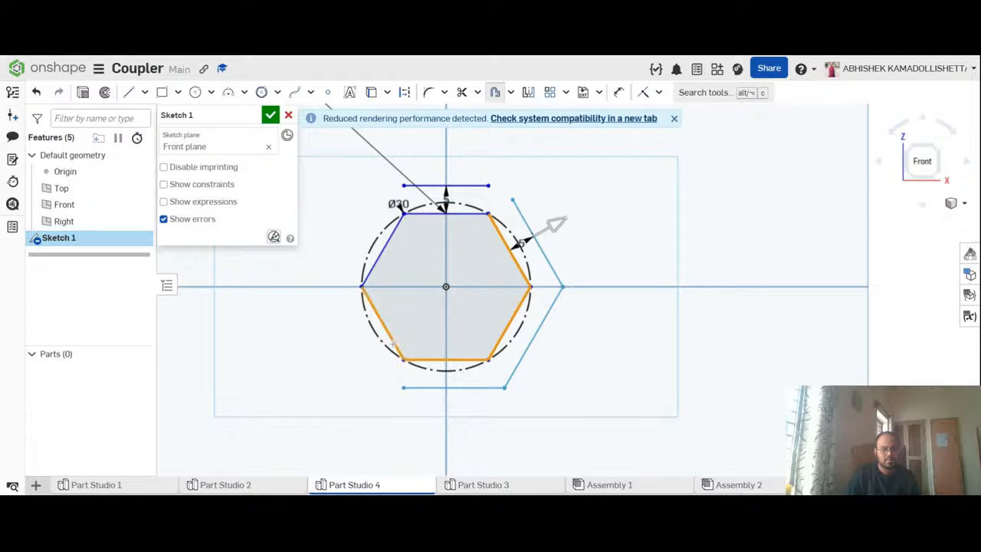
{"action": "left_click", "coordinate": [393, 345]}
{"action": "left_click", "coordinate": [379, 261]}
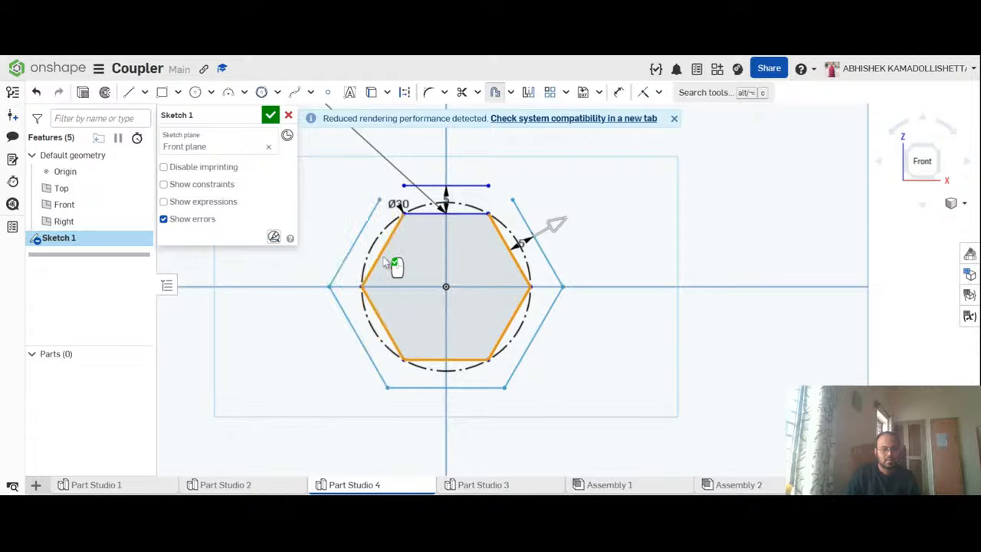
{"action": "left_click", "coordinate": [414, 216]}
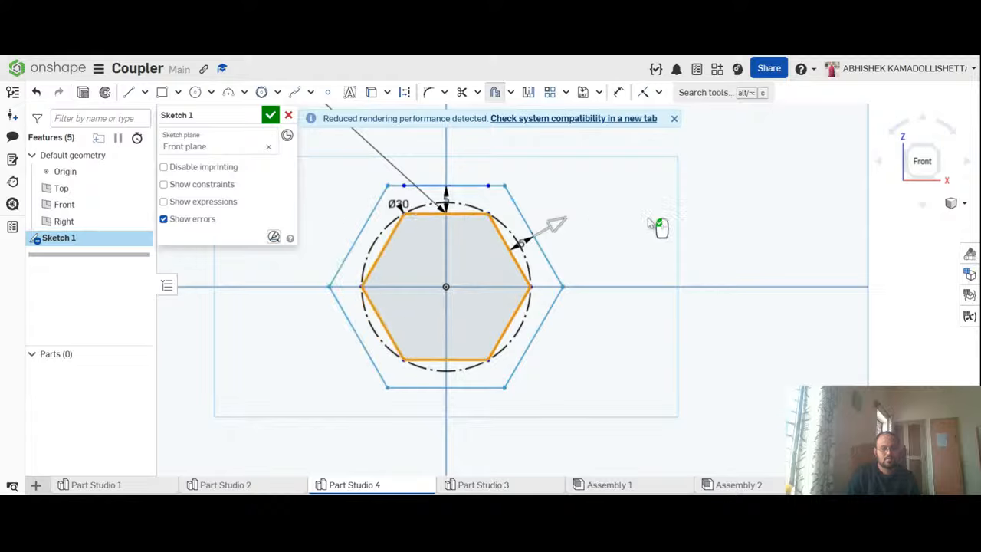
{"action": "left_click", "coordinate": [271, 115]}
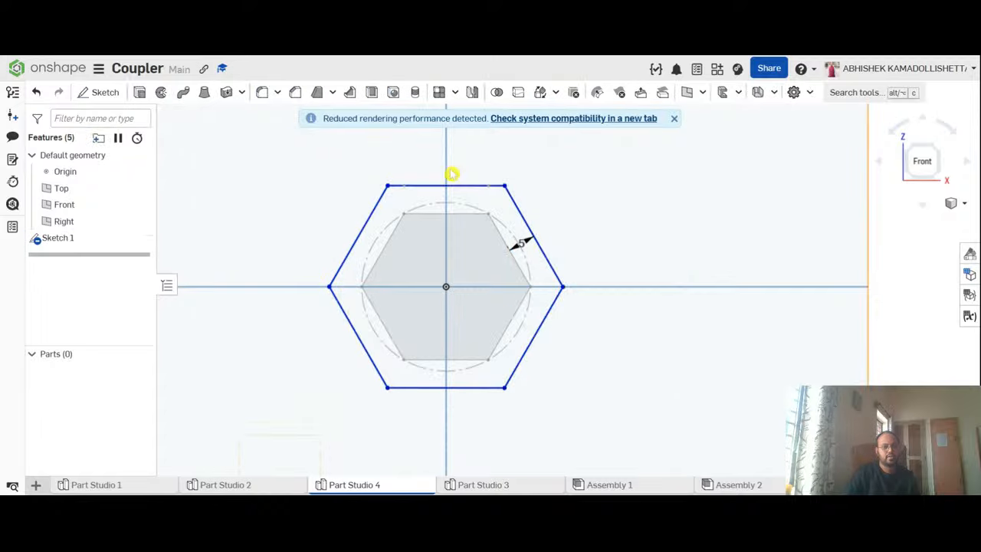
Step: Examine the sketch's inner hexagon region from the front and from a slightly rotated view
{"action": "scroll", "coordinate": [632, 295], "scroll_direction": "down", "scroll_amount": 2}
{"action": "scroll", "coordinate": [514, 278], "scroll_direction": "down", "scroll_amount": 2}
{"action": "scroll", "coordinate": [512, 278], "scroll_direction": "up", "scroll_amount": 5}
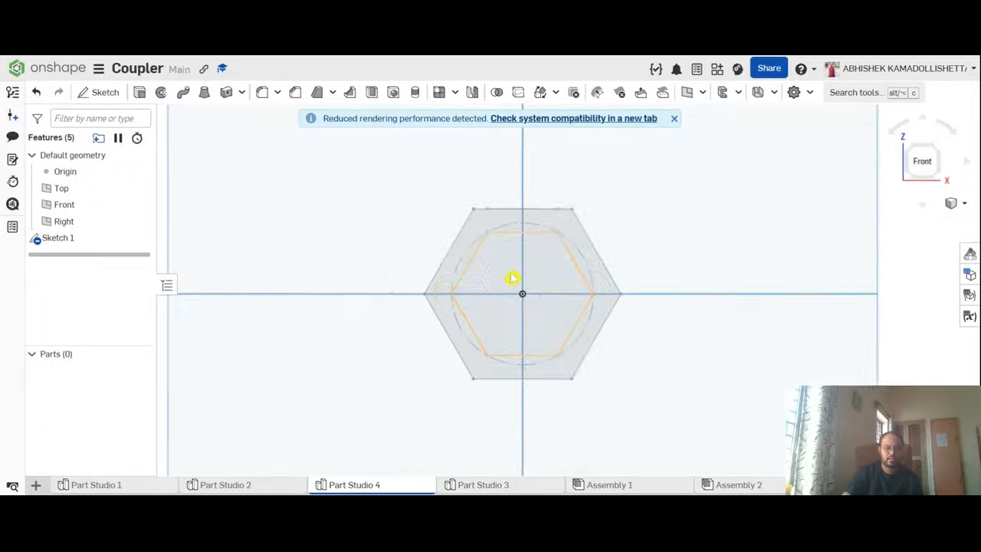
{"action": "left_click", "coordinate": [515, 279]}
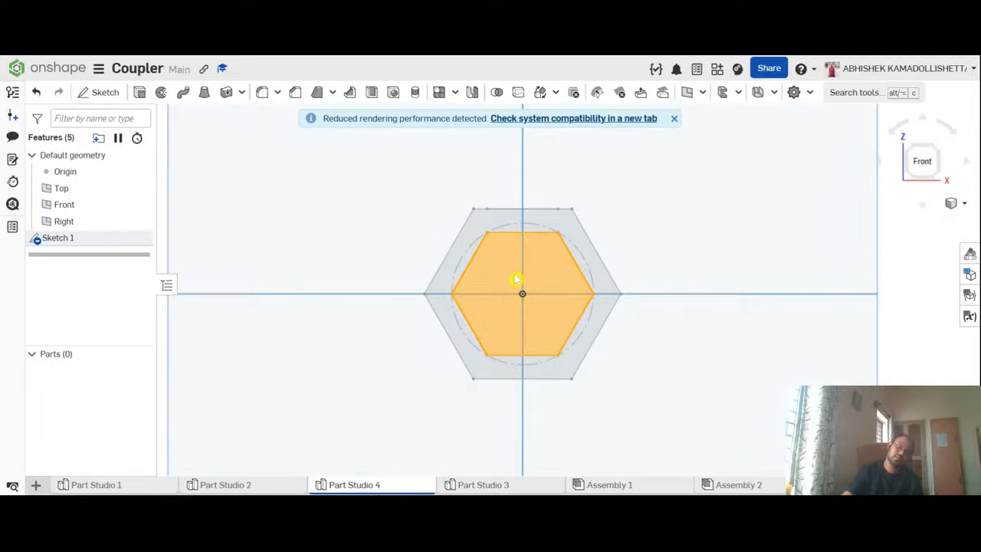
{"action": "scroll", "coordinate": [728, 270], "scroll_direction": "down", "scroll_amount": 3}
{"action": "left_click", "coordinate": [835, 288]}
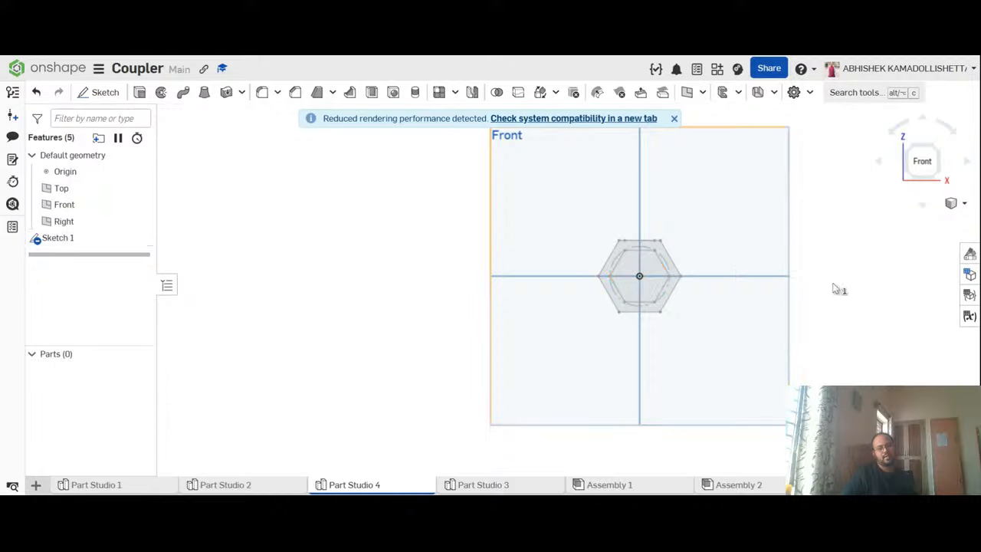
{"action": "right_click_drag", "start_coordinate": [841, 295], "coordinate": [784, 291]}
{"action": "scroll", "coordinate": [637, 276], "scroll_direction": "up", "scroll_amount": 3}
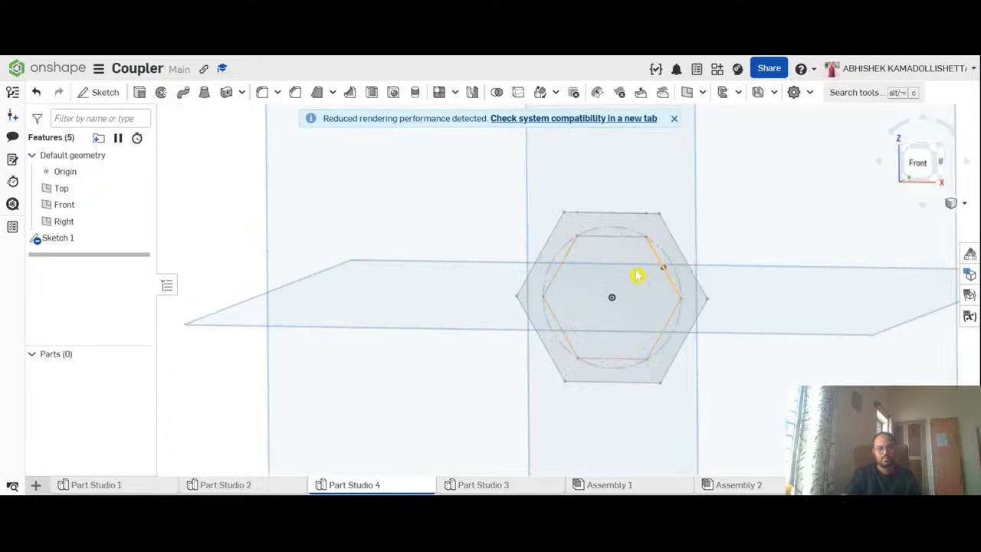
{"action": "left_click", "coordinate": [613, 286]}
{"action": "scroll", "coordinate": [613, 284], "scroll_direction": "down", "scroll_amount": 3}
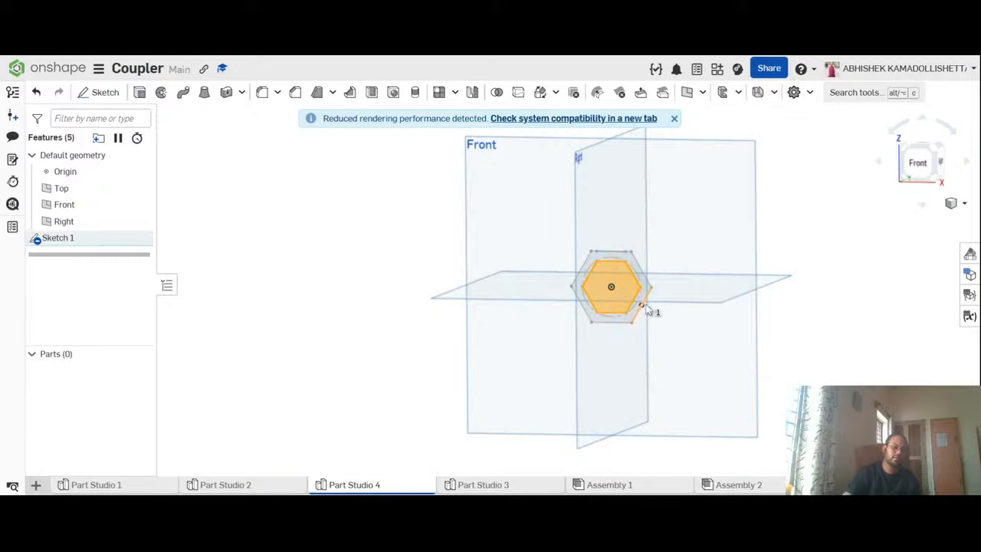
{"action": "scroll", "coordinate": [643, 306], "scroll_direction": "up", "scroll_amount": 3}
{"action": "left_click", "coordinate": [886, 358]}
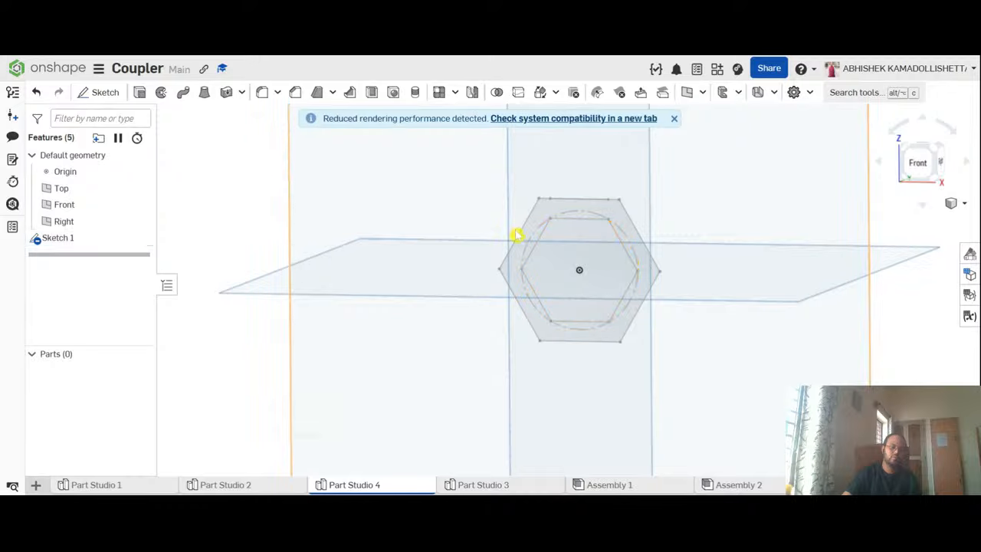
Step: Extrude the ring region between the inner and outer hexagons as a new solid with a blind depth of 10 mm
{"action": "scroll", "coordinate": [616, 211], "scroll_direction": "up", "scroll_amount": 3}
{"action": "left_click", "coordinate": [628, 210]}
{"action": "scroll", "coordinate": [628, 218], "scroll_direction": "down", "scroll_amount": 3}
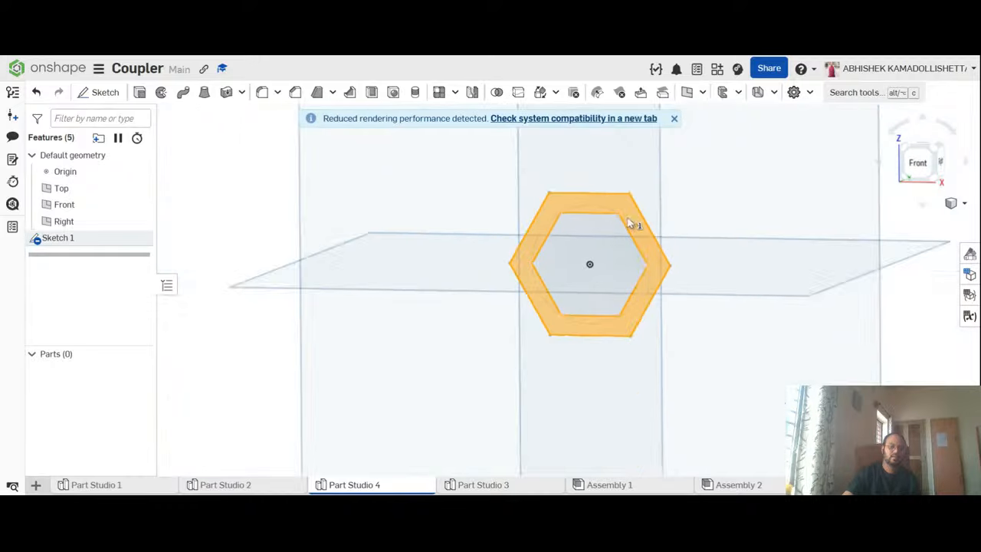
{"action": "left_click", "coordinate": [139, 92]}
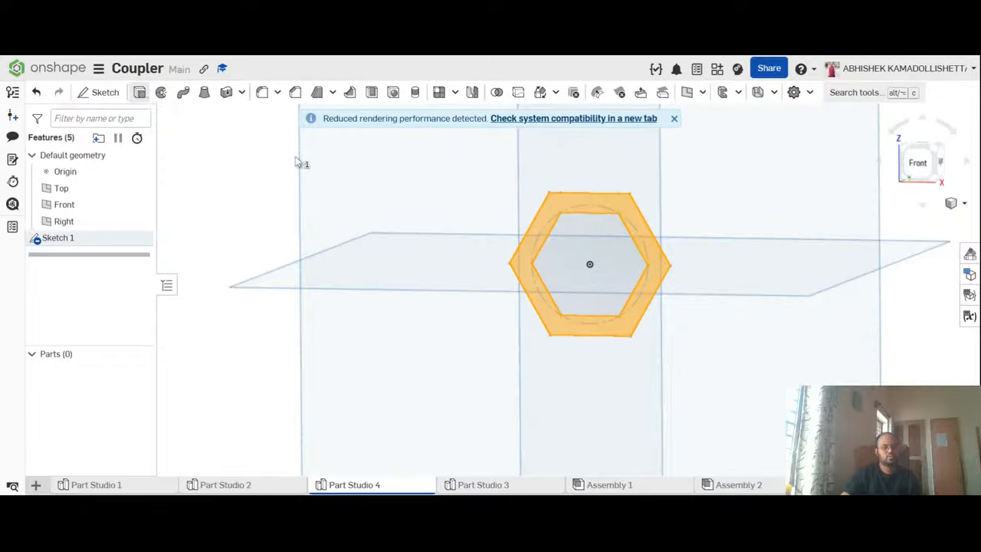
{"action": "right_click_drag", "start_coordinate": [758, 345], "coordinate": [749, 347]}
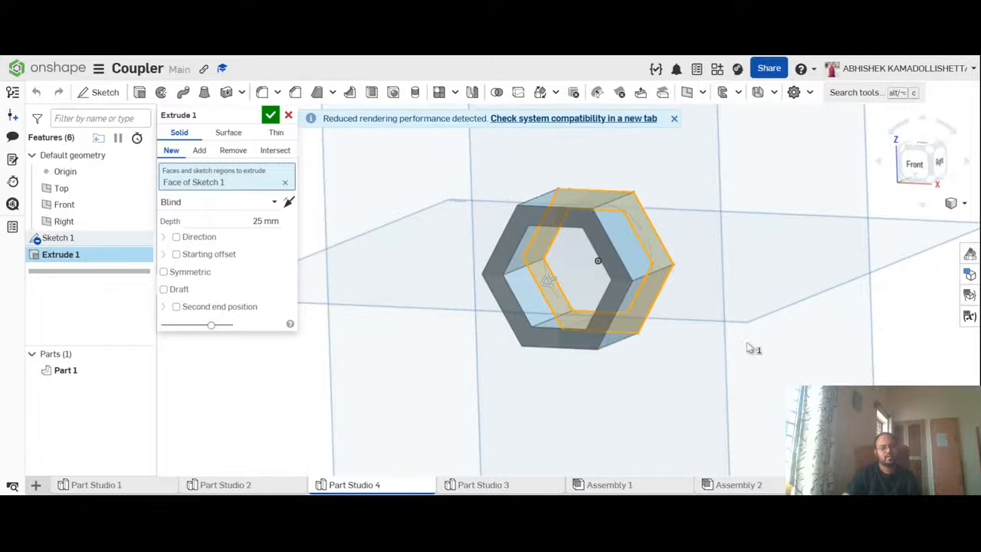
{"action": "left_click", "coordinate": [264, 221]}
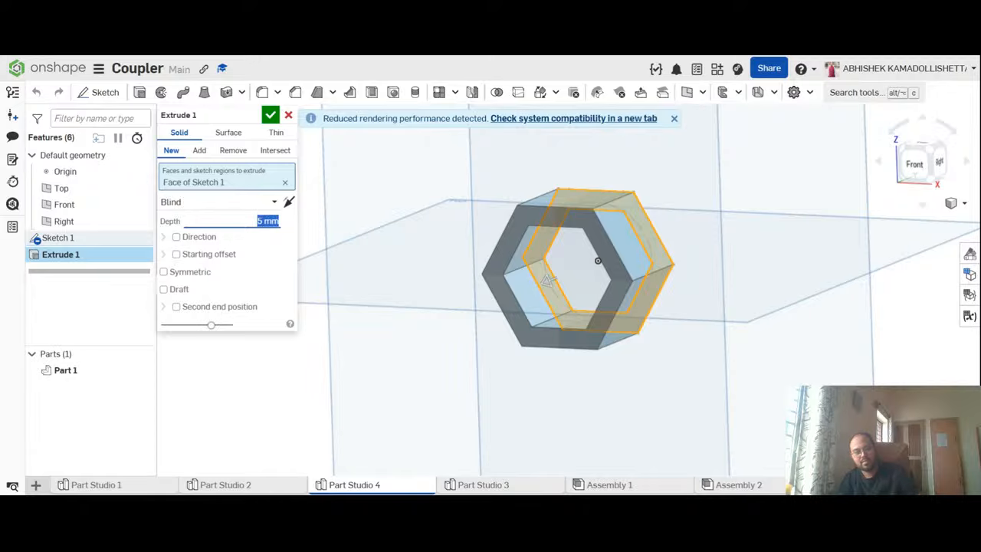
{"action": "mouse_move", "coordinate": [738, 398]}
{"action": "right_mouse_down"}
{"action": "mouse_move", "coordinate": [709, 404]}
{"action": "mouse_move", "coordinate": [735, 409]}
{"action": "right_mouse_up"}
{"action": "type", "text": "10"}
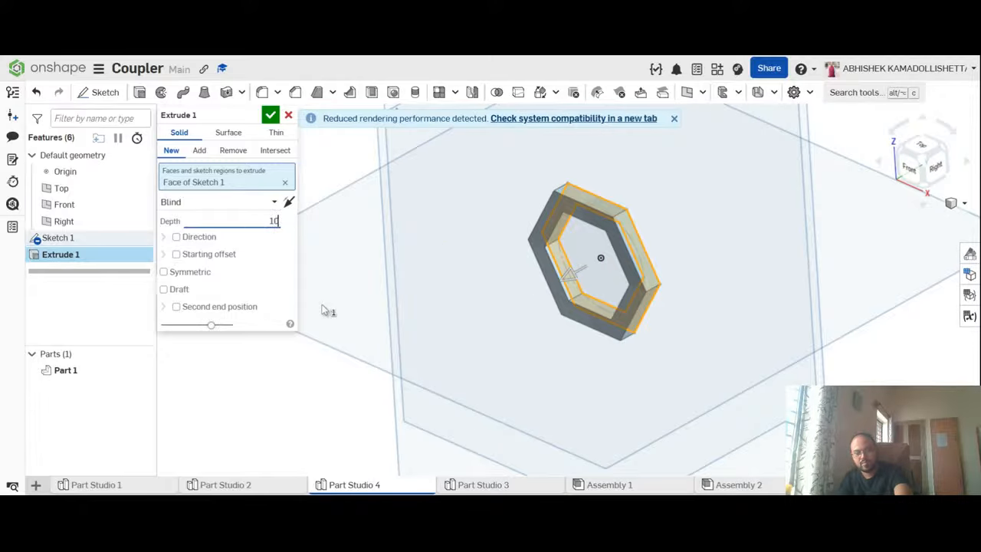
{"action": "key", "text": "Return"}
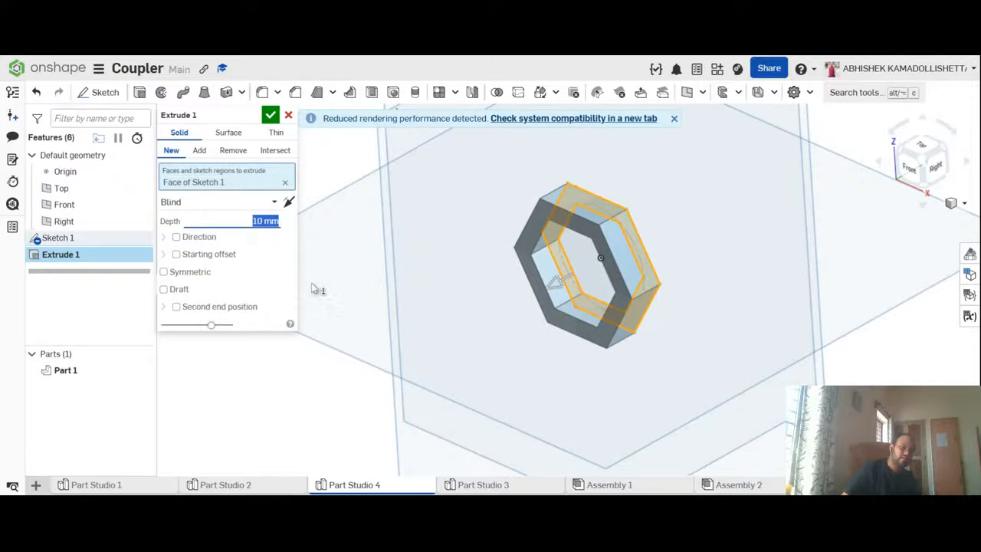
{"action": "left_click", "coordinate": [270, 115]}
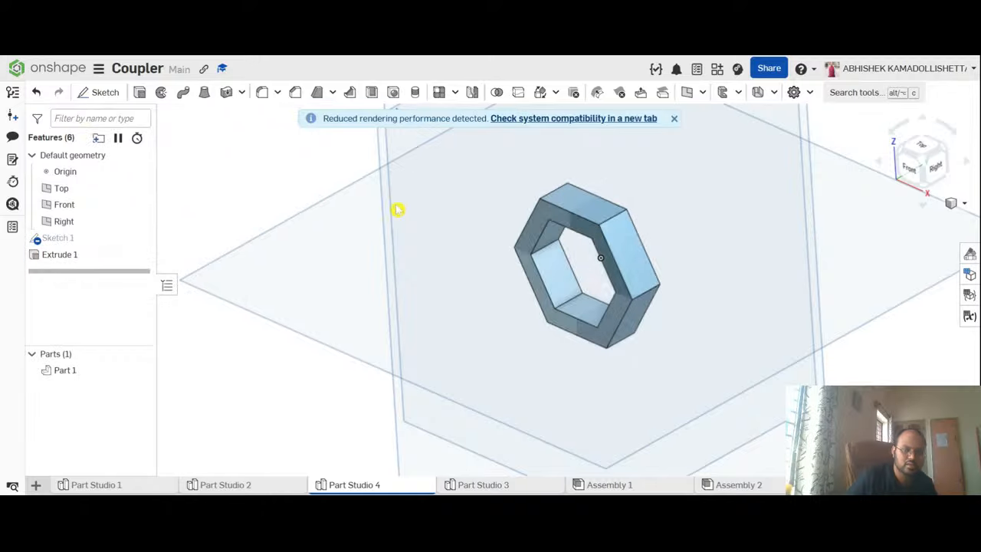
Step: Reopen the hexagon sketch from the front and inspect its construction circle, then close it without changes
{"action": "right_click_drag", "start_coordinate": [526, 324], "coordinate": [577, 287]}
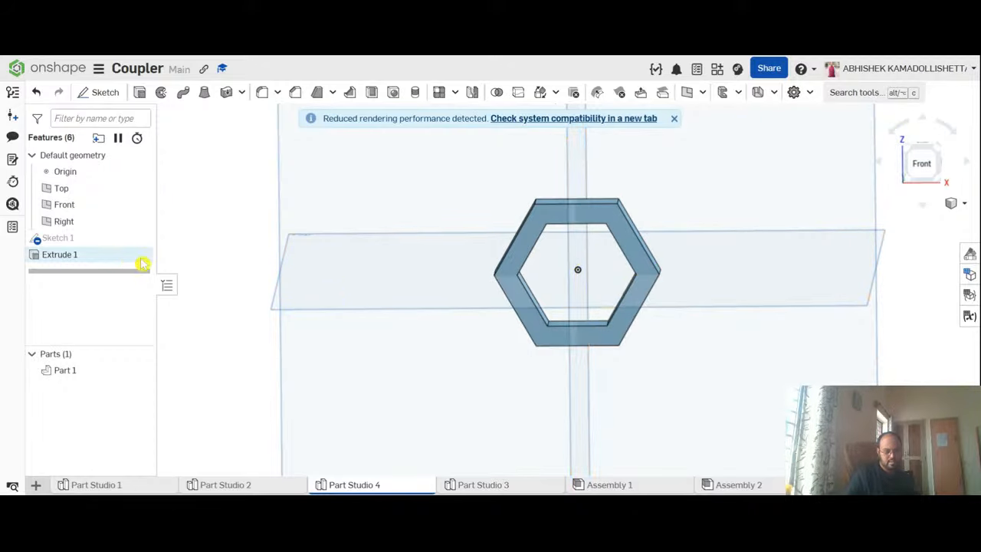
{"action": "left_click", "coordinate": [923, 171]}
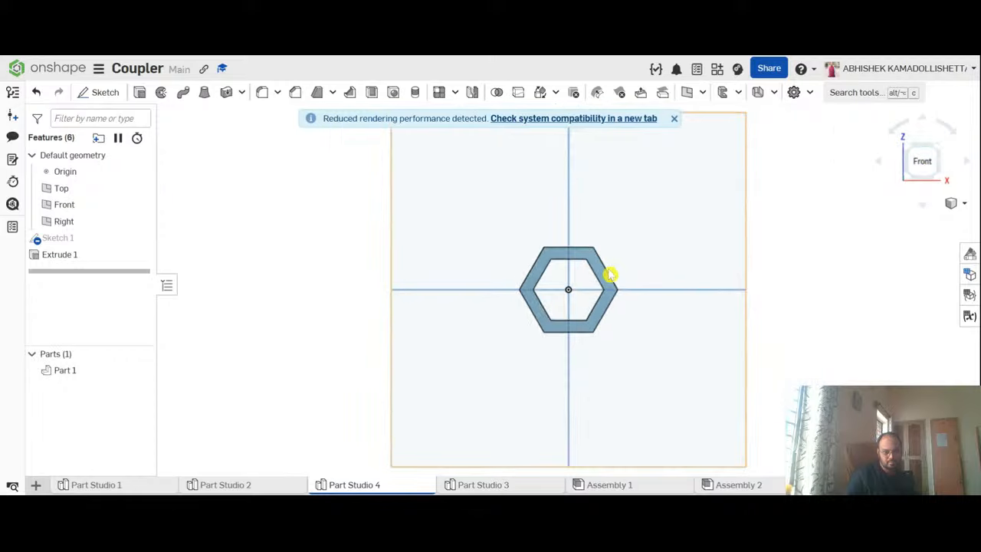
{"action": "double_click", "coordinate": [48, 239]}
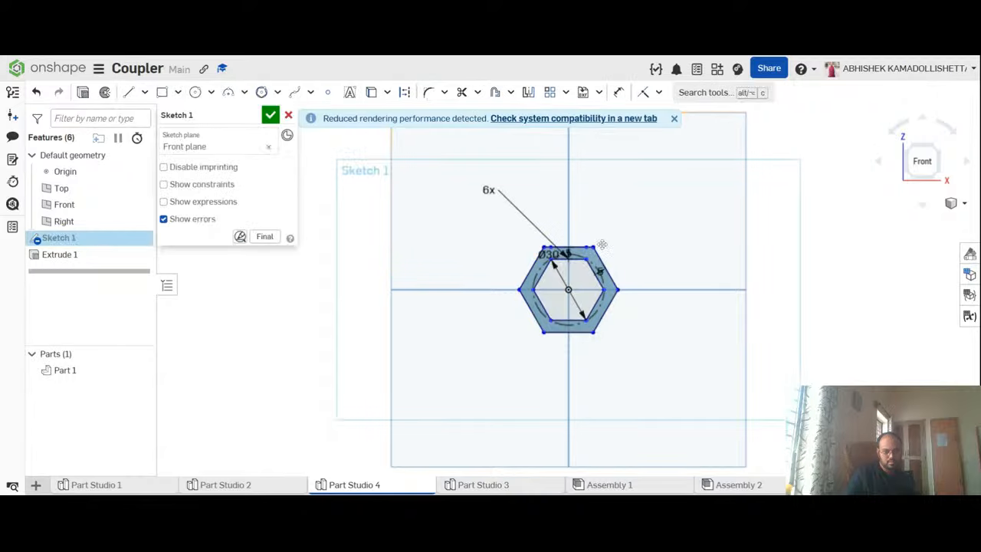
{"action": "scroll", "coordinate": [482, 282], "scroll_direction": "up", "scroll_amount": 3}
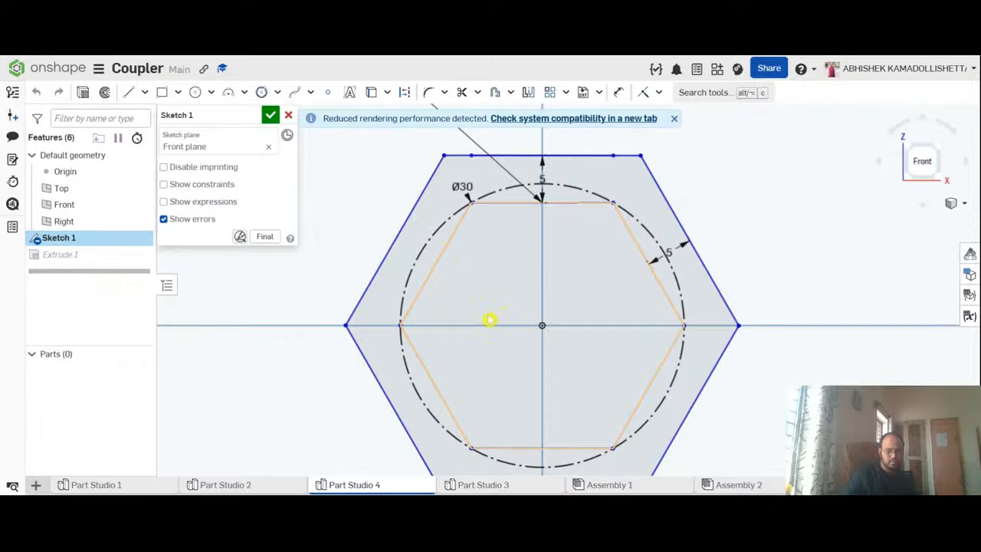
{"action": "left_click", "coordinate": [439, 235]}
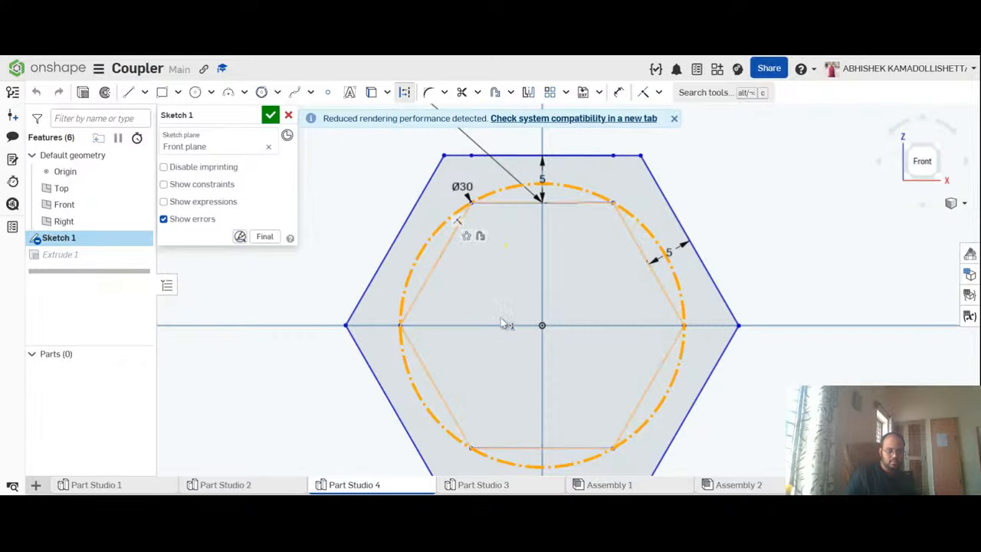
{"action": "scroll", "coordinate": [503, 323], "scroll_direction": "down", "scroll_amount": 4}
{"action": "scroll", "coordinate": [510, 333], "scroll_direction": "up", "scroll_amount": 2}
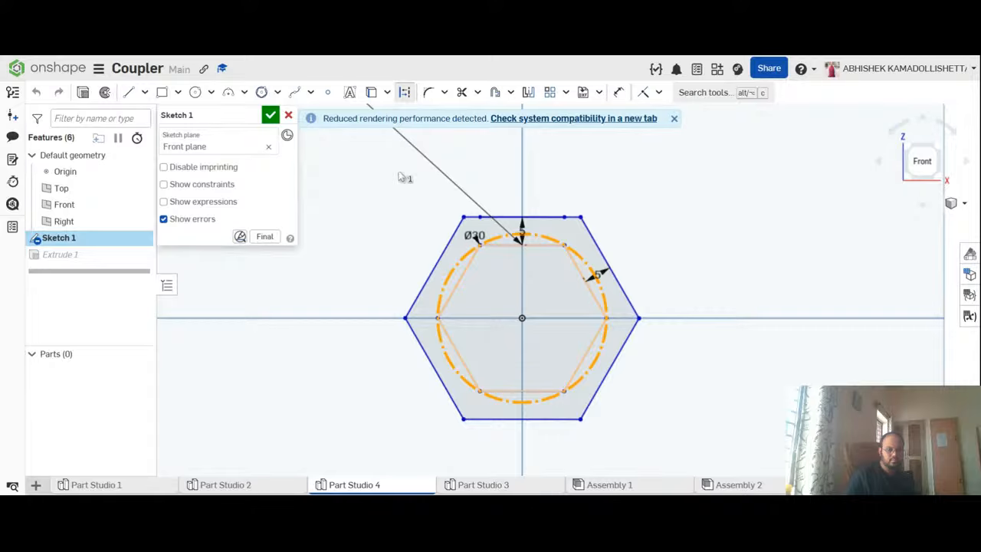
{"action": "left_click", "coordinate": [290, 116]}
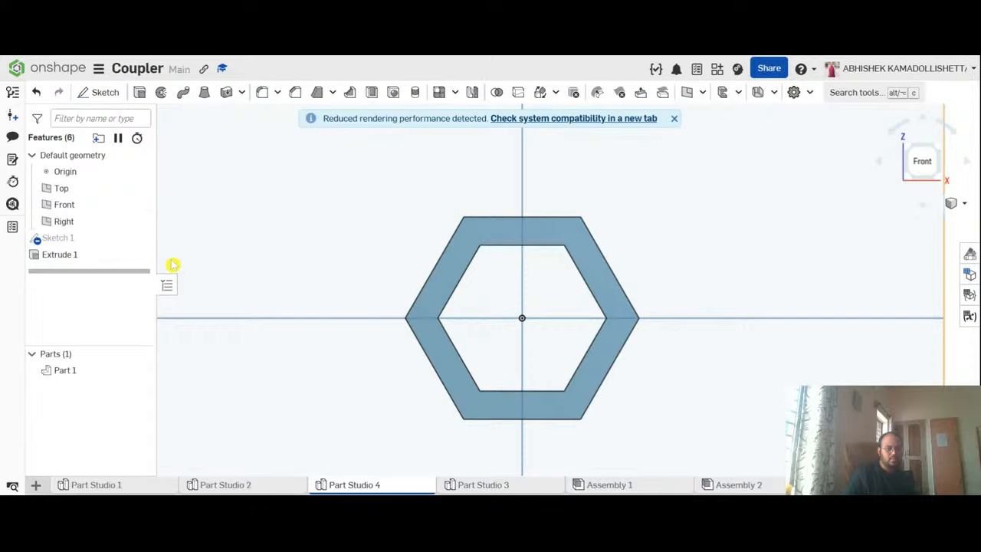
Step: Review the hexagonal ring's extrude settings and profile from the front view
{"action": "left_click", "coordinate": [76, 258]}
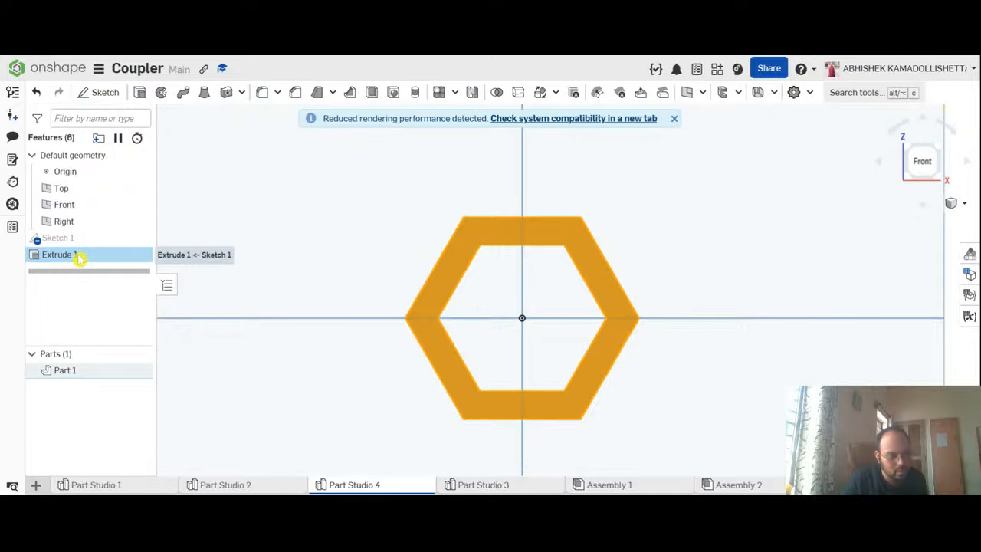
{"action": "double_click", "coordinate": [73, 254]}
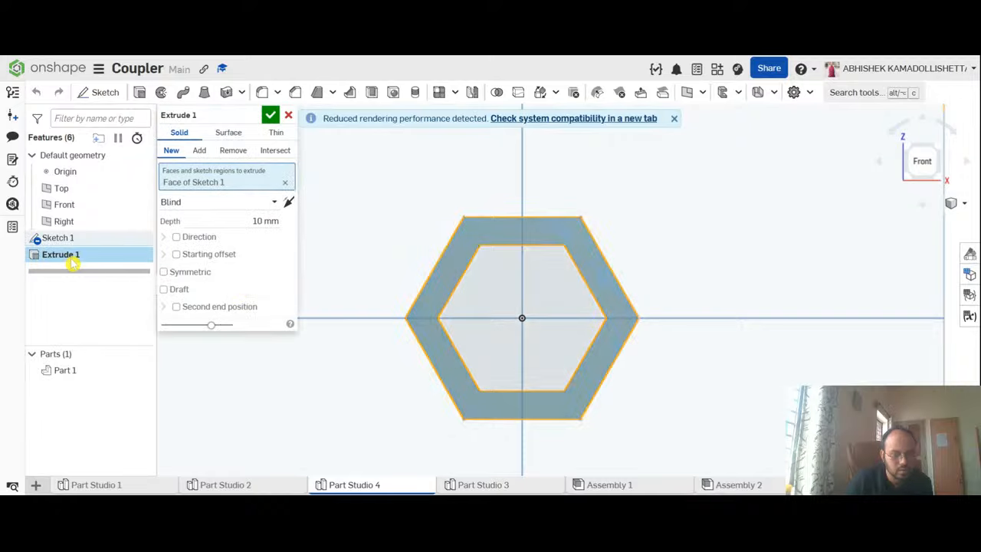
{"action": "left_click", "coordinate": [288, 116]}
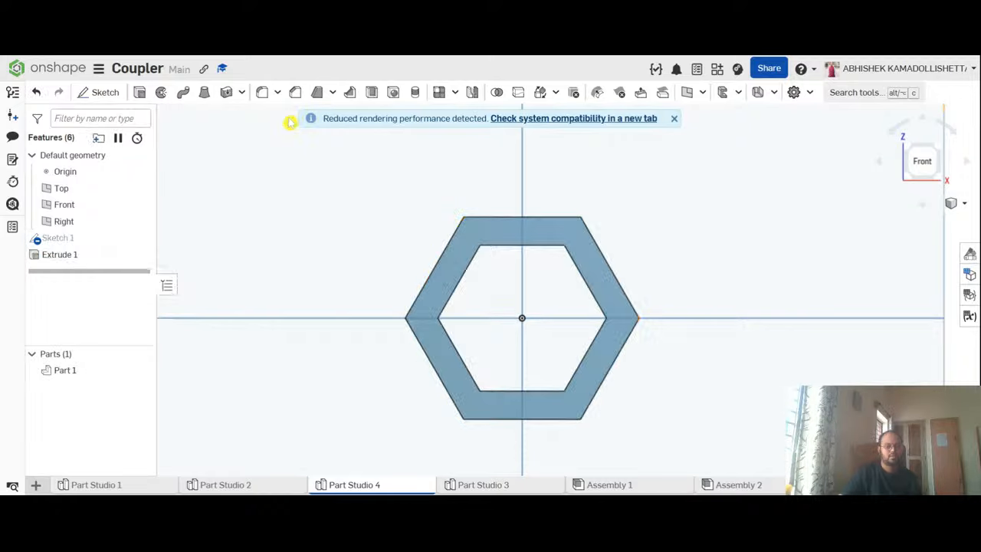
{"action": "scroll", "coordinate": [559, 259], "scroll_direction": "down", "scroll_amount": 8}
{"action": "scroll", "coordinate": [530, 207], "scroll_direction": "up", "scroll_amount": 4}
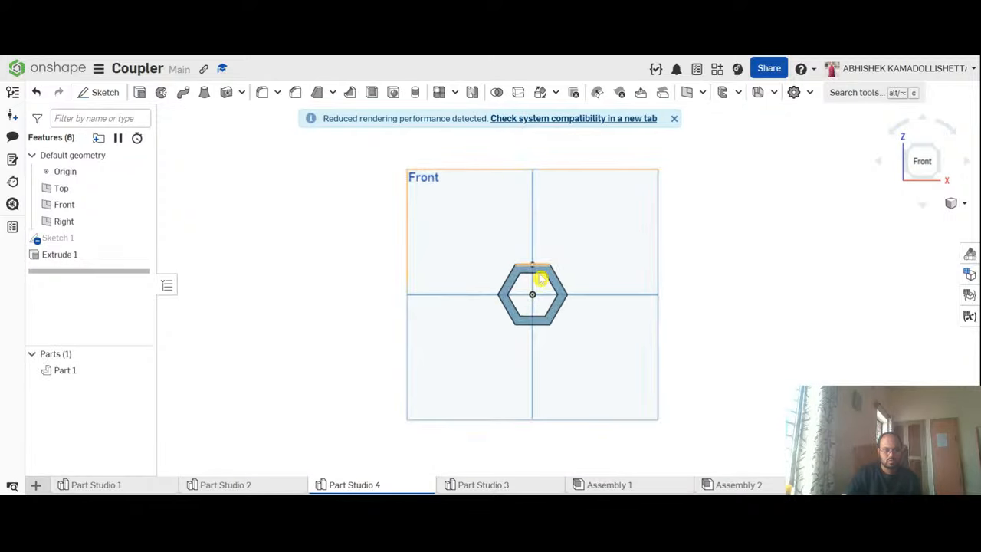
{"action": "left_click", "coordinate": [74, 258]}
{"action": "double_click", "coordinate": [74, 259]}
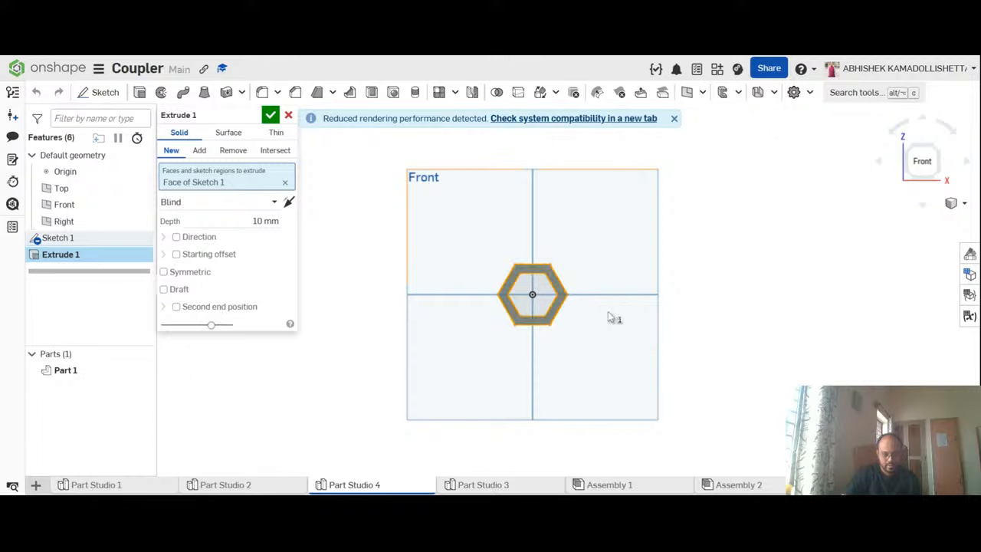
{"action": "scroll", "coordinate": [608, 318], "scroll_direction": "up", "scroll_amount": 4}
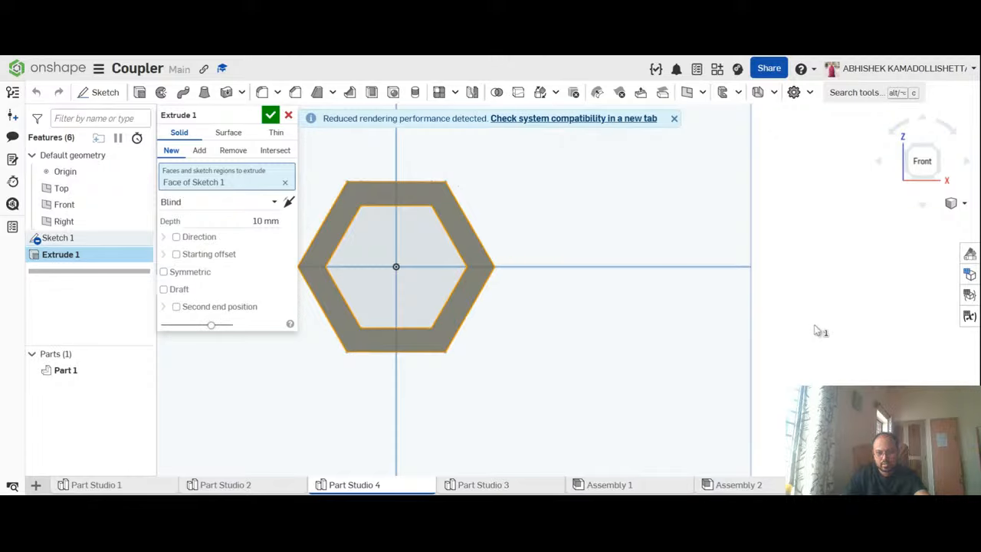
{"action": "key", "text": "Escape"}
{"action": "key", "text": "f"}
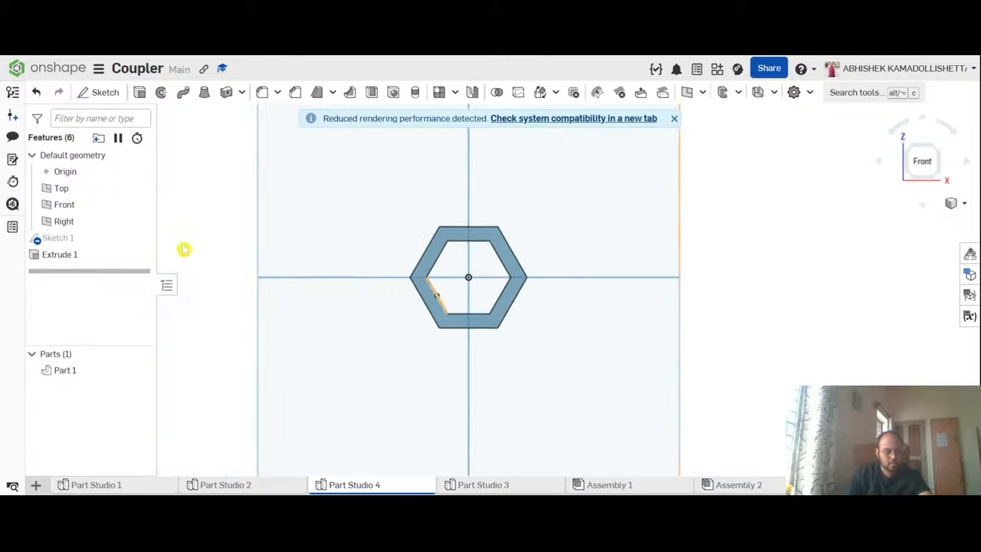
{"action": "double_click", "coordinate": [90, 257]}
{"action": "scroll", "coordinate": [420, 263], "scroll_direction": "up", "scroll_amount": 3}
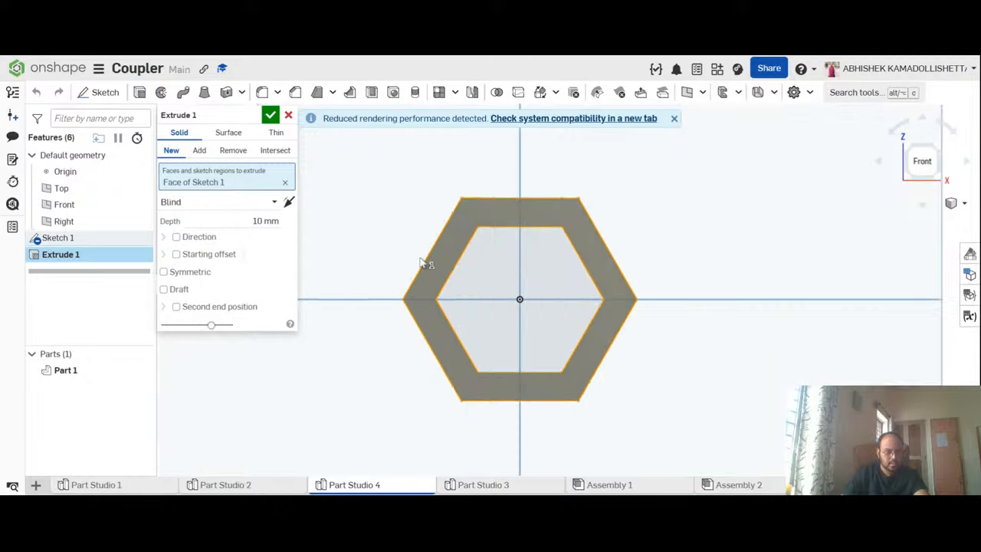
Step: Start an edge fillet with a 5 mm radius on the two upper inner corner edges of the hexagonal opening
{"action": "left_click", "coordinate": [264, 93]}
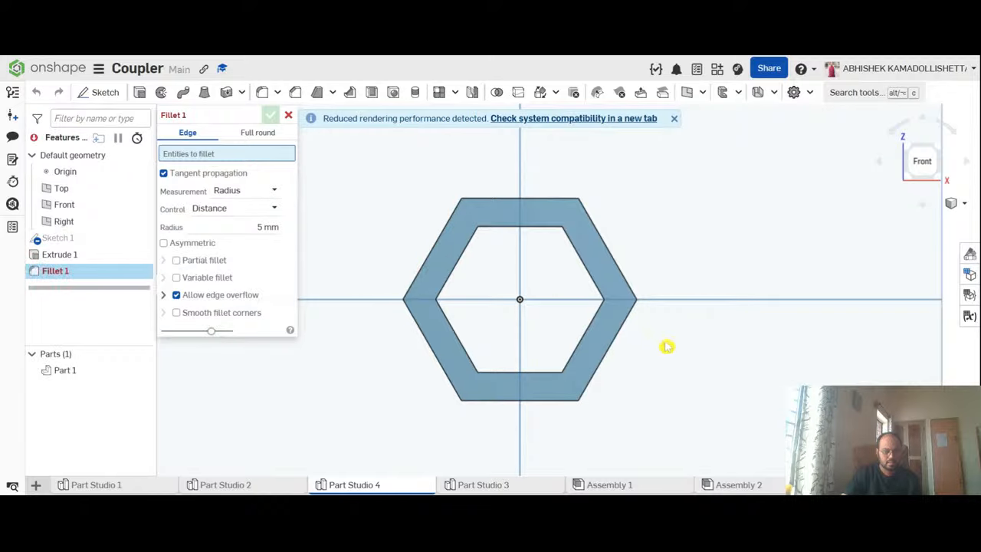
{"action": "right_click_drag", "start_coordinate": [666, 345], "coordinate": [665, 324]}
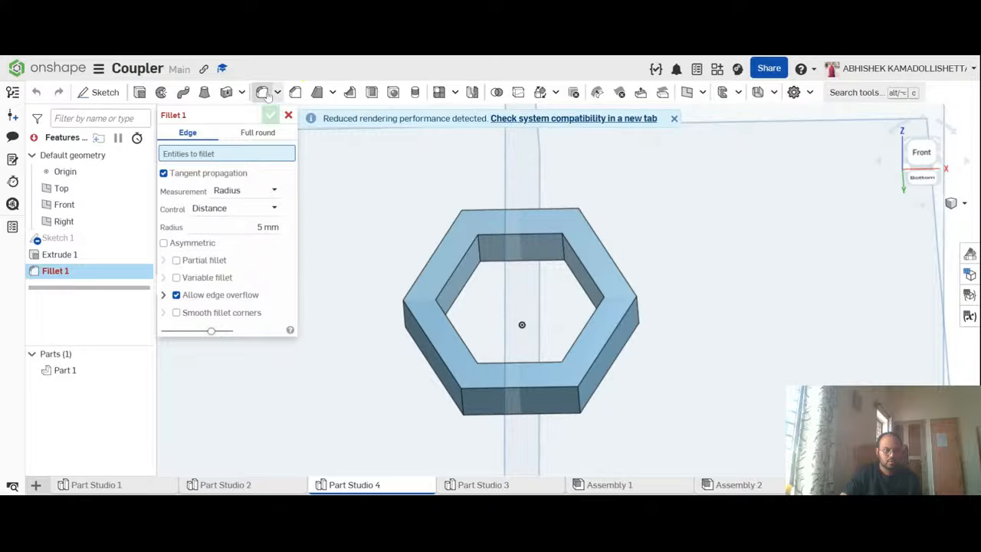
{"action": "left_click", "coordinate": [485, 258]}
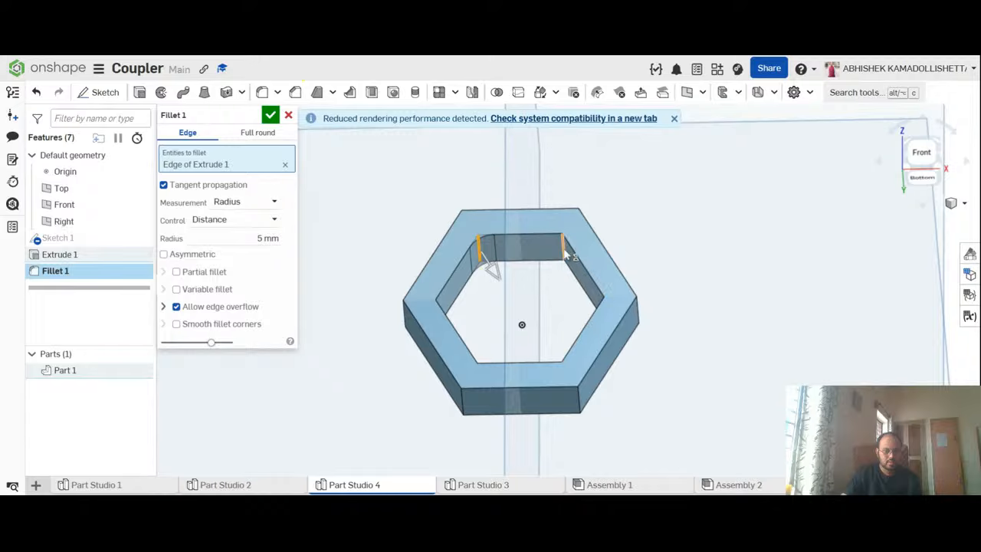
{"action": "left_click", "coordinate": [541, 254]}
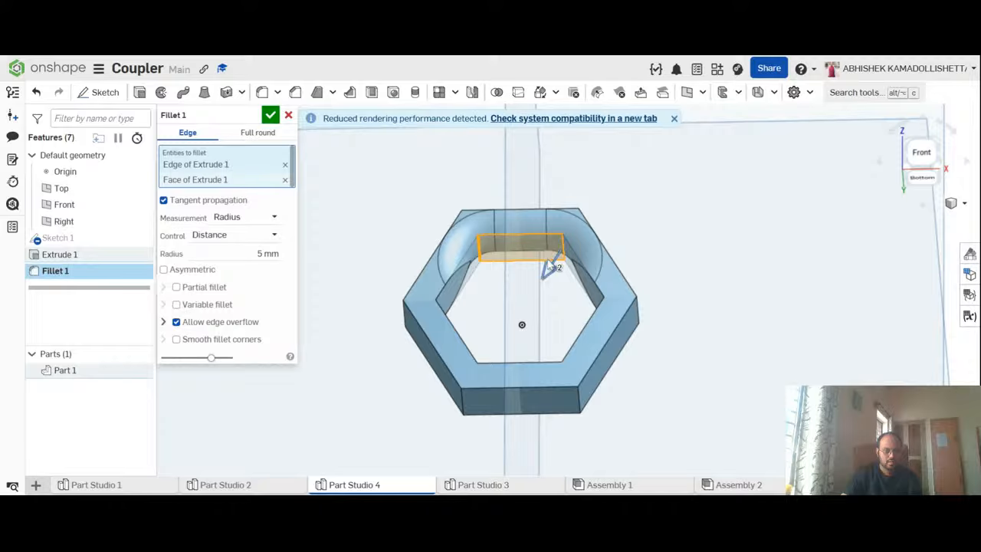
{"action": "left_click", "coordinate": [511, 260]}
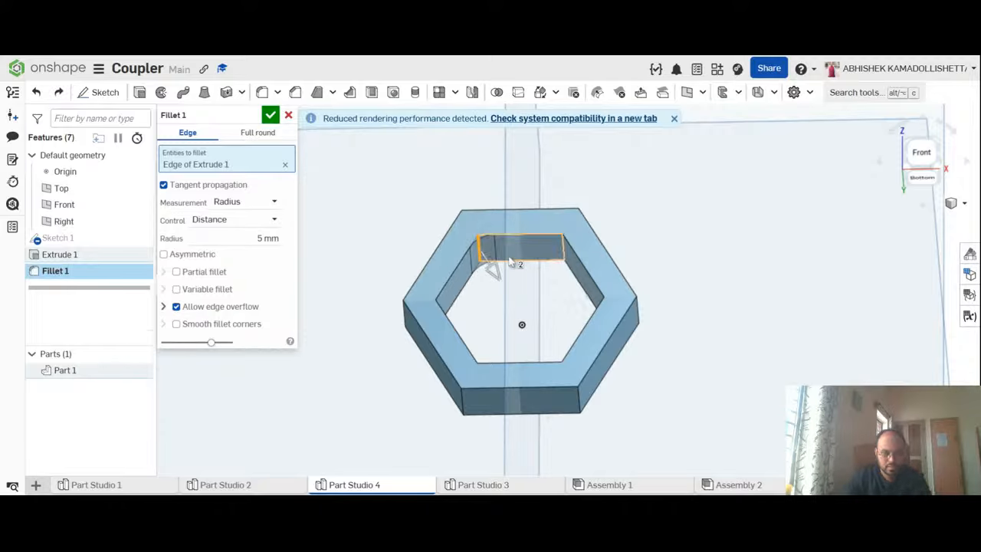
{"action": "left_click", "coordinate": [574, 256]}
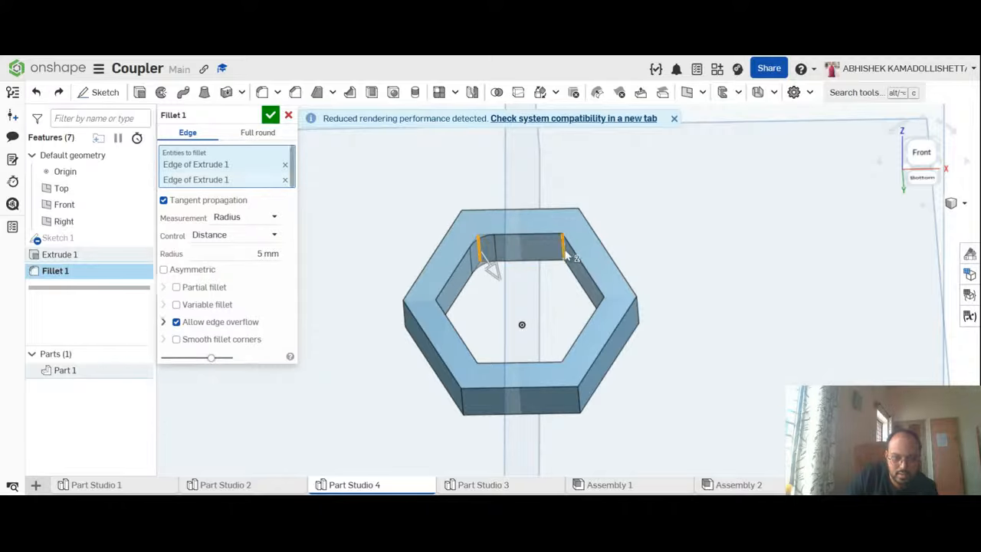
Step: Add the four remaining inner corner edges to the fillet and enlarge its radius to about 15.5 mm
{"action": "right_click_drag", "start_coordinate": [540, 328], "coordinate": [479, 359]}
{"action": "left_click", "coordinate": [460, 305]}
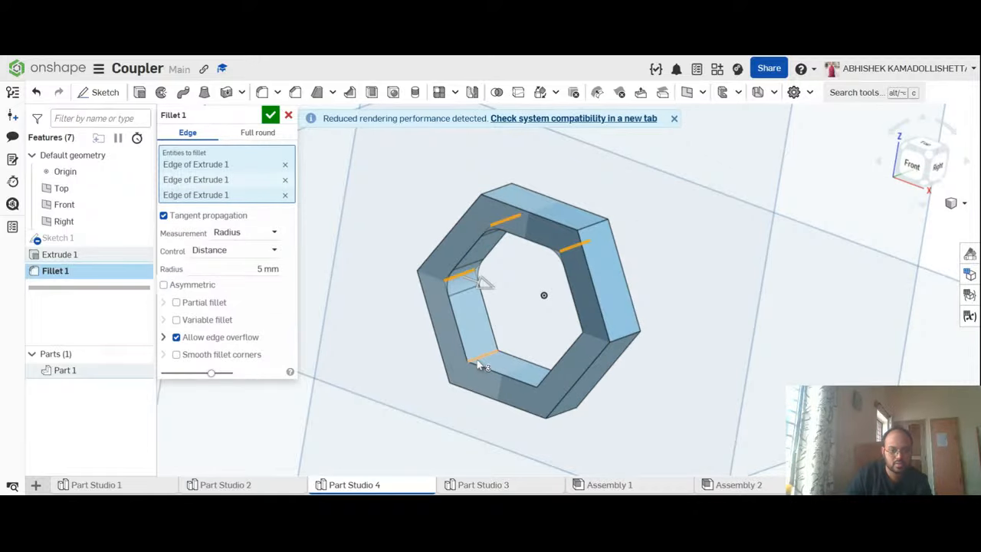
{"action": "left_click", "coordinate": [478, 366]}
{"action": "right_click_drag", "start_coordinate": [534, 335], "coordinate": [549, 372]}
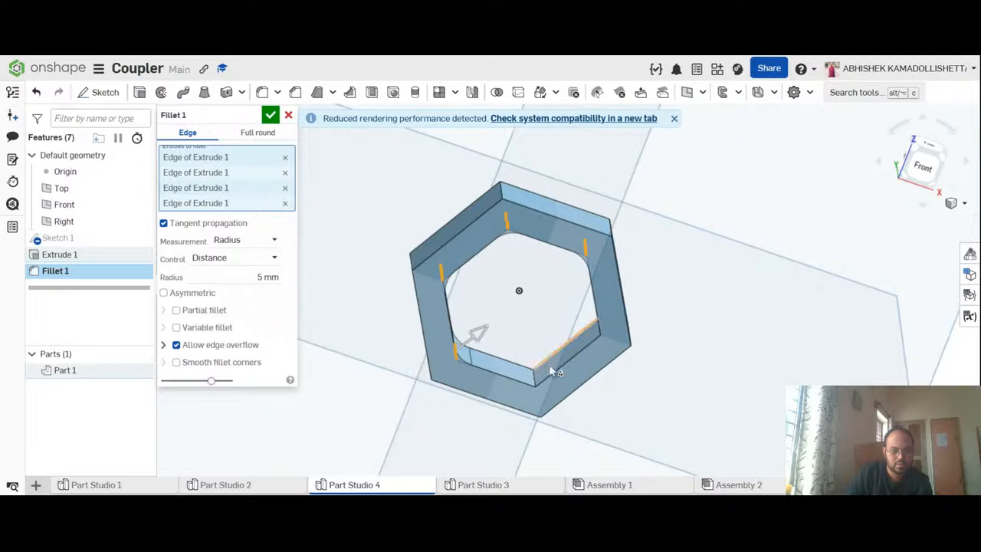
{"action": "right_click_drag", "start_coordinate": [562, 324], "coordinate": [556, 281]}
{"action": "key", "text": "shift+1"}
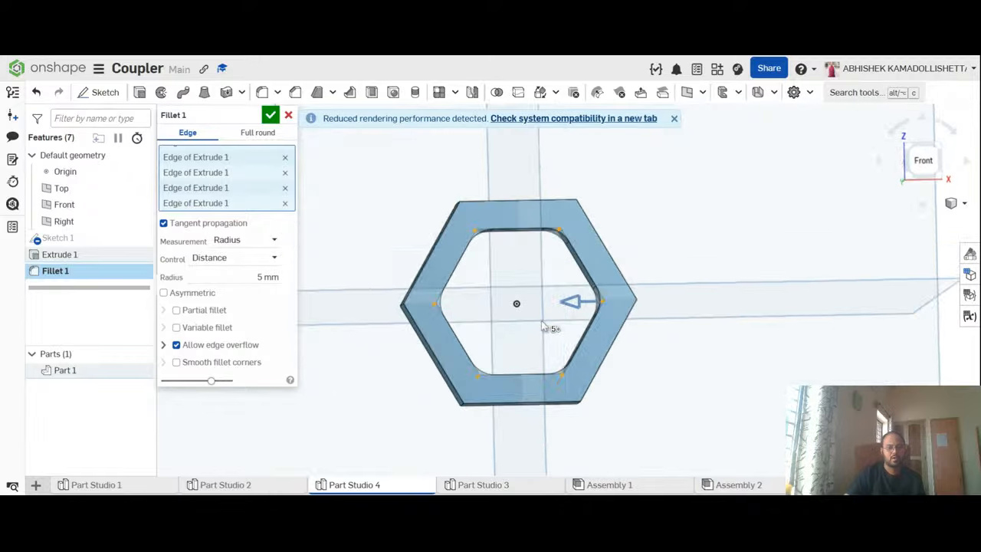
{"action": "mouse_move", "coordinate": [566, 306]}
{"action": "left_mouse_down"}
{"action": "mouse_move", "coordinate": [537, 309]}
{"action": "mouse_move", "coordinate": [563, 314]}
{"action": "left_mouse_up"}
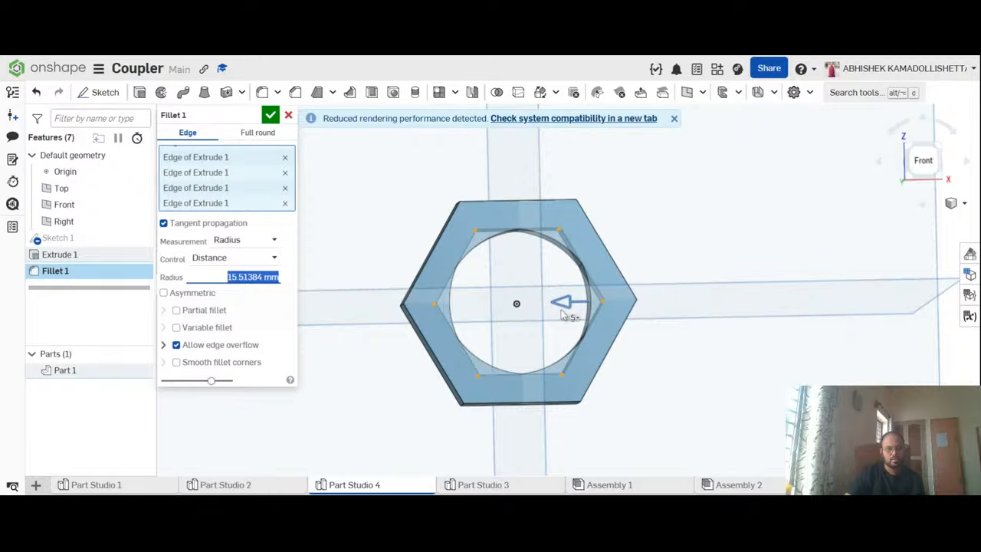
Step: Try a full round fillet using an inner face of the hexagonal opening as the first side face
{"action": "left_click", "coordinate": [259, 134]}
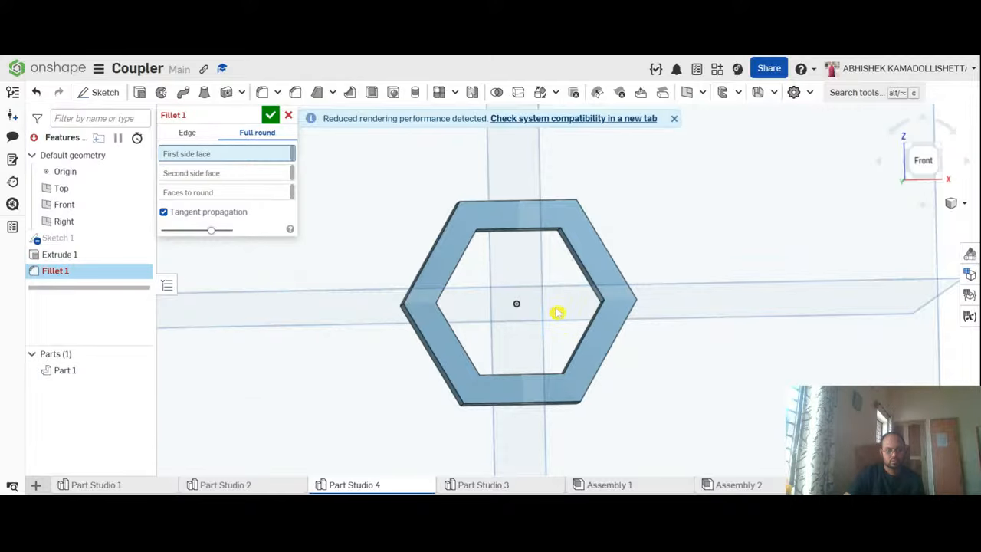
{"action": "right_click_drag", "start_coordinate": [557, 313], "coordinate": [547, 283]}
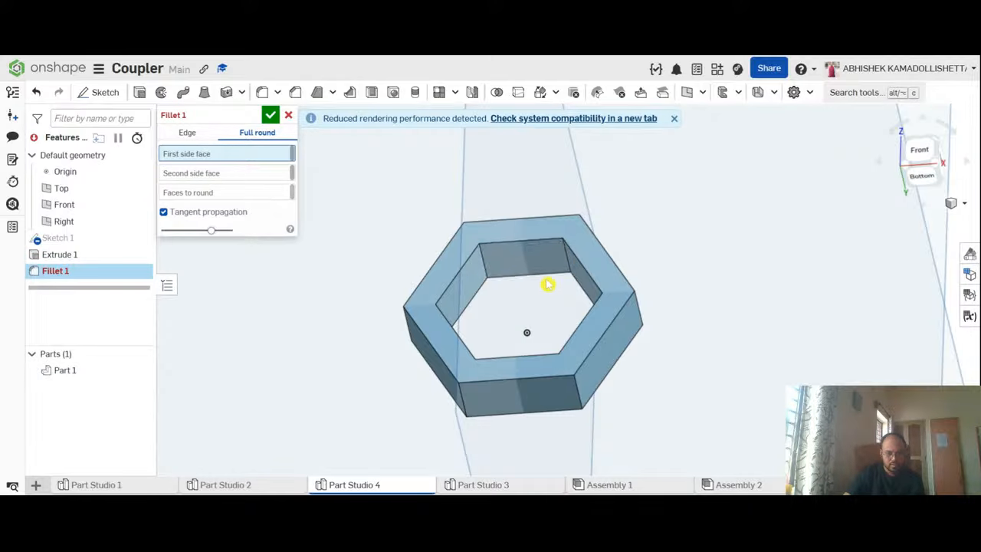
{"action": "left_click", "coordinate": [485, 270]}
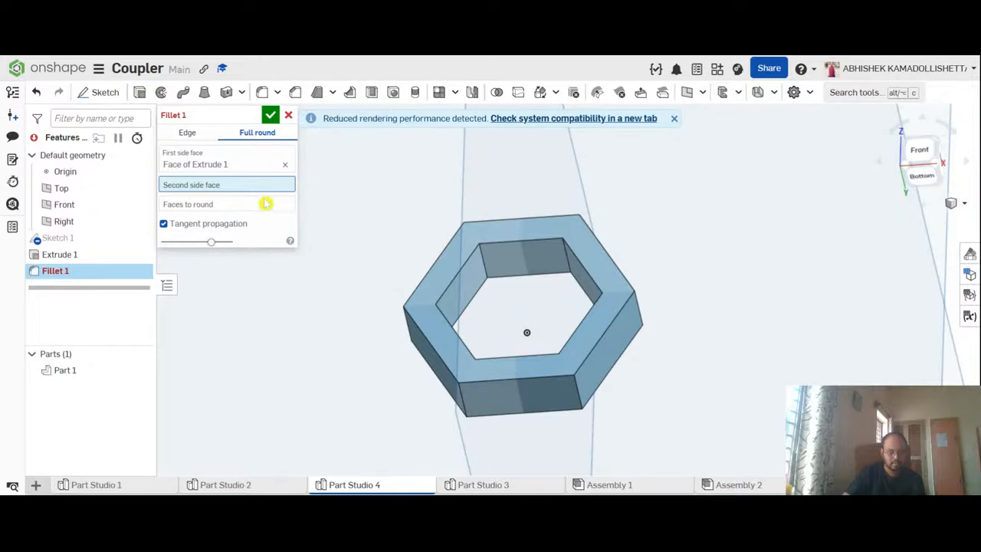
{"action": "left_click", "coordinate": [189, 132]}
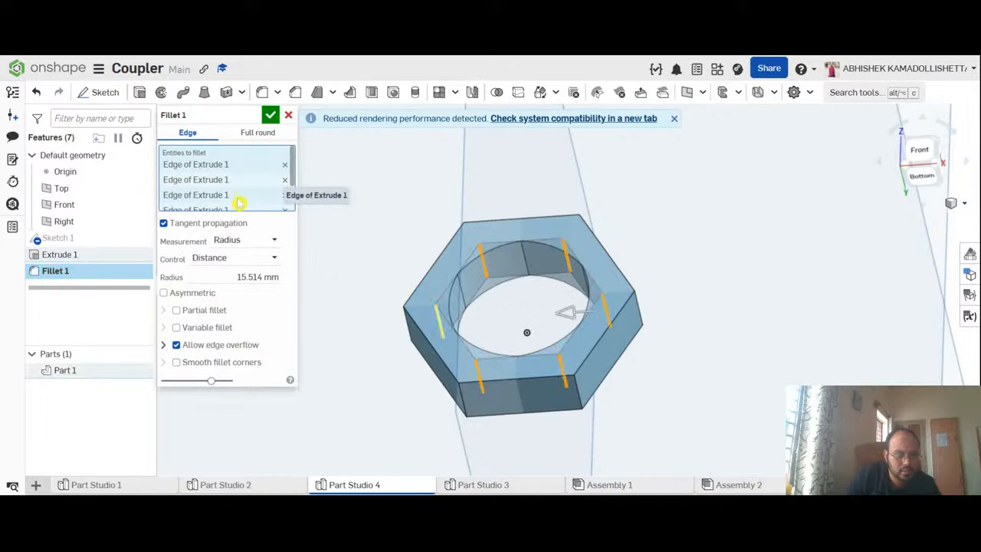
Step: Accept the 15.514 mm edge fillet on the six inner corners and check the rounded opening from the front
{"action": "right_click_drag", "start_coordinate": [537, 312], "coordinate": [541, 340]}
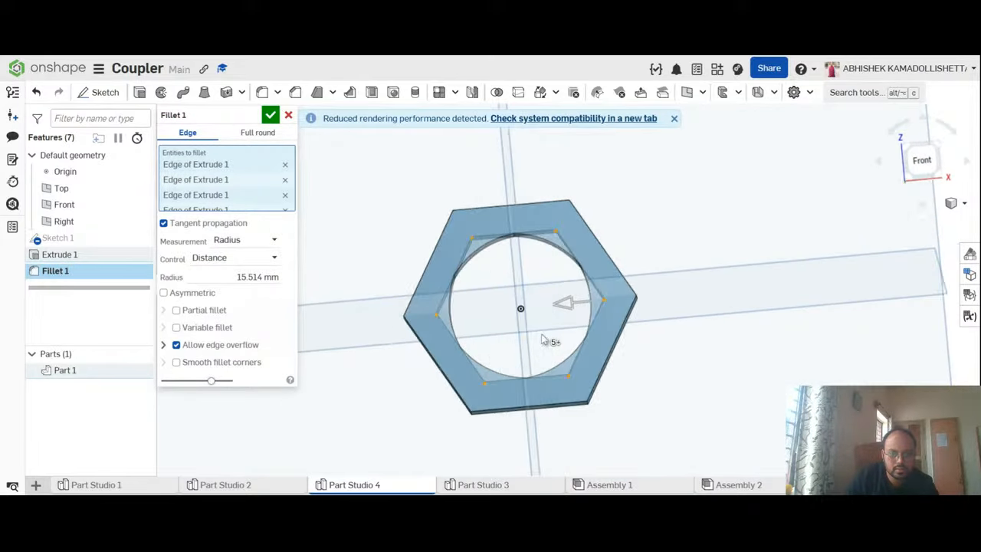
{"action": "left_click", "coordinate": [270, 114]}
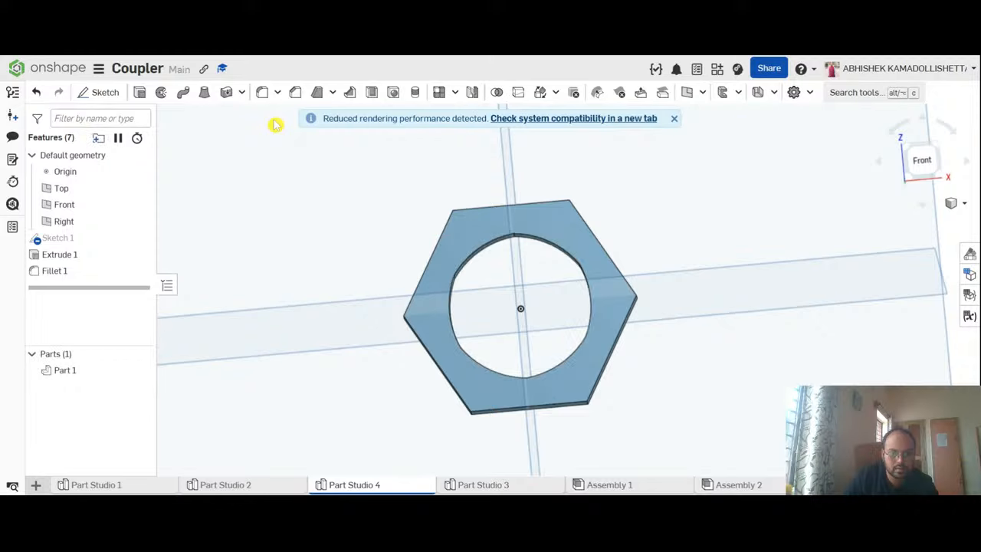
{"action": "mouse_move", "coordinate": [781, 339]}
{"action": "right_mouse_down"}
{"action": "mouse_move", "coordinate": [793, 354]}
{"action": "mouse_move", "coordinate": [830, 315]}
{"action": "mouse_move", "coordinate": [748, 309]}
{"action": "mouse_move", "coordinate": [768, 300]}
{"action": "mouse_move", "coordinate": [793, 323]}
{"action": "mouse_move", "coordinate": [784, 324]}
{"action": "right_mouse_up"}
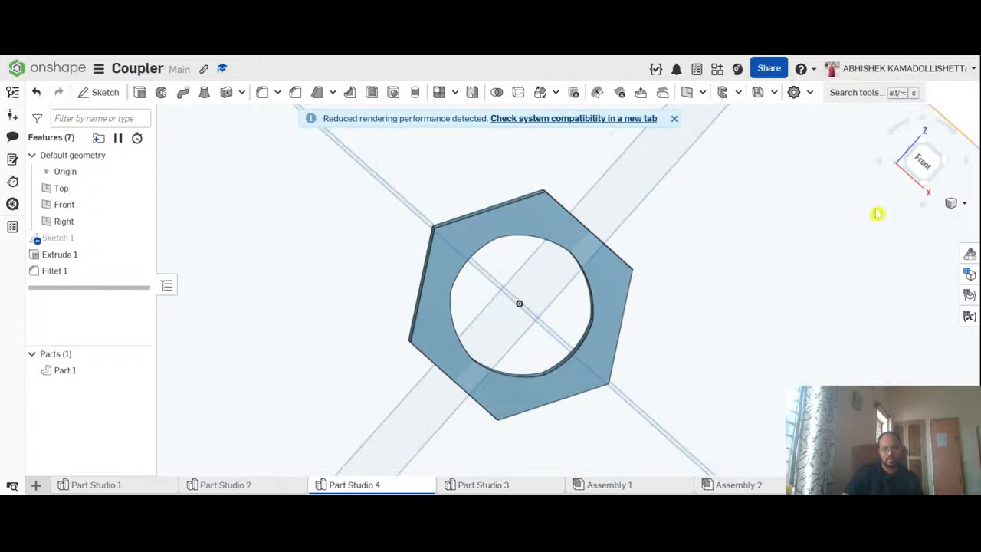
{"action": "left_click", "coordinate": [924, 163]}
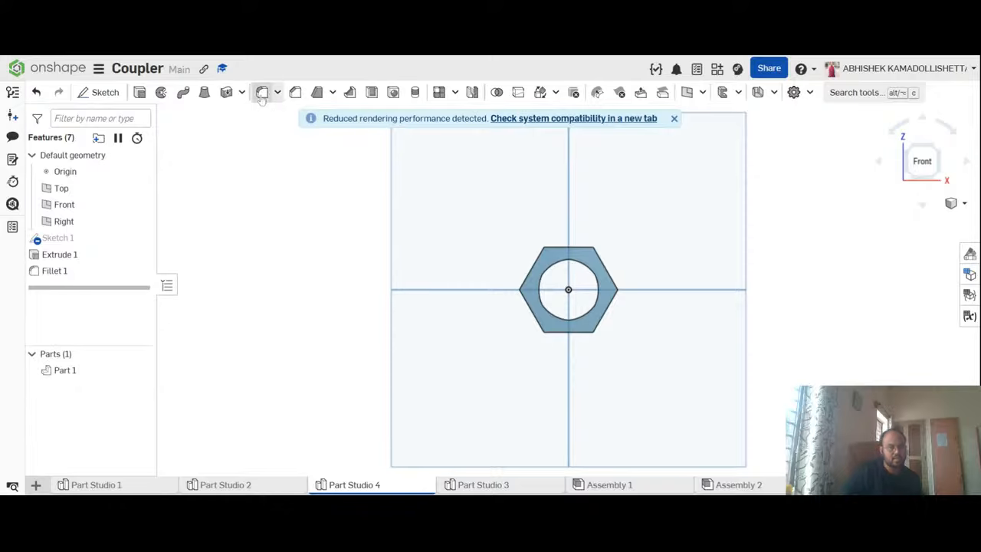
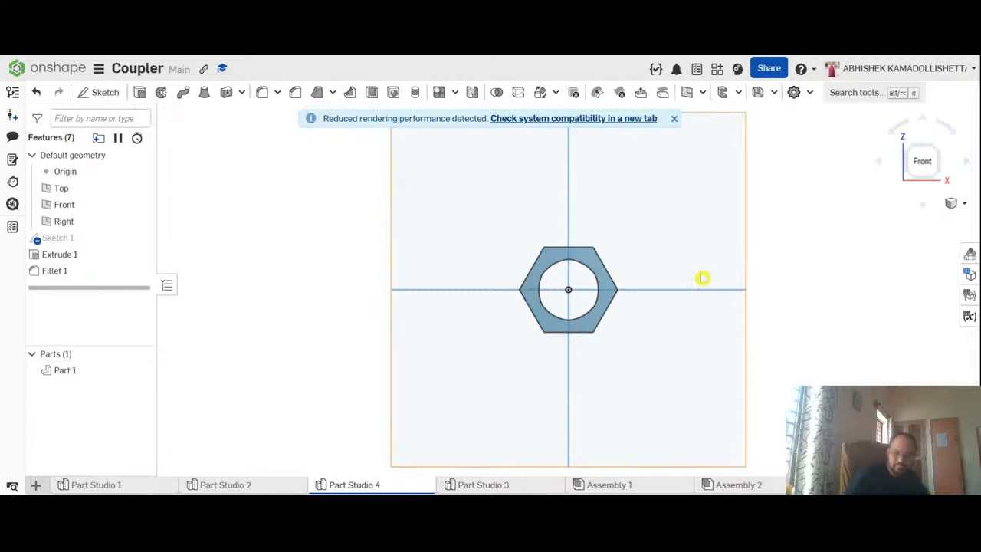
{"action": "scroll", "coordinate": [613, 274], "scroll_direction": "up", "scroll_amount": 5}
{"action": "scroll", "coordinate": [608, 284], "scroll_direction": "down", "scroll_amount": 5}
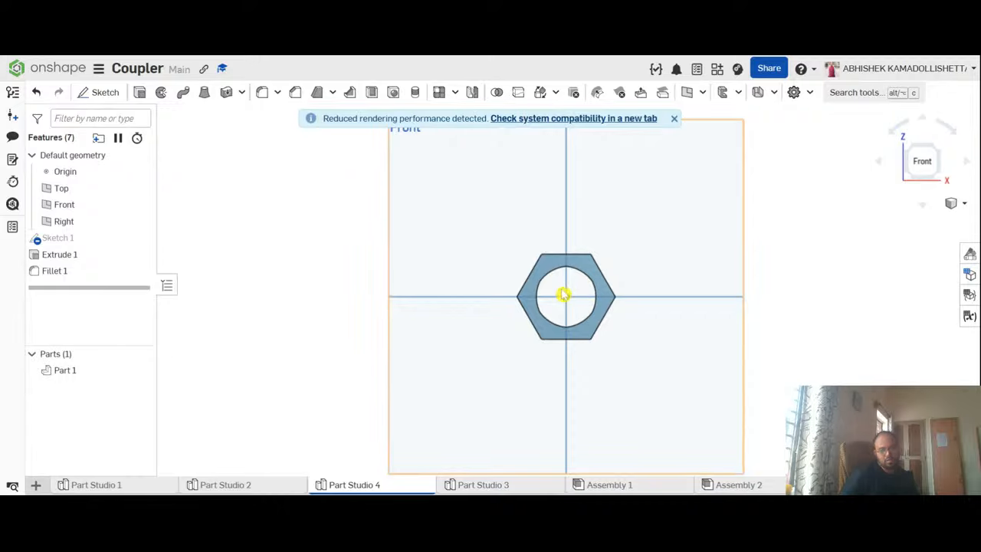
{"action": "scroll", "coordinate": [566, 298], "scroll_direction": "up", "scroll_amount": 5}
{"action": "scroll", "coordinate": [567, 303], "scroll_direction": "down", "scroll_amount": 3}
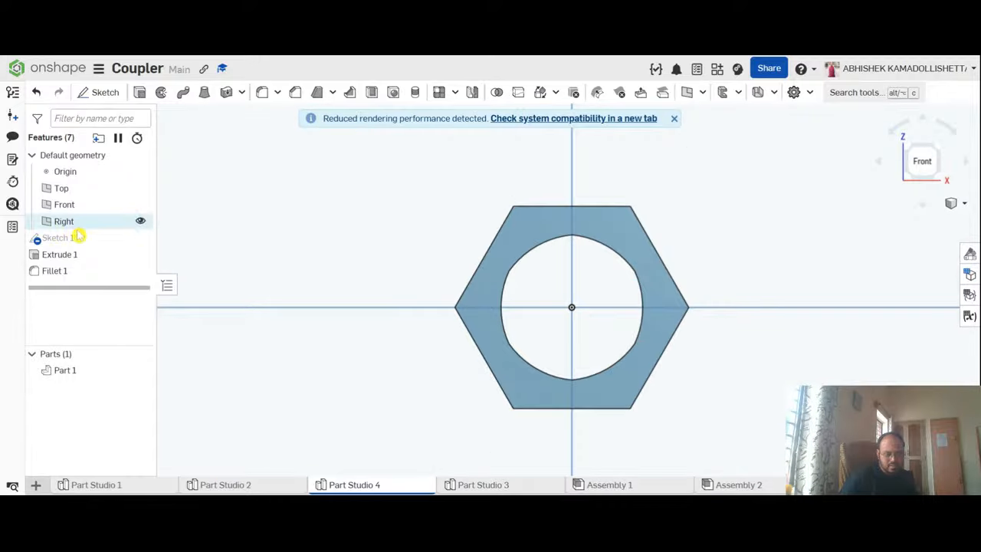
Step: Try enlarging the inner corner fillet radius to about 26.5 mm with smooth fillet corners enabled
{"action": "double_click", "coordinate": [76, 276]}
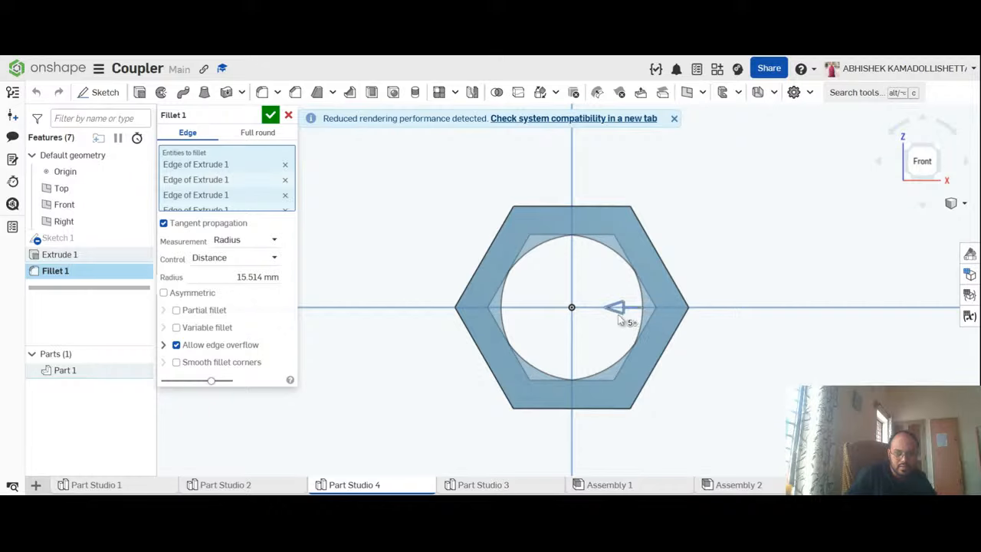
{"action": "left_click_drag", "start_coordinate": [609, 321], "coordinate": [611, 321]}
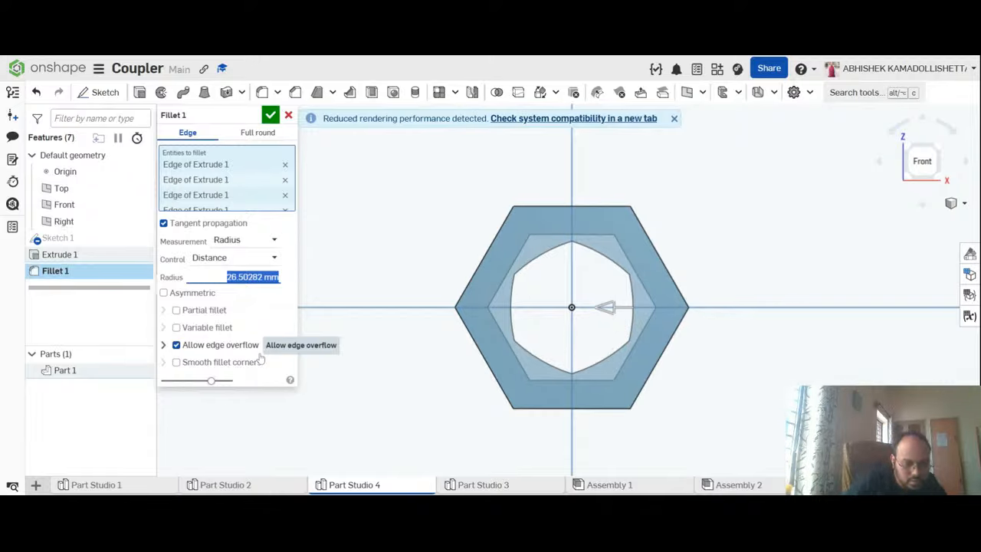
{"action": "left_click", "coordinate": [176, 363]}
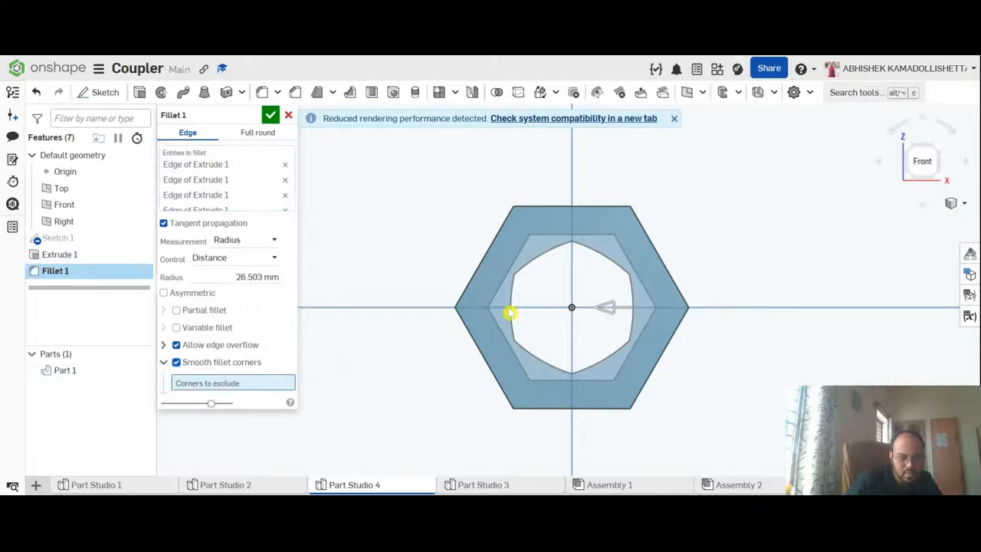
{"action": "left_click", "coordinate": [270, 115]}
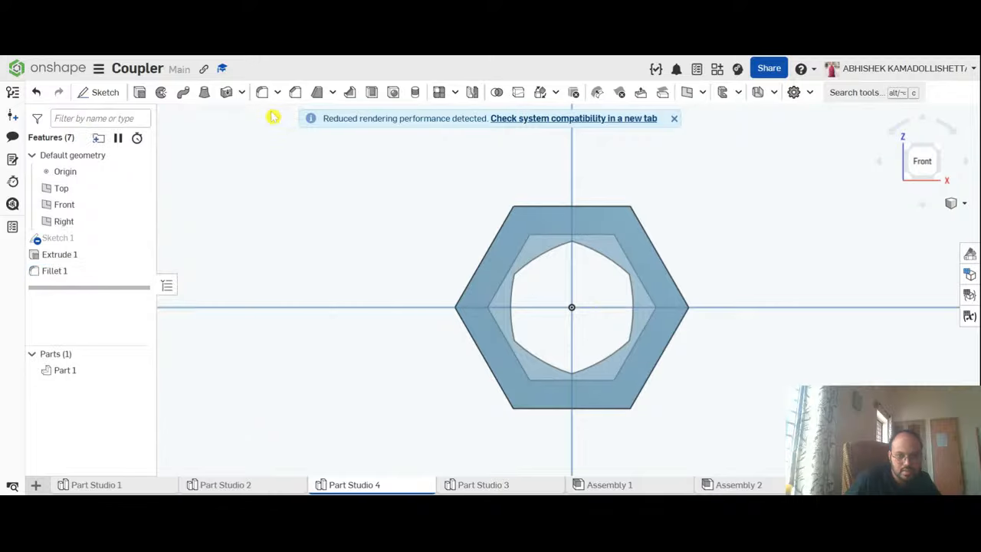
Step: Inspect the hexagonal ring's rounded opening from the front and at an angle
{"action": "mouse_move", "coordinate": [871, 333]}
{"action": "right_mouse_down"}
{"action": "mouse_move", "coordinate": [832, 313]}
{"action": "mouse_move", "coordinate": [882, 342]}
{"action": "mouse_move", "coordinate": [905, 331]}
{"action": "mouse_move", "coordinate": [885, 348]}
{"action": "mouse_move", "coordinate": [874, 334]}
{"action": "mouse_move", "coordinate": [876, 350]}
{"action": "mouse_move", "coordinate": [863, 344]}
{"action": "right_mouse_up"}
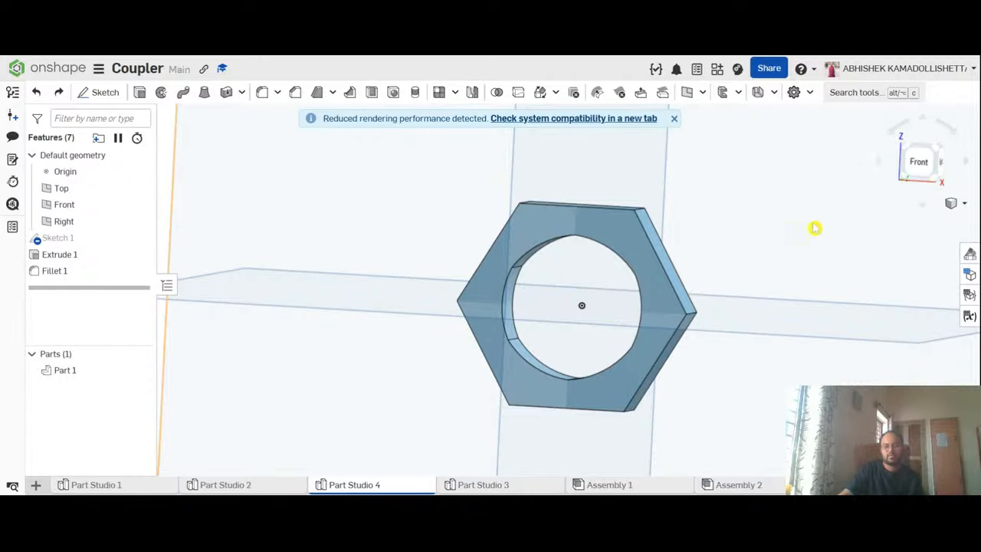
{"action": "left_click", "coordinate": [916, 162]}
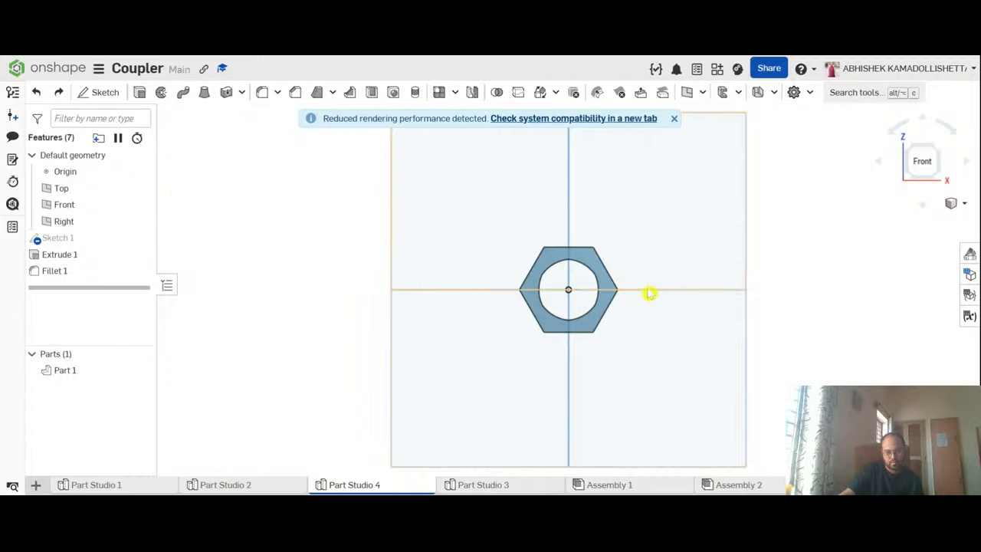
{"action": "scroll", "coordinate": [733, 282], "scroll_direction": "up", "scroll_amount": 3}
{"action": "scroll", "coordinate": [823, 284], "scroll_direction": "down", "scroll_amount": 3}
{"action": "right_click_drag", "start_coordinate": [823, 284], "coordinate": [829, 334]}
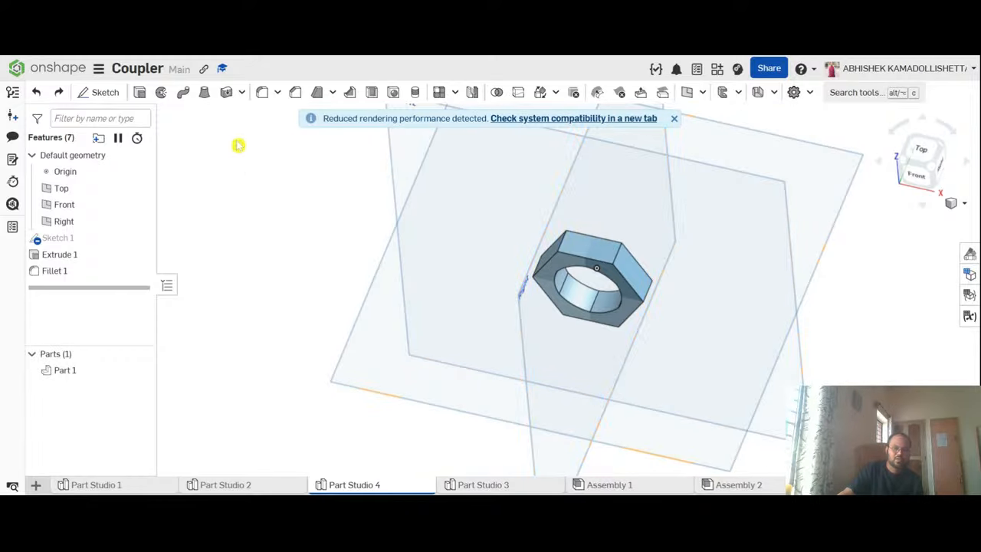
{"action": "left_click", "coordinate": [261, 91]}
{"action": "scroll", "coordinate": [521, 222], "scroll_direction": "up", "scroll_amount": 5}
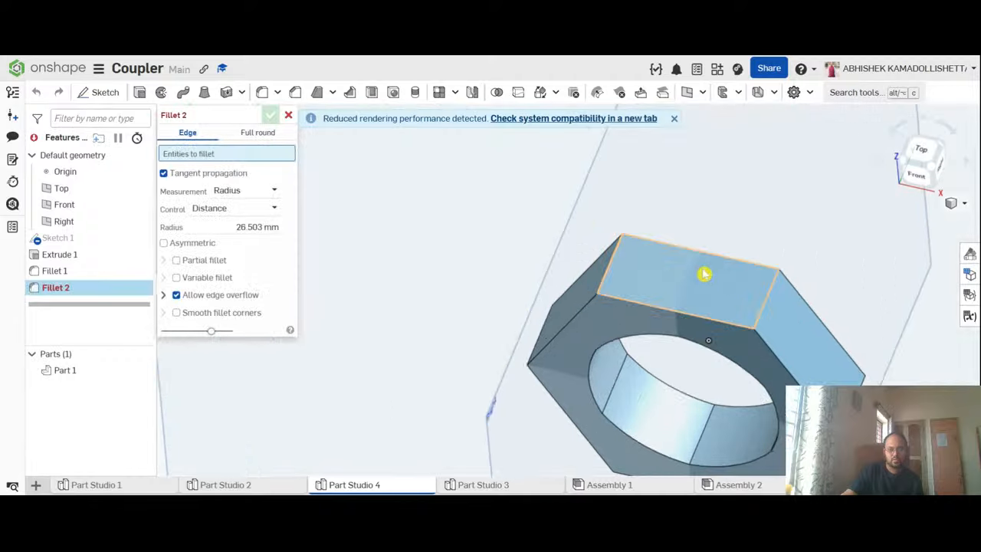
{"action": "left_click", "coordinate": [766, 300]}
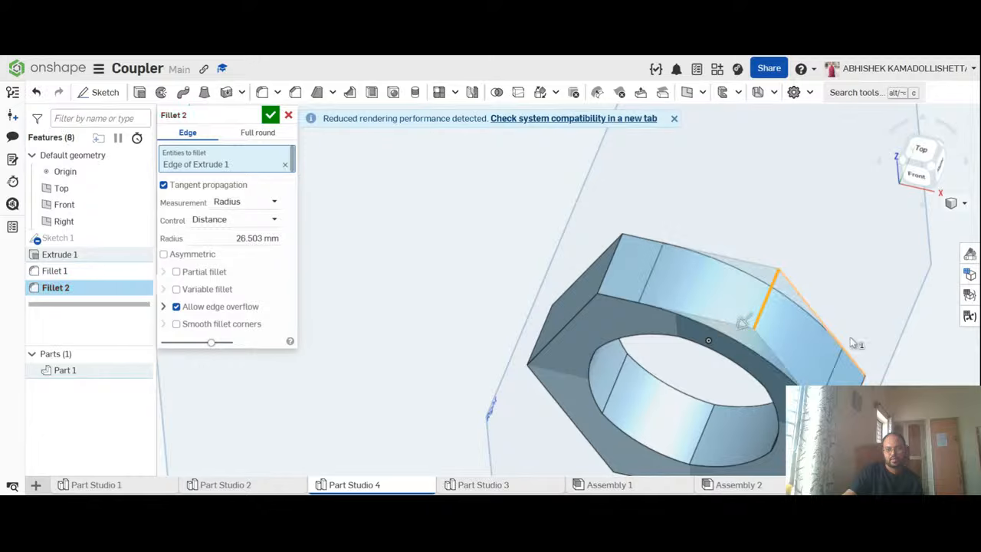
{"action": "right_click_drag", "start_coordinate": [857, 329], "coordinate": [868, 296]}
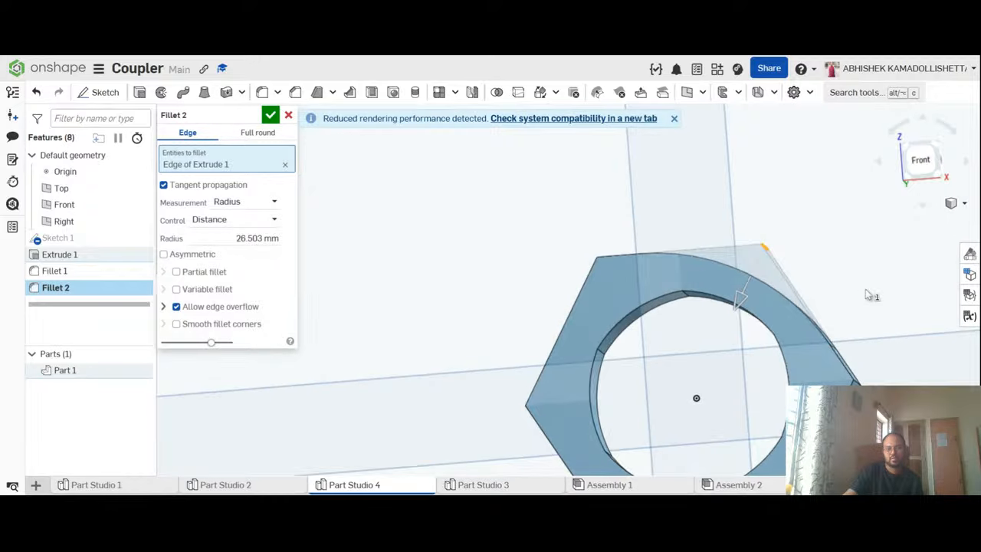
{"action": "left_click", "coordinate": [288, 117]}
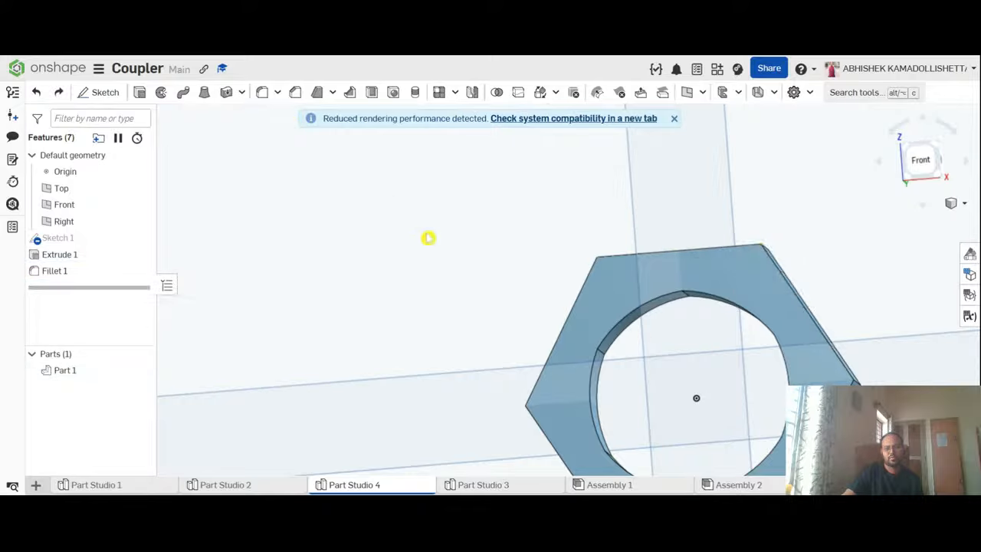
Step: Insert one instance of the hexagonal ring from Part Studio 4 into Assembly 1
{"action": "key", "text": "f"}
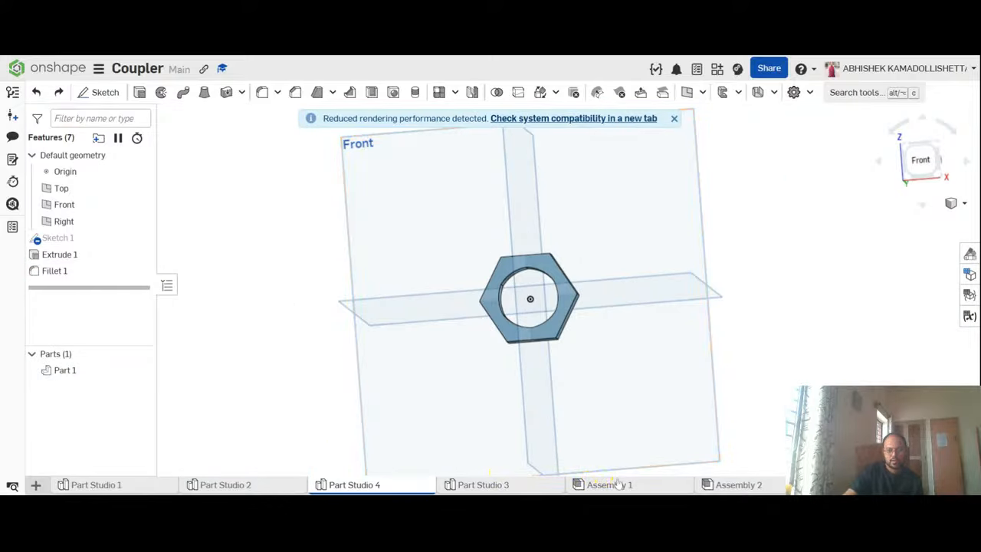
{"action": "left_click", "coordinate": [618, 483]}
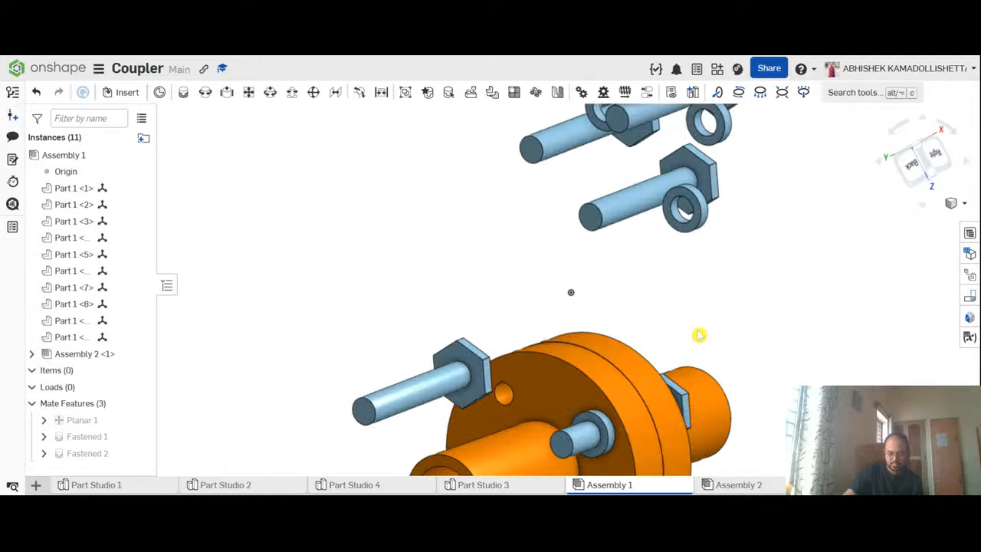
{"action": "scroll", "coordinate": [699, 335], "scroll_direction": "down", "scroll_amount": 3}
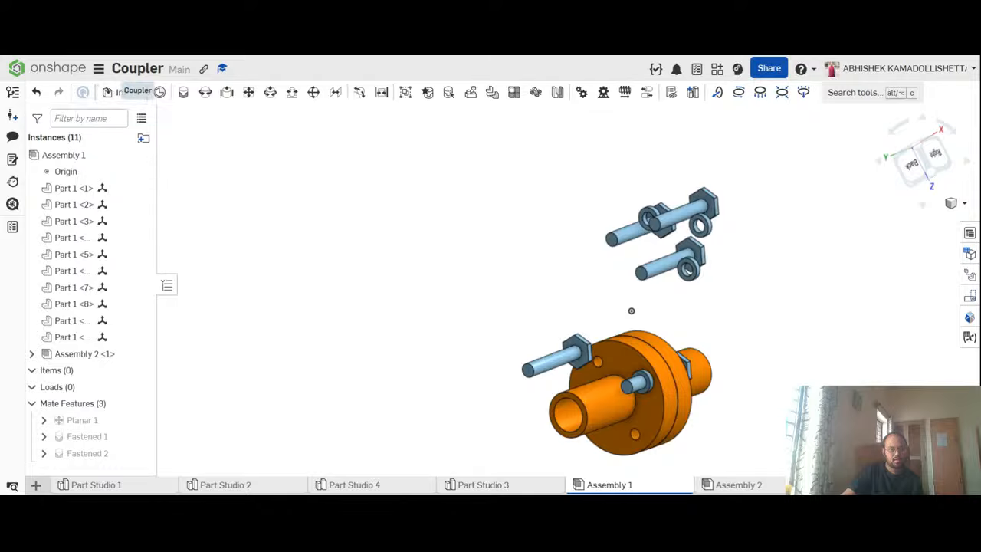
{"action": "left_click", "coordinate": [122, 92]}
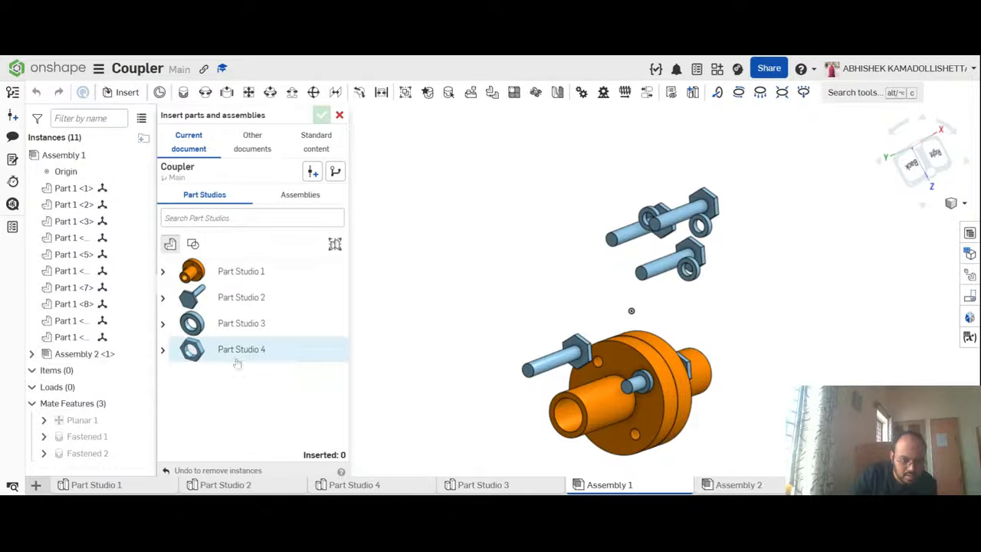
{"action": "left_click", "coordinate": [238, 363]}
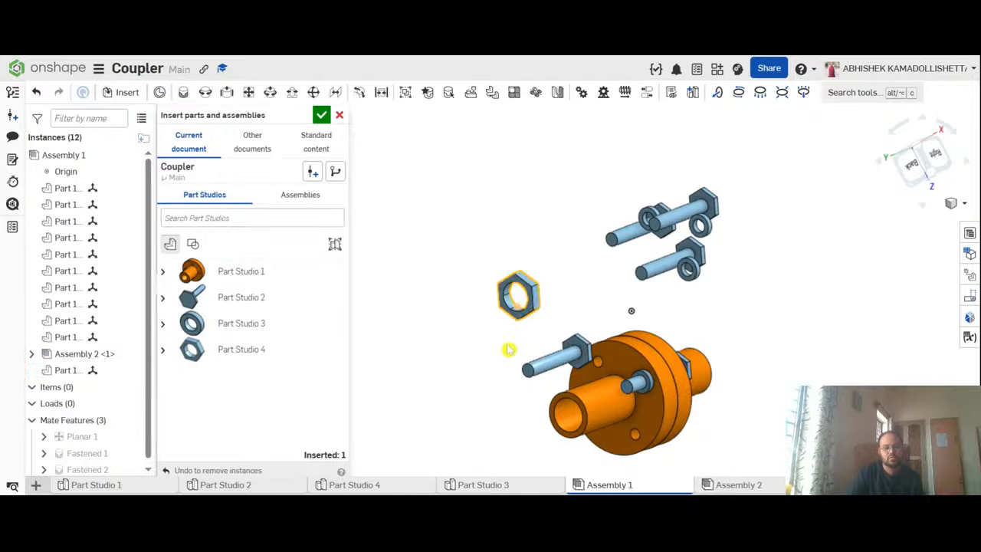
{"action": "left_click", "coordinate": [321, 117]}
Step: Compare the inserted hexagonal nut's opening with the bolt shanks from the back and at an angle
{"action": "scroll", "coordinate": [547, 352], "scroll_direction": "up", "scroll_amount": 3}
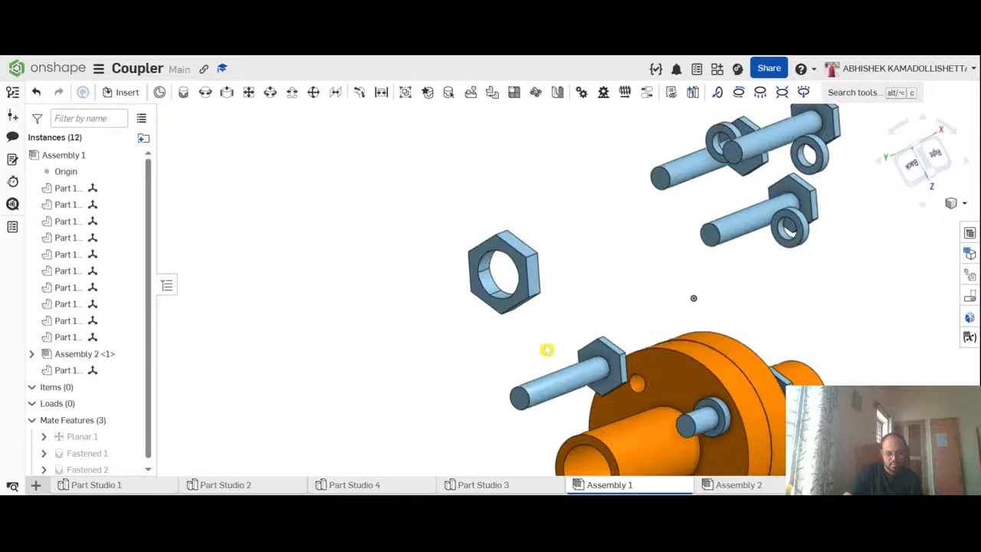
{"action": "left_click", "coordinate": [911, 165]}
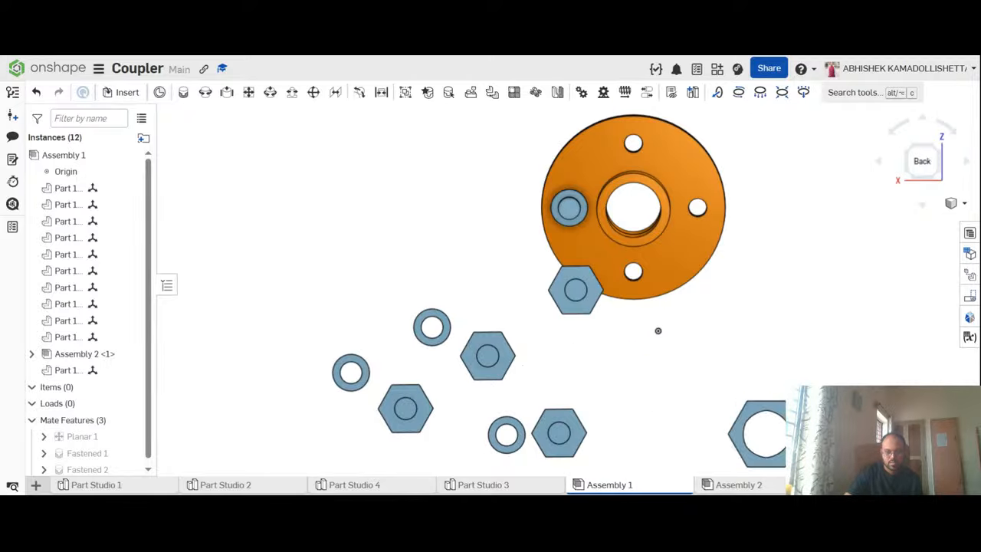
{"action": "scroll", "coordinate": [745, 371], "scroll_direction": "down", "scroll_amount": 5}
{"action": "scroll", "coordinate": [571, 284], "scroll_direction": "up", "scroll_amount": 5}
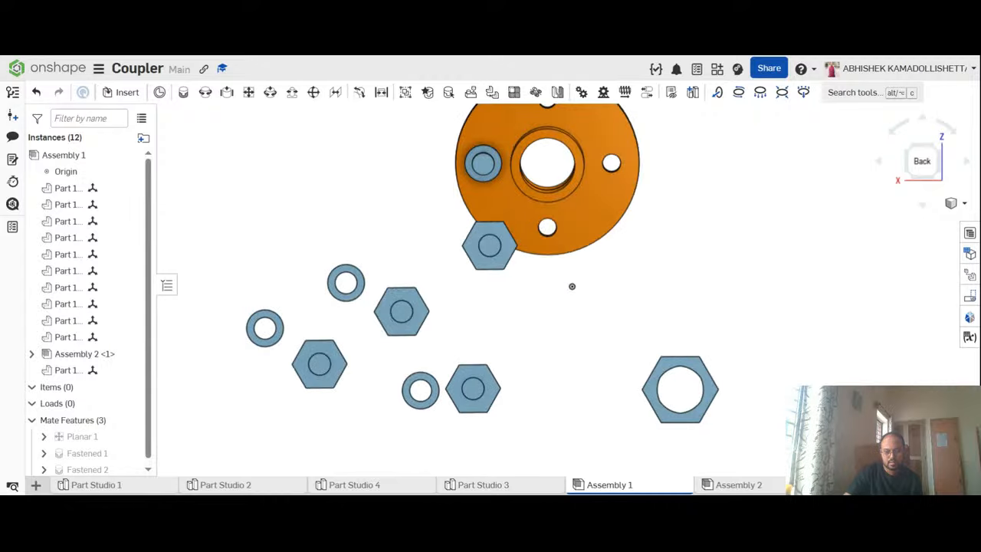
{"action": "right_click_drag", "start_coordinate": [571, 284], "coordinate": [792, 459]}
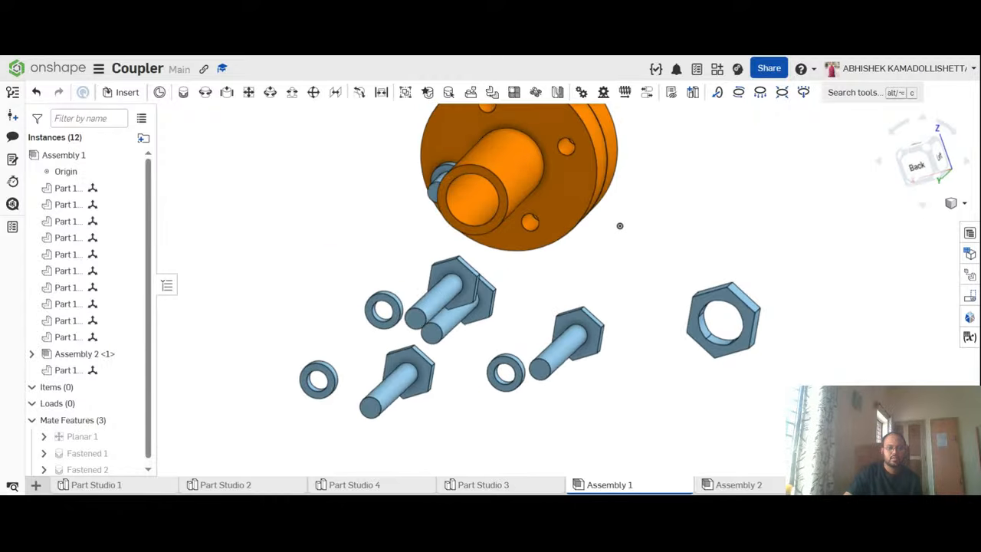
{"action": "right_click_drag", "start_coordinate": [582, 236], "coordinate": [629, 238]}
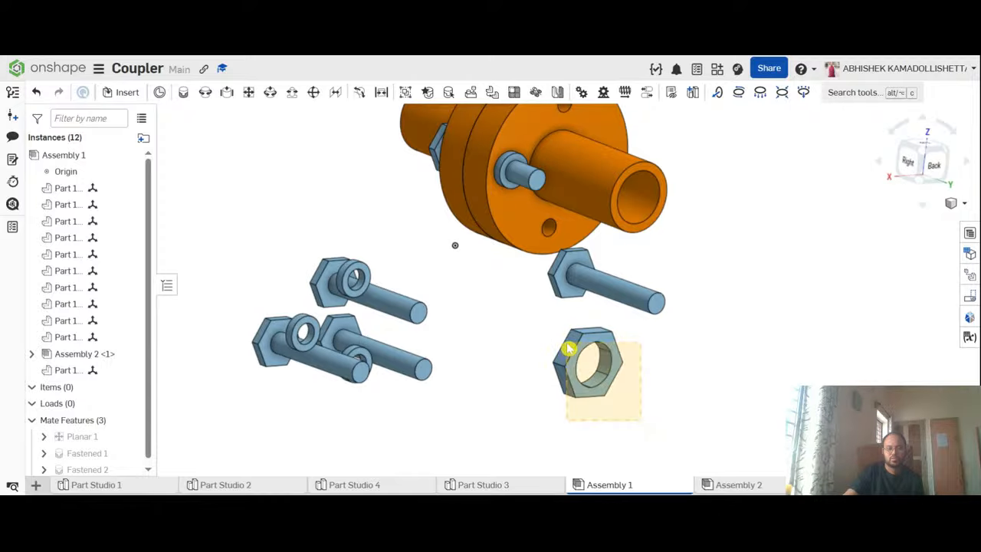
{"action": "scroll", "coordinate": [602, 291], "scroll_direction": "up", "scroll_amount": 3}
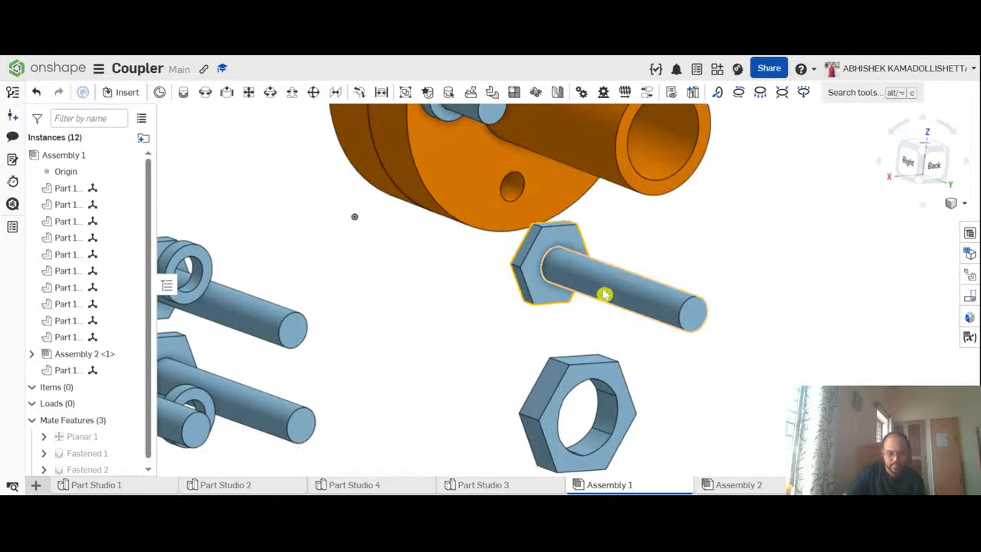
{"action": "scroll", "coordinate": [502, 116], "scroll_direction": "down", "scroll_amount": 5}
{"action": "scroll", "coordinate": [546, 257], "scroll_direction": "up", "scroll_amount": 3}
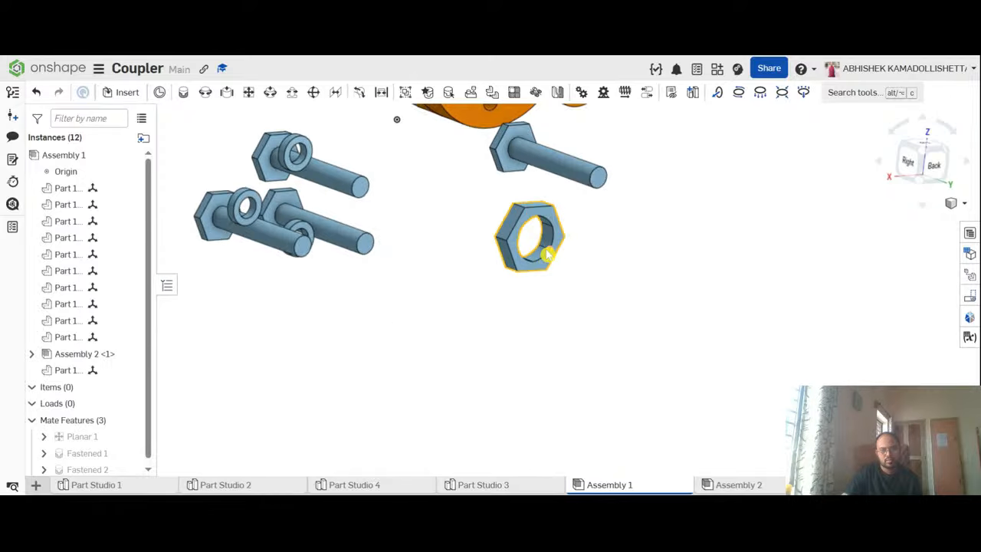
Step: Set the diameter of the inner hexagon's construction circle in Part Studio 4's Sketch 1 to 20 mm
{"action": "left_click", "coordinate": [354, 487]}
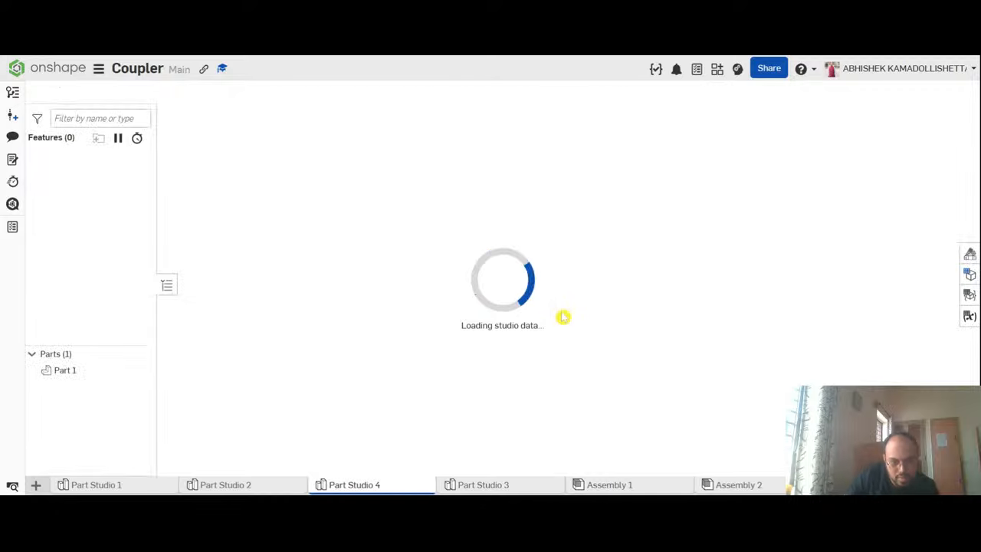
{"action": "left_click", "coordinate": [897, 170]}
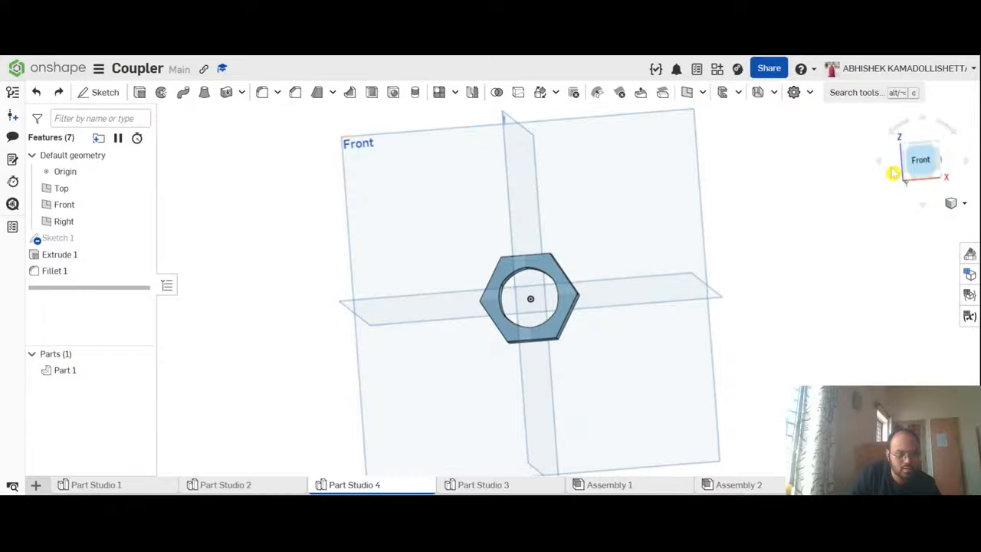
{"action": "left_click", "coordinate": [88, 239]}
{"action": "double_click", "coordinate": [89, 239]}
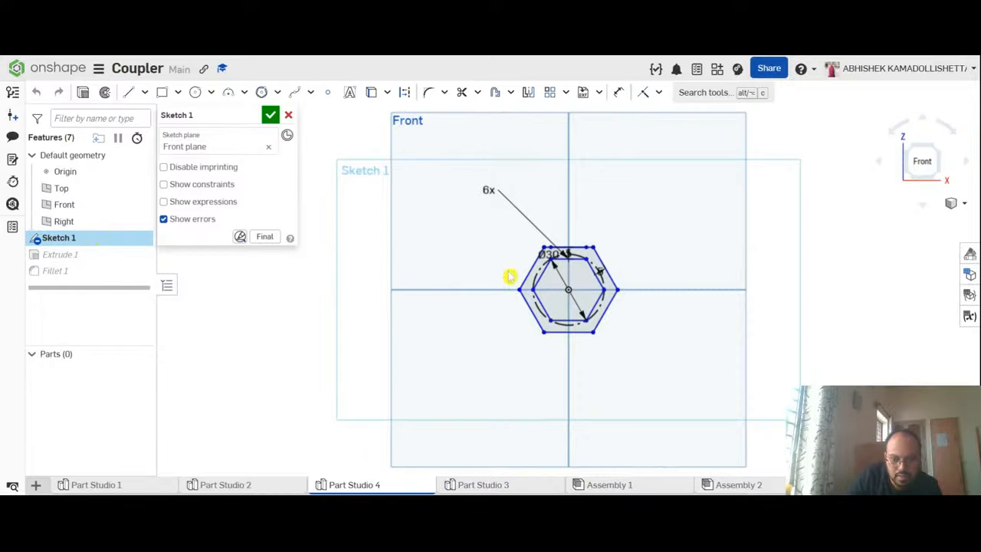
{"action": "scroll", "coordinate": [567, 282], "scroll_direction": "up", "scroll_amount": 5}
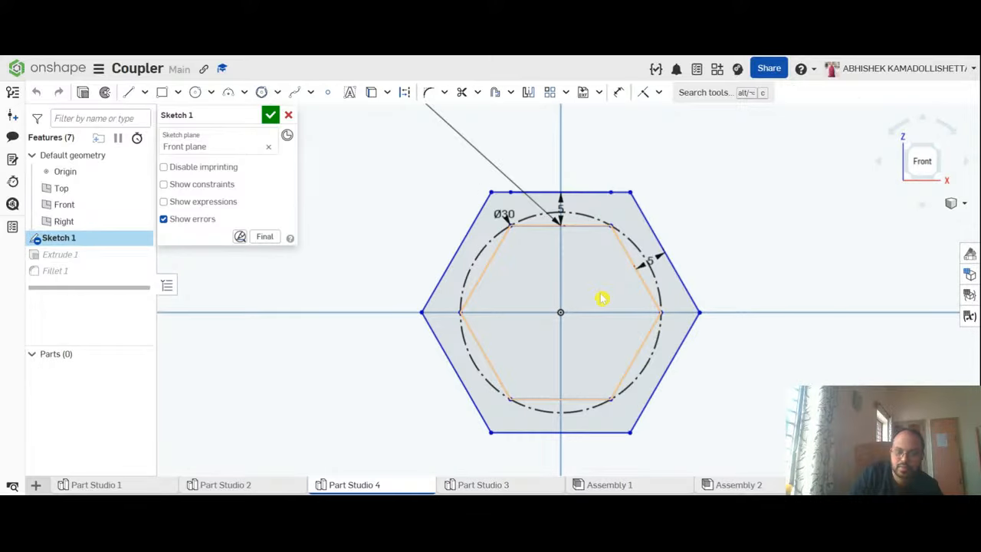
{"action": "scroll", "coordinate": [603, 303], "scroll_direction": "down", "scroll_amount": 3}
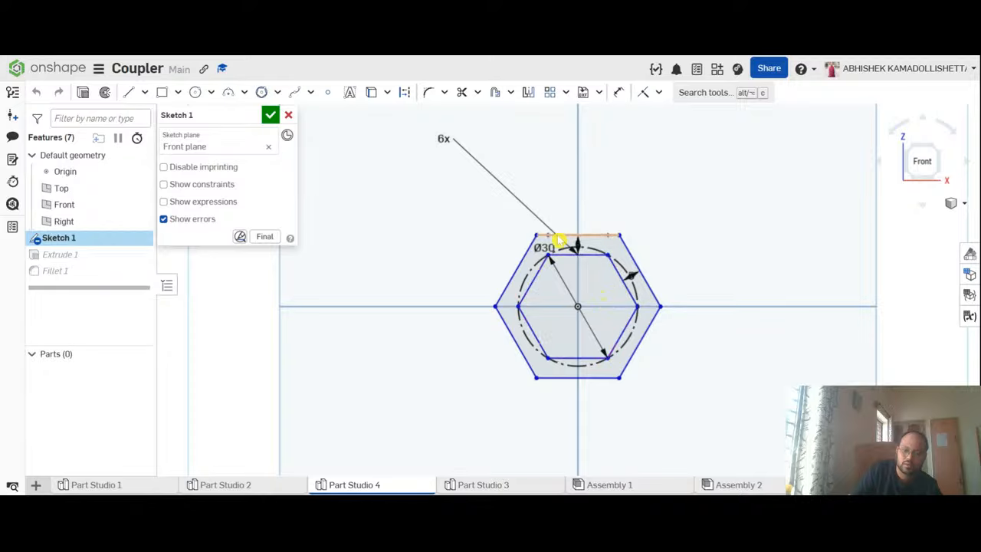
{"action": "scroll", "coordinate": [557, 238], "scroll_direction": "up", "scroll_amount": 3}
{"action": "left_click", "coordinate": [553, 258]}
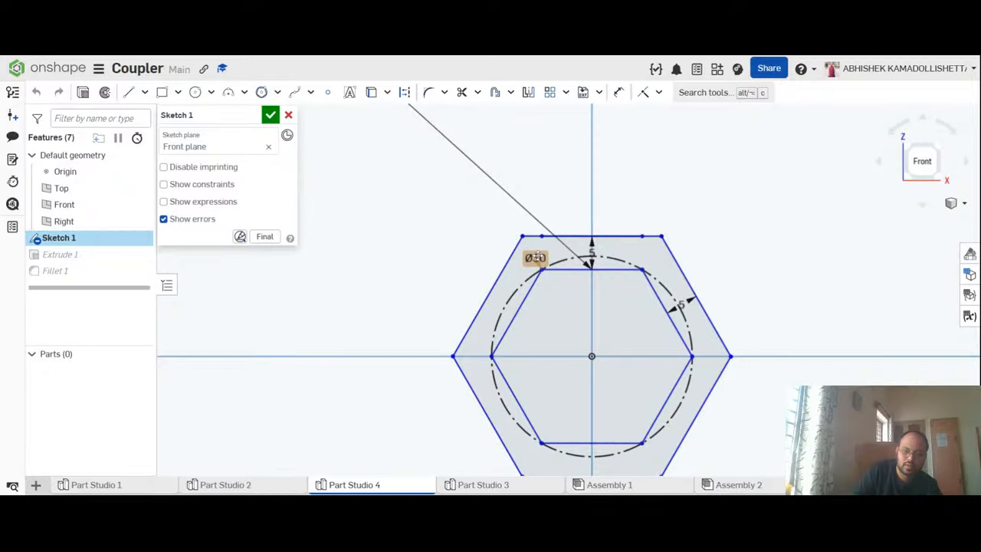
{"action": "double_click", "coordinate": [536, 258]}
{"action": "type", "text": "20"}
{"action": "key", "text": "Return"}
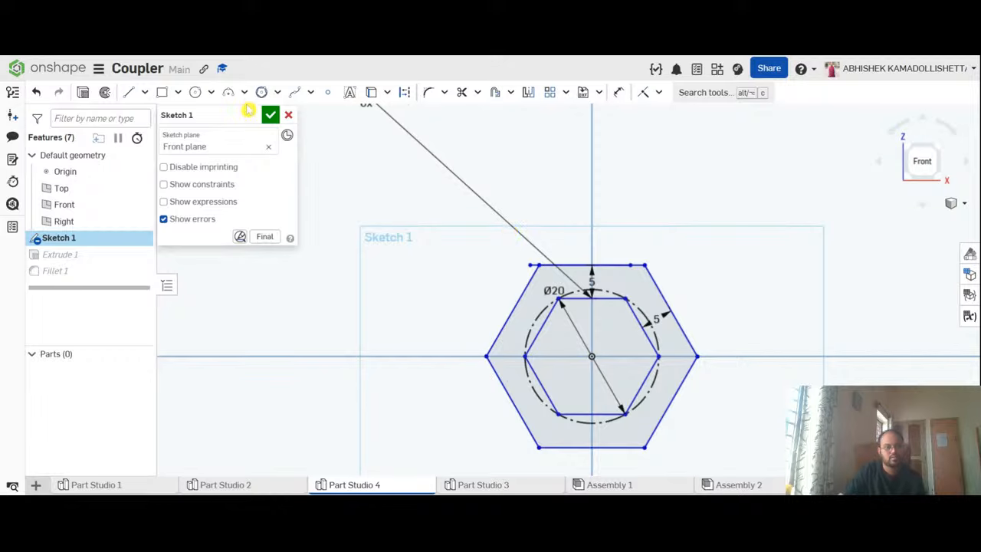
{"action": "left_click", "coordinate": [270, 114]}
{"action": "scroll", "coordinate": [385, 236], "scroll_direction": "down", "scroll_amount": 5}
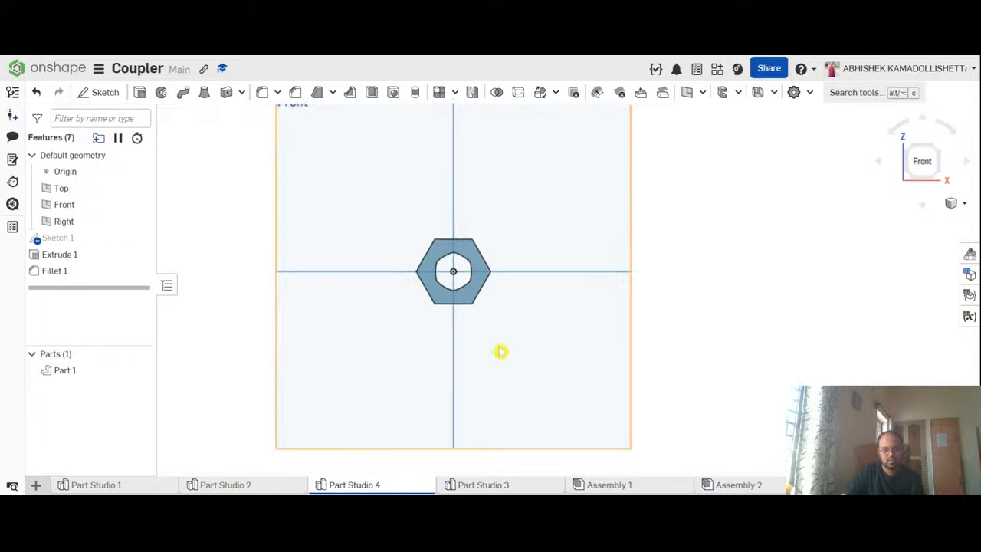
Step: Compare the resized hexagonal nut with the bolts and coupler in Assembly 1 from several angles
{"action": "left_click", "coordinate": [607, 484]}
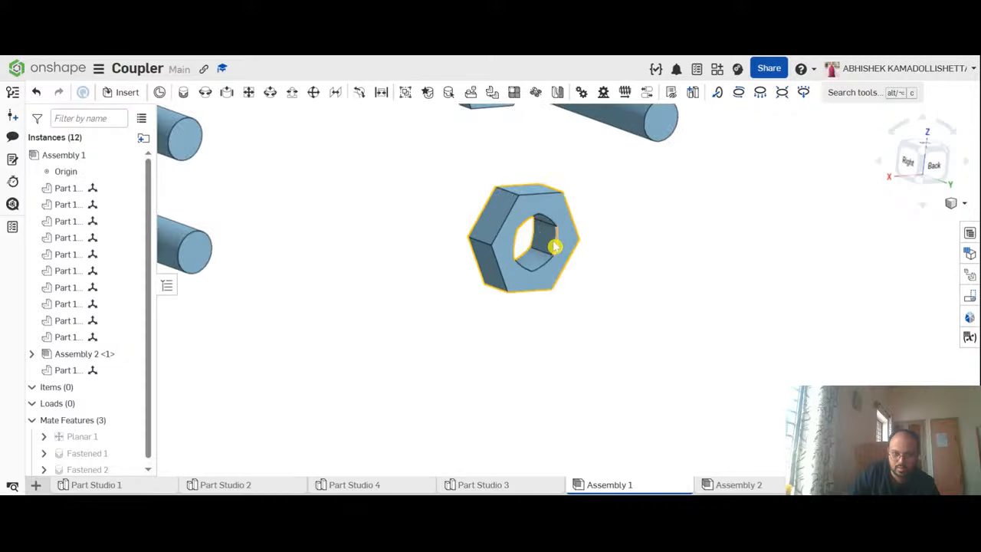
{"action": "right_click_drag", "start_coordinate": [625, 266], "coordinate": [553, 265]}
{"action": "scroll", "coordinate": [567, 263], "scroll_direction": "up", "scroll_amount": 3}
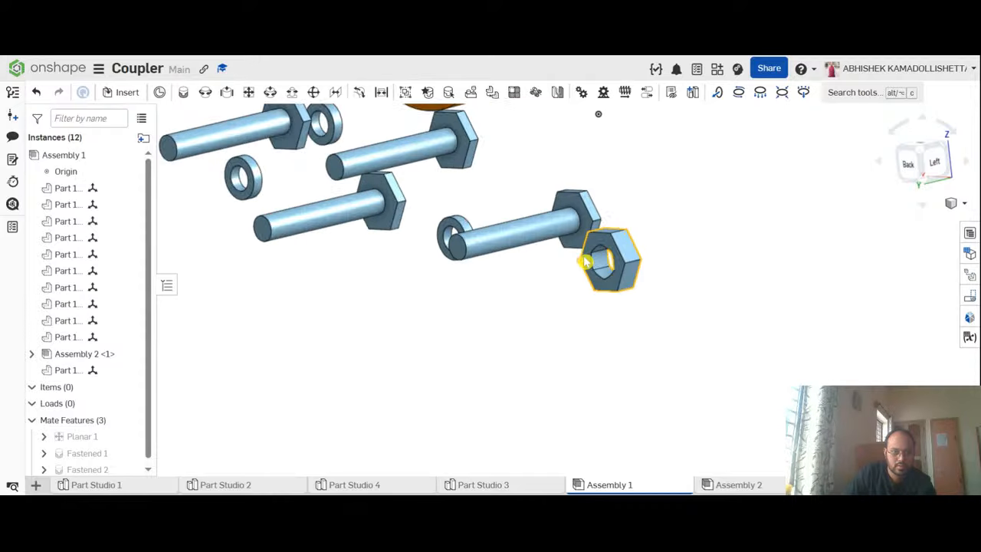
{"action": "scroll", "coordinate": [613, 260], "scroll_direction": "down", "scroll_amount": 5}
{"action": "scroll", "coordinate": [482, 207], "scroll_direction": "up", "scroll_amount": 2}
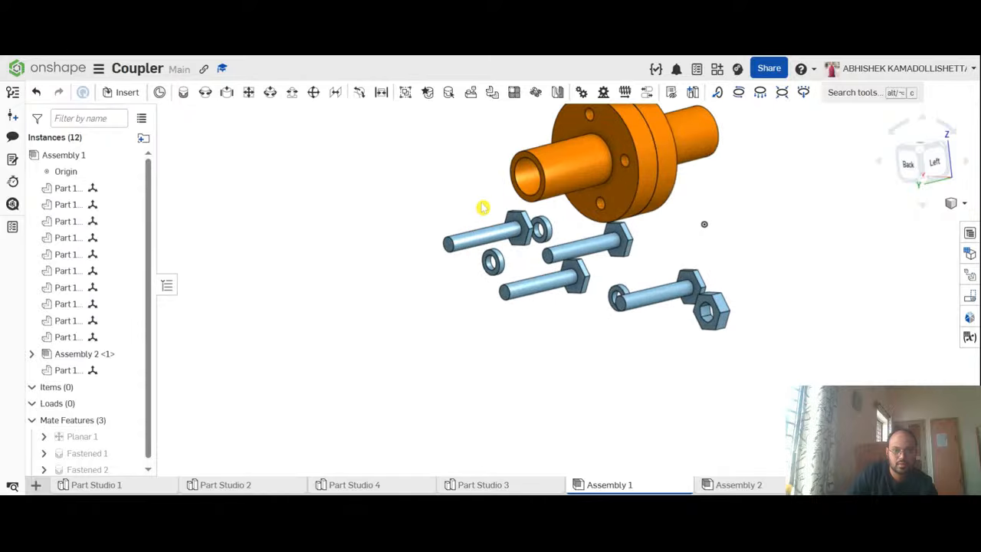
{"action": "scroll", "coordinate": [491, 215], "scroll_direction": "down", "scroll_amount": 3}
{"action": "right_click_drag", "start_coordinate": [586, 227], "coordinate": [711, 243]}
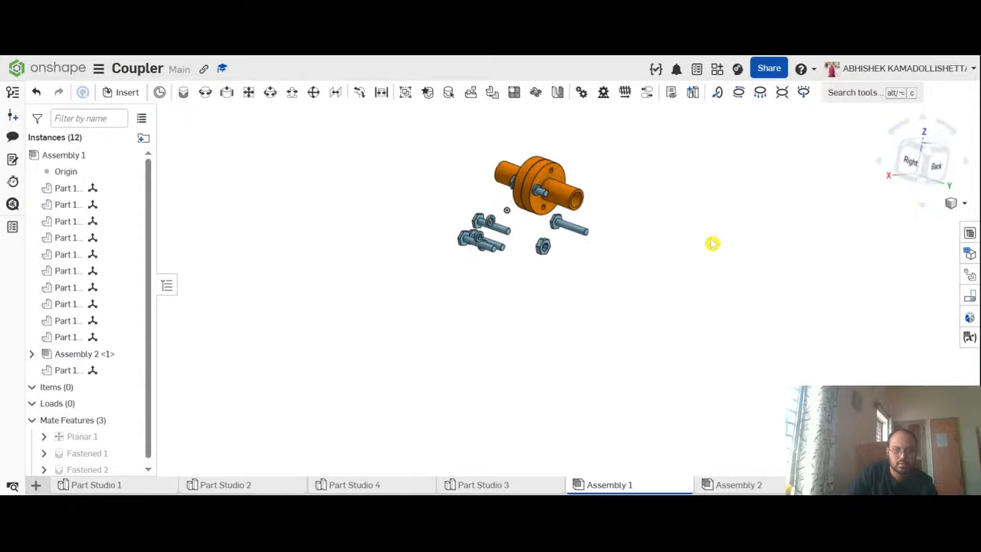
Step: Delete all loose bolts and washers beside the coupler in Assembly 1, keeping the hexagonal nut
{"action": "left_click_drag", "start_coordinate": [527, 282], "coordinate": [457, 231]}
{"action": "key", "text": "Delete"}
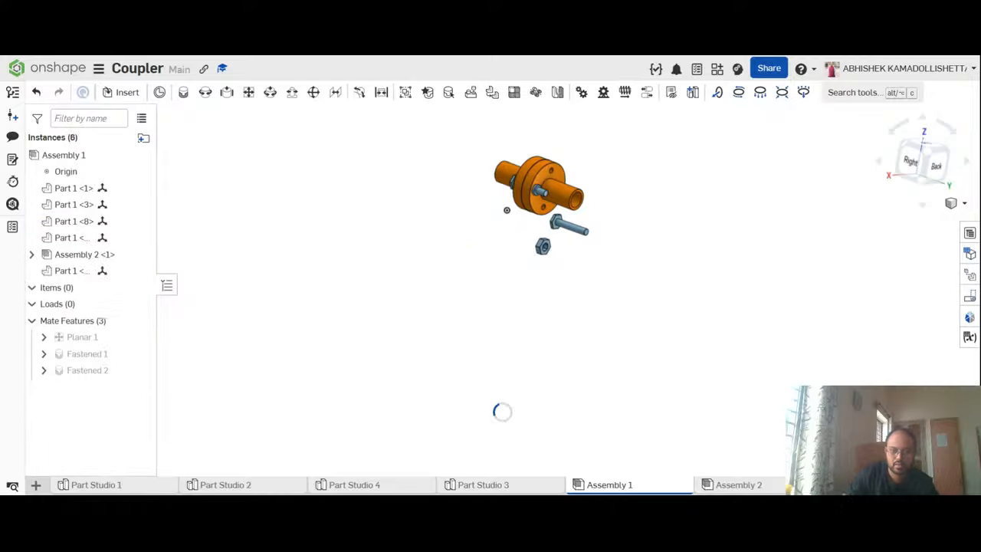
{"action": "scroll", "coordinate": [491, 198], "scroll_direction": "up", "scroll_amount": 3}
{"action": "scroll", "coordinate": [607, 307], "scroll_direction": "up", "scroll_amount": 3}
{"action": "scroll", "coordinate": [646, 278], "scroll_direction": "down", "scroll_amount": 2}
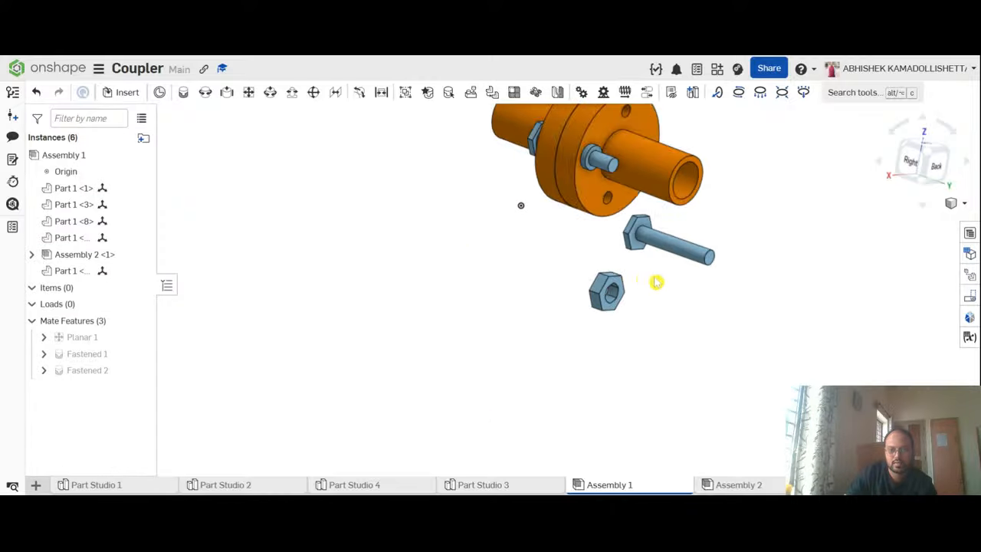
{"action": "left_click", "coordinate": [648, 231]}
{"action": "key", "text": "Delete"}
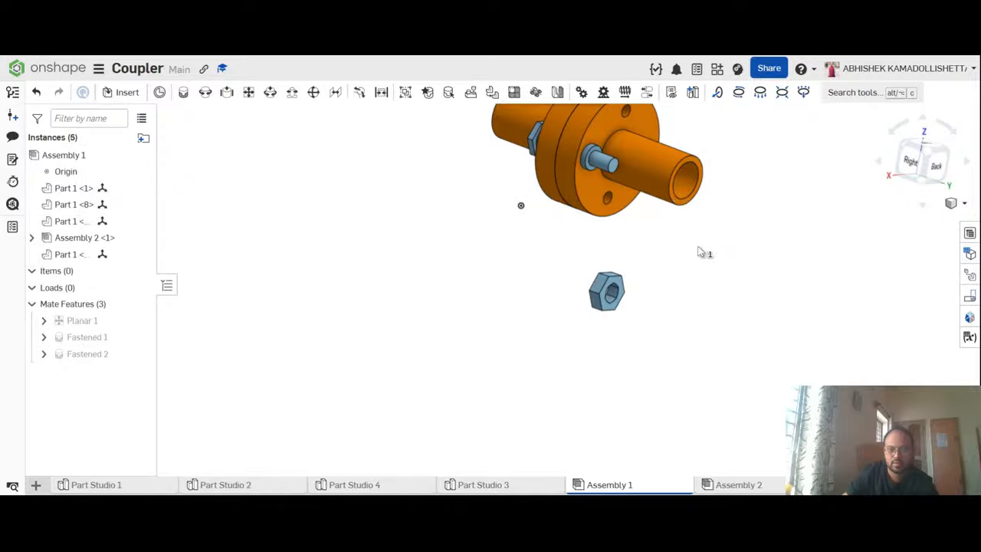
Step: Try to mate the hexagonal nut's opening to the washer's outer face with a Fastened mate
{"action": "scroll", "coordinate": [567, 184], "scroll_direction": "up", "scroll_amount": 4}
{"action": "right_click_drag", "start_coordinate": [723, 272], "coordinate": [722, 383]}
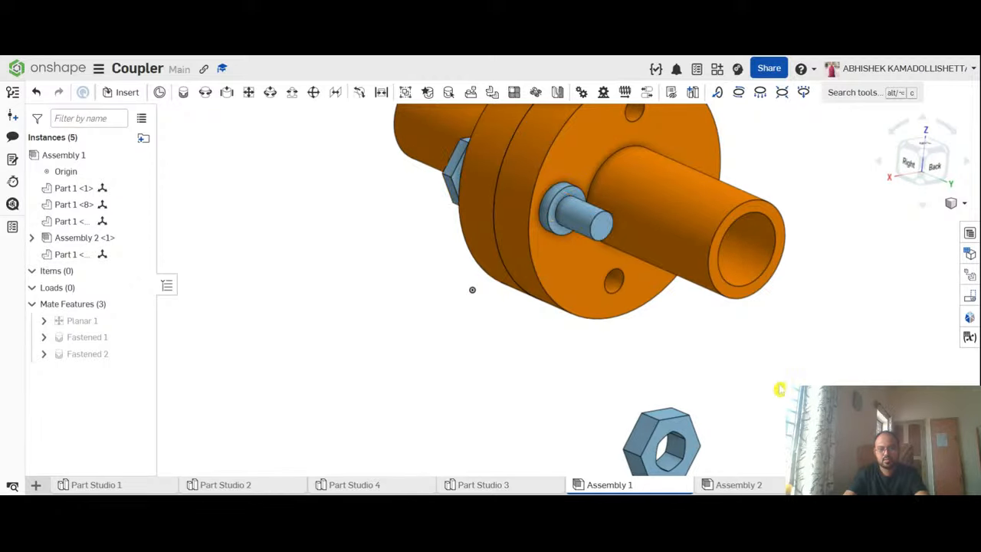
{"action": "right_click_drag", "start_coordinate": [778, 389], "coordinate": [762, 383]}
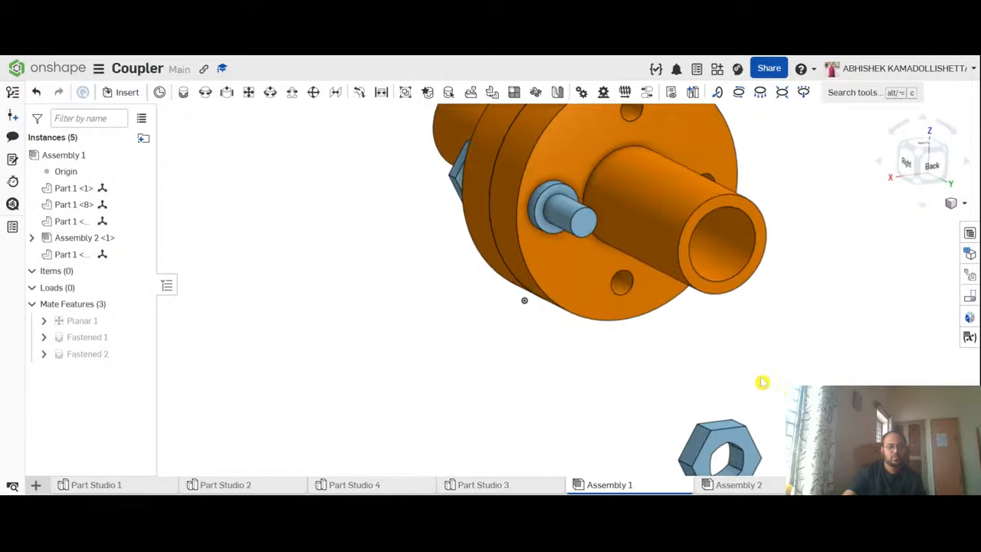
{"action": "left_click", "coordinate": [183, 92]}
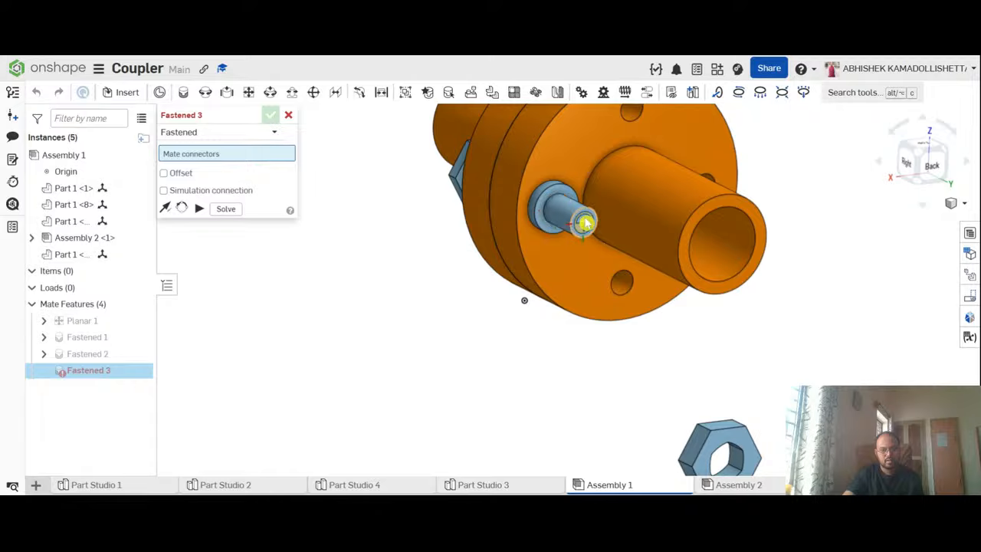
{"action": "scroll", "coordinate": [555, 203], "scroll_direction": "up", "scroll_amount": 3}
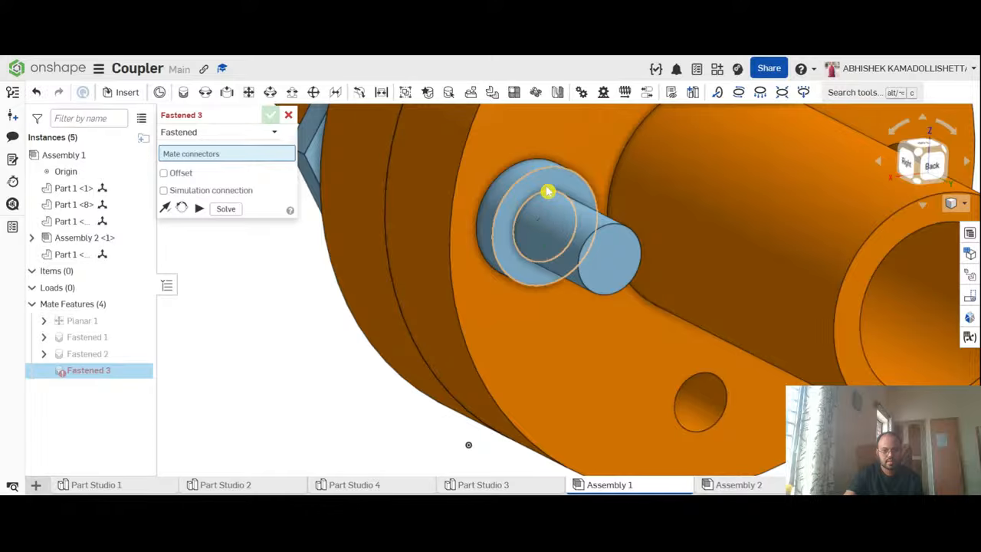
{"action": "left_click", "coordinate": [547, 192]}
{"action": "scroll", "coordinate": [615, 265], "scroll_direction": "down", "scroll_amount": 5}
{"action": "scroll", "coordinate": [693, 385], "scroll_direction": "up", "scroll_amount": 2}
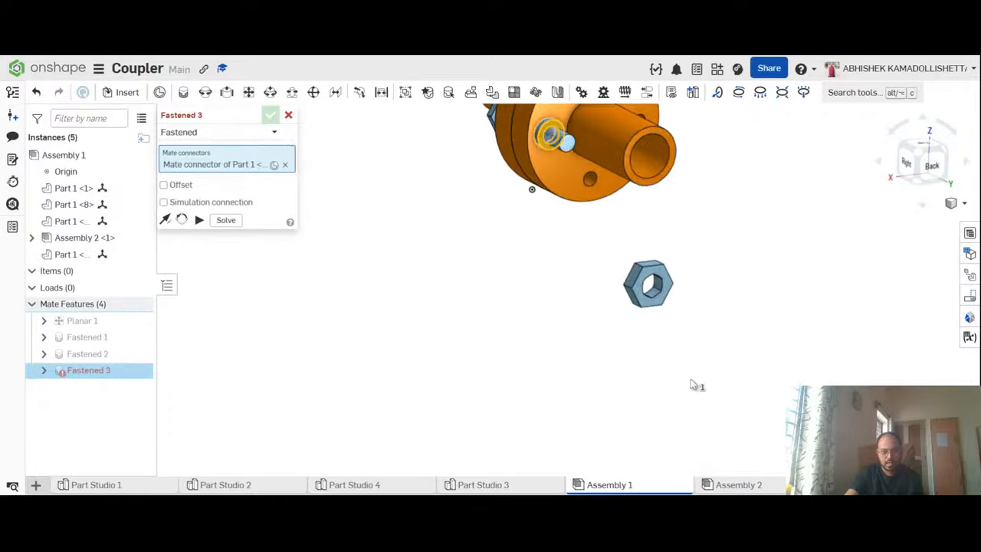
{"action": "right_click_drag", "start_coordinate": [692, 384], "coordinate": [814, 363]}
{"action": "scroll", "coordinate": [507, 363], "scroll_direction": "up", "scroll_amount": 1}
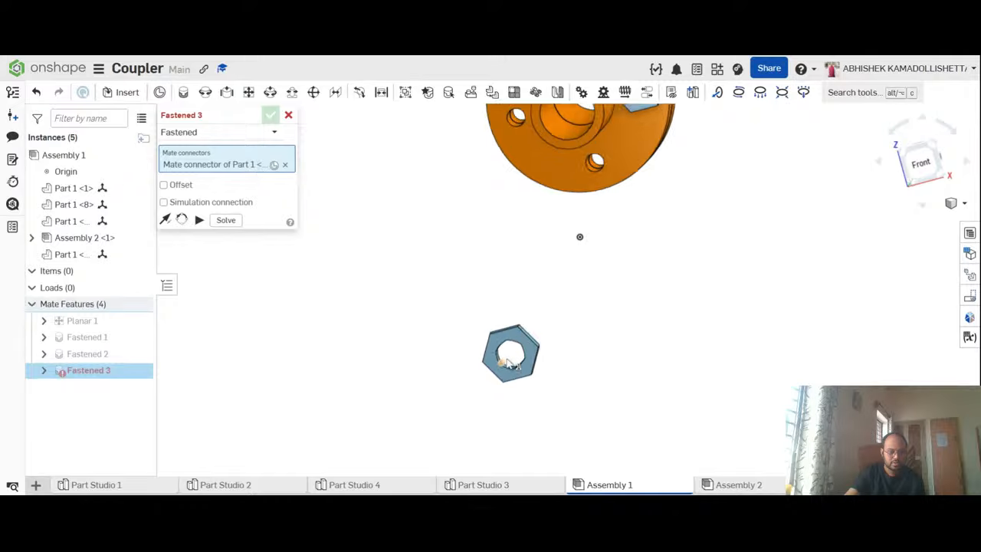
{"action": "scroll", "coordinate": [511, 365], "scroll_direction": "up", "scroll_amount": 3}
{"action": "right_click_drag", "start_coordinate": [676, 380], "coordinate": [532, 351]}
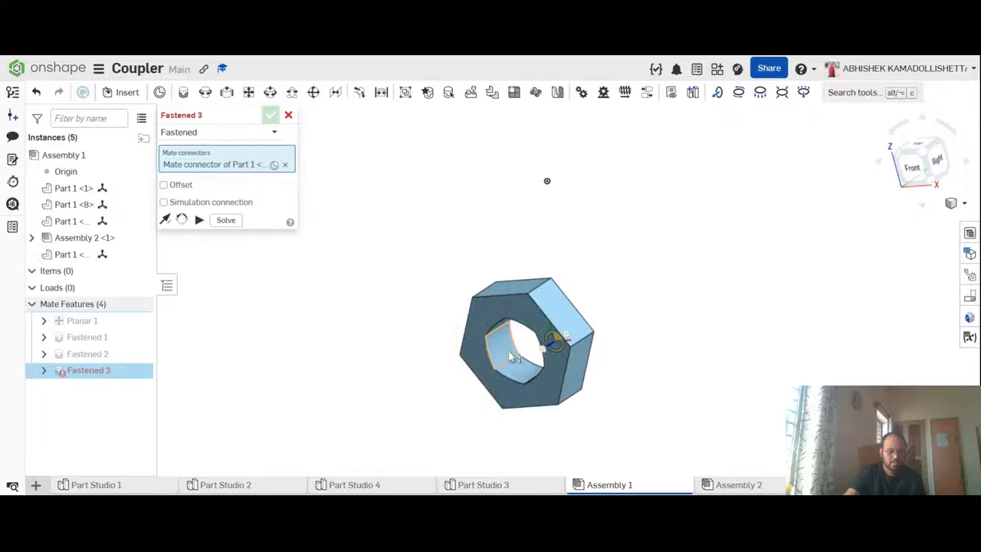
{"action": "left_click", "coordinate": [518, 362]}
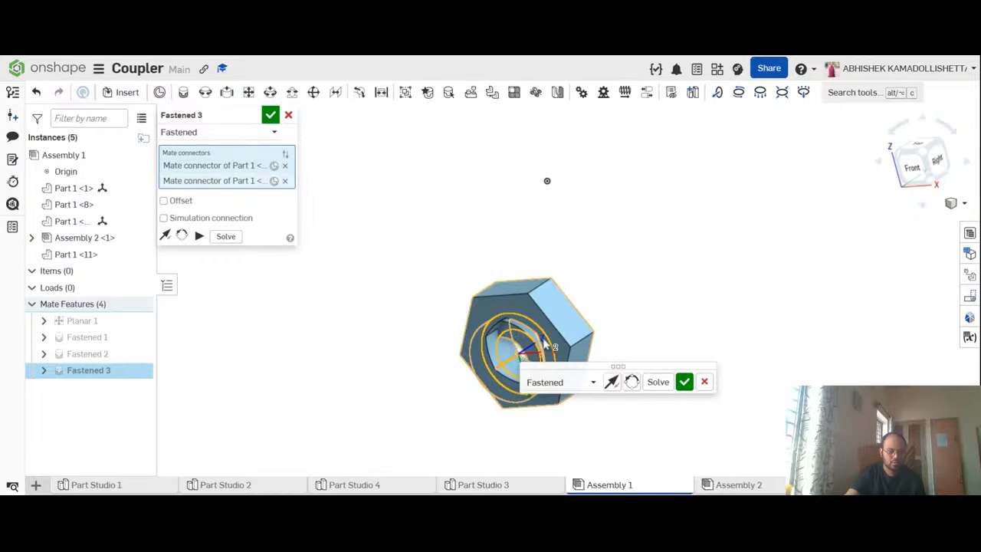
{"action": "scroll", "coordinate": [764, 350], "scroll_direction": "down", "scroll_amount": 5}
{"action": "scroll", "coordinate": [765, 357], "scroll_direction": "up", "scroll_amount": 4}
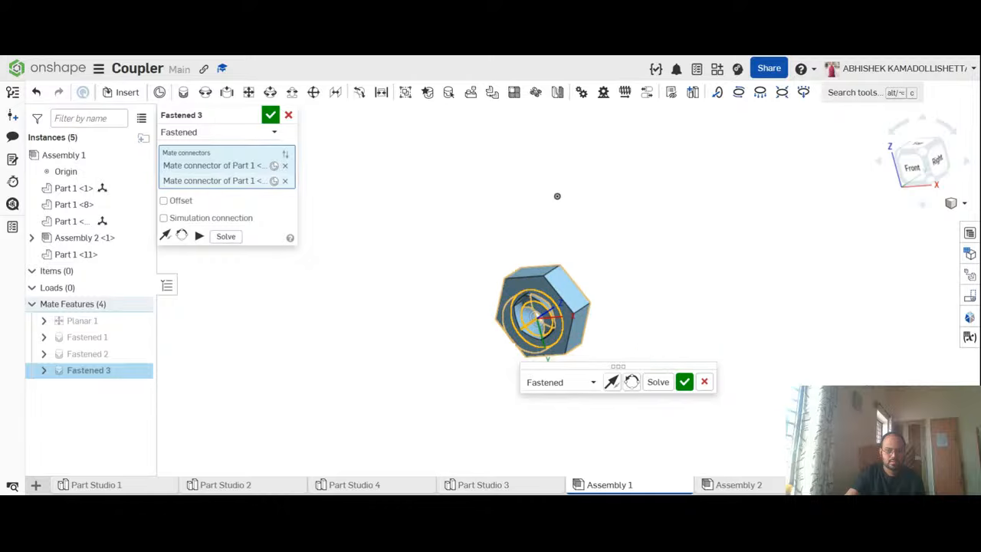
{"action": "left_click", "coordinate": [684, 382]}
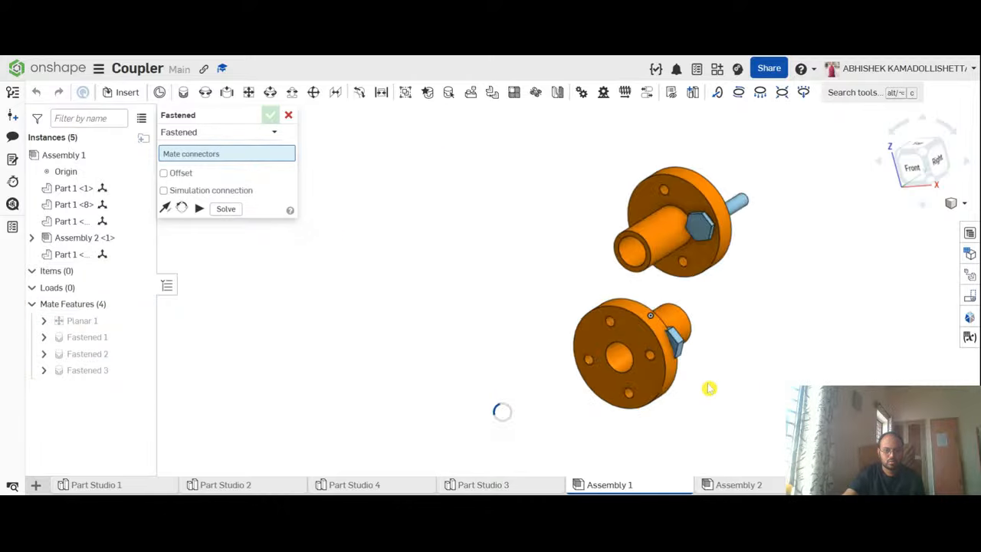
Step: Cancel the additional mate and undo the Fastened mate between the nut and the washer
{"action": "mouse_move", "coordinate": [691, 390]}
{"action": "right_mouse_down"}
{"action": "mouse_move", "coordinate": [672, 396]}
{"action": "mouse_move", "coordinate": [725, 403]}
{"action": "mouse_move", "coordinate": [698, 405]}
{"action": "right_mouse_up"}
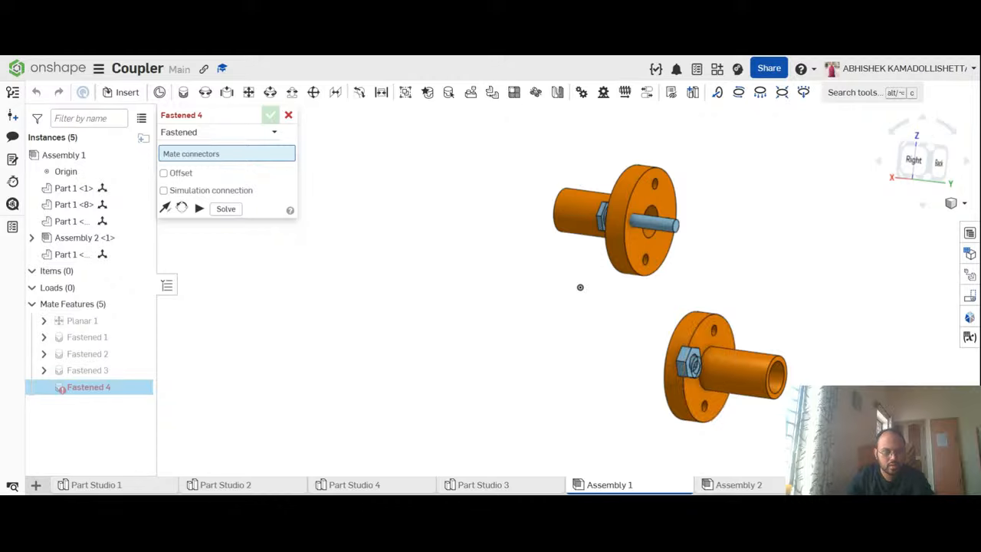
{"action": "left_click", "coordinate": [288, 117]}
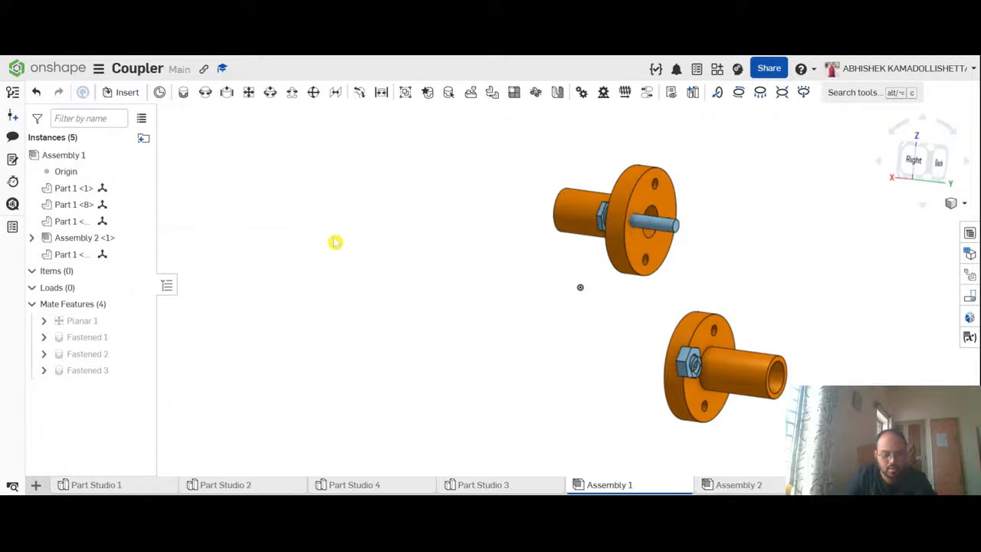
{"action": "key", "text": "ctrl+z"}
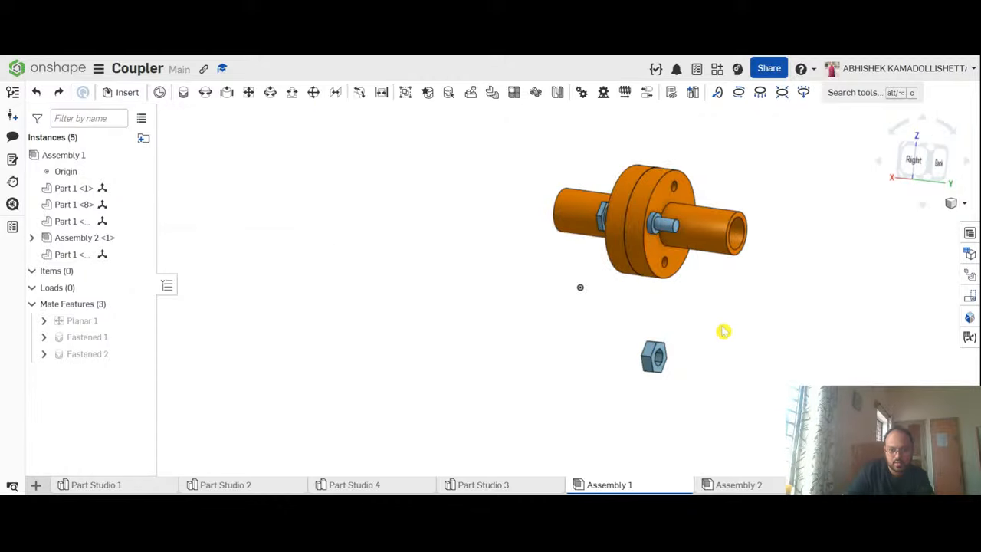
Step: Start a Fastened mate in Assembly 1 and pick the centre of the washer's outer face as its first connector
{"action": "scroll", "coordinate": [656, 350], "scroll_direction": "up", "scroll_amount": 3}
{"action": "right_click_drag", "start_coordinate": [656, 351], "coordinate": [686, 337]}
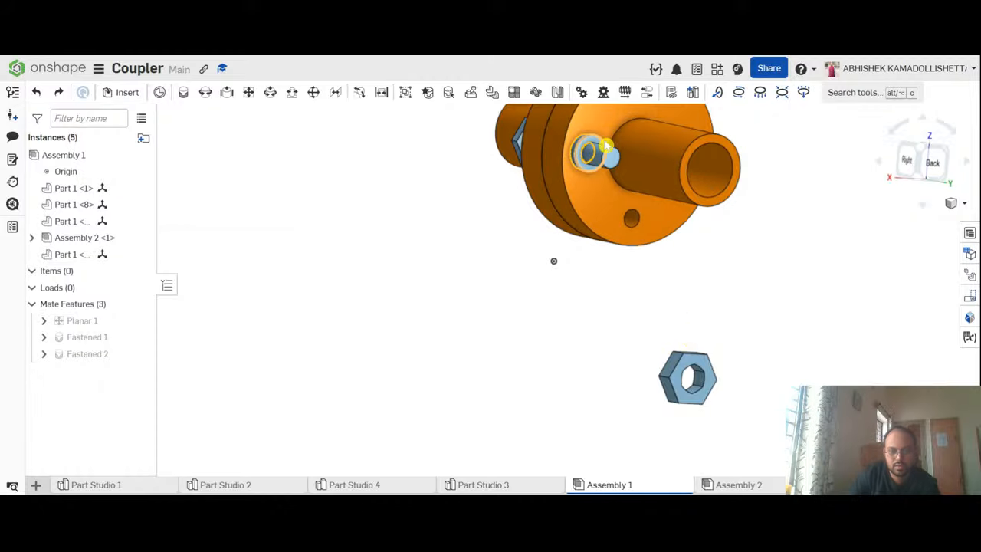
{"action": "left_click", "coordinate": [183, 92]}
{"action": "scroll", "coordinate": [597, 149], "scroll_direction": "up", "scroll_amount": 5}
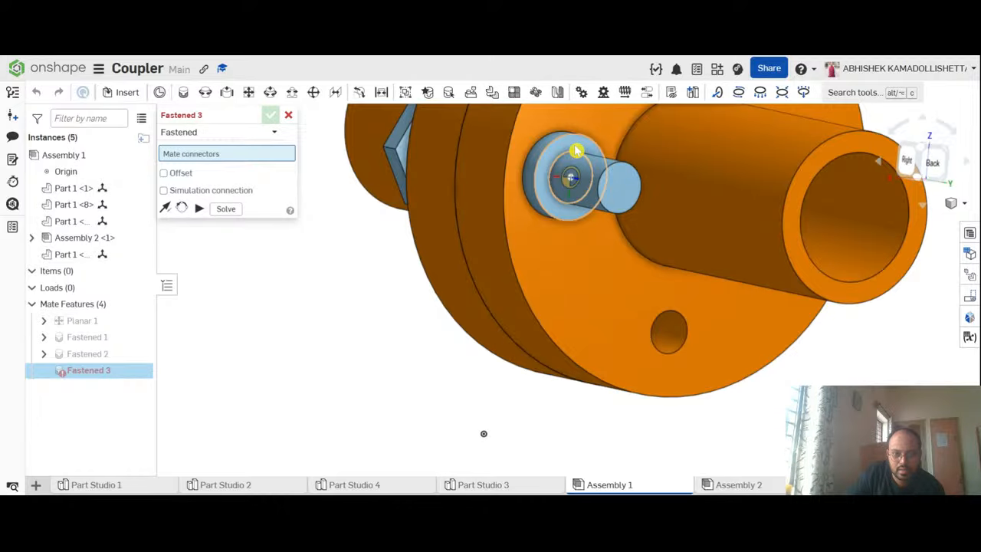
{"action": "left_click", "coordinate": [576, 150]}
{"action": "scroll", "coordinate": [646, 259], "scroll_direction": "down", "scroll_amount": 5}
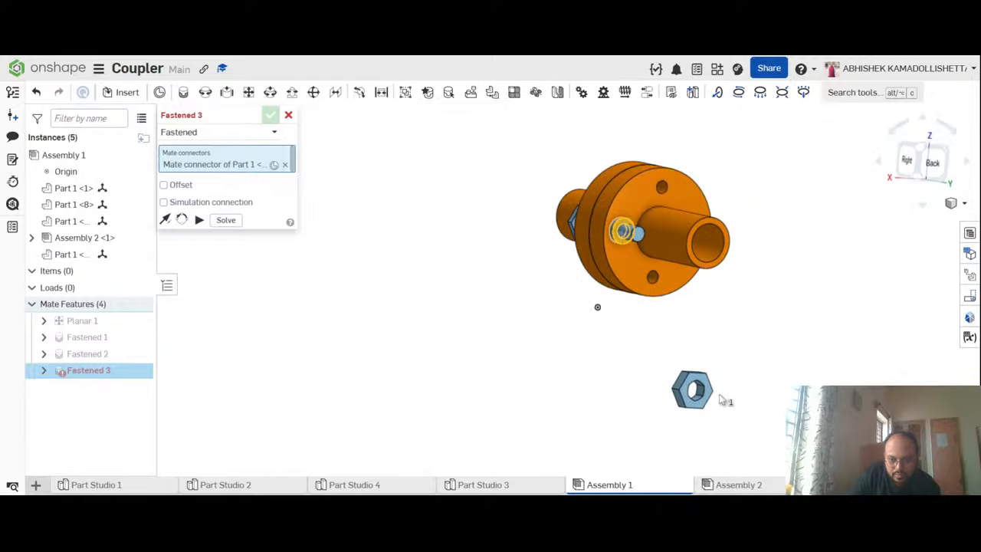
Step: Try to fasten the hexagonal nut to the washer using a connector at the nut's opening, with the primary axis flipped
{"action": "scroll", "coordinate": [673, 396], "scroll_direction": "up", "scroll_amount": 5}
{"action": "right_click_drag", "start_coordinate": [674, 394], "coordinate": [789, 399]}
{"action": "right_click_drag", "start_coordinate": [512, 141], "coordinate": [590, 283]}
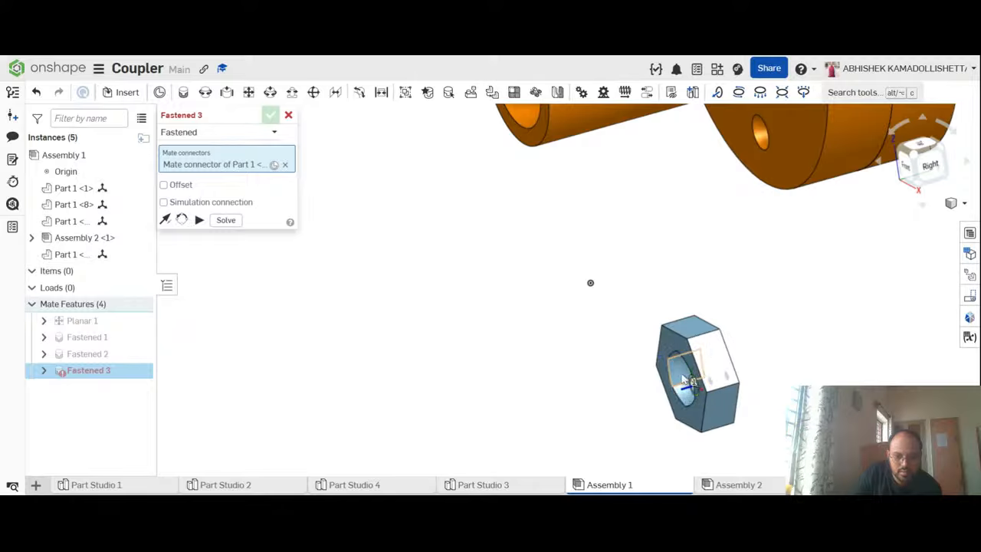
{"action": "right_click_drag", "start_coordinate": [756, 388], "coordinate": [773, 383]}
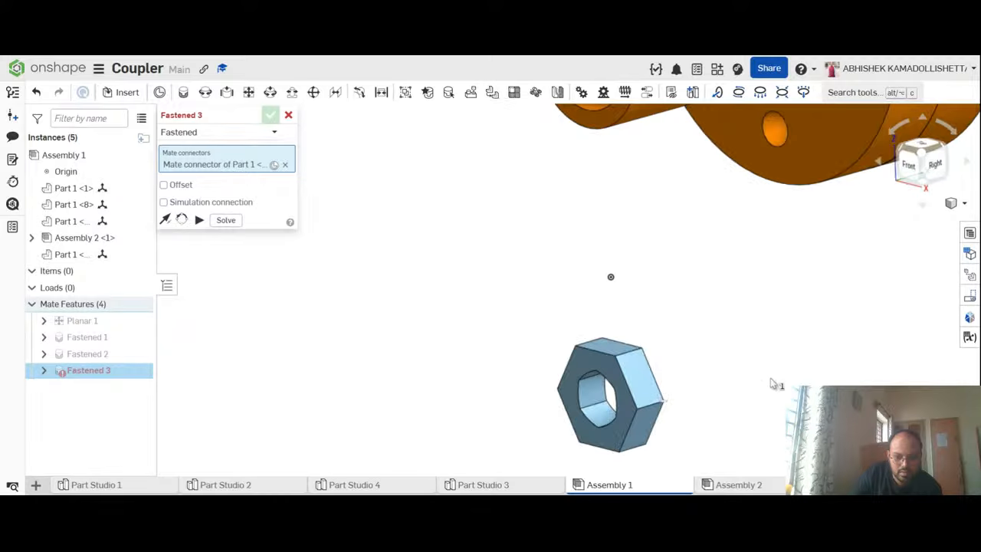
{"action": "left_click", "coordinate": [601, 408]}
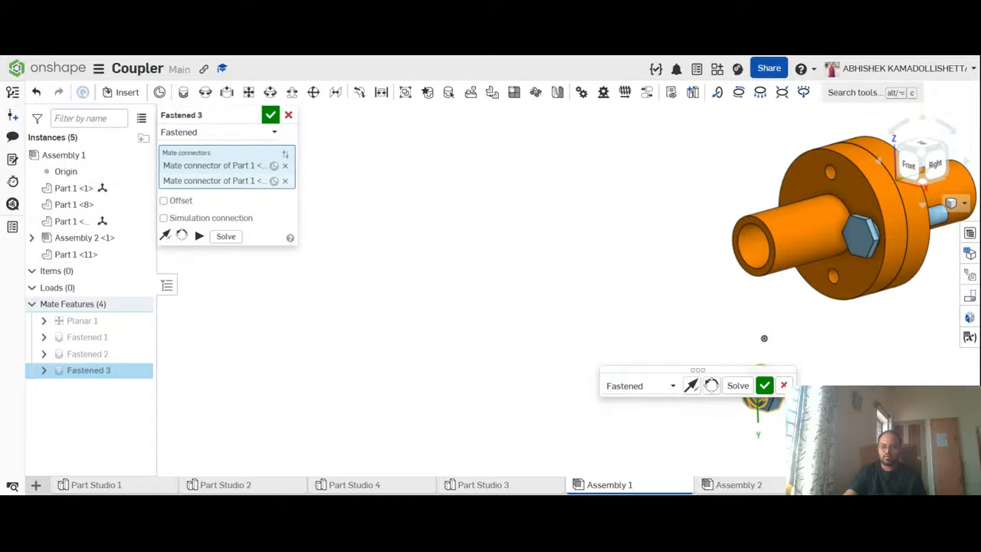
{"action": "middle_click_drag", "start_coordinate": [727, 416], "coordinate": [658, 404]}
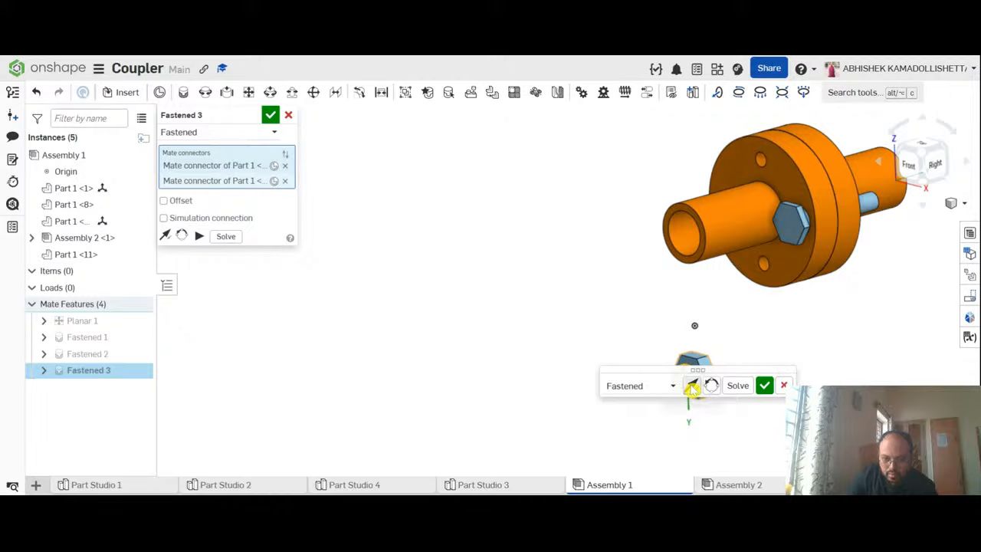
{"action": "left_click", "coordinate": [691, 387]}
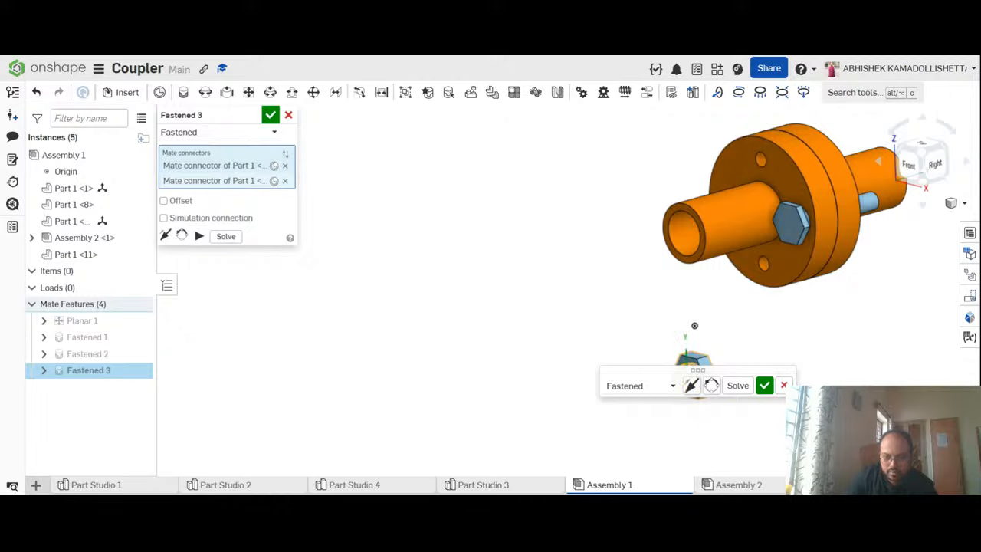
{"action": "left_click", "coordinate": [764, 385]}
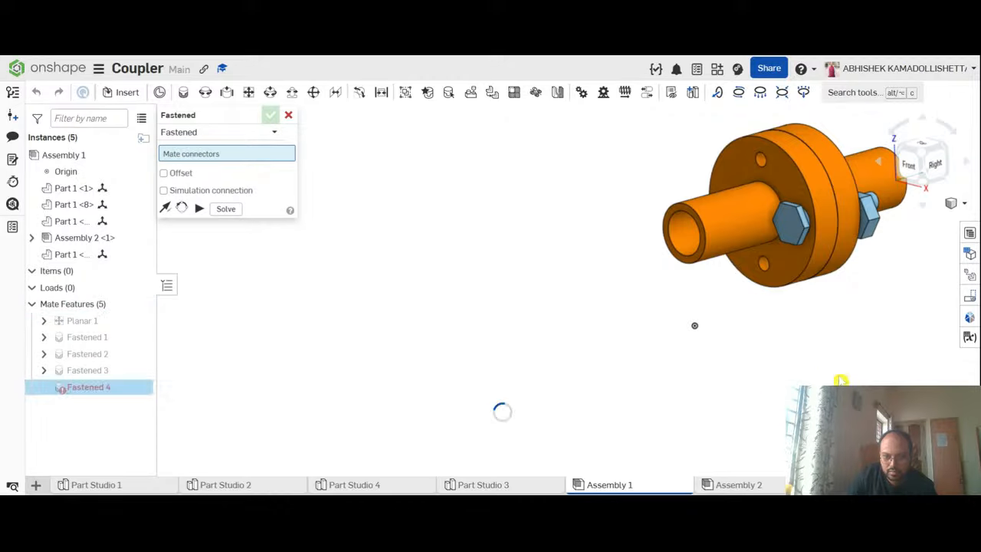
Step: Inspect the nut's seating on the bolt and washer from the back, and cancel the additional Fastened mate
{"action": "key", "text": "shift+2"}
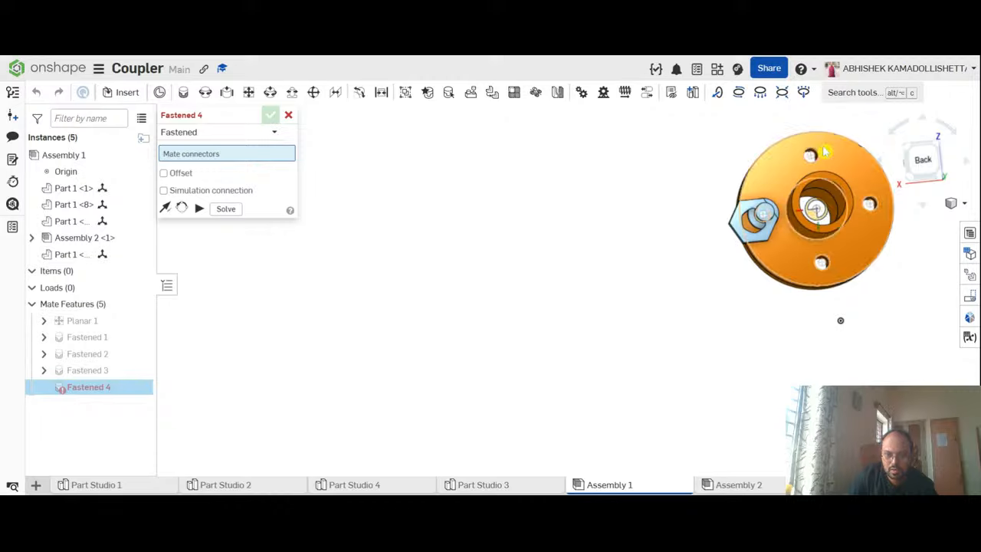
{"action": "scroll", "coordinate": [825, 153], "scroll_direction": "up", "scroll_amount": 3}
{"action": "scroll", "coordinate": [805, 353], "scroll_direction": "down", "scroll_amount": 3}
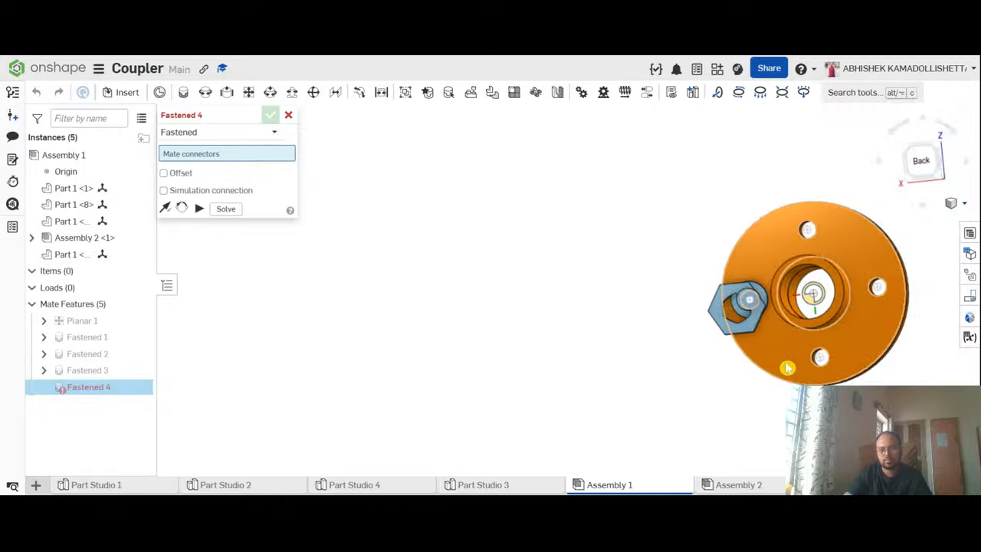
{"action": "middle_click_drag", "start_coordinate": [820, 358], "coordinate": [556, 336]}
{"action": "right_click_drag", "start_coordinate": [672, 396], "coordinate": [695, 398]}
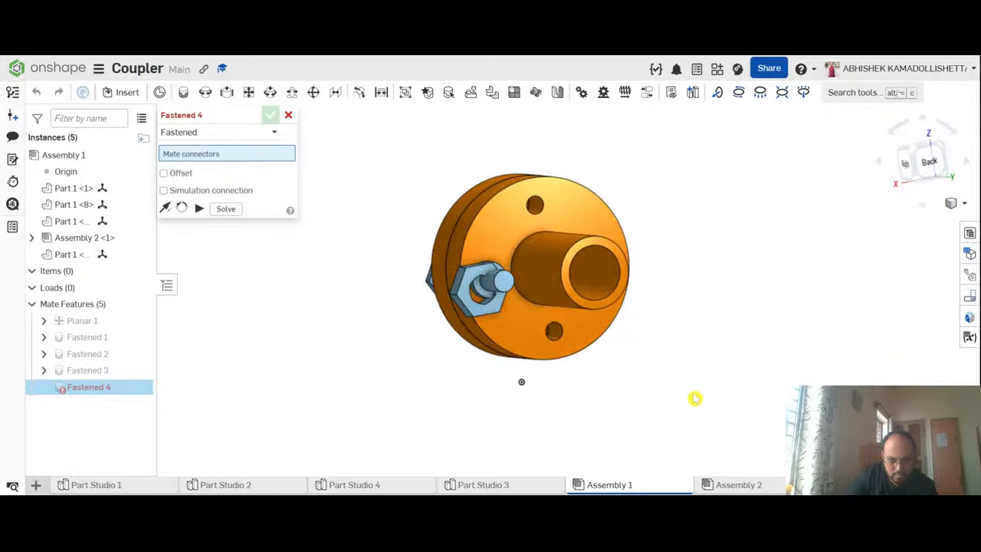
{"action": "scroll", "coordinate": [481, 287], "scroll_direction": "up", "scroll_amount": 5}
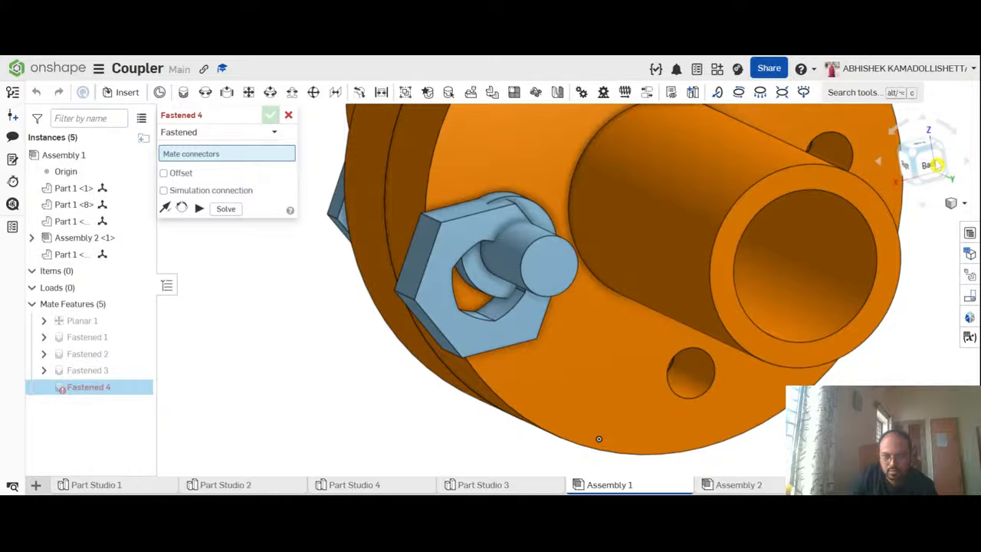
{"action": "left_click", "coordinate": [286, 116]}
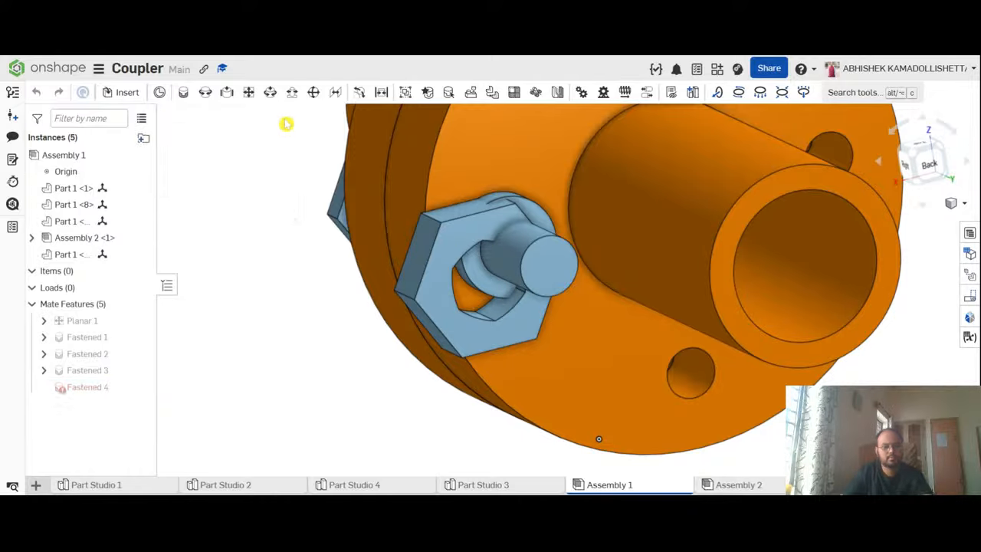
Step: Try to shift the fastened nut sideways by about 7.7 mm, and undo the move
{"action": "scroll", "coordinate": [278, 219], "scroll_direction": "down", "scroll_amount": 5}
{"action": "left_click", "coordinate": [352, 227]}
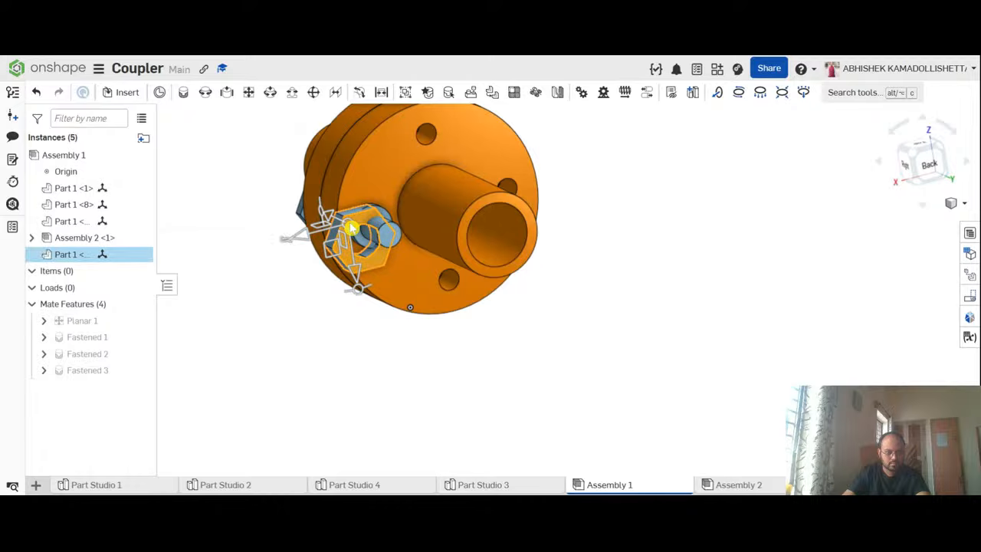
{"action": "left_click_drag", "start_coordinate": [332, 230], "coordinate": [347, 225]}
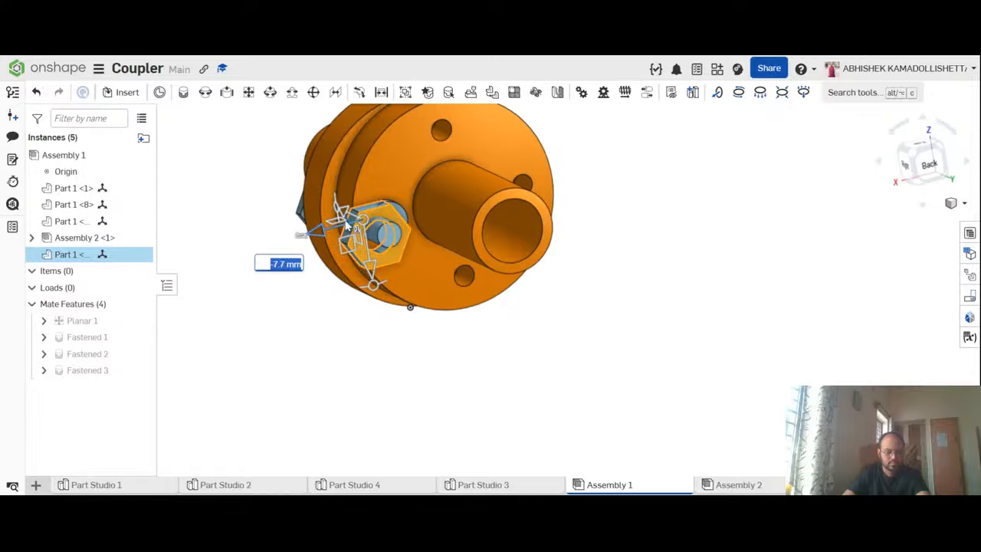
{"action": "left_click", "coordinate": [650, 312]}
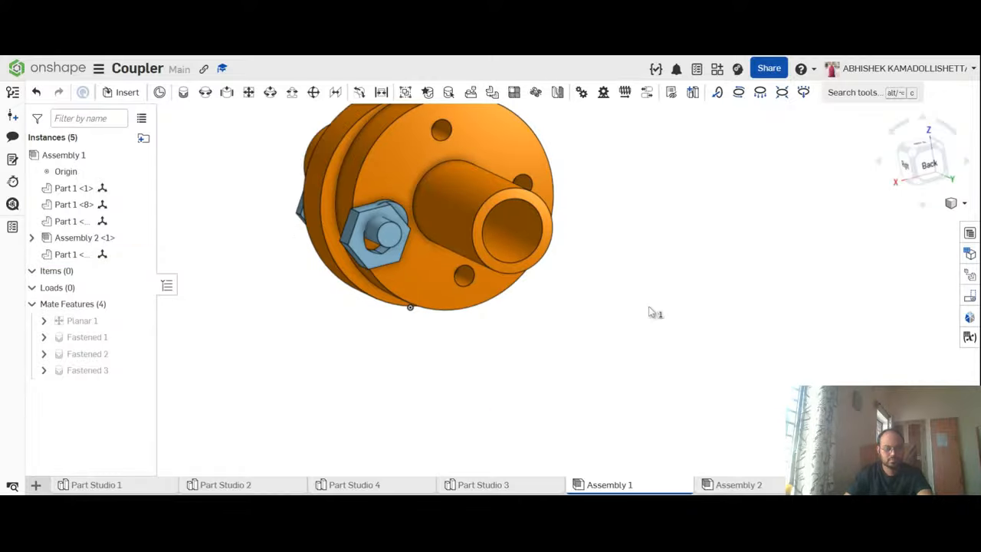
{"action": "key", "text": "ctrl+z"}
Step: Check the nut's position on the bolt and undo the Fastened mate between the nut and the washer
{"action": "scroll", "coordinate": [344, 227], "scroll_direction": "up", "scroll_amount": 4}
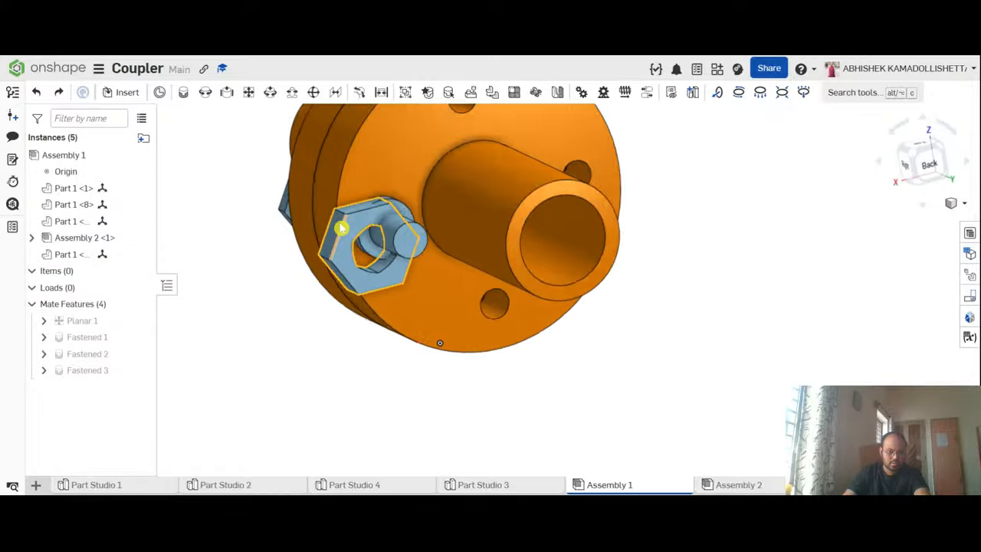
{"action": "left_click", "coordinate": [364, 234]}
{"action": "left_click", "coordinate": [774, 352]}
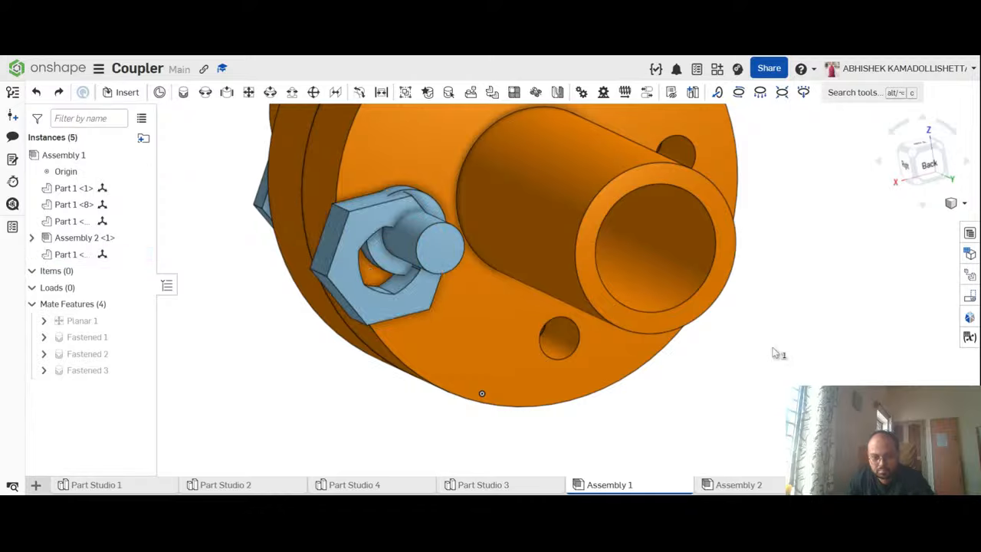
{"action": "key", "text": "ctrl+z"}
{"action": "scroll", "coordinate": [776, 351], "scroll_direction": "down", "scroll_amount": 5}
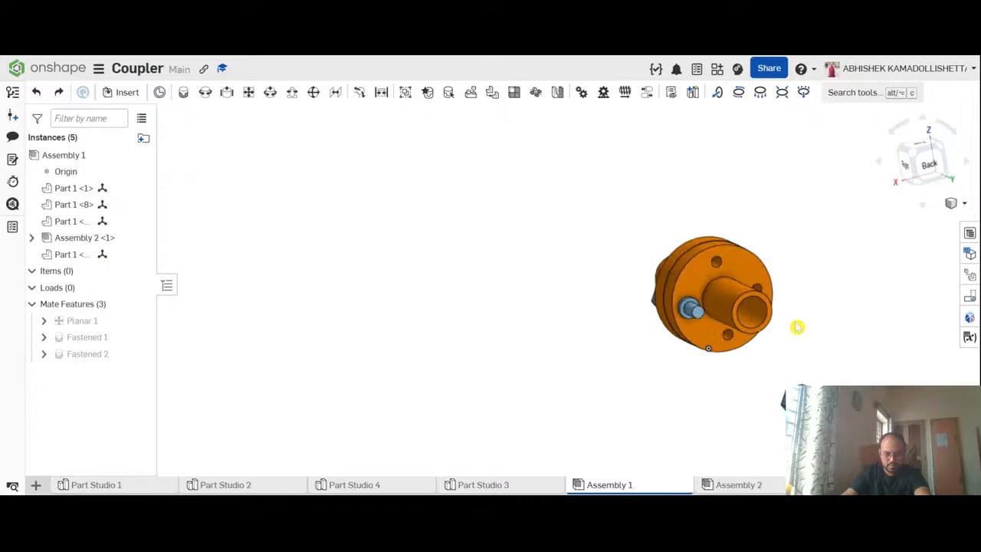
Step: Set the diameter of the inner hexagon's circle to 10 mm in the nut's Sketch 1 in Part Studio 4
{"action": "left_click", "coordinate": [402, 485]}
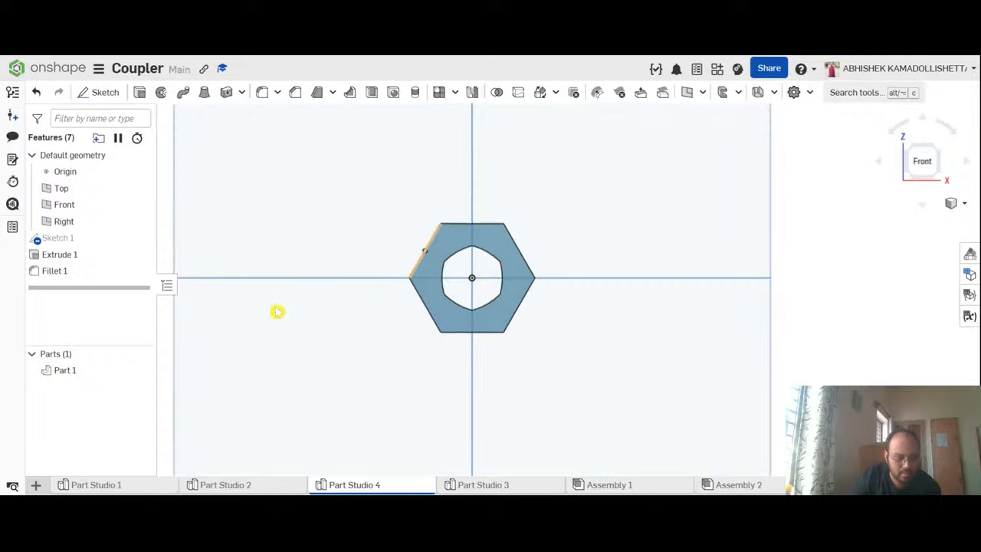
{"action": "double_click", "coordinate": [58, 237]}
{"action": "scroll", "coordinate": [477, 317], "scroll_direction": "up", "scroll_amount": 5}
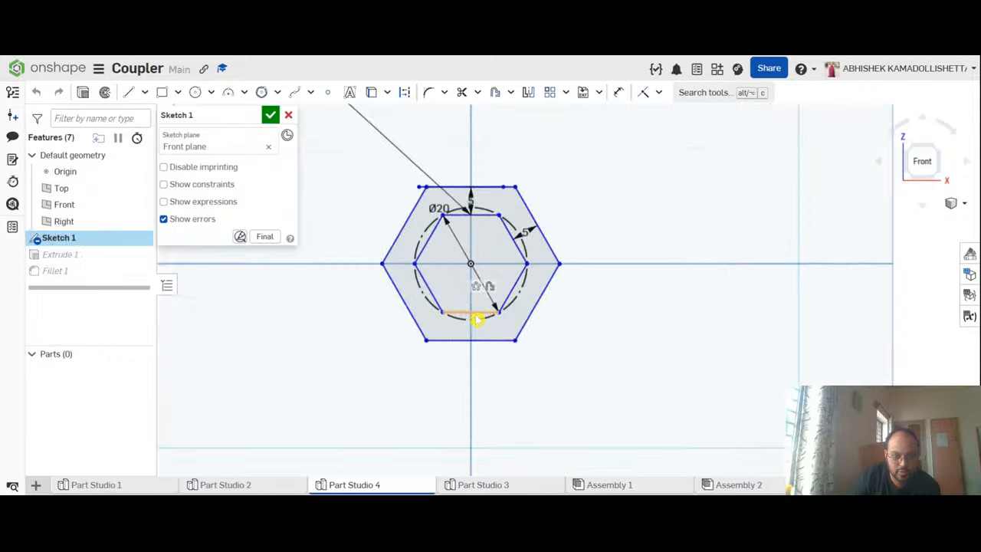
{"action": "scroll", "coordinate": [419, 134], "scroll_direction": "down", "scroll_amount": 2}
{"action": "double_click", "coordinate": [412, 116]}
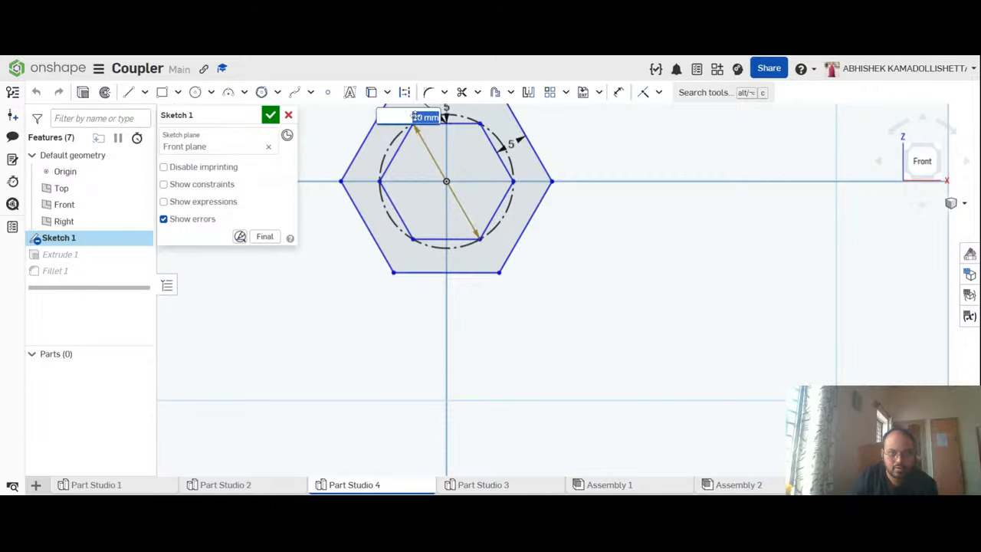
{"action": "type", "text": "10"}
{"action": "key", "text": "Return"}
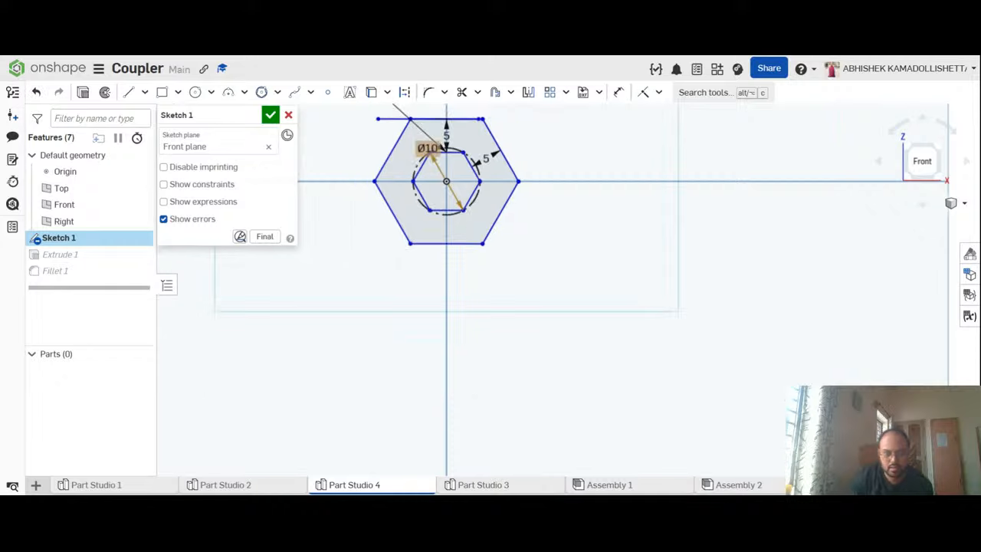
{"action": "left_click", "coordinate": [271, 116]}
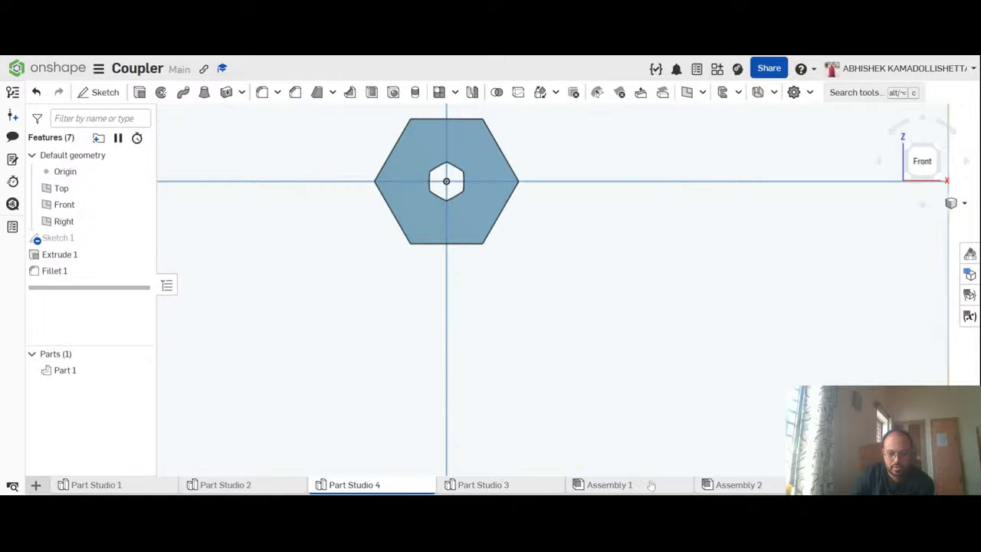
Step: Compare the resized nut with the bolt and washer in Assembly 1, and view the flange in Part Studio 1
{"action": "left_click", "coordinate": [617, 486]}
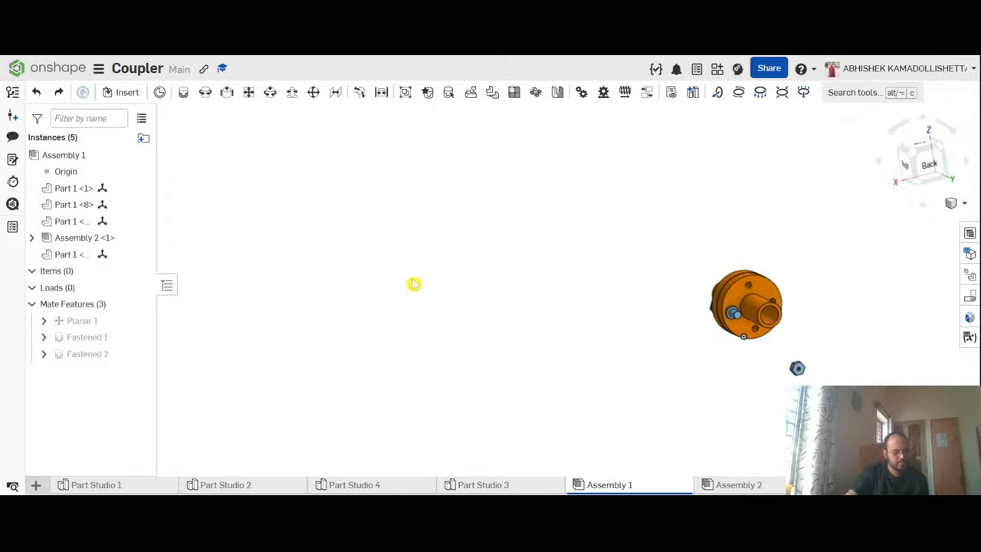
{"action": "scroll", "coordinate": [875, 332], "scroll_direction": "up", "scroll_amount": 3}
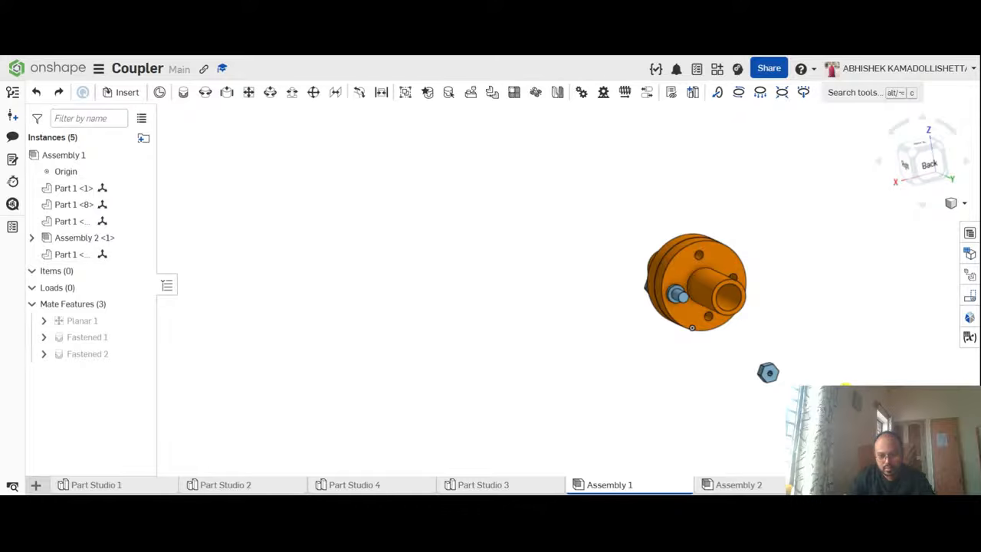
{"action": "scroll", "coordinate": [844, 385], "scroll_direction": "up", "scroll_amount": 3}
{"action": "right_click_drag", "start_coordinate": [843, 384], "coordinate": [833, 353]}
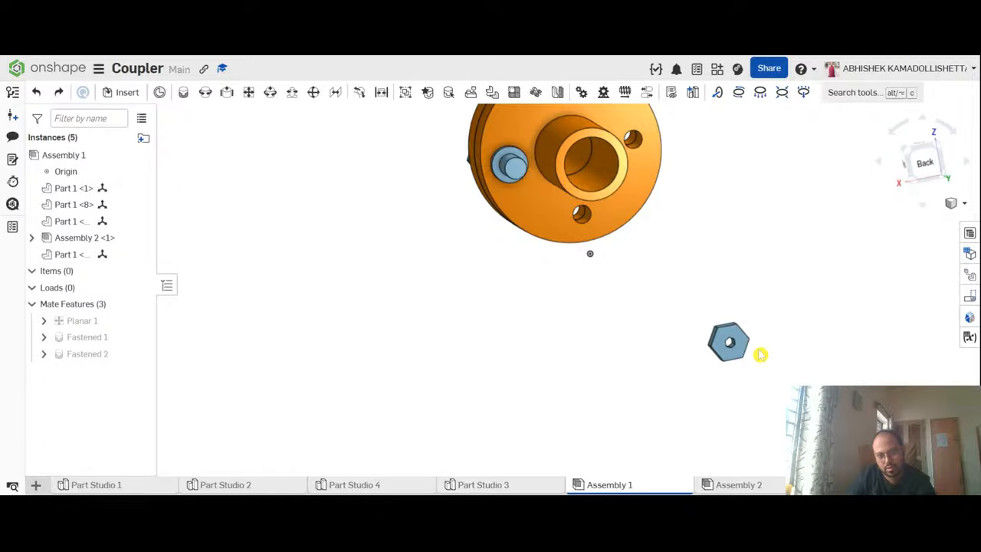
{"action": "scroll", "coordinate": [525, 188], "scroll_direction": "up", "scroll_amount": 2}
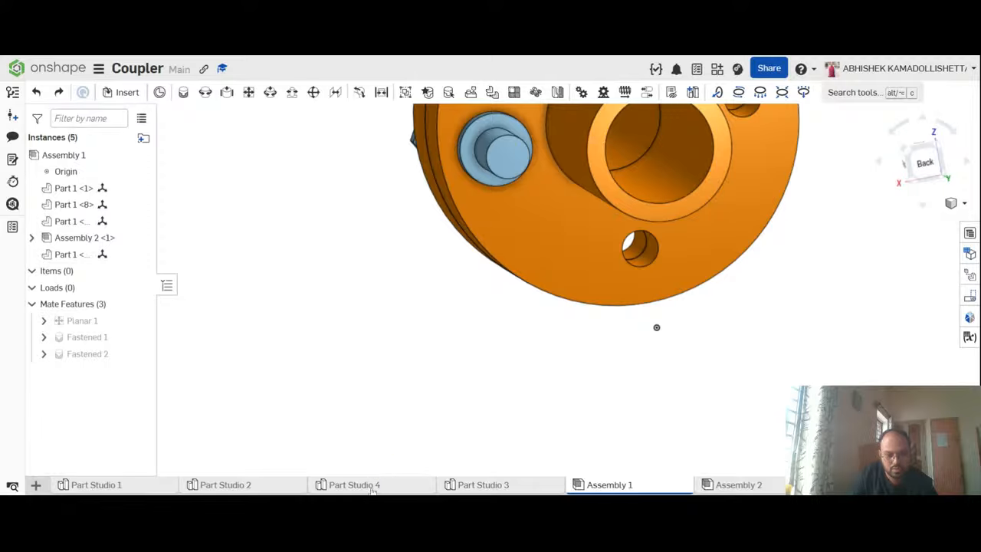
{"action": "left_click", "coordinate": [129, 485]}
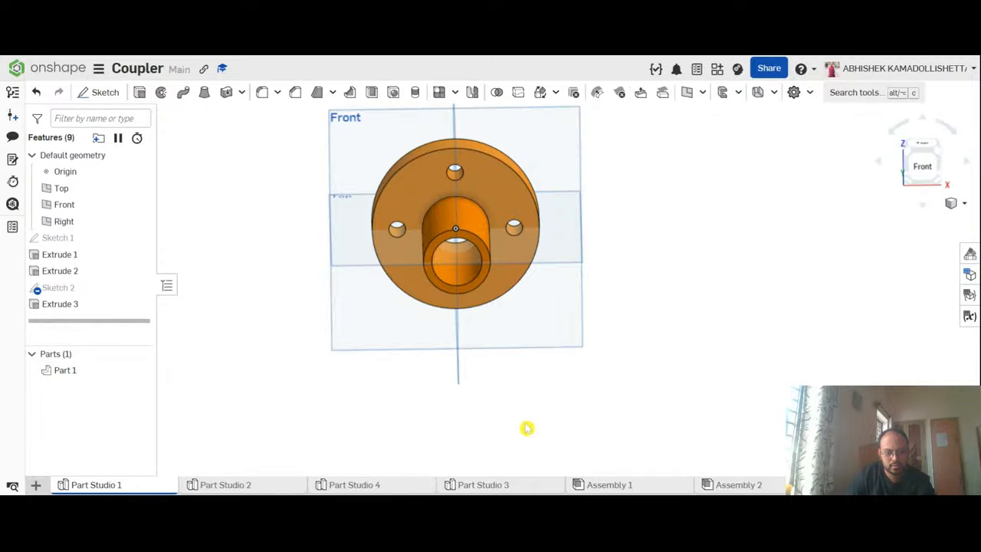
Step: Open the nut's Sketch 1 in Part Studio 4 for editing
{"action": "left_click", "coordinate": [396, 487]}
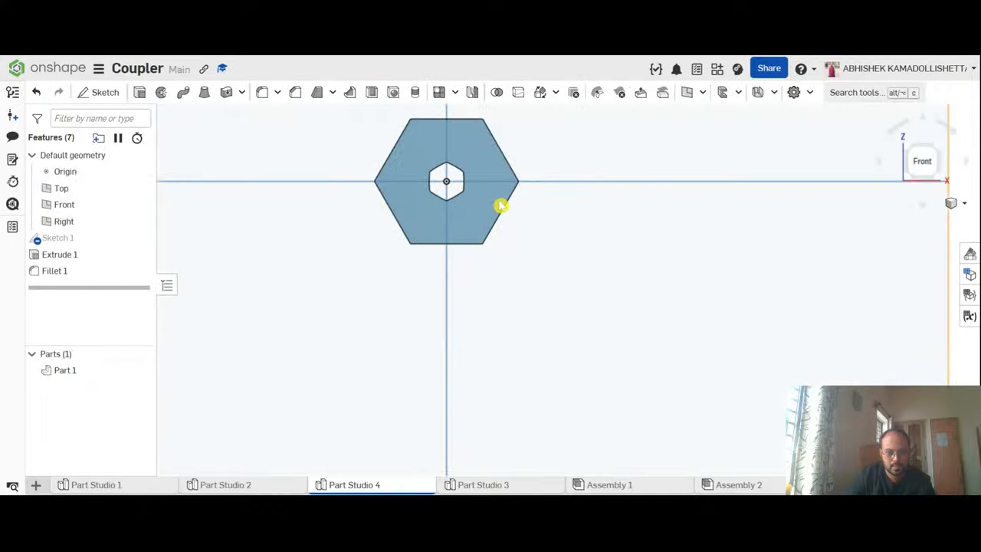
{"action": "double_click", "coordinate": [92, 244]}
{"action": "scroll", "coordinate": [429, 173], "scroll_direction": "up", "scroll_amount": 5}
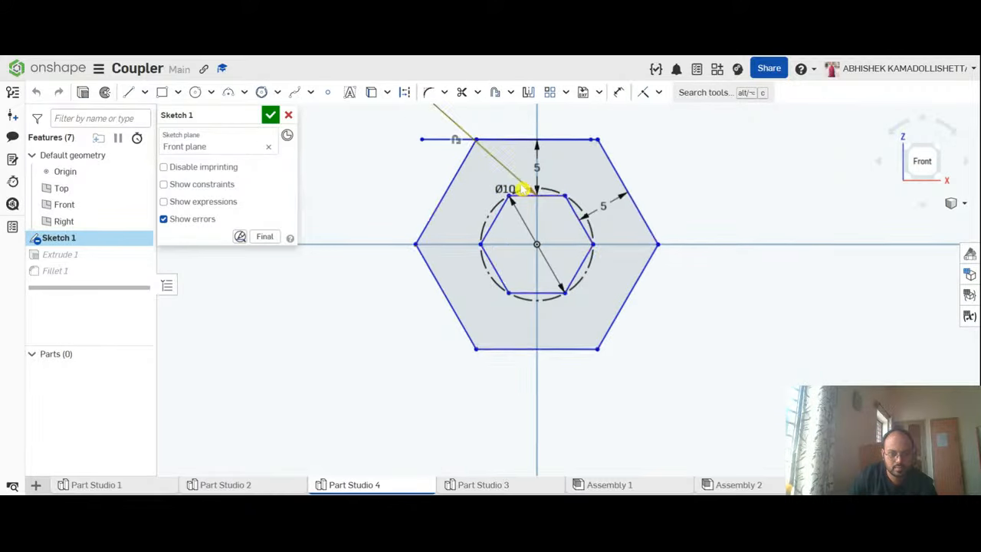
{"action": "scroll", "coordinate": [518, 185], "scroll_direction": "down", "scroll_amount": 4}
{"action": "scroll", "coordinate": [460, 176], "scroll_direction": "up", "scroll_amount": 2}
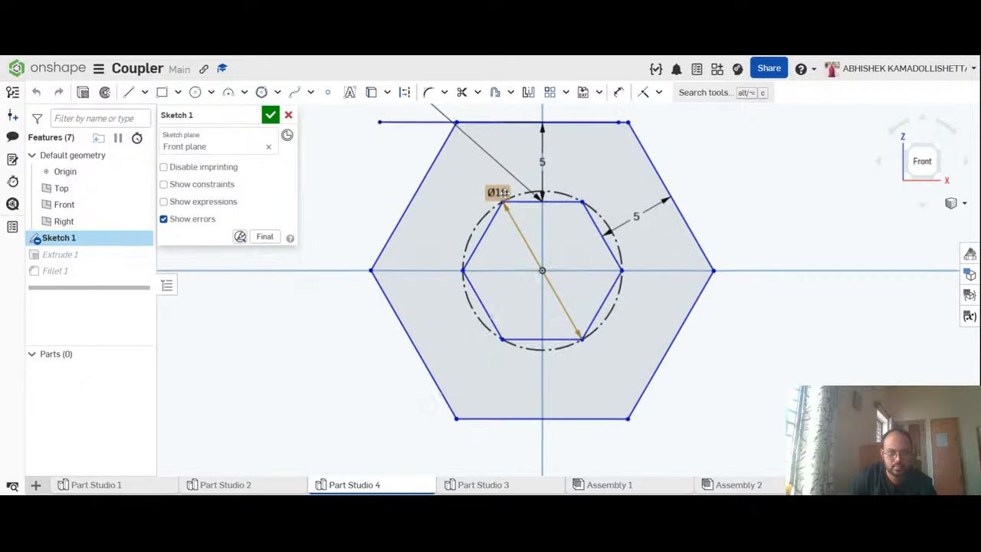
{"action": "scroll", "coordinate": [414, 131], "scroll_direction": "down", "scroll_amount": 3}
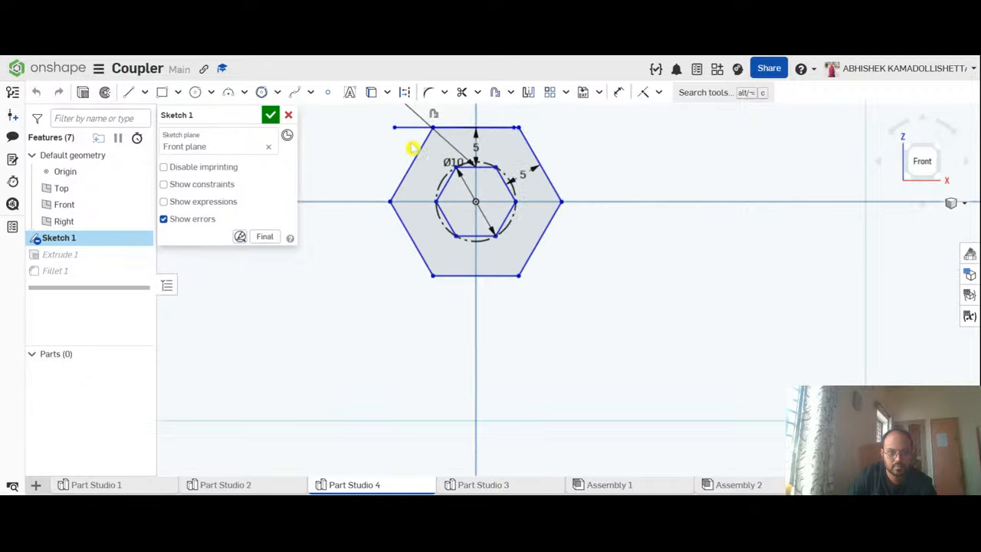
Step: Try to trim the stray line extending past the outer hexagon's upper edge, and undo the trim
{"action": "left_click", "coordinate": [461, 92]}
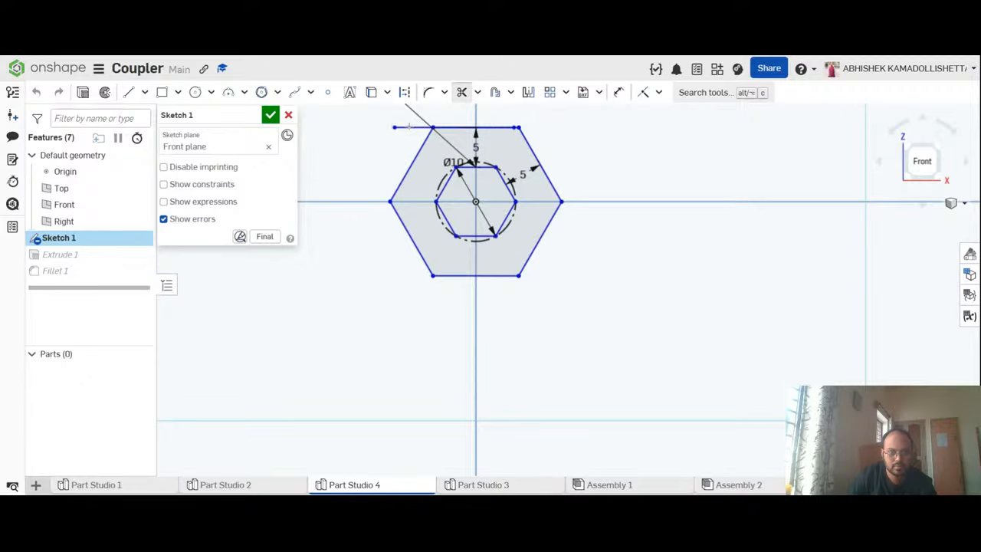
{"action": "left_click", "coordinate": [409, 126]}
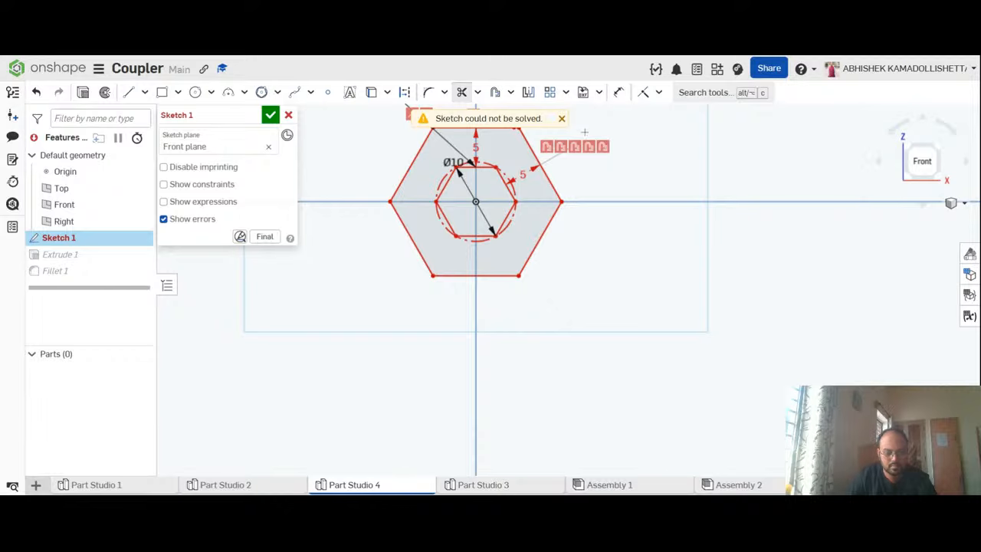
{"action": "key", "text": "ctrl+z"}
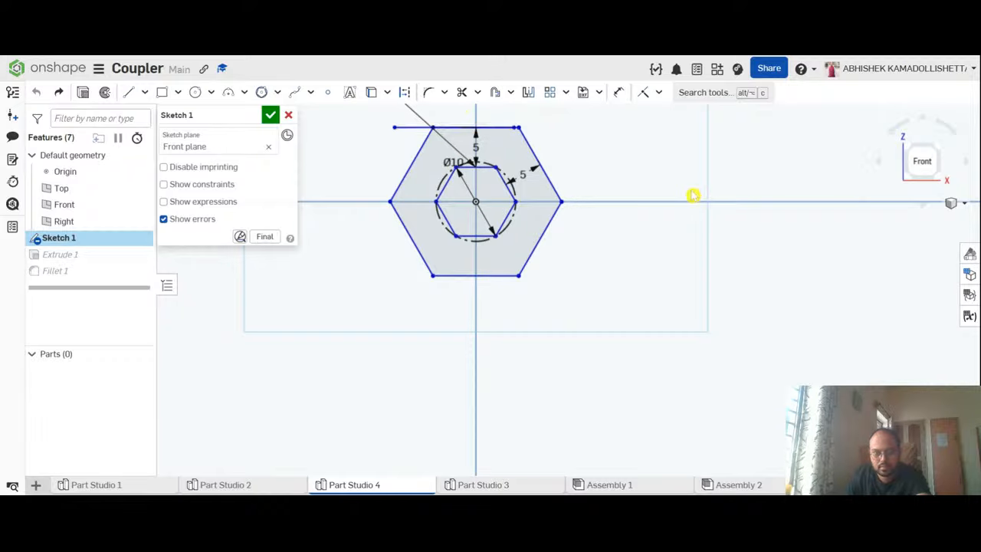
Step: Set the diameter of the inner hexagon's construction circle to 20 mm and accept the sketch
{"action": "scroll", "coordinate": [471, 185], "scroll_direction": "up", "scroll_amount": 3}
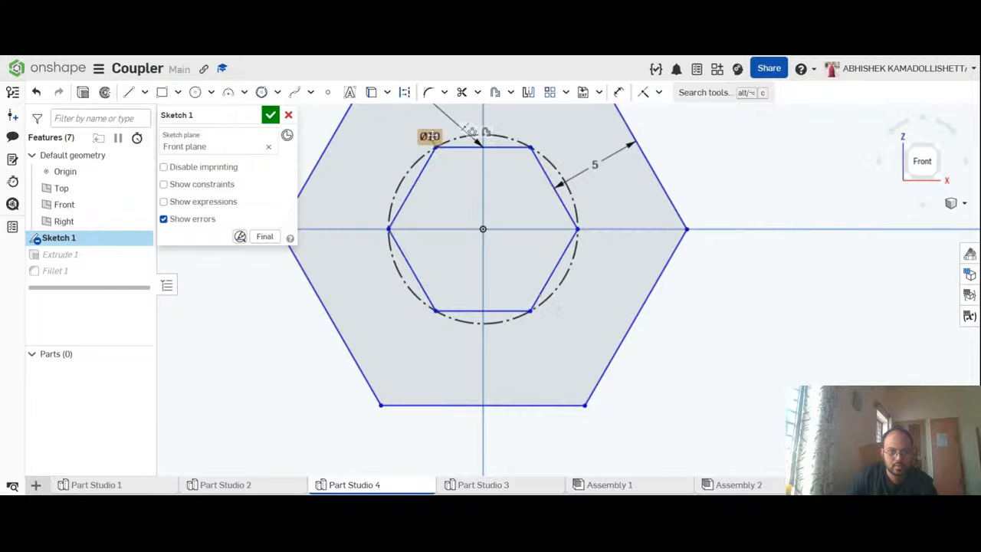
{"action": "double_click", "coordinate": [431, 137]}
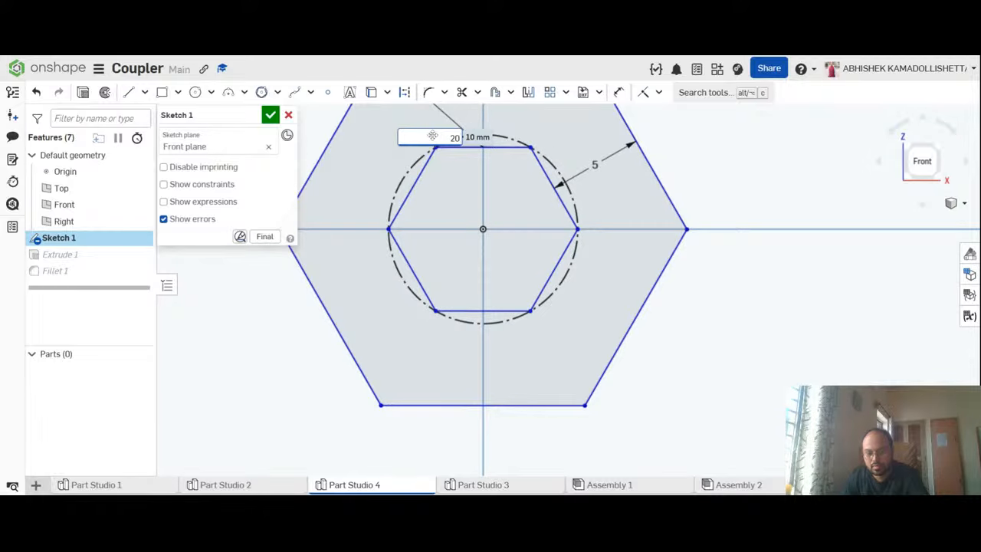
{"action": "type", "text": "20"}
{"action": "key", "text": "Return"}
{"action": "scroll", "coordinate": [464, 186], "scroll_direction": "down", "scroll_amount": 3}
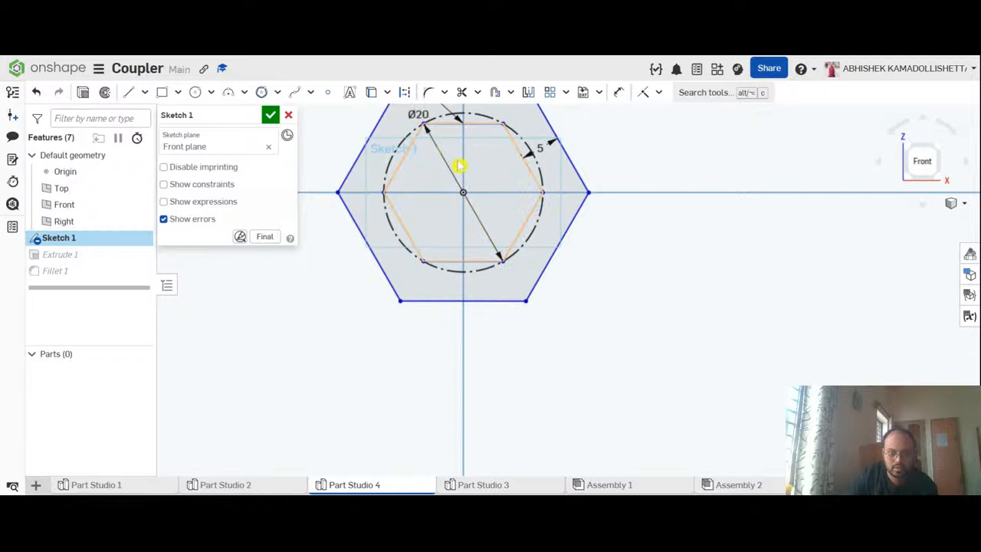
{"action": "scroll", "coordinate": [455, 160], "scroll_direction": "down", "scroll_amount": 2}
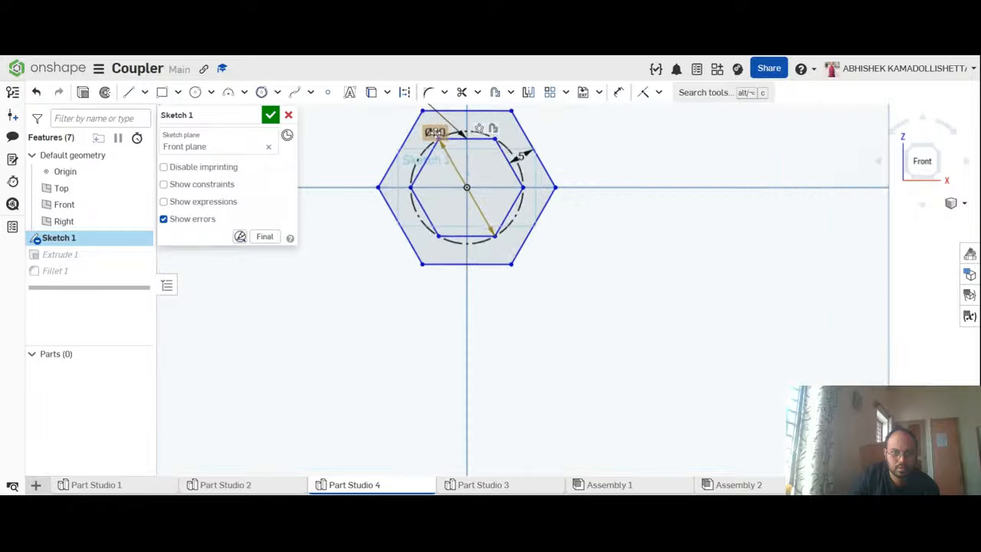
{"action": "scroll", "coordinate": [436, 133], "scroll_direction": "up", "scroll_amount": 1}
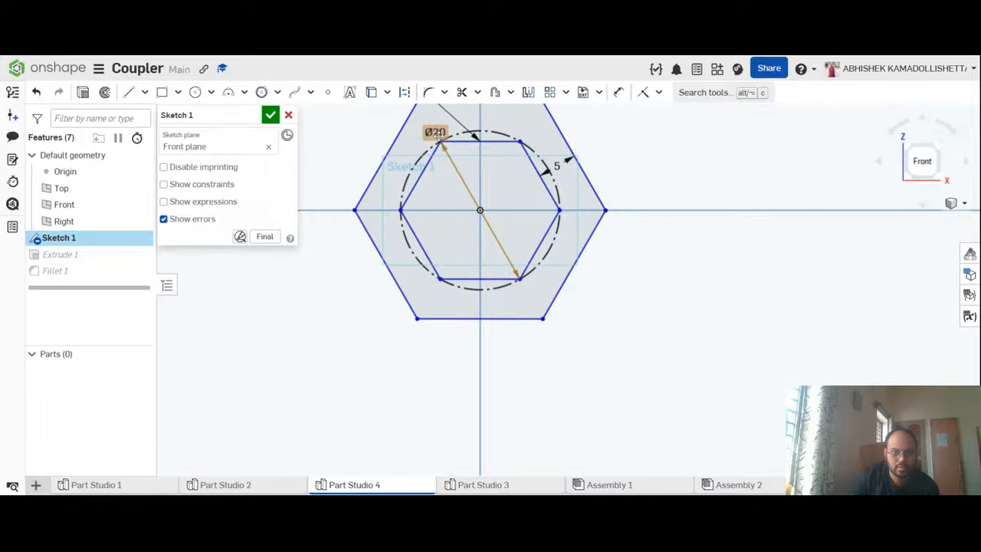
{"action": "left_click", "coordinate": [271, 116]}
{"action": "scroll", "coordinate": [624, 324], "scroll_direction": "down", "scroll_amount": 4}
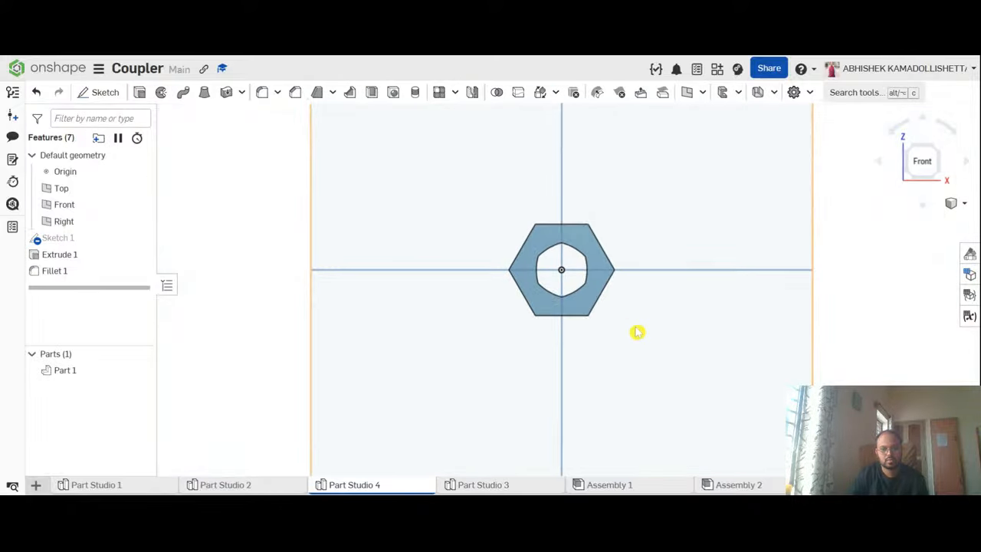
Step: Switch to Assembly 1 and examine the resized nut's opening against the bolt end and washer
{"action": "left_click", "coordinate": [629, 487]}
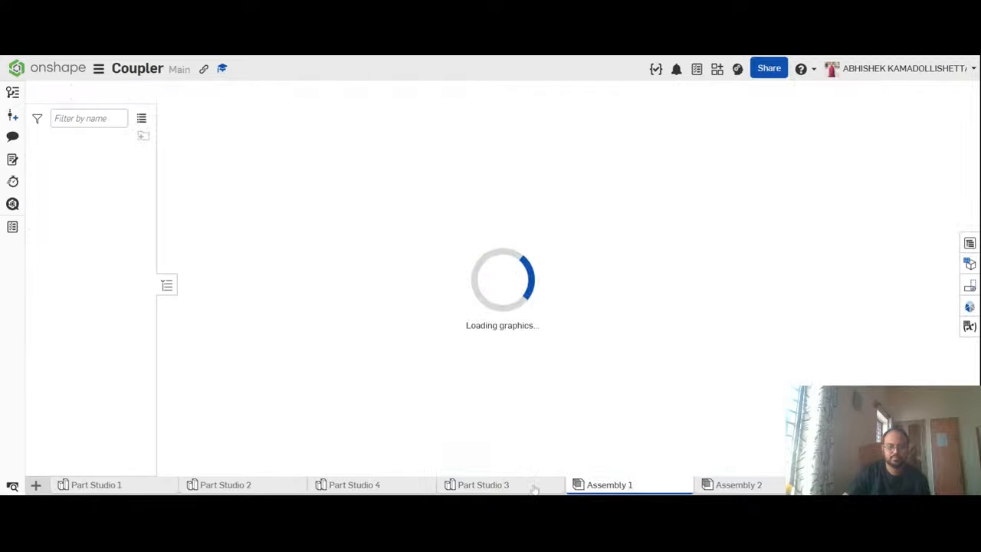
{"action": "scroll", "coordinate": [675, 329], "scroll_direction": "down", "scroll_amount": 3}
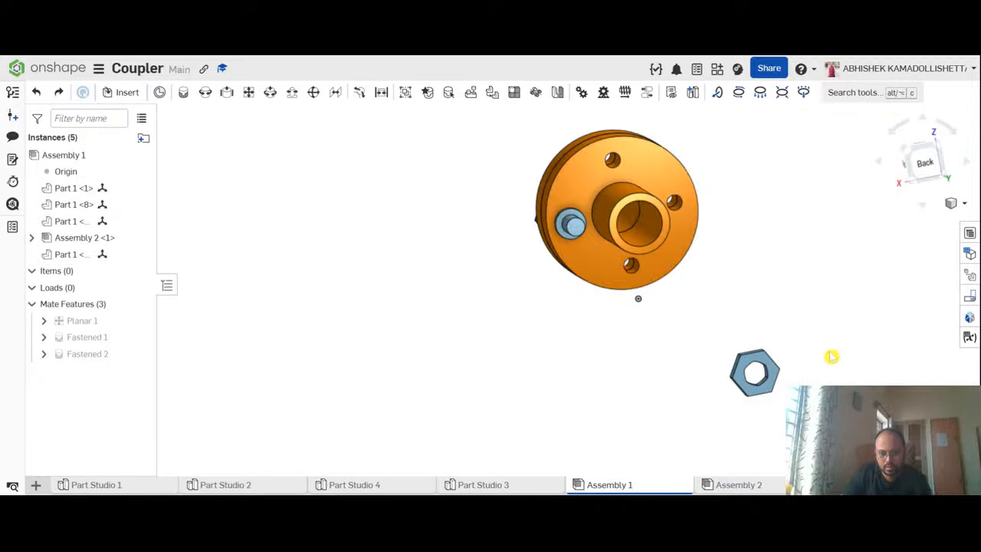
{"action": "mouse_move", "coordinate": [832, 357]}
{"action": "right_mouse_down"}
{"action": "mouse_move", "coordinate": [821, 348]}
{"action": "mouse_move", "coordinate": [837, 357]}
{"action": "right_mouse_up"}
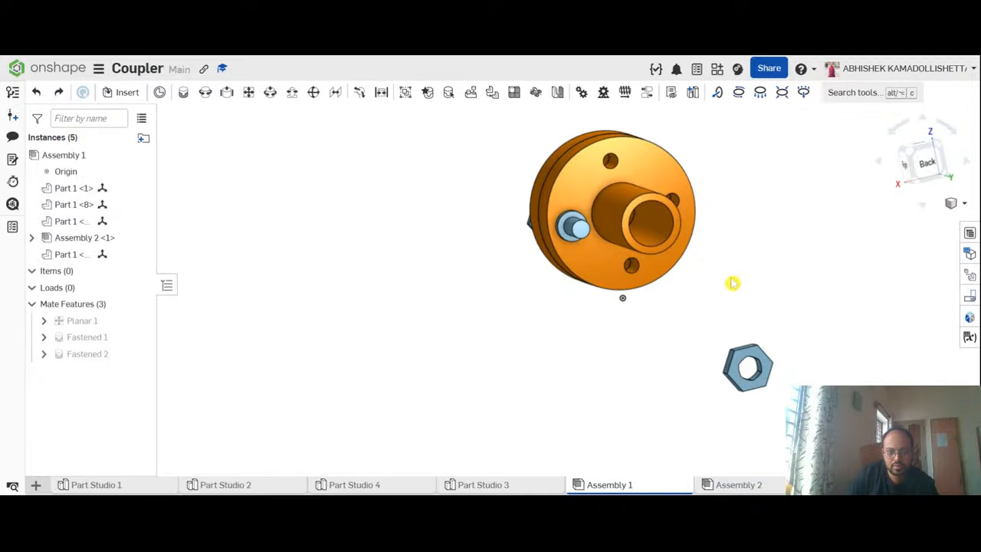
{"action": "scroll", "coordinate": [611, 213], "scroll_direction": "up", "scroll_amount": 3}
{"action": "scroll", "coordinate": [622, 238], "scroll_direction": "down", "scroll_amount": 2}
{"action": "middle_click_drag", "start_coordinate": [880, 342], "coordinate": [770, 309]}
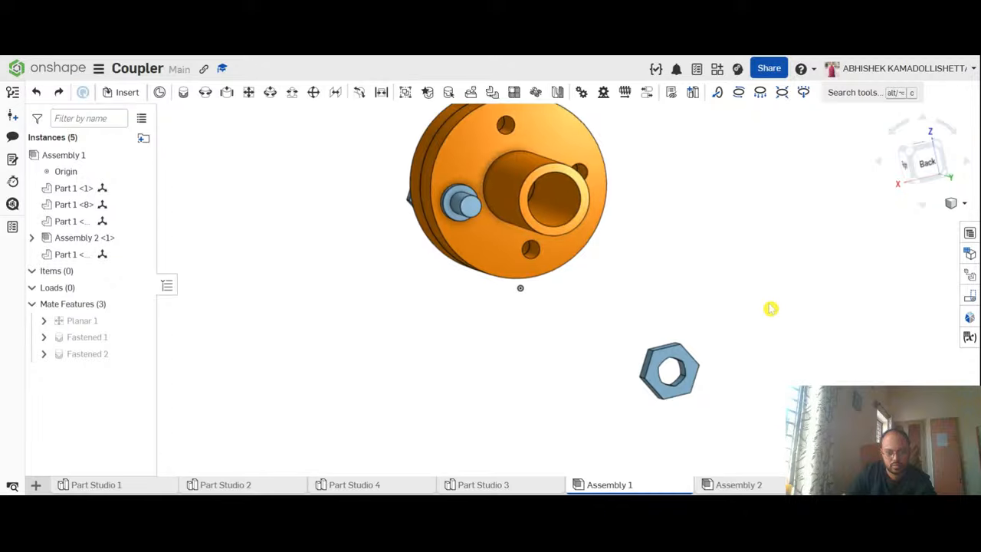
{"action": "right_click_drag", "start_coordinate": [771, 308], "coordinate": [794, 313]}
{"action": "scroll", "coordinate": [501, 169], "scroll_direction": "up", "scroll_amount": 4}
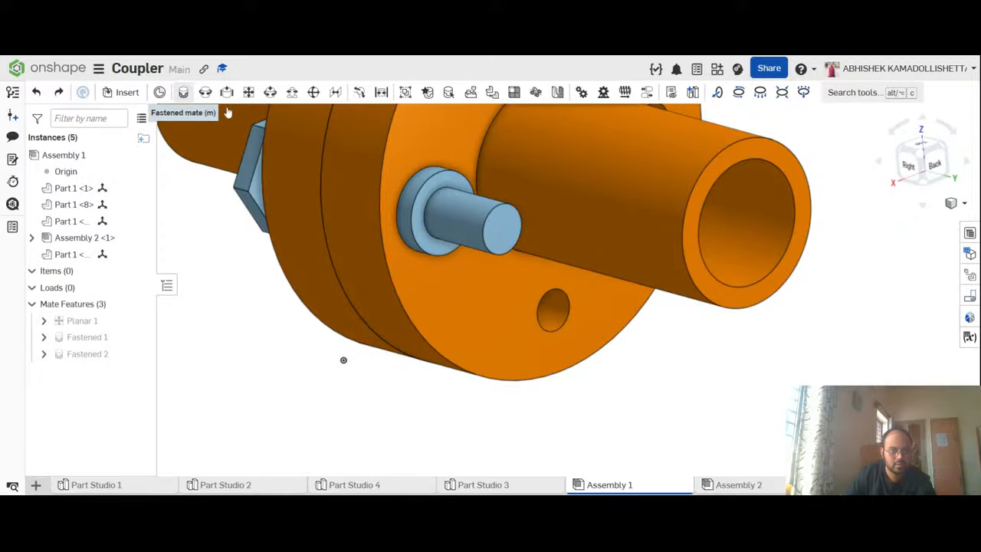
Step: Try a Fastened mate from the washer's outer face to the front edge of the nut's opening, and discard the nut connector
{"action": "key", "text": "m"}
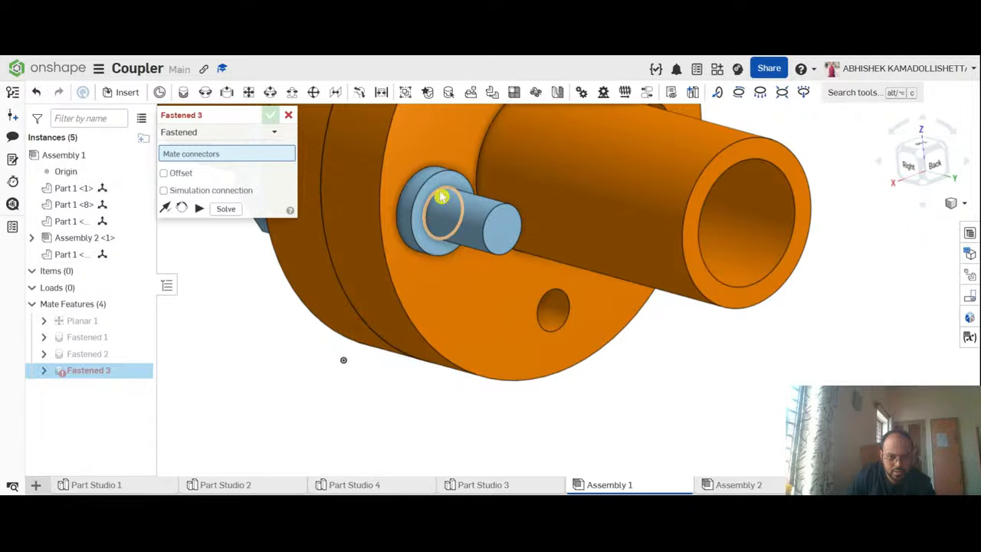
{"action": "left_click", "coordinate": [442, 197]}
{"action": "scroll", "coordinate": [846, 360], "scroll_direction": "up", "scroll_amount": 3}
{"action": "scroll", "coordinate": [846, 360], "scroll_direction": "down", "scroll_amount": 3}
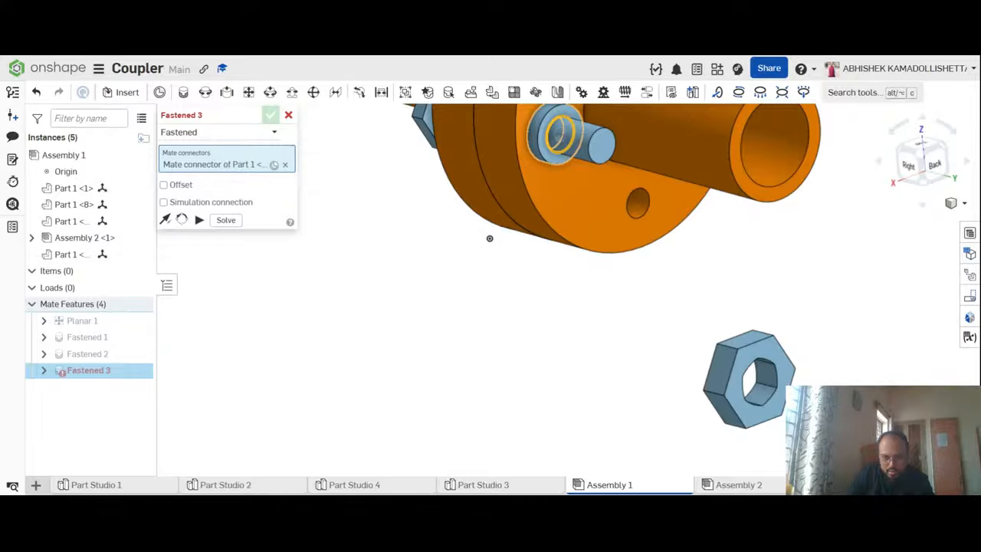
{"action": "mouse_move", "coordinate": [770, 360]}
{"action": "right_mouse_down"}
{"action": "mouse_move", "coordinate": [815, 361]}
{"action": "mouse_move", "coordinate": [849, 344]}
{"action": "mouse_move", "coordinate": [842, 374]}
{"action": "right_mouse_up"}
{"action": "scroll", "coordinate": [352, 287], "scroll_direction": "down", "scroll_amount": 3}
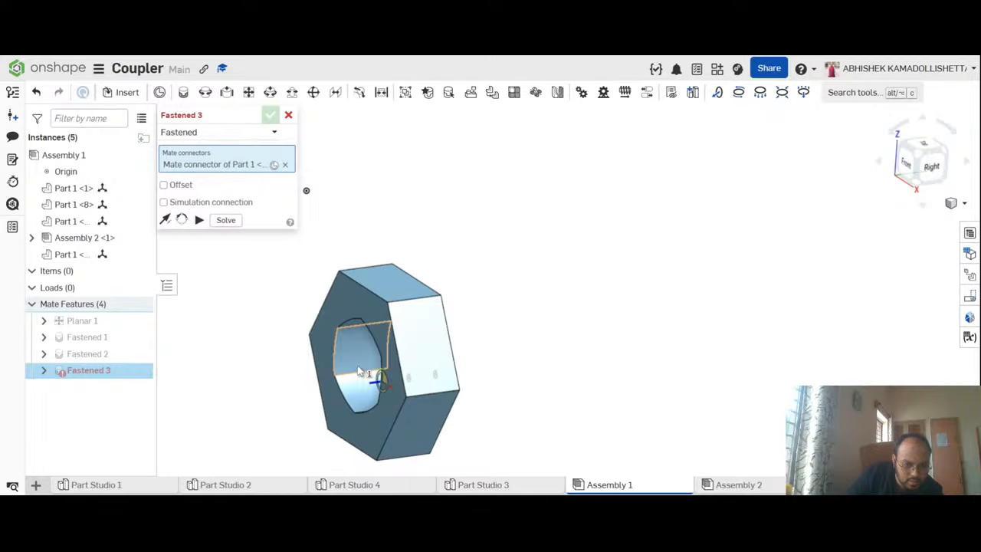
{"action": "mouse_move", "coordinate": [458, 381]}
{"action": "right_mouse_down"}
{"action": "mouse_move", "coordinate": [445, 395]}
{"action": "mouse_move", "coordinate": [462, 399]}
{"action": "right_mouse_up"}
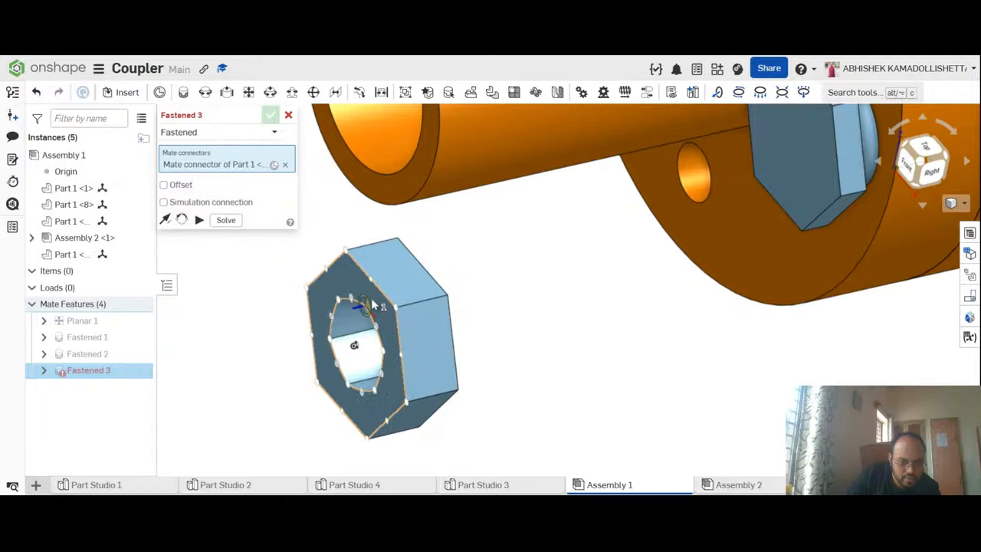
{"action": "left_click", "coordinate": [328, 358]}
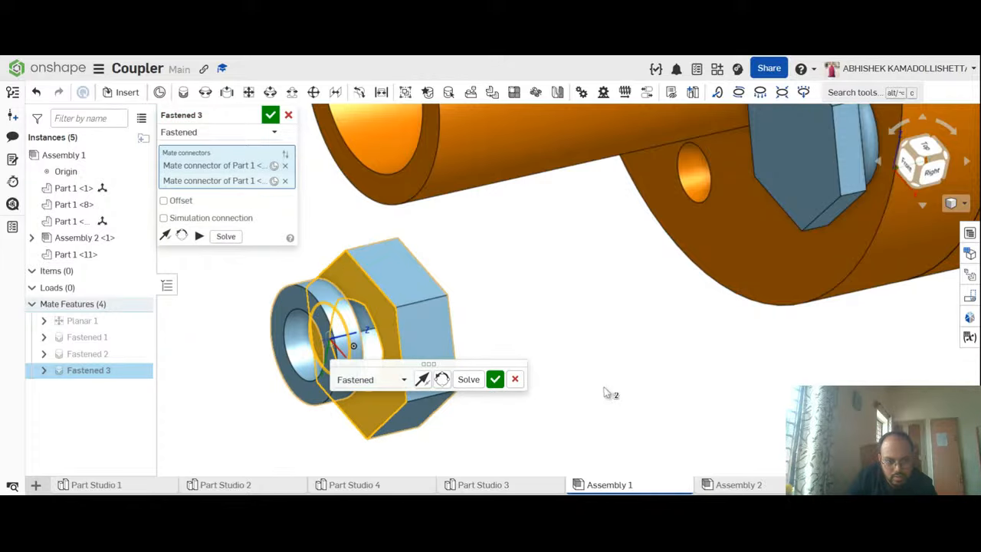
{"action": "mouse_move", "coordinate": [638, 392]}
{"action": "right_mouse_down"}
{"action": "mouse_move", "coordinate": [622, 390]}
{"action": "mouse_move", "coordinate": [644, 393]}
{"action": "right_mouse_up"}
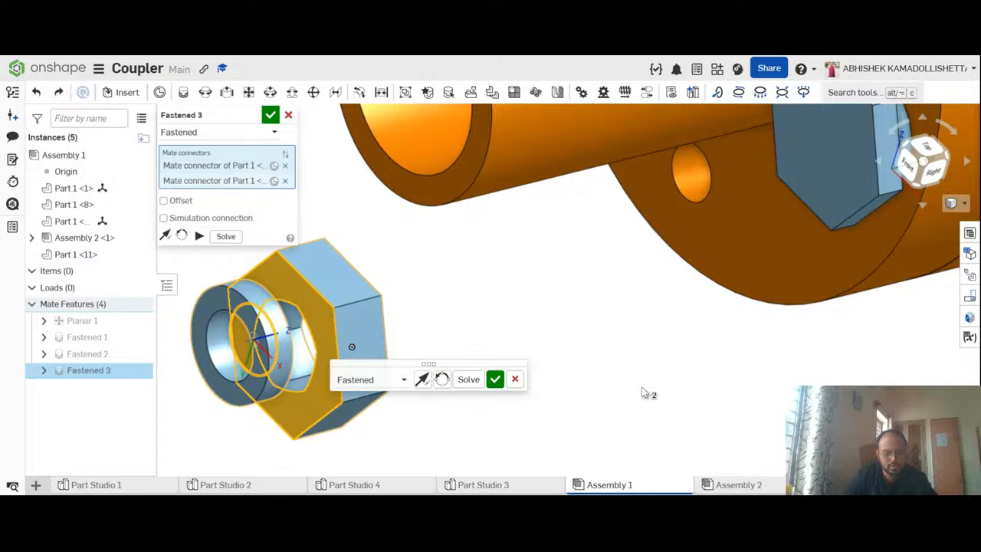
{"action": "left_click", "coordinate": [516, 378]}
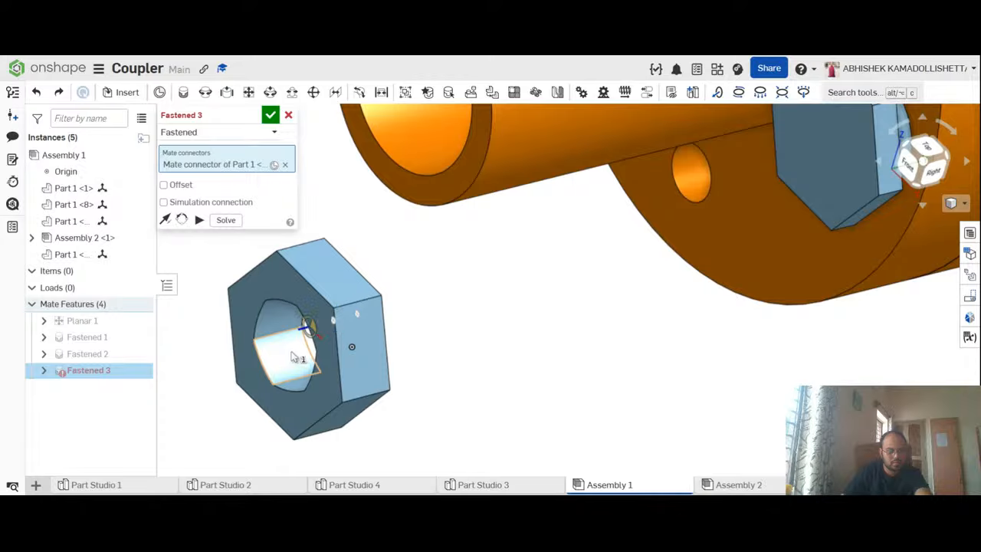
Step: Fasten the nut to the washer using a mate connector inside the nut's opening
{"action": "right_click_drag", "start_coordinate": [453, 335], "coordinate": [462, 337]}
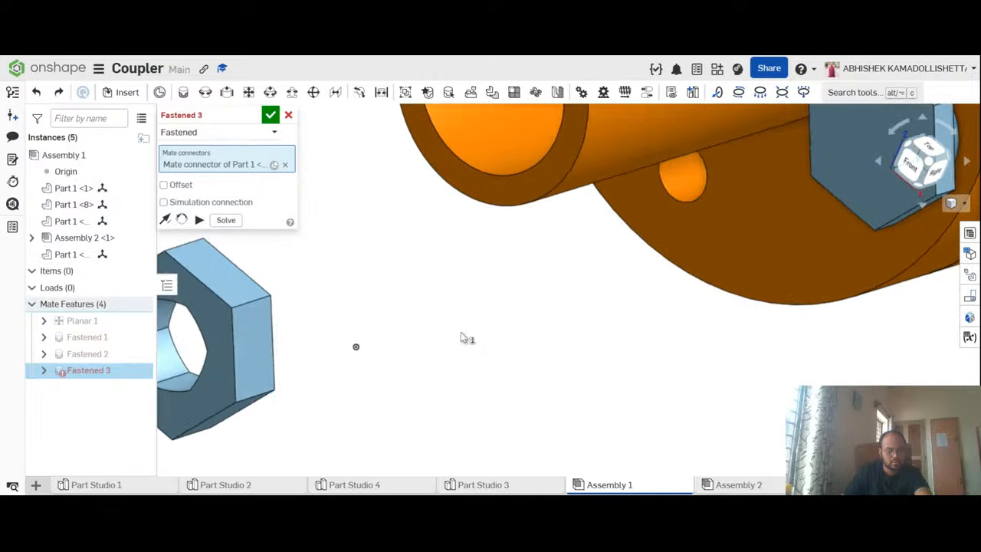
{"action": "right_click_drag", "start_coordinate": [347, 357], "coordinate": [406, 348]}
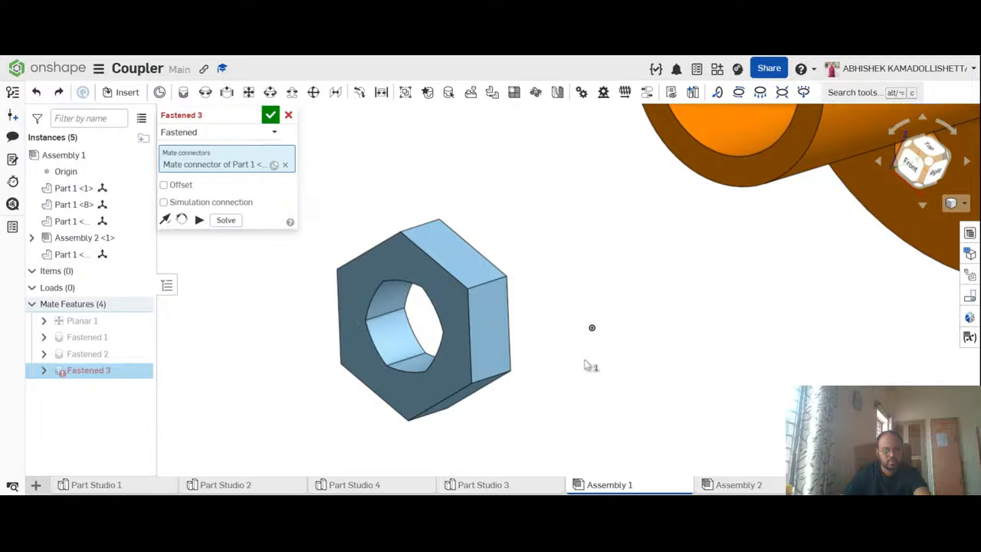
{"action": "right_click_drag", "start_coordinate": [586, 361], "coordinate": [573, 365]}
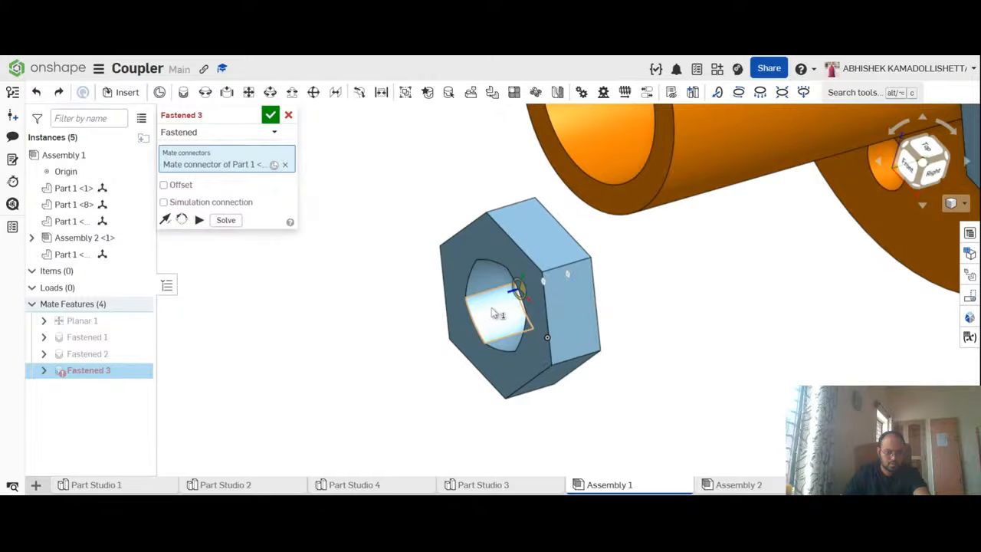
{"action": "scroll", "coordinate": [498, 310], "scroll_direction": "up", "scroll_amount": 5}
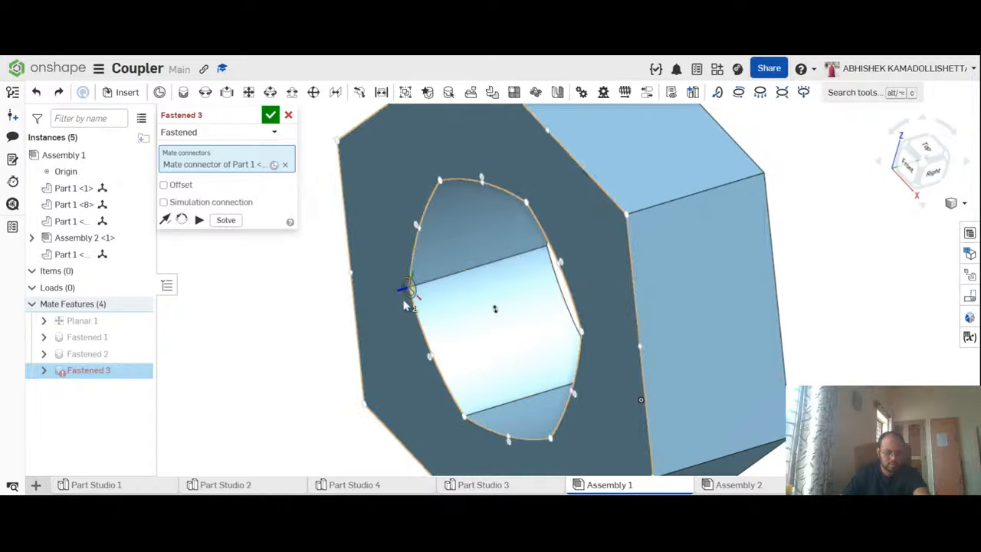
{"action": "key", "text": "Left"}
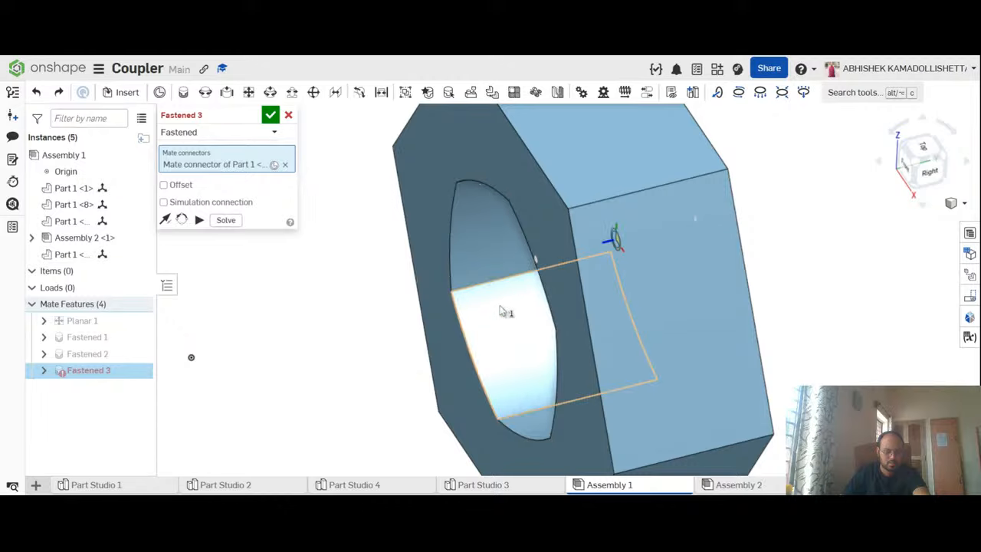
{"action": "scroll", "coordinate": [514, 313], "scroll_direction": "down", "scroll_amount": 8}
{"action": "key", "text": "Right"}
{"action": "key", "text": "Right"}
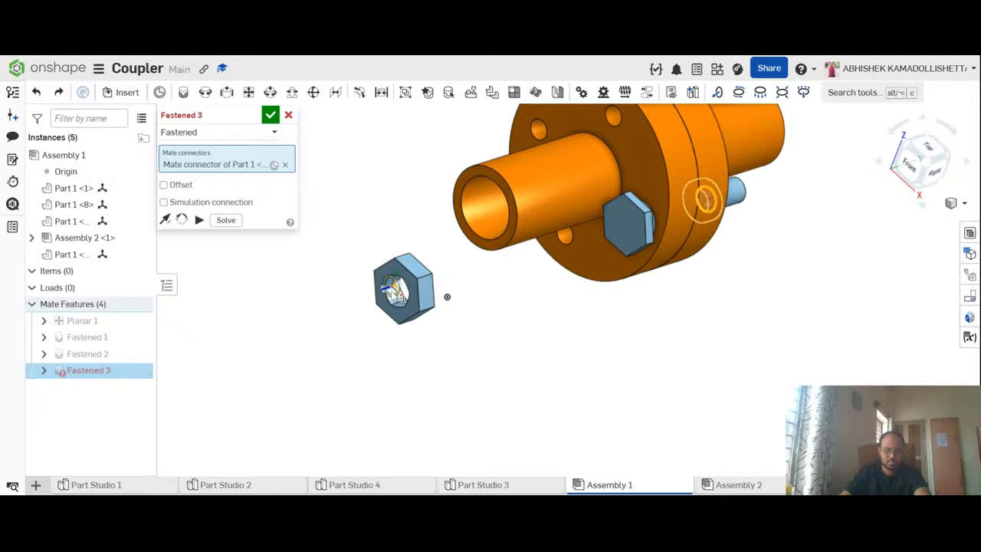
{"action": "left_click", "coordinate": [393, 289]}
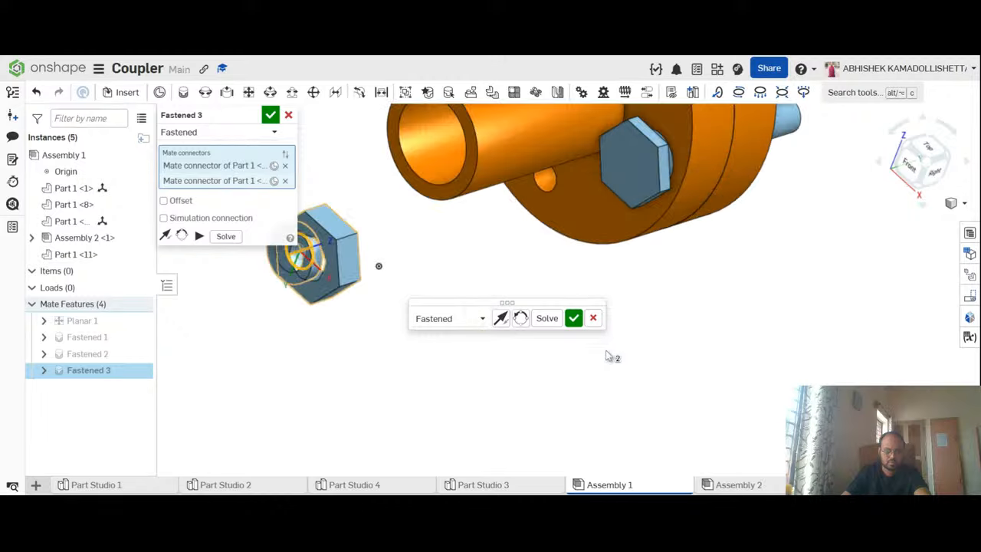
{"action": "left_click", "coordinate": [573, 317]}
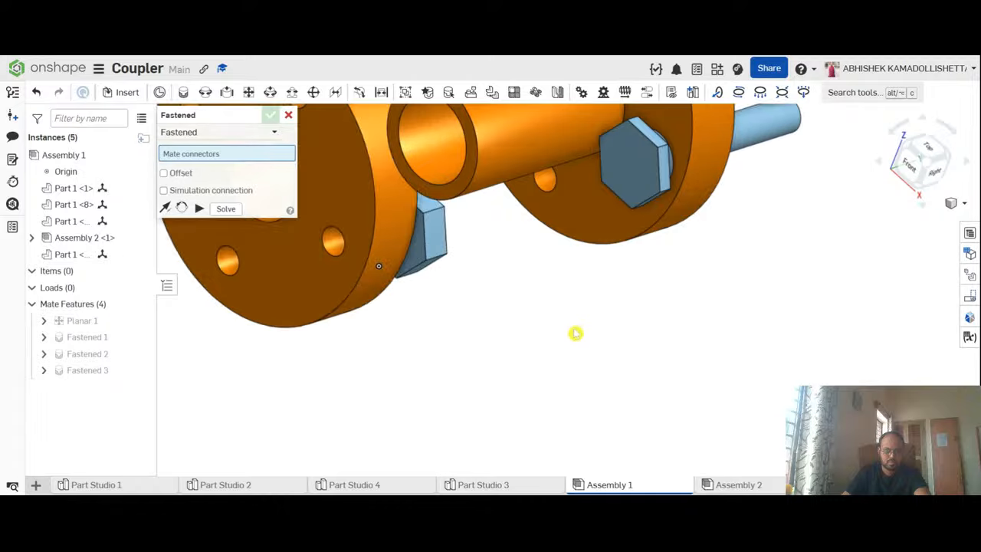
{"action": "left_click", "coordinate": [289, 116]}
Step: Check the coupler halves in Assembly 1 and undo the Fastened mate between the washer and the nut
{"action": "scroll", "coordinate": [452, 310], "scroll_direction": "down", "scroll_amount": 5}
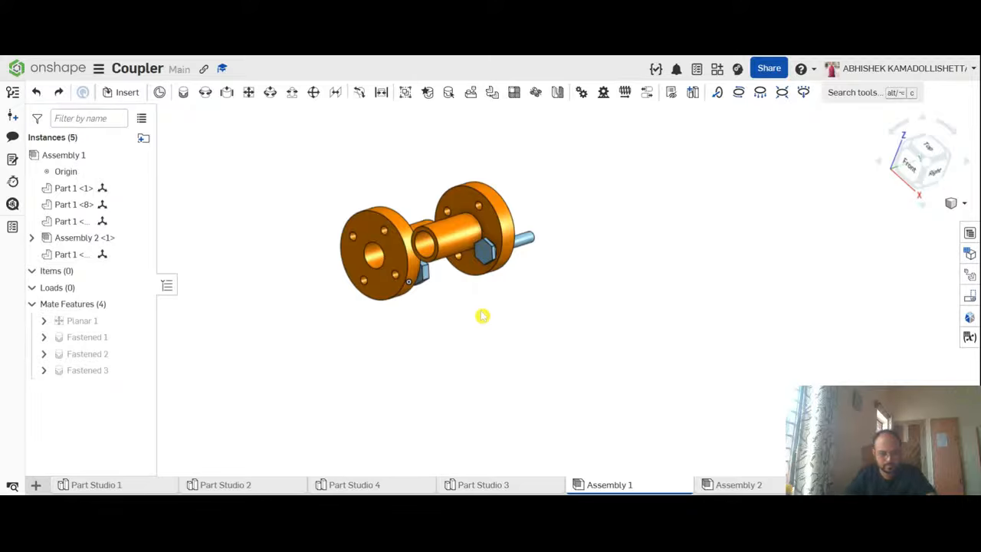
{"action": "key", "text": "ctrl+z"}
{"action": "scroll", "coordinate": [441, 310], "scroll_direction": "up", "scroll_amount": 4}
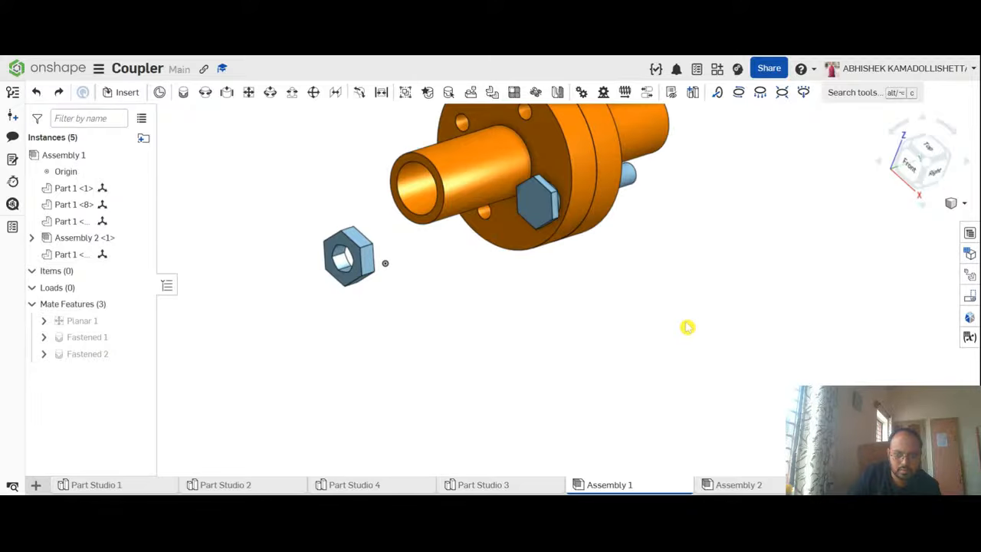
Step: Begin a Fastened mate with the centre of the bolt's free end face as the first connector
{"action": "right_click_drag", "start_coordinate": [687, 327], "coordinate": [615, 330]}
{"action": "scroll", "coordinate": [567, 215], "scroll_direction": "up", "scroll_amount": 4}
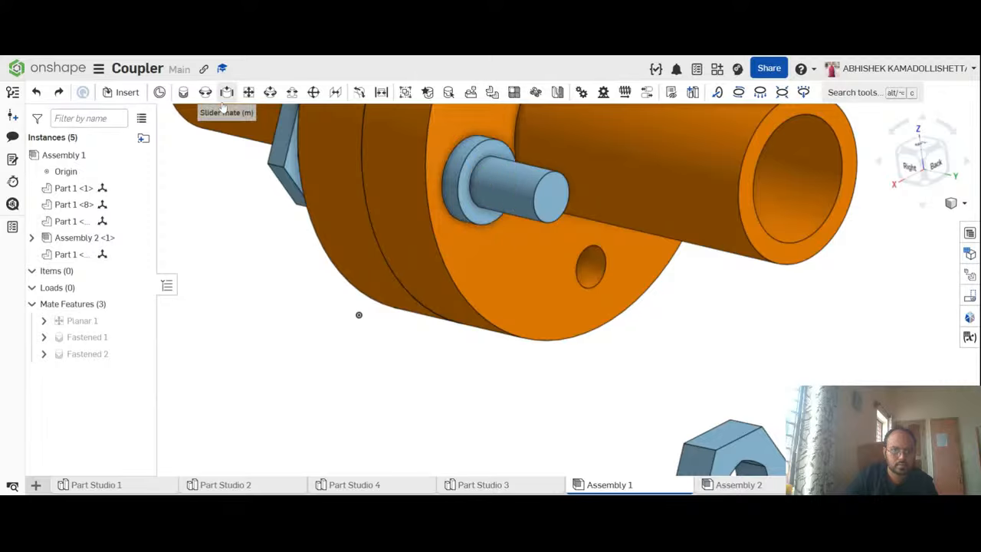
{"action": "left_click", "coordinate": [183, 92]}
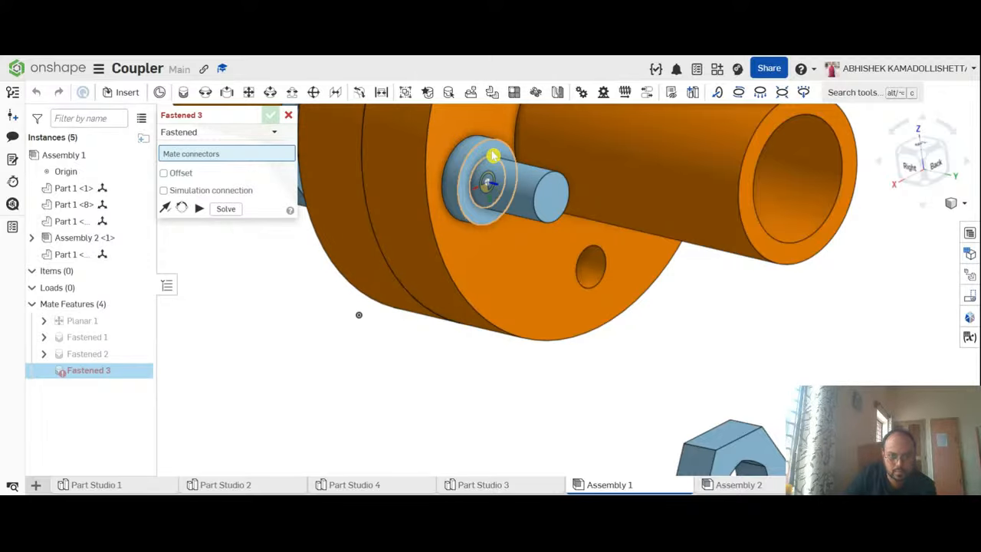
{"action": "scroll", "coordinate": [493, 155], "scroll_direction": "up", "scroll_amount": 5}
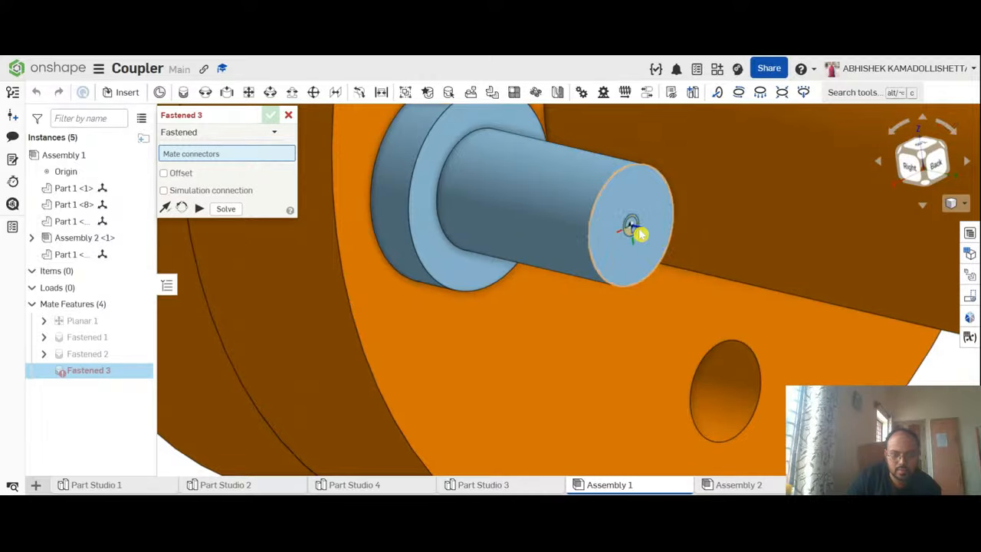
{"action": "scroll", "coordinate": [641, 232], "scroll_direction": "down", "scroll_amount": 5}
{"action": "scroll", "coordinate": [640, 233], "scroll_direction": "up", "scroll_amount": 2}
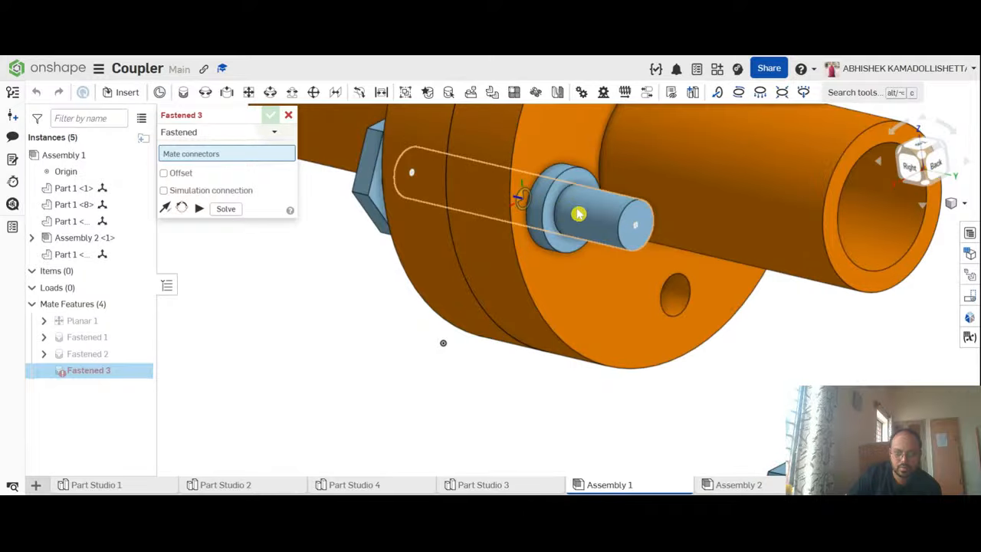
{"action": "left_click", "coordinate": [639, 229]}
{"action": "scroll", "coordinate": [720, 271], "scroll_direction": "down", "scroll_amount": 4}
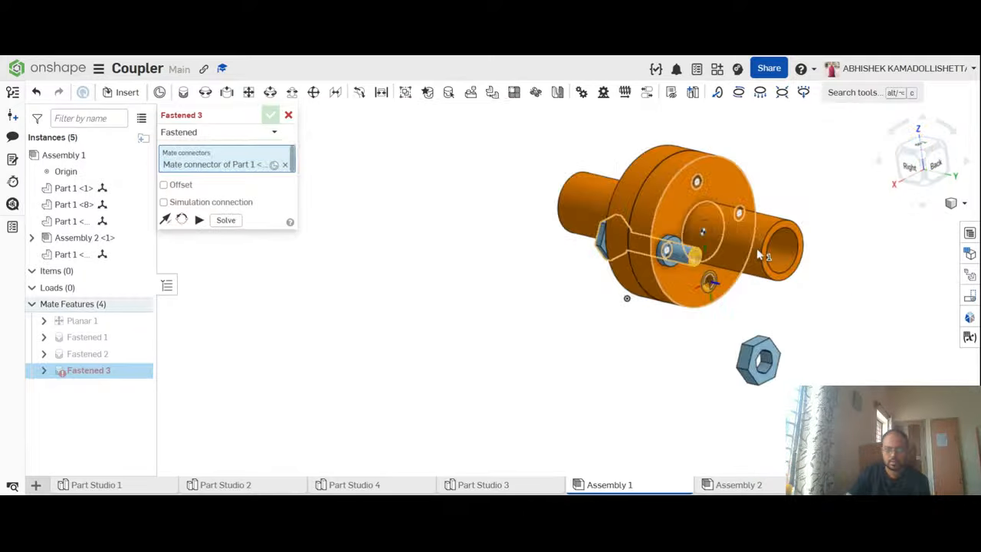
Step: Try a connector inside the nut's opening as the second connector of the Fastened mate, and discard the mate
{"action": "right_click_drag", "start_coordinate": [794, 325], "coordinate": [889, 357]}
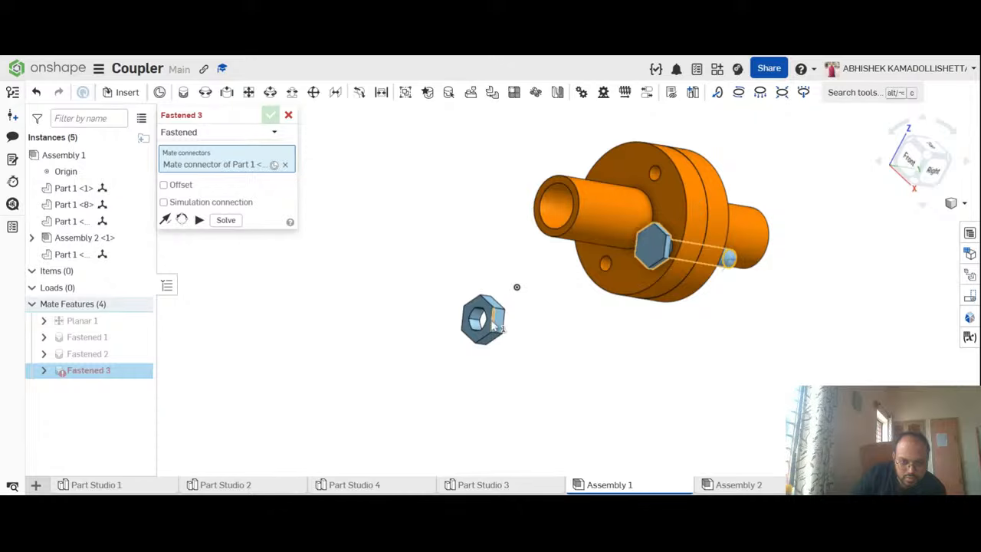
{"action": "scroll", "coordinate": [482, 326], "scroll_direction": "up", "scroll_amount": 5}
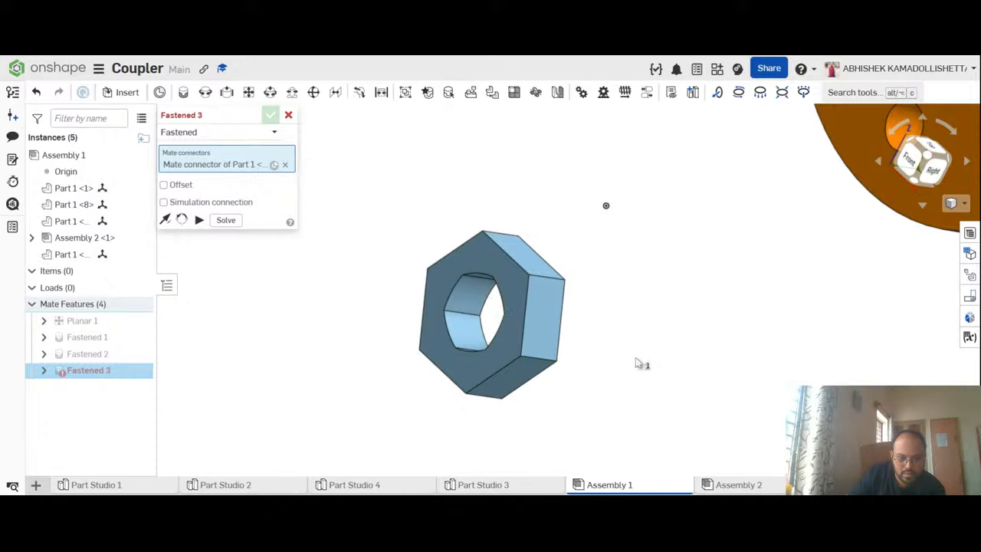
{"action": "right_click_drag", "start_coordinate": [639, 363], "coordinate": [652, 381]}
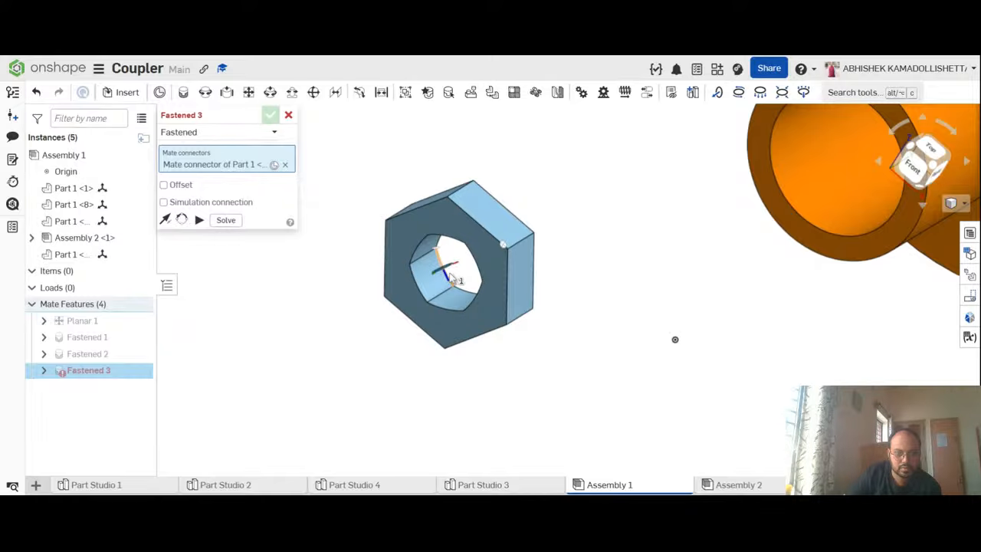
{"action": "right_click_drag", "start_coordinate": [457, 277], "coordinate": [448, 278]}
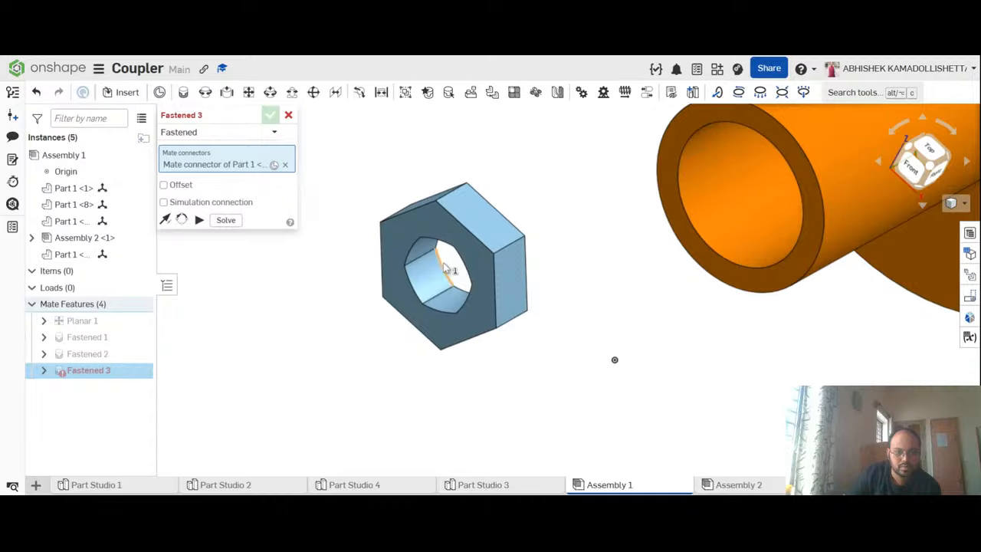
{"action": "right_click_drag", "start_coordinate": [574, 339], "coordinate": [563, 321]}
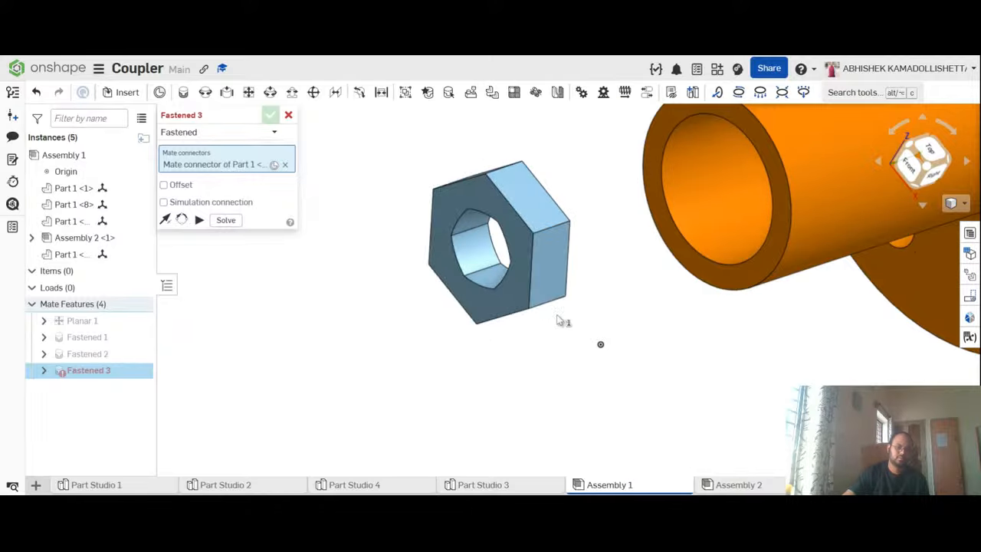
{"action": "left_click", "coordinate": [491, 244]}
{"action": "right_click_drag", "start_coordinate": [542, 335], "coordinate": [685, 275]}
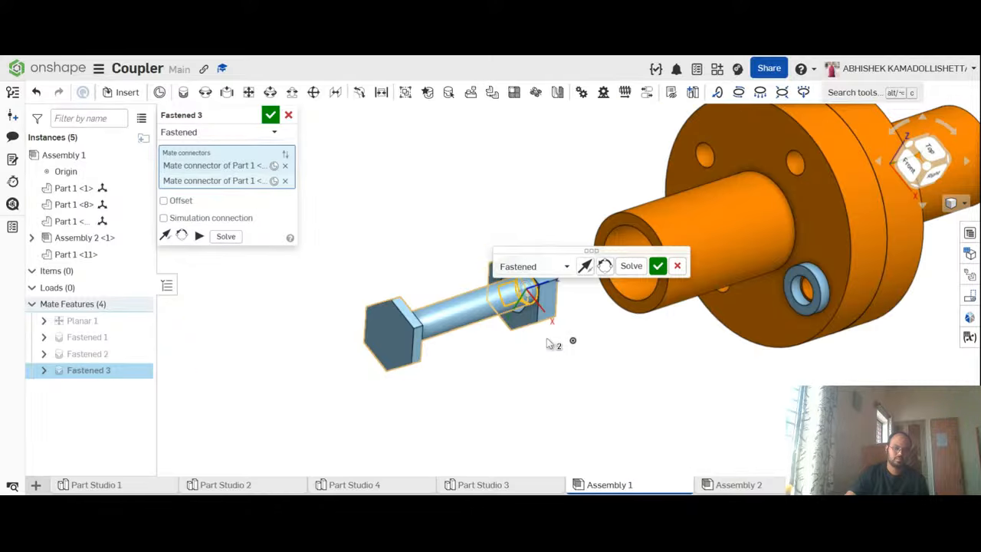
{"action": "left_click", "coordinate": [677, 266]}
Step: Select the loose nut and raise it about 81.7 mm along the Z direction toward the bolt's height
{"action": "scroll", "coordinate": [612, 371], "scroll_direction": "up", "scroll_amount": 3}
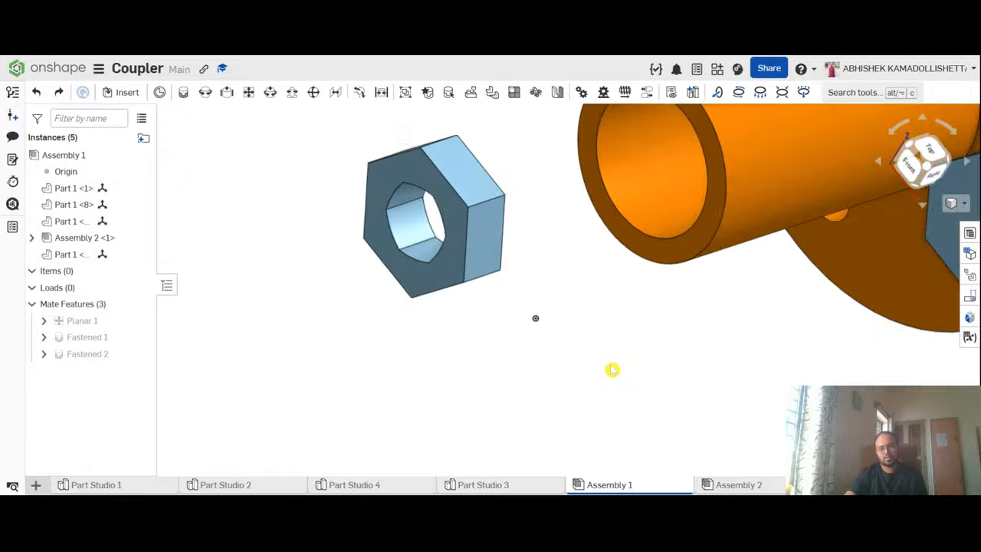
{"action": "scroll", "coordinate": [612, 371], "scroll_direction": "down", "scroll_amount": 5}
{"action": "right_click_drag", "start_coordinate": [773, 377], "coordinate": [639, 378]}
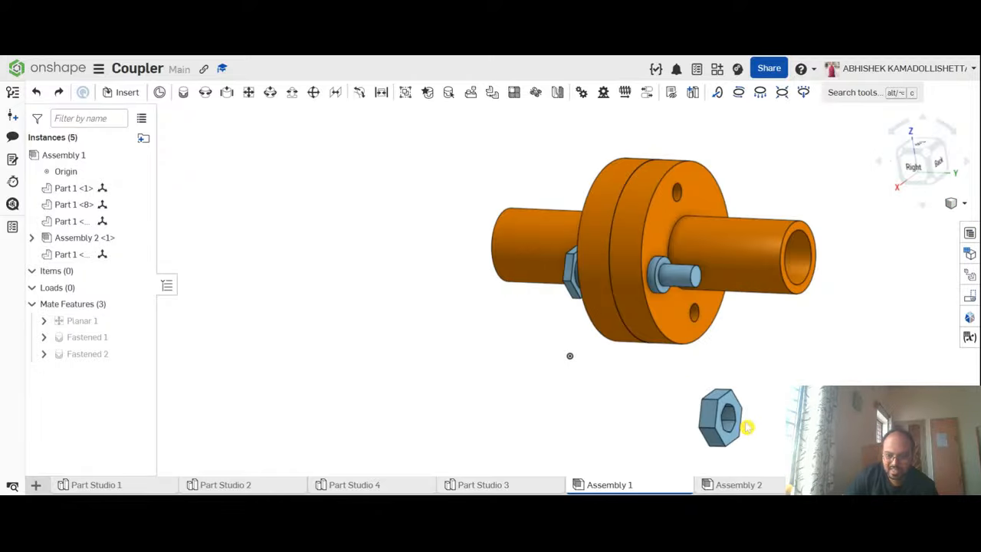
{"action": "scroll", "coordinate": [747, 426], "scroll_direction": "up", "scroll_amount": 3}
{"action": "scroll", "coordinate": [753, 426], "scroll_direction": "up", "scroll_amount": 1}
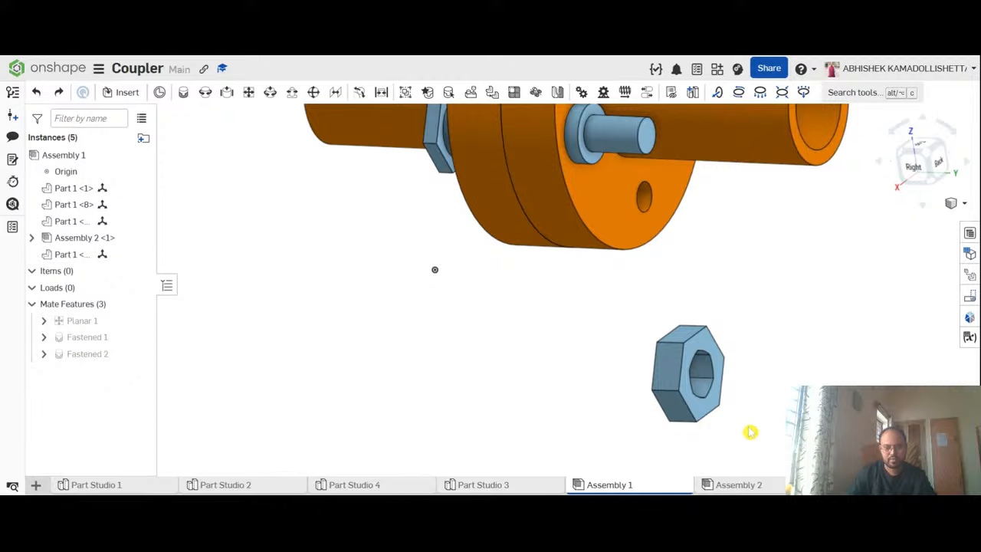
{"action": "left_click_drag", "start_coordinate": [750, 432], "coordinate": [630, 323]}
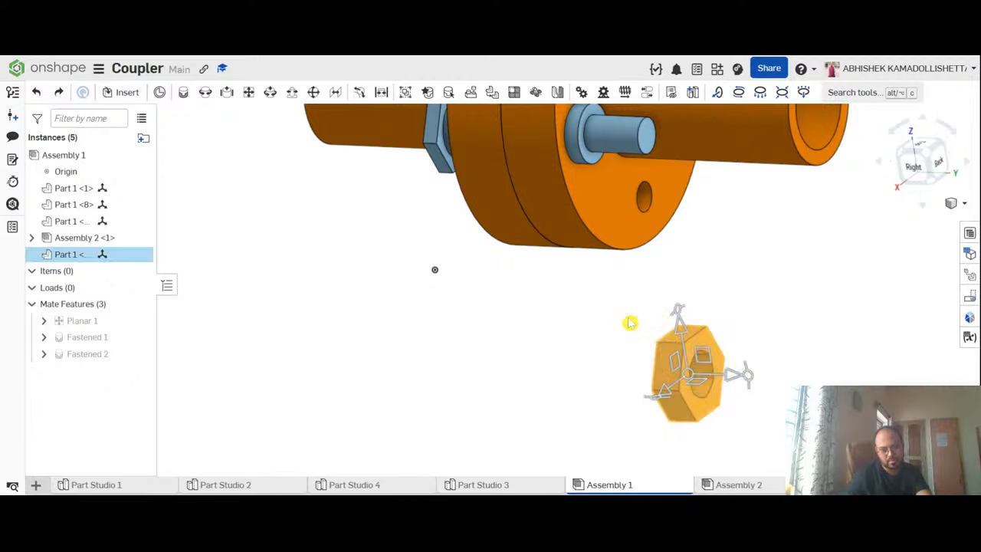
{"action": "scroll", "coordinate": [701, 341], "scroll_direction": "down", "scroll_amount": 4}
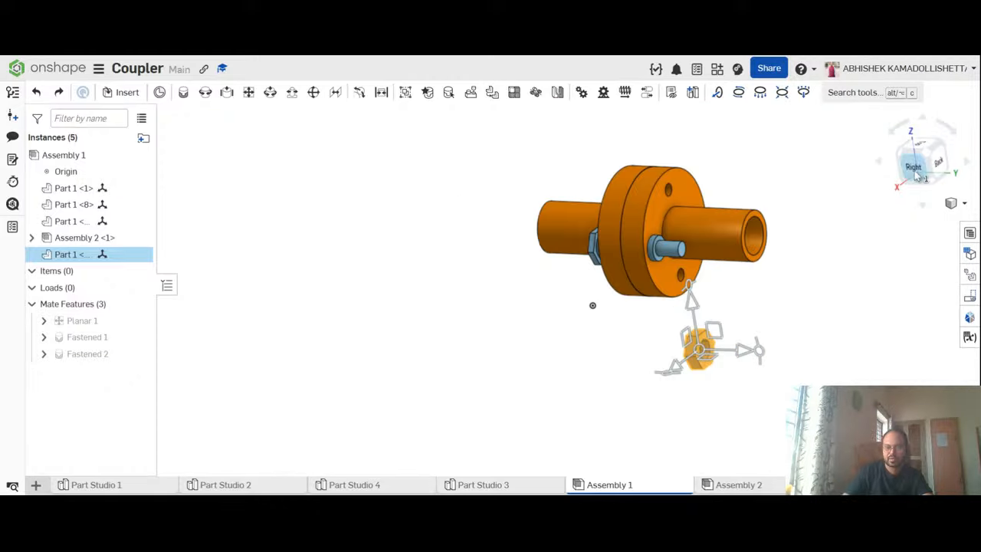
{"action": "scroll", "coordinate": [713, 354], "scroll_direction": "up", "scroll_amount": 2}
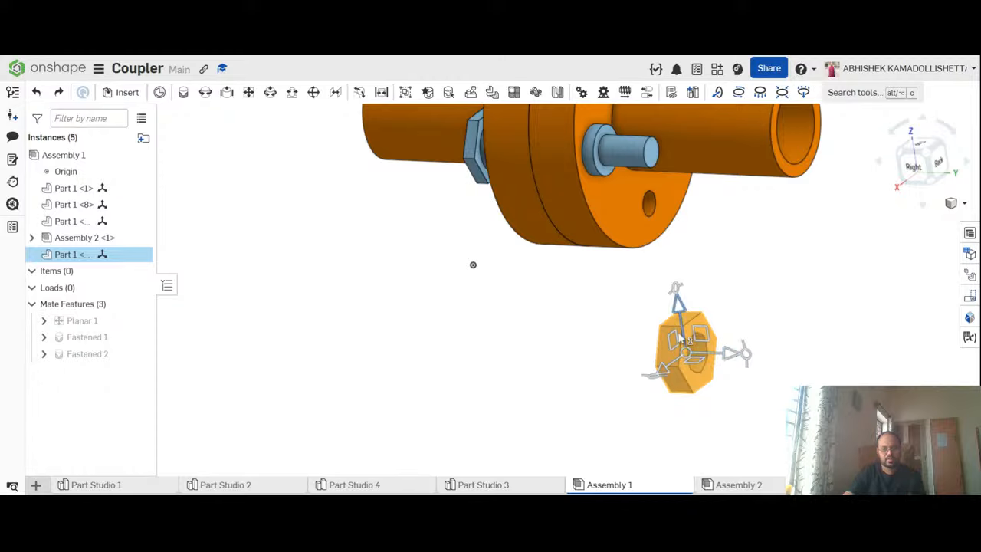
{"action": "left_click_drag", "start_coordinate": [679, 338], "coordinate": [657, 140]}
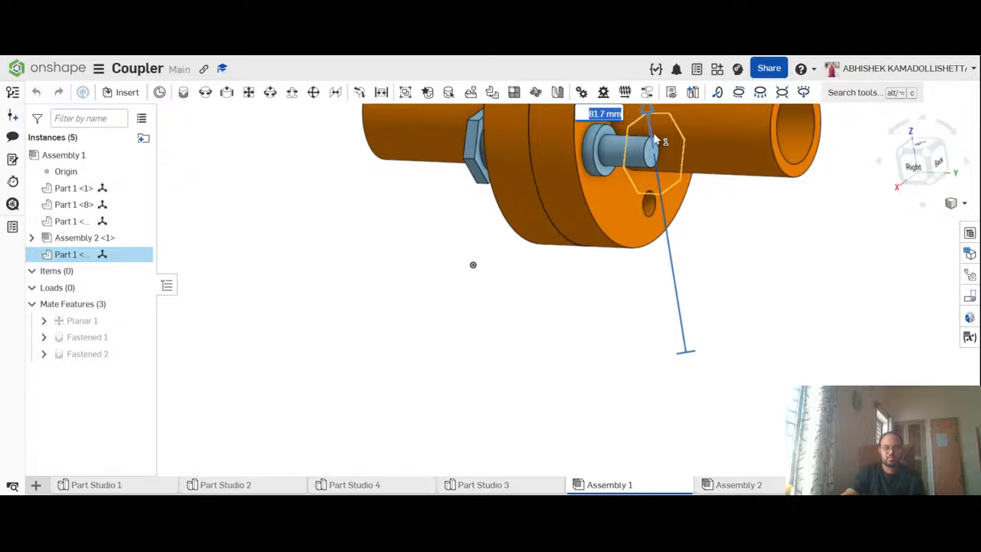
Step: From the back view, shift the nut about 107.6 mm in X and about 41.4 mm up to centre it on the bolt
{"action": "left_click", "coordinate": [940, 167]}
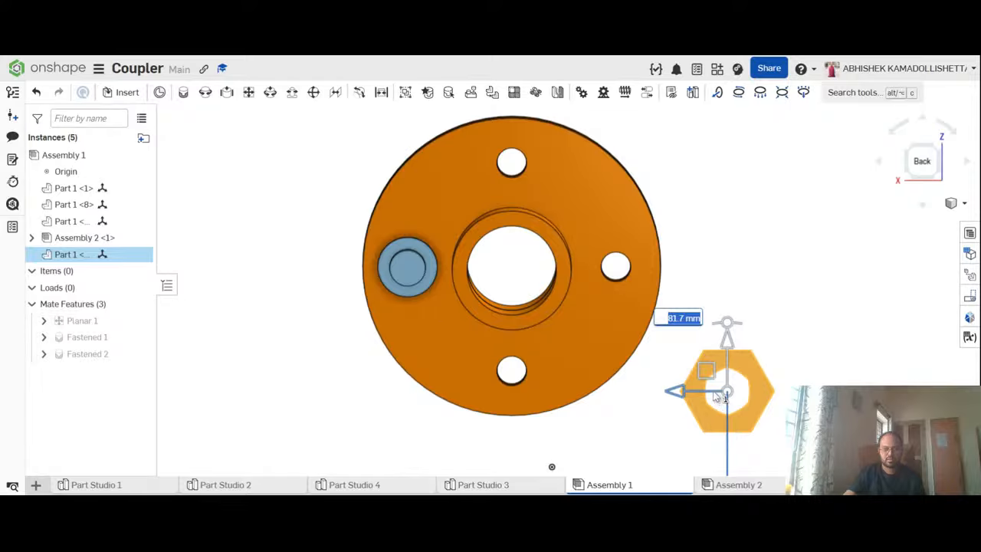
{"action": "left_click_drag", "start_coordinate": [717, 396], "coordinate": [396, 292]}
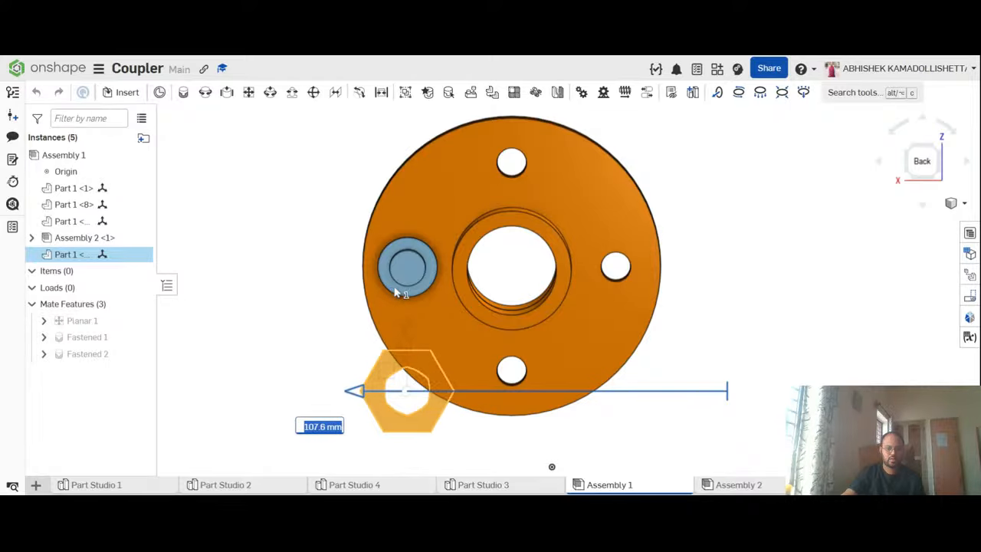
{"action": "left_click_drag", "start_coordinate": [407, 364], "coordinate": [409, 245]}
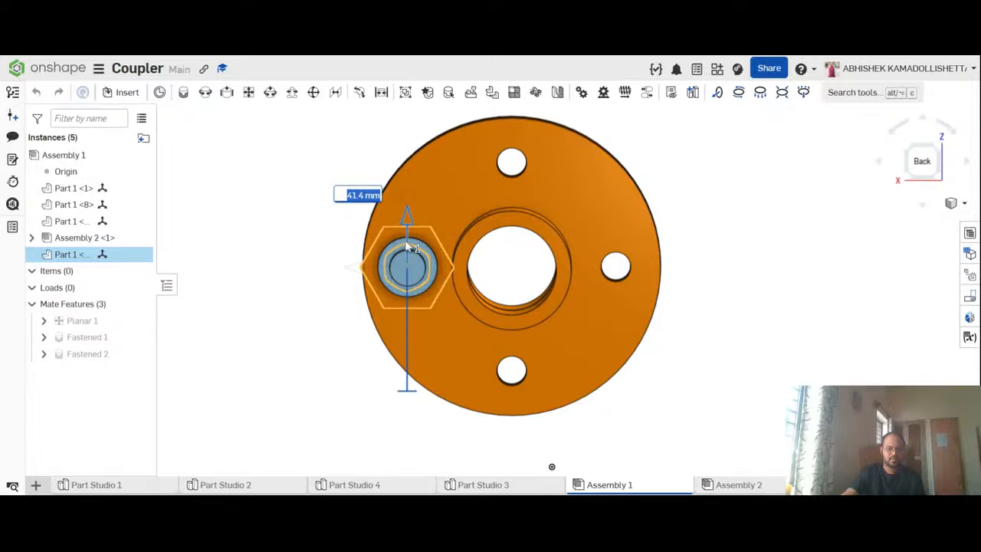
{"action": "left_click", "coordinate": [277, 225]}
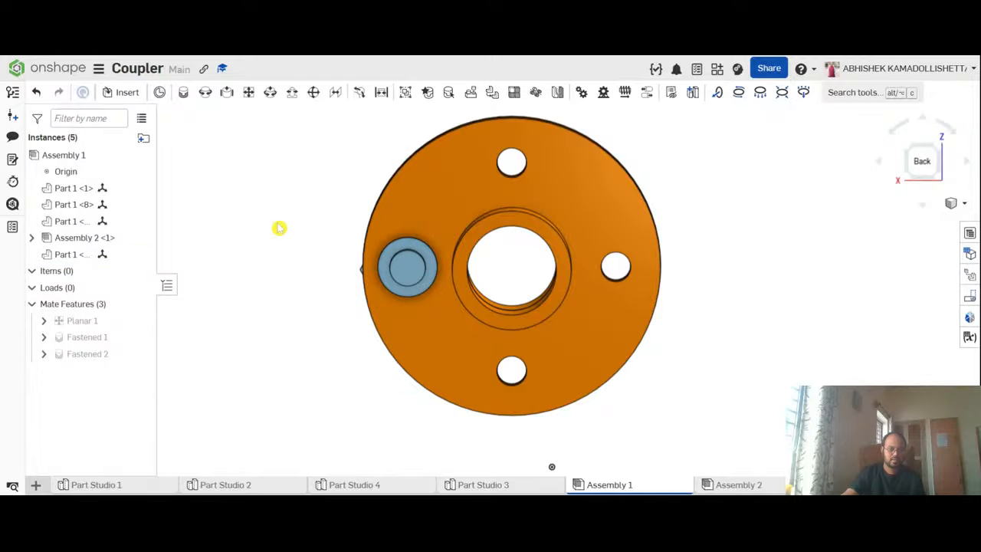
Step: Slide the nut about 50 mm along the bolt's axis, past the flanges and onto the bolt's free end
{"action": "right_click_drag", "start_coordinate": [279, 228], "coordinate": [345, 225]}
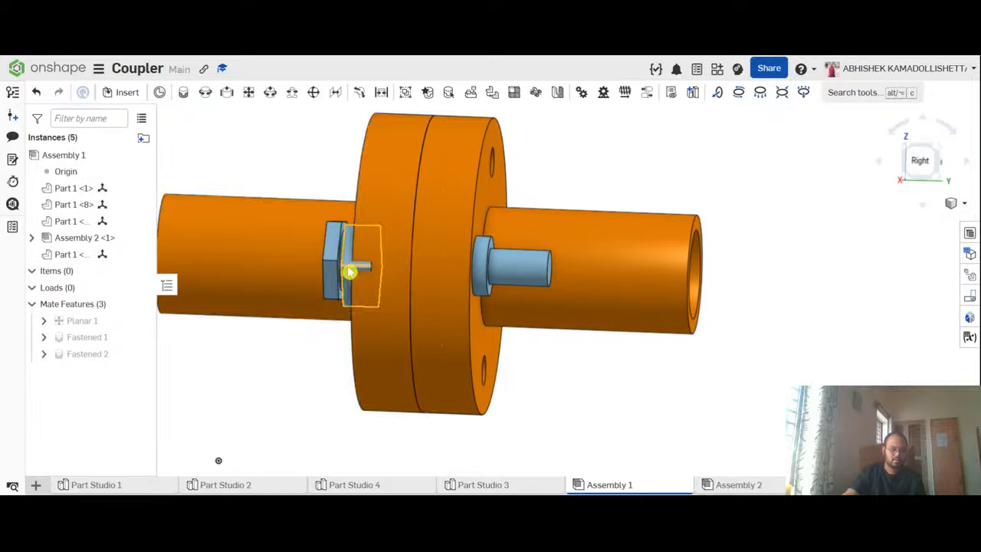
{"action": "right_click_drag", "start_coordinate": [348, 272], "coordinate": [482, 373]}
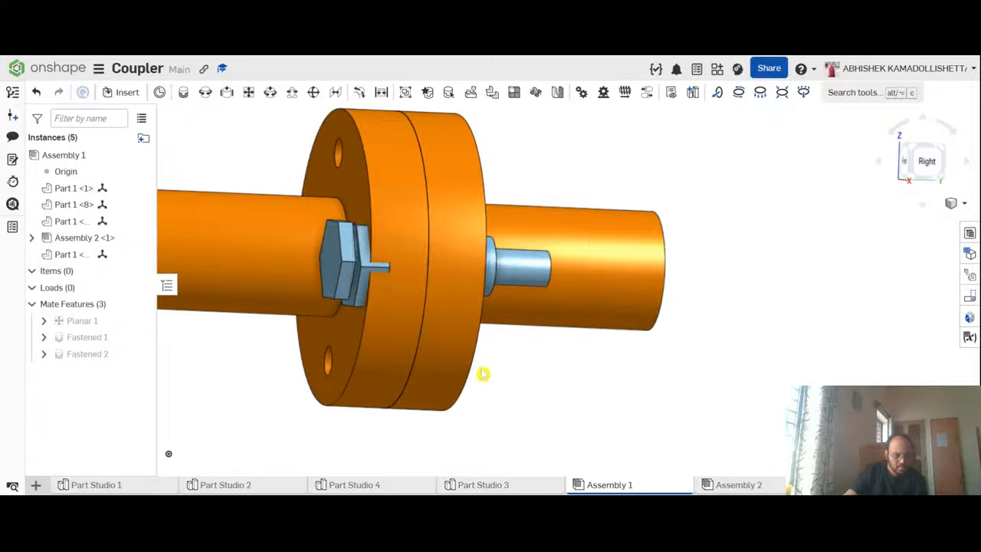
{"action": "left_click", "coordinate": [368, 263]}
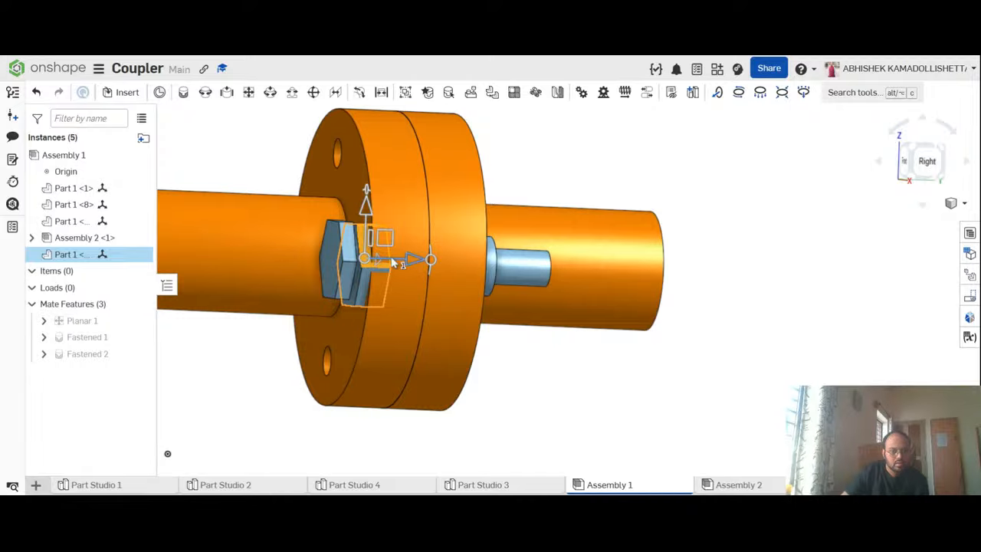
{"action": "left_click_drag", "start_coordinate": [407, 261], "coordinate": [539, 270]}
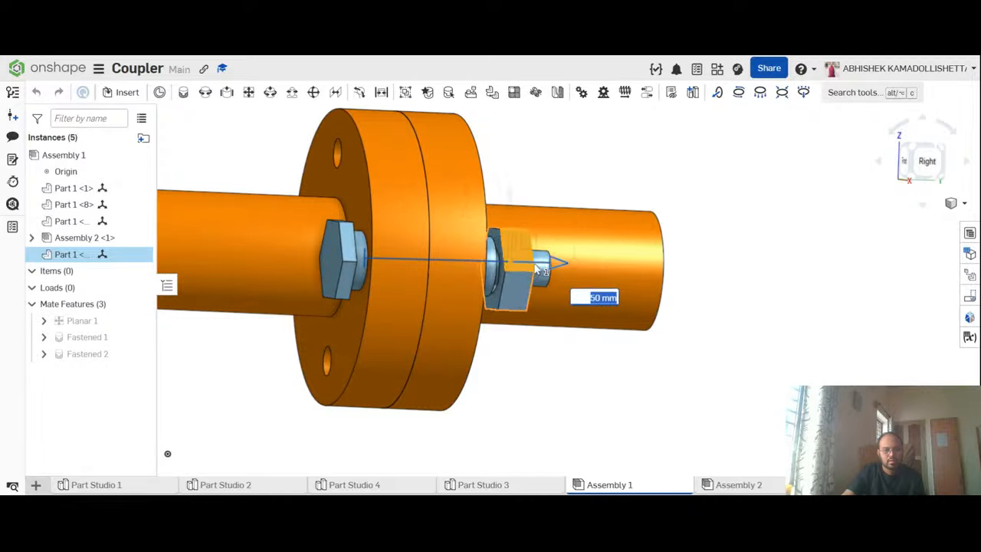
Step: From the right view, move the nut back toward the washer for a total axial shift of about 48.9 mm
{"action": "left_click", "coordinate": [926, 161]}
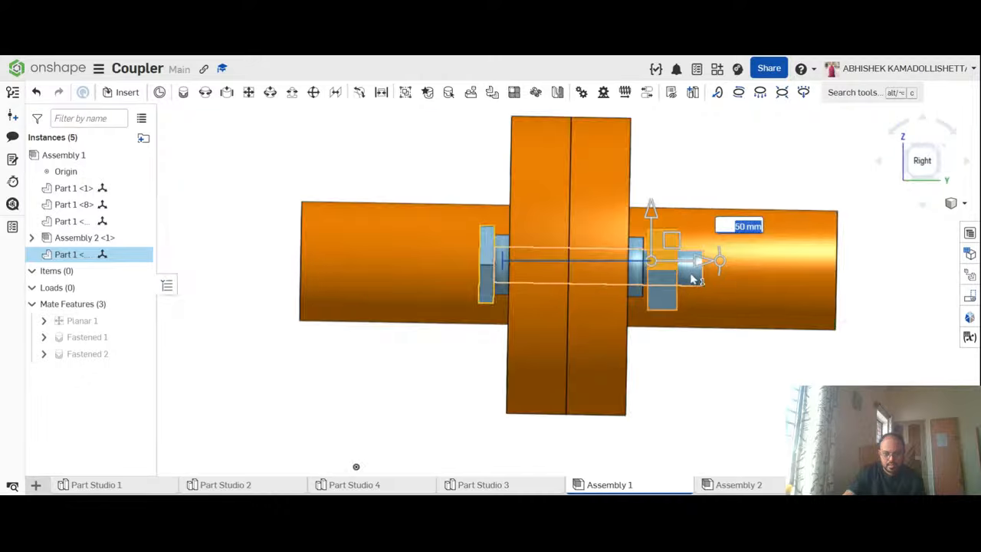
{"action": "scroll", "coordinate": [691, 279], "scroll_direction": "up", "scroll_amount": 5}
{"action": "left_click_drag", "start_coordinate": [663, 248], "coordinate": [636, 252]}
{"action": "scroll", "coordinate": [659, 321], "scroll_direction": "down", "scroll_amount": 3}
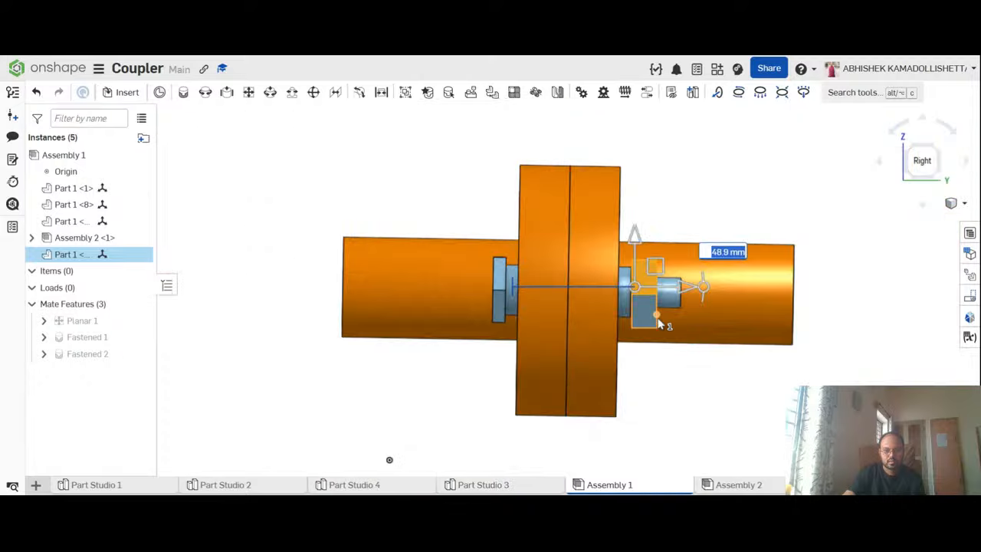
{"action": "left_click", "coordinate": [753, 414]}
Step: Examine the coupler assembly from all sides, including the bolt head, washers, nut and empty flange holes
{"action": "right_click_drag", "start_coordinate": [753, 415], "coordinate": [621, 418]}
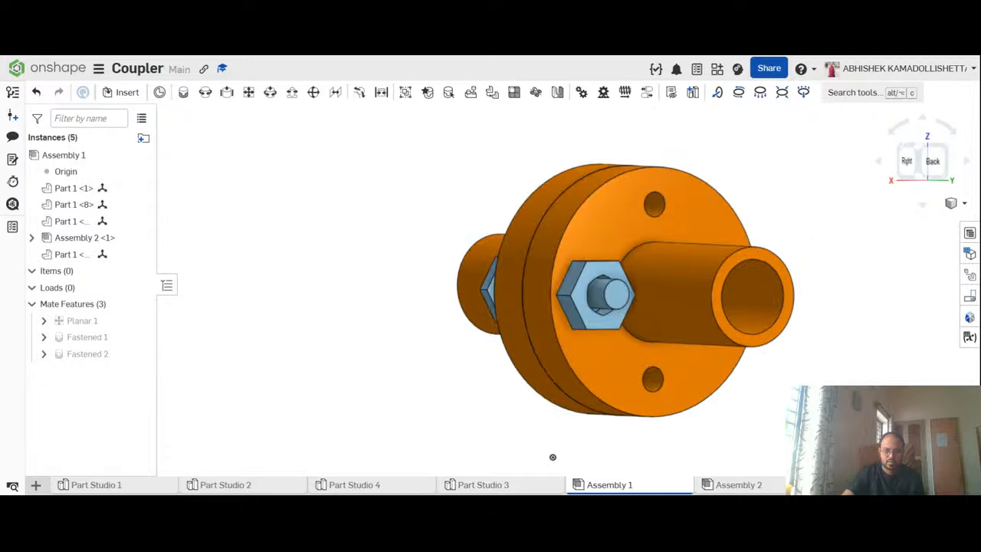
{"action": "right_click_drag", "start_coordinate": [552, 456], "coordinate": [677, 370]}
{"action": "scroll", "coordinate": [687, 329], "scroll_direction": "down", "scroll_amount": 3}
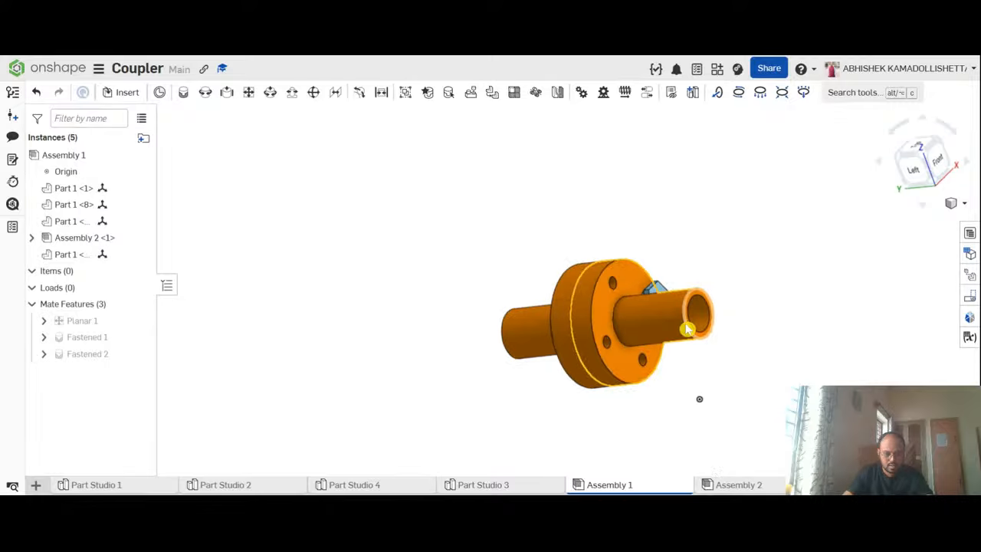
{"action": "middle_click_drag", "start_coordinate": [742, 434], "coordinate": [619, 309]}
{"action": "right_click_drag", "start_coordinate": [620, 309], "coordinate": [633, 328]}
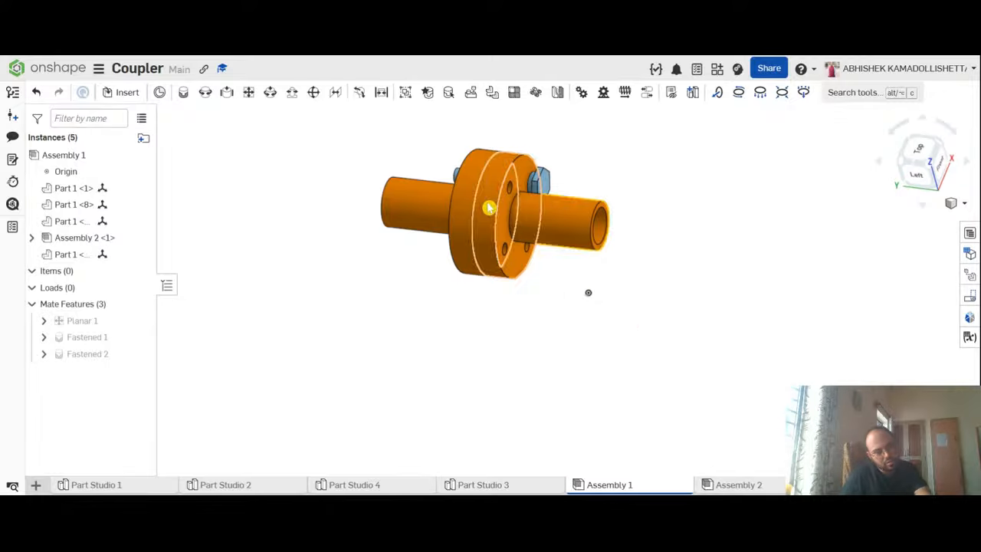
{"action": "scroll", "coordinate": [488, 207], "scroll_direction": "up", "scroll_amount": 3}
{"action": "right_click_drag", "start_coordinate": [676, 357], "coordinate": [701, 386]}
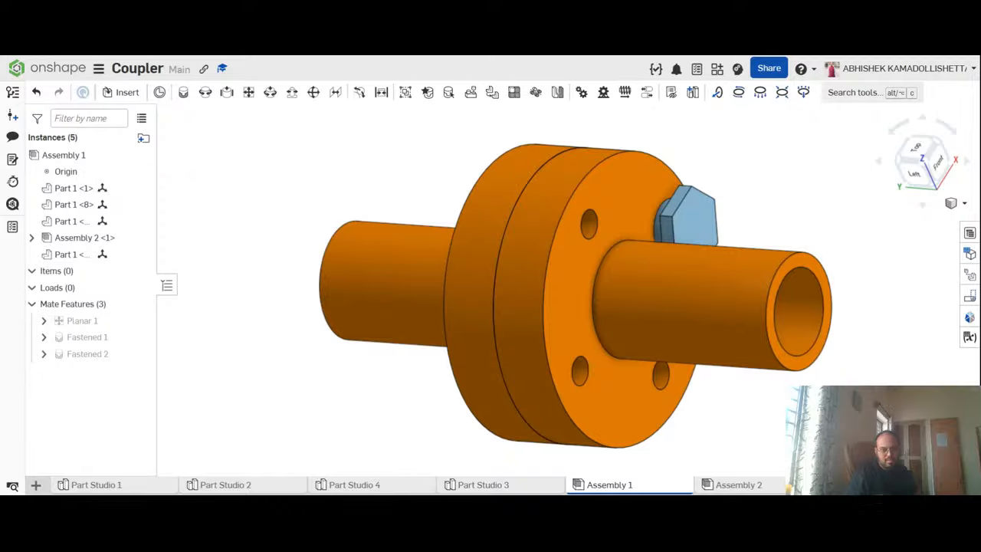
{"action": "right_click_drag", "start_coordinate": [667, 176], "coordinate": [595, 171]}
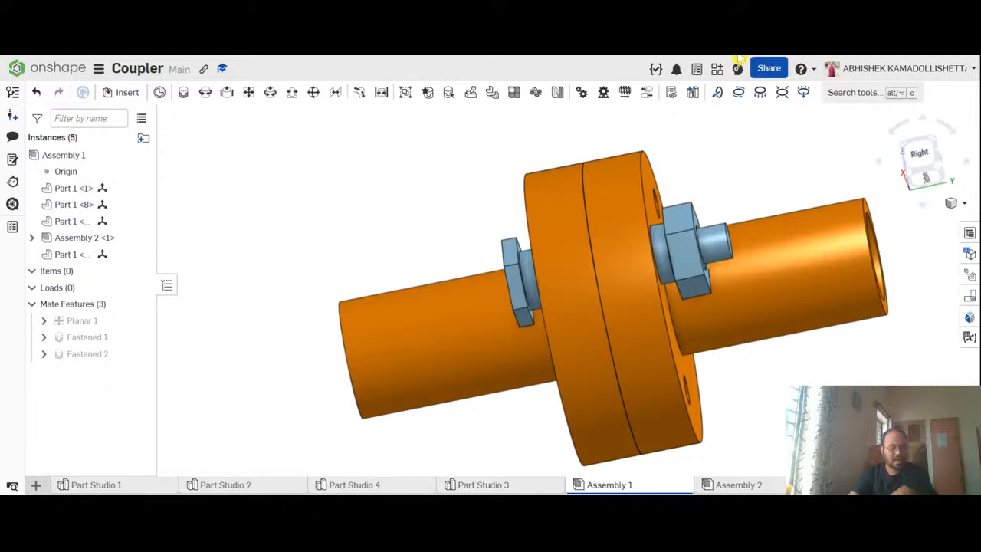
{"action": "right_click_drag", "start_coordinate": [764, 151], "coordinate": [793, 212]}
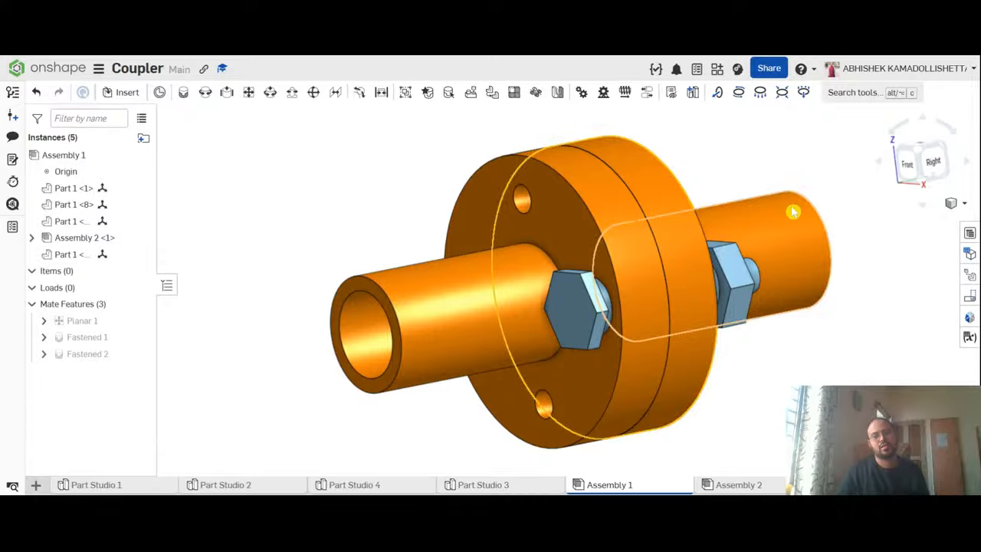
{"action": "scroll", "coordinate": [624, 175], "scroll_direction": "down", "scroll_amount": 3}
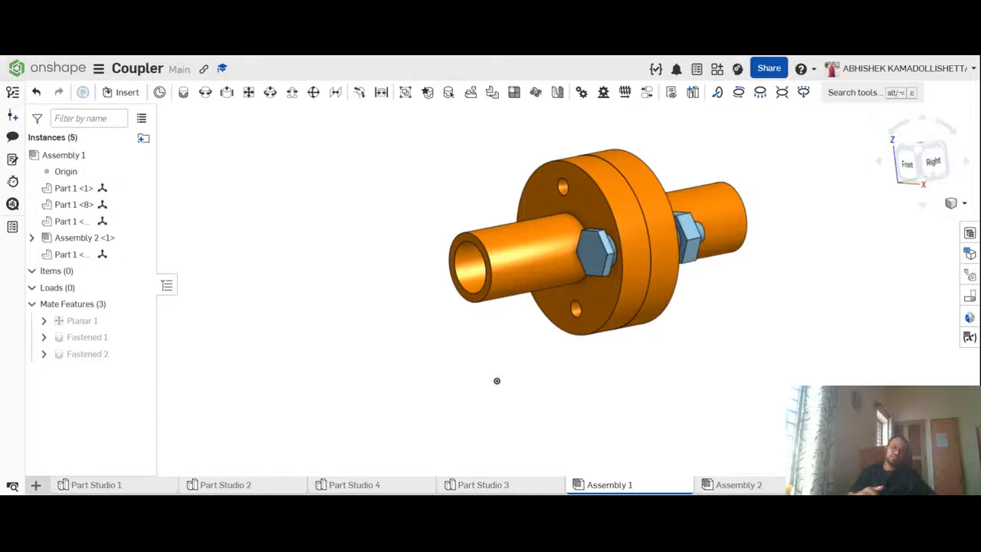
Step: Examine the finished coupler assembly from the front and side, checking the bolt head, nut, pipes and open flange holes
{"action": "right_click_drag", "start_coordinate": [444, 167], "coordinate": [470, 189]}
{"action": "scroll", "coordinate": [489, 180], "scroll_direction": "up", "scroll_amount": 5}
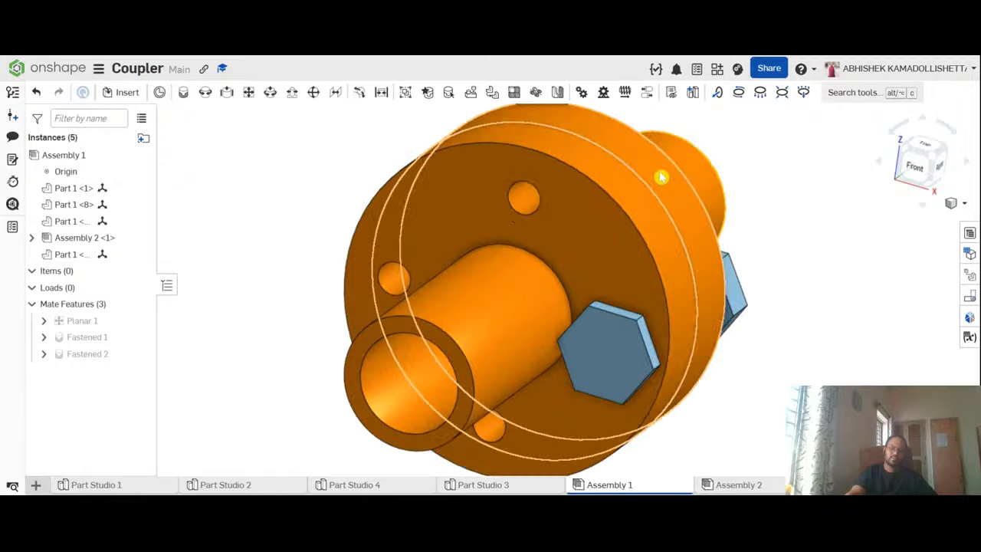
{"action": "scroll", "coordinate": [491, 183], "scroll_direction": "down", "scroll_amount": 5}
{"action": "scroll", "coordinate": [818, 228], "scroll_direction": "up", "scroll_amount": 2}
{"action": "scroll", "coordinate": [818, 229], "scroll_direction": "down", "scroll_amount": 2}
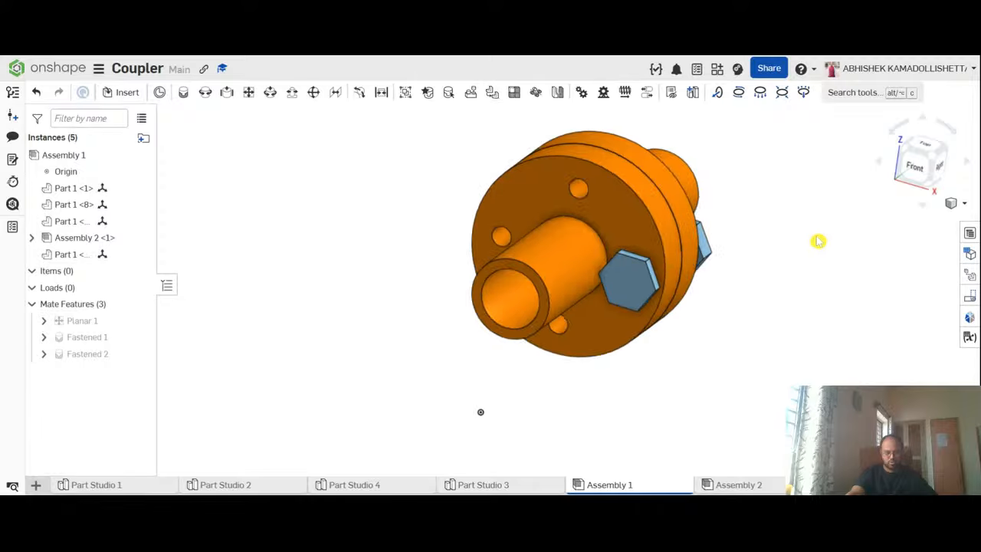
{"action": "mouse_move", "coordinate": [818, 241]}
{"action": "right_mouse_down"}
{"action": "mouse_move", "coordinate": [805, 221]}
{"action": "mouse_move", "coordinate": [807, 237]}
{"action": "right_mouse_up"}
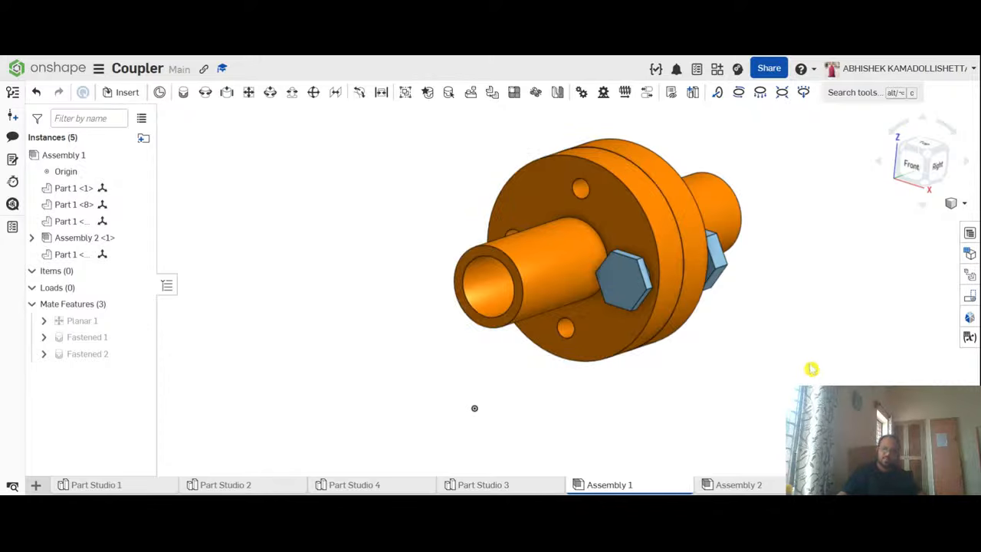
{"action": "key", "text": "shift+4"}
{"action": "mouse_move", "coordinate": [774, 357]}
{"action": "right_mouse_down"}
{"action": "mouse_move", "coordinate": [773, 376]}
{"action": "mouse_move", "coordinate": [779, 372]}
{"action": "right_mouse_up"}
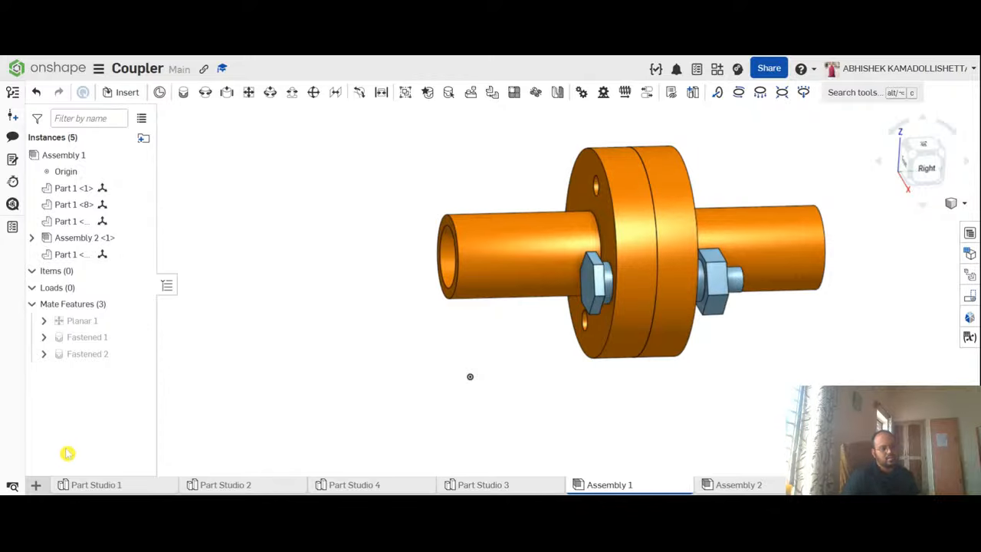
Step: Create a new part studio in the Coupler document and start a sketch on its Front plane
{"action": "left_click", "coordinate": [36, 485]}
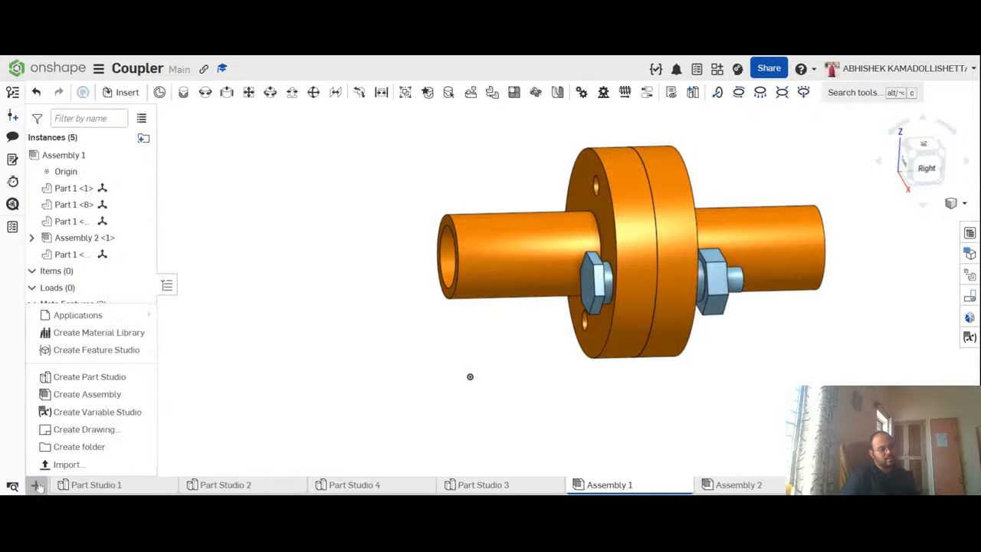
{"action": "left_click", "coordinate": [100, 379]}
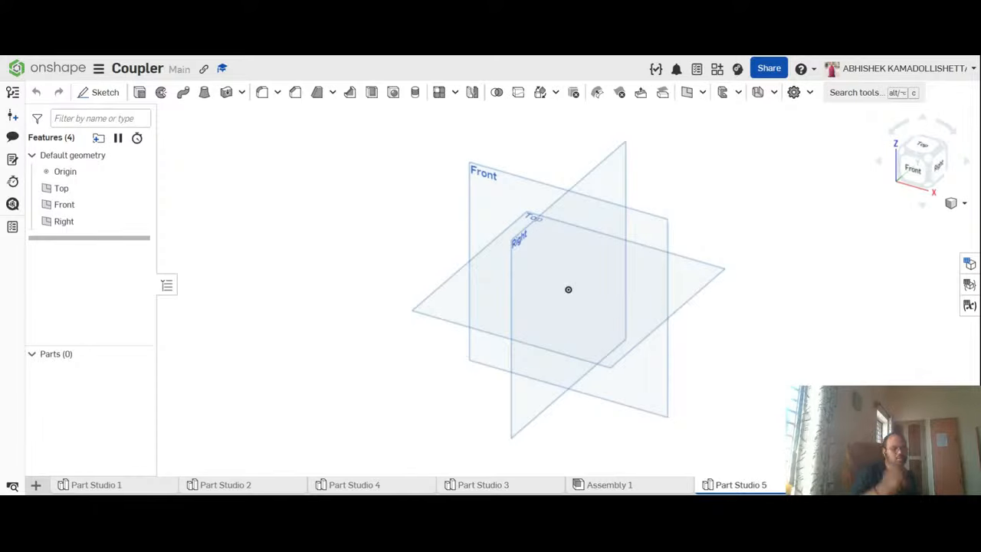
{"action": "left_click", "coordinate": [497, 188]}
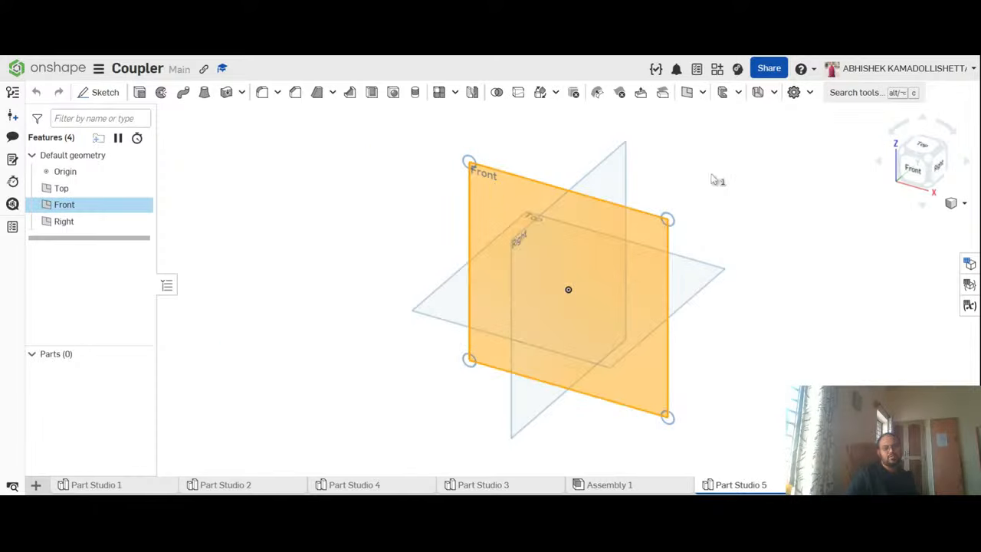
{"action": "left_click", "coordinate": [913, 175]}
{"action": "left_click", "coordinate": [620, 210]}
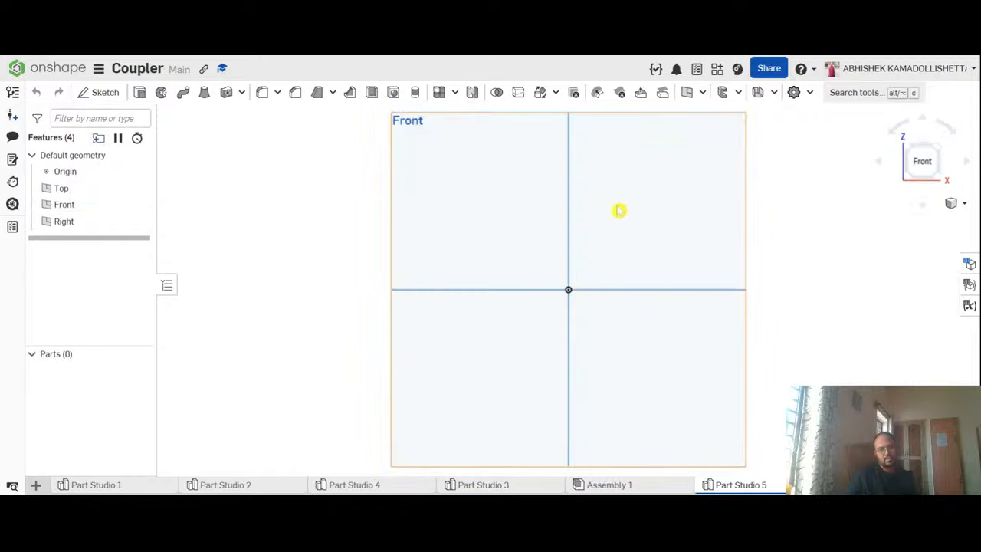
{"action": "left_click", "coordinate": [622, 210]}
{"action": "left_click", "coordinate": [105, 92]}
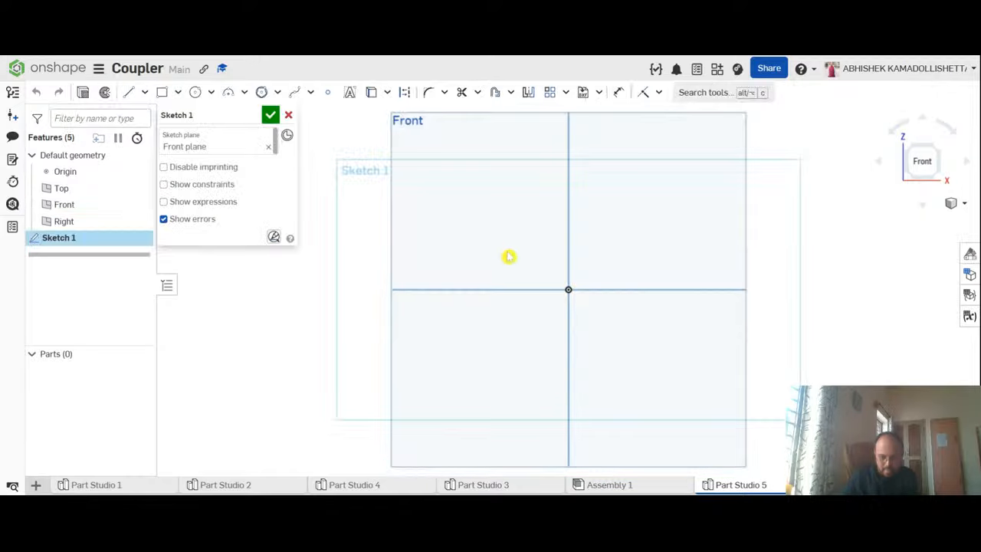
Step: Sketch two concentric circles centred on the origin with diameters of 50 mm and 60 mm, and finish the sketch
{"action": "left_click", "coordinate": [212, 92]}
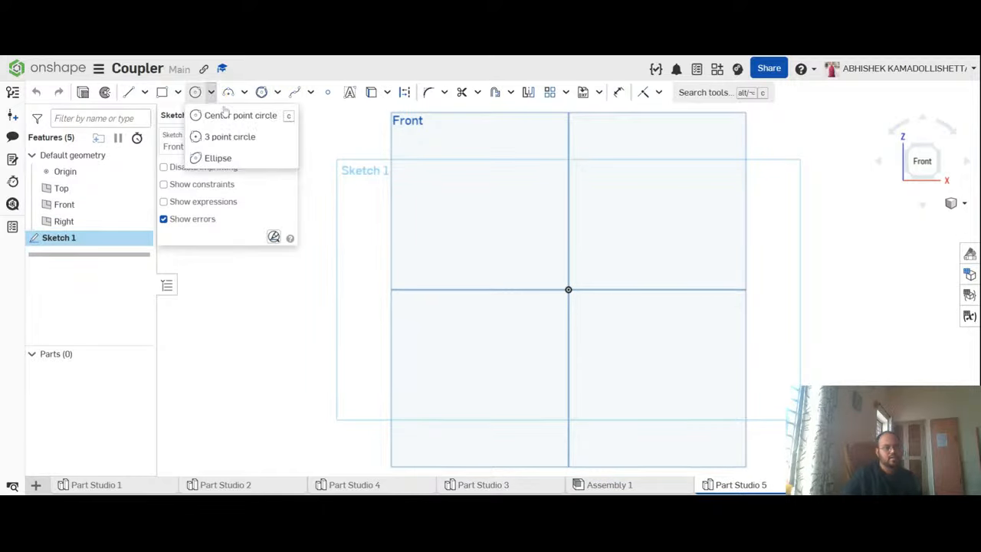
{"action": "left_click", "coordinate": [222, 114]}
{"action": "left_click", "coordinate": [568, 290]}
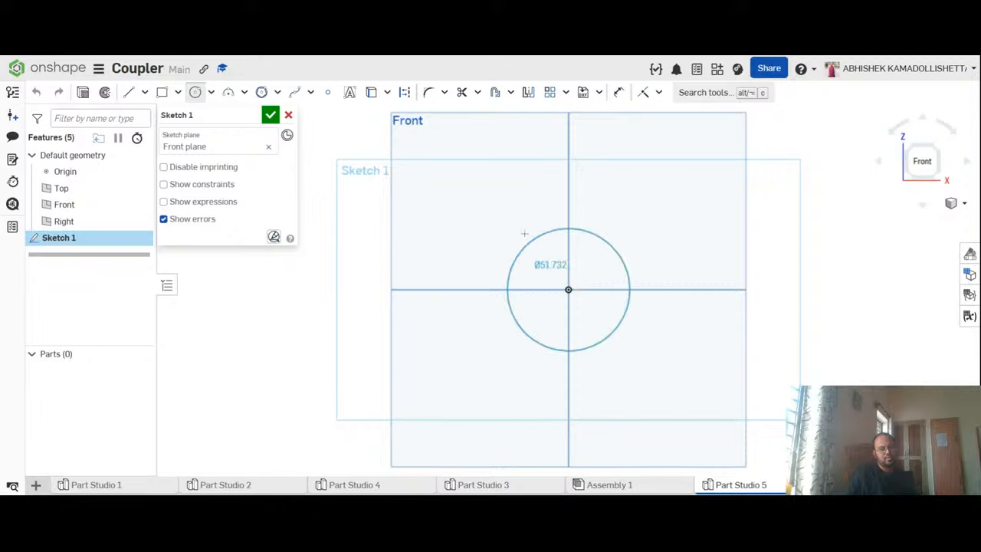
{"action": "left_click", "coordinate": [534, 243]}
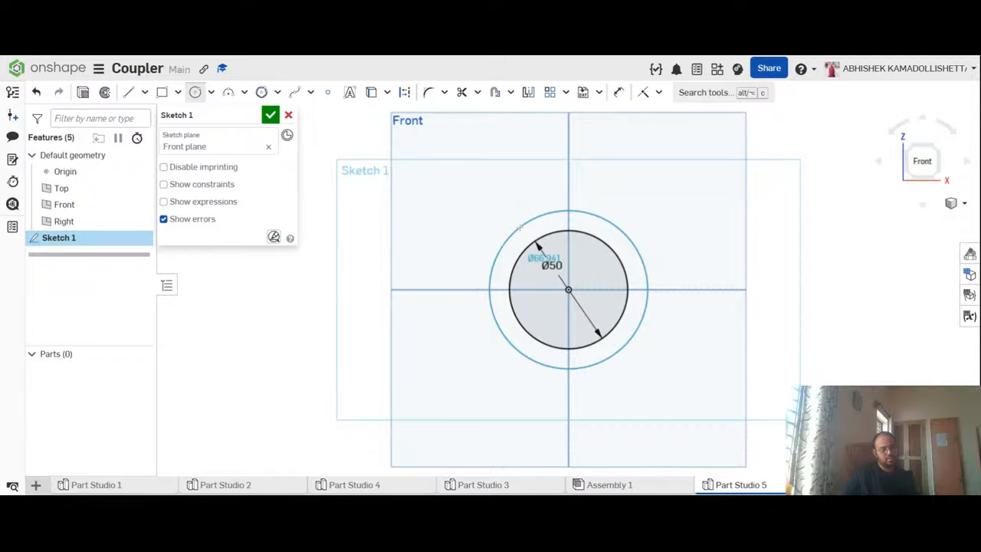
{"action": "left_click", "coordinate": [519, 227]}
{"action": "type", "text": "60"}
{"action": "key", "text": "Return"}
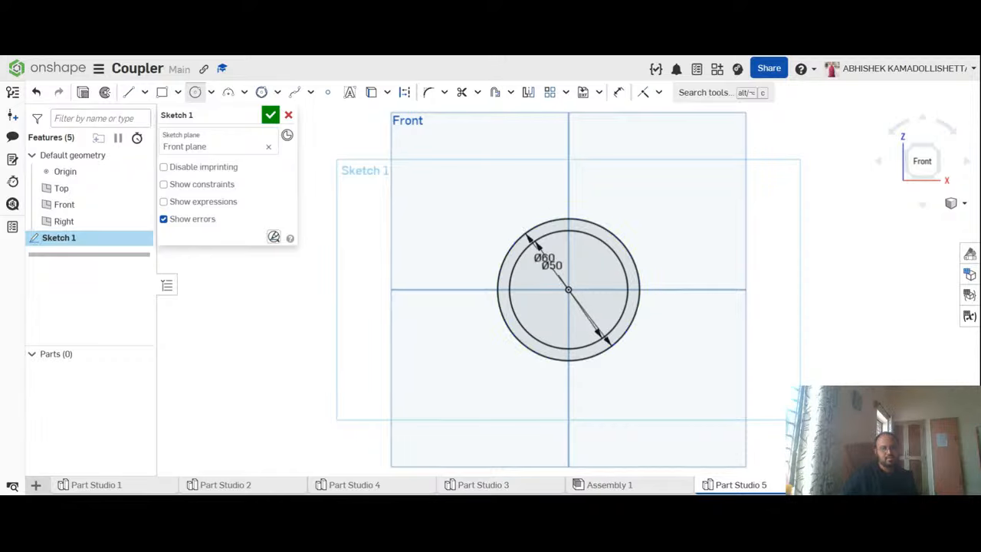
{"action": "scroll", "coordinate": [667, 268], "scroll_direction": "up", "scroll_amount": 3}
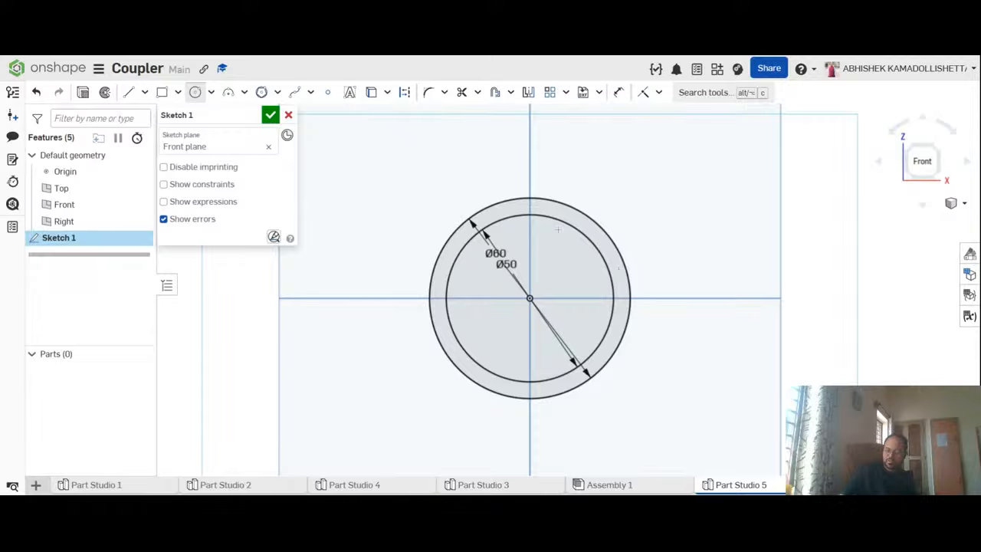
{"action": "left_click", "coordinate": [272, 115]}
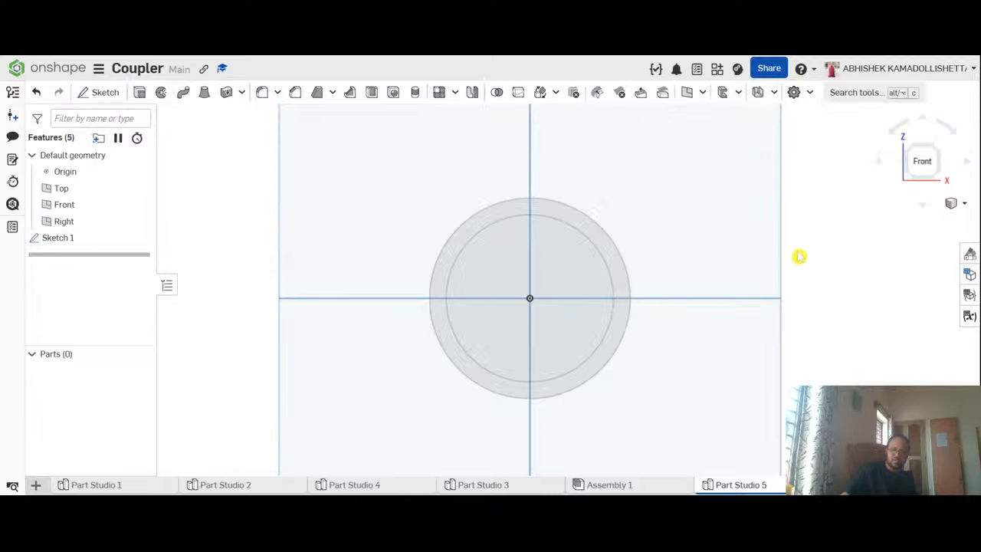
Step: Extrude the ring between the two circles as a new solid with a blind depth of 40 mm
{"action": "right_click_drag", "start_coordinate": [830, 283], "coordinate": [781, 293]}
{"action": "right_click_drag", "start_coordinate": [556, 224], "coordinate": [651, 240]}
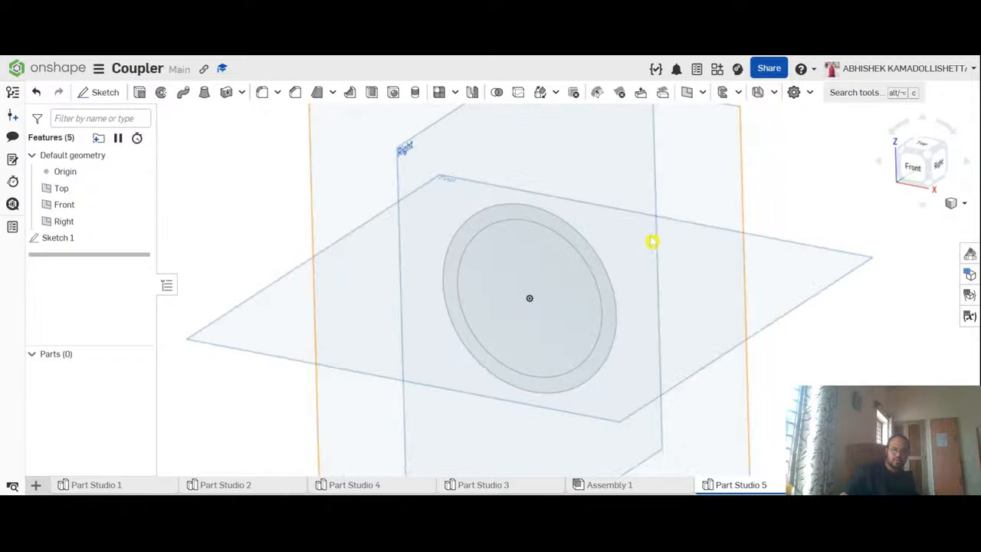
{"action": "left_click", "coordinate": [533, 222]}
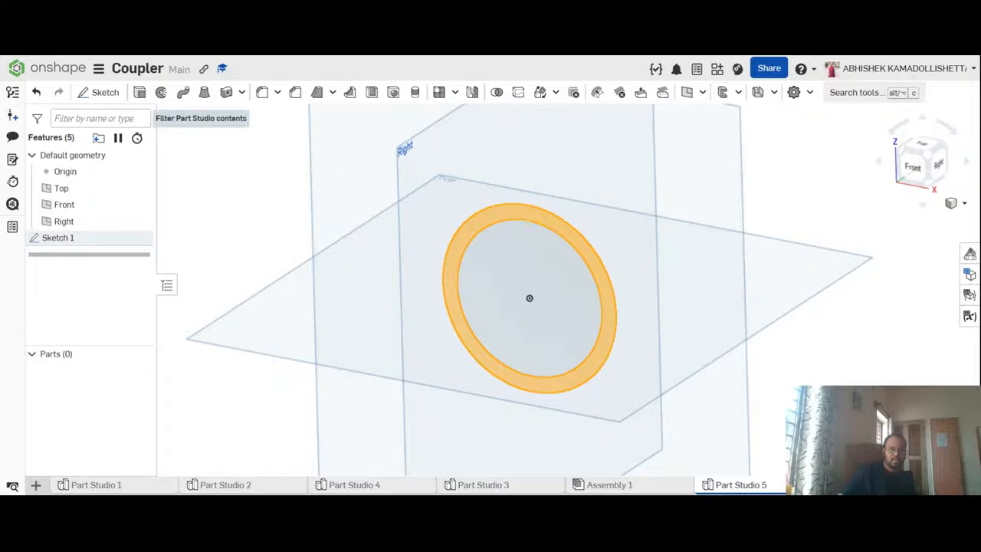
{"action": "left_click", "coordinate": [141, 93]}
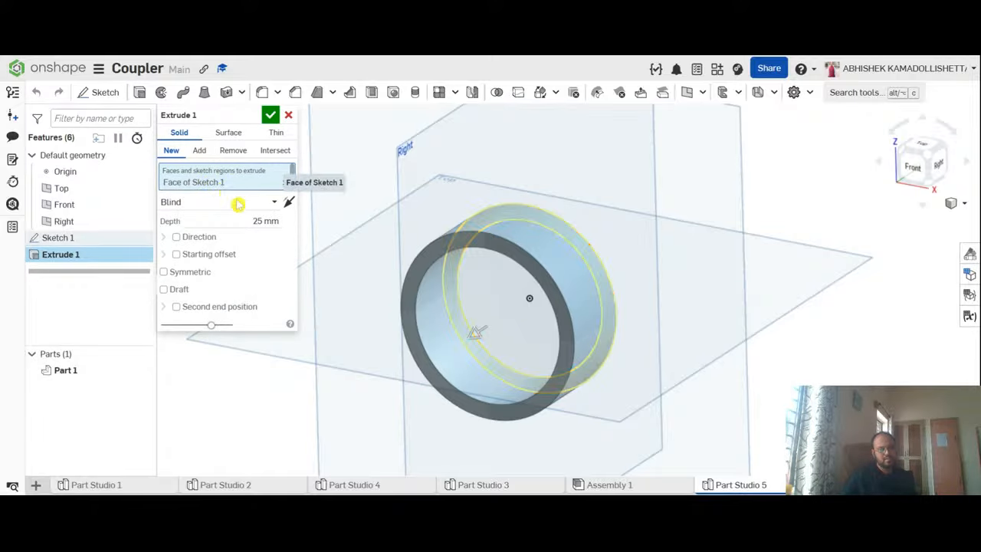
{"action": "left_click", "coordinate": [264, 221]}
{"action": "type", "text": "40"}
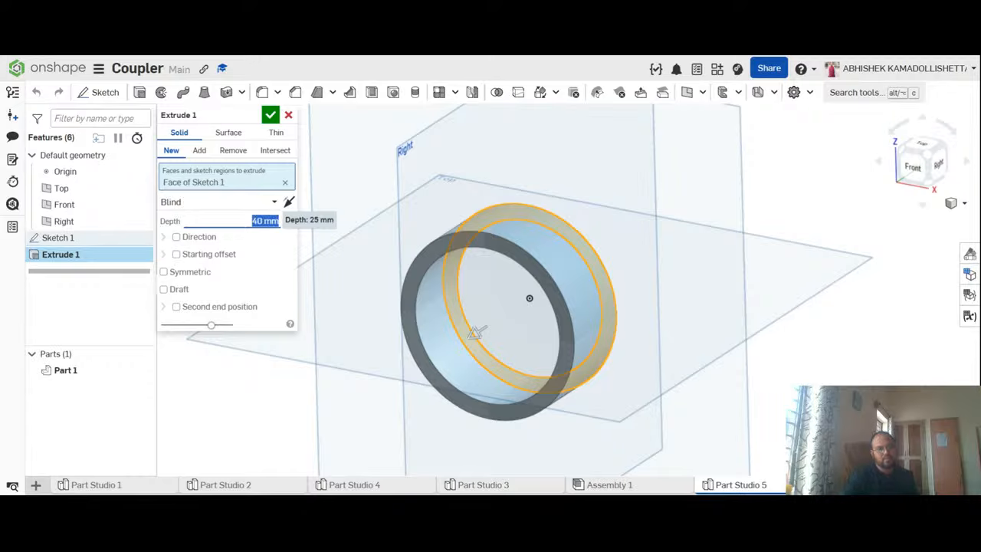
{"action": "left_click", "coordinate": [271, 114]}
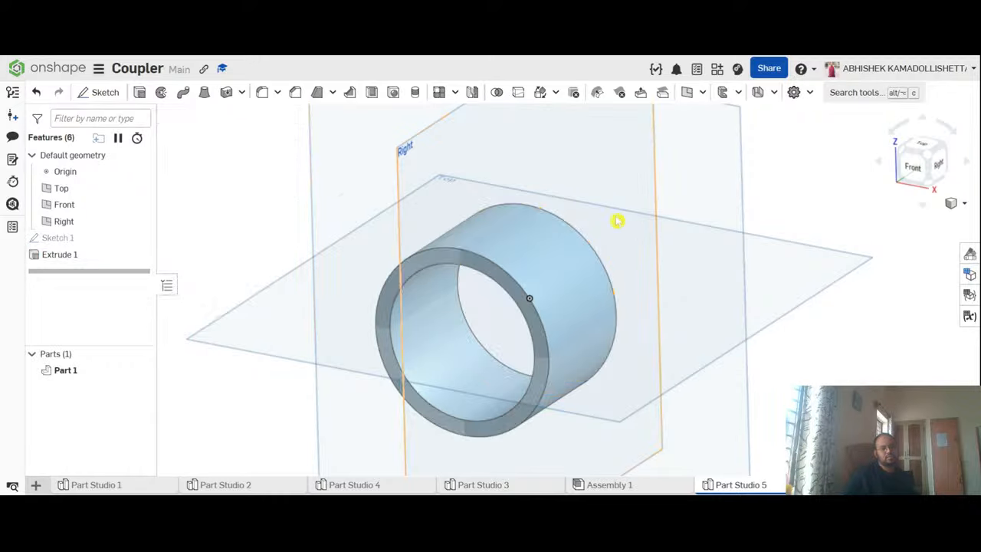
Step: Show Sketch 1 again and extrude its inner circle 10 mm into the tube, added to Part 1, to close one end
{"action": "right_click_drag", "start_coordinate": [777, 283], "coordinate": [716, 346]}
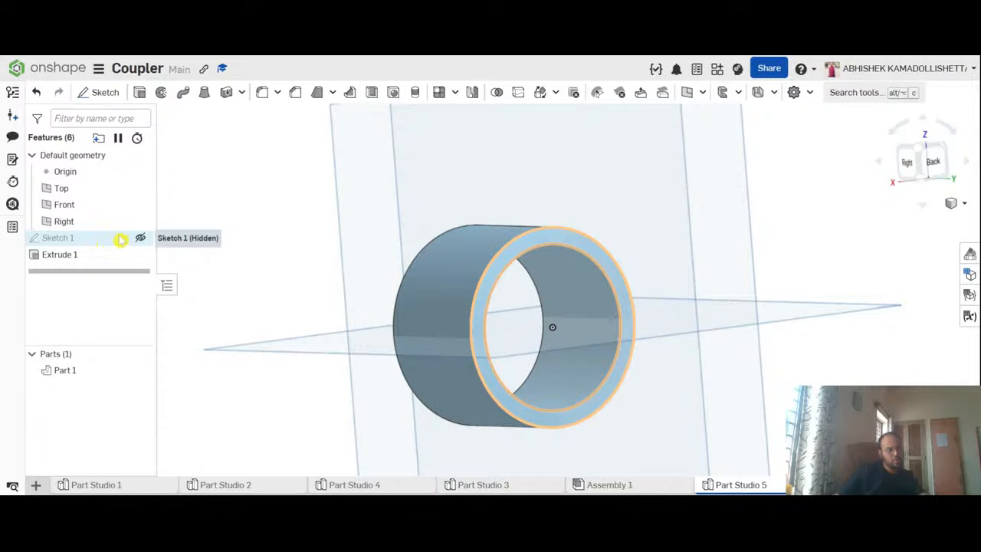
{"action": "left_click", "coordinate": [141, 237]}
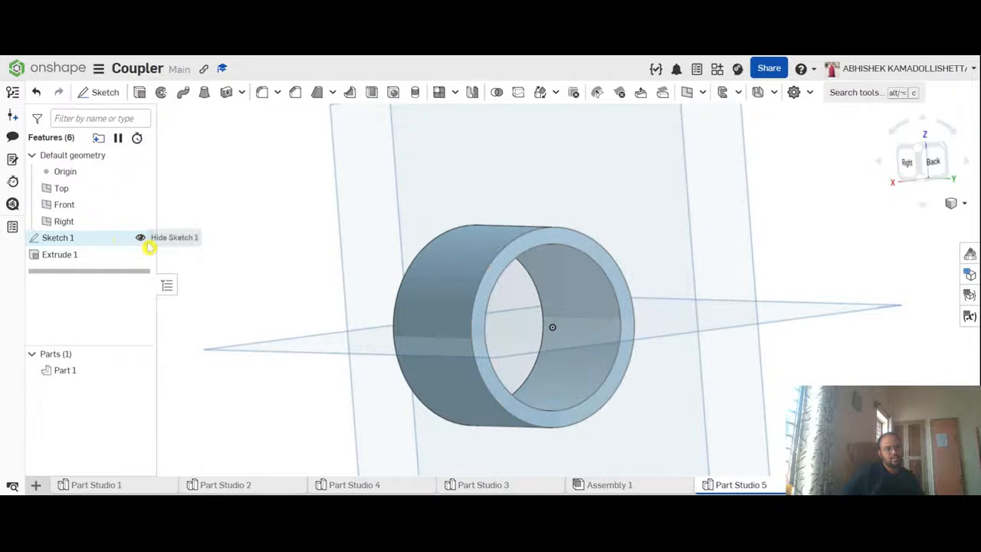
{"action": "right_click_drag", "start_coordinate": [789, 370], "coordinate": [818, 386]}
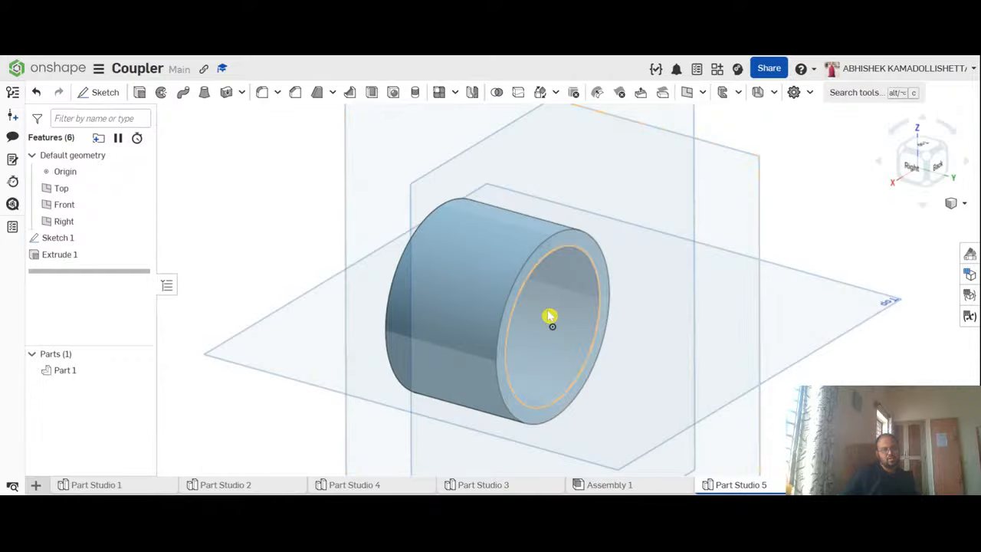
{"action": "left_click", "coordinate": [580, 318]}
{"action": "right_click_drag", "start_coordinate": [849, 342], "coordinate": [824, 338]}
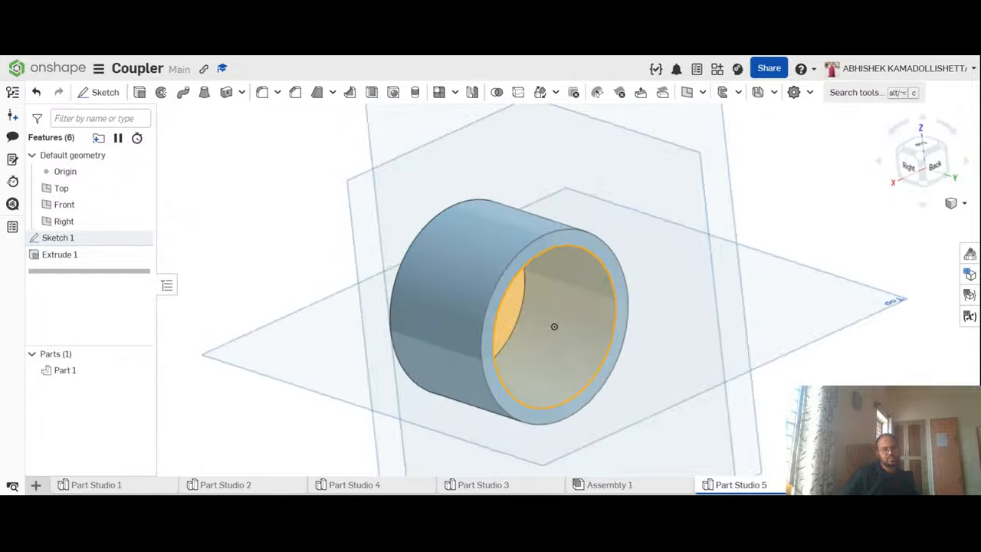
{"action": "left_click", "coordinate": [140, 93]}
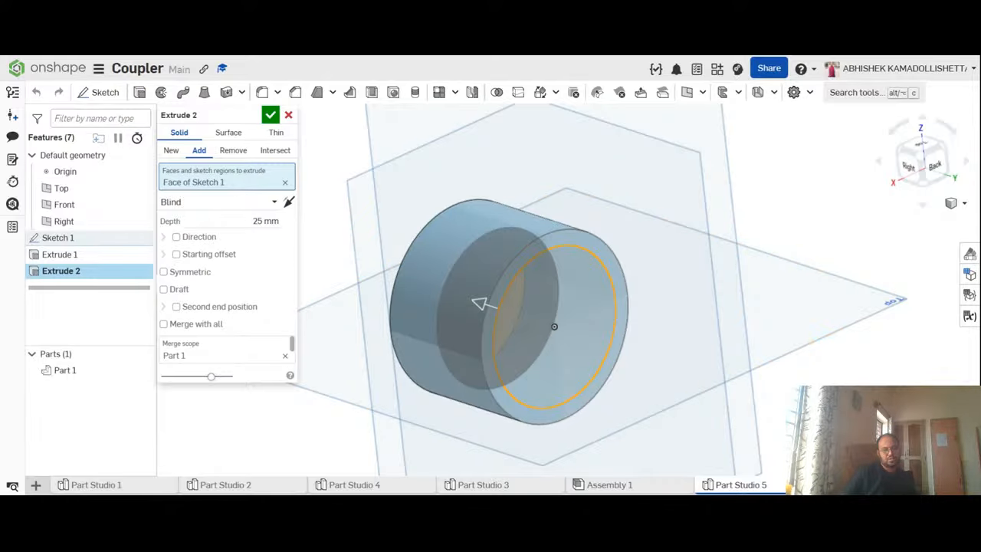
{"action": "left_click", "coordinate": [908, 167]}
{"action": "left_click", "coordinate": [265, 220]}
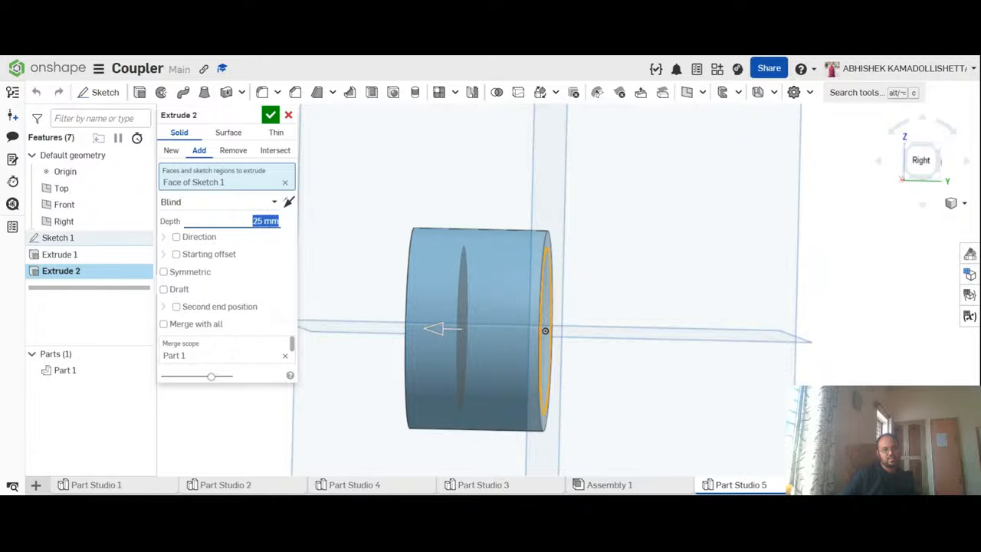
{"action": "type", "text": "10"}
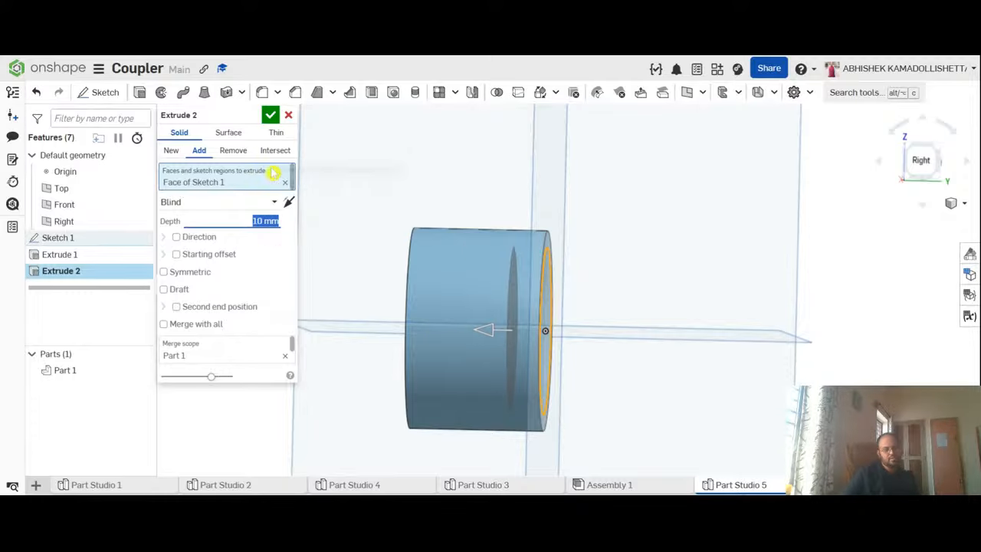
{"action": "left_click", "coordinate": [270, 115]}
Step: Chamfer the outer circular edge of the cap's closed end with an equal distance of 5 mm
{"action": "right_click_drag", "start_coordinate": [870, 276], "coordinate": [706, 205]}
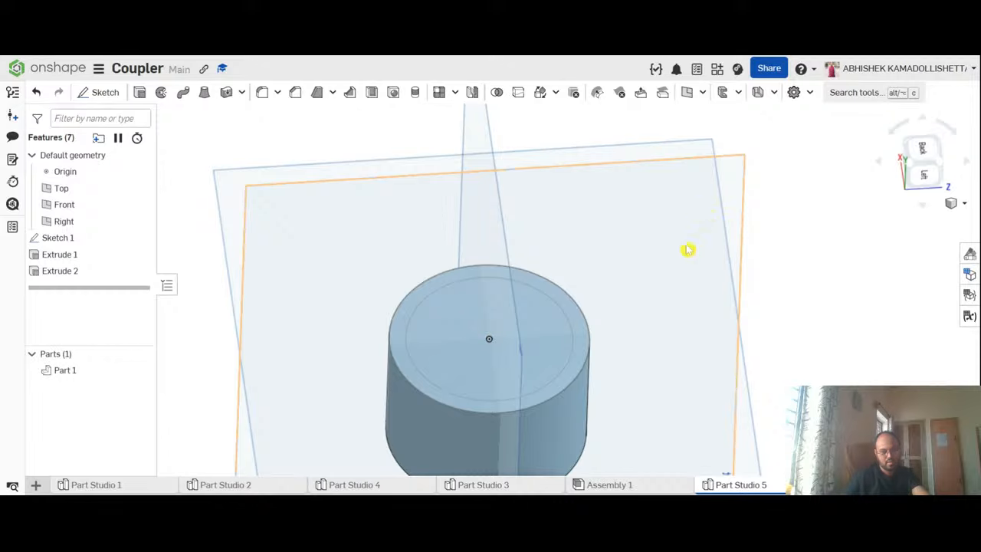
{"action": "scroll", "coordinate": [688, 248], "scroll_direction": "down", "scroll_amount": 4}
{"action": "middle_click_drag", "start_coordinate": [771, 336], "coordinate": [776, 304]}
{"action": "right_click_drag", "start_coordinate": [776, 304], "coordinate": [799, 300]}
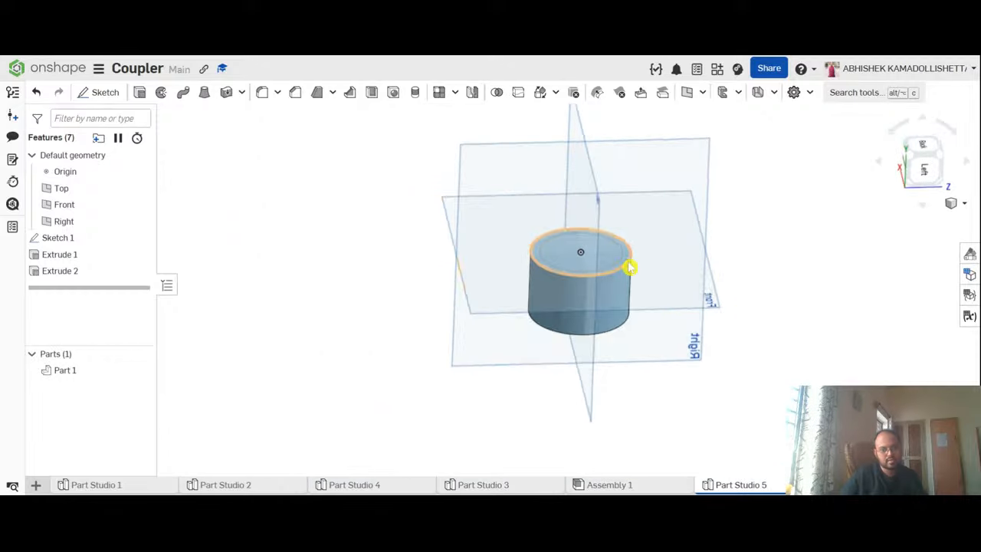
{"action": "scroll", "coordinate": [628, 266], "scroll_direction": "up", "scroll_amount": 4}
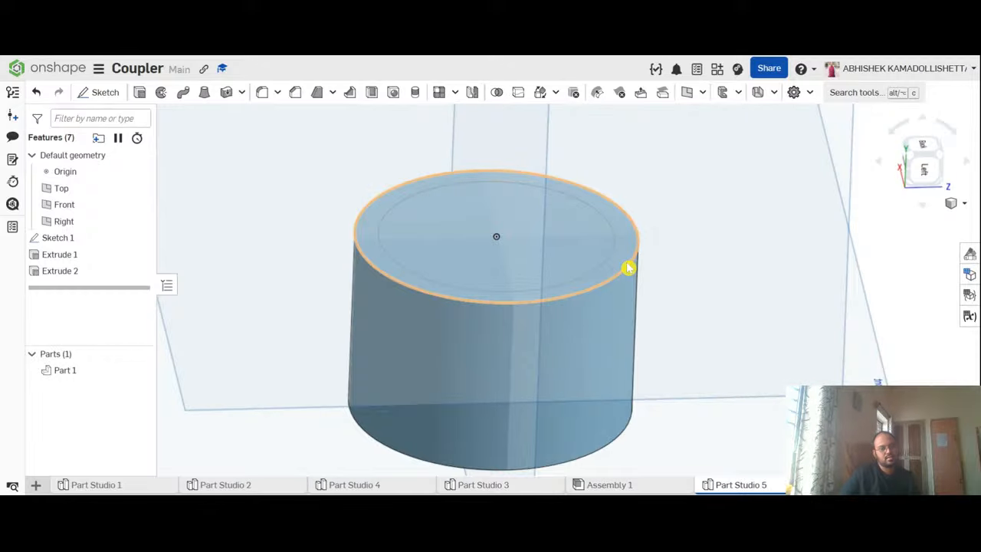
{"action": "left_click", "coordinate": [295, 93]}
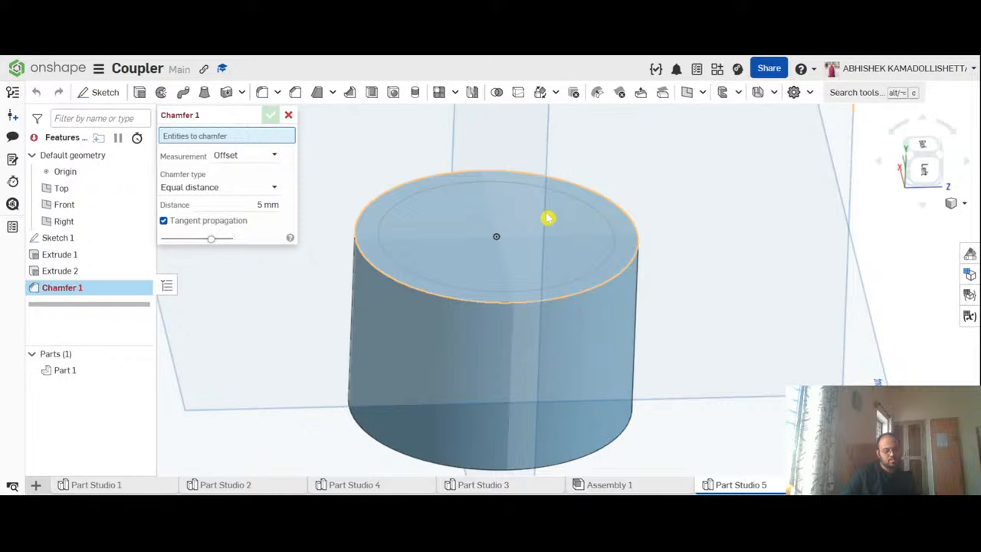
{"action": "left_click", "coordinate": [620, 277]}
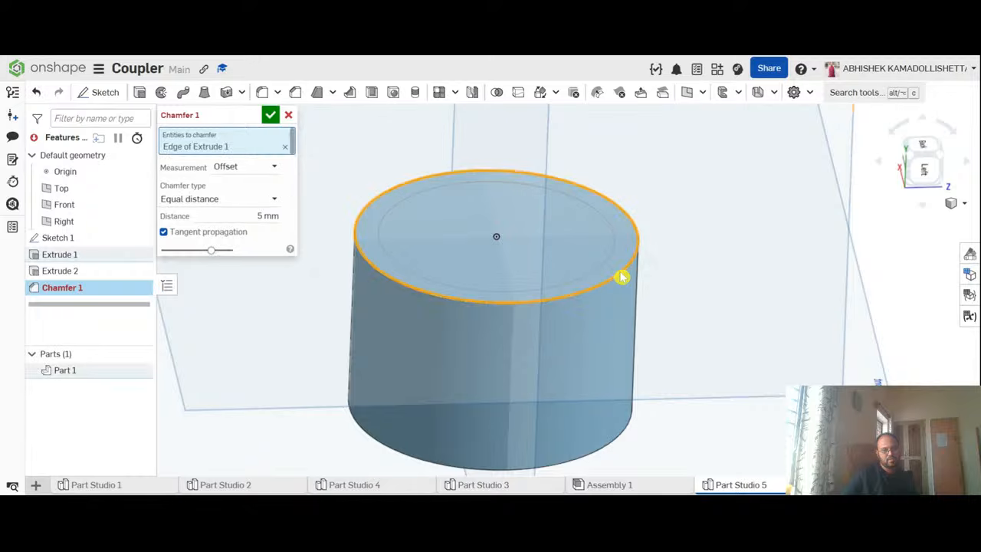
{"action": "left_click", "coordinate": [269, 114]}
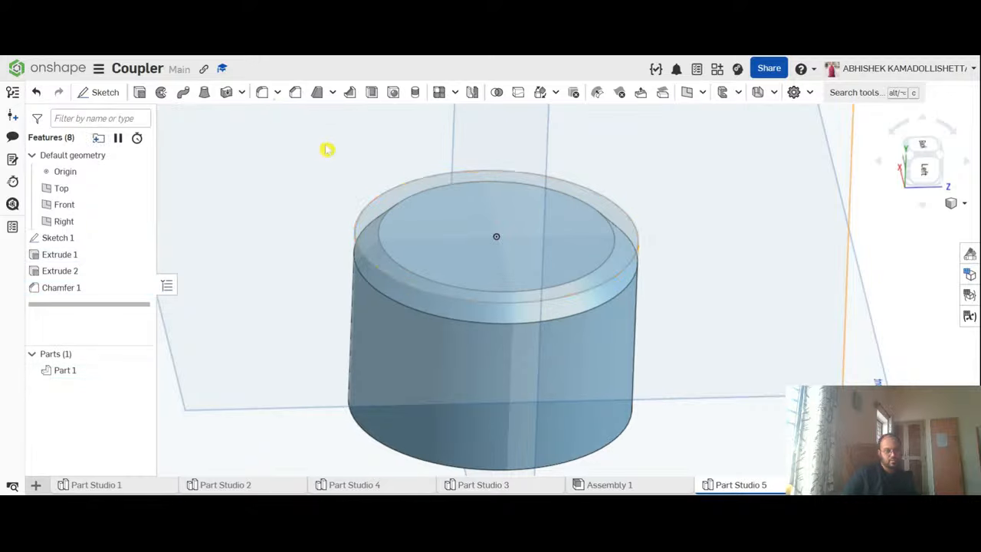
Step: Examine the chamfered cap from several sides, including its hollow interior and closed end
{"action": "scroll", "coordinate": [325, 149], "scroll_direction": "down", "scroll_amount": 5}
{"action": "right_click_drag", "start_coordinate": [510, 206], "coordinate": [717, 233]}
{"action": "scroll", "coordinate": [367, 197], "scroll_direction": "up", "scroll_amount": 5}
{"action": "middle_click_drag", "start_coordinate": [765, 320], "coordinate": [849, 302]}
{"action": "right_click_drag", "start_coordinate": [850, 302], "coordinate": [587, 375]}
{"action": "scroll", "coordinate": [587, 375], "scroll_direction": "down", "scroll_amount": 6}
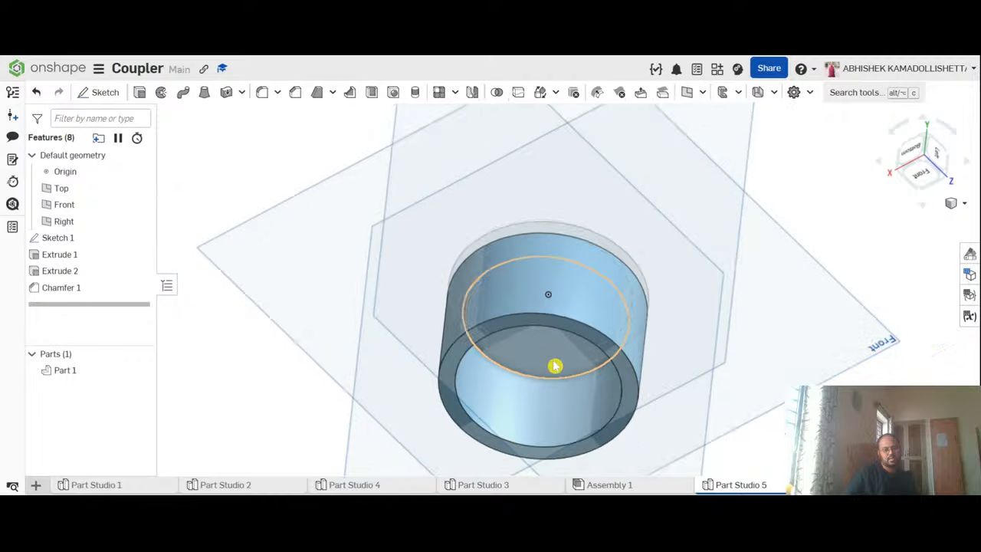
{"action": "right_click_drag", "start_coordinate": [694, 395], "coordinate": [673, 361]}
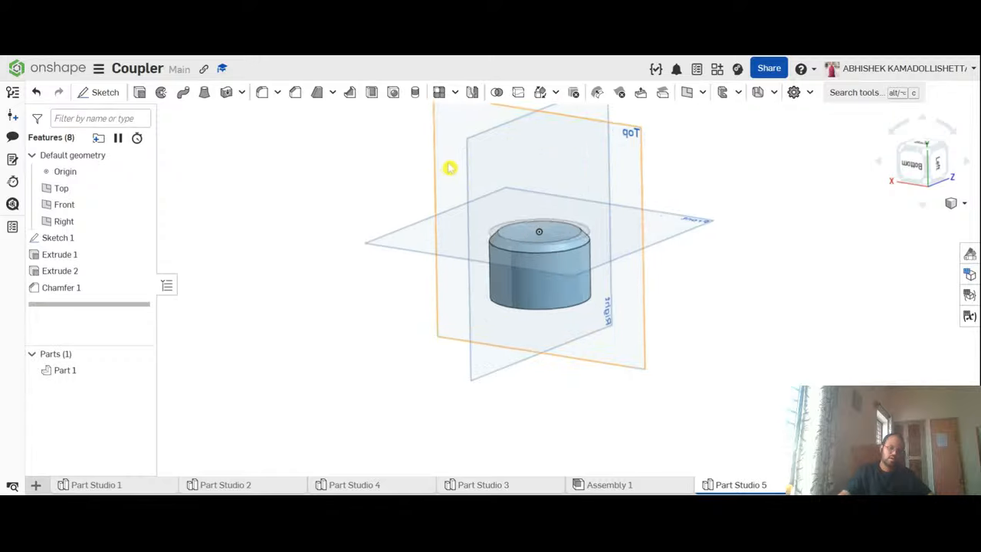
Step: Inspect the cap's chamfered rim, outer wall and open end again from different angles
{"action": "scroll", "coordinate": [451, 167], "scroll_direction": "up", "scroll_amount": 3}
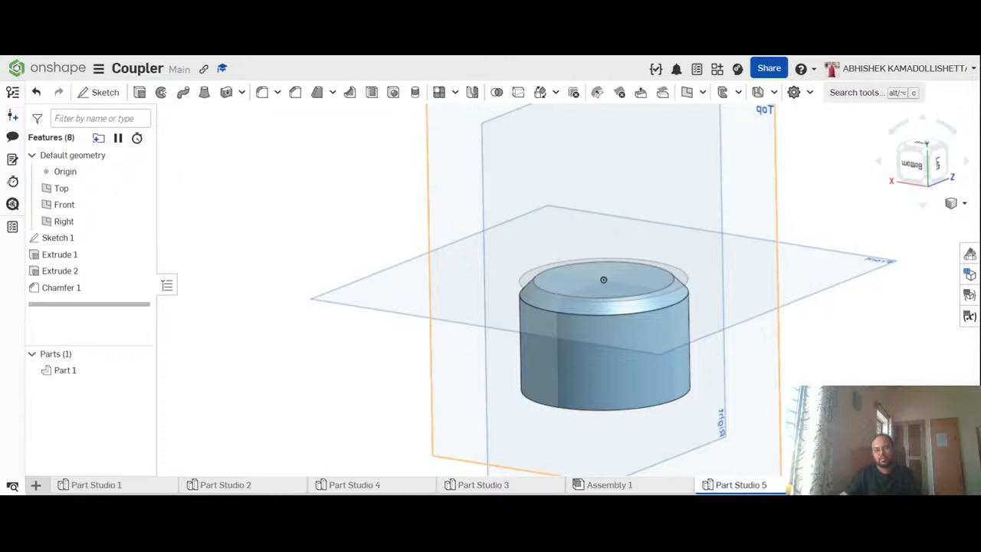
{"action": "scroll", "coordinate": [708, 368], "scroll_direction": "up", "scroll_amount": 5}
{"action": "scroll", "coordinate": [742, 368], "scroll_direction": "down", "scroll_amount": 6}
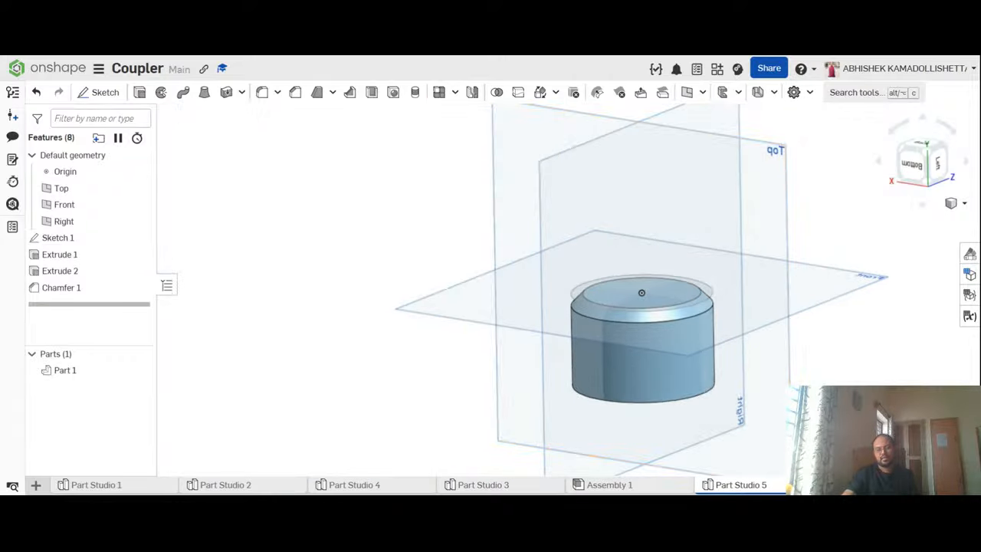
{"action": "right_click_drag", "start_coordinate": [828, 410], "coordinate": [820, 295]}
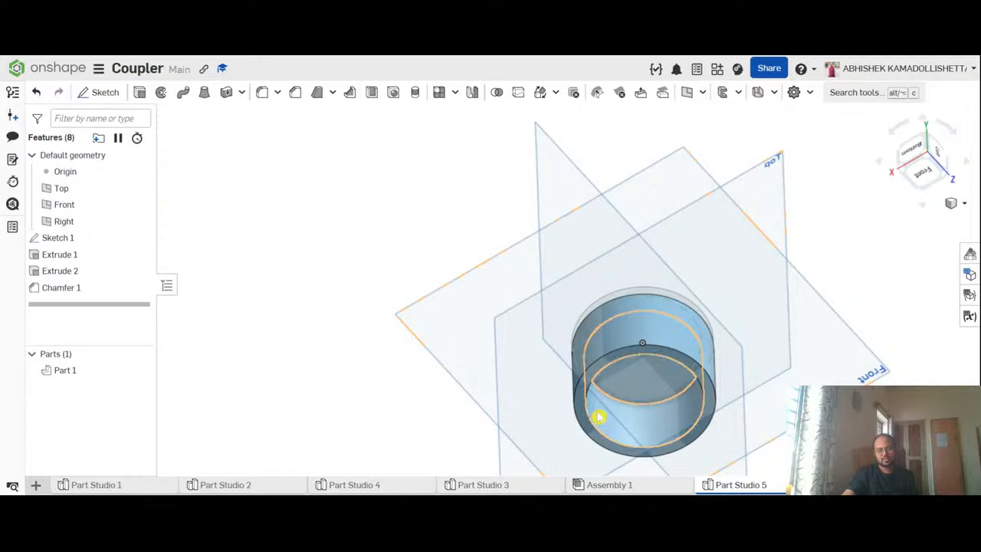
{"action": "middle_click_drag", "start_coordinate": [867, 429], "coordinate": [781, 359]}
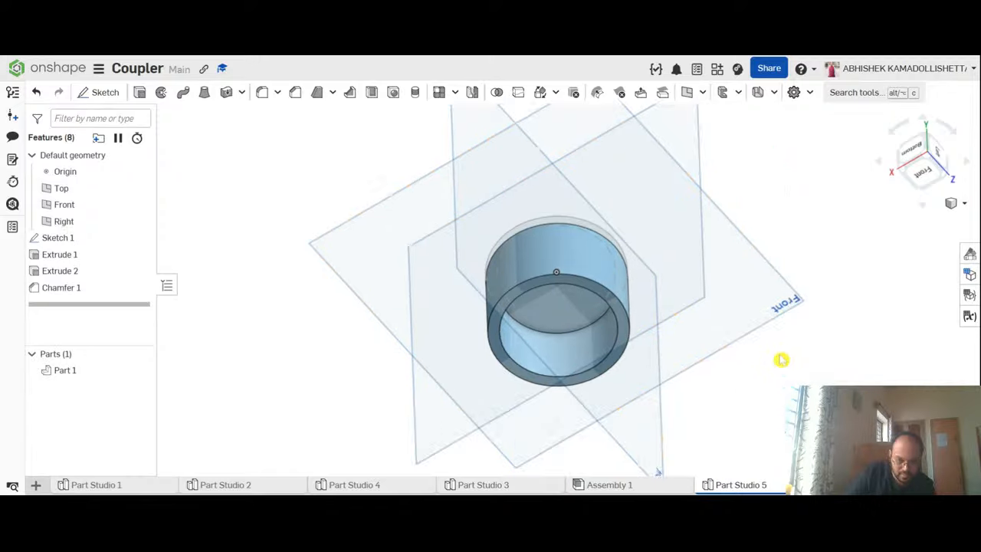
{"action": "right_click_drag", "start_coordinate": [781, 359], "coordinate": [774, 431]}
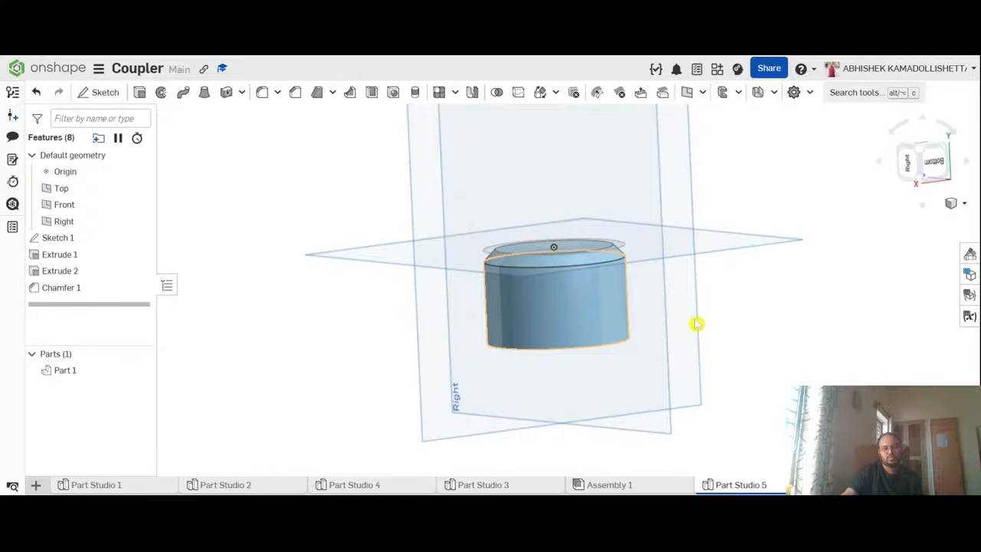
{"action": "mouse_move", "coordinate": [795, 359]}
{"action": "right_mouse_down"}
{"action": "mouse_move", "coordinate": [791, 300]}
{"action": "mouse_move", "coordinate": [769, 328]}
{"action": "mouse_move", "coordinate": [768, 276]}
{"action": "mouse_move", "coordinate": [631, 317]}
{"action": "right_mouse_up"}
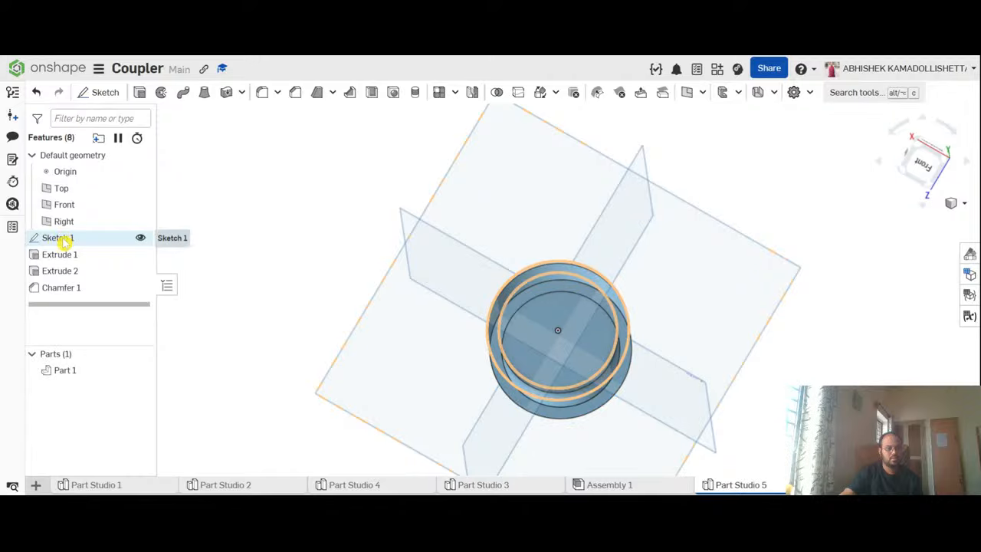
{"action": "mouse_move", "coordinate": [815, 377]}
{"action": "right_mouse_down"}
{"action": "mouse_move", "coordinate": [664, 158]}
{"action": "mouse_move", "coordinate": [664, 121]}
{"action": "mouse_move", "coordinate": [675, 252]}
{"action": "mouse_move", "coordinate": [667, 191]}
{"action": "mouse_move", "coordinate": [834, 381]}
{"action": "mouse_move", "coordinate": [835, 368]}
{"action": "mouse_move", "coordinate": [775, 375]}
{"action": "mouse_move", "coordinate": [823, 376]}
{"action": "mouse_move", "coordinate": [789, 299]}
{"action": "right_mouse_up"}
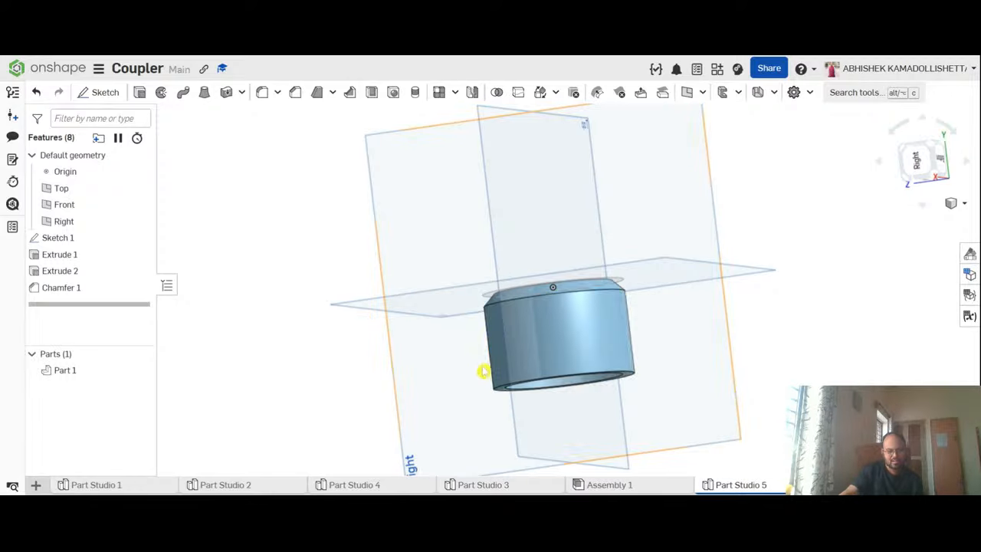
Step: Reopen Sketch 1 for editing and view it straight on to the Front plane
{"action": "left_click", "coordinate": [63, 240]}
{"action": "double_click", "coordinate": [63, 239]}
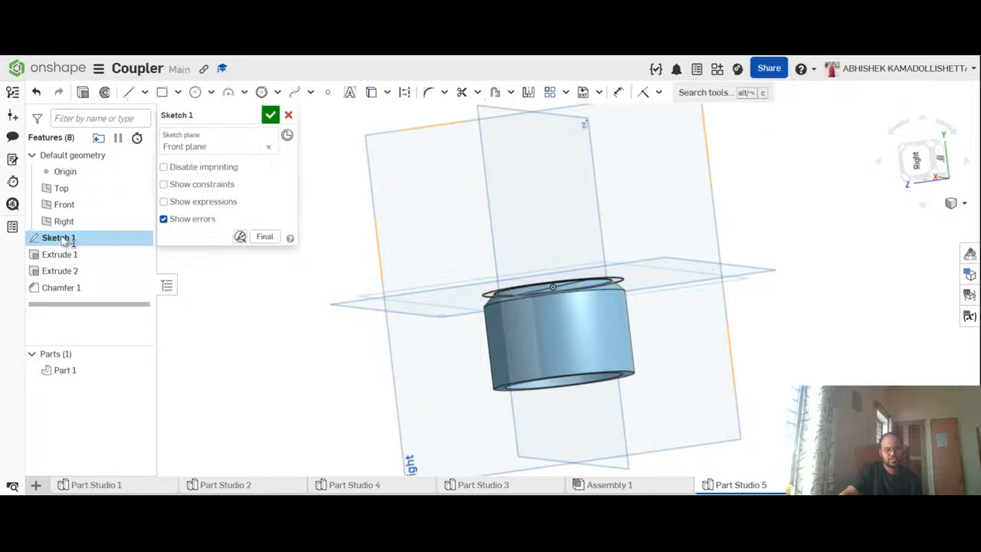
{"action": "left_click", "coordinate": [929, 165]}
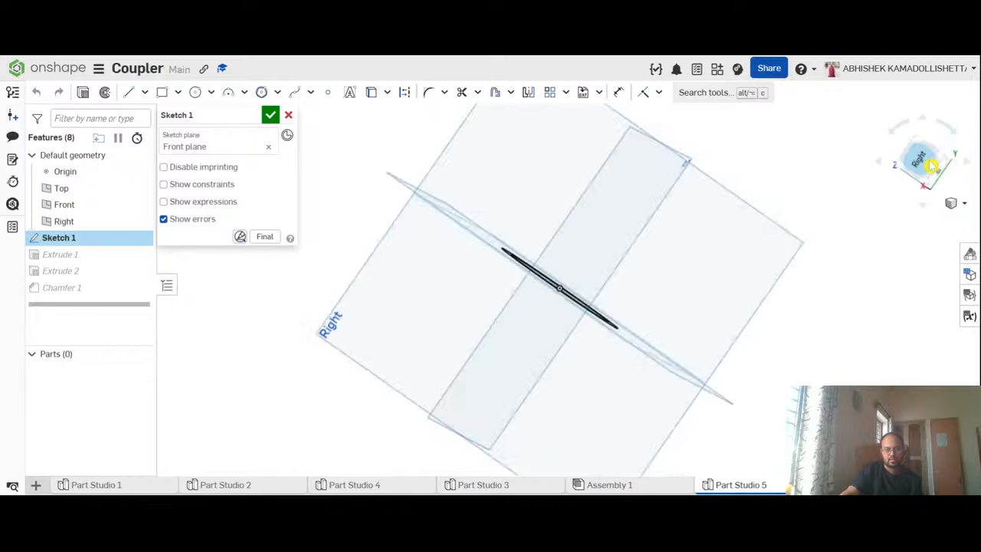
{"action": "key", "text": "n"}
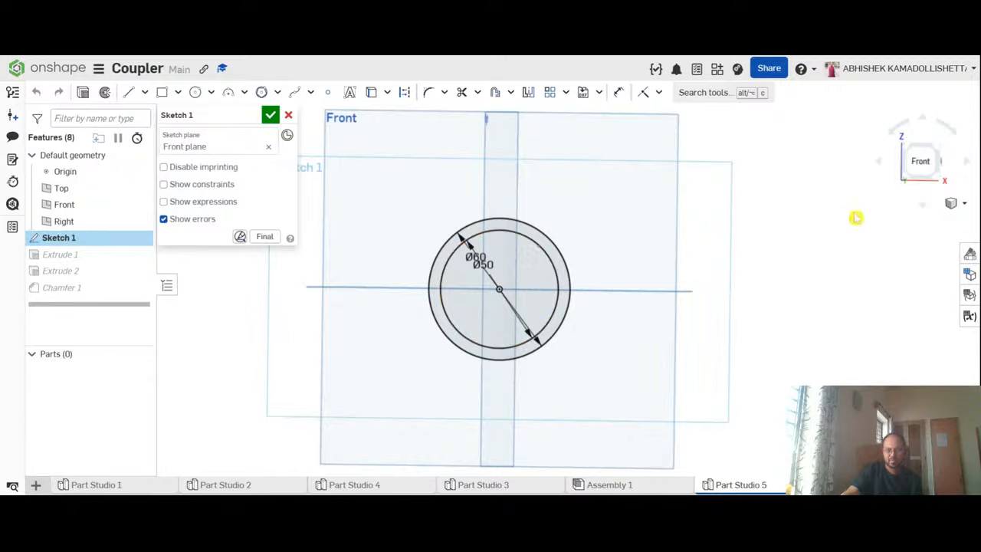
{"action": "left_click", "coordinate": [920, 161]}
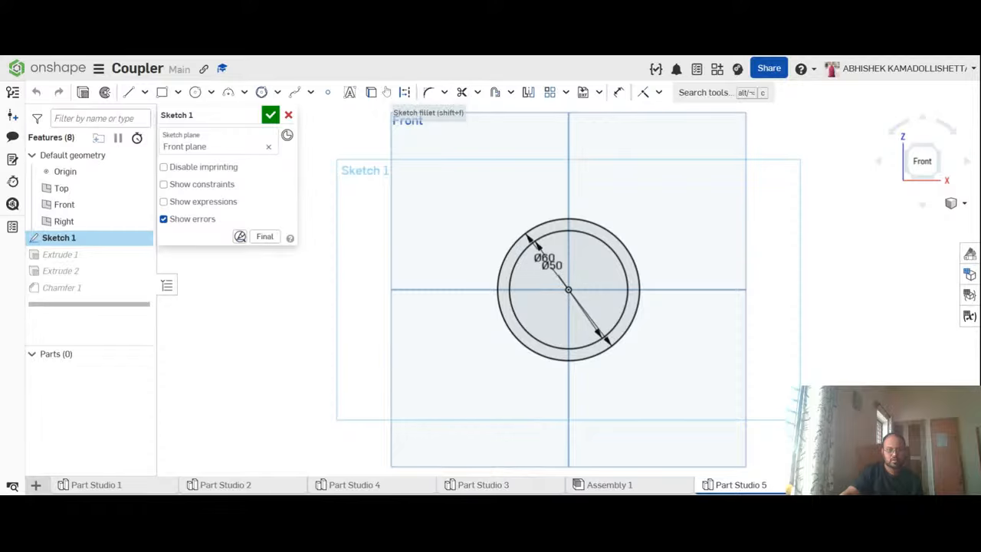
Step: Draw a closed spline with nine outward peaks around the 60 mm circle, returning to the circle between peaks and starting and ending at its topmost point
{"action": "left_click", "coordinate": [311, 92]}
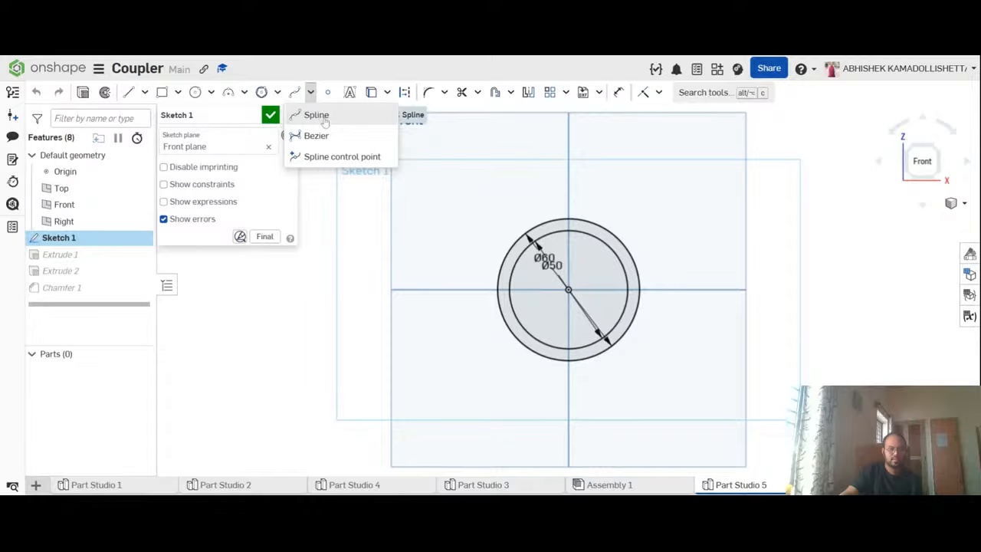
{"action": "left_click", "coordinate": [325, 116]}
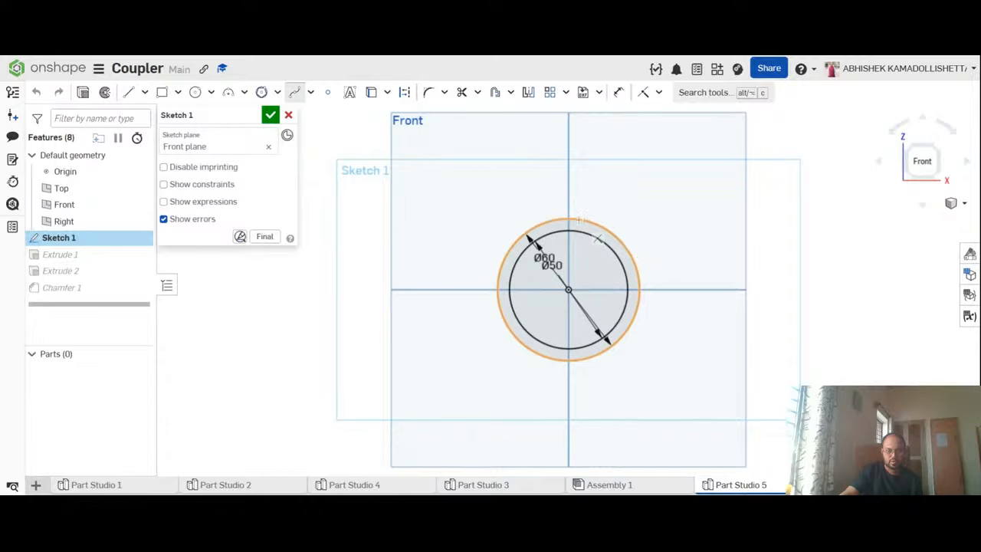
{"action": "left_click", "coordinate": [568, 219]}
{"action": "scroll", "coordinate": [563, 218], "scroll_direction": "up", "scroll_amount": 4}
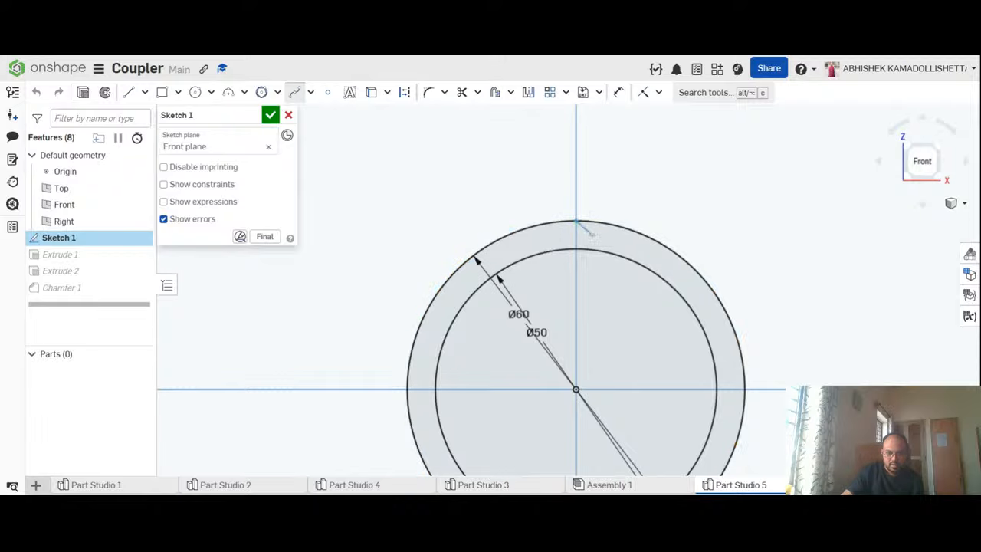
{"action": "left_click", "coordinate": [641, 234]}
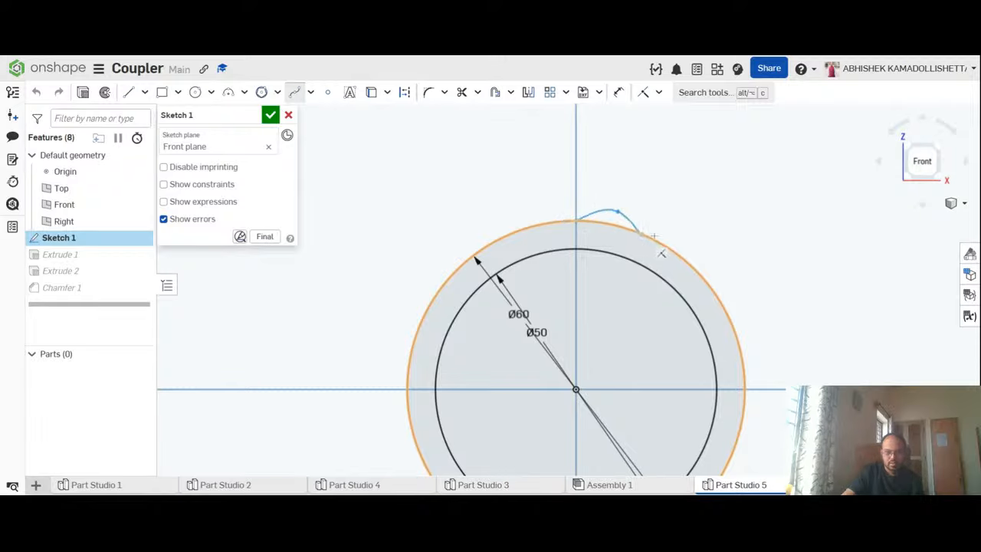
{"action": "left_click", "coordinate": [702, 240]}
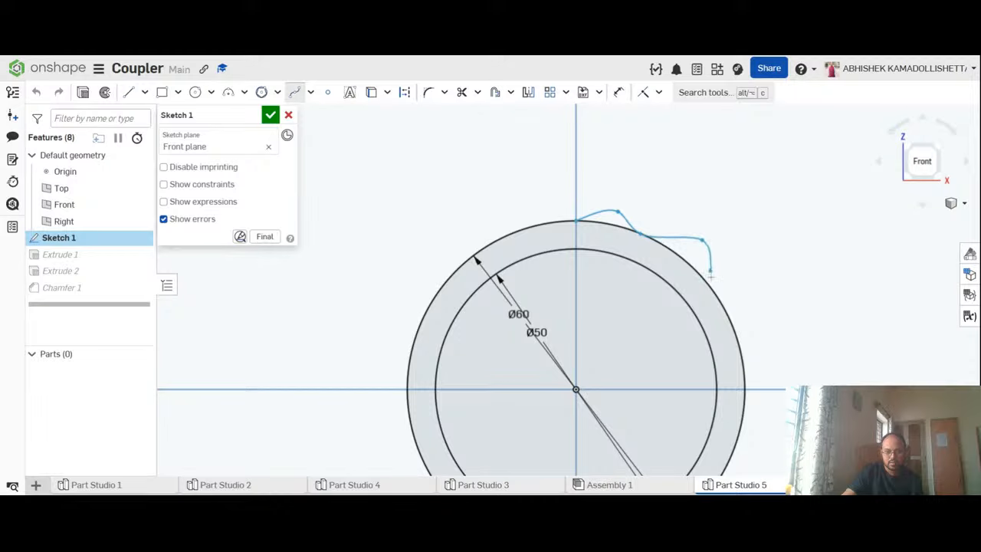
{"action": "left_click", "coordinate": [712, 289]}
{"action": "left_click", "coordinate": [767, 348]}
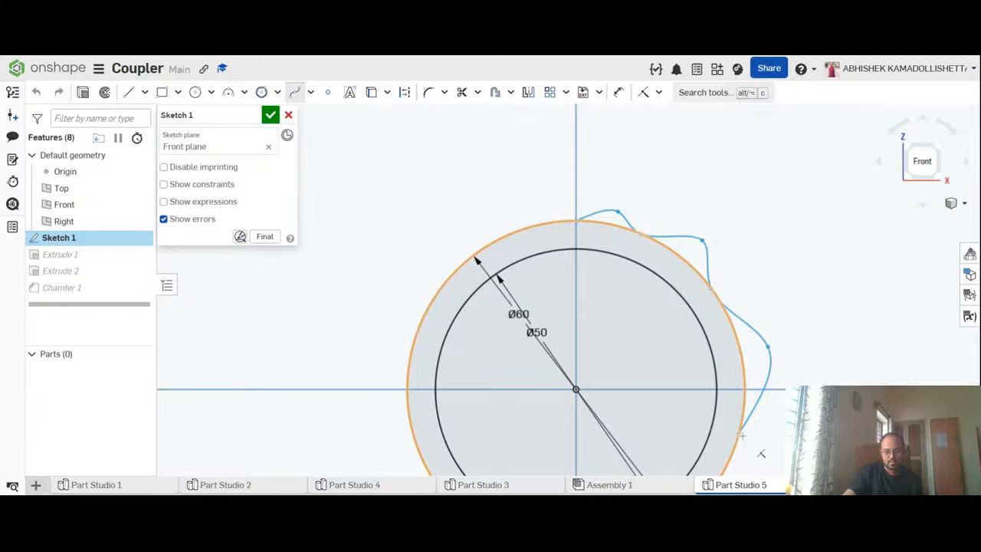
{"action": "scroll", "coordinate": [761, 454], "scroll_direction": "up", "scroll_amount": 4}
{"action": "scroll", "coordinate": [764, 451], "scroll_direction": "down", "scroll_amount": 8}
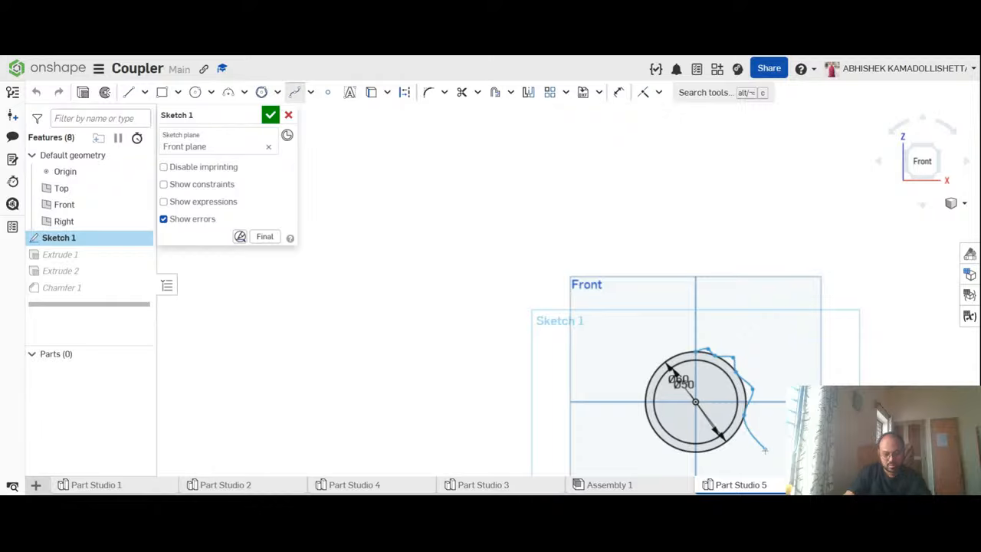
{"action": "scroll", "coordinate": [764, 451], "scroll_direction": "up", "scroll_amount": 5}
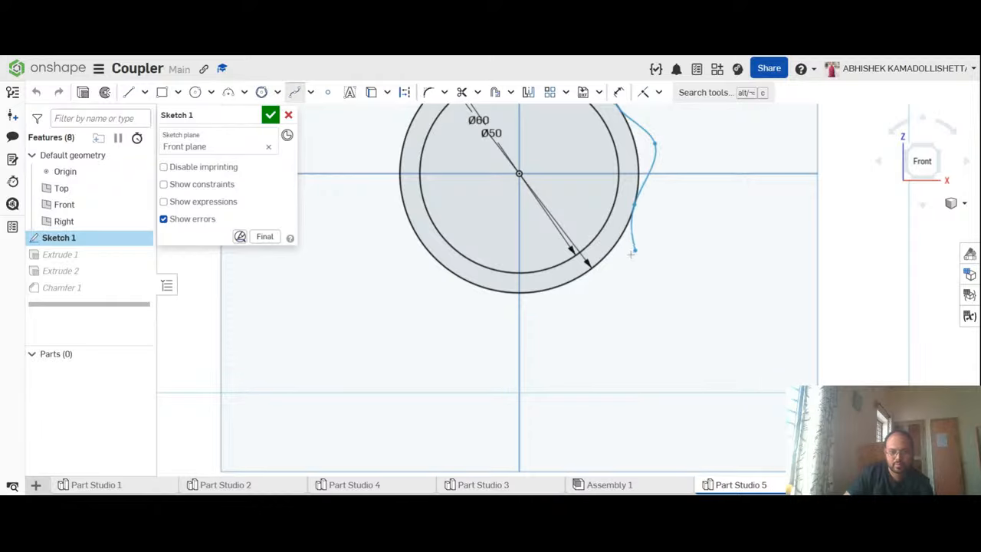
{"action": "left_click", "coordinate": [640, 259]}
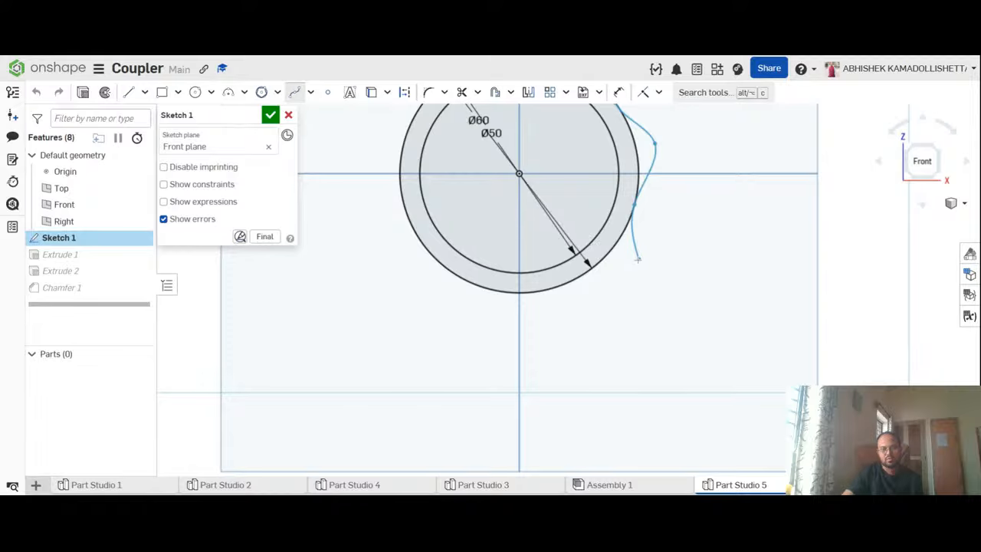
{"action": "left_click", "coordinate": [584, 275]}
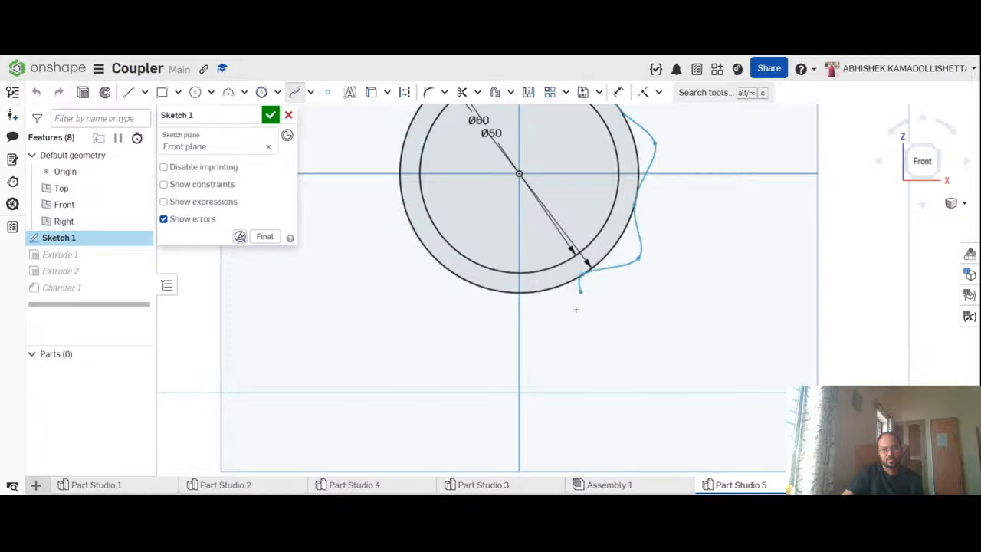
{"action": "left_click", "coordinate": [561, 320]}
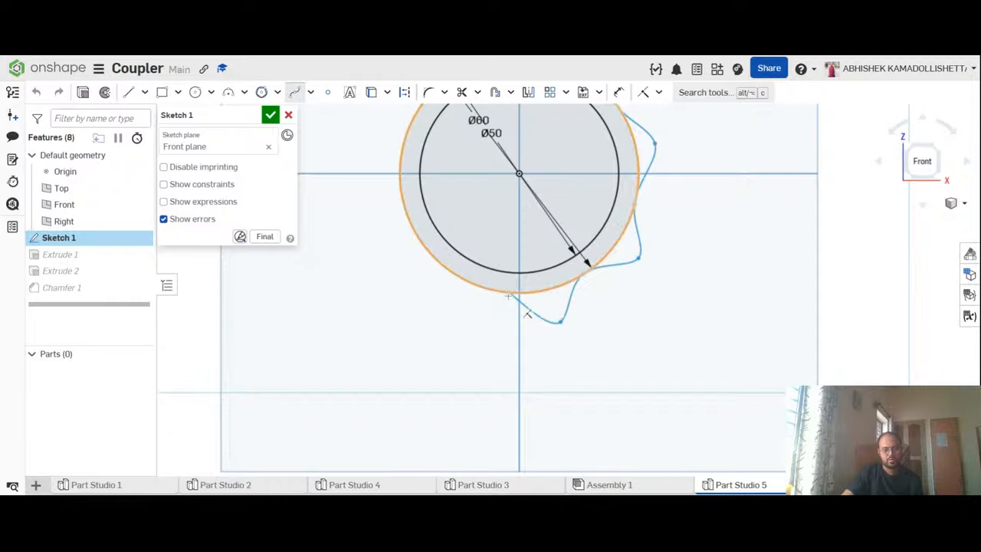
{"action": "left_click", "coordinate": [508, 293]}
{"action": "left_click", "coordinate": [441, 317]}
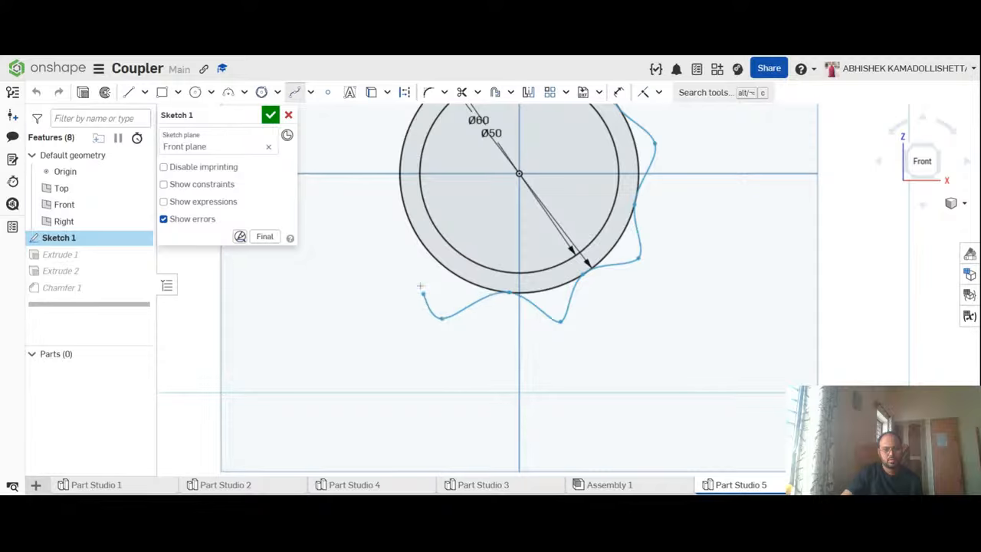
{"action": "left_click", "coordinate": [417, 234]}
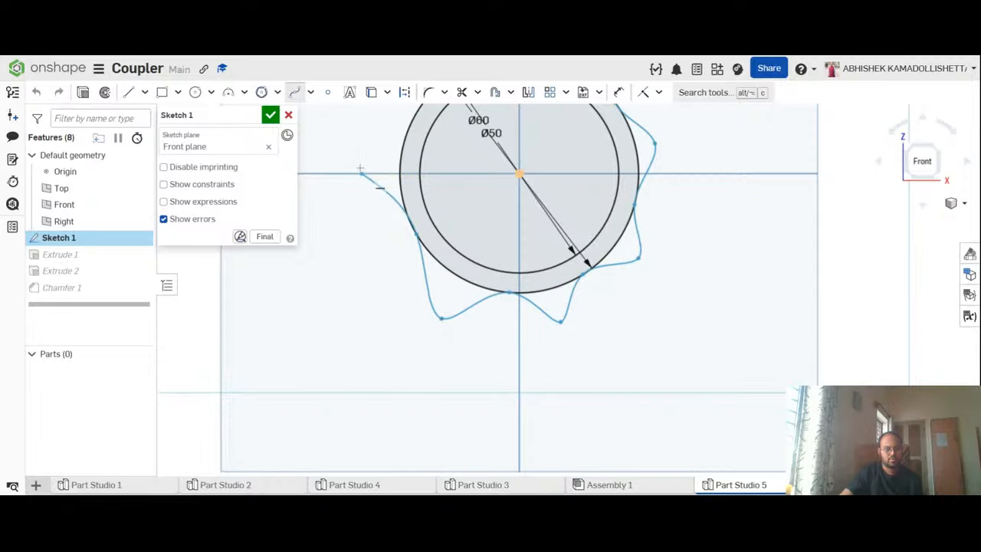
{"action": "scroll", "coordinate": [360, 180], "scroll_direction": "up", "scroll_amount": 3}
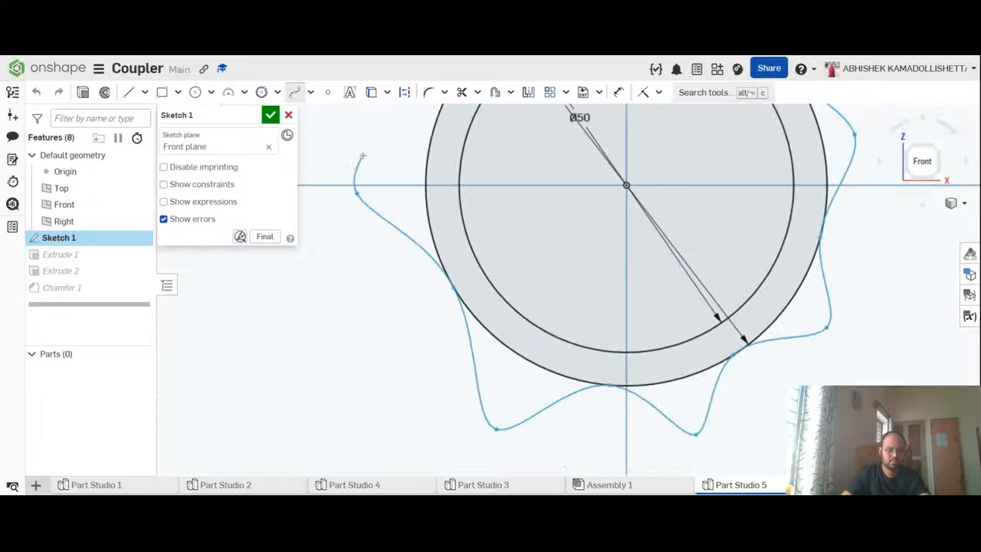
{"action": "scroll", "coordinate": [360, 180], "scroll_direction": "down", "scroll_amount": 3}
{"action": "middle_click_drag", "start_coordinate": [360, 177], "coordinate": [367, 288]}
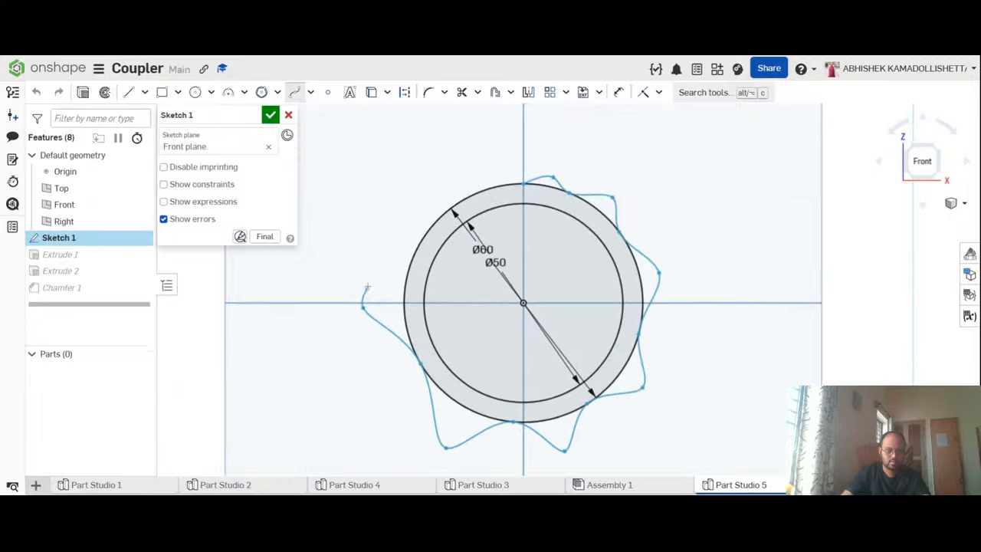
{"action": "left_click", "coordinate": [408, 262]}
{"action": "left_click", "coordinate": [409, 198]}
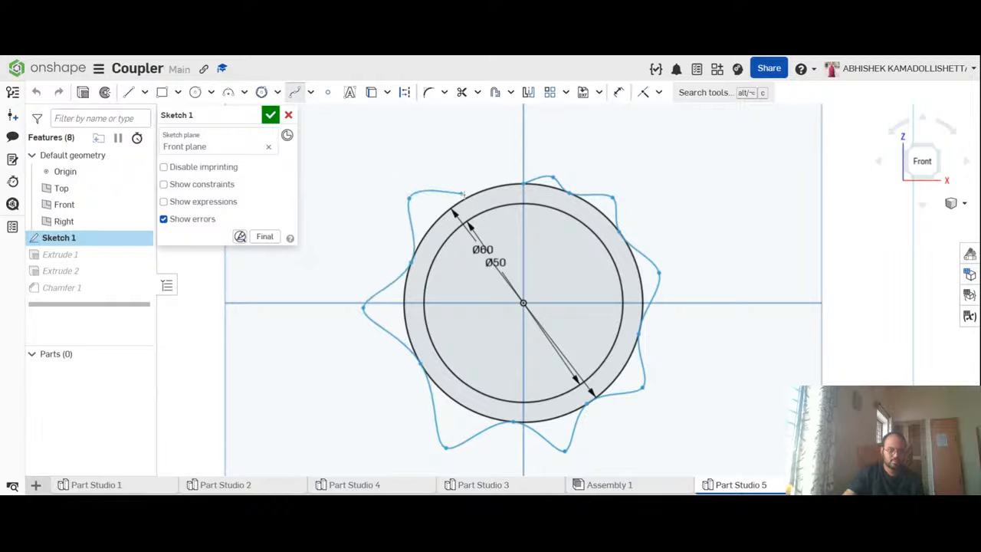
{"action": "left_click", "coordinate": [468, 196]}
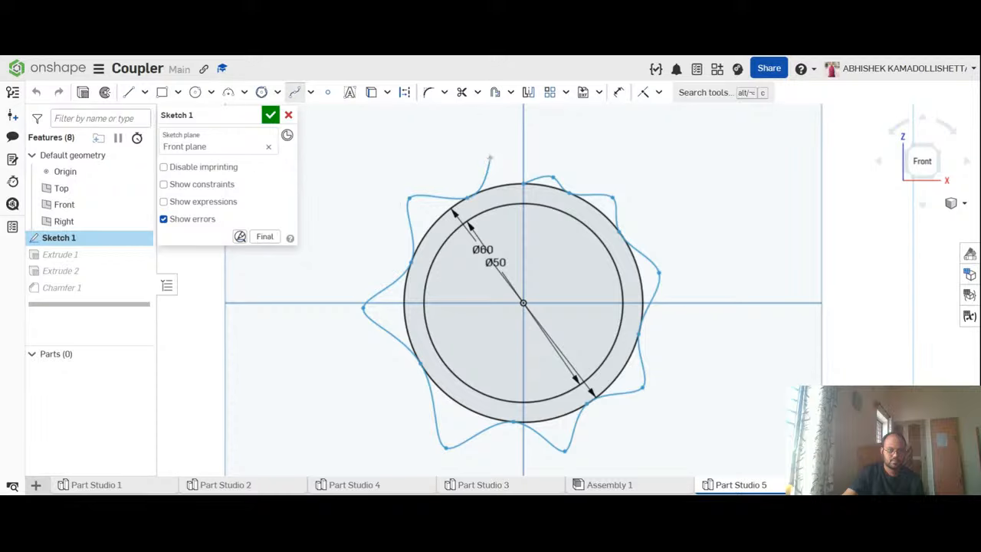
{"action": "left_click", "coordinate": [490, 158]}
{"action": "left_click", "coordinate": [522, 183]}
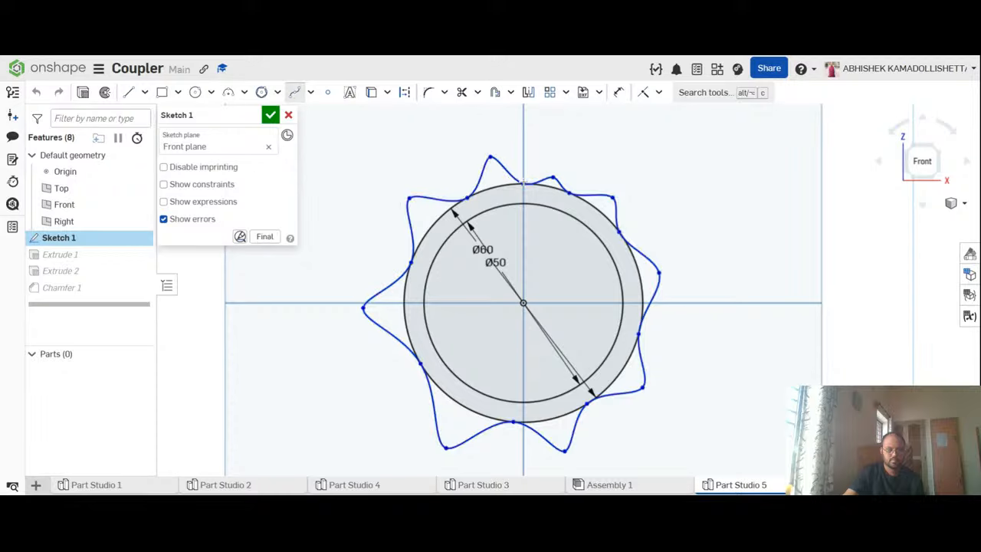
{"action": "left_click", "coordinate": [553, 176]}
{"action": "left_click", "coordinate": [581, 162]}
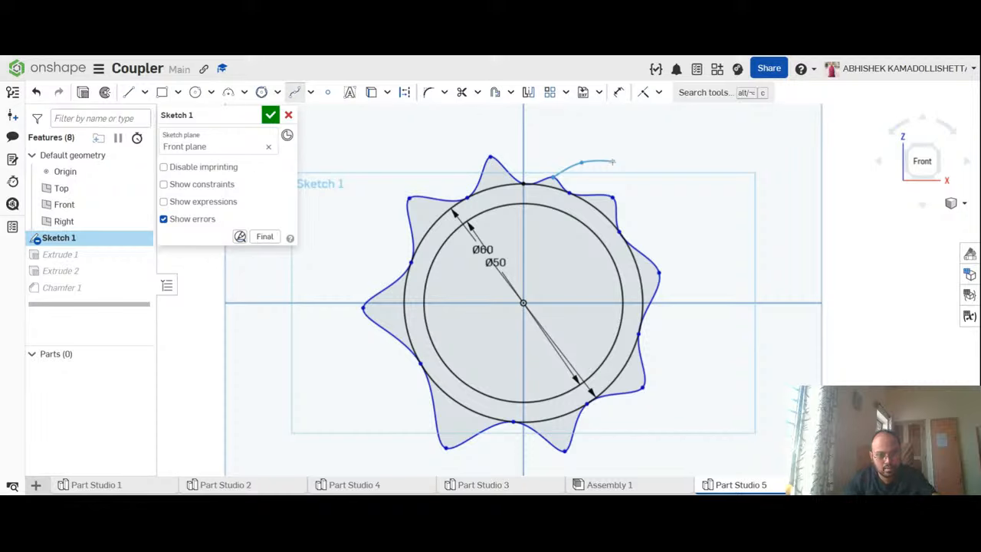
{"action": "key", "text": "Escape"}
{"action": "key", "text": "Escape"}
{"action": "key", "text": "ctrl+z"}
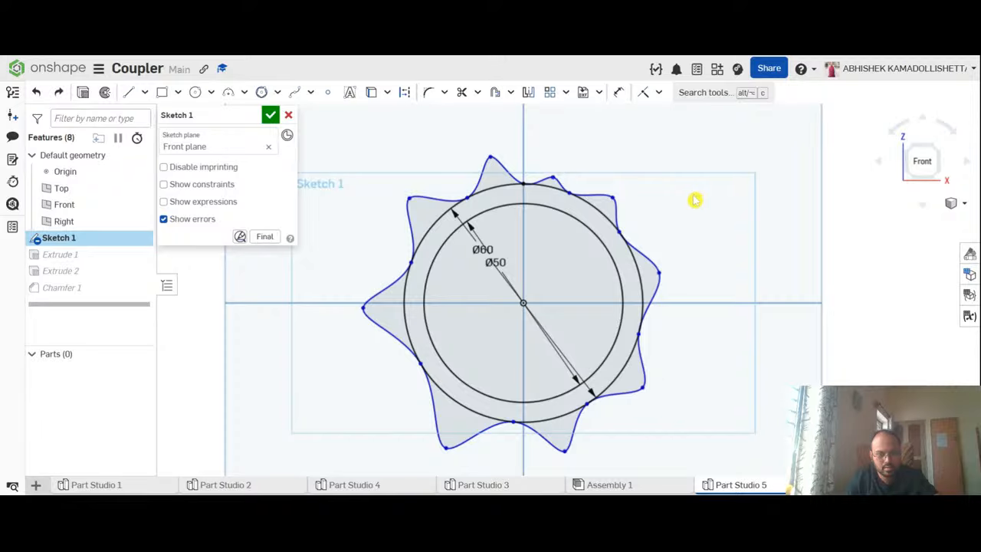
Step: Pull the small spline peak just clockwise of the circle's topmost point farther outward to even out the wavy outline
{"action": "scroll", "coordinate": [596, 200], "scroll_direction": "up", "scroll_amount": 3}
{"action": "scroll", "coordinate": [605, 202], "scroll_direction": "down", "scroll_amount": 5}
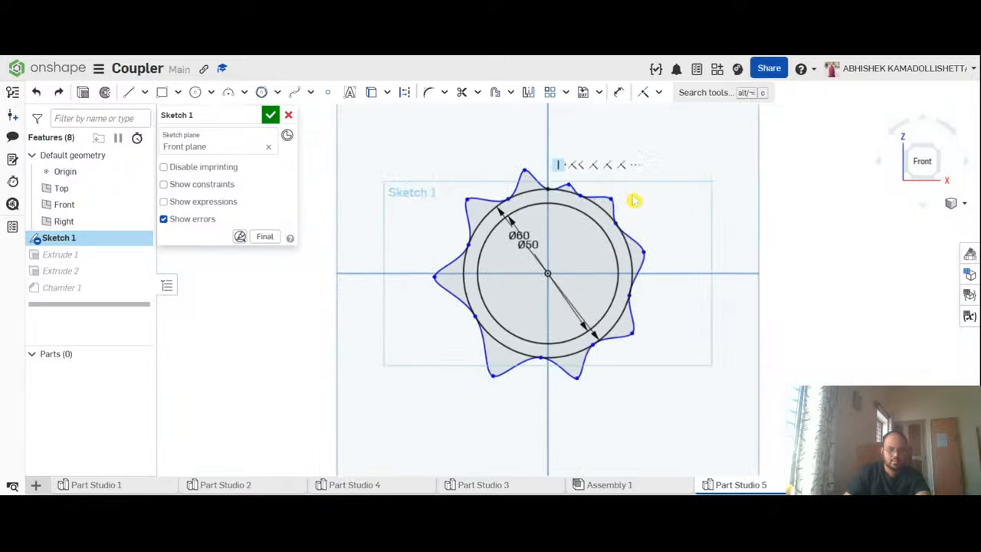
{"action": "scroll", "coordinate": [567, 189], "scroll_direction": "up", "scroll_amount": 4}
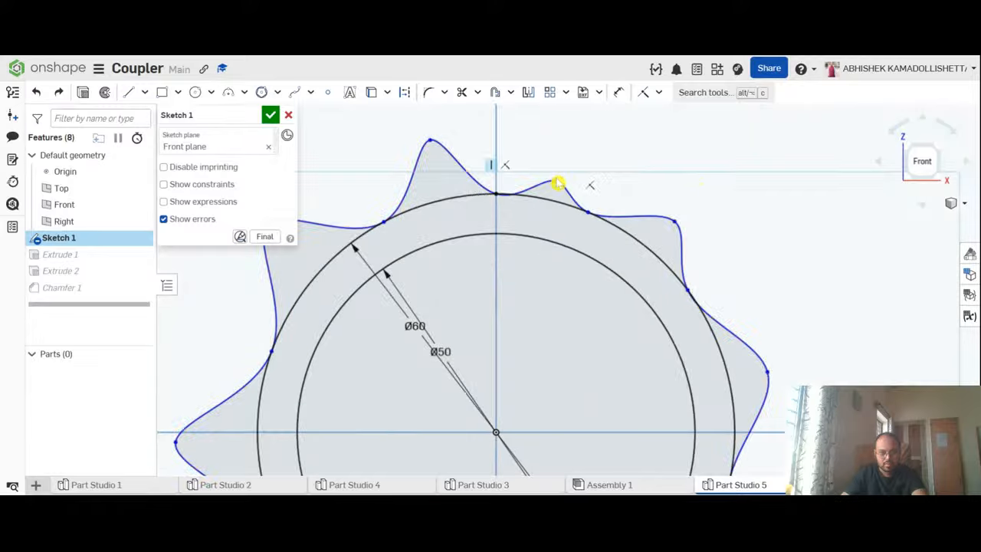
{"action": "left_click_drag", "start_coordinate": [560, 180], "coordinate": [570, 165]}
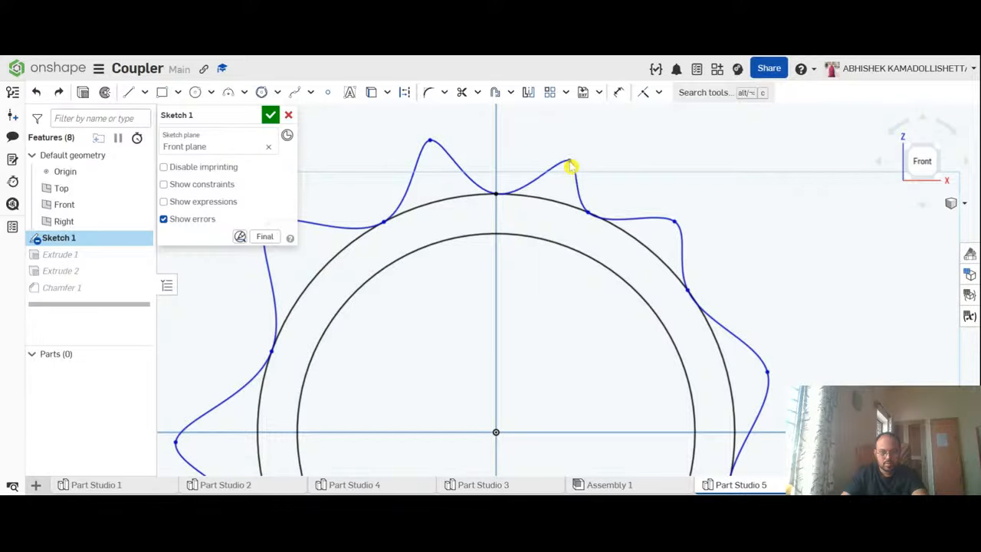
{"action": "scroll", "coordinate": [620, 193], "scroll_direction": "down", "scroll_amount": 5}
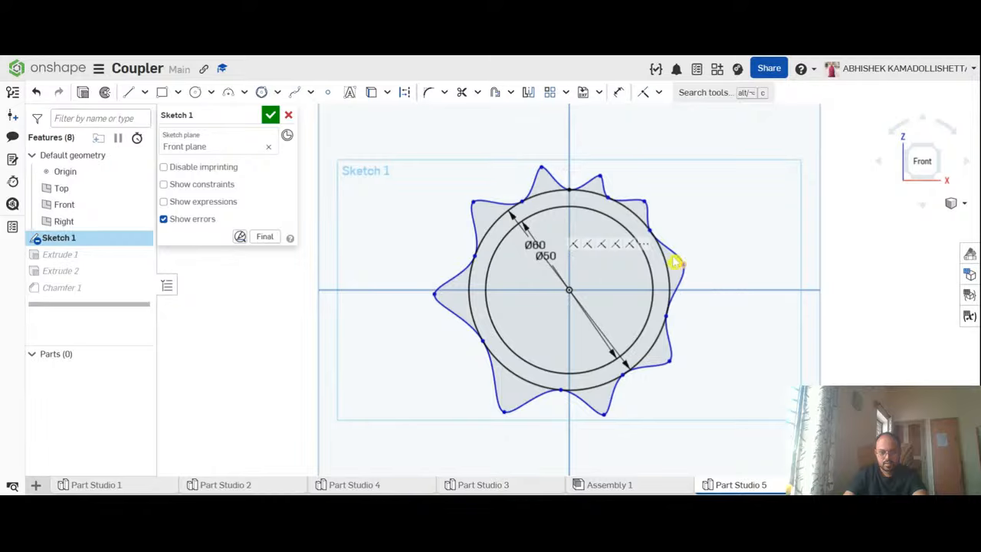
Step: Pull the first two spline peaks clockwise of the top outward, and bring the leftmost peak and the two lowest peaks closer to the circle
{"action": "left_click_drag", "start_coordinate": [602, 181], "coordinate": [612, 176]}
{"action": "left_click_drag", "start_coordinate": [644, 203], "coordinate": [667, 209]}
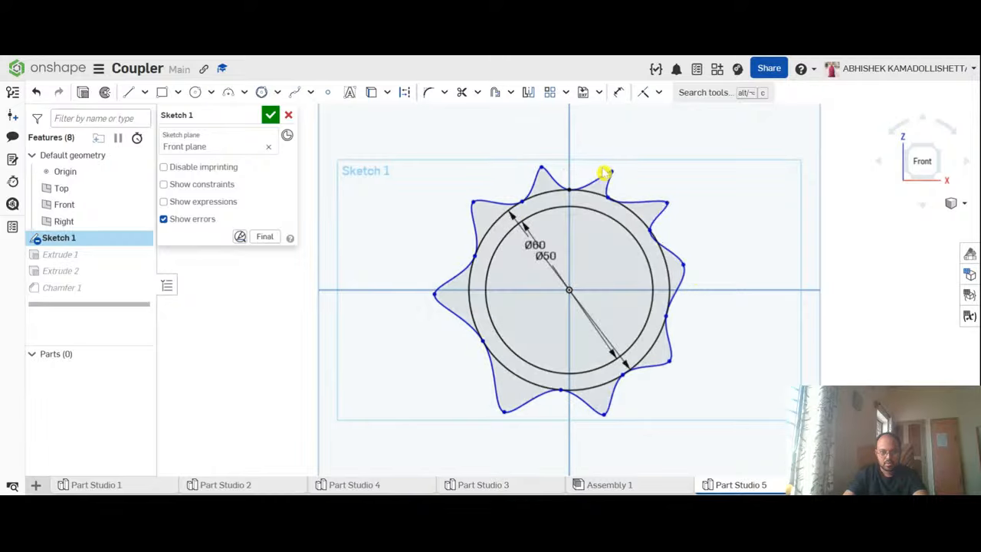
{"action": "left_click_drag", "start_coordinate": [612, 175], "coordinate": [602, 170]}
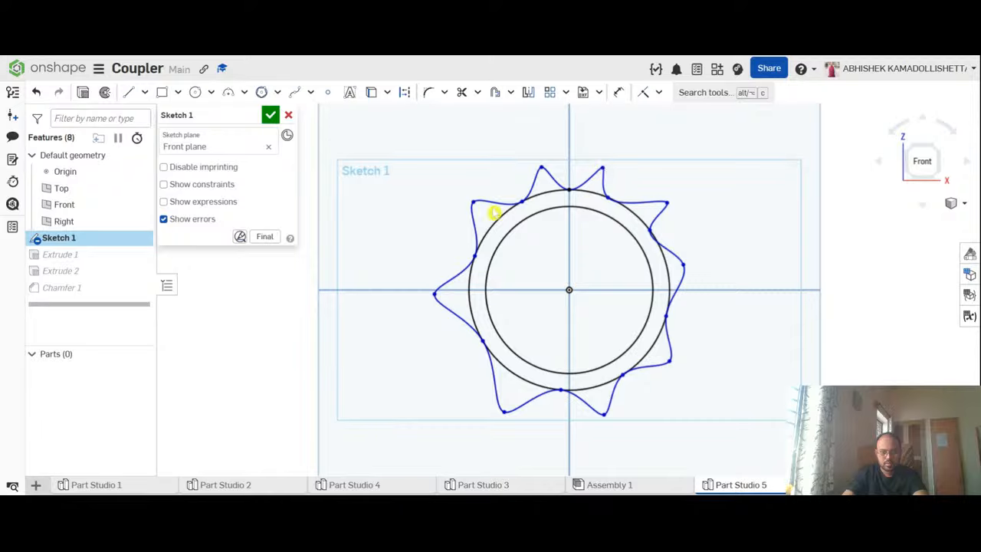
{"action": "left_click_drag", "start_coordinate": [435, 294], "coordinate": [447, 295]}
{"action": "left_click_drag", "start_coordinate": [507, 414], "coordinate": [510, 409]}
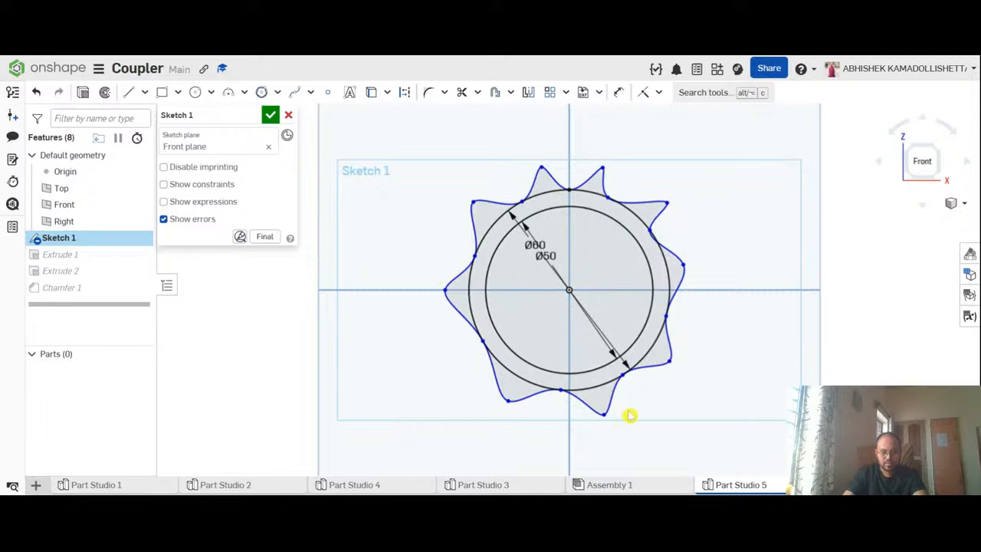
{"action": "left_click_drag", "start_coordinate": [604, 418], "coordinate": [606, 412]}
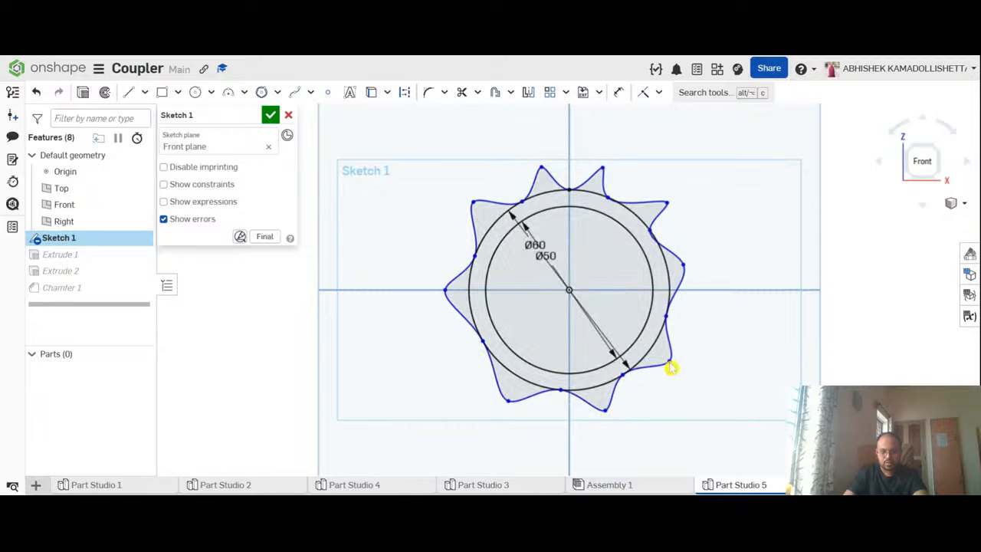
Step: Shift the circle points on both sides of the upper-right peak clockwise, pull that peak and the next one outward, and finish Sketch 1
{"action": "mouse_move", "coordinate": [613, 201]}
{"action": "left_mouse_down"}
{"action": "mouse_move", "coordinate": [664, 238]}
{"action": "mouse_move", "coordinate": [664, 213]}
{"action": "left_mouse_up"}
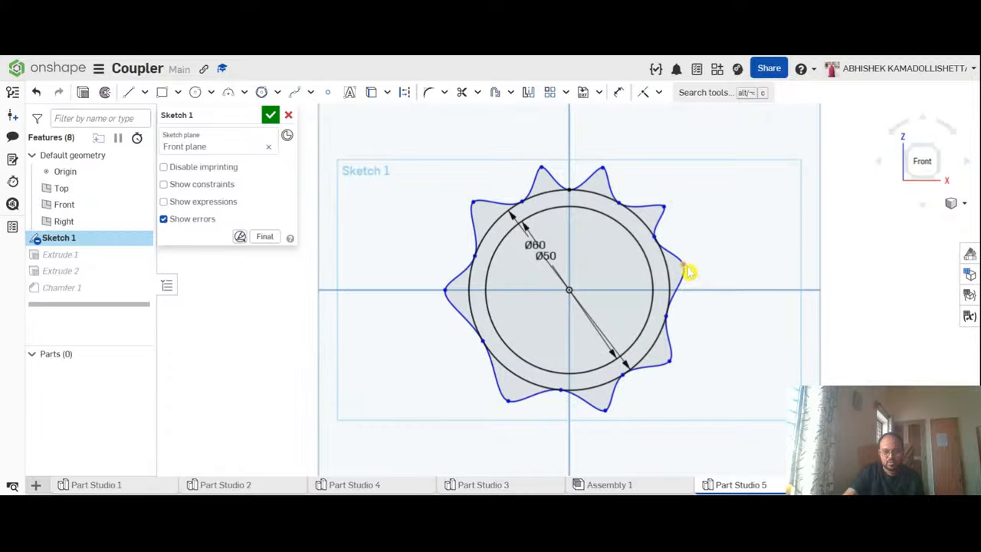
{"action": "left_click_drag", "start_coordinate": [685, 266], "coordinate": [693, 265]}
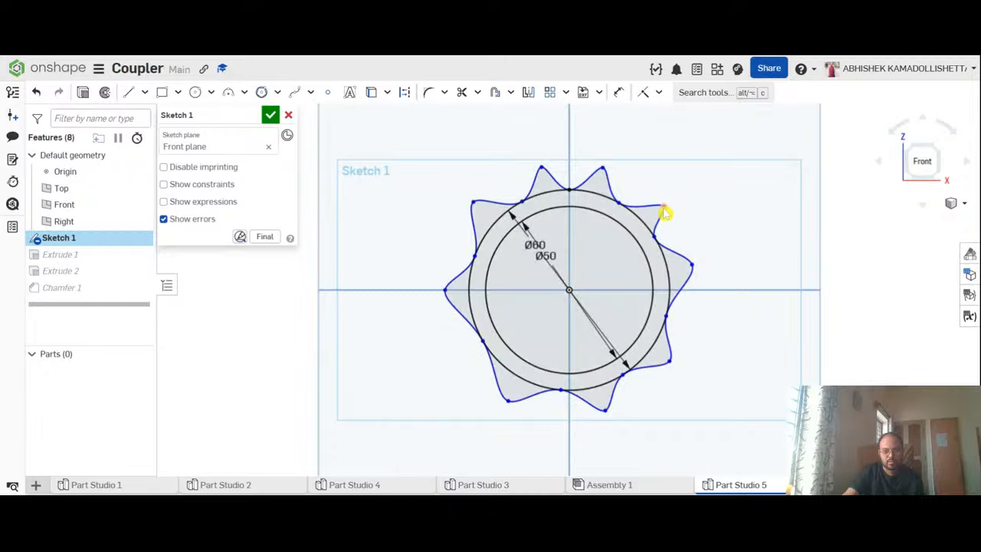
{"action": "left_click_drag", "start_coordinate": [665, 214], "coordinate": [672, 210]}
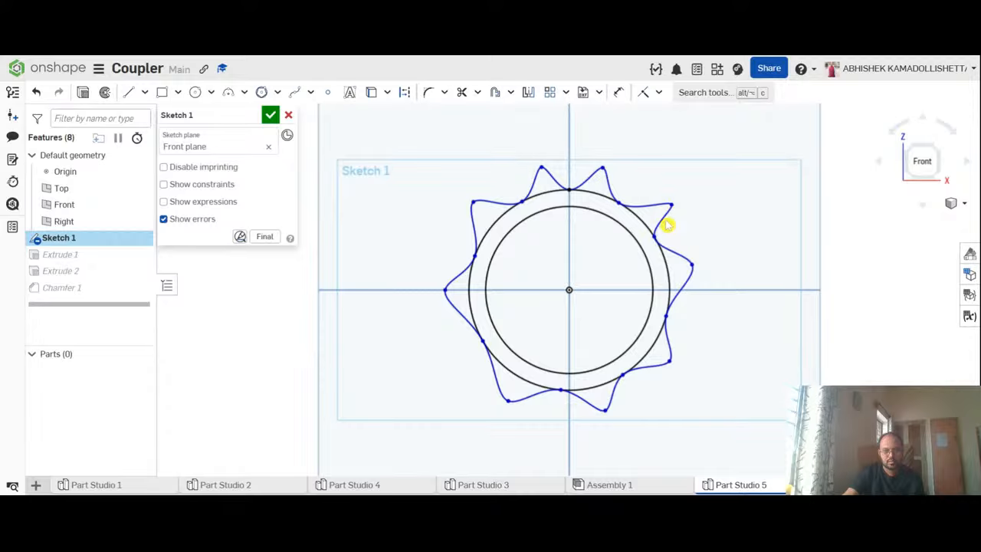
{"action": "left_click", "coordinate": [270, 117]}
{"action": "mouse_move", "coordinate": [725, 197]}
{"action": "right_mouse_down"}
{"action": "mouse_move", "coordinate": [713, 230]}
{"action": "mouse_move", "coordinate": [683, 262]}
{"action": "mouse_move", "coordinate": [657, 265]}
{"action": "mouse_move", "coordinate": [591, 235]}
{"action": "mouse_move", "coordinate": [628, 266]}
{"action": "mouse_move", "coordinate": [623, 193]}
{"action": "right_mouse_up"}
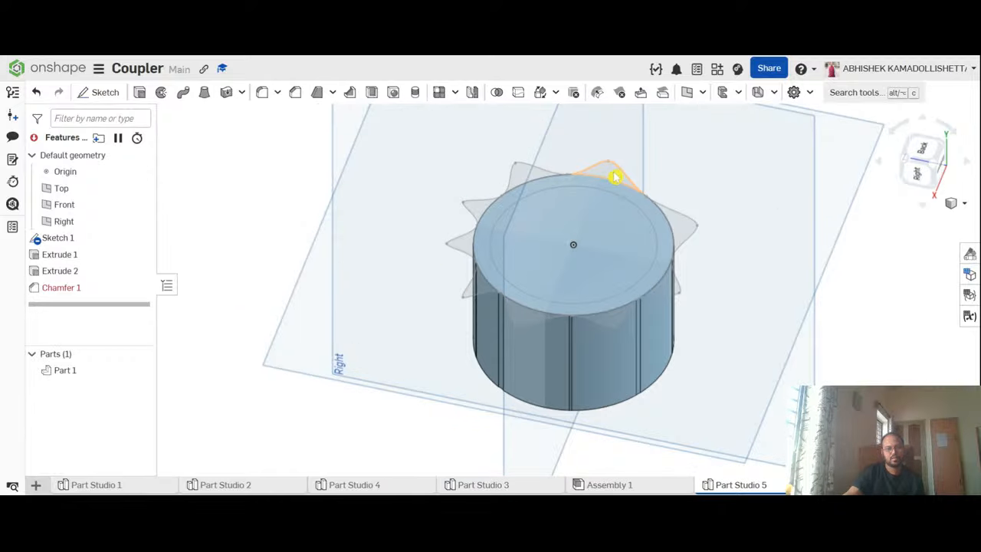
{"action": "scroll", "coordinate": [590, 181], "scroll_direction": "up", "scroll_amount": 3}
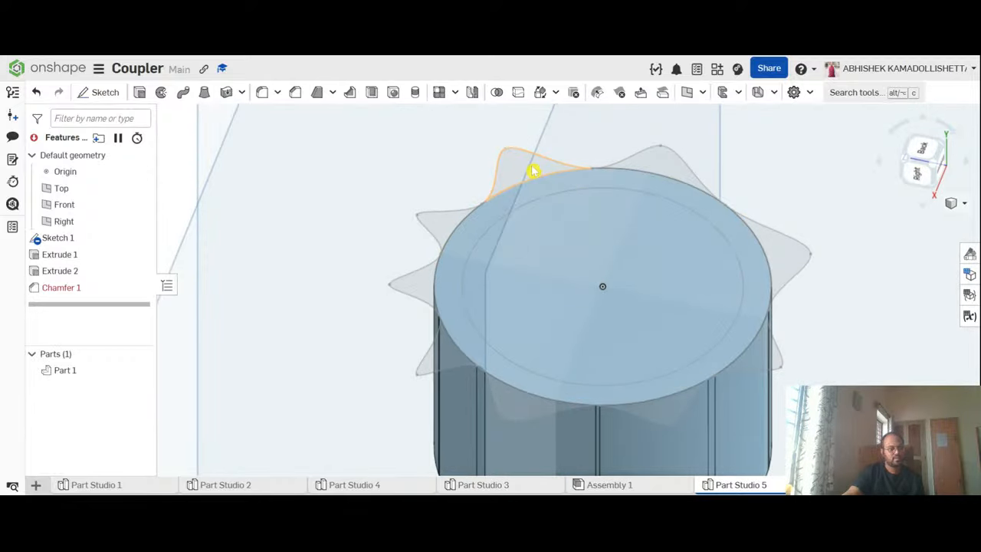
{"action": "scroll", "coordinate": [534, 170], "scroll_direction": "down", "scroll_amount": 3}
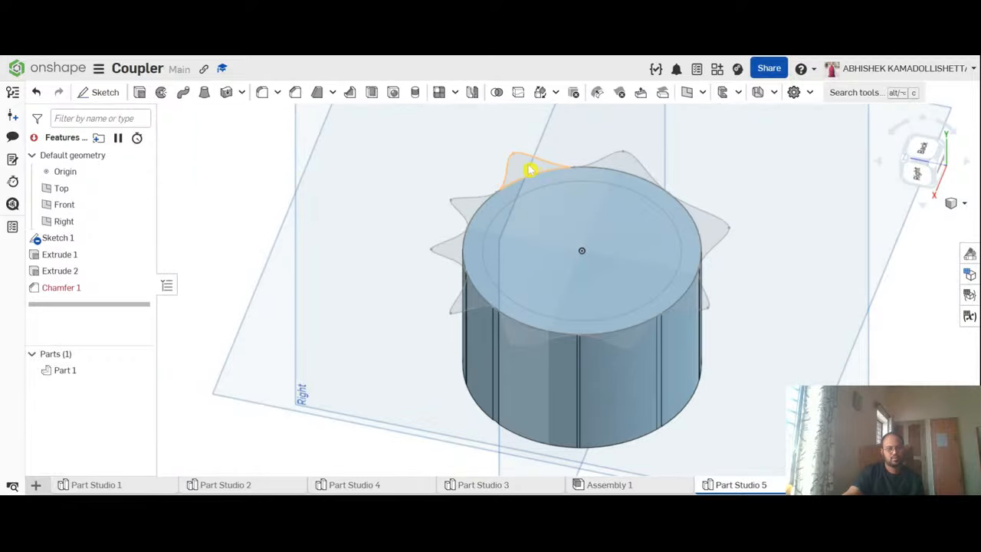
{"action": "left_click", "coordinate": [469, 208]}
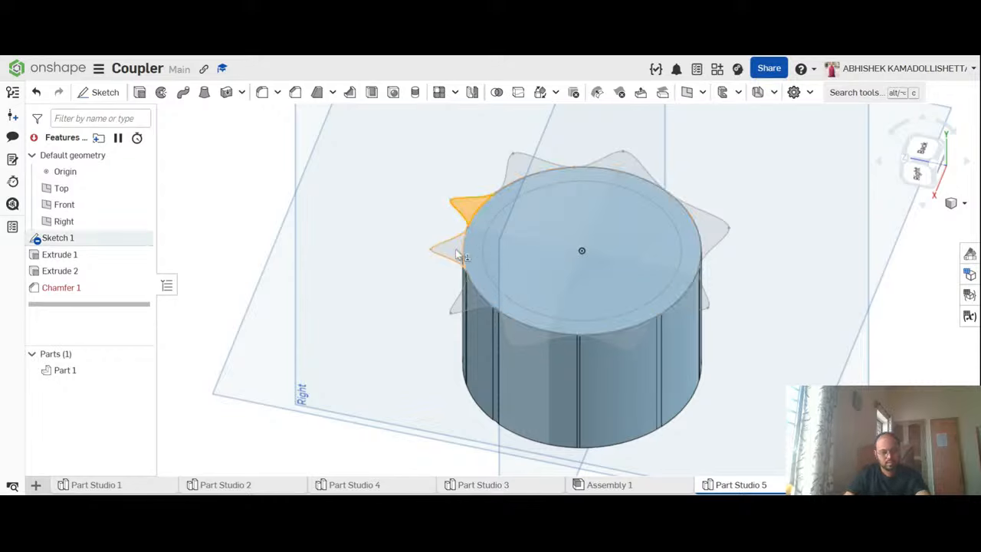
{"action": "right_click", "coordinate": [458, 255]}
{"action": "left_click", "coordinate": [230, 171]}
{"action": "left_click", "coordinate": [239, 173]}
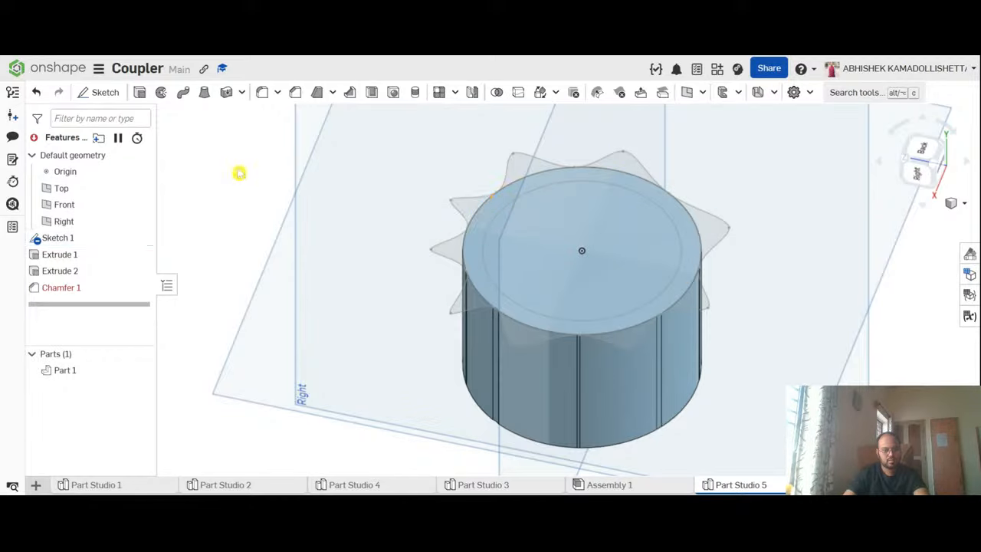
Step: Extrude the nine spline-peak regions around the cap's closed end to a blind depth of 5 mm, adding them to Part 1
{"action": "left_click", "coordinate": [523, 168]}
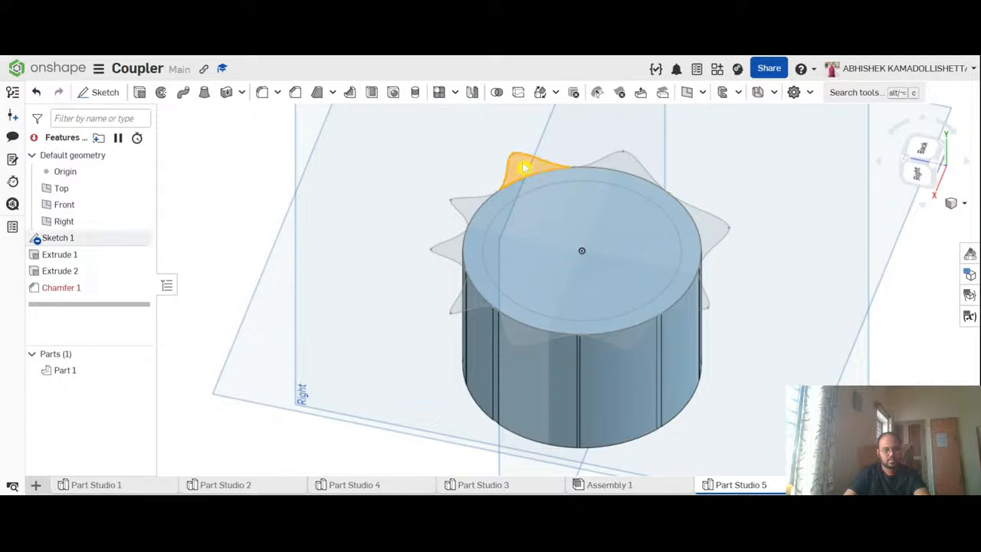
{"action": "left_click", "coordinate": [620, 165]}
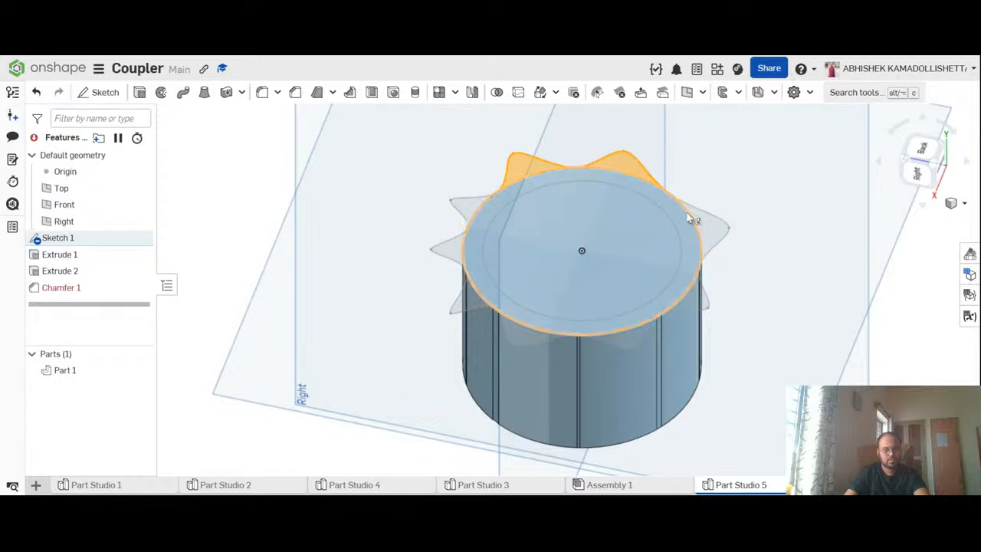
{"action": "left_click", "coordinate": [712, 229]}
{"action": "left_click", "coordinate": [695, 305]}
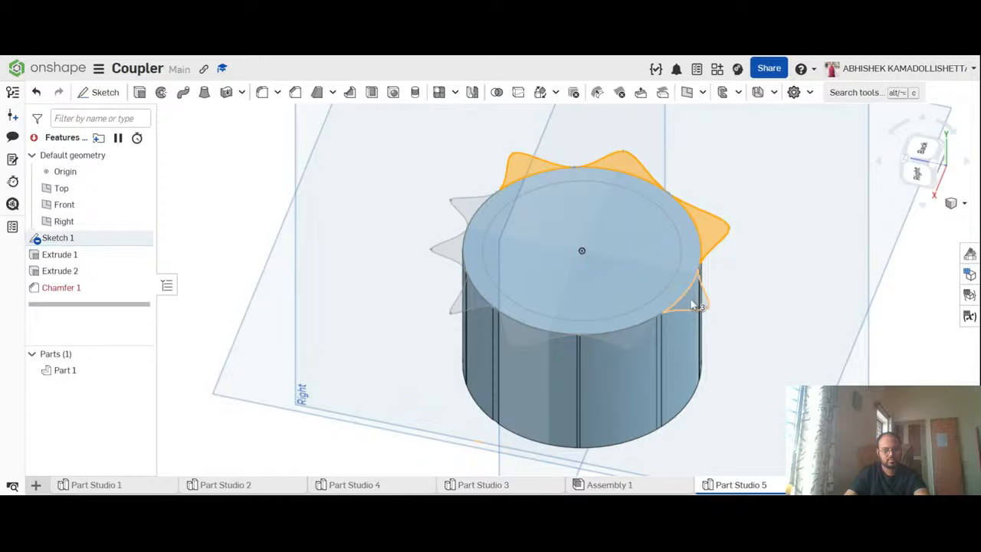
{"action": "left_click", "coordinate": [620, 339]}
{"action": "left_click", "coordinate": [526, 338]}
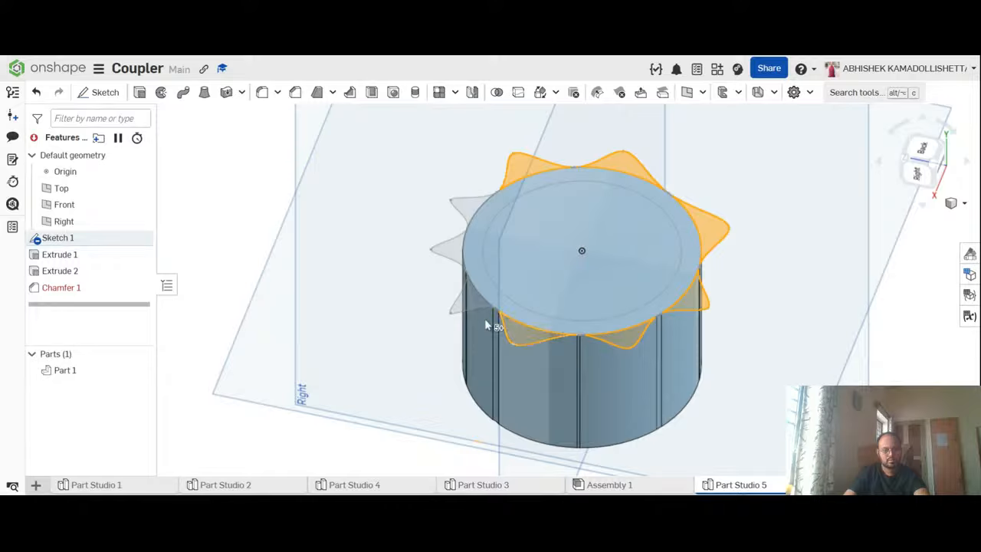
{"action": "left_click", "coordinate": [482, 313]}
{"action": "left_click", "coordinate": [457, 259]}
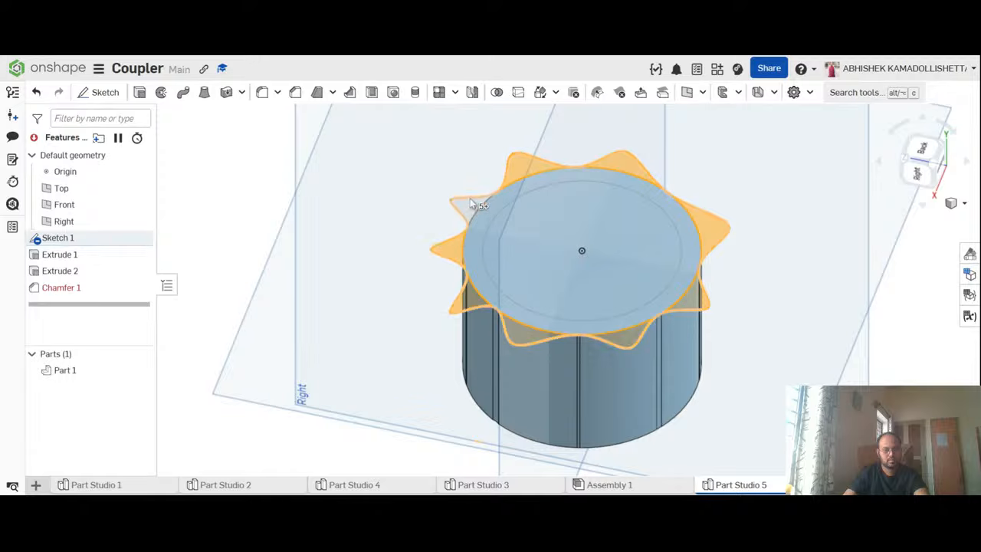
{"action": "left_click", "coordinate": [473, 213]}
{"action": "scroll", "coordinate": [704, 240], "scroll_direction": "up", "scroll_amount": 3}
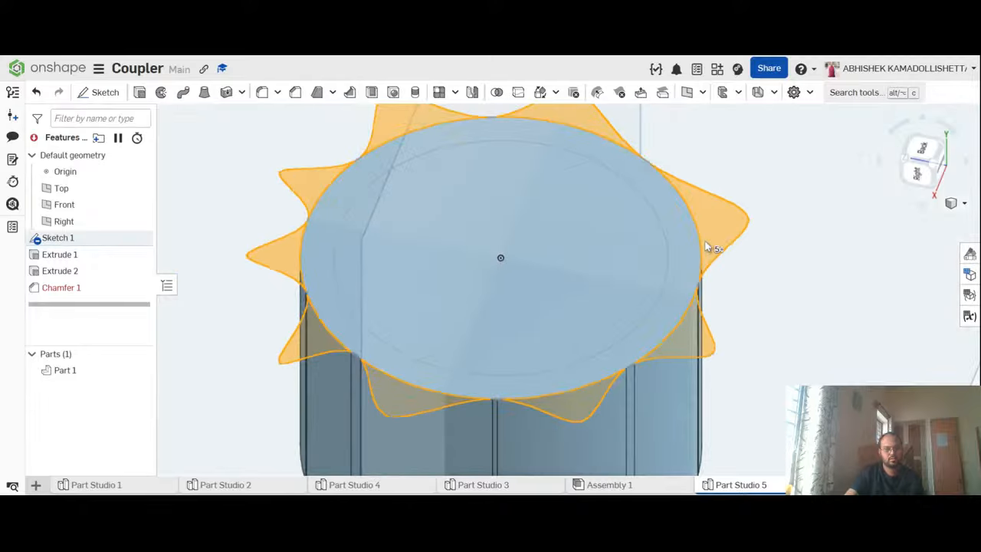
{"action": "scroll", "coordinate": [705, 243], "scroll_direction": "down", "scroll_amount": 4}
{"action": "right_click_drag", "start_coordinate": [792, 302], "coordinate": [783, 267]}
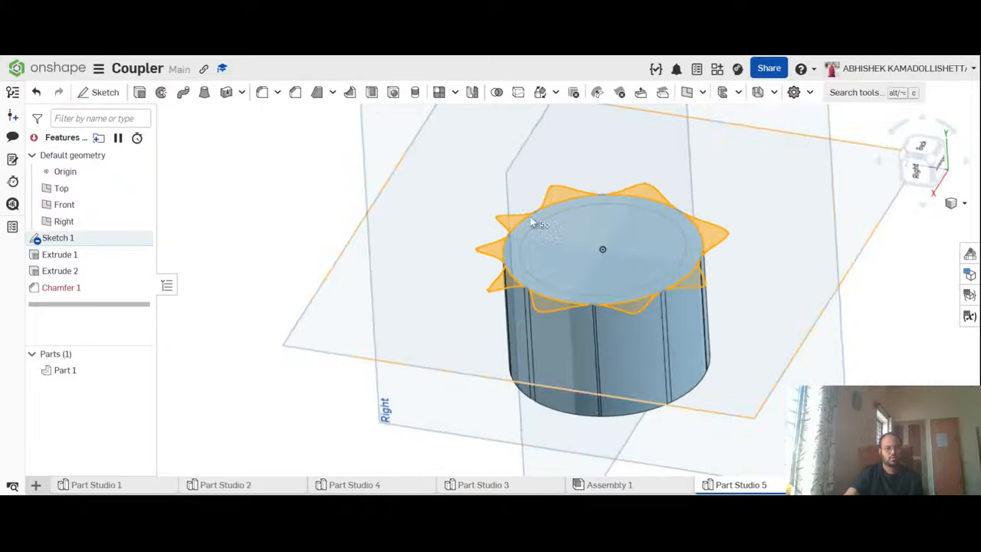
{"action": "left_click", "coordinate": [140, 92]}
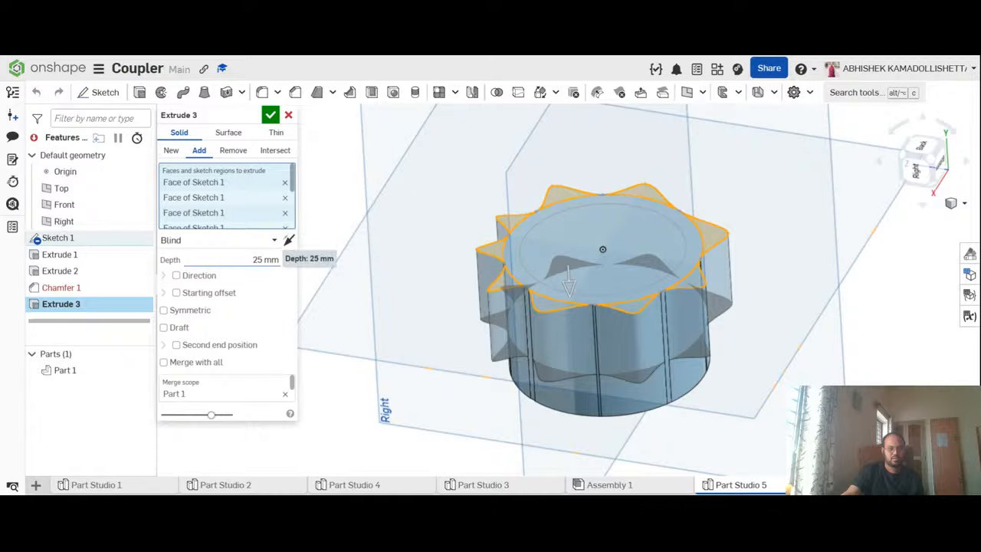
{"action": "left_click", "coordinate": [268, 260]}
{"action": "type", "text": "5"}
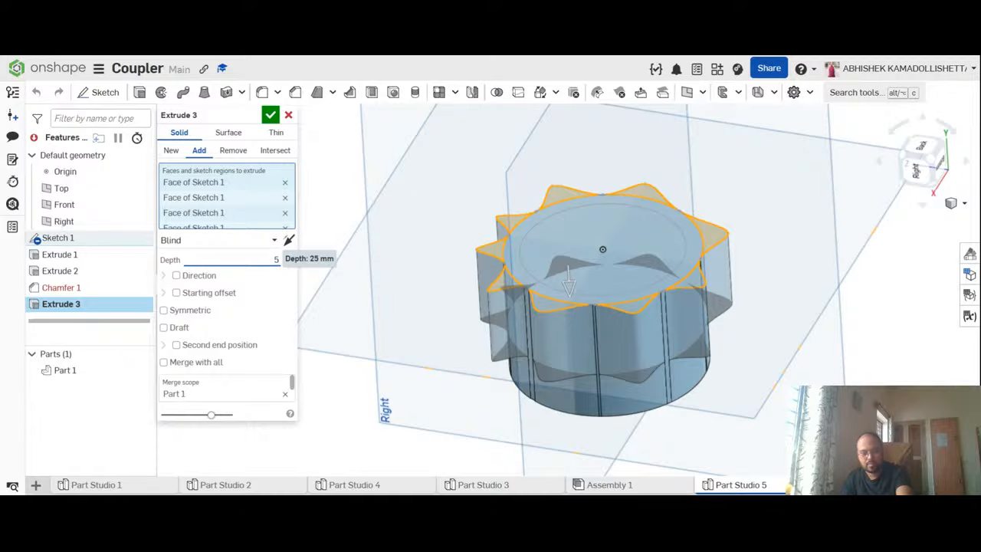
{"action": "key", "text": "Return"}
{"action": "mouse_move", "coordinate": [833, 344]}
{"action": "right_mouse_down"}
{"action": "mouse_move", "coordinate": [854, 291]}
{"action": "mouse_move", "coordinate": [818, 344]}
{"action": "right_mouse_up"}
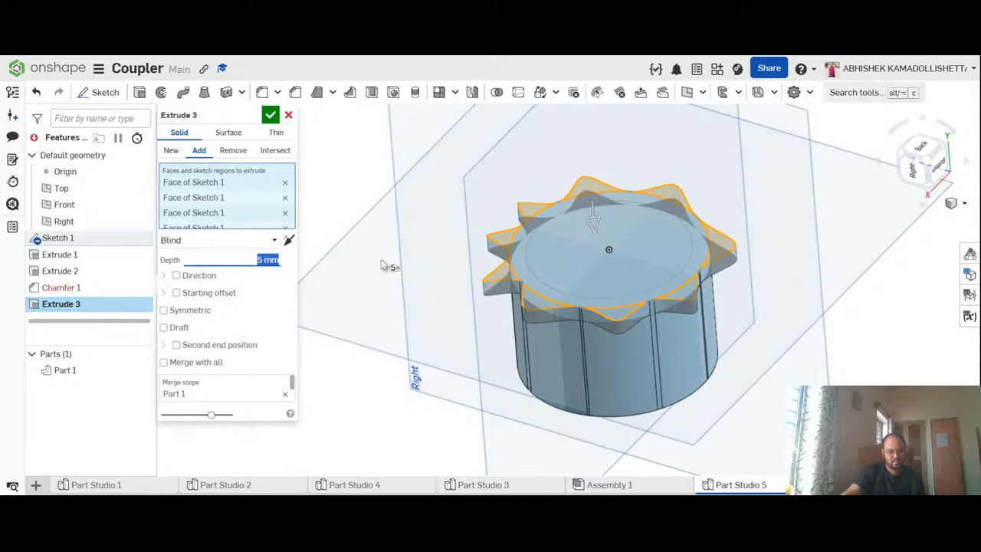
{"action": "left_click", "coordinate": [270, 114]}
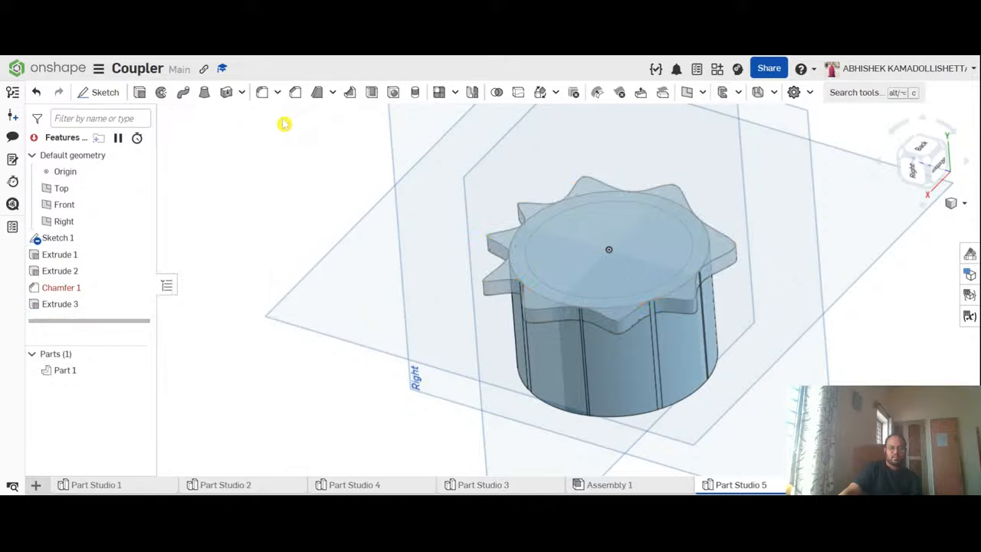
{"action": "right_click_drag", "start_coordinate": [864, 371], "coordinate": [810, 336]}
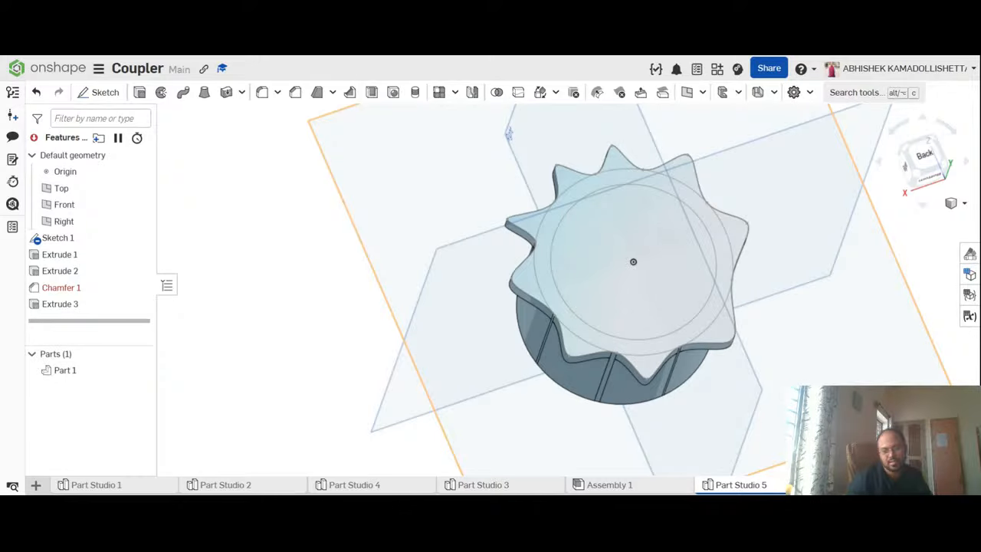
{"action": "right_click_drag", "start_coordinate": [838, 317], "coordinate": [865, 274]}
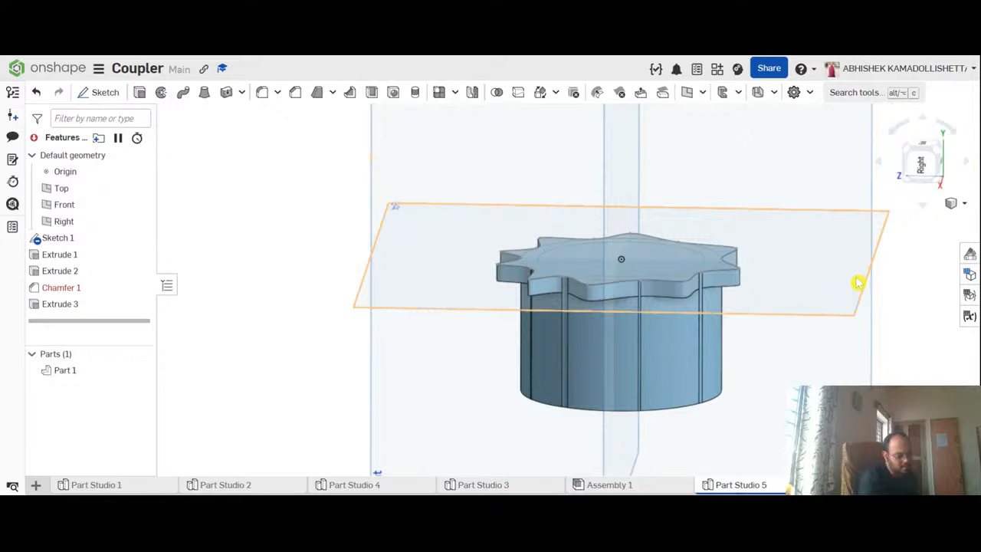